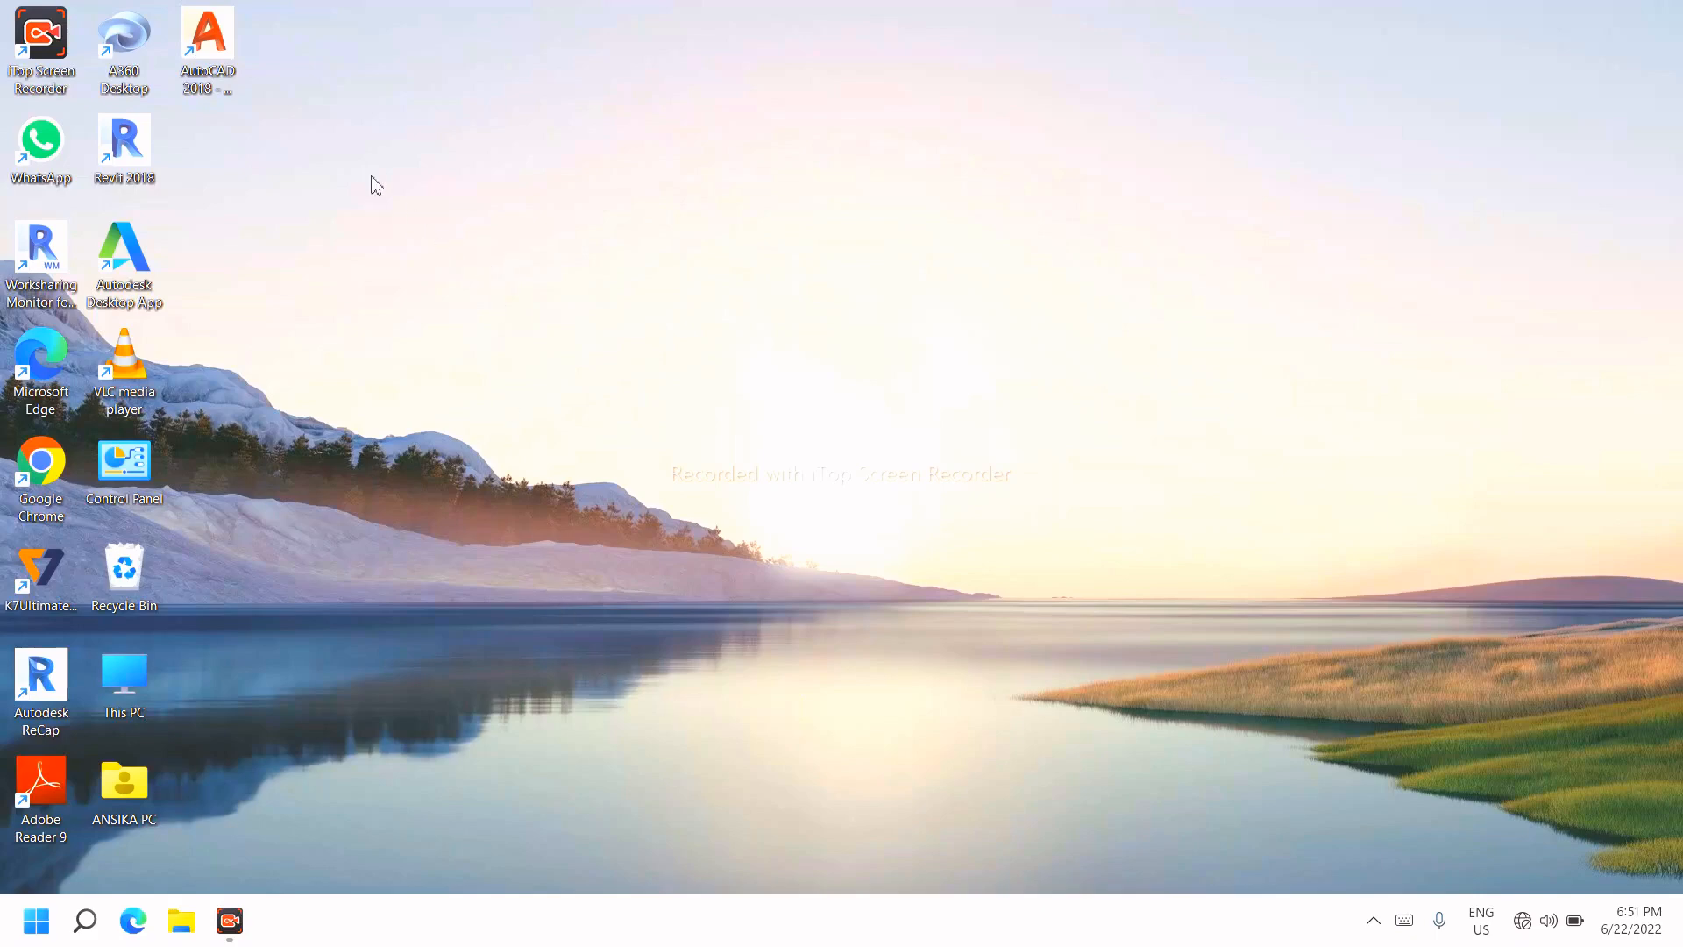
Launch AutoCAD 2018 and start a new blank drawing
double_click(203, 57)
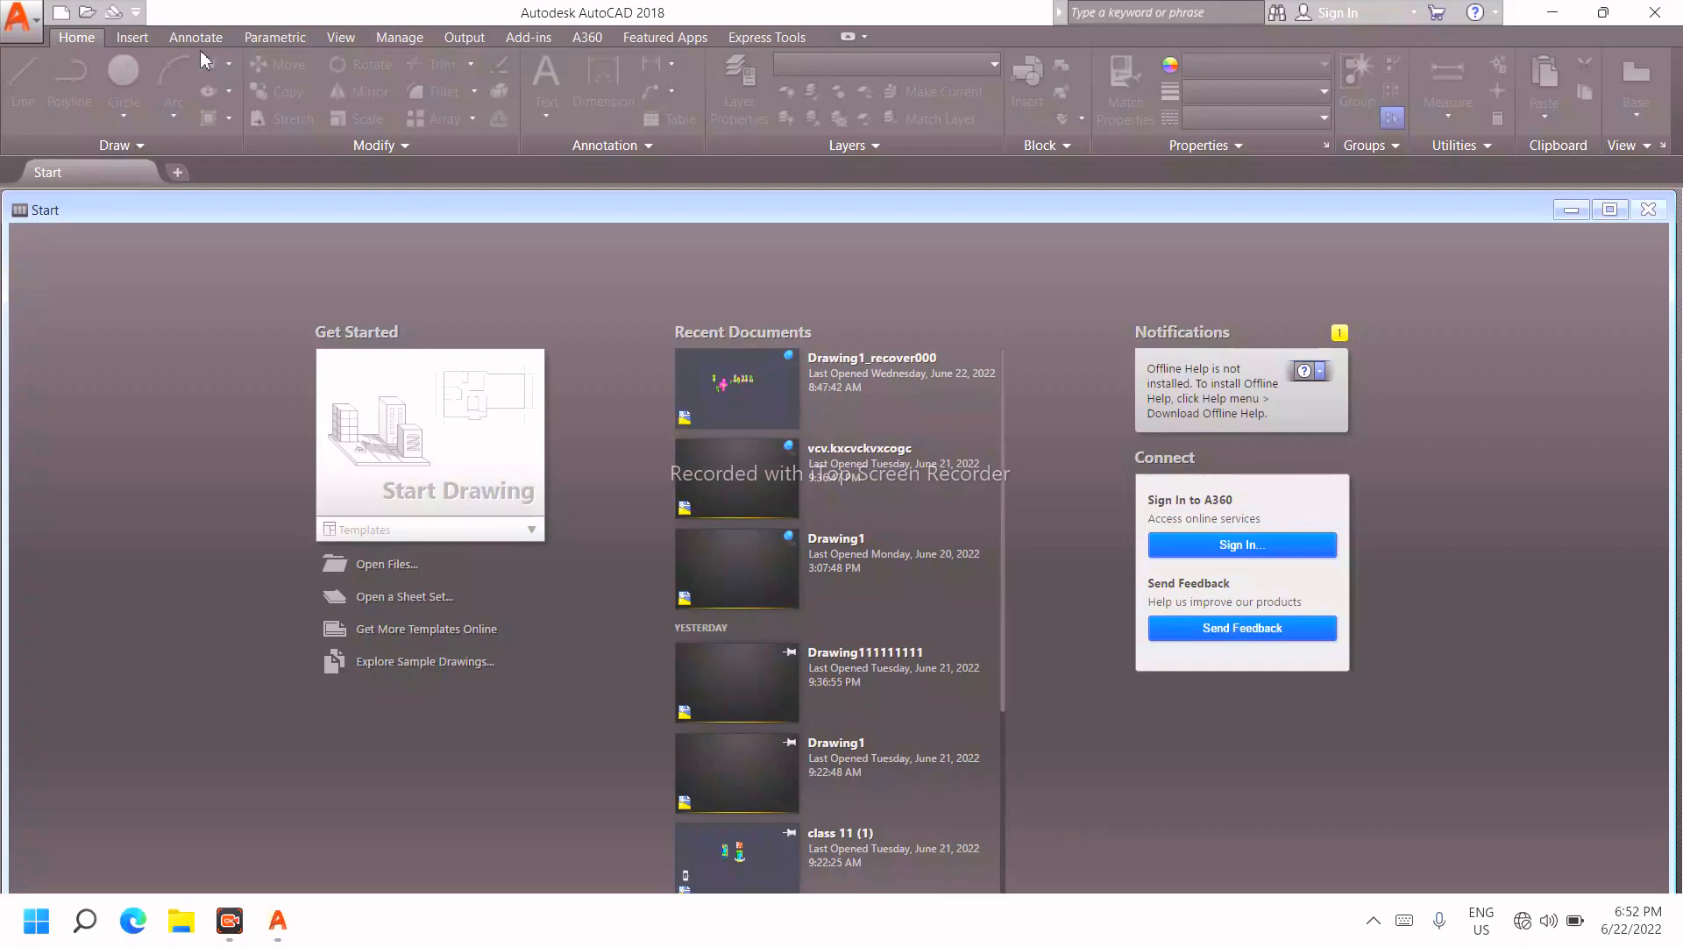
left_click(433, 493)
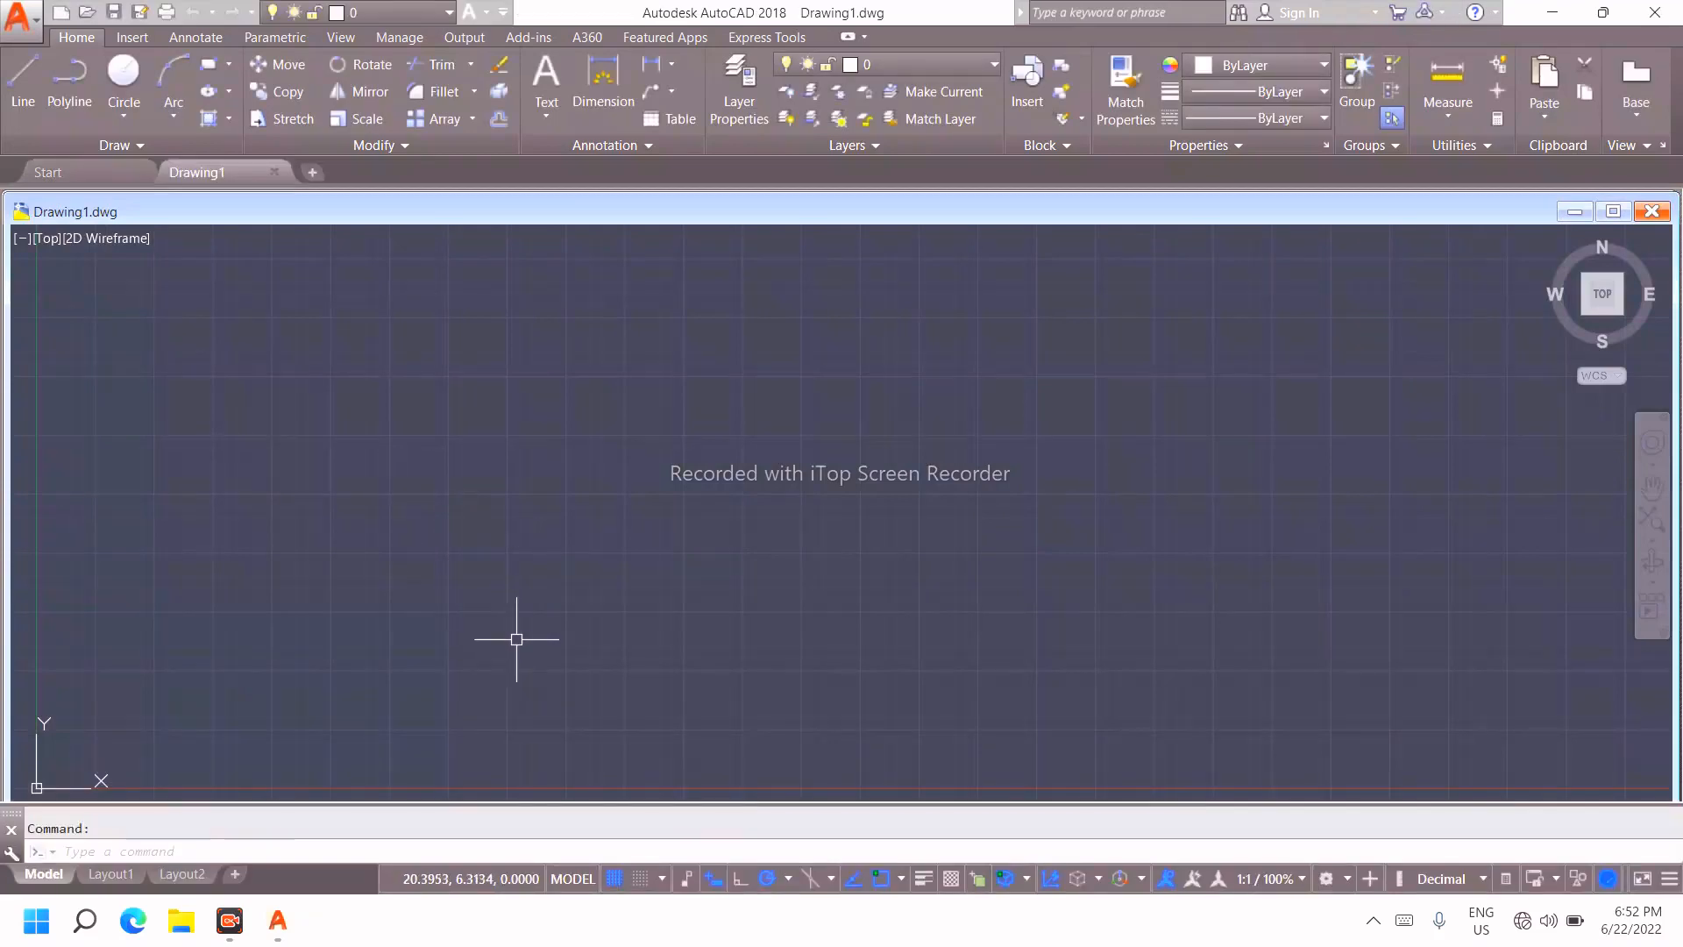
Set the drawing units to Architectural length with a precision of 0'-0"
key("Escape")
type("u")
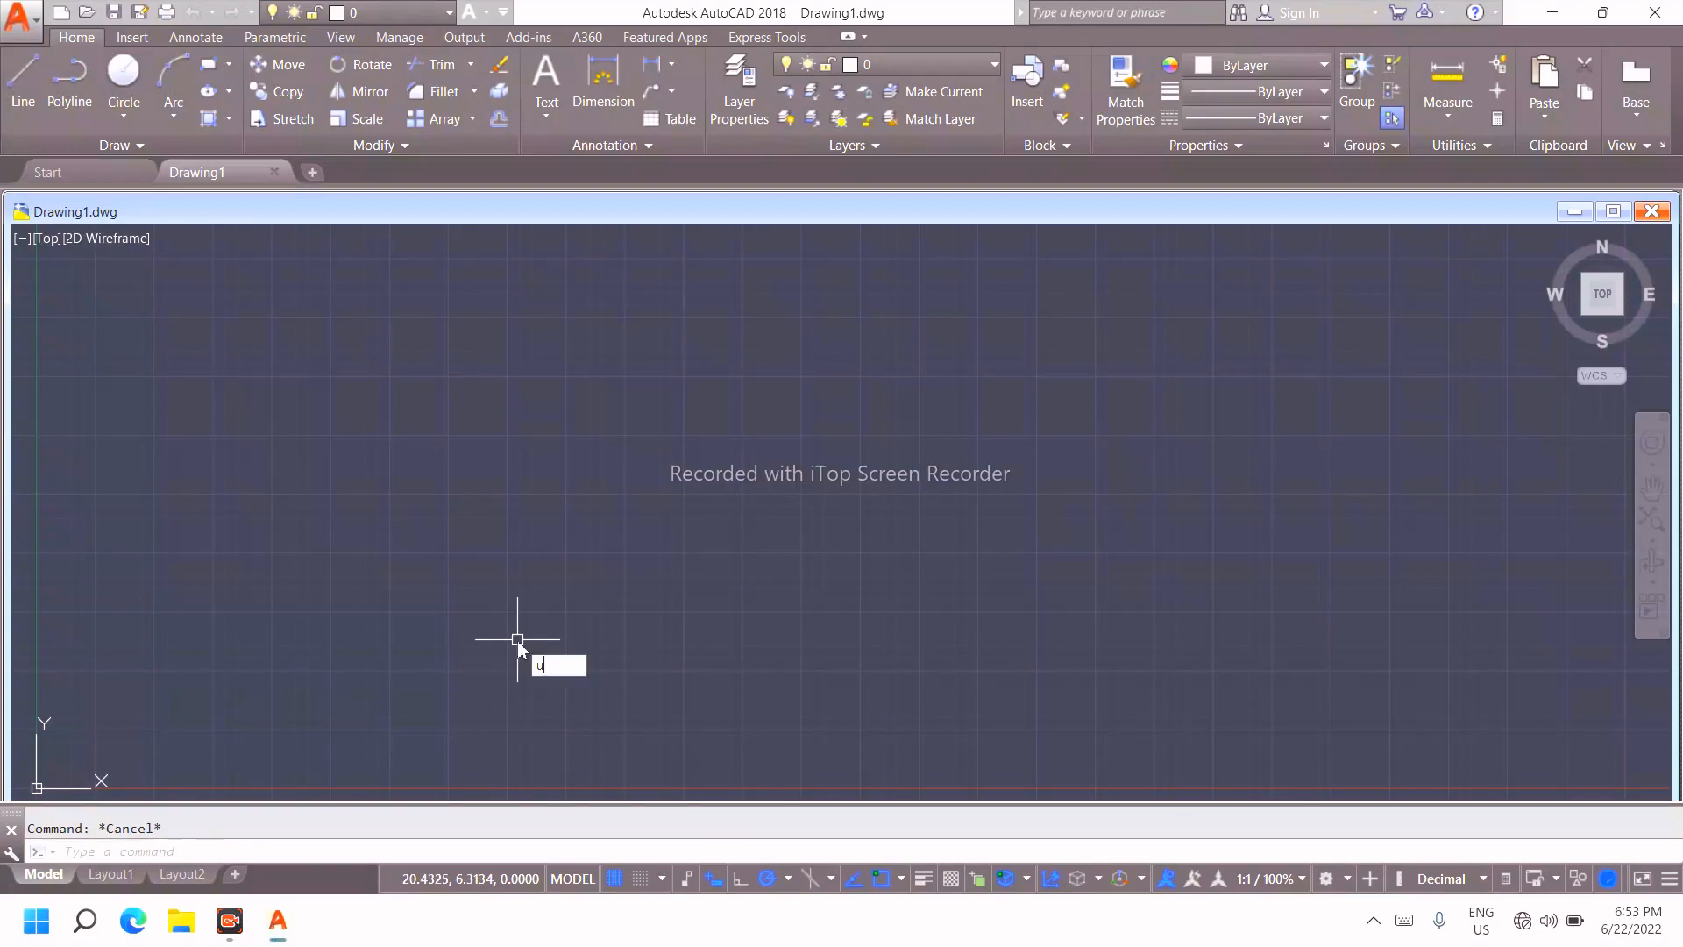
type("n")
key("Return")
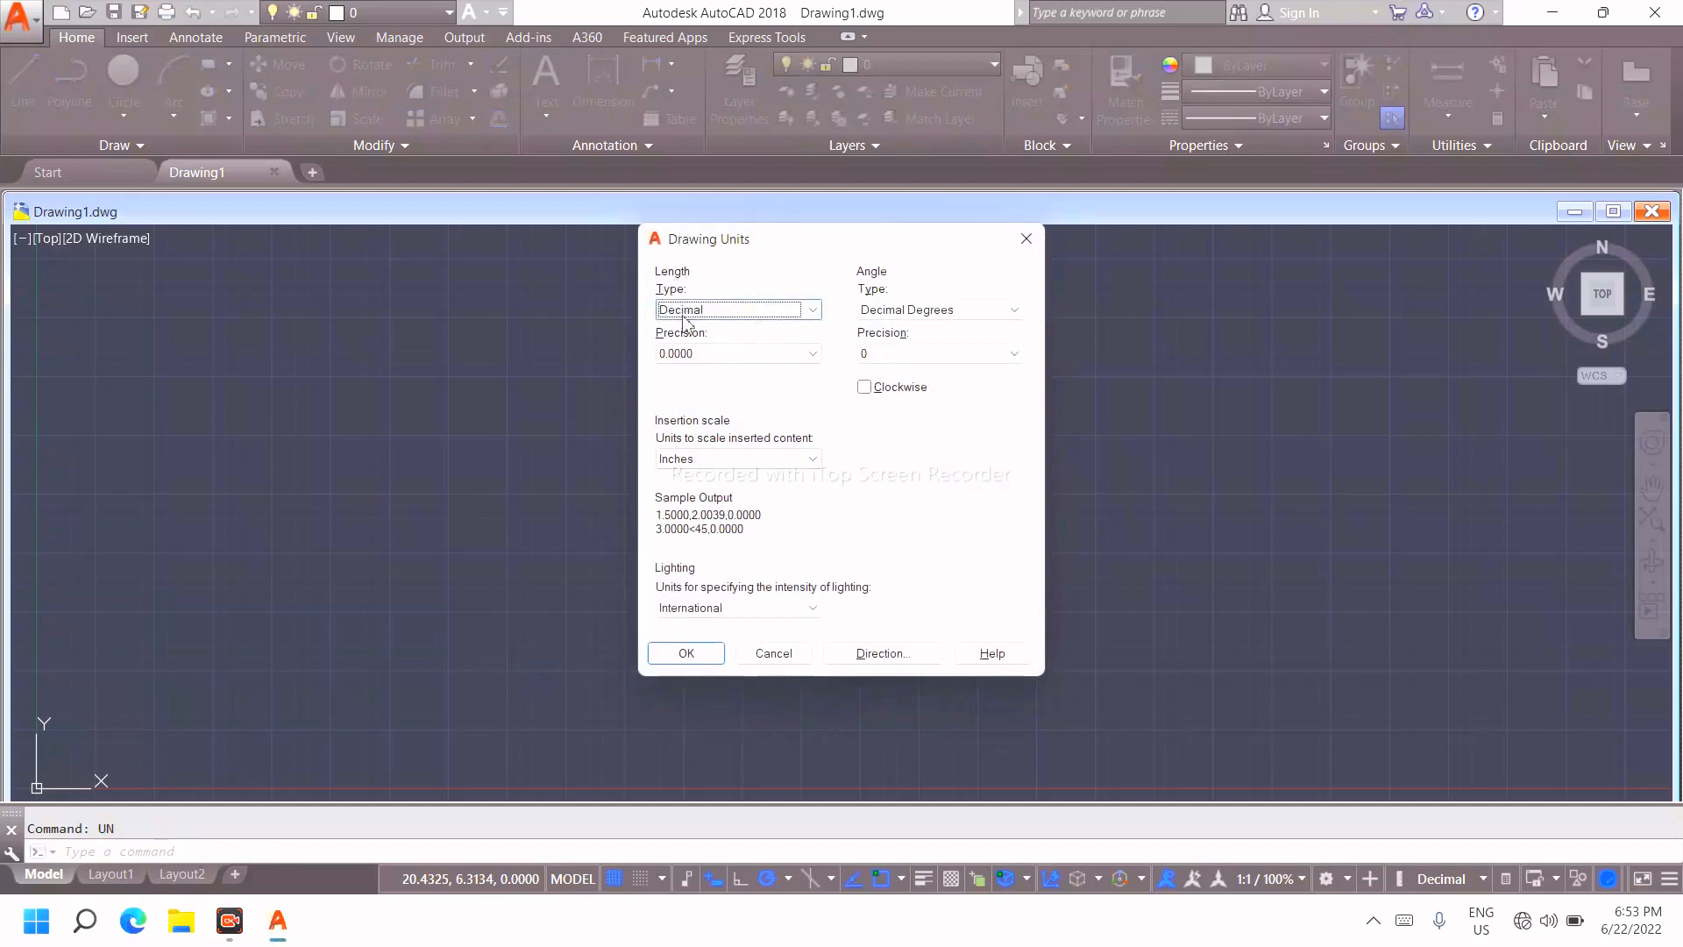
left_click(783, 314)
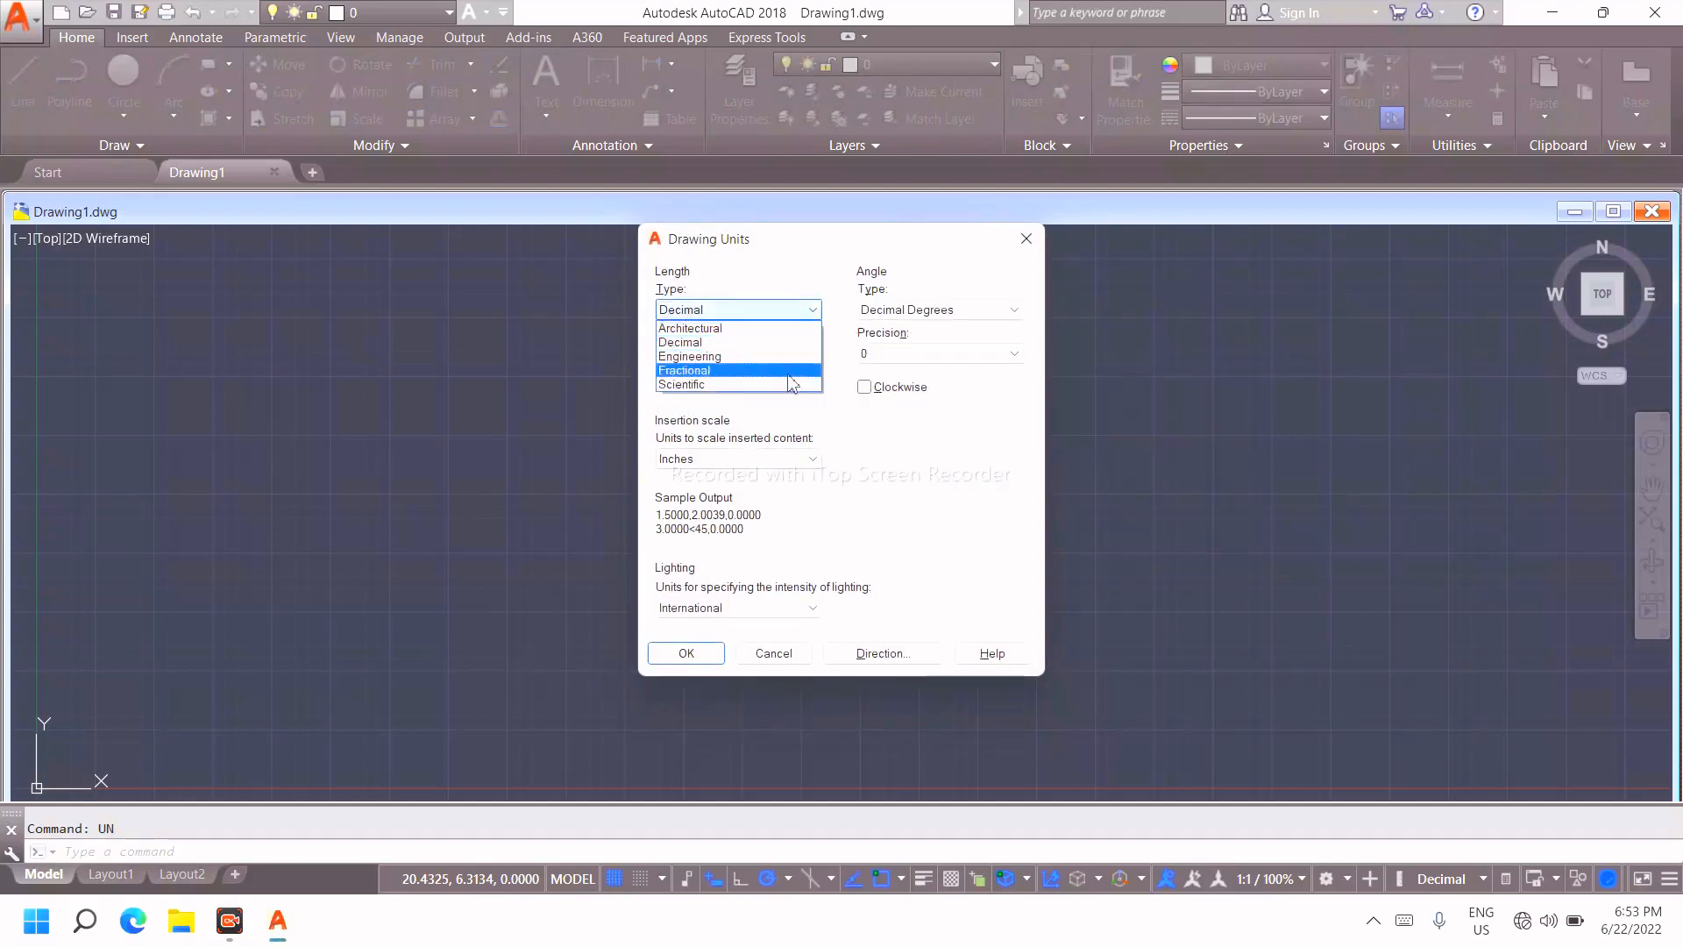
left_click(747, 330)
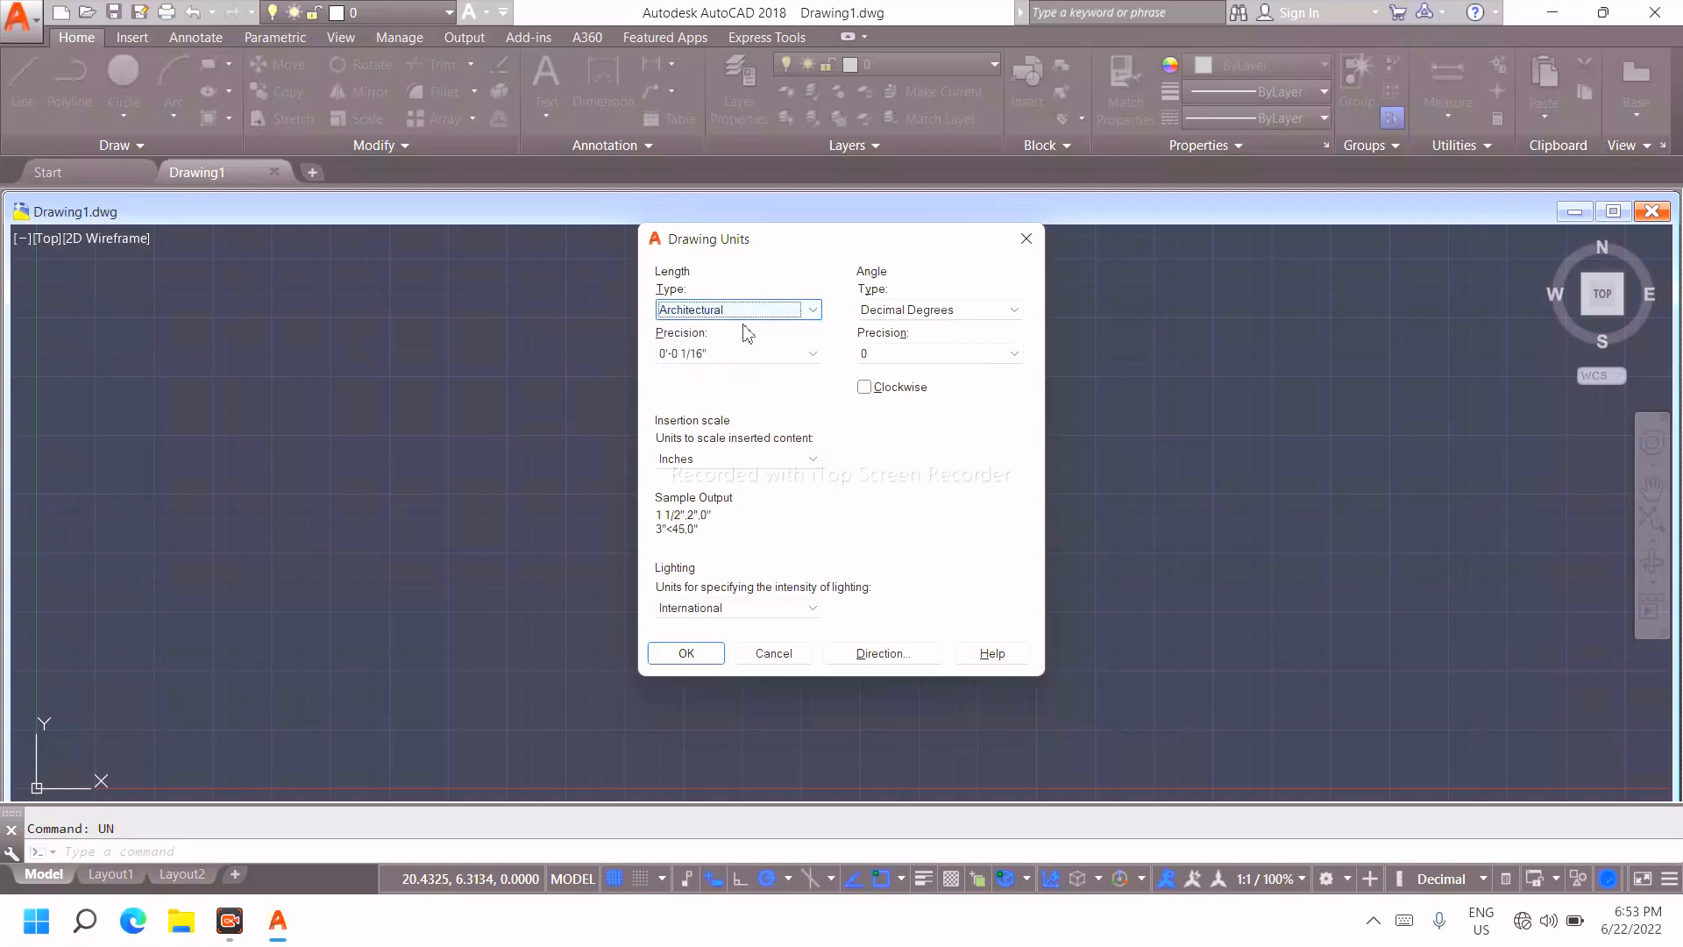
left_click(795, 354)
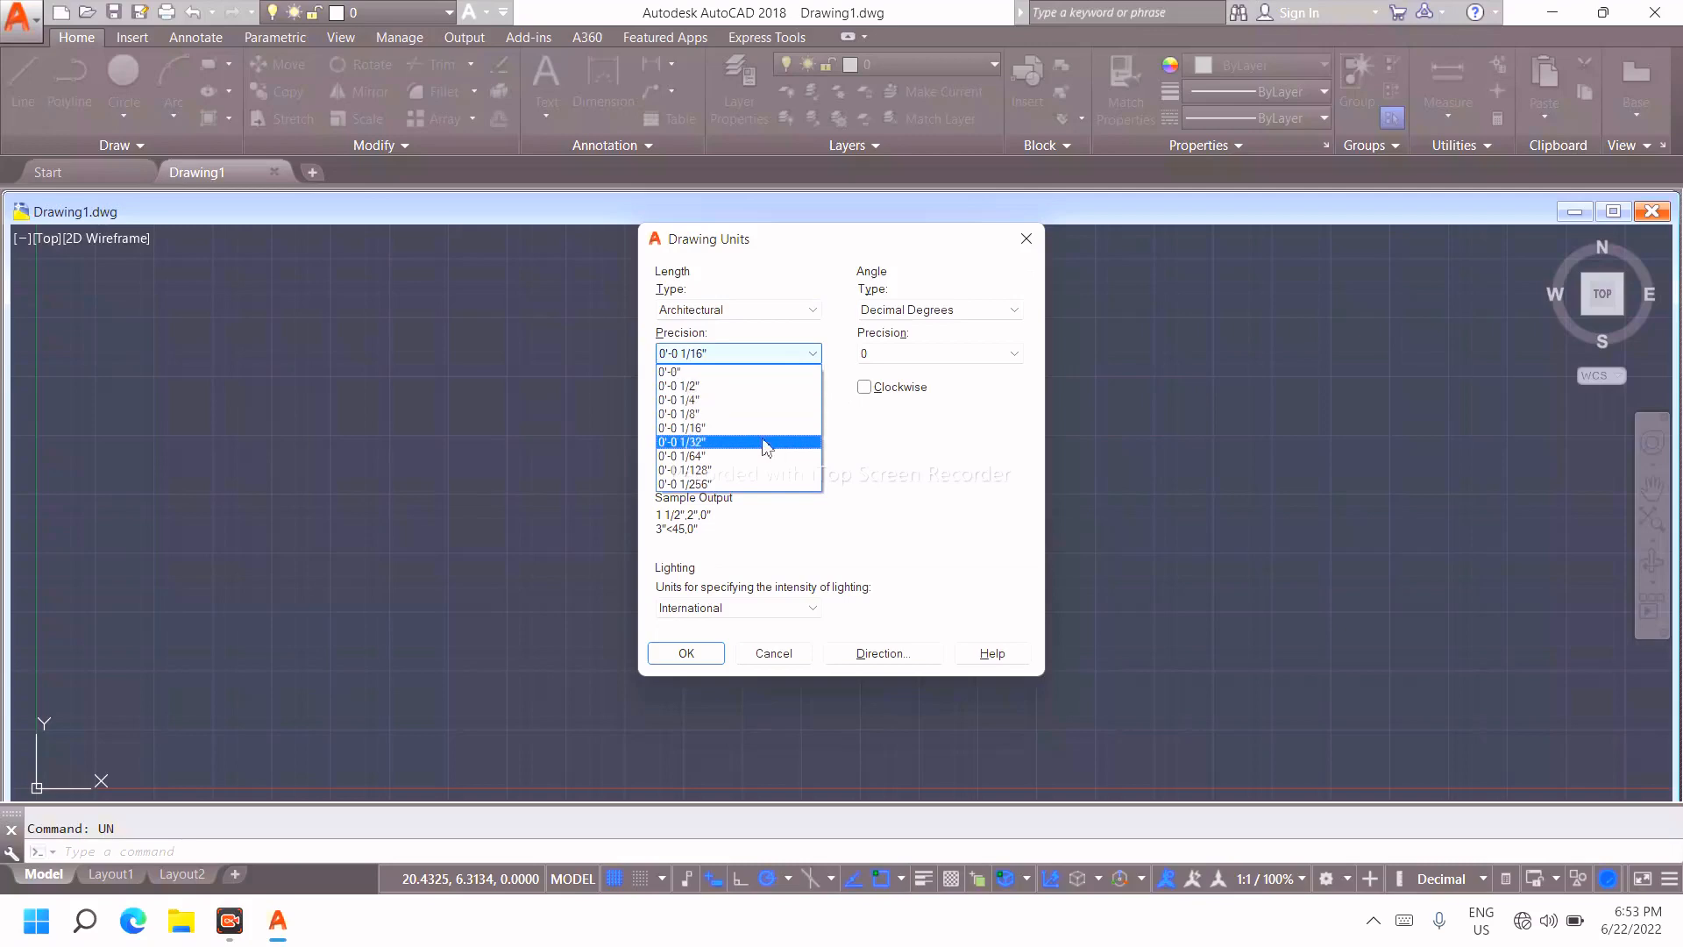
left_click(739, 373)
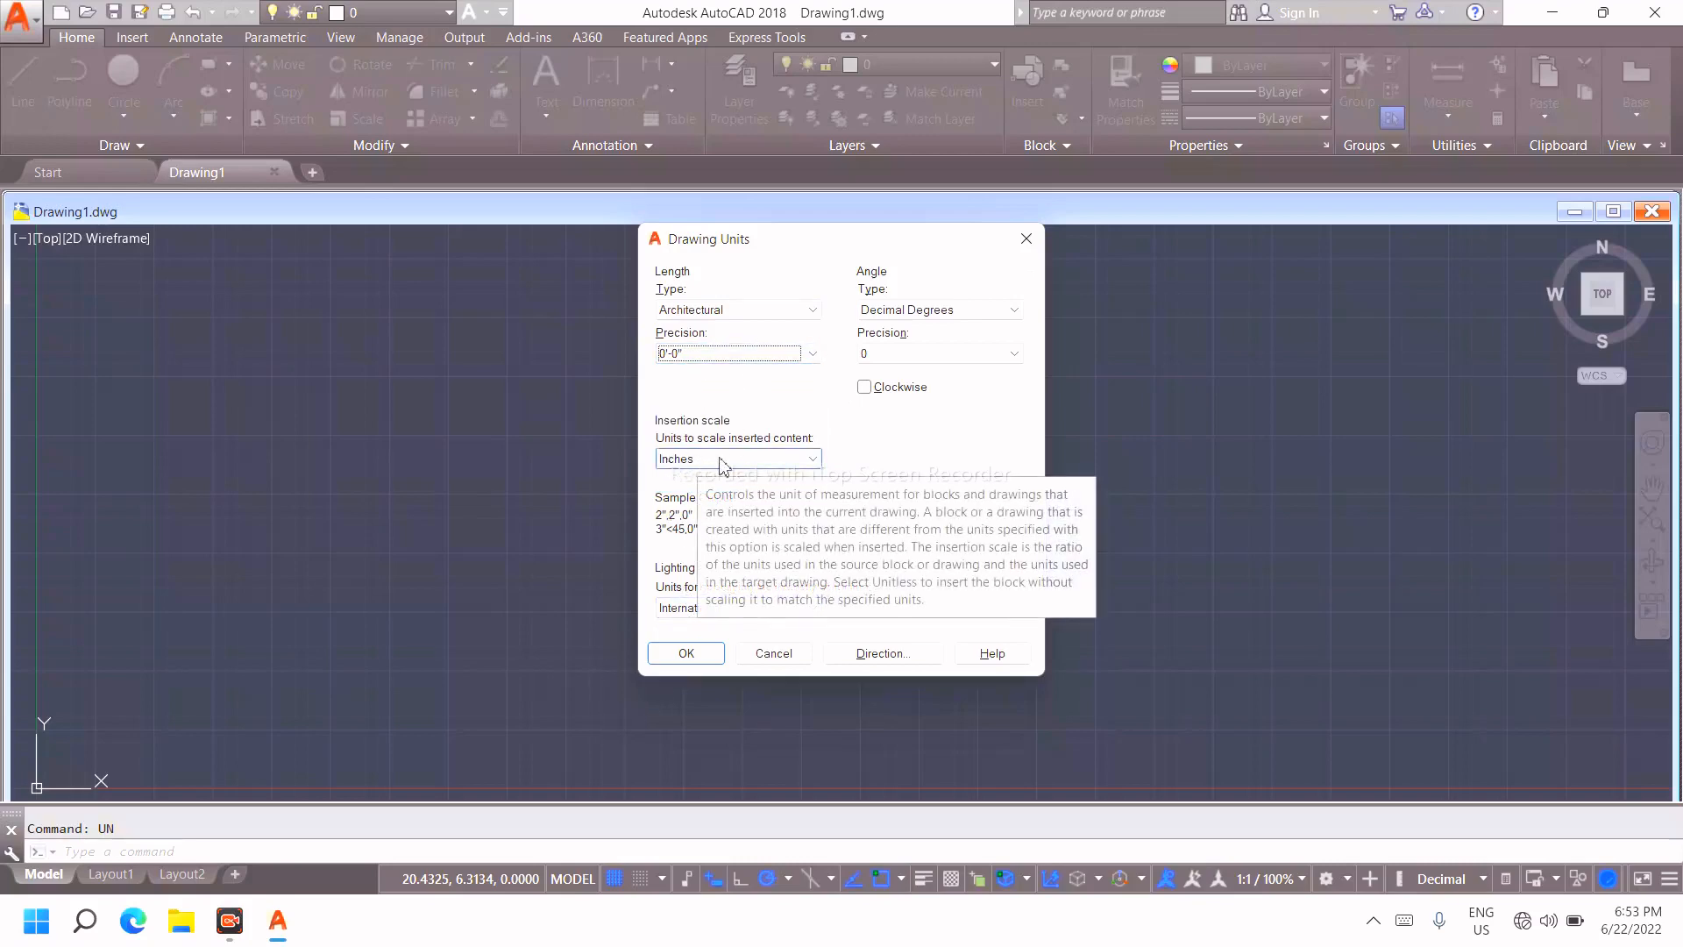
left_click(687, 654)
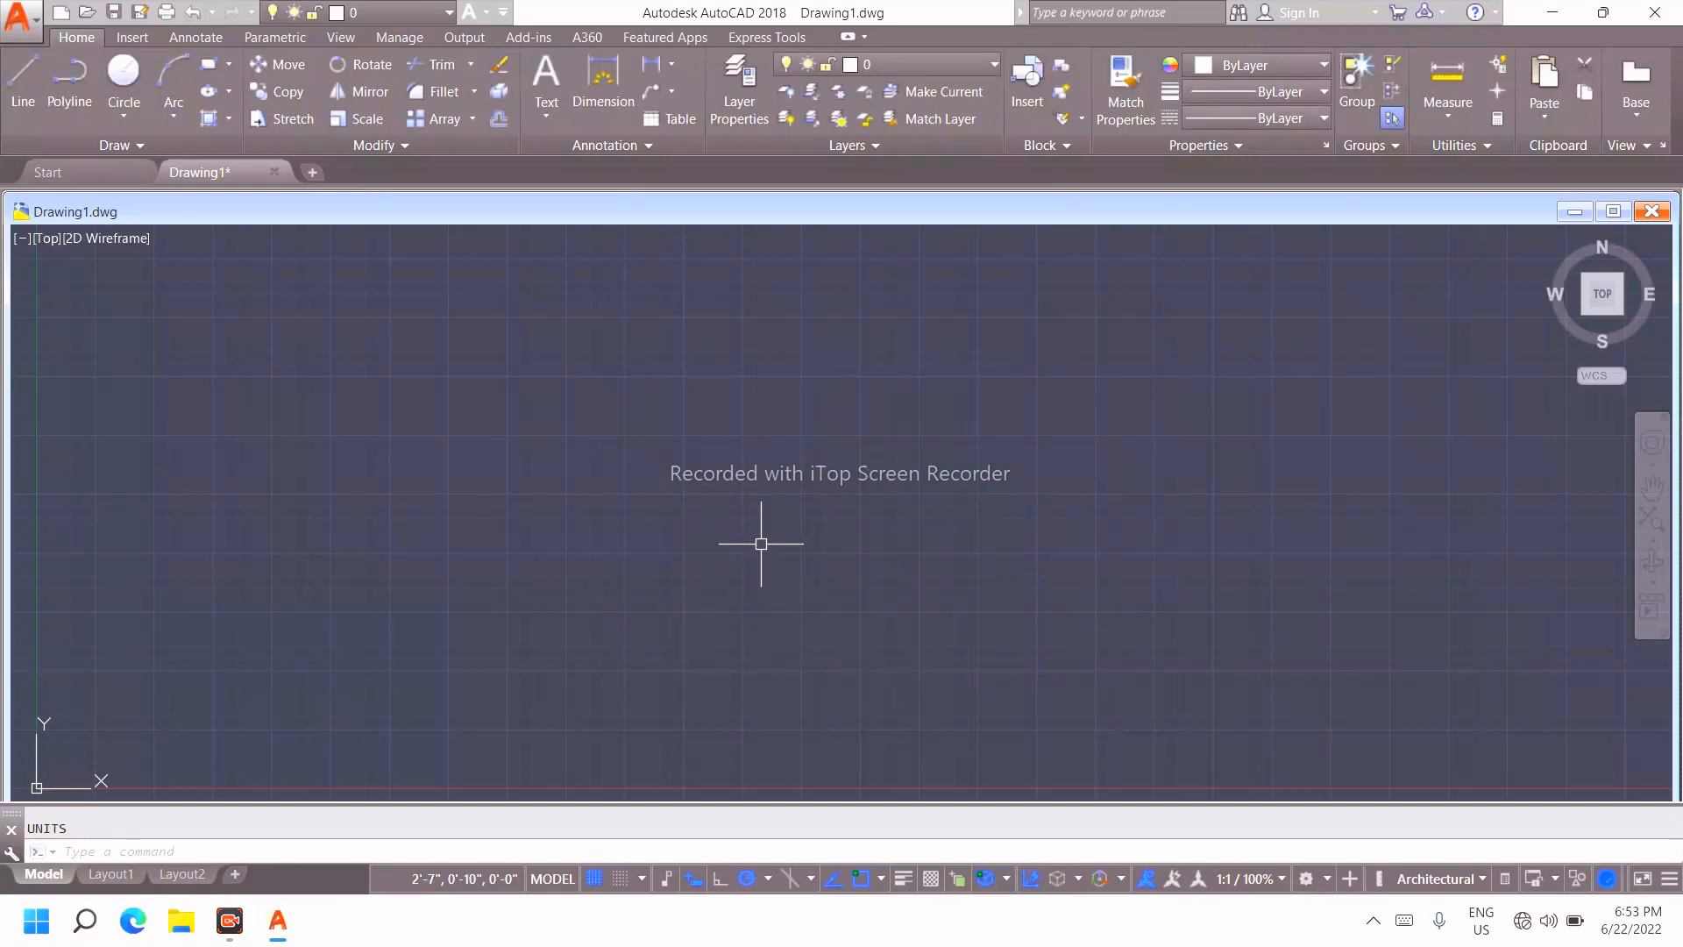
Modify the Standard dimension style to use fixed length extension lines, extend 1" beyond dimension lines and offset 1" from the origin
key("Escape")
type("d")
key("Return")
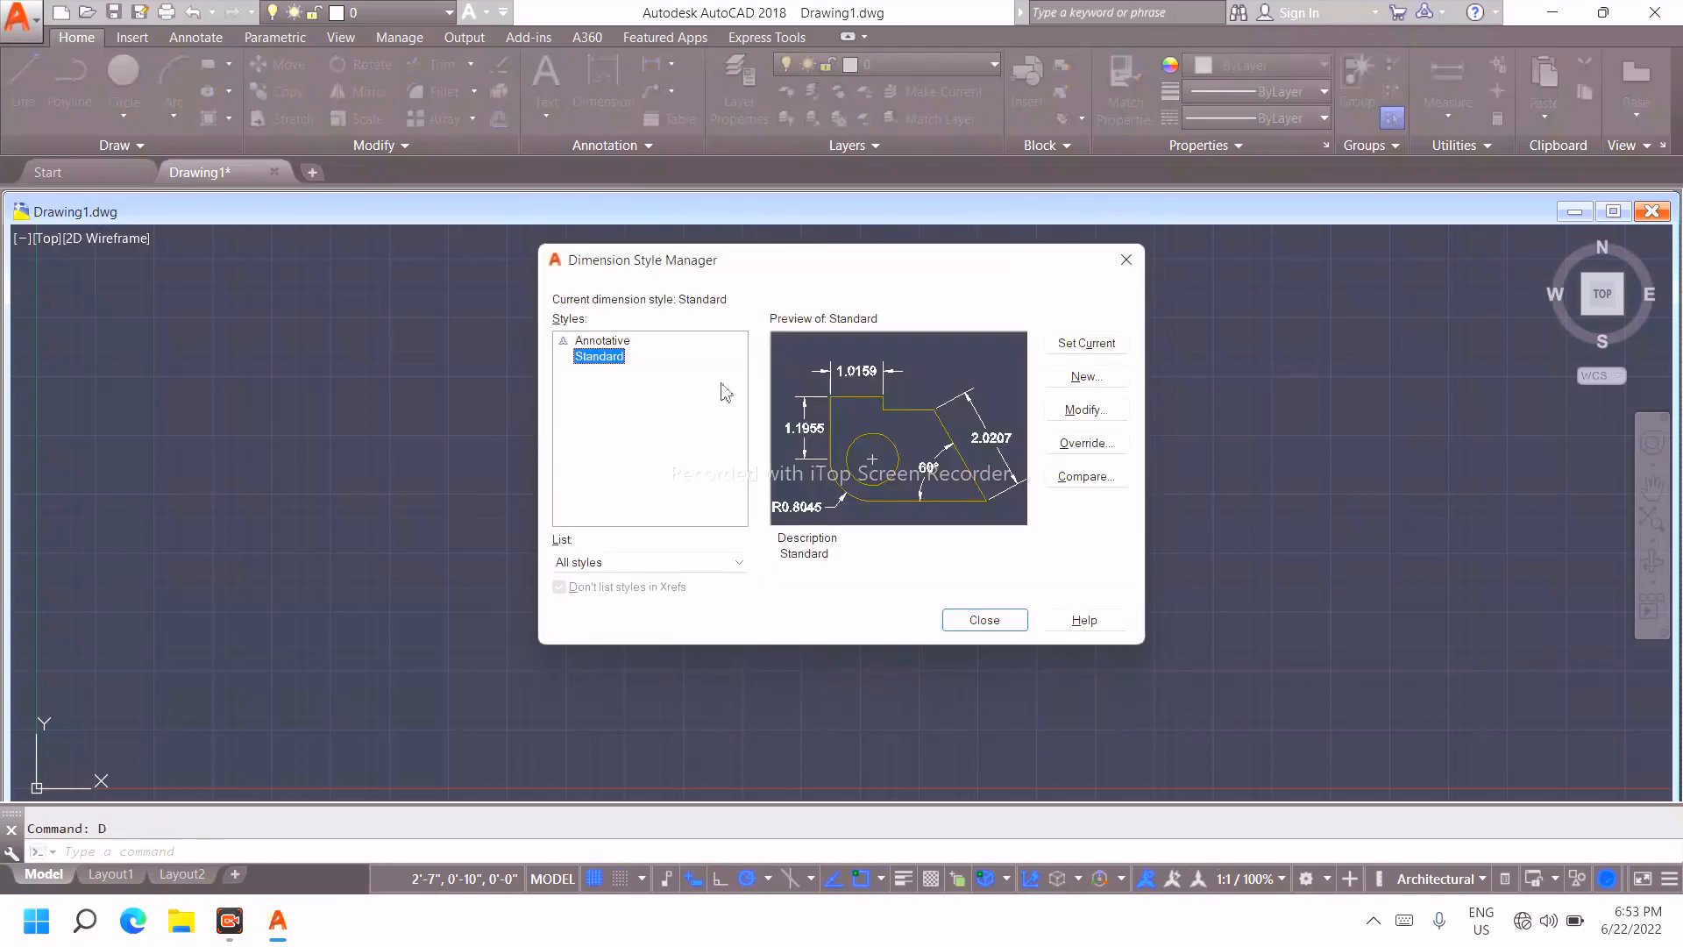
left_click(1084, 412)
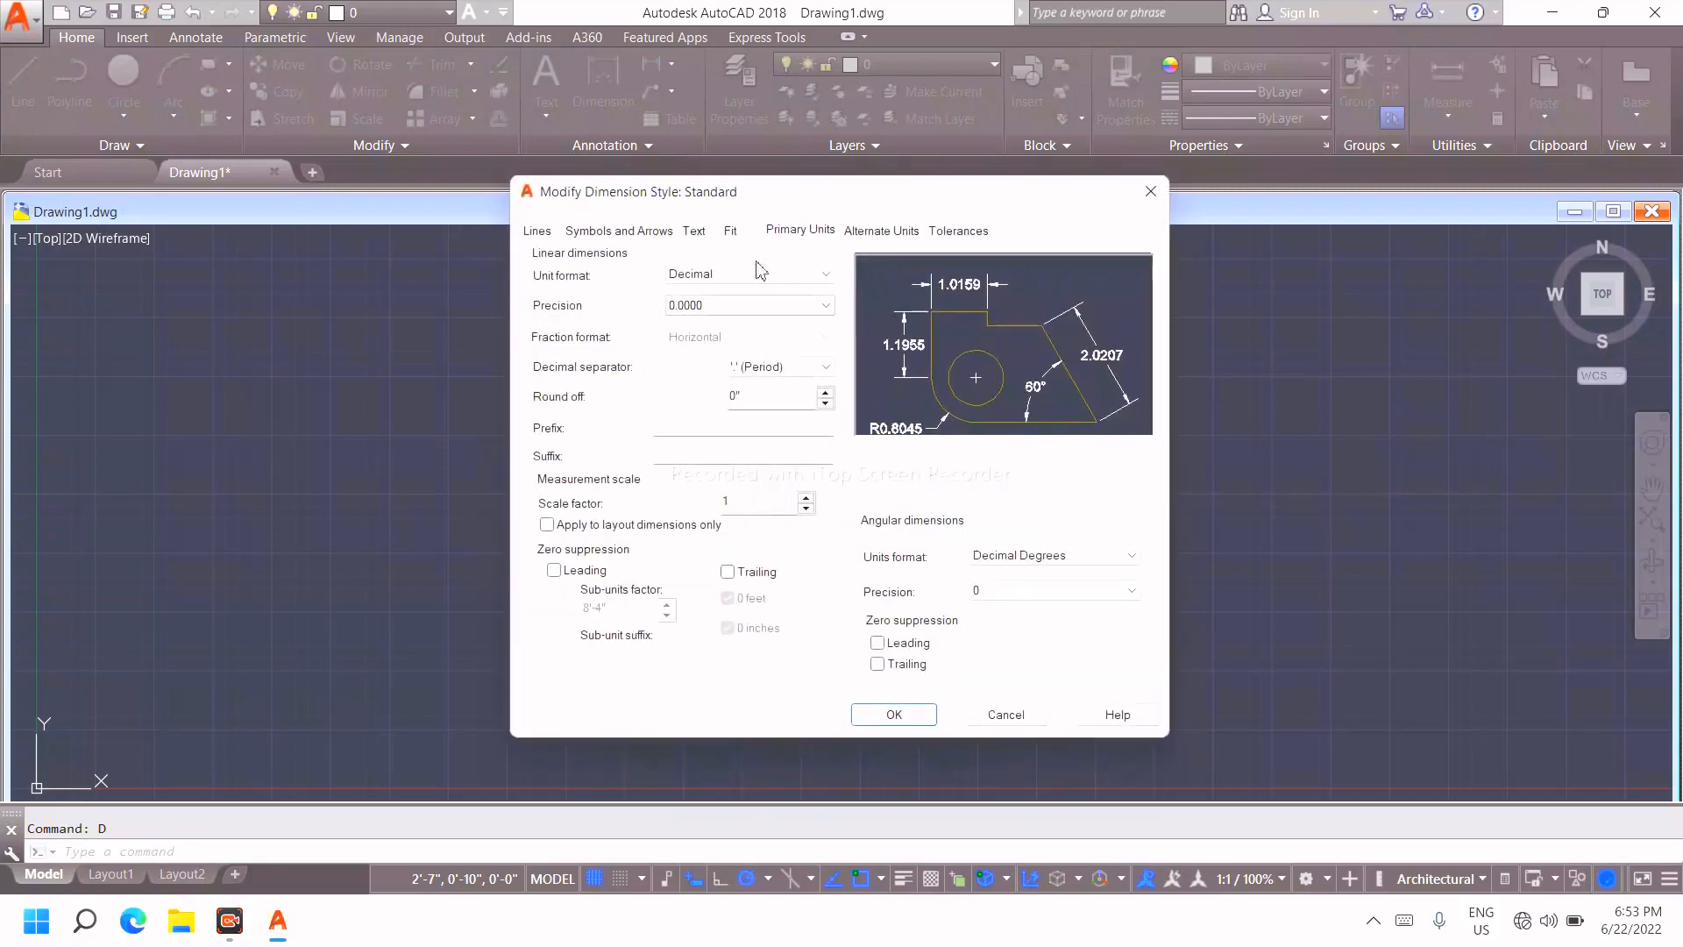
left_click(537, 231)
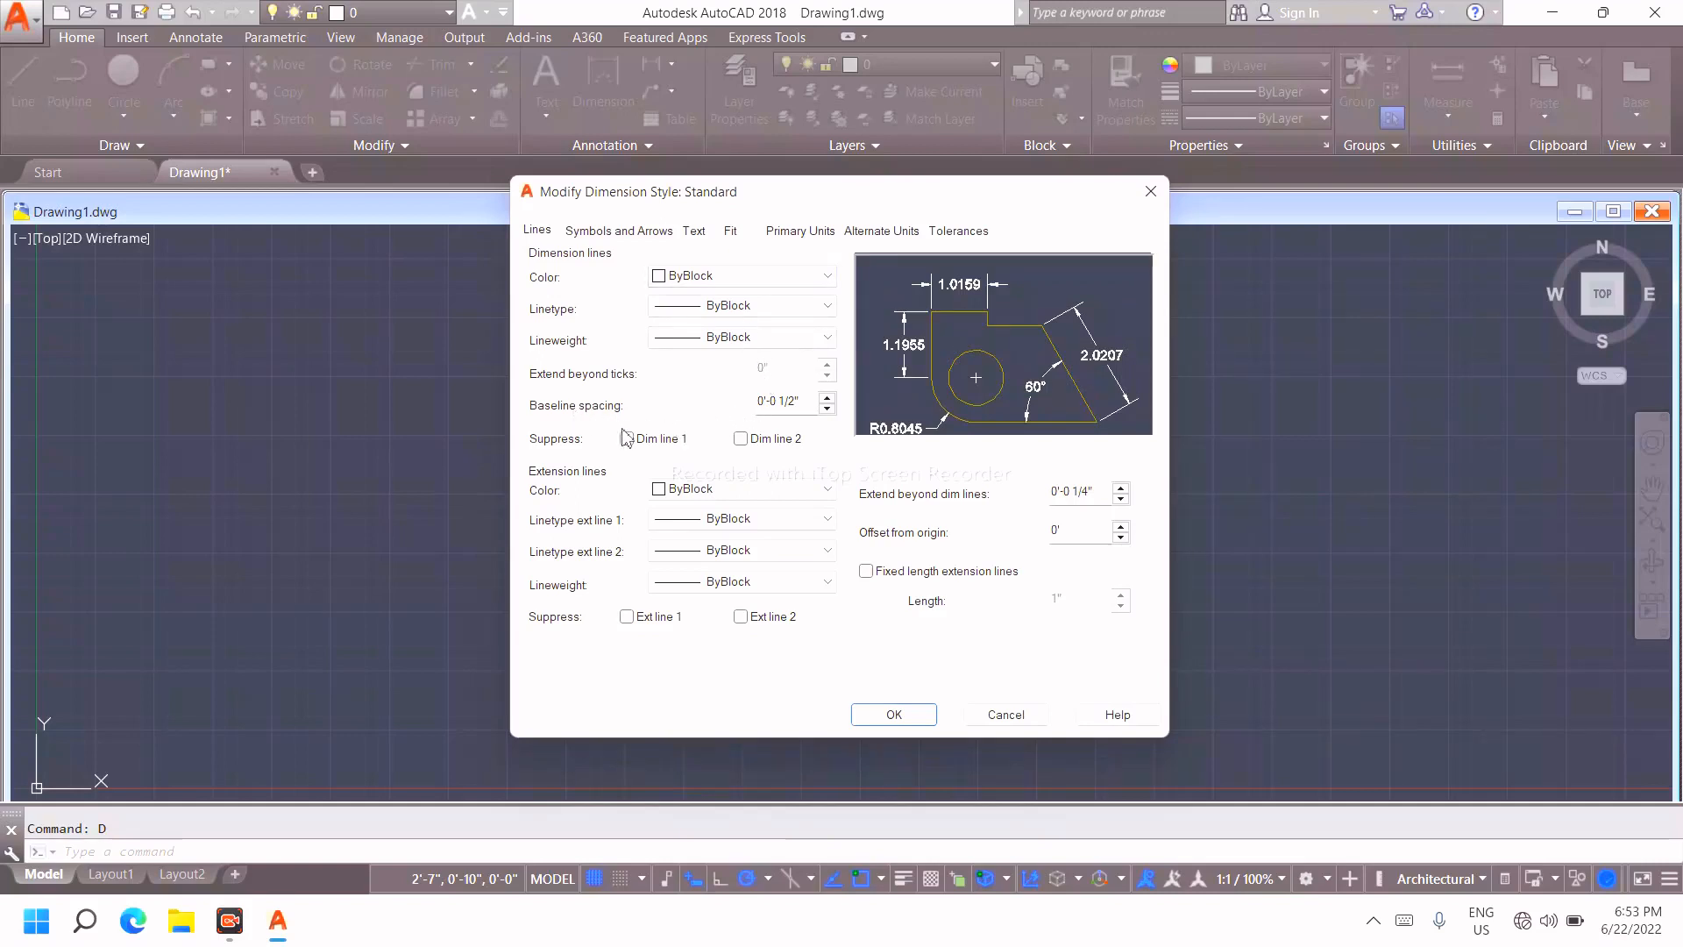
left_click(867, 572)
left_click(1102, 493)
key("BackSpace")
key("BackSpace")
key("BackSpace")
left_click(1102, 530)
key("BackSpace")
key("BackSpace")
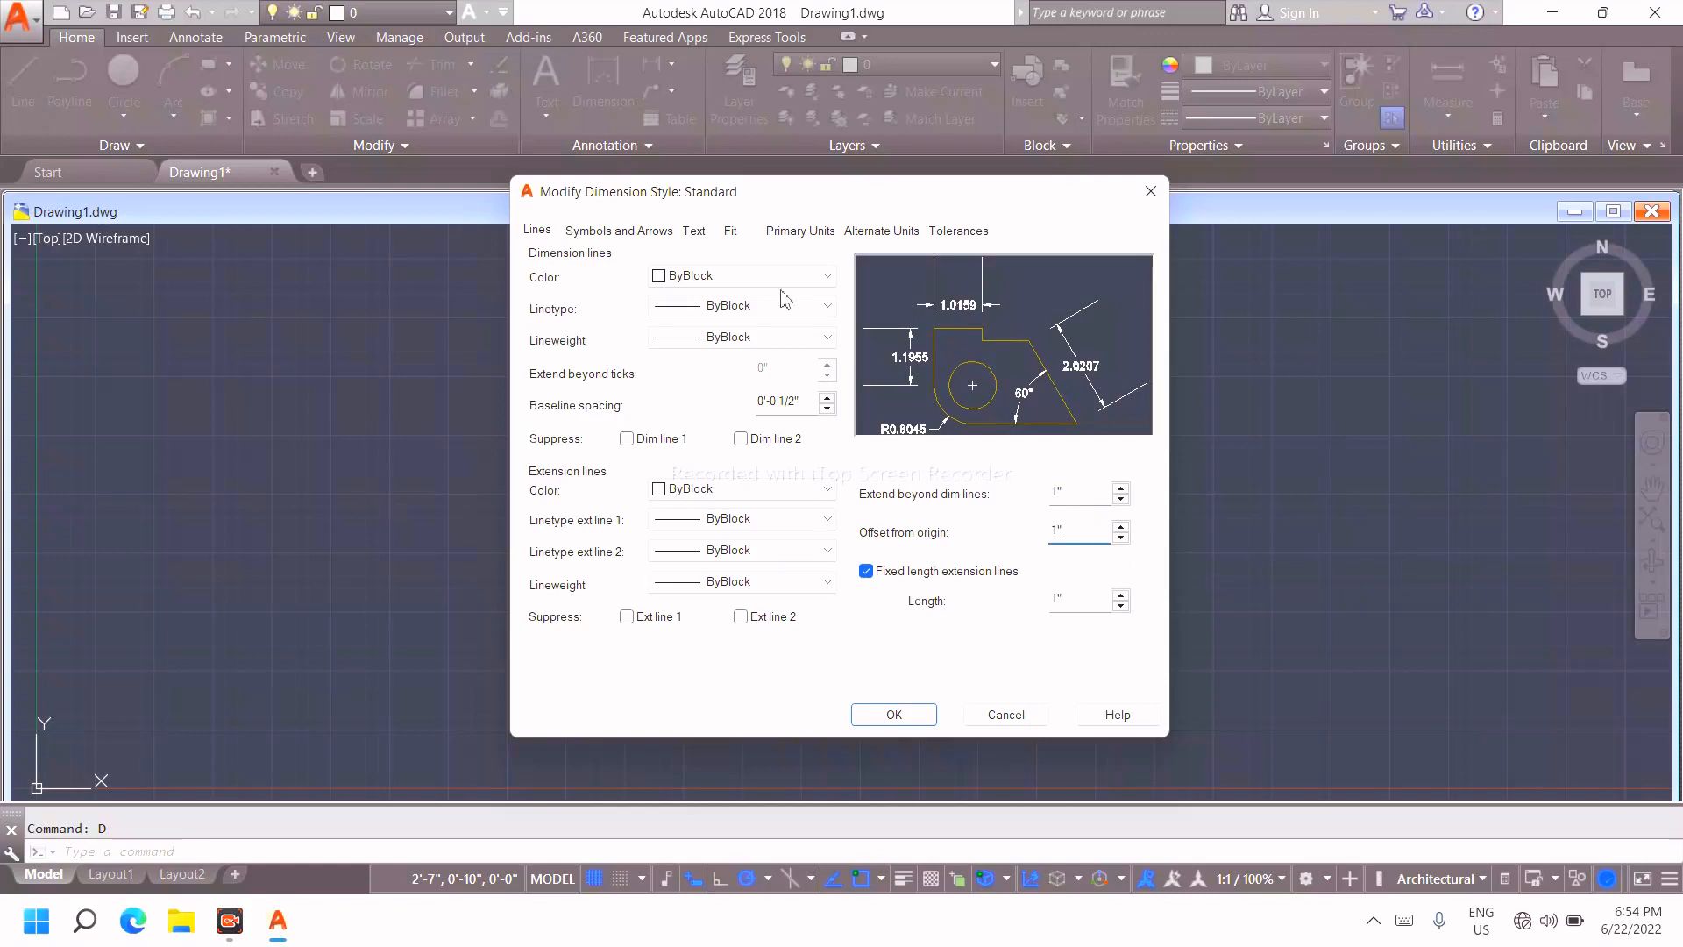
Increase the arrow size and the text height of the Standard dimension style
left_click(643, 232)
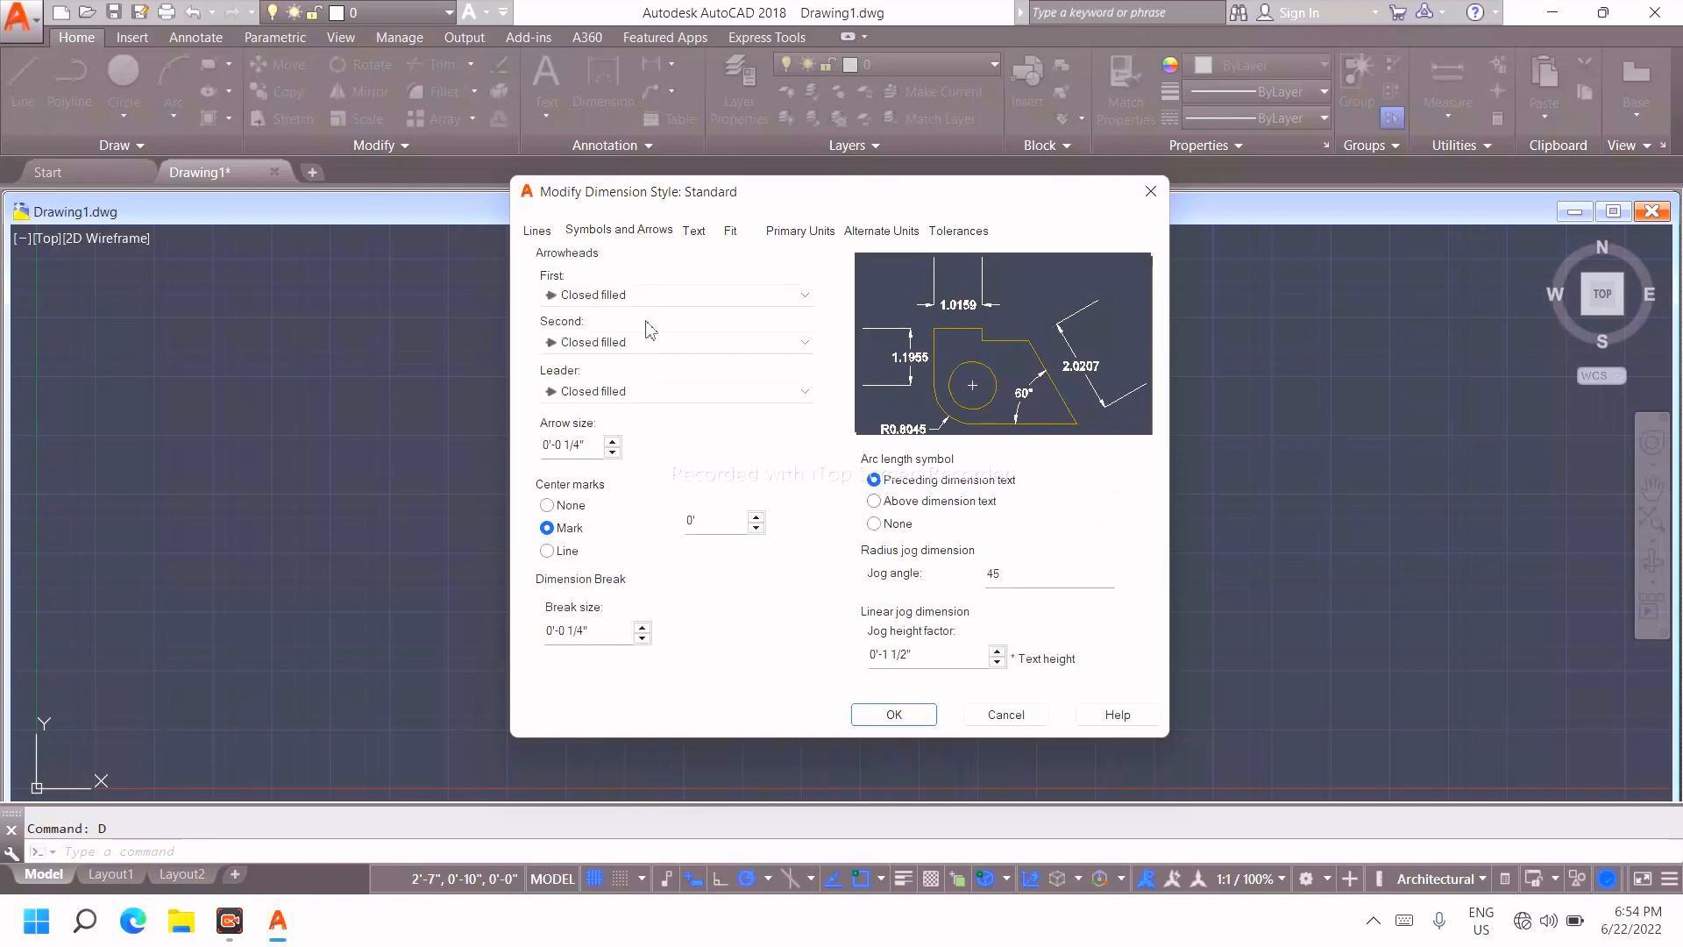
left_click(596, 447)
left_click(695, 233)
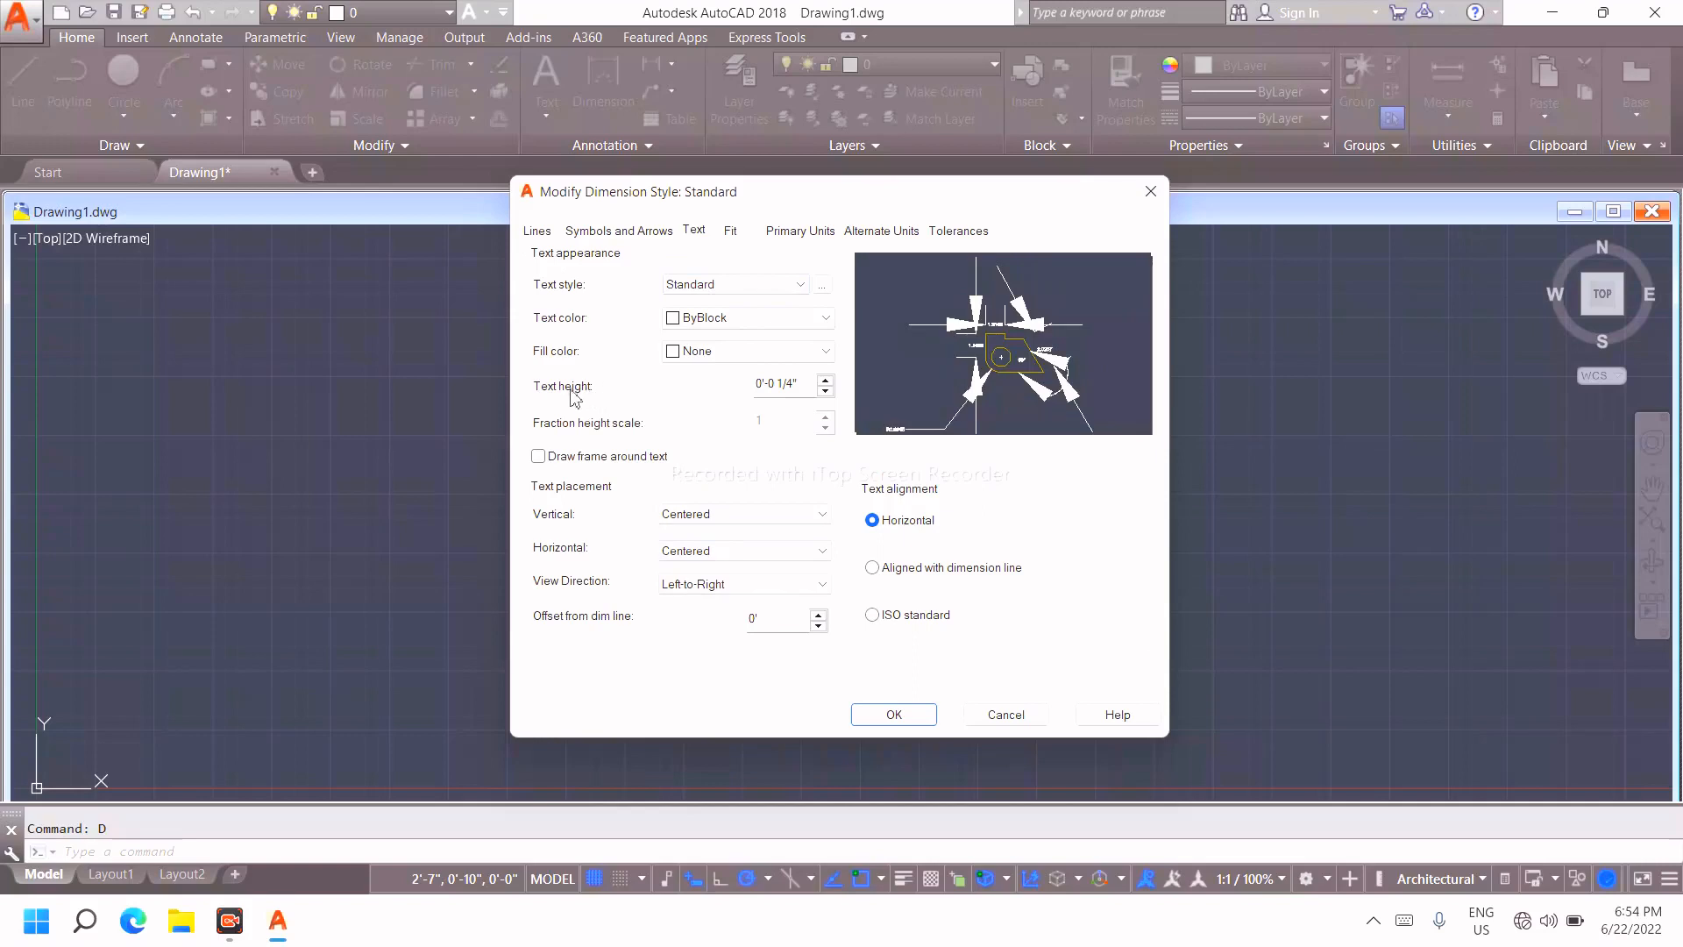
left_click(808, 383)
Set the Standard style's primary units to Architectural with 0'-0" precision, and make the style current
left_click(737, 237)
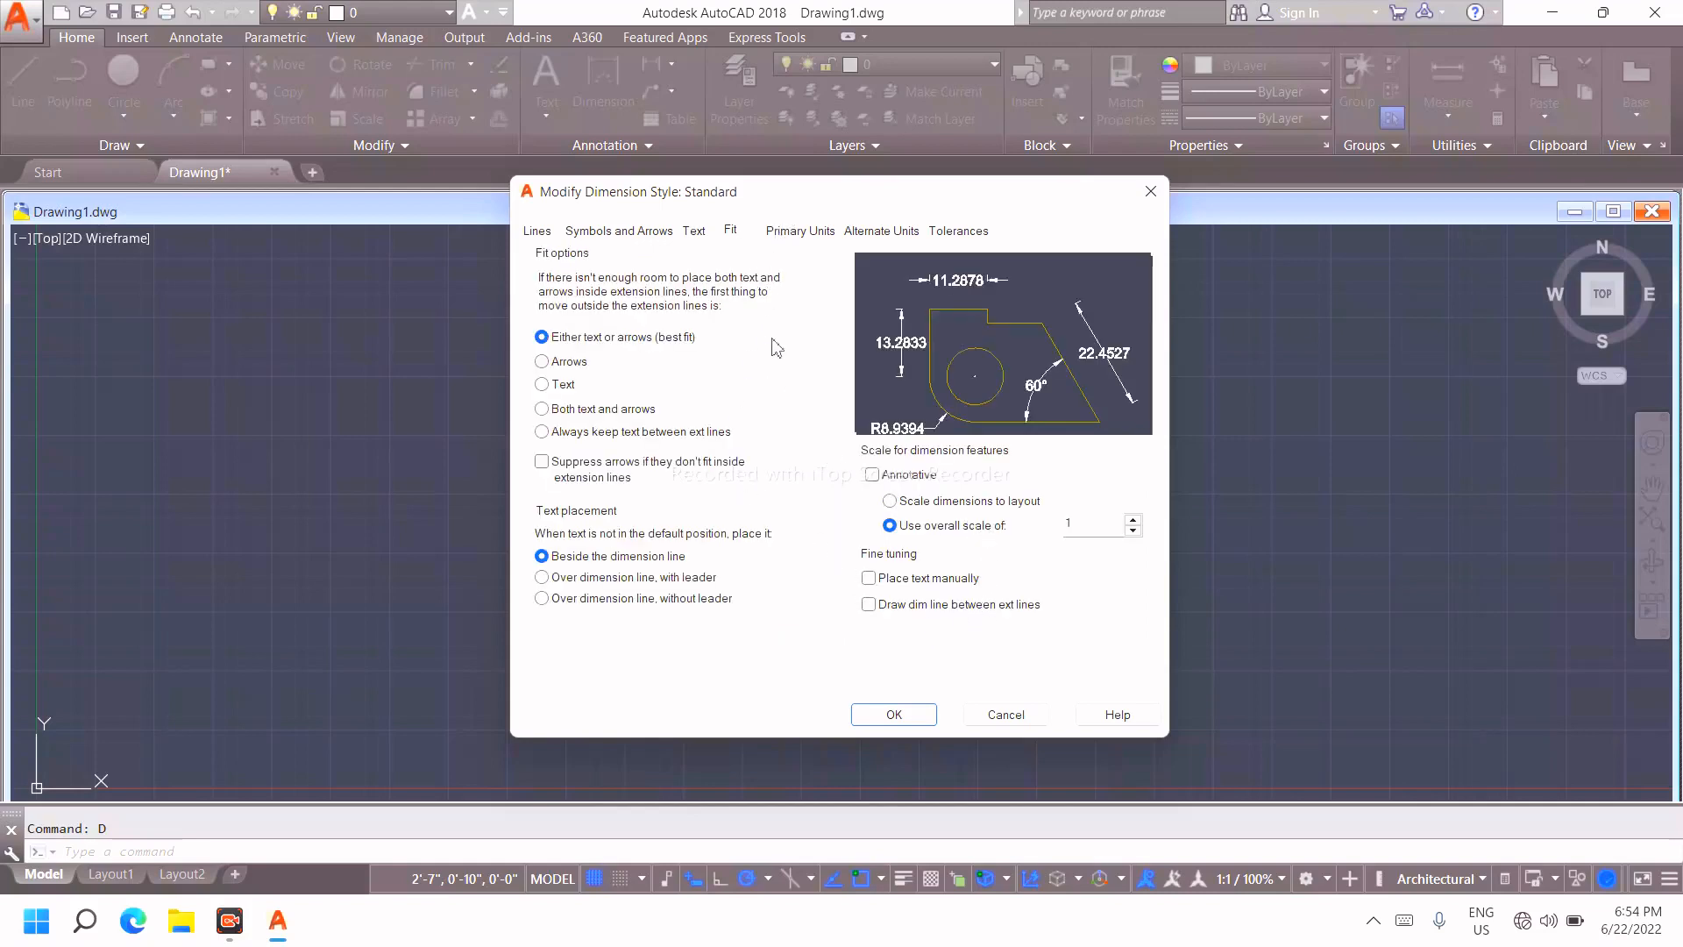
left_click(794, 232)
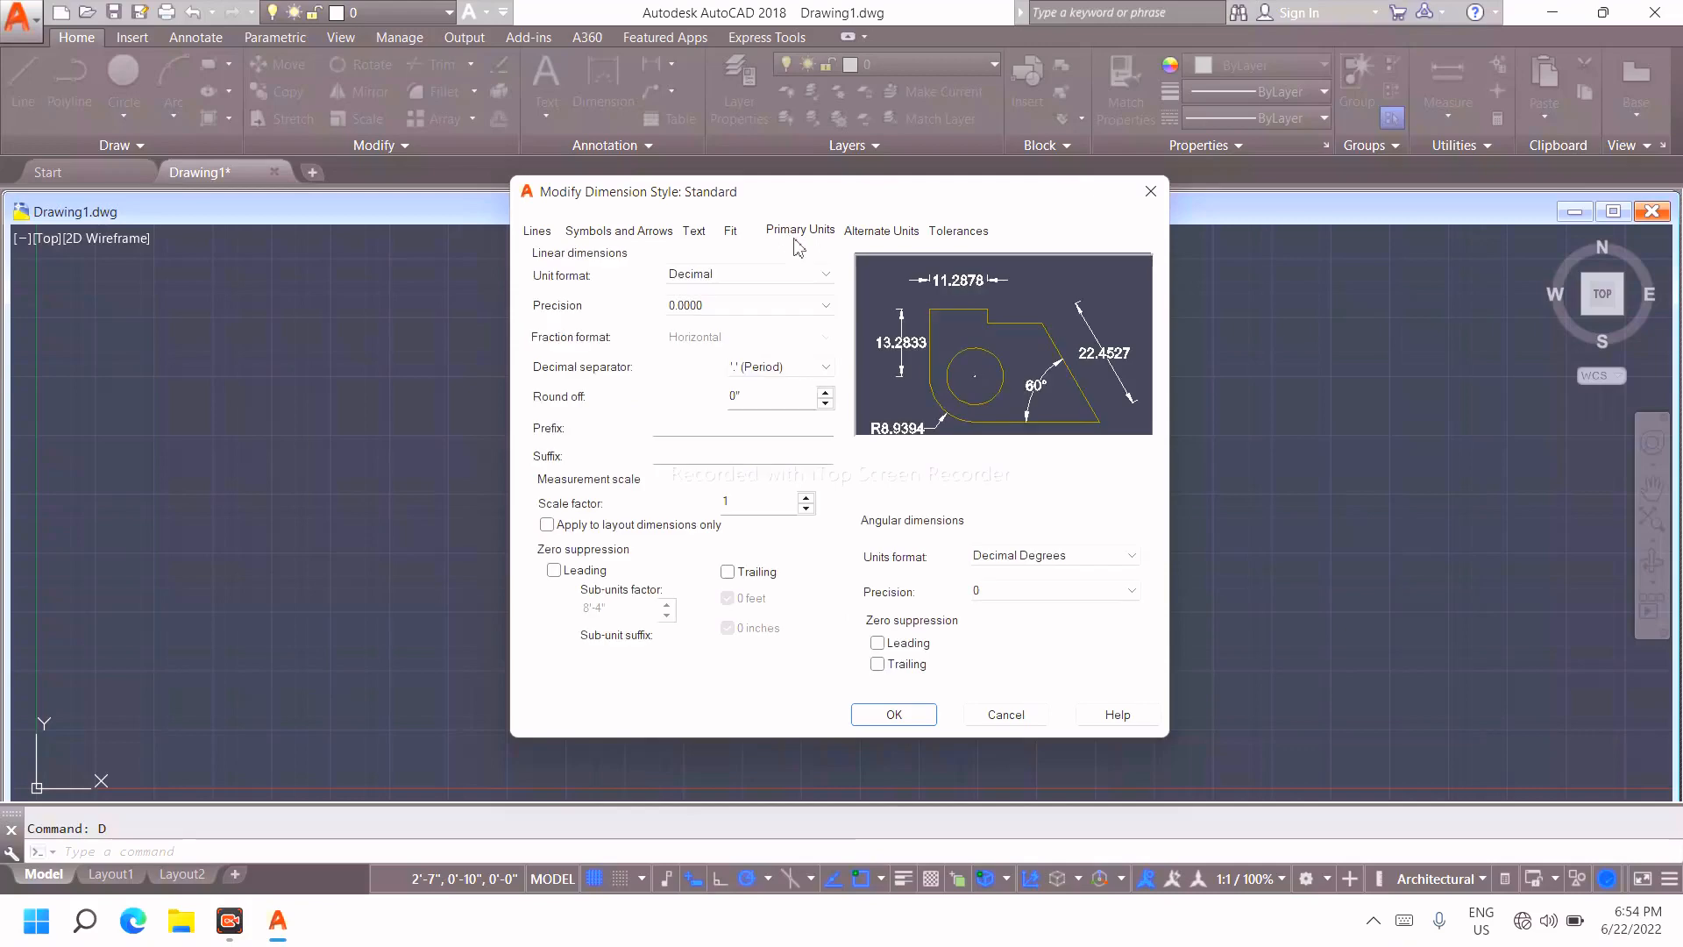
left_click(824, 276)
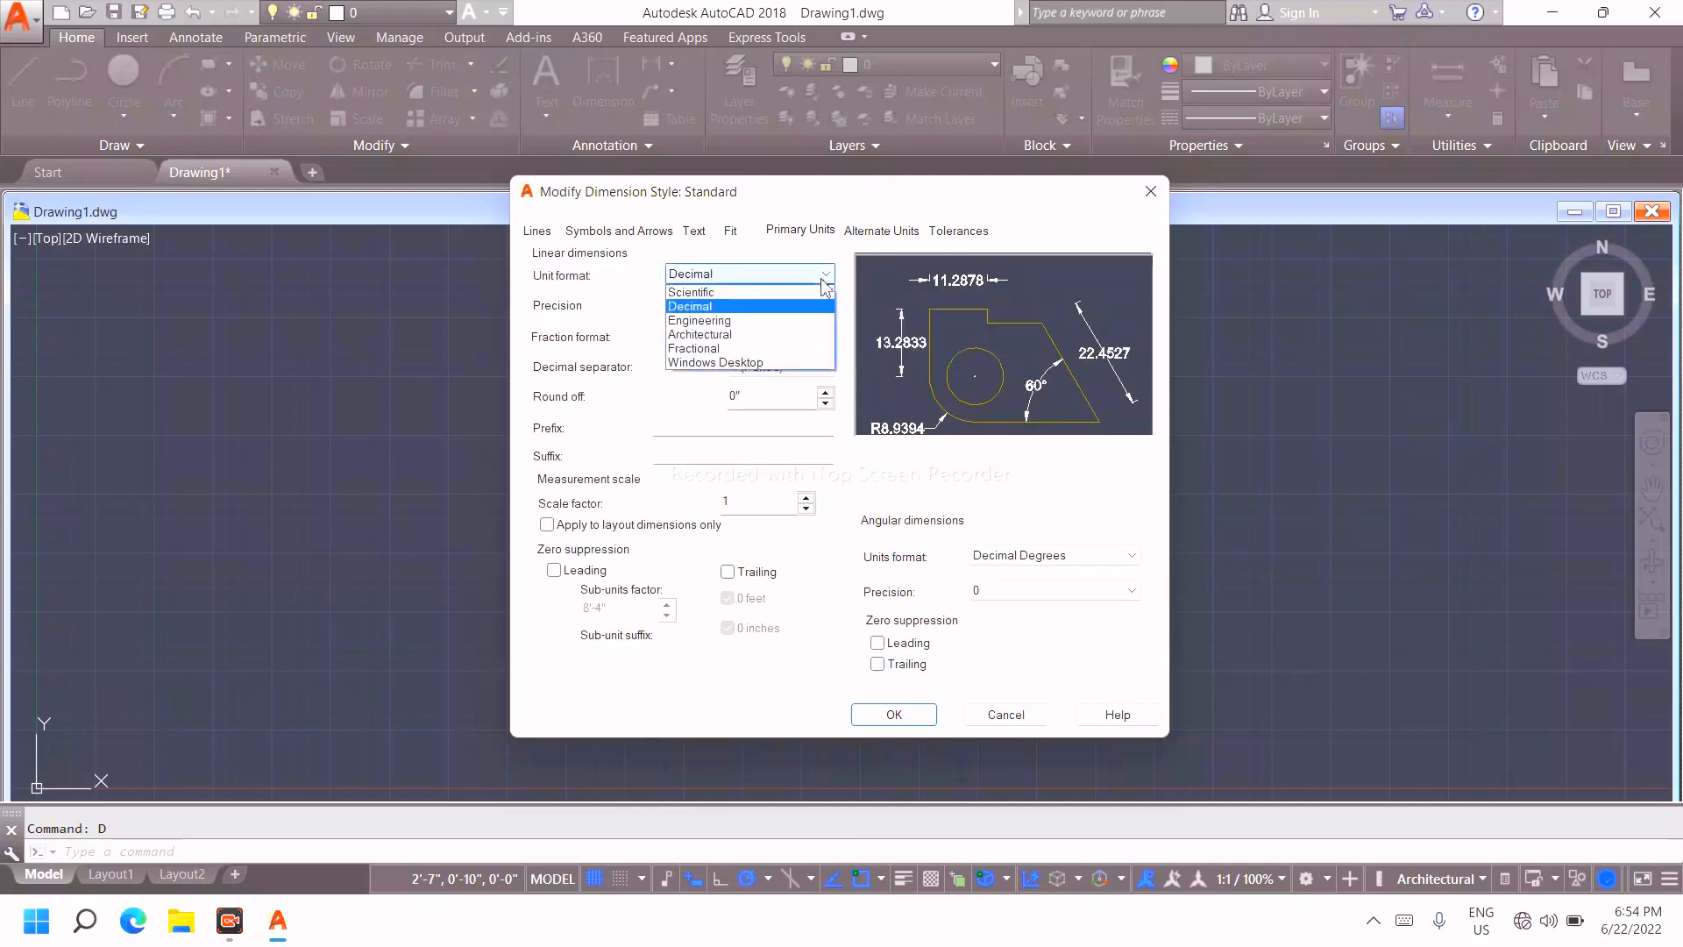
left_click(810, 336)
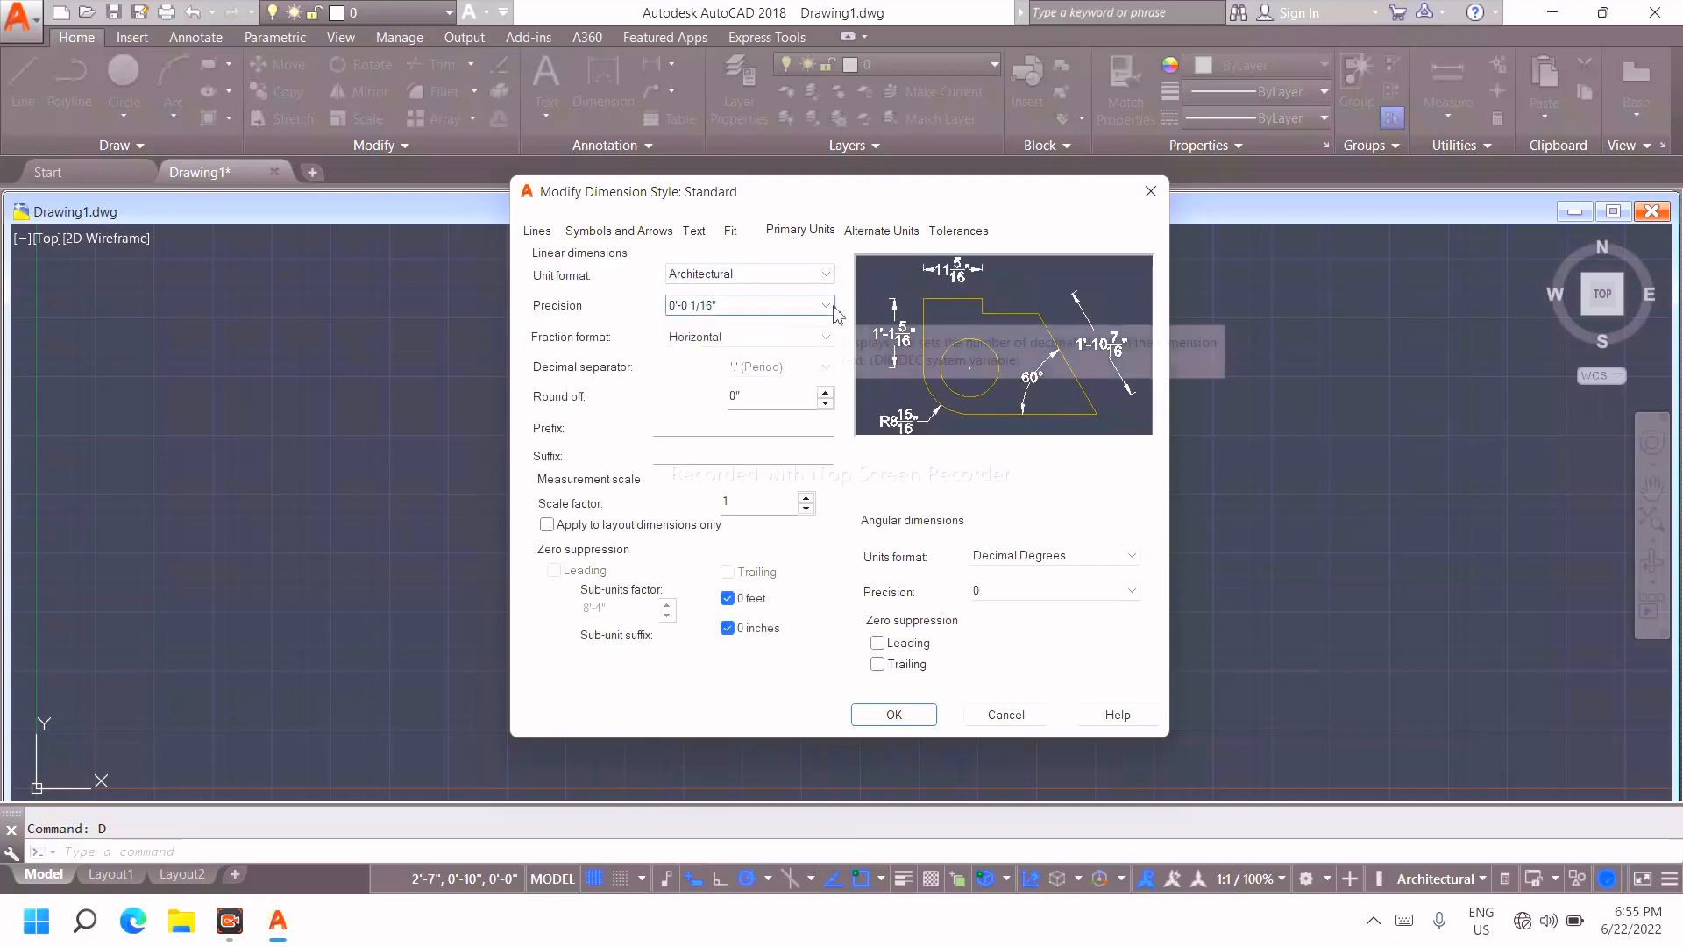
left_click(829, 306)
left_click(787, 324)
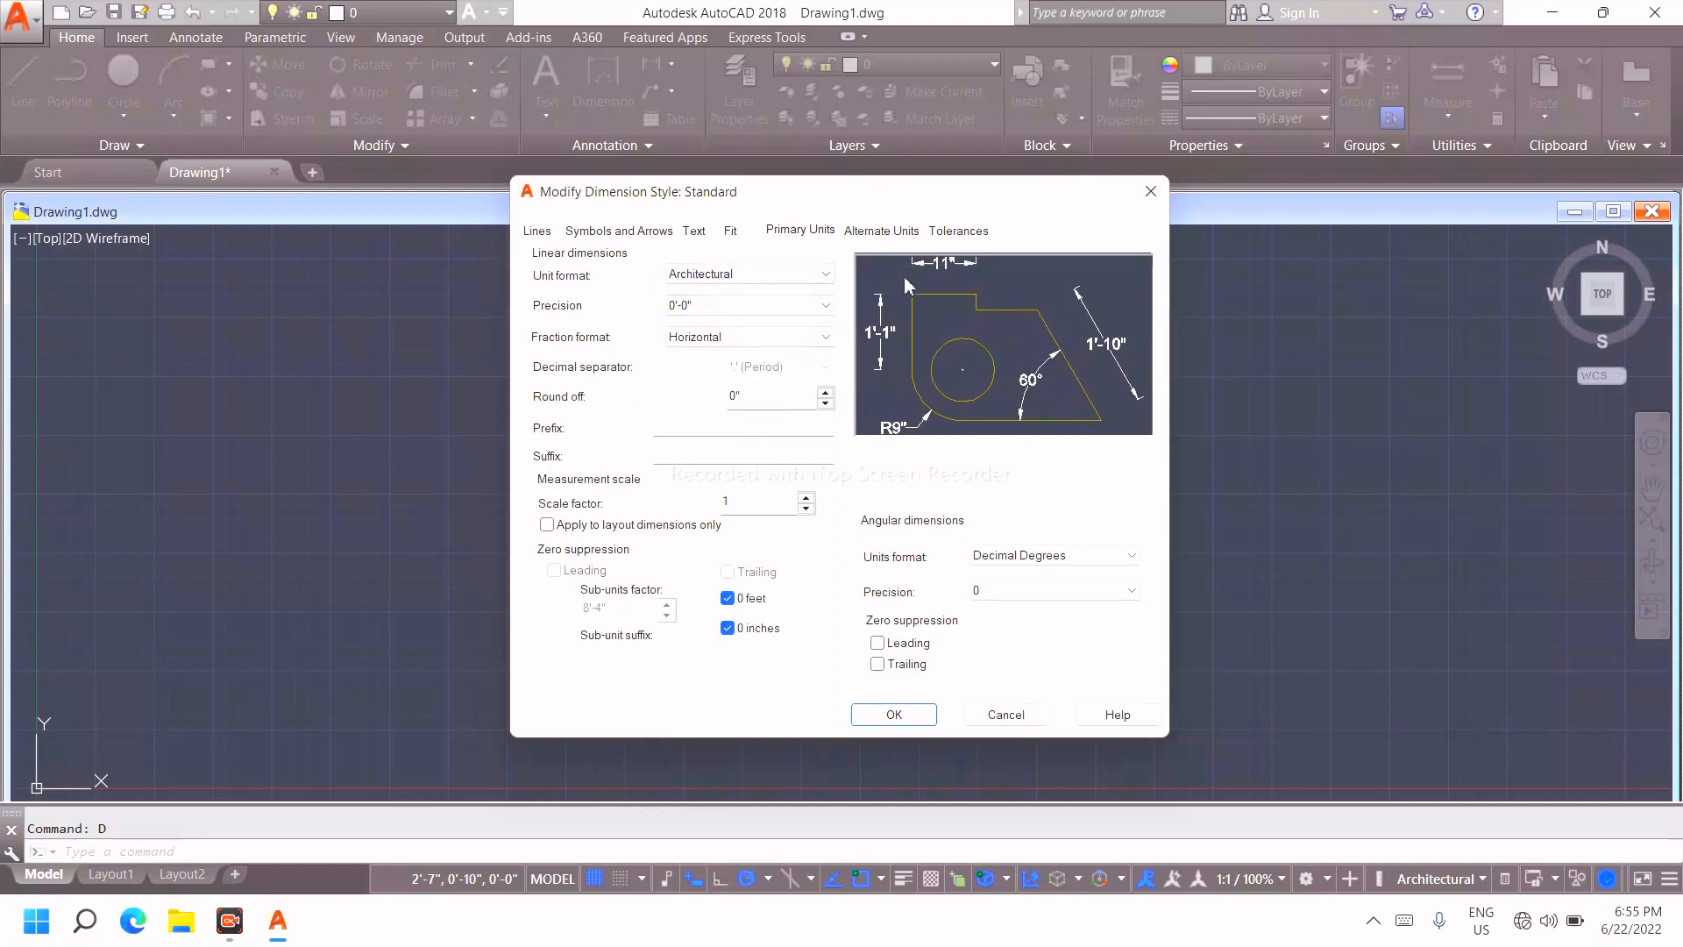
left_click(871, 235)
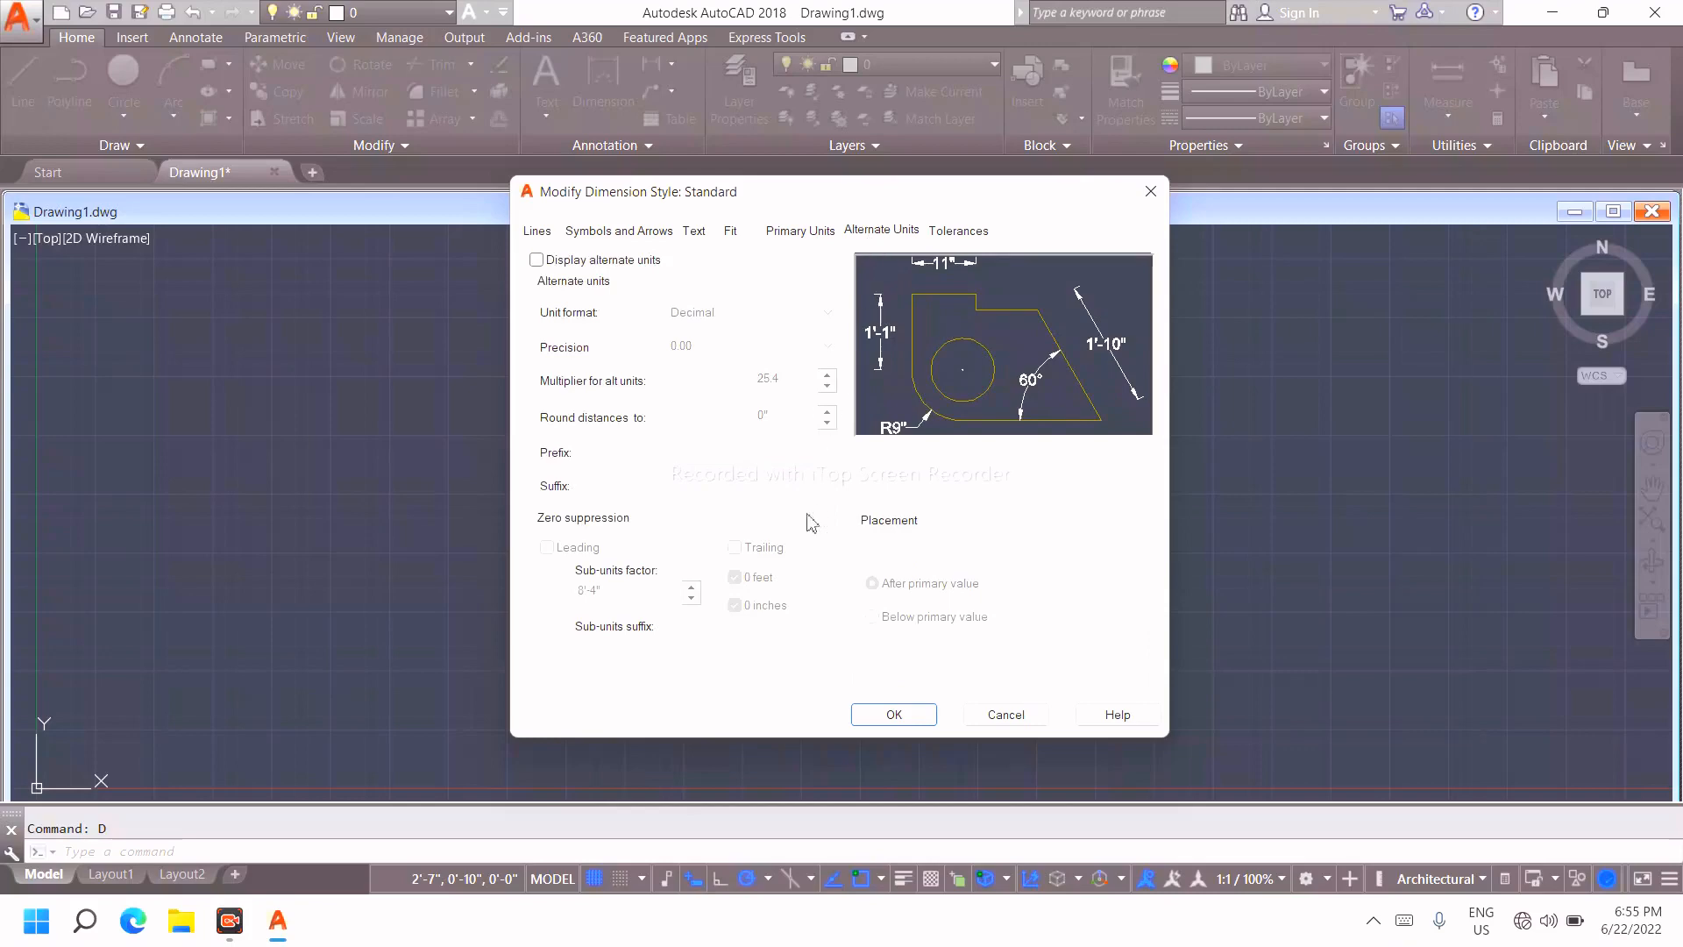
left_click(888, 715)
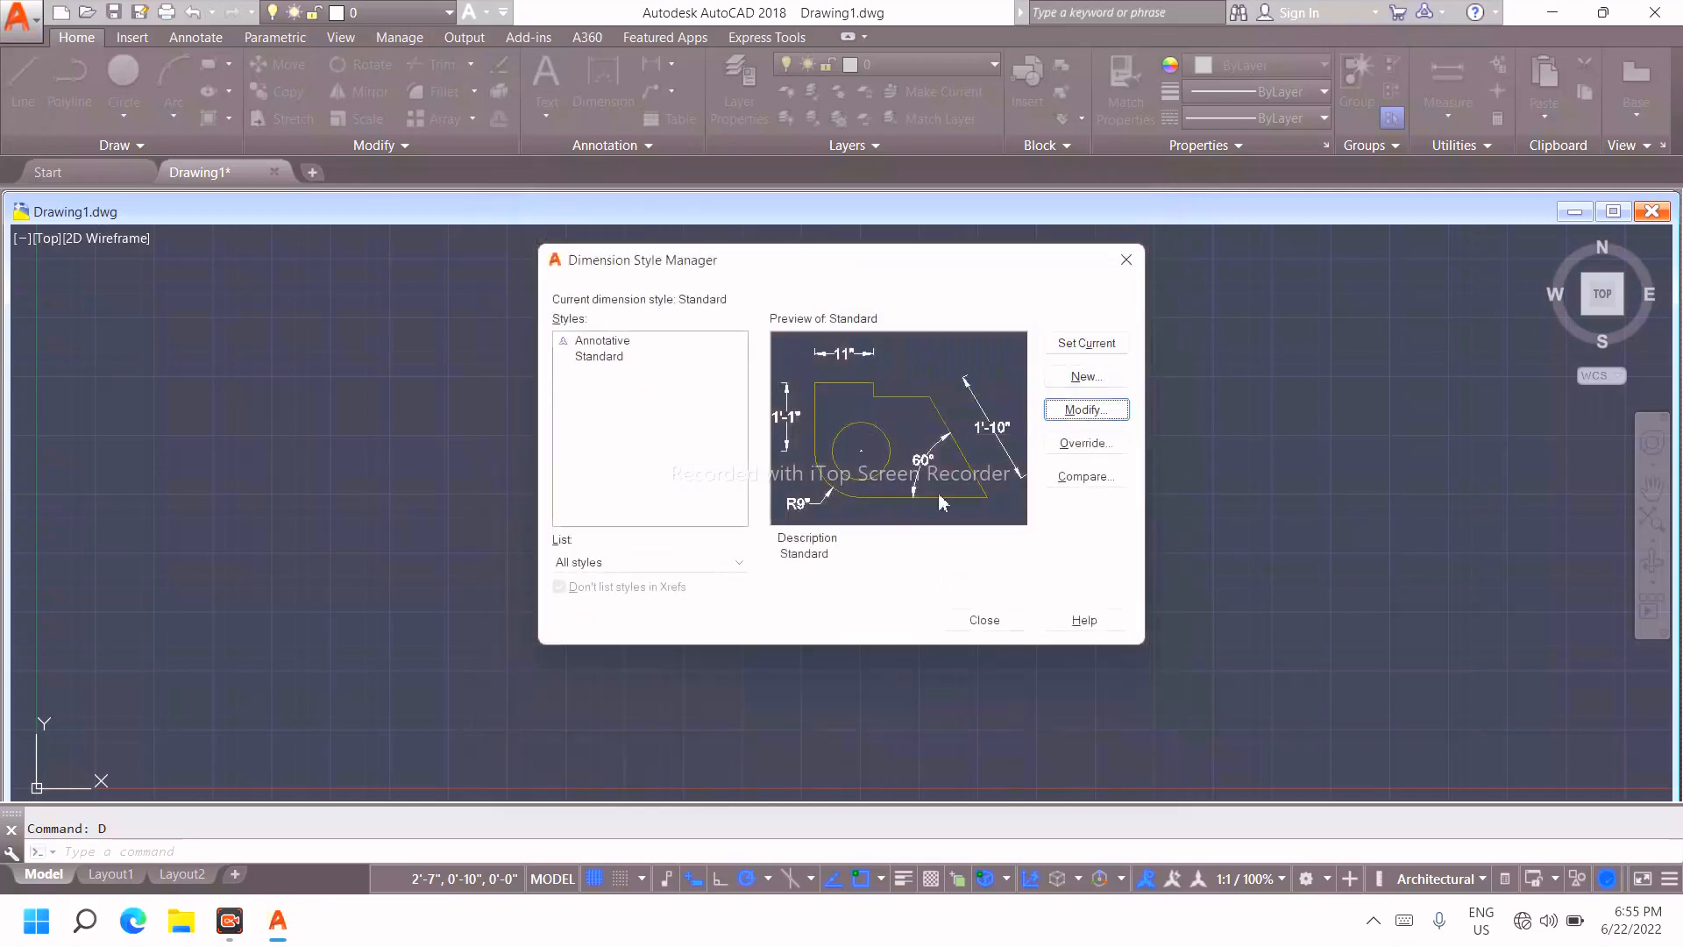
left_click(1082, 349)
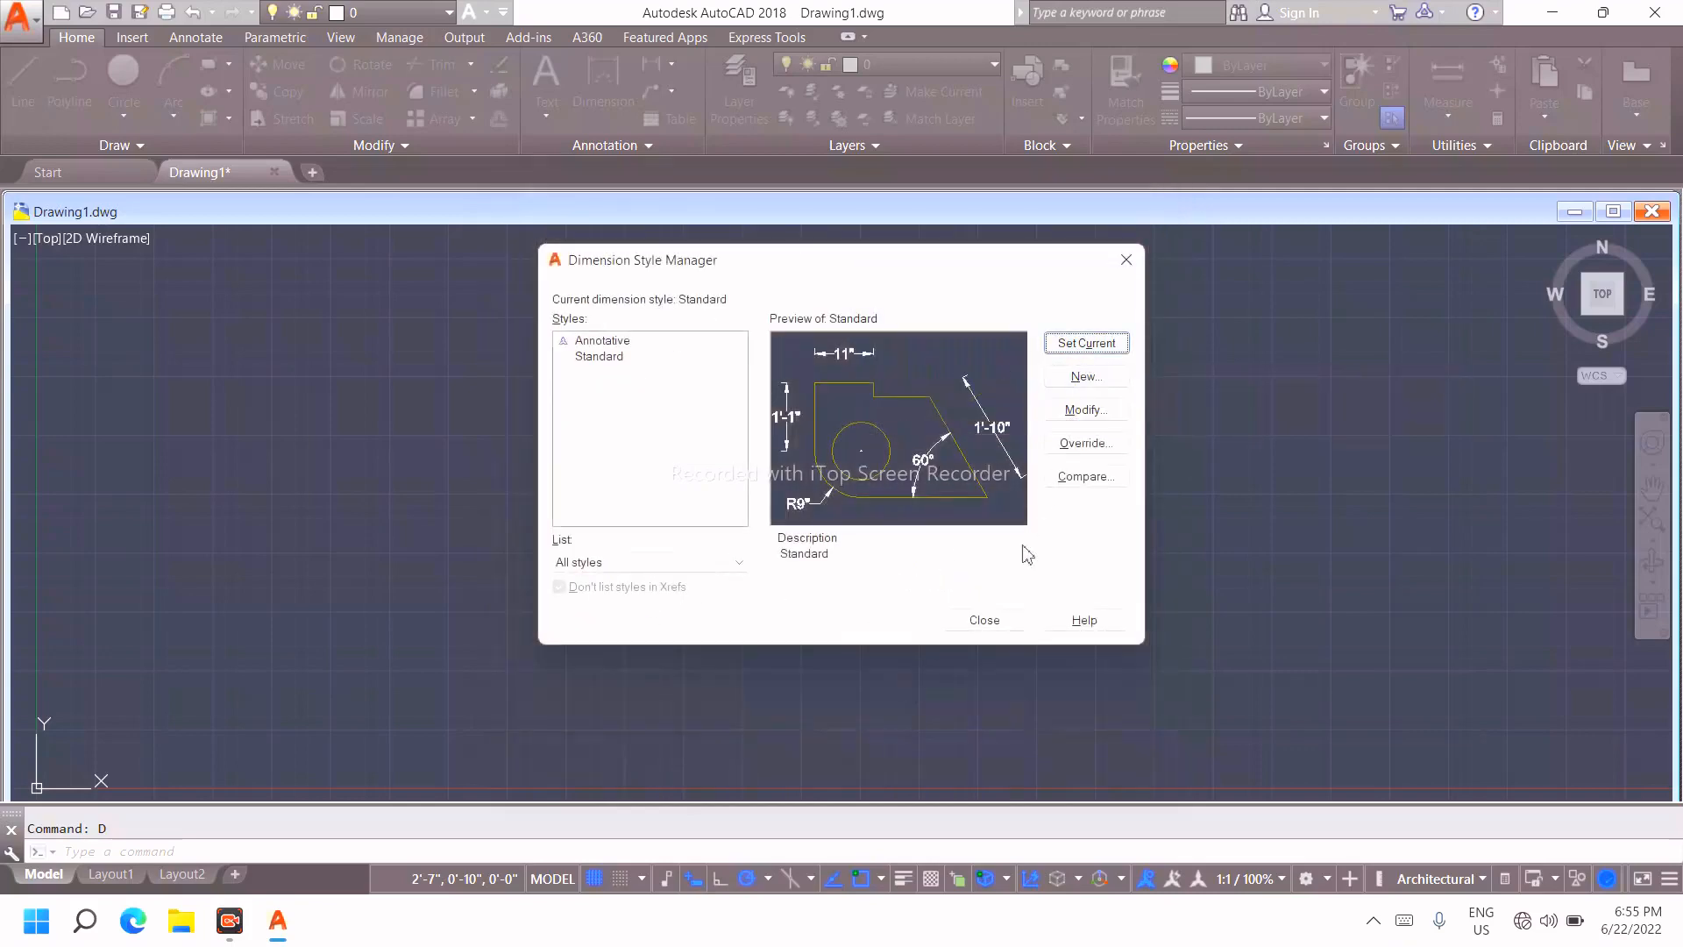
left_click(984, 622)
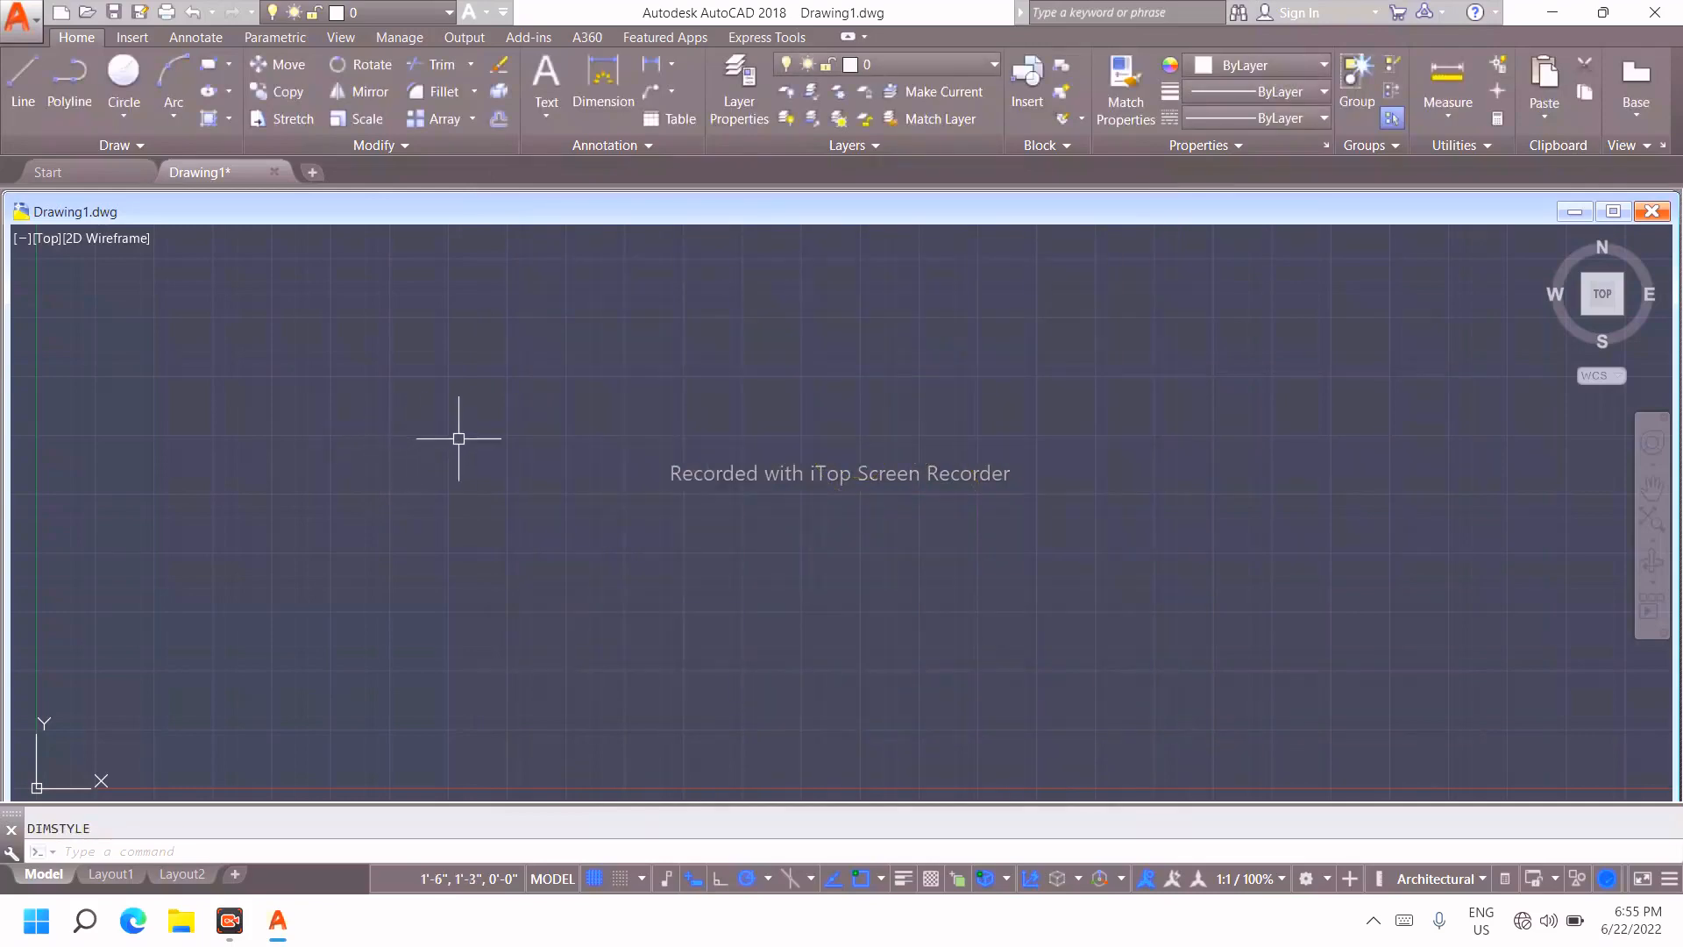
Draw a horizontal test line about 5'-9" long with Ortho mode turned on
key("Escape")
type("l")
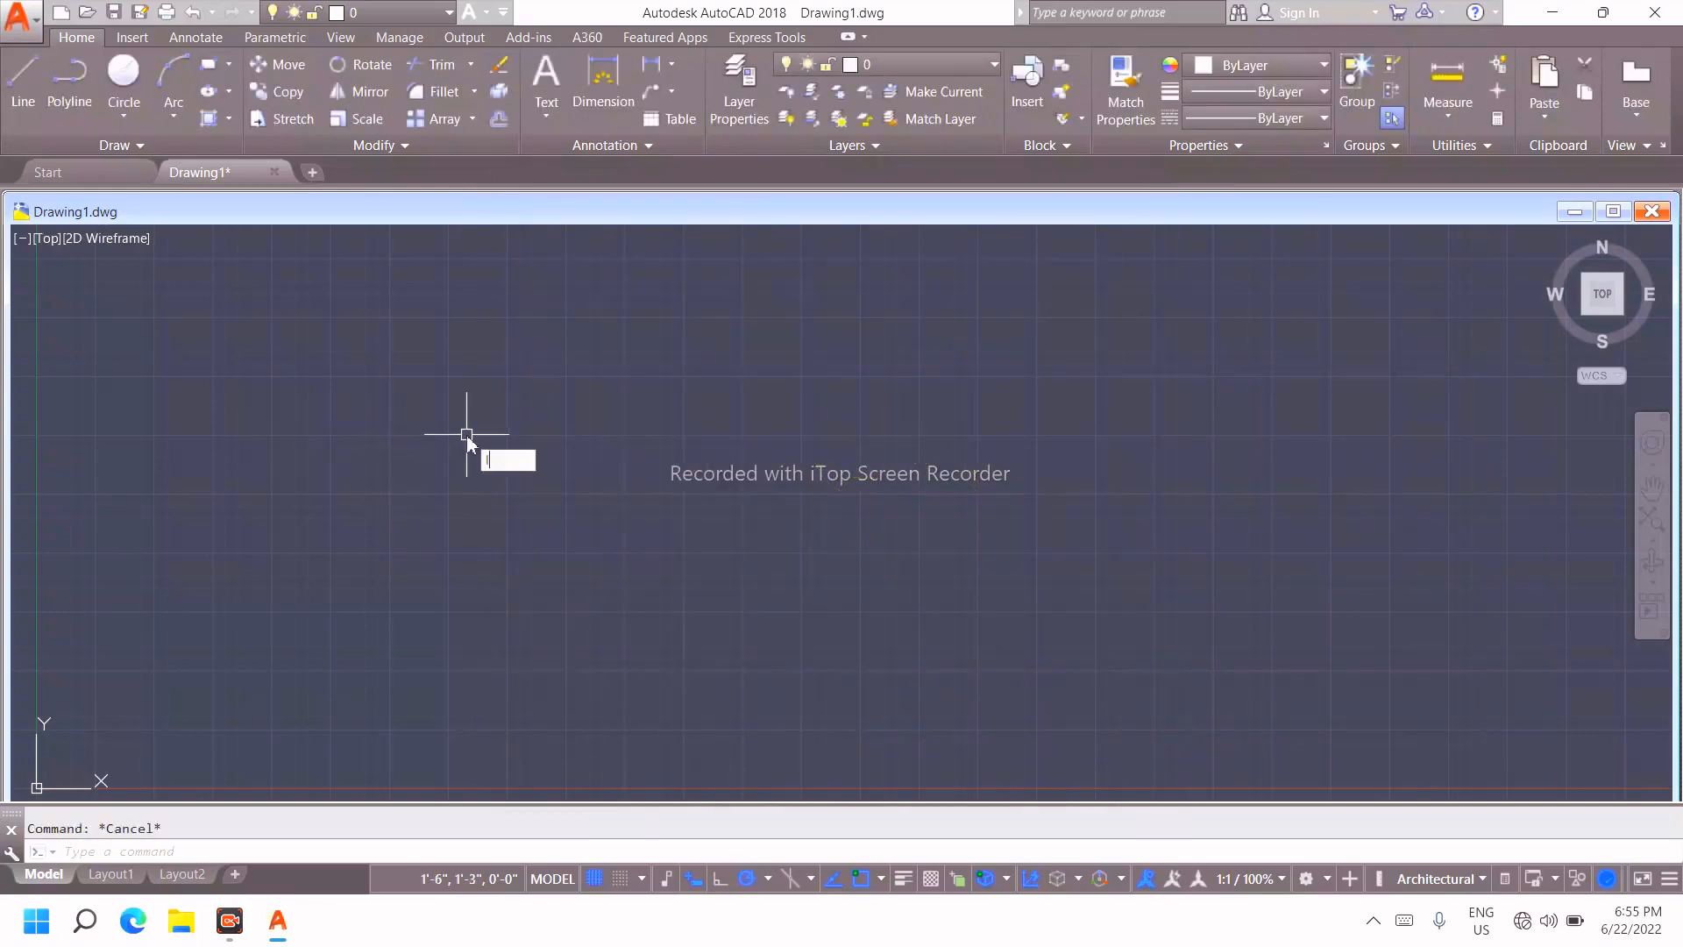
key("Return")
left_click(469, 433)
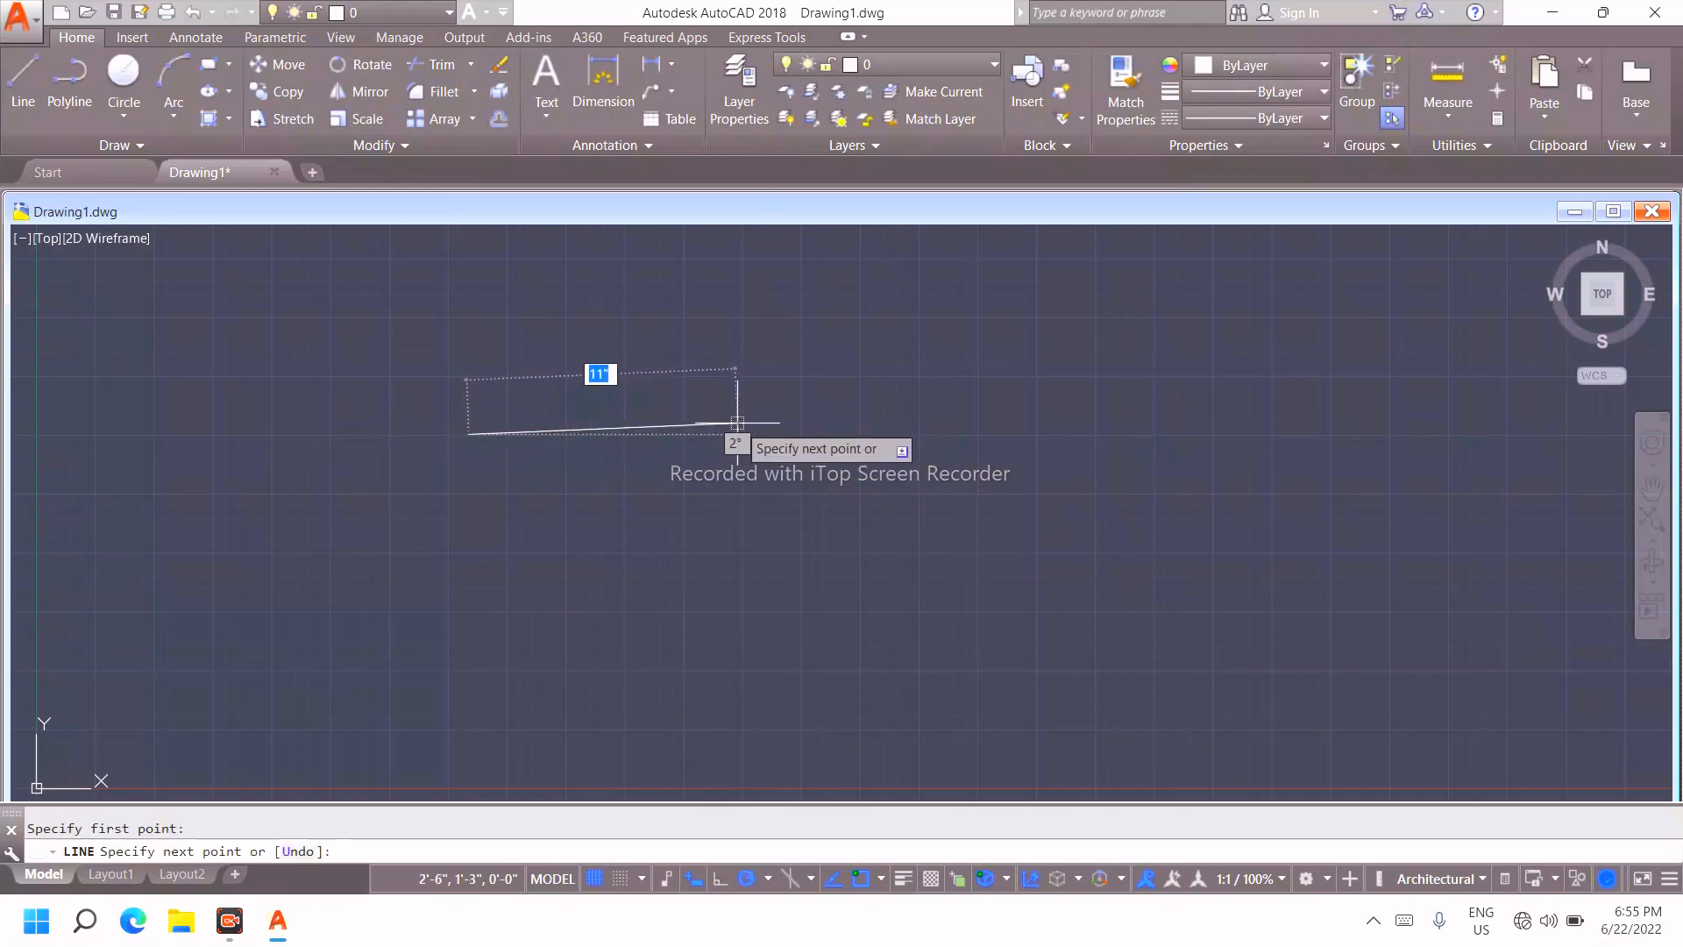
key("F8")
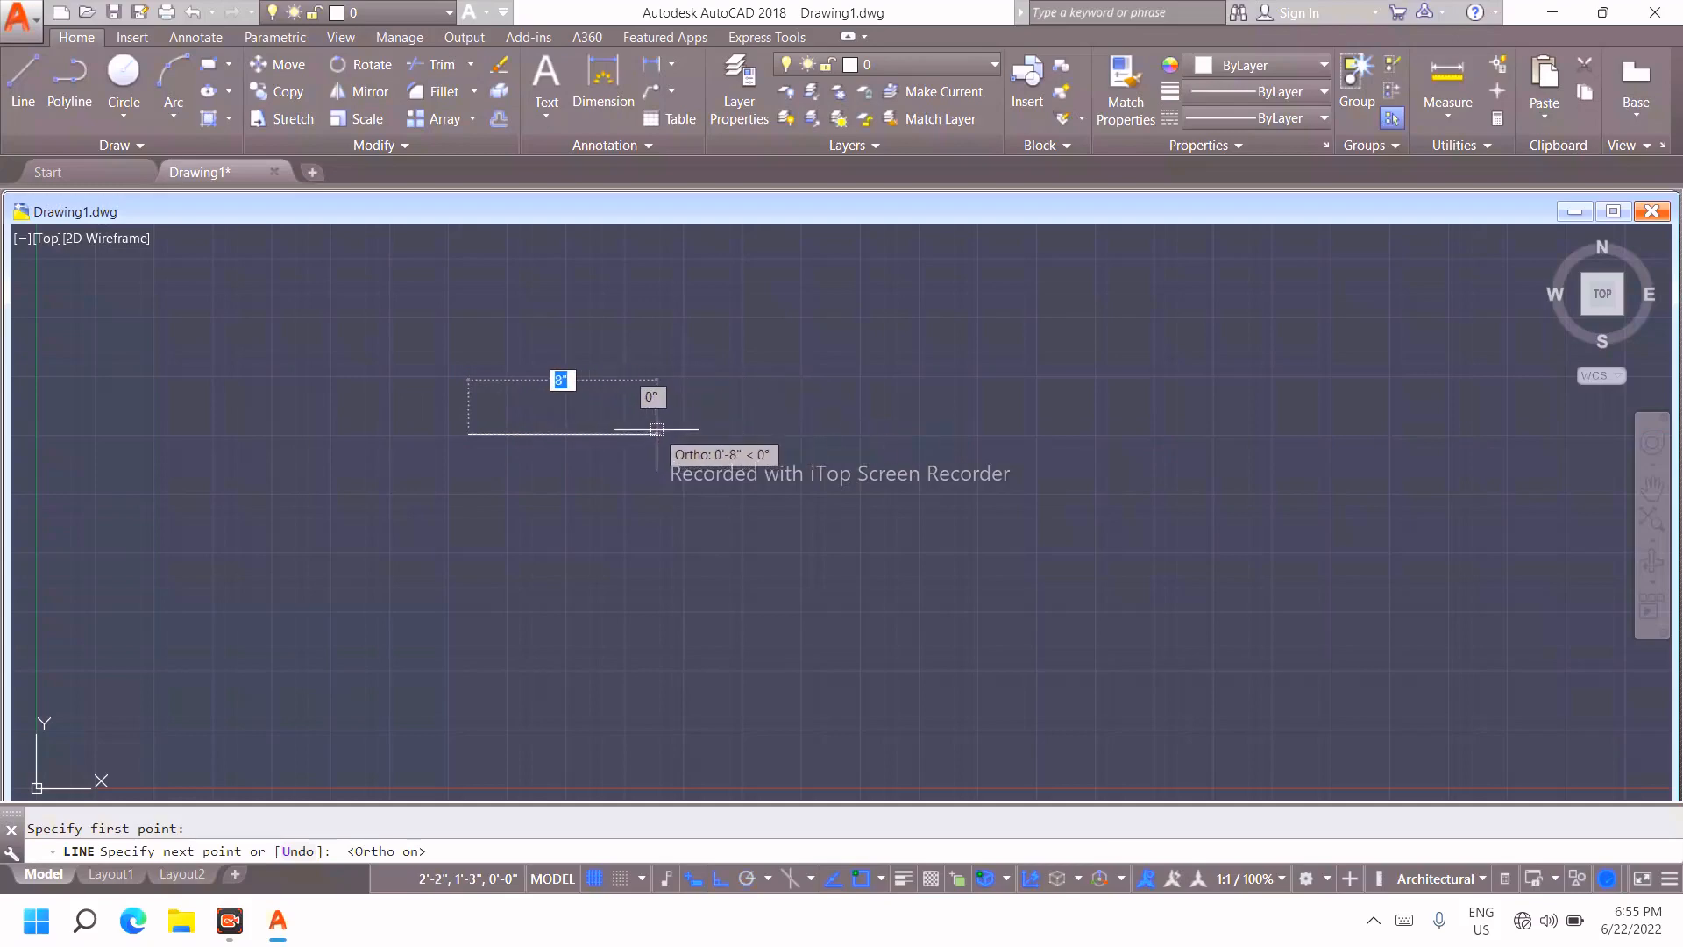
scroll(783, 433, "down", 5)
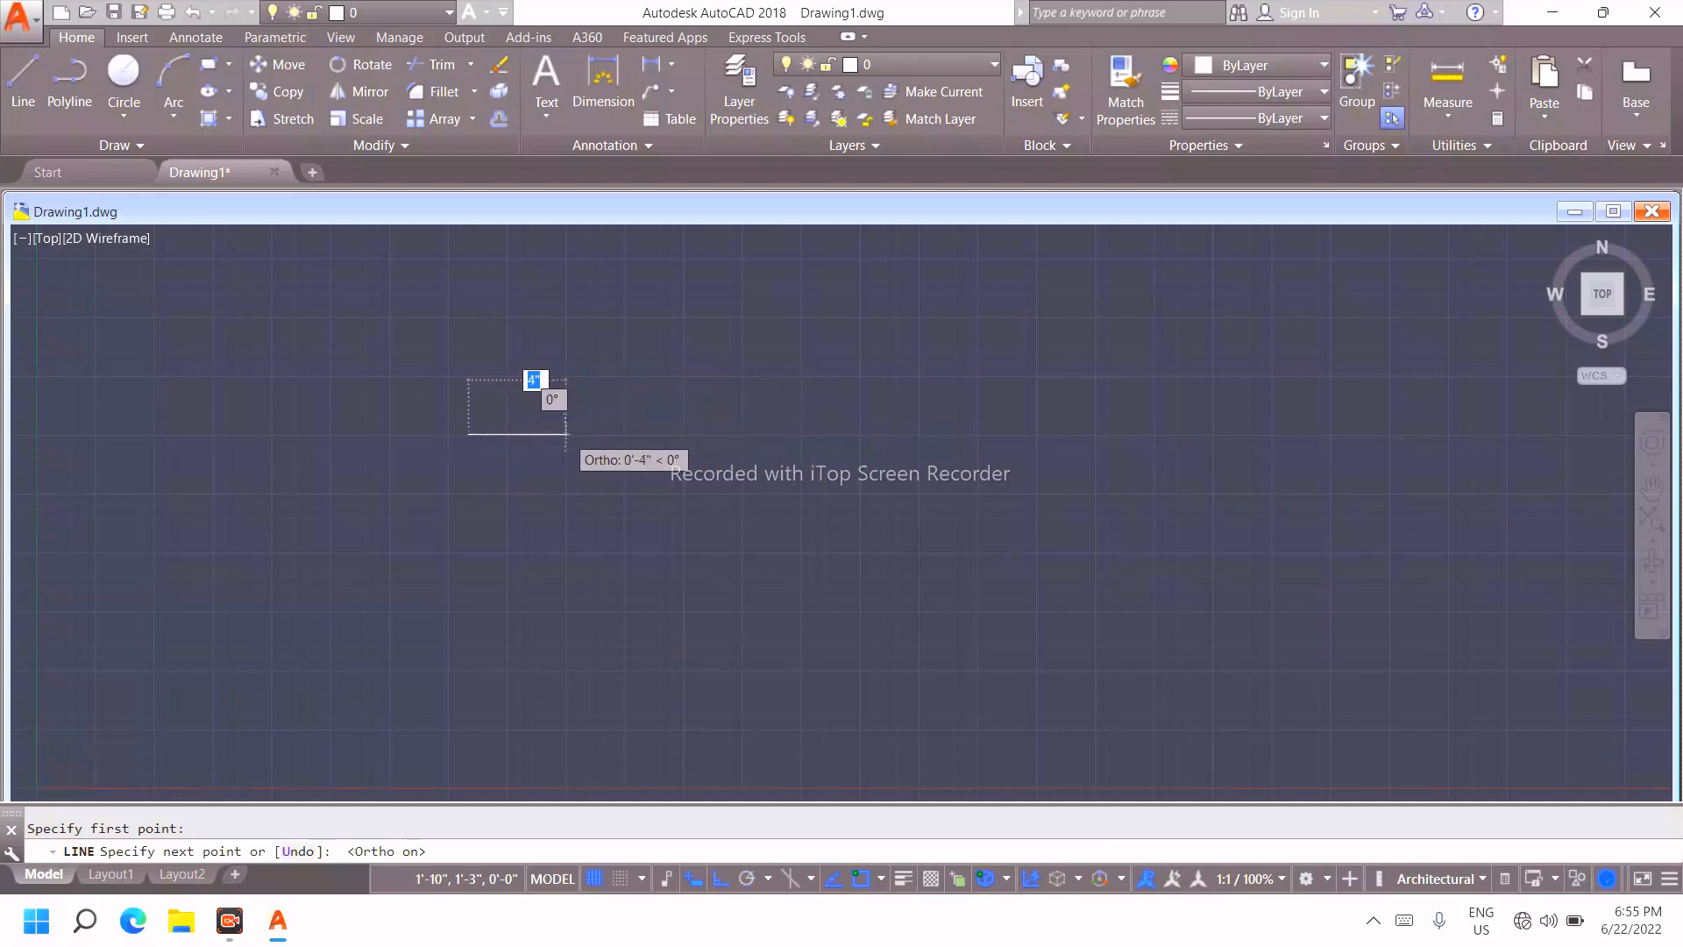
left_click(1093, 402)
key("Escape")
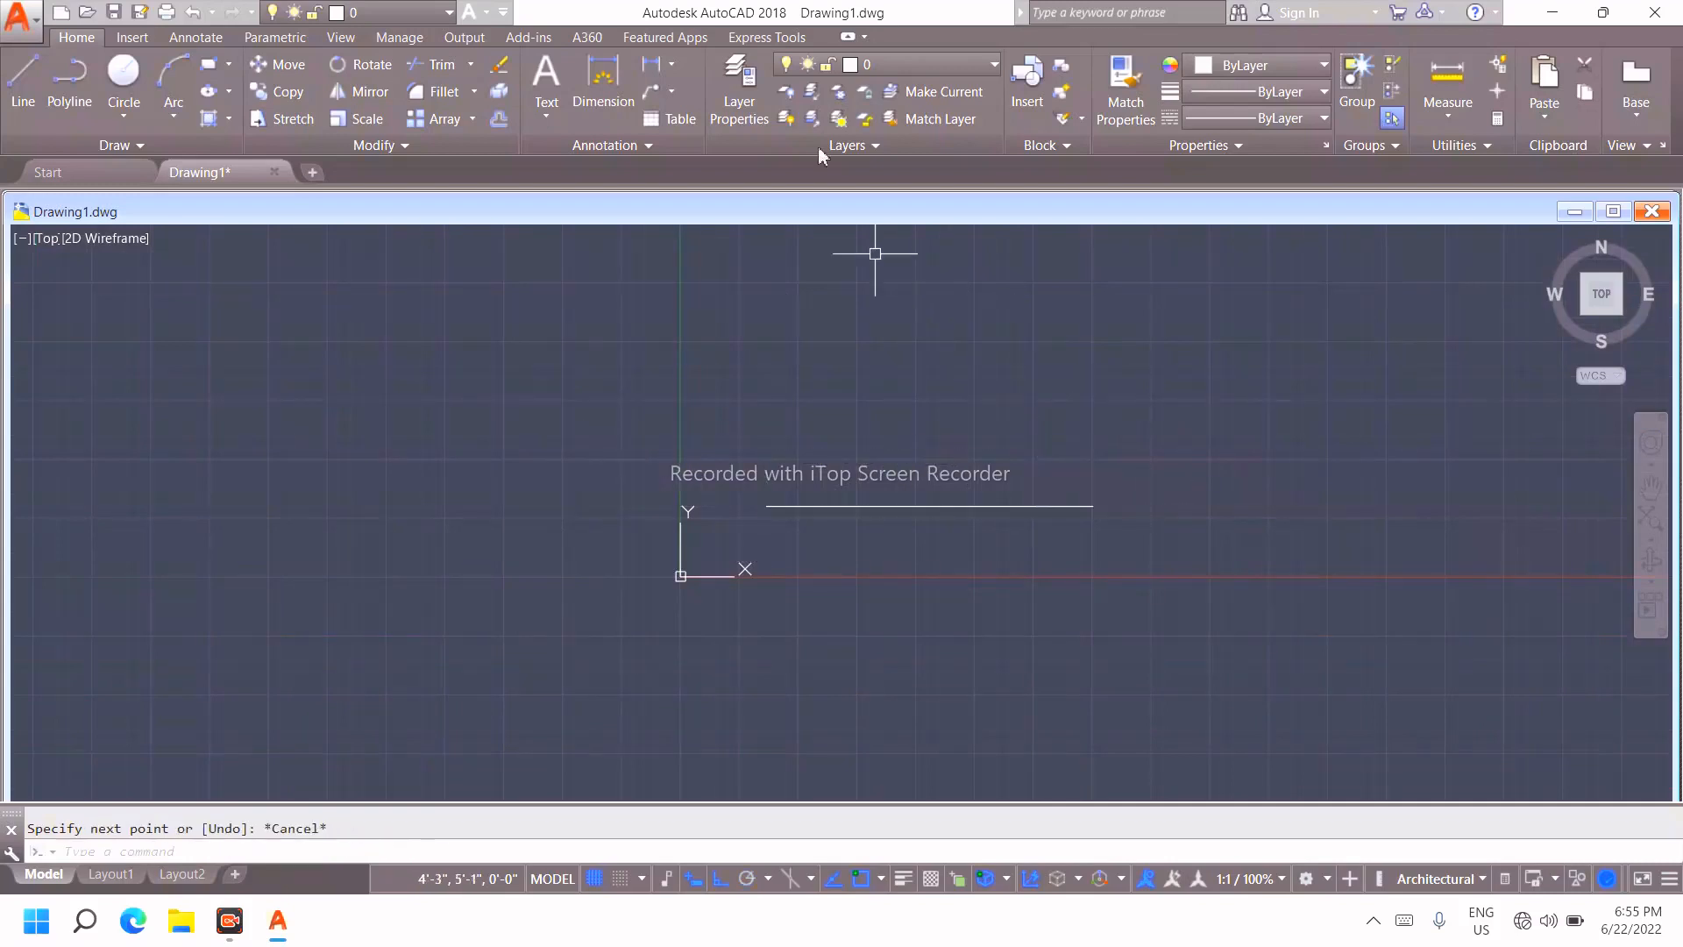
Add a linear dimension above the horizontal line, measured between its two endpoints
left_click(650, 64)
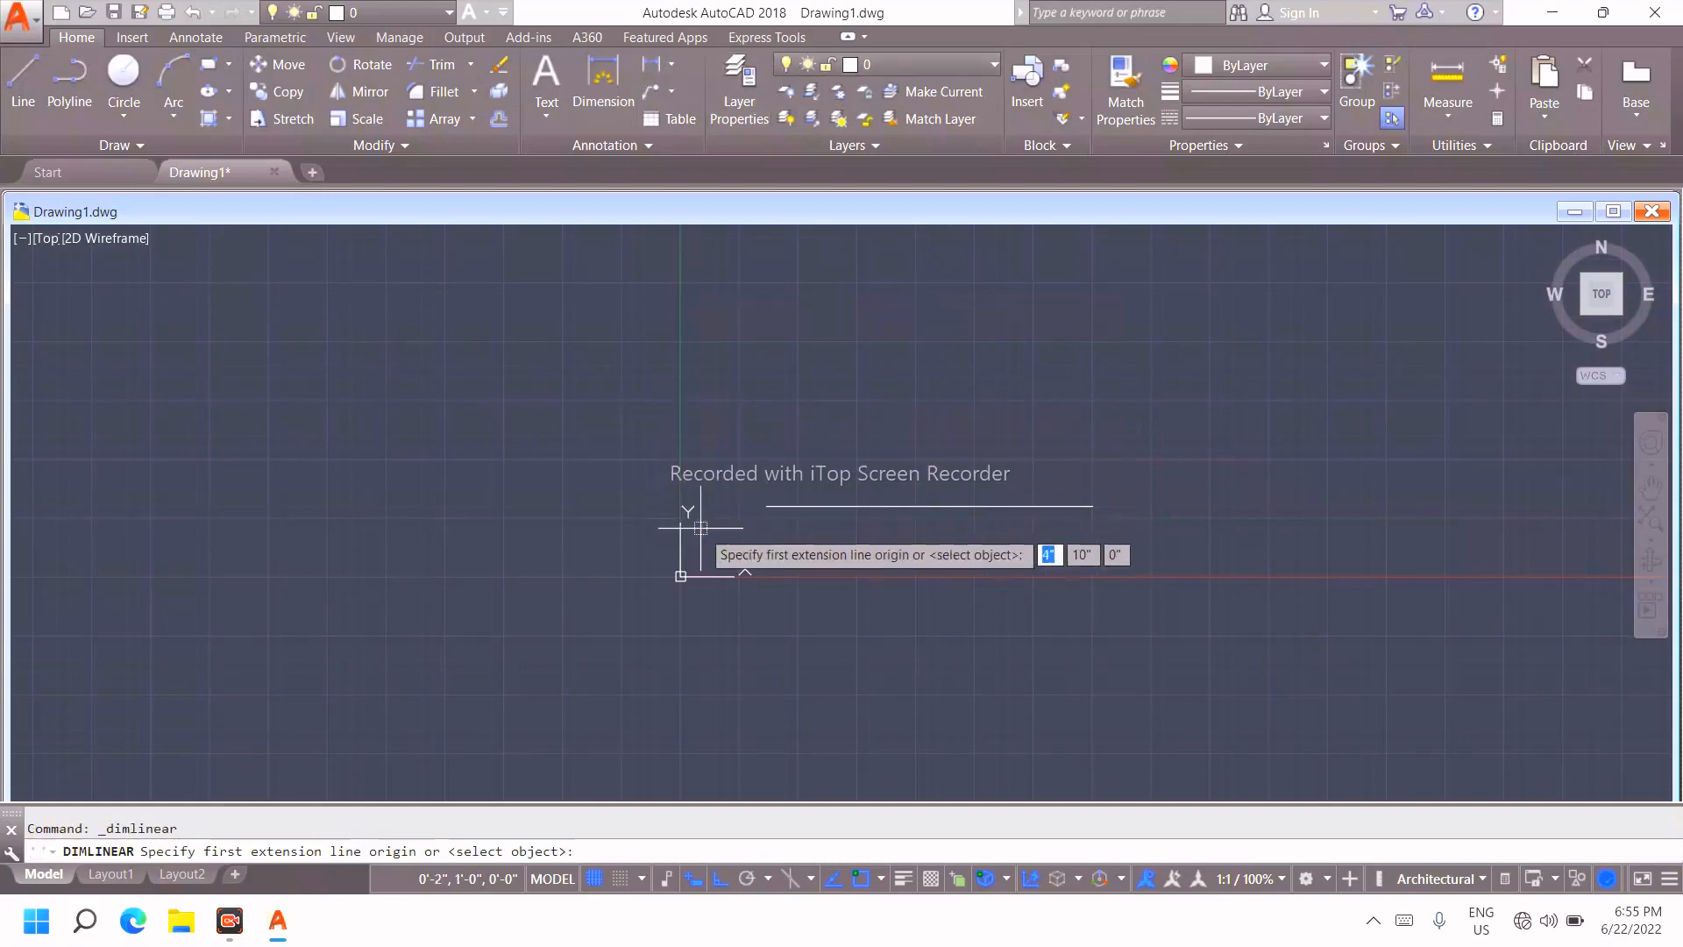
left_click(767, 506)
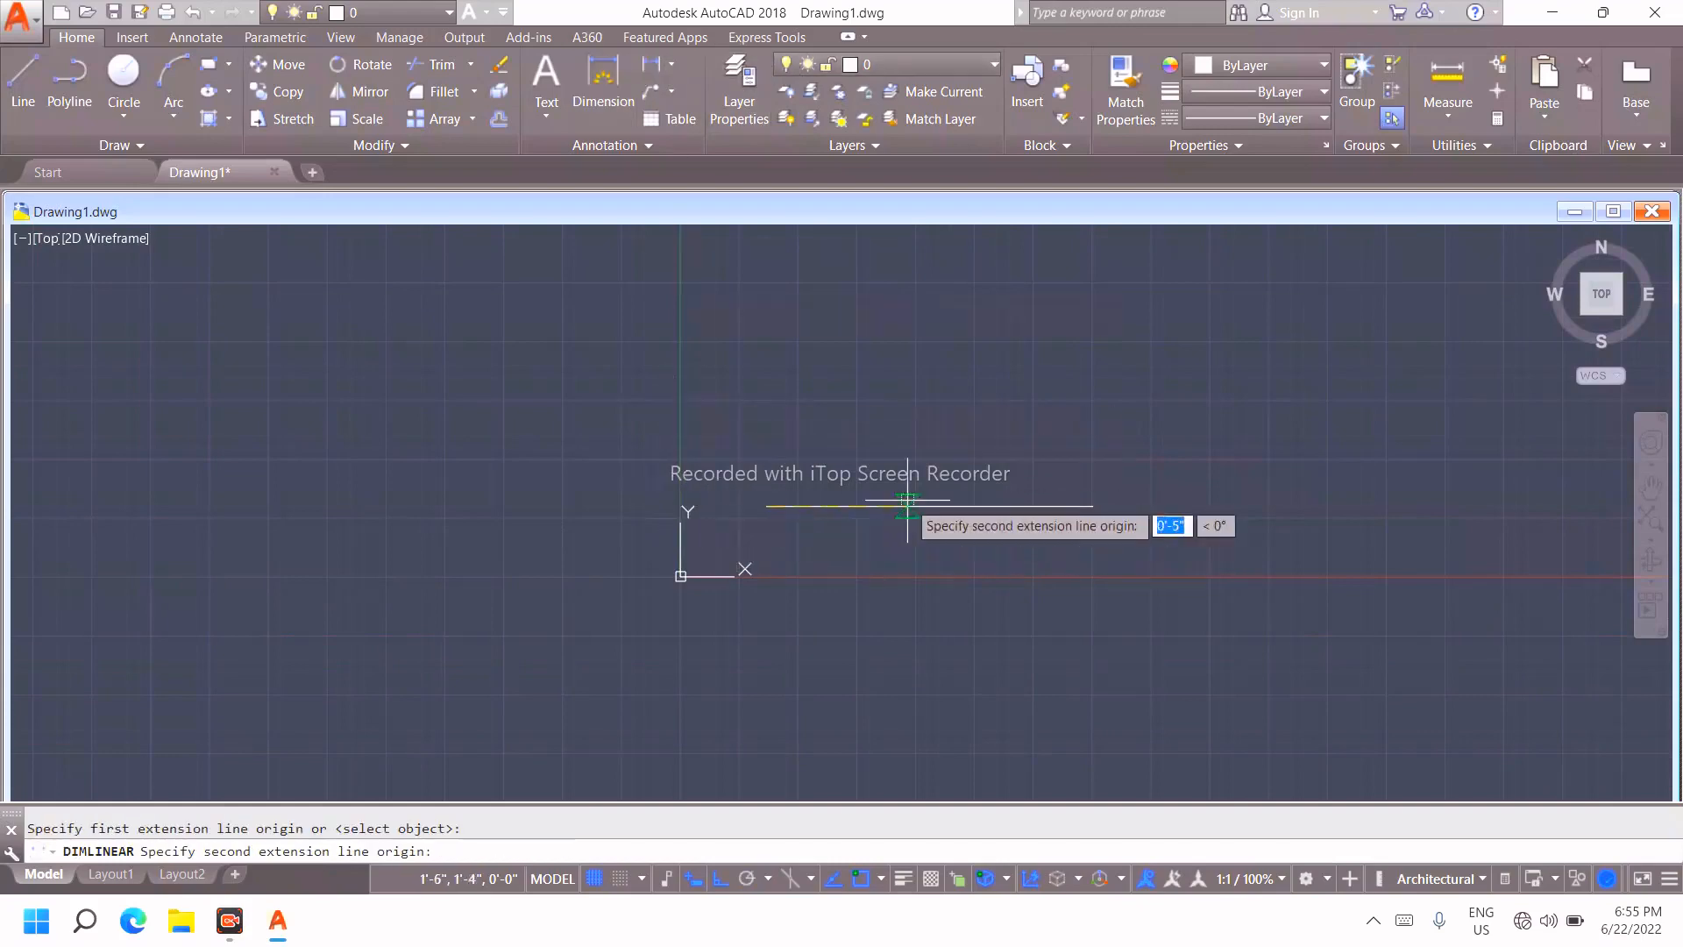
left_click(1093, 505)
left_click(1085, 426)
scroll(954, 425, "up", 2)
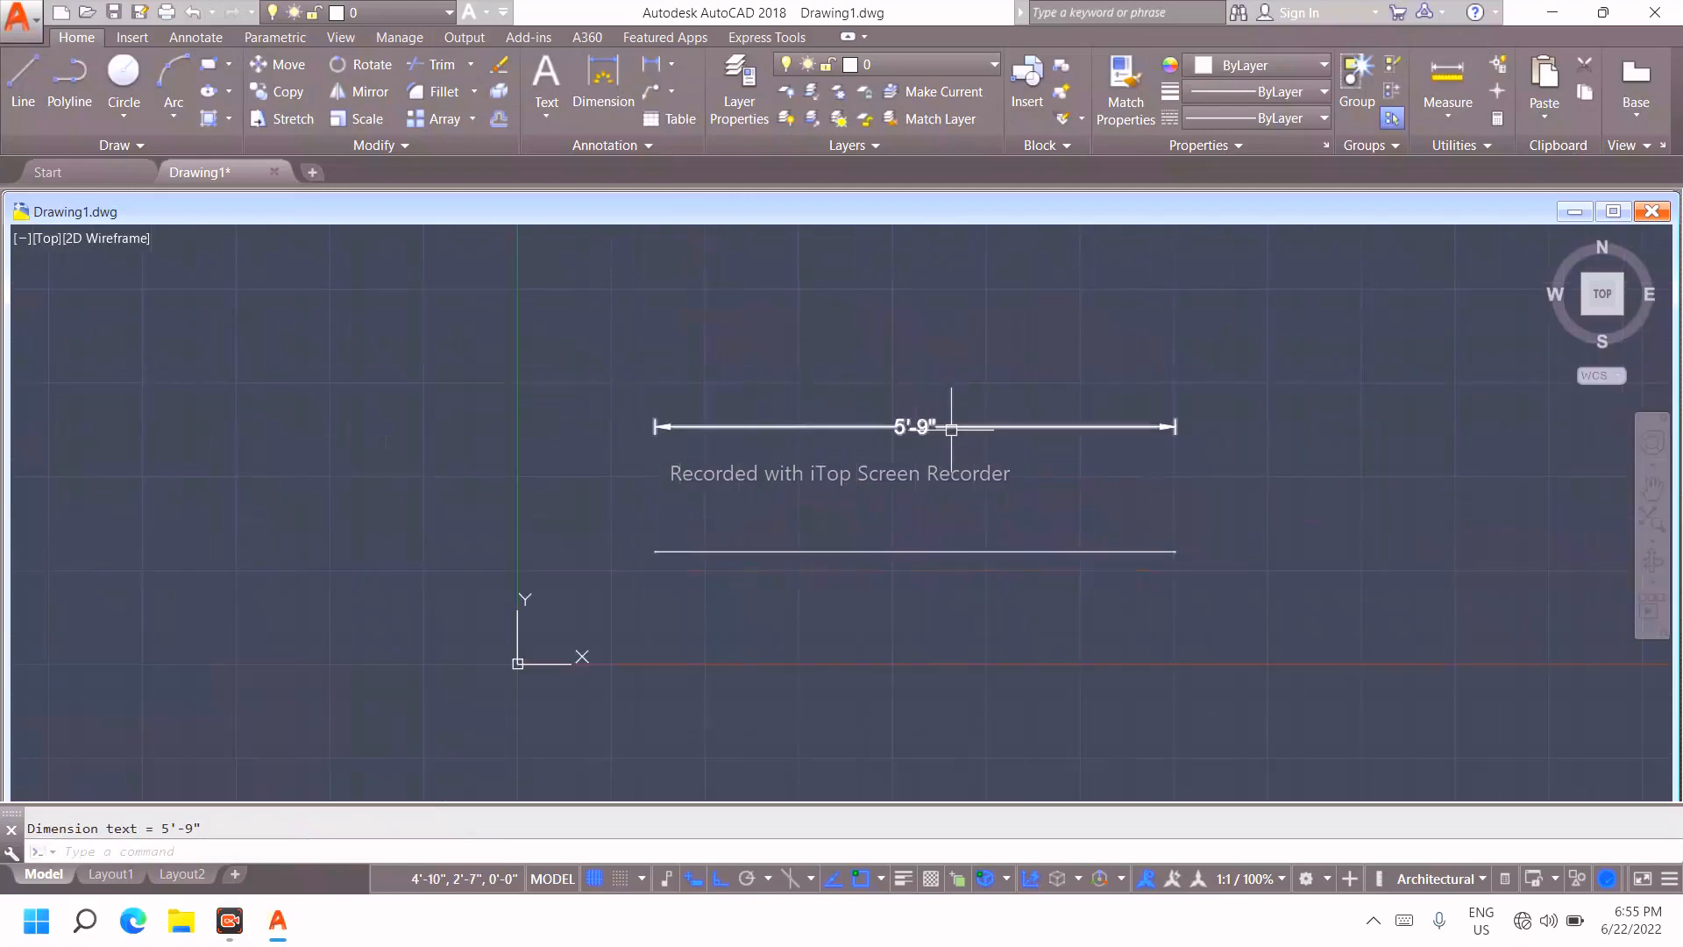
Delete the test line together with its dimension
left_click(1262, 590)
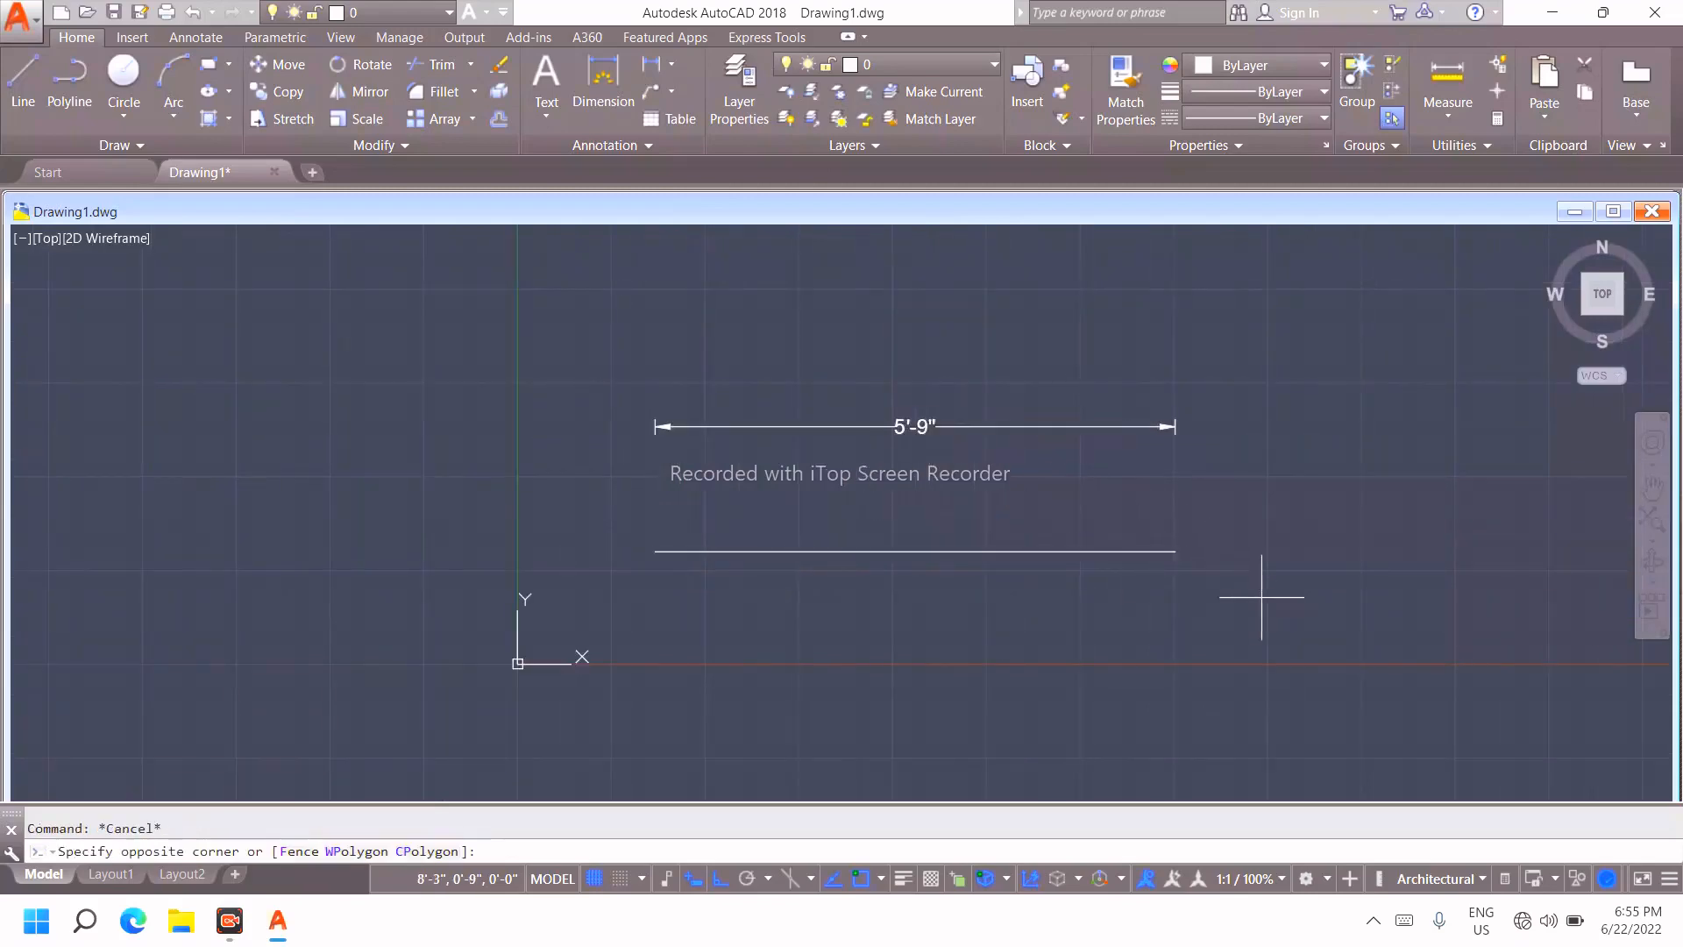
left_click(666, 372)
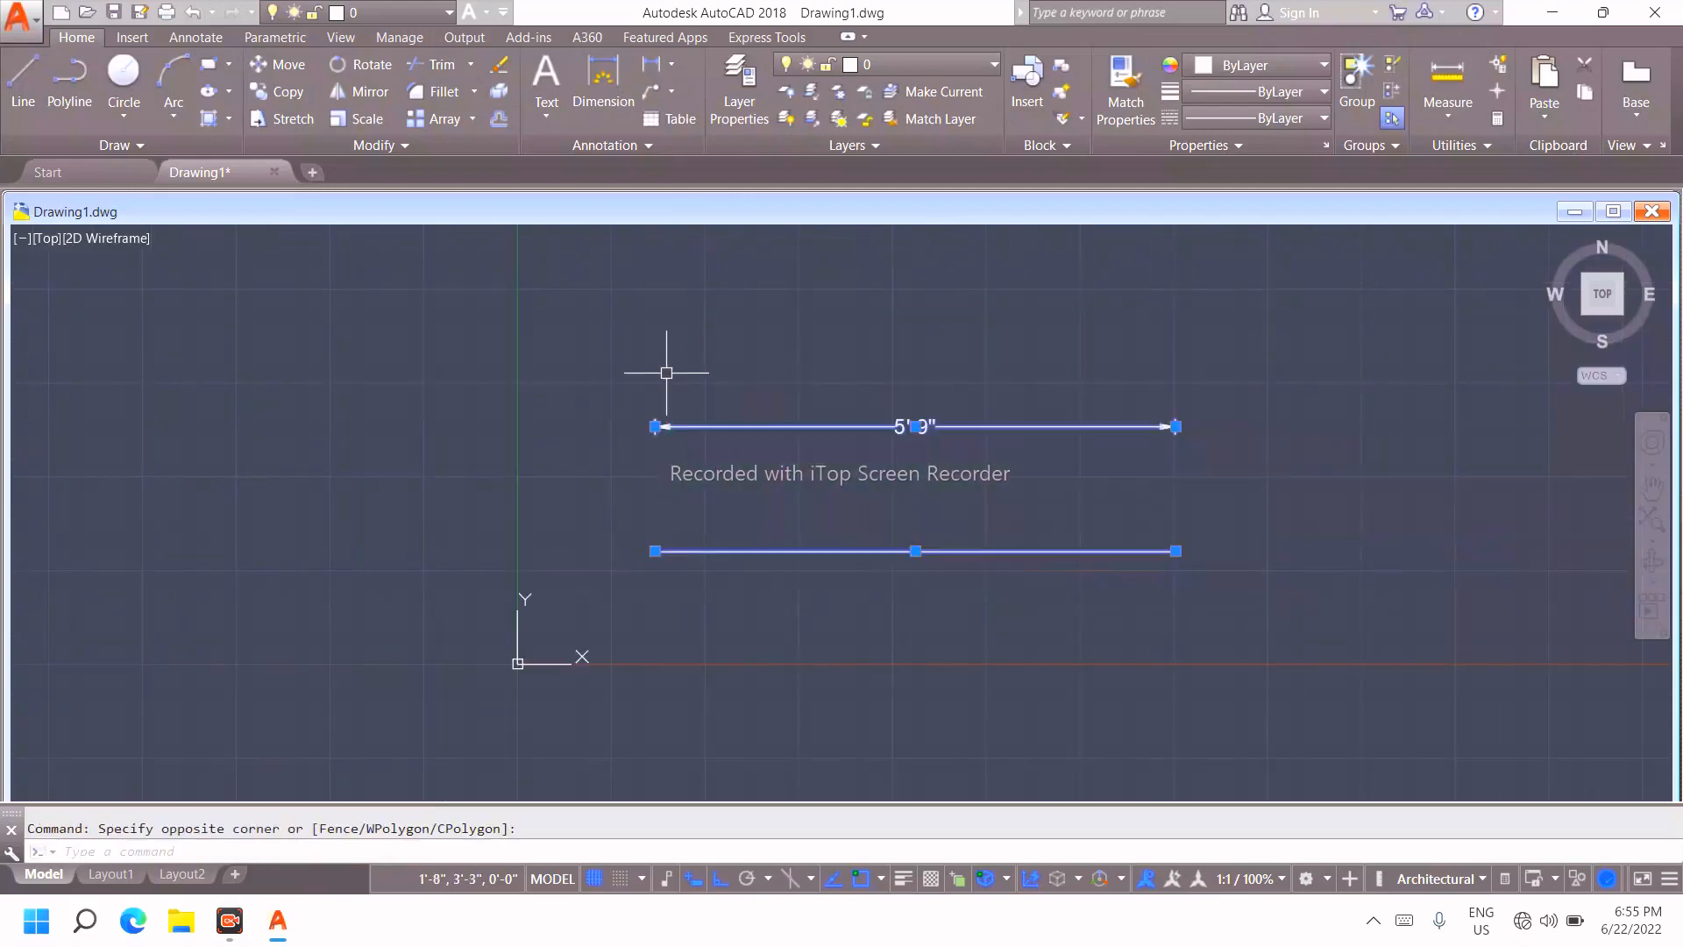
key("Delete")
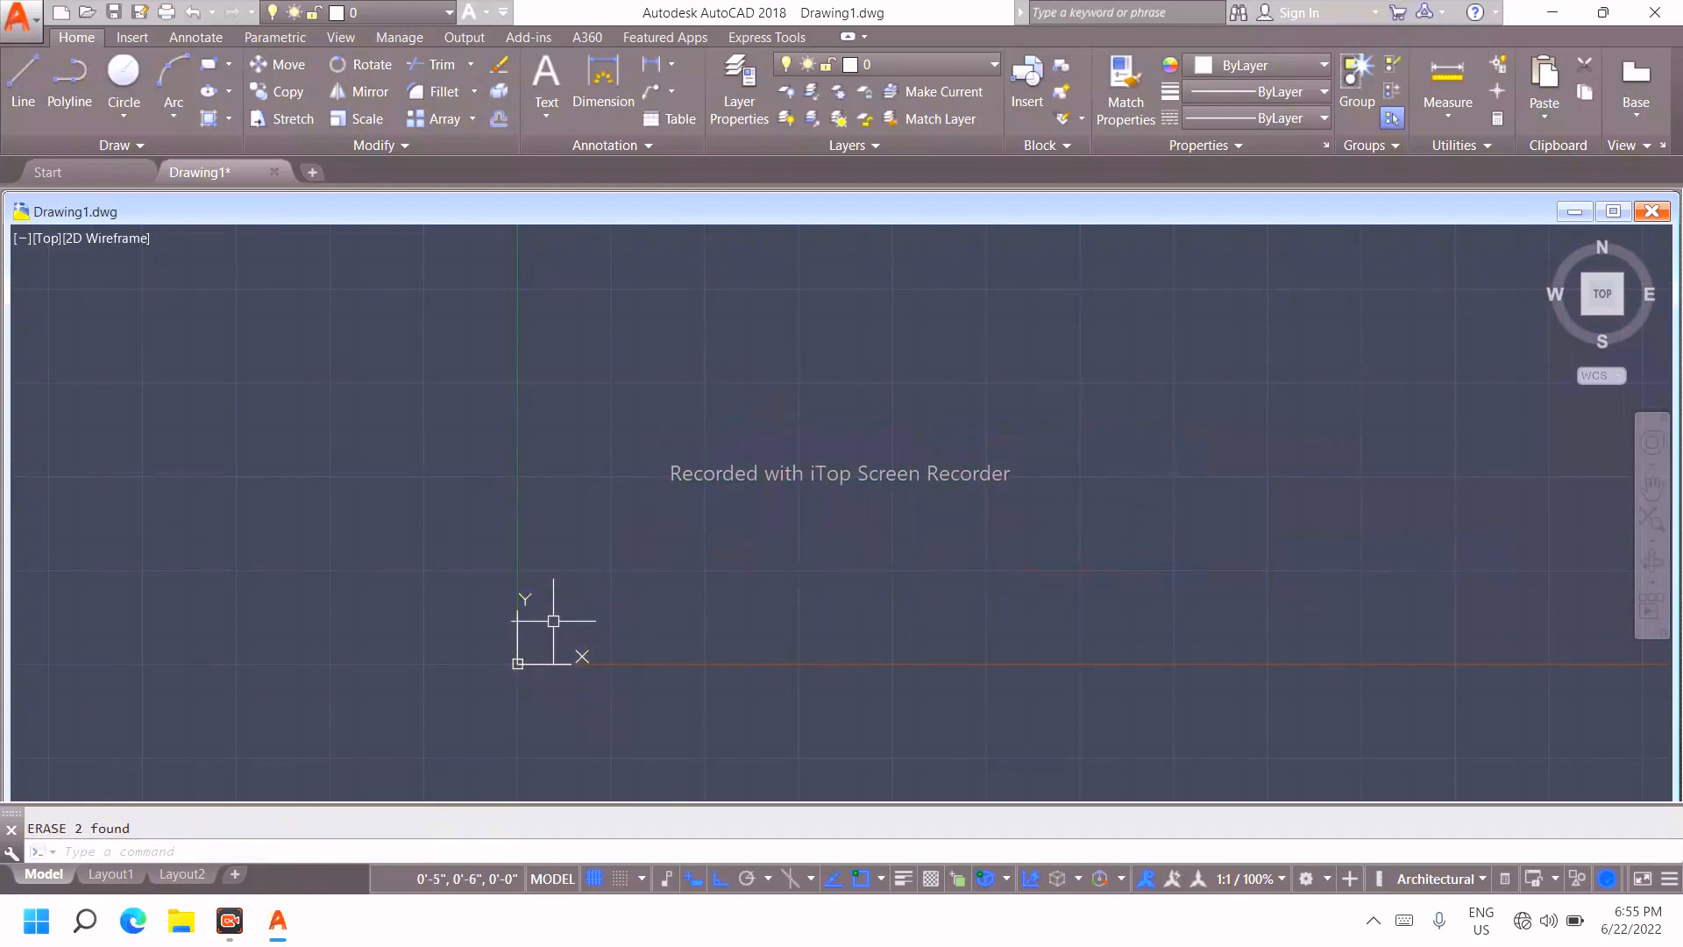
Hide the UCS icon in the drawing area
scroll(559, 619, "down", 5)
scroll(557, 614, "down", 3)
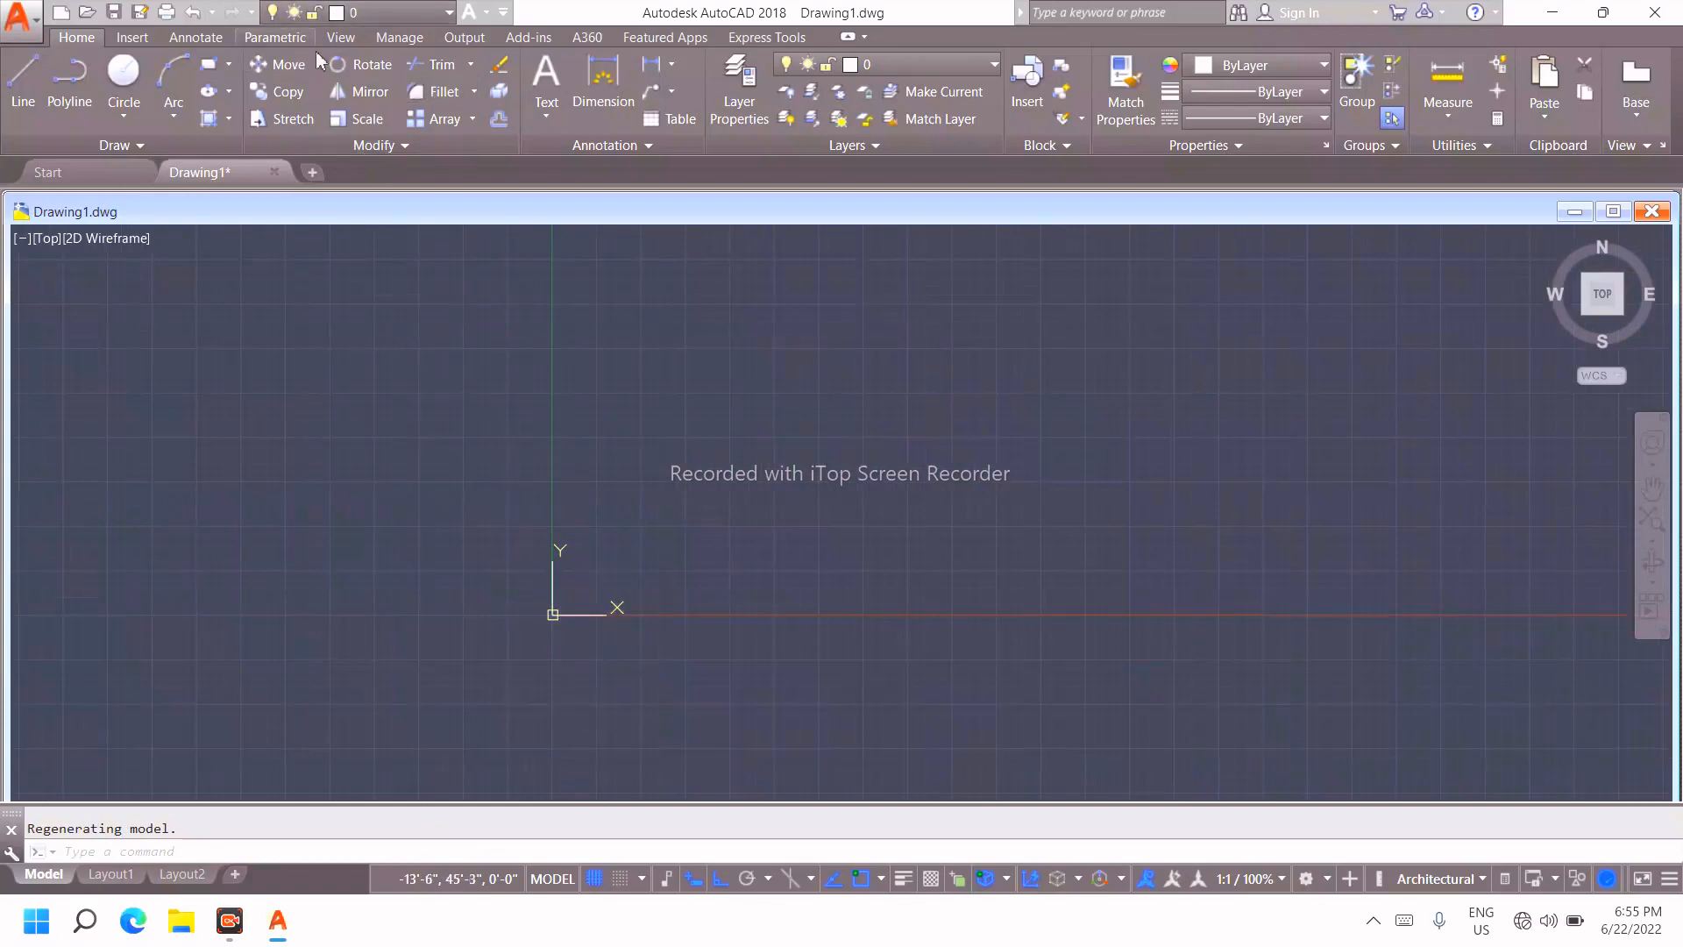
left_click(342, 39)
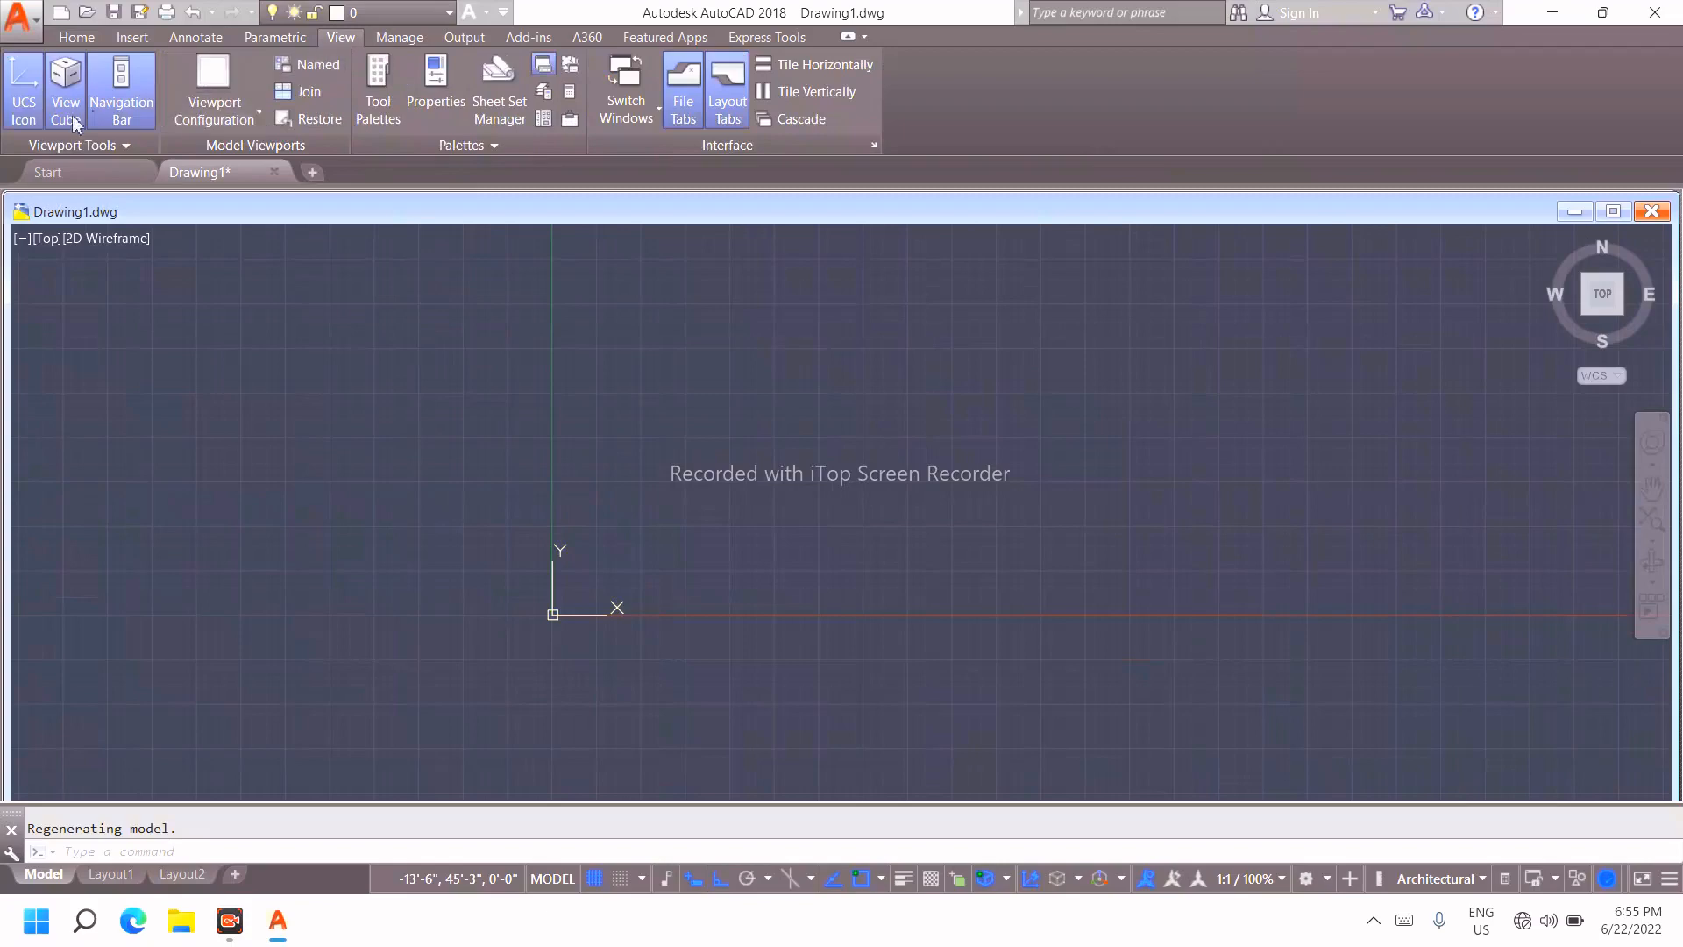
left_click(27, 111)
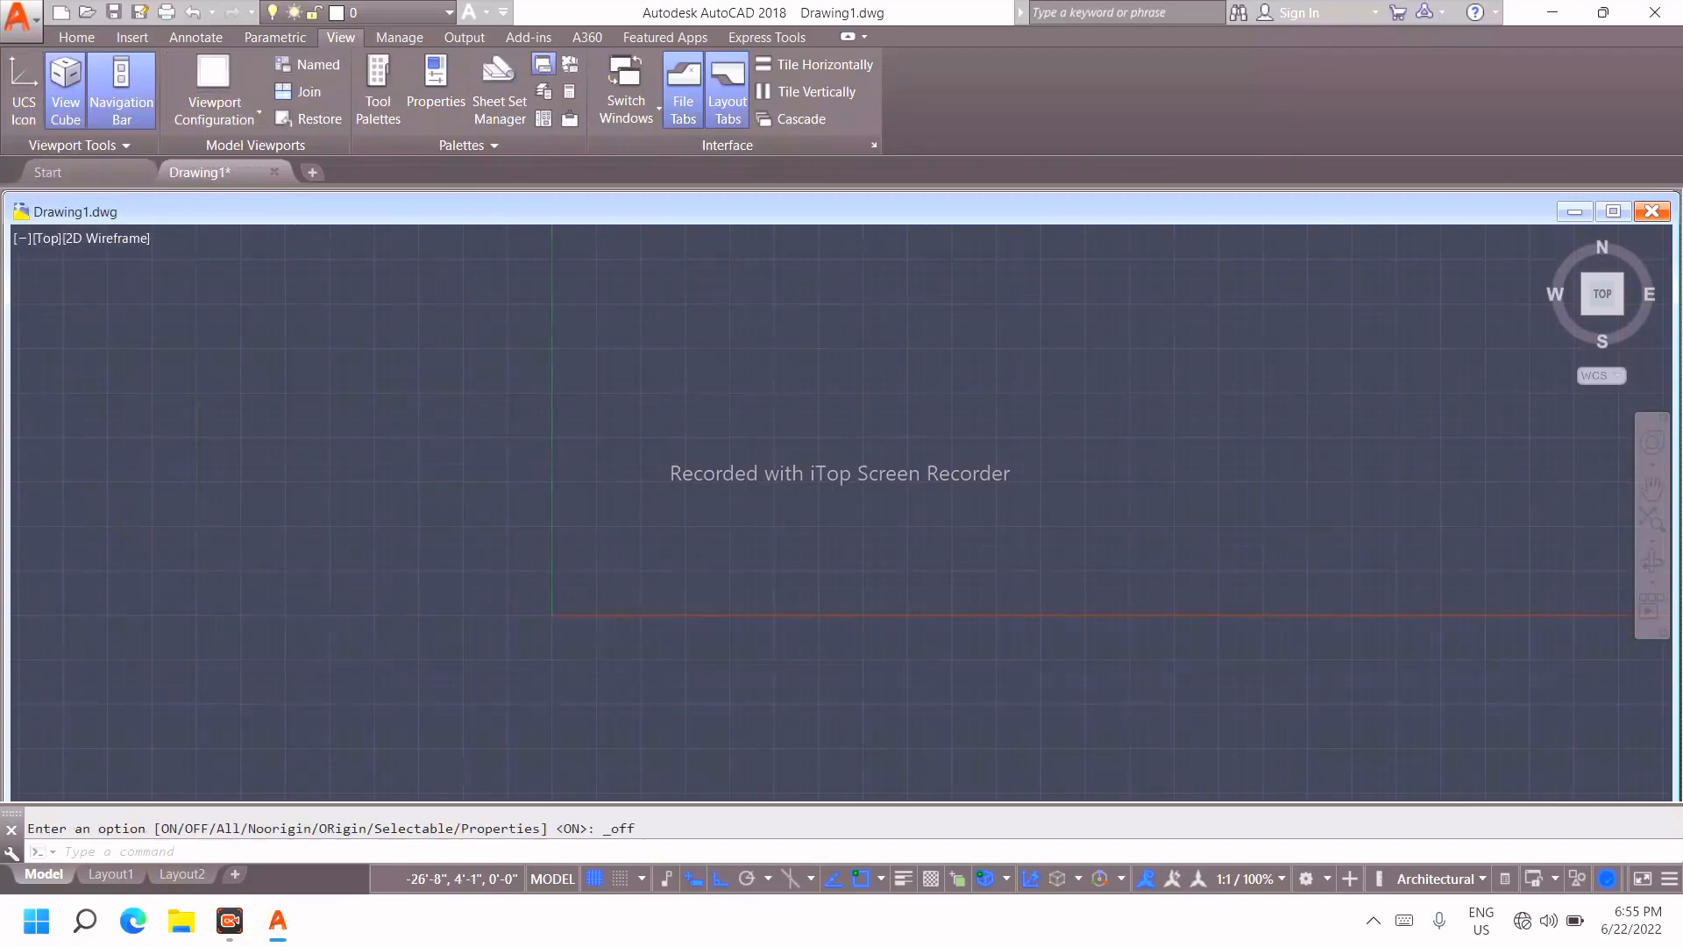
Draw a 10" by 10" square with the Rectangle command in an empty area of the drawing
scroll(330, 569, "down", 10)
scroll(337, 560, "up", 6)
scroll(338, 557, "up", 3)
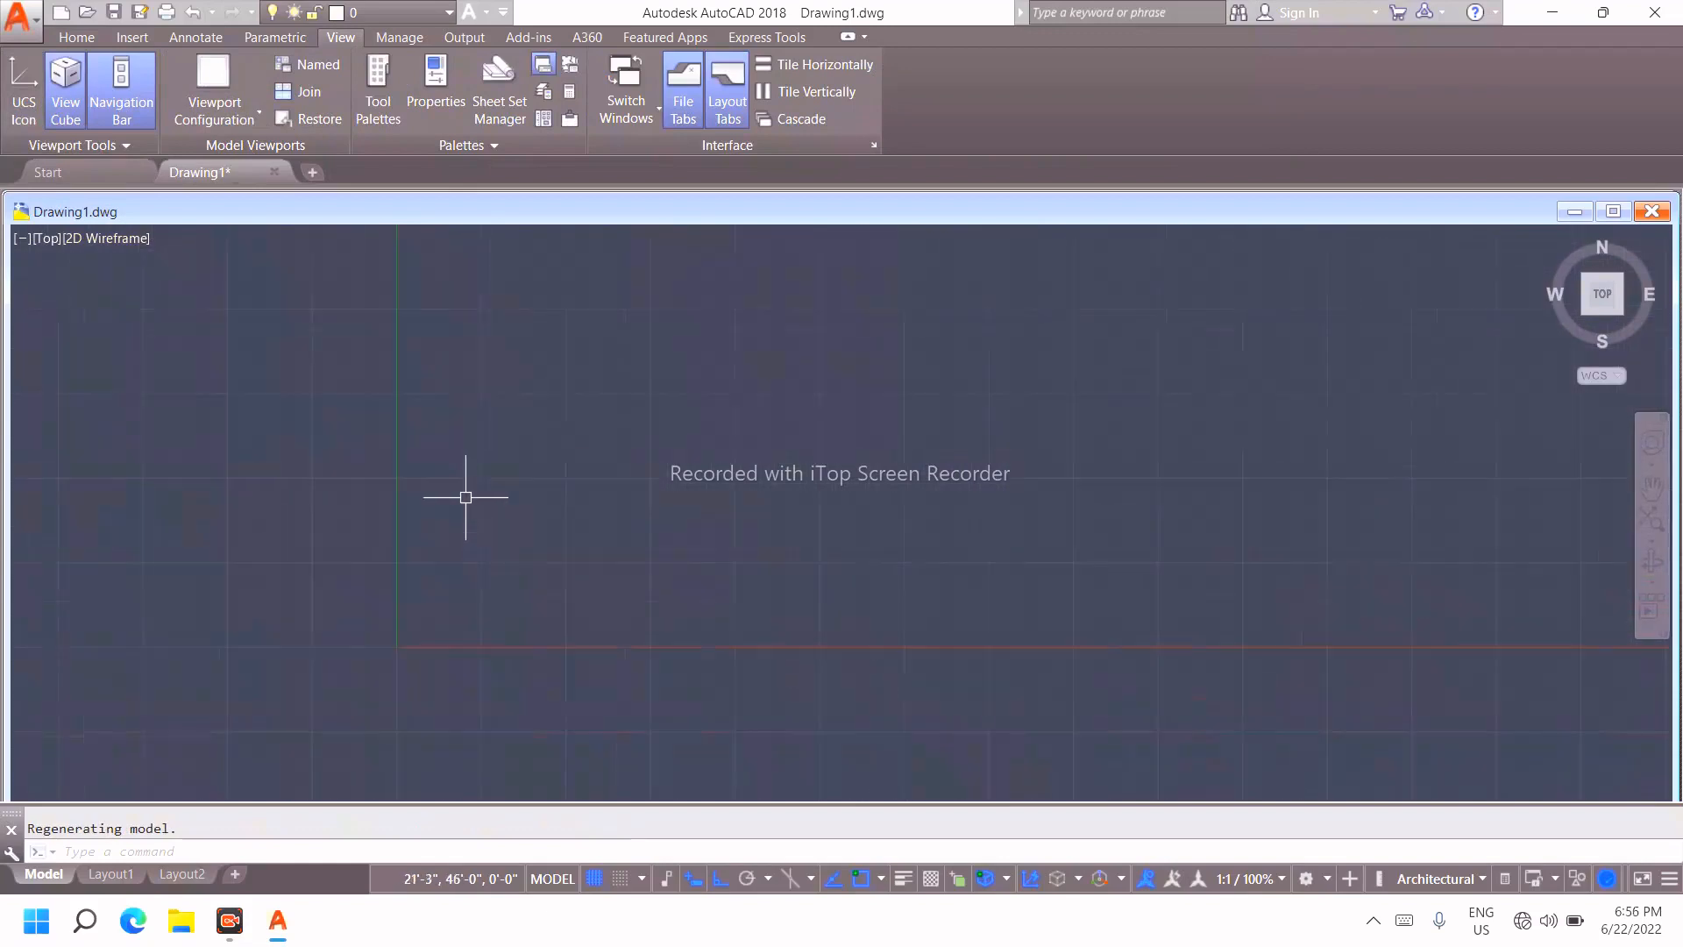
middle_click_drag(467, 498, 37, 466)
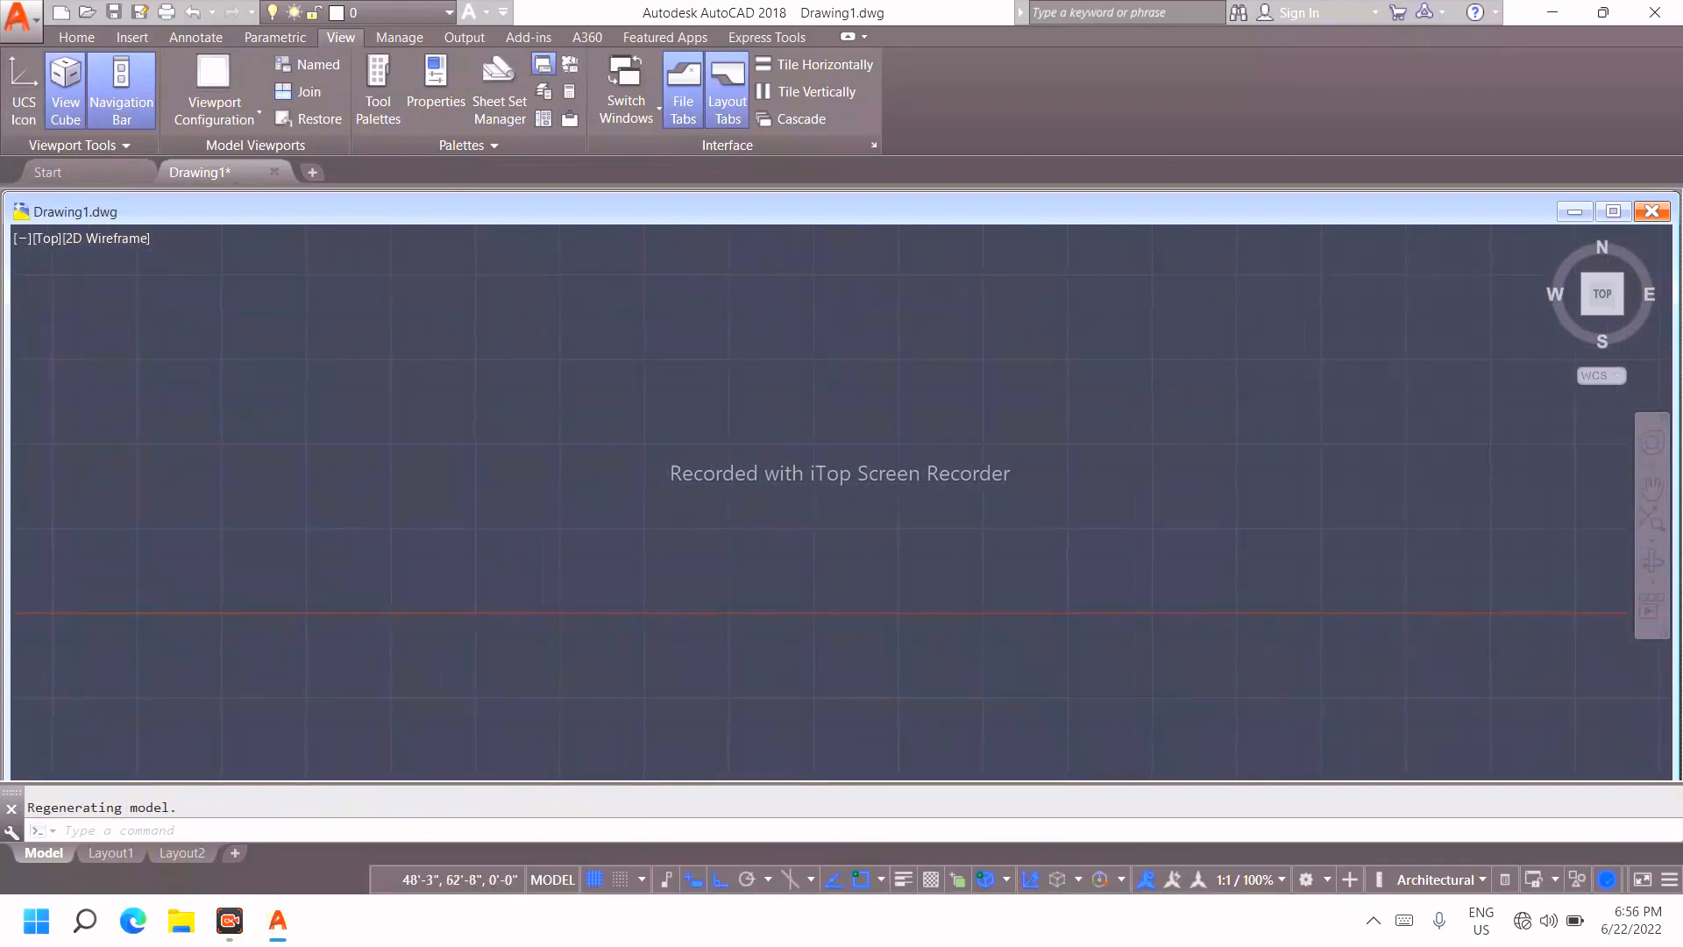
scroll(124, 412, "down", 1)
middle_click_drag(124, 421, 154, 637)
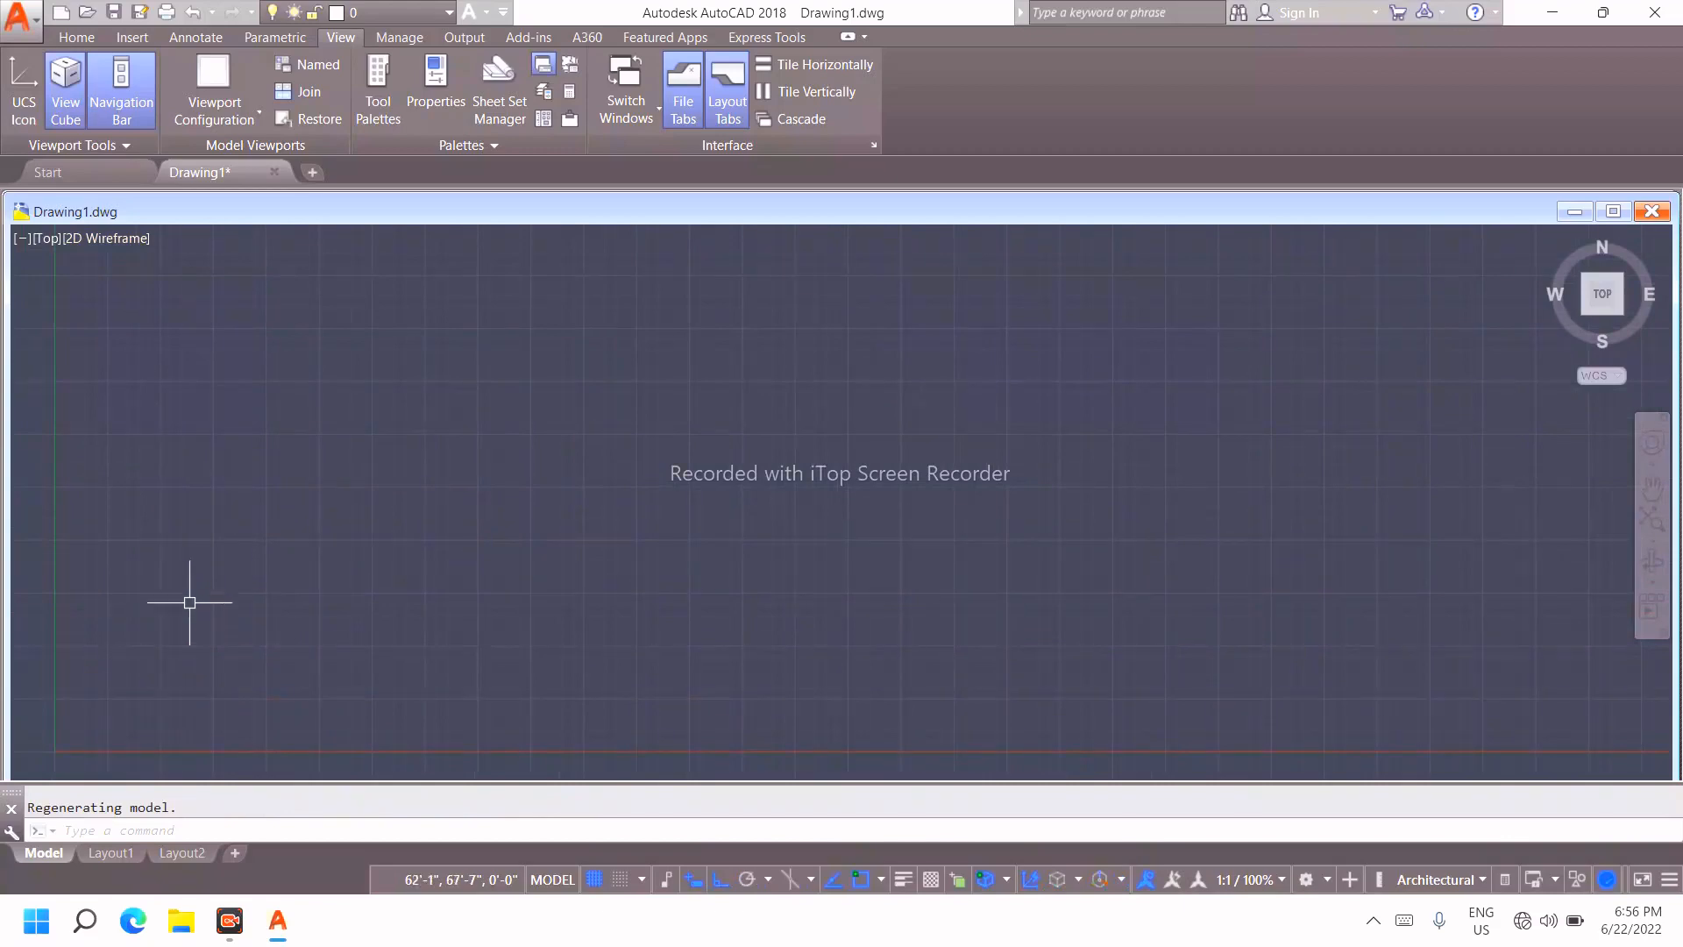
scroll(333, 428, "down", 4)
middle_click_drag(363, 359, 188, 691)
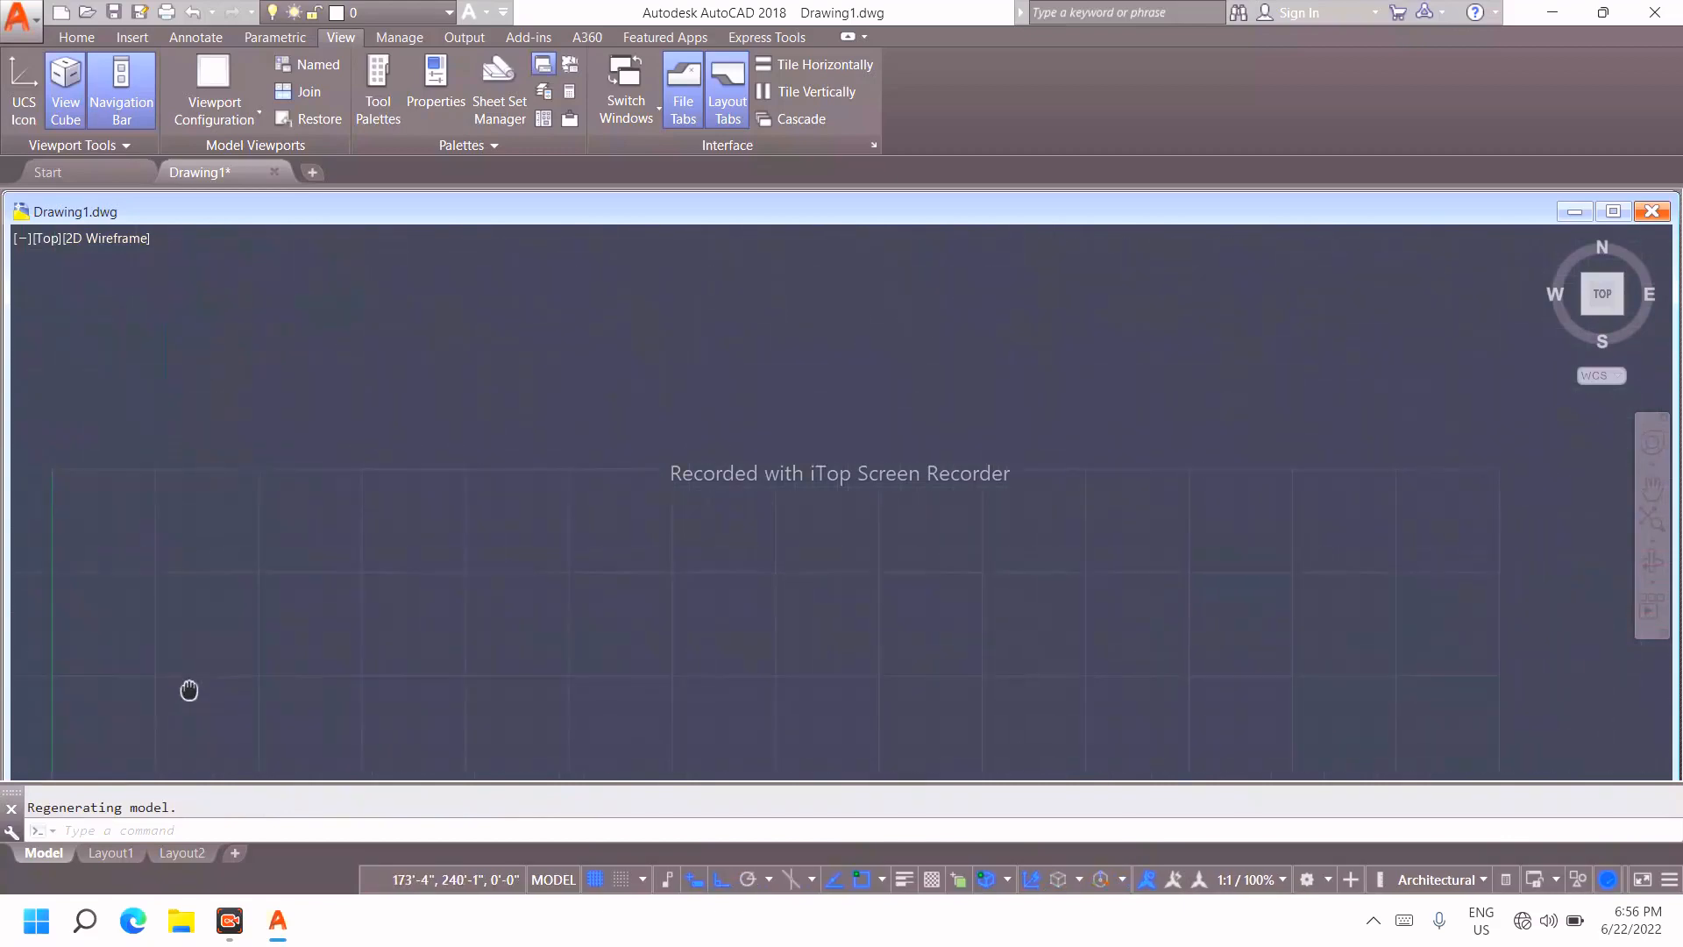
scroll(276, 539, "up", 3)
key("Escape")
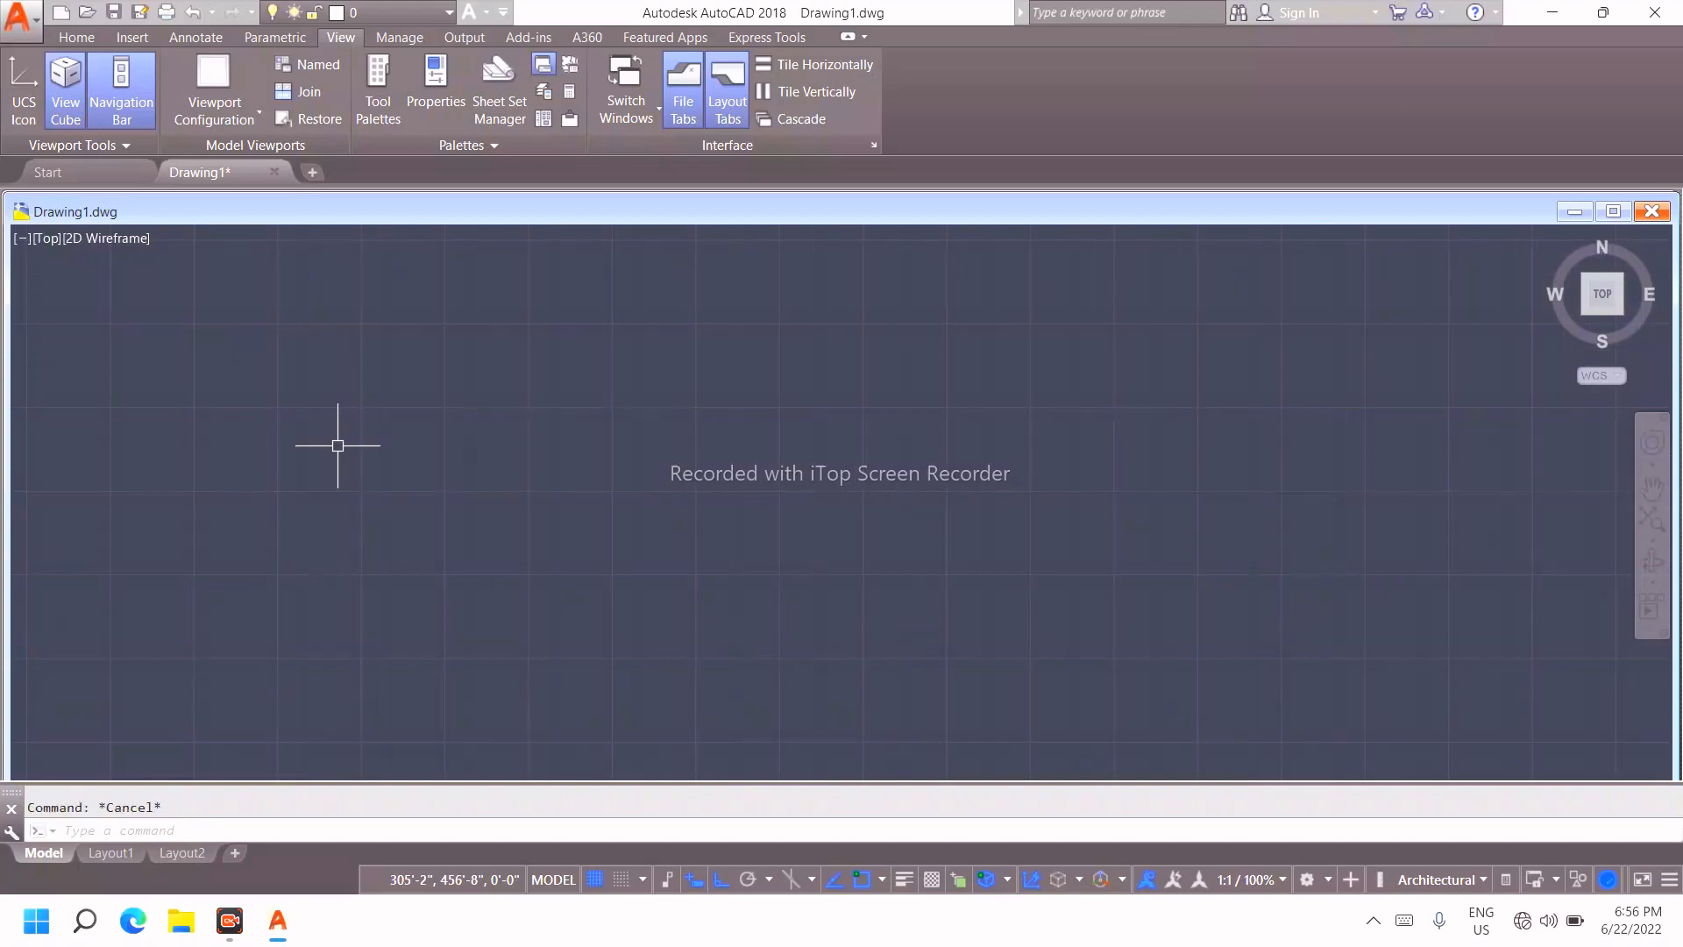
type("rec")
key("Return")
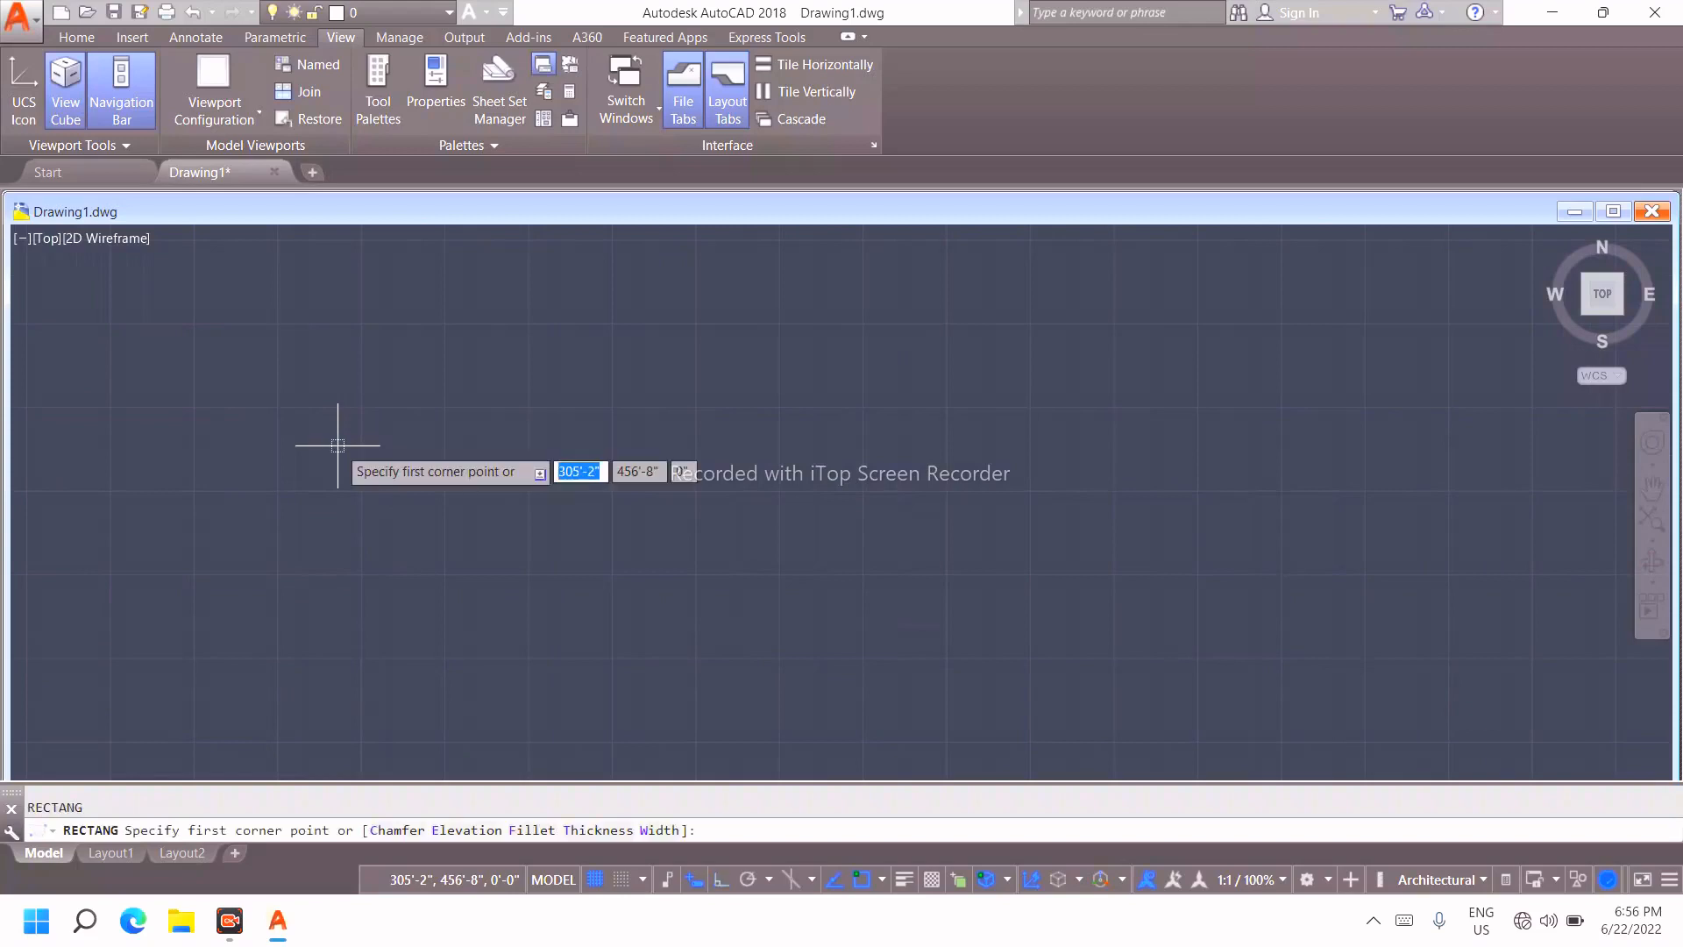
left_click(255, 387)
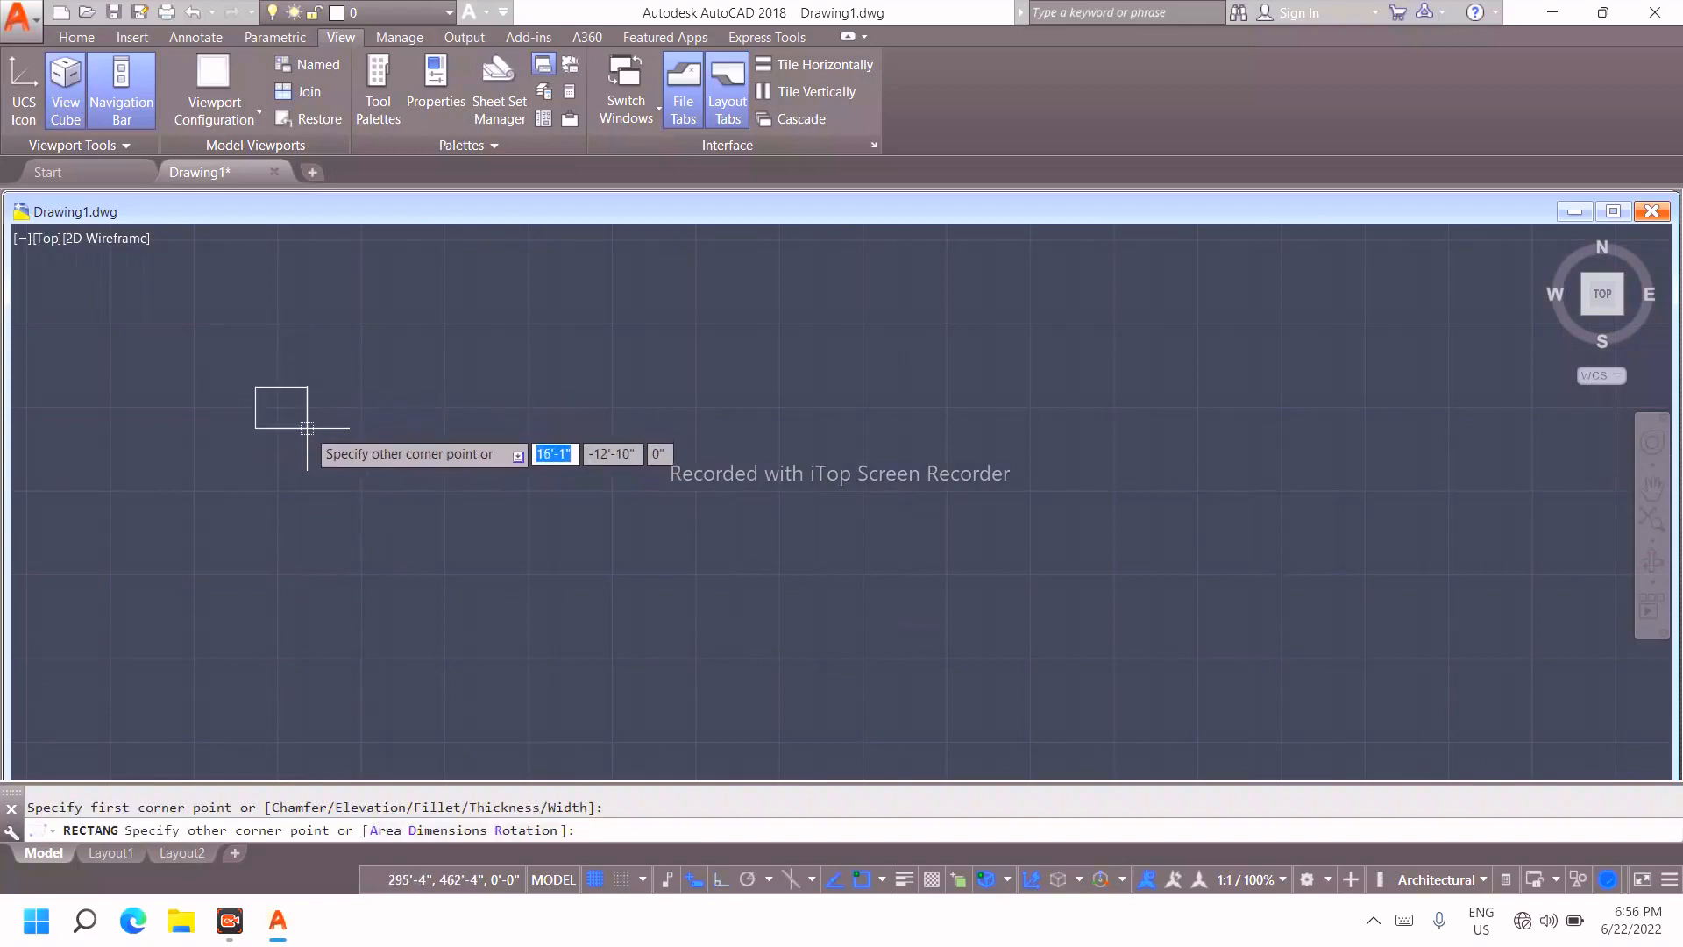
type("10")
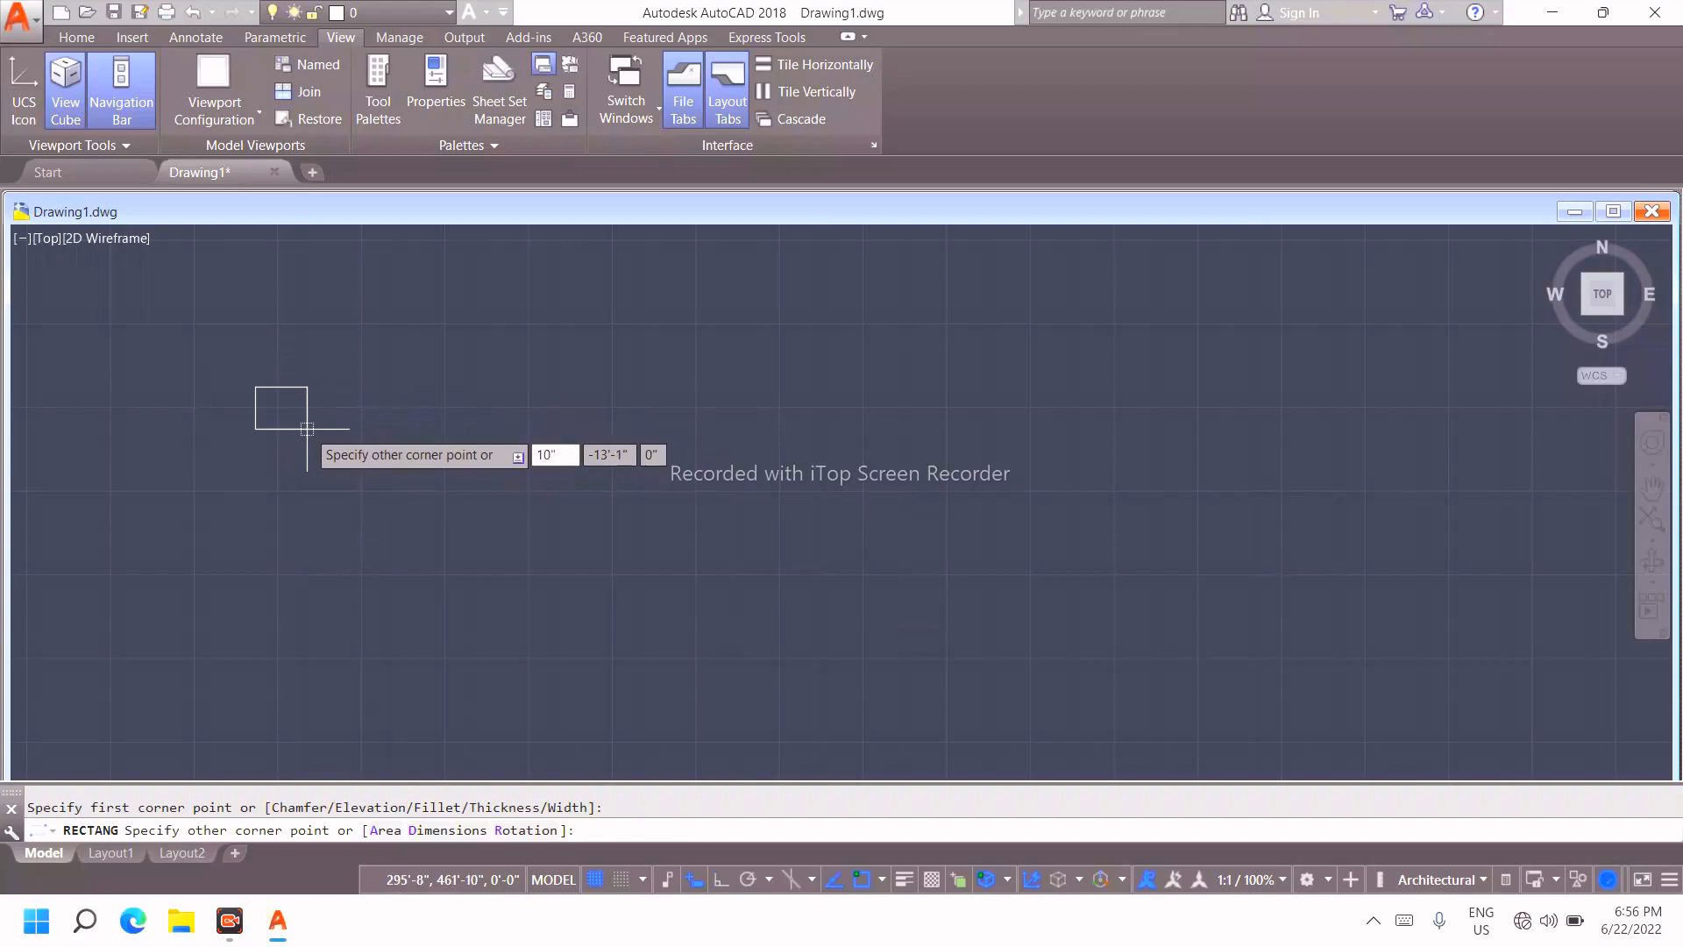
key("Tab")
type("1")
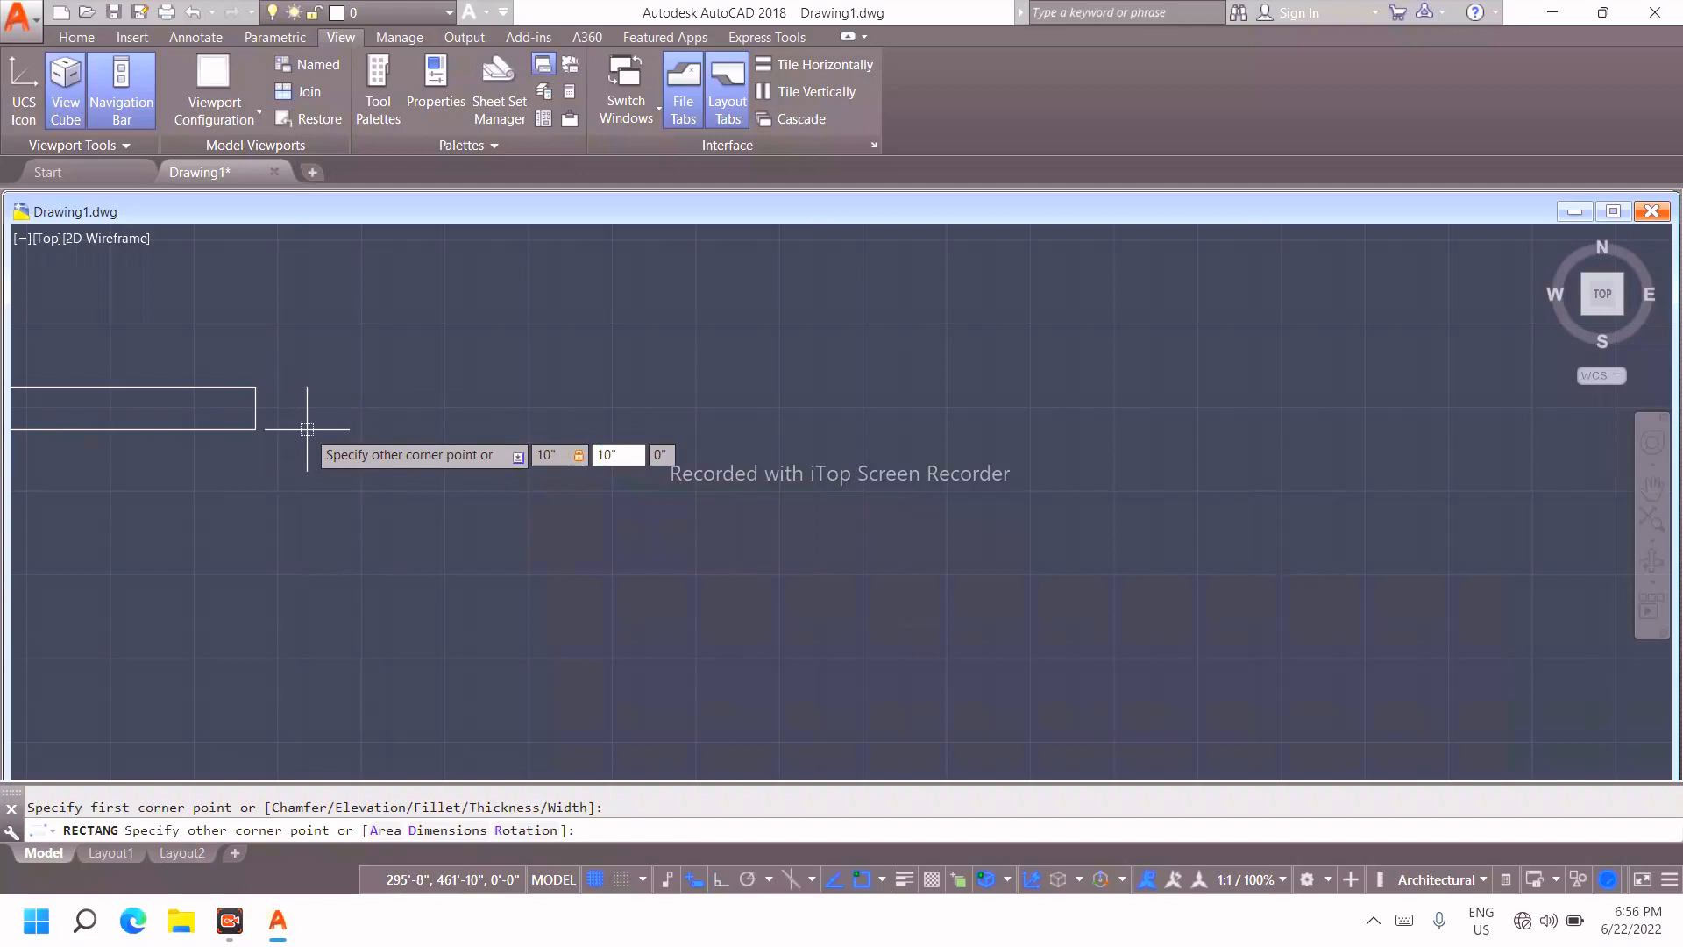
type("0")
key("Return")
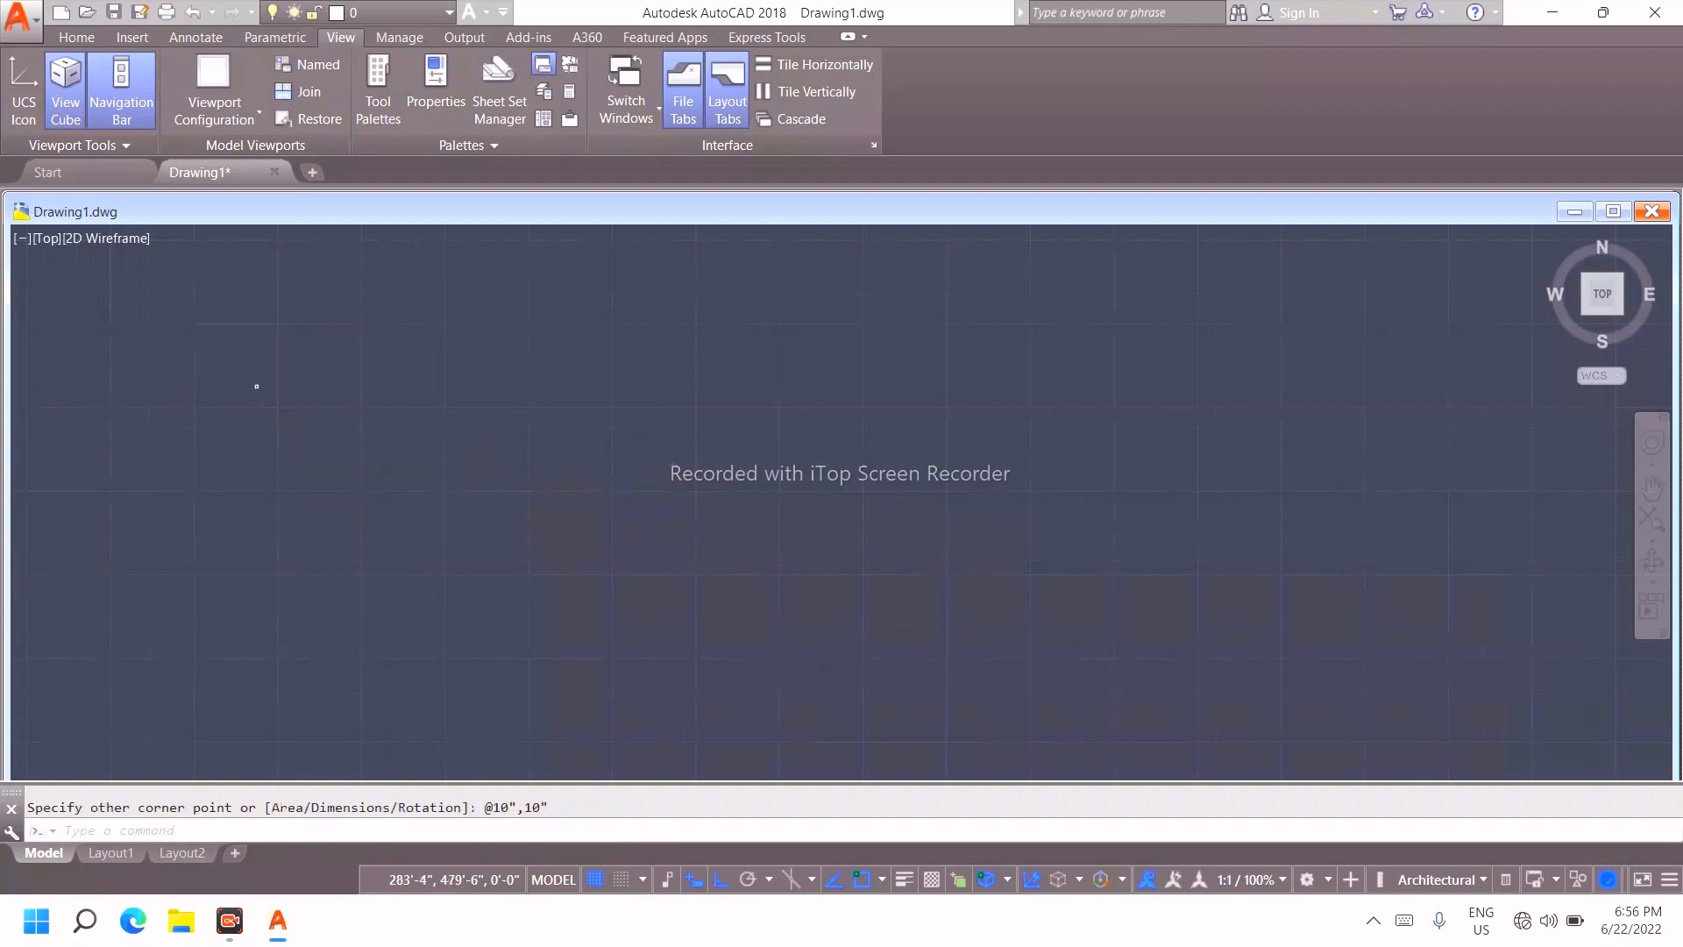
Fill the 10" square with a SOLID hatch coloured ByLayer
scroll(266, 369, "up", 5)
middle_click_drag(170, 522, 309, 421)
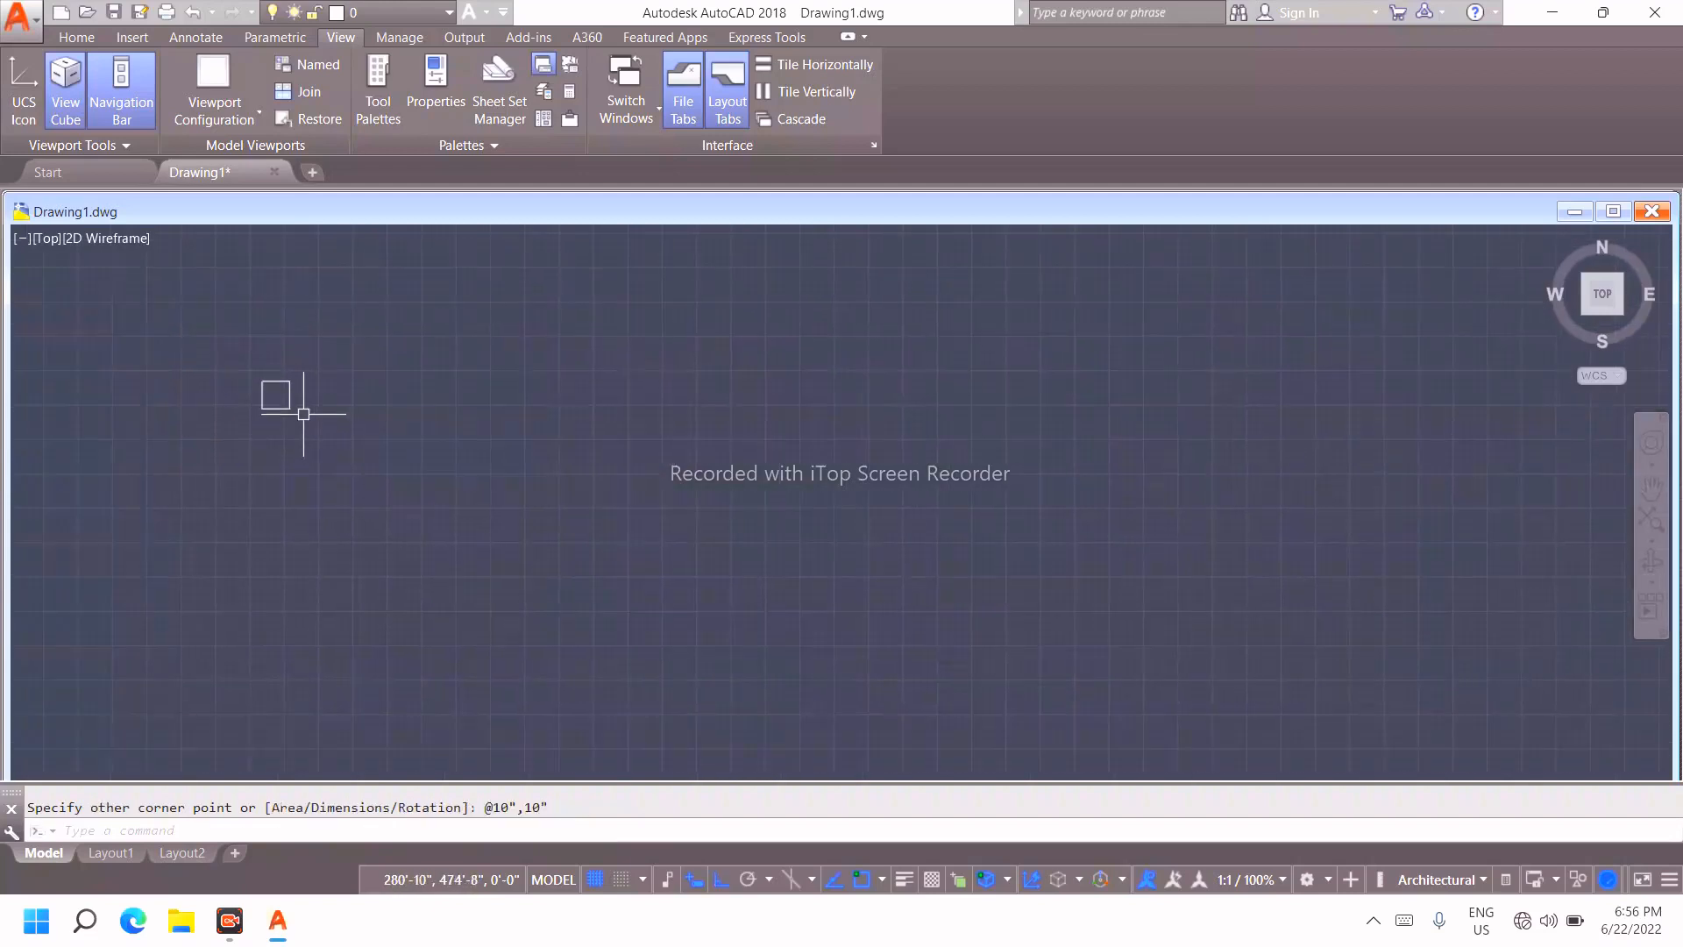
scroll(282, 398, "up", 3)
scroll(282, 398, "down", 3)
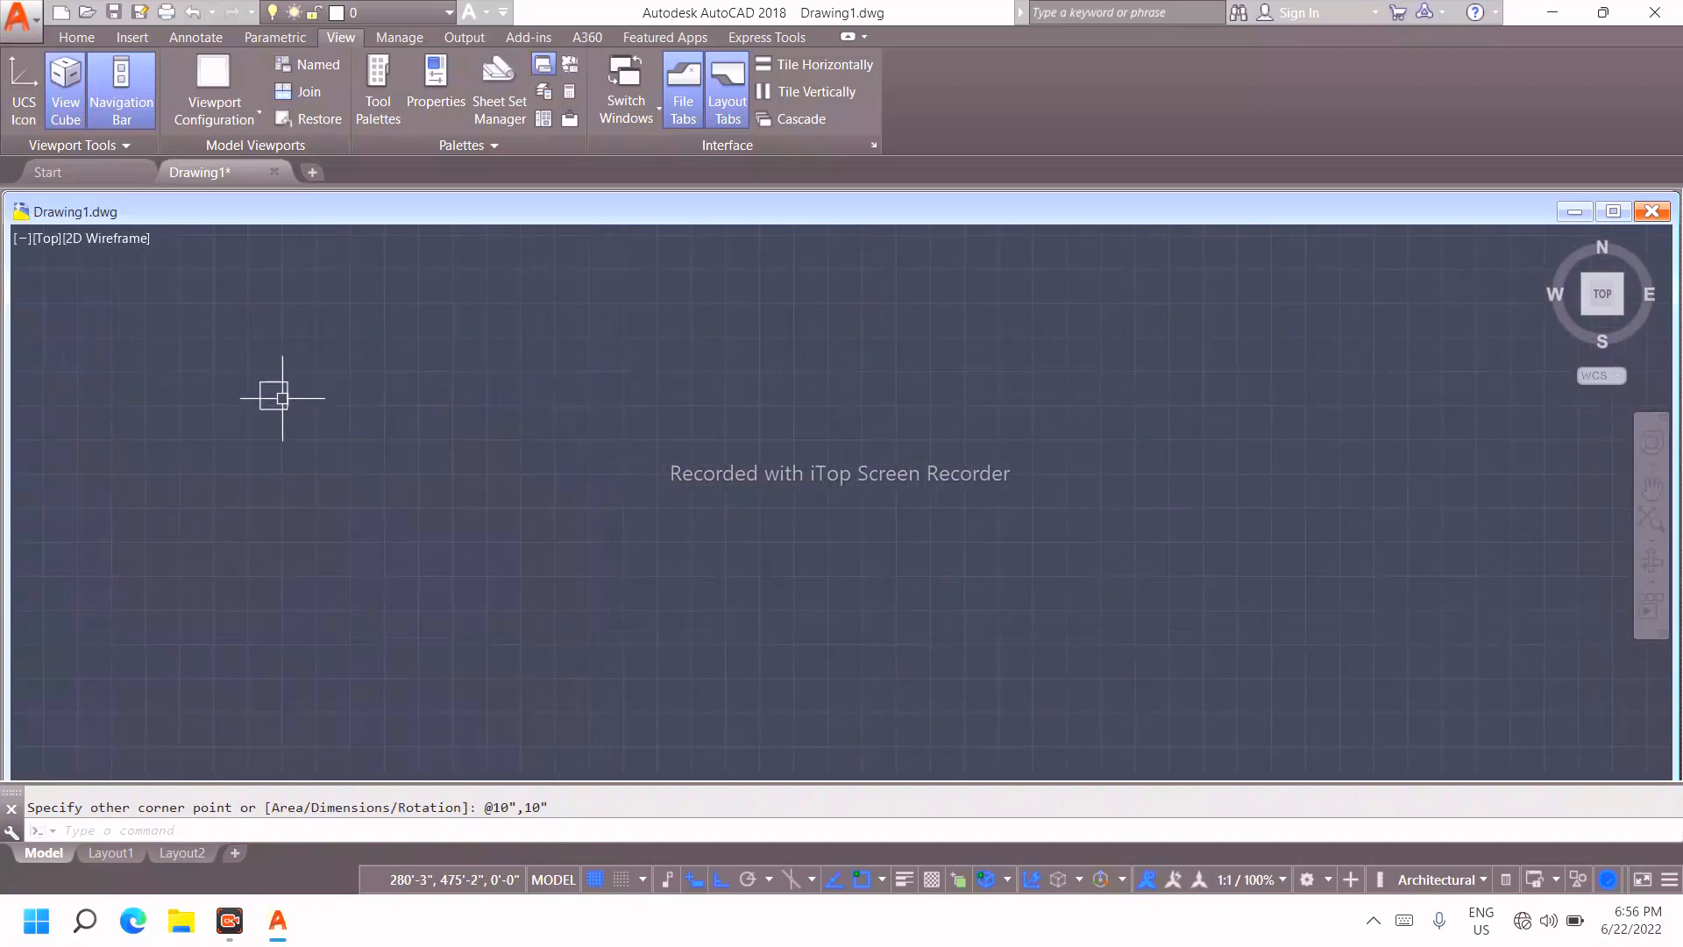
scroll(283, 398, "up", 3)
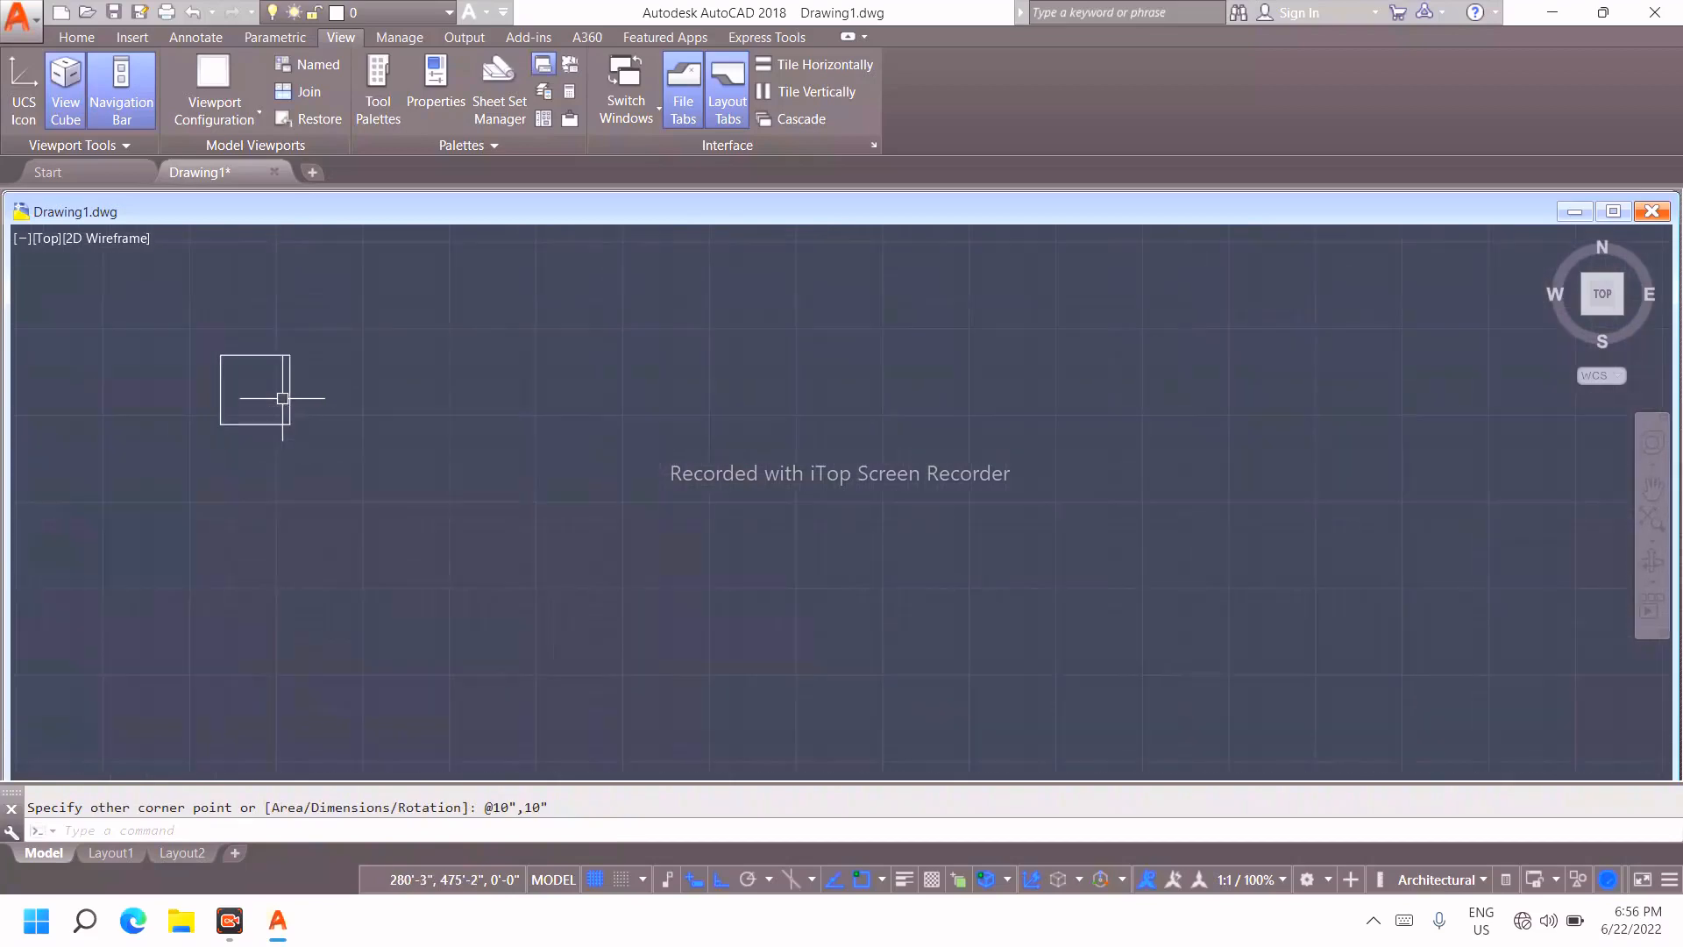
key("Escape")
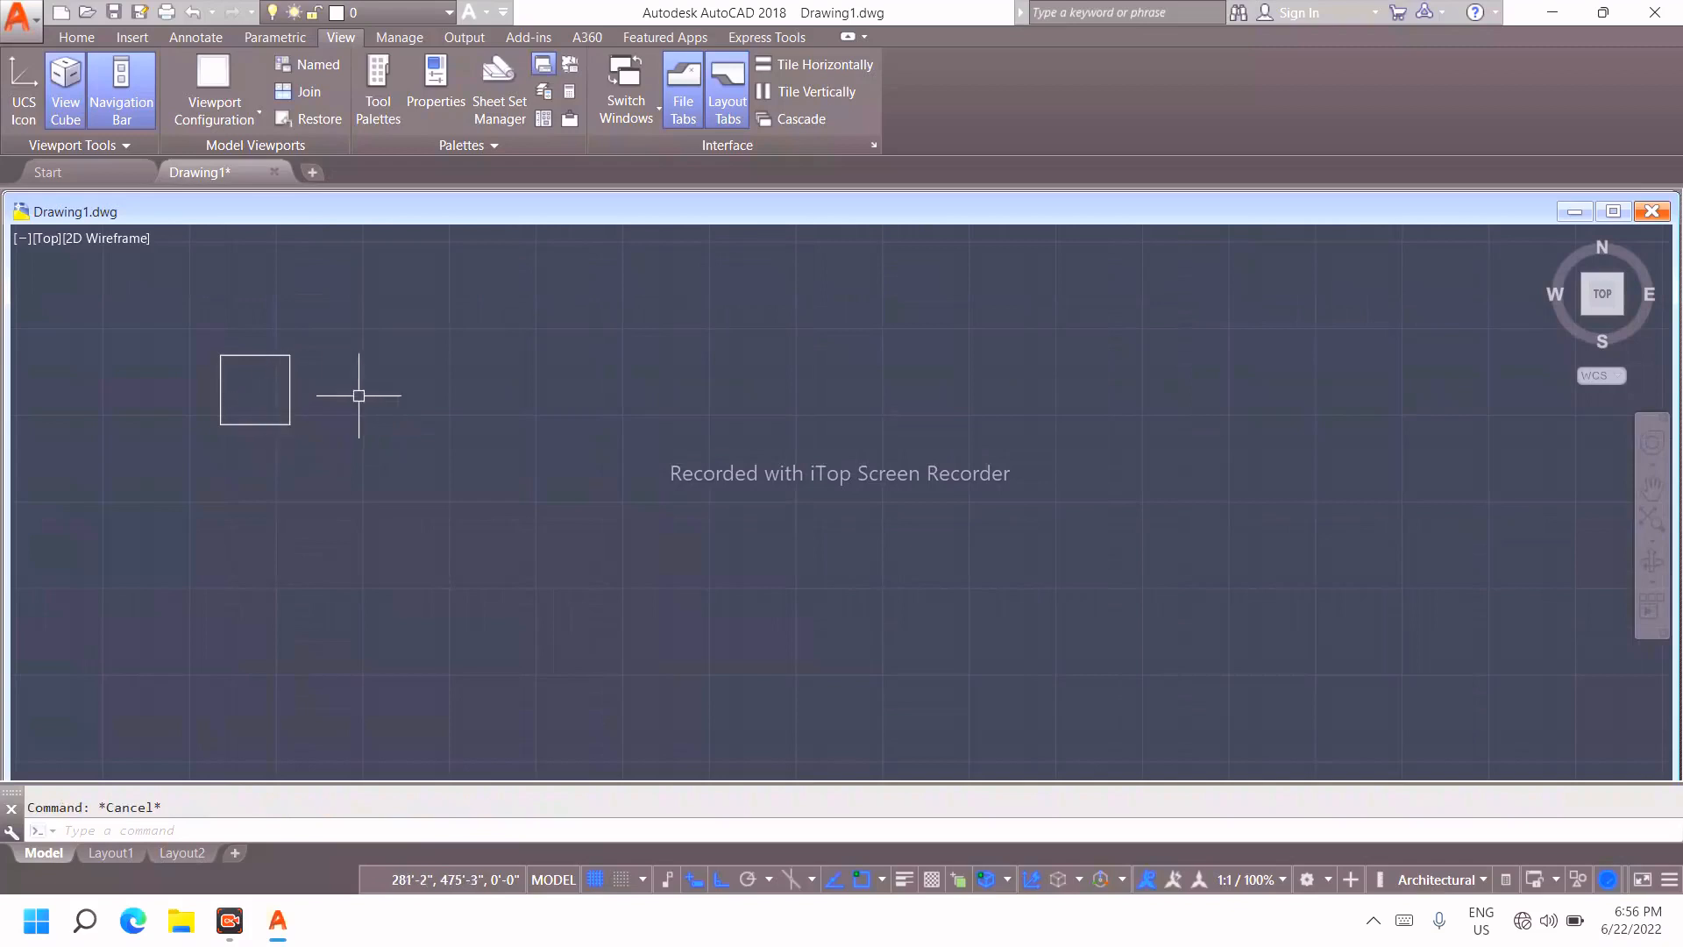
key("Return")
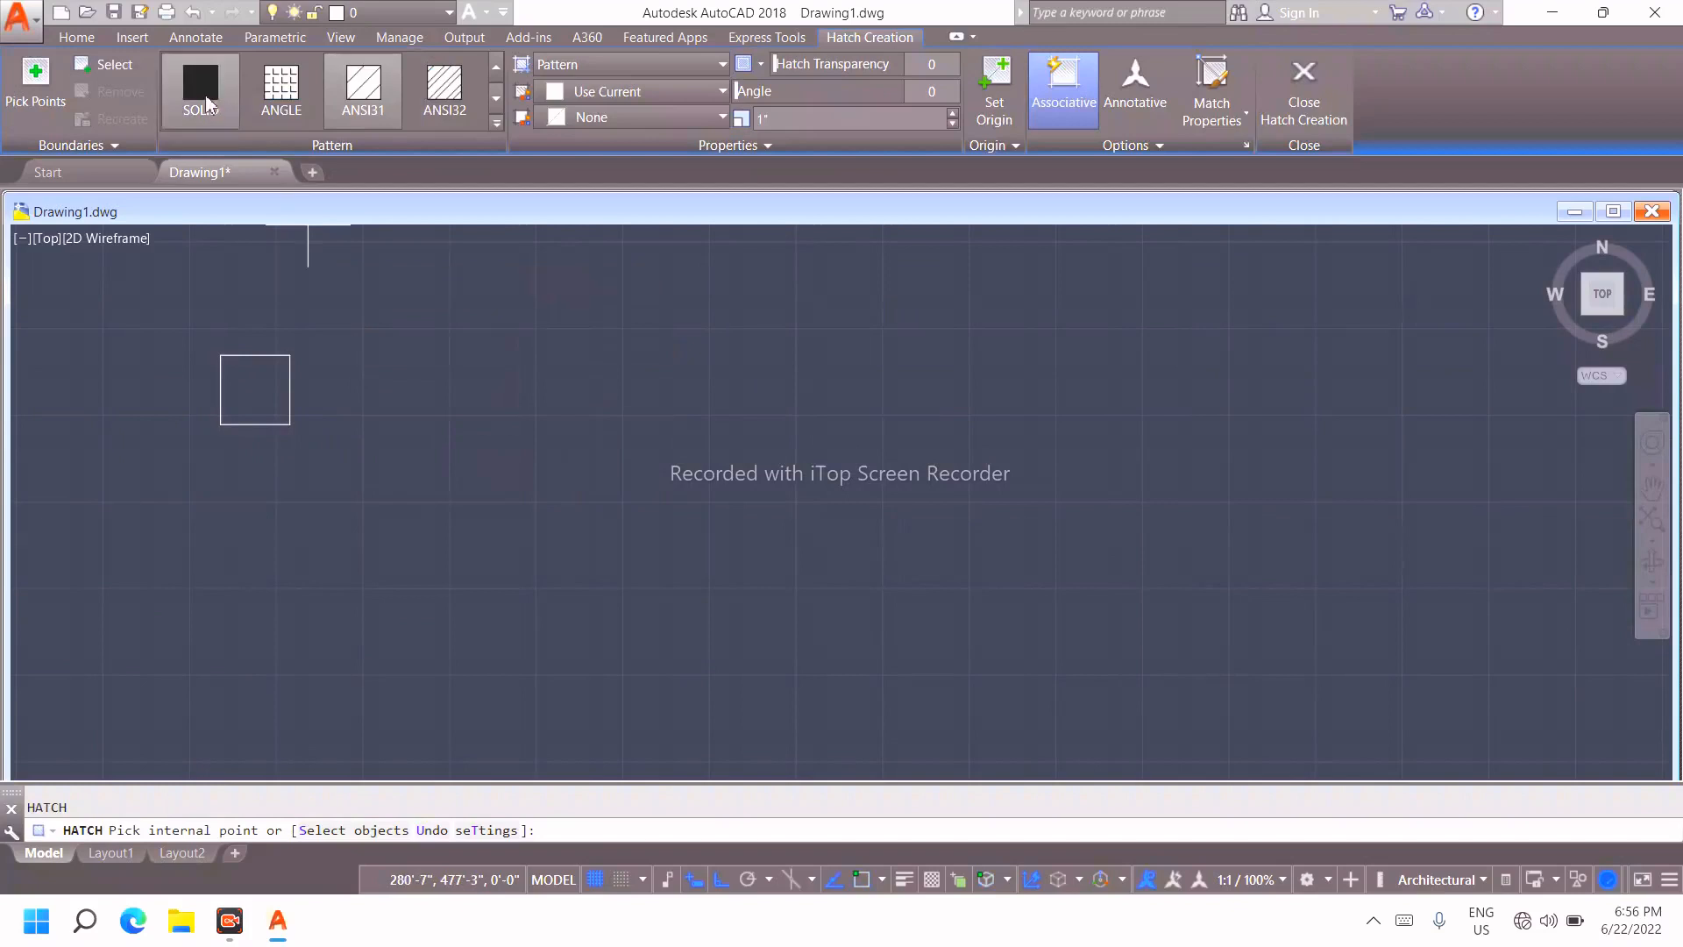
left_click(229, 107)
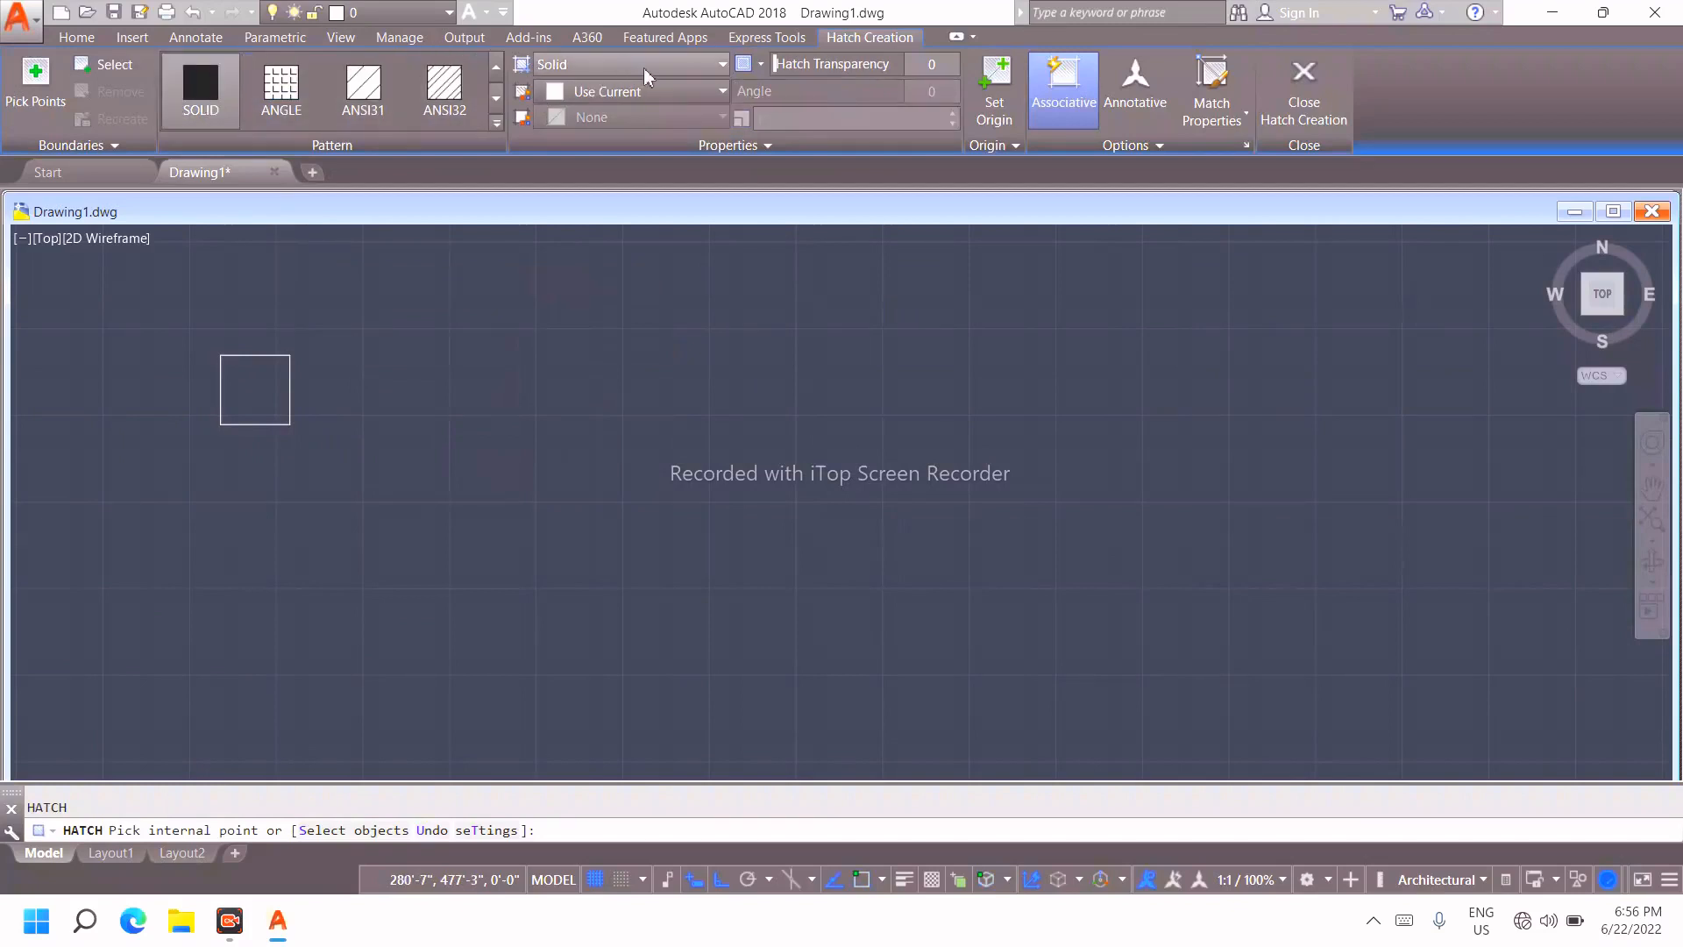
left_click(691, 71)
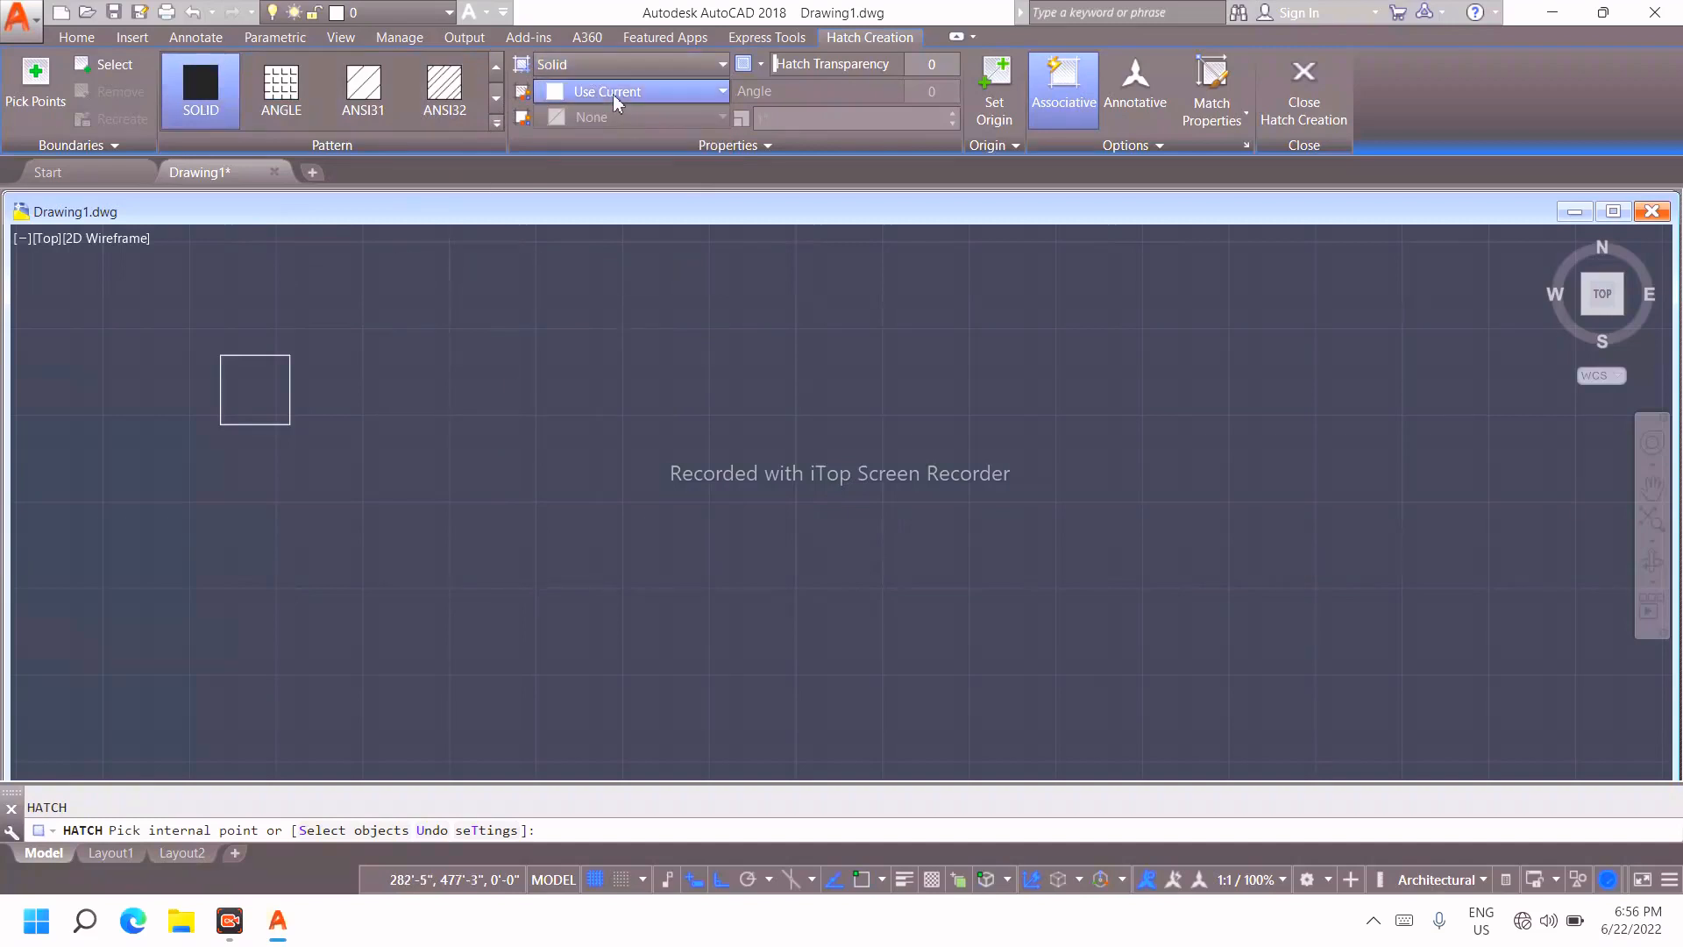
left_click(614, 91)
left_click(566, 171)
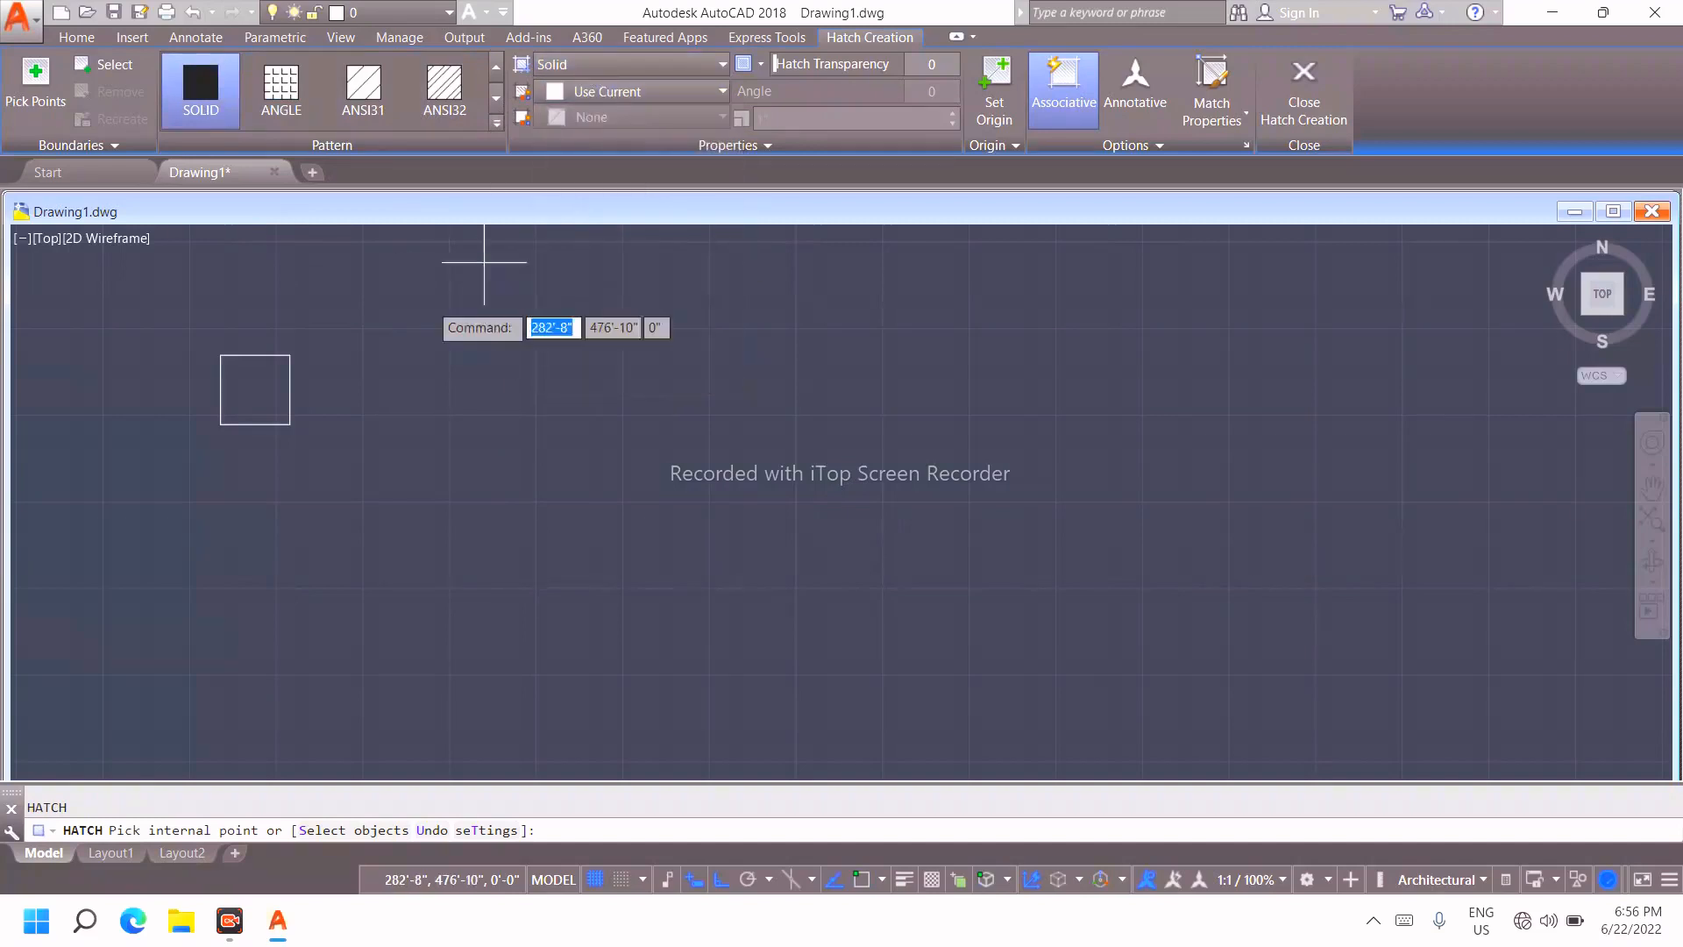
left_click(225, 383)
scroll(348, 330, "up", 4)
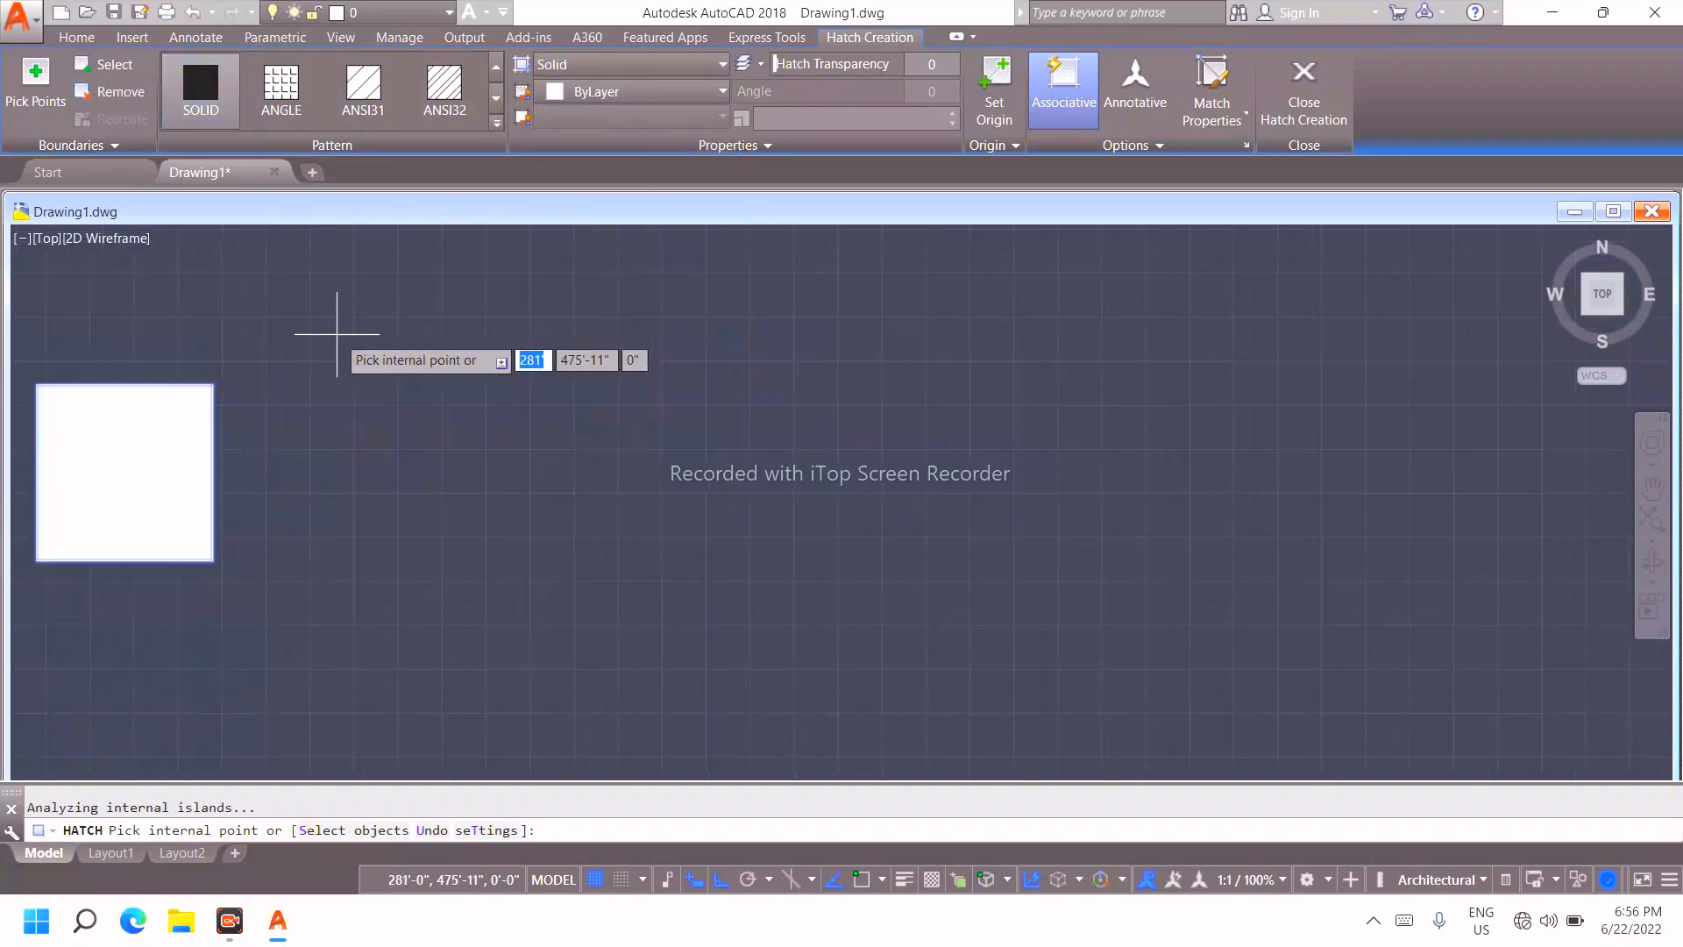
scroll(342, 333, "down", 6)
key("Escape")
scroll(346, 366, "up", 3)
scroll(337, 377, "down", 5)
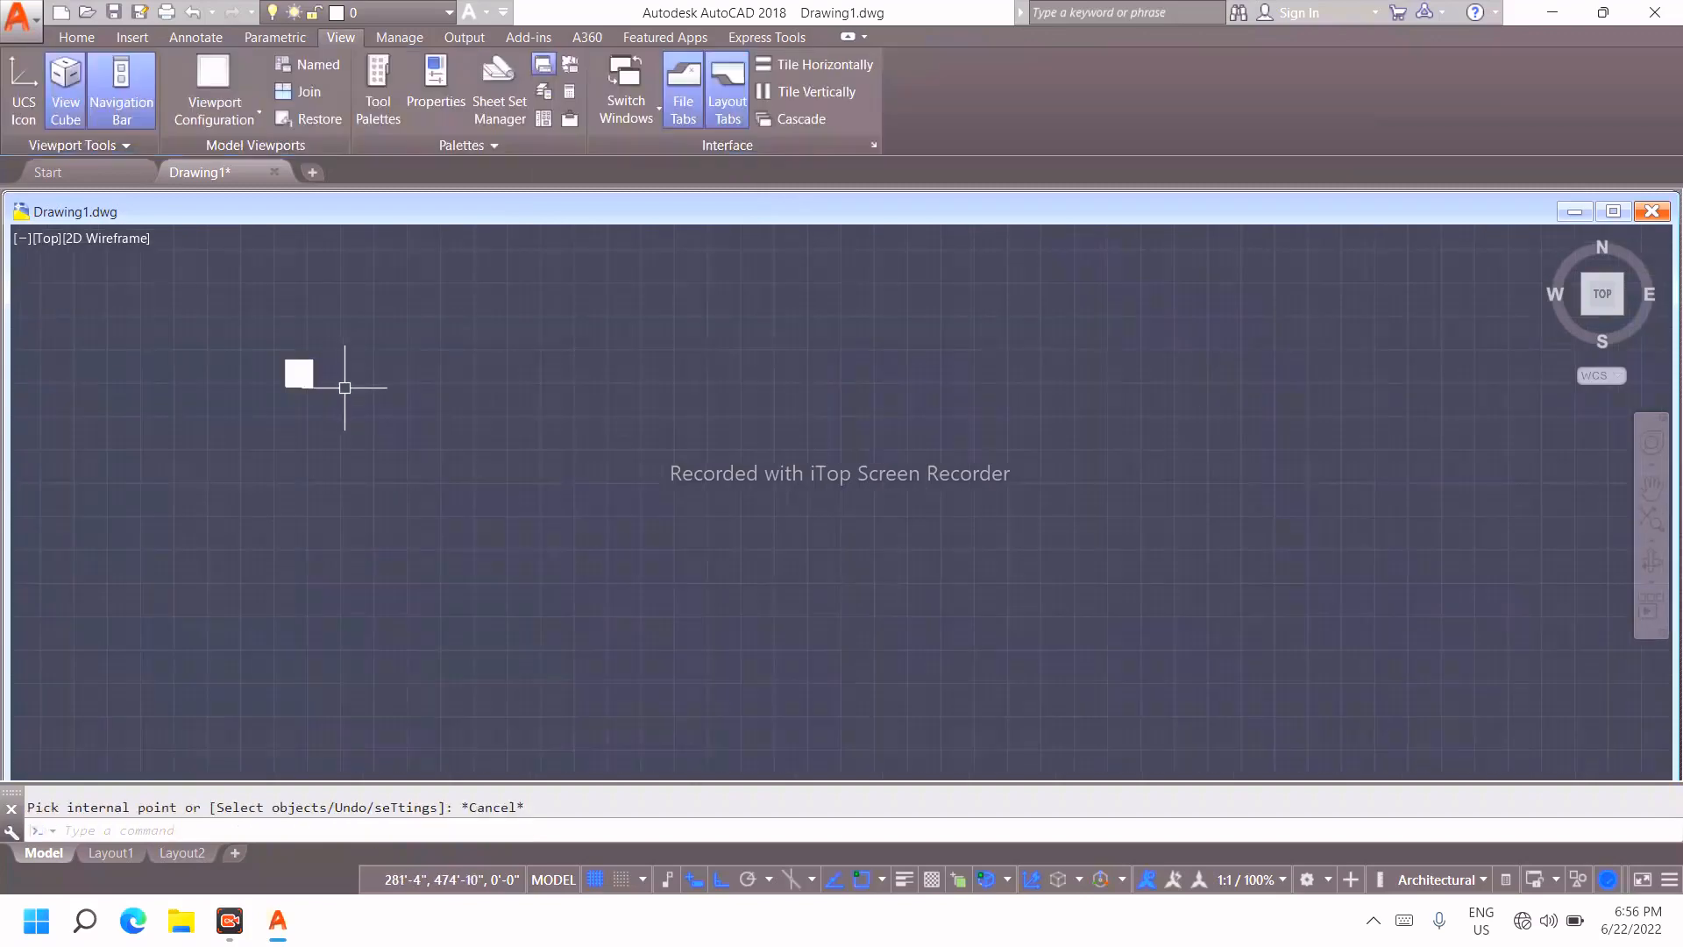
key("Escape")
Copy the filled square with its outline 13'11" horizontally to the right, using its top edge's midpoint as base point
left_click(383, 438)
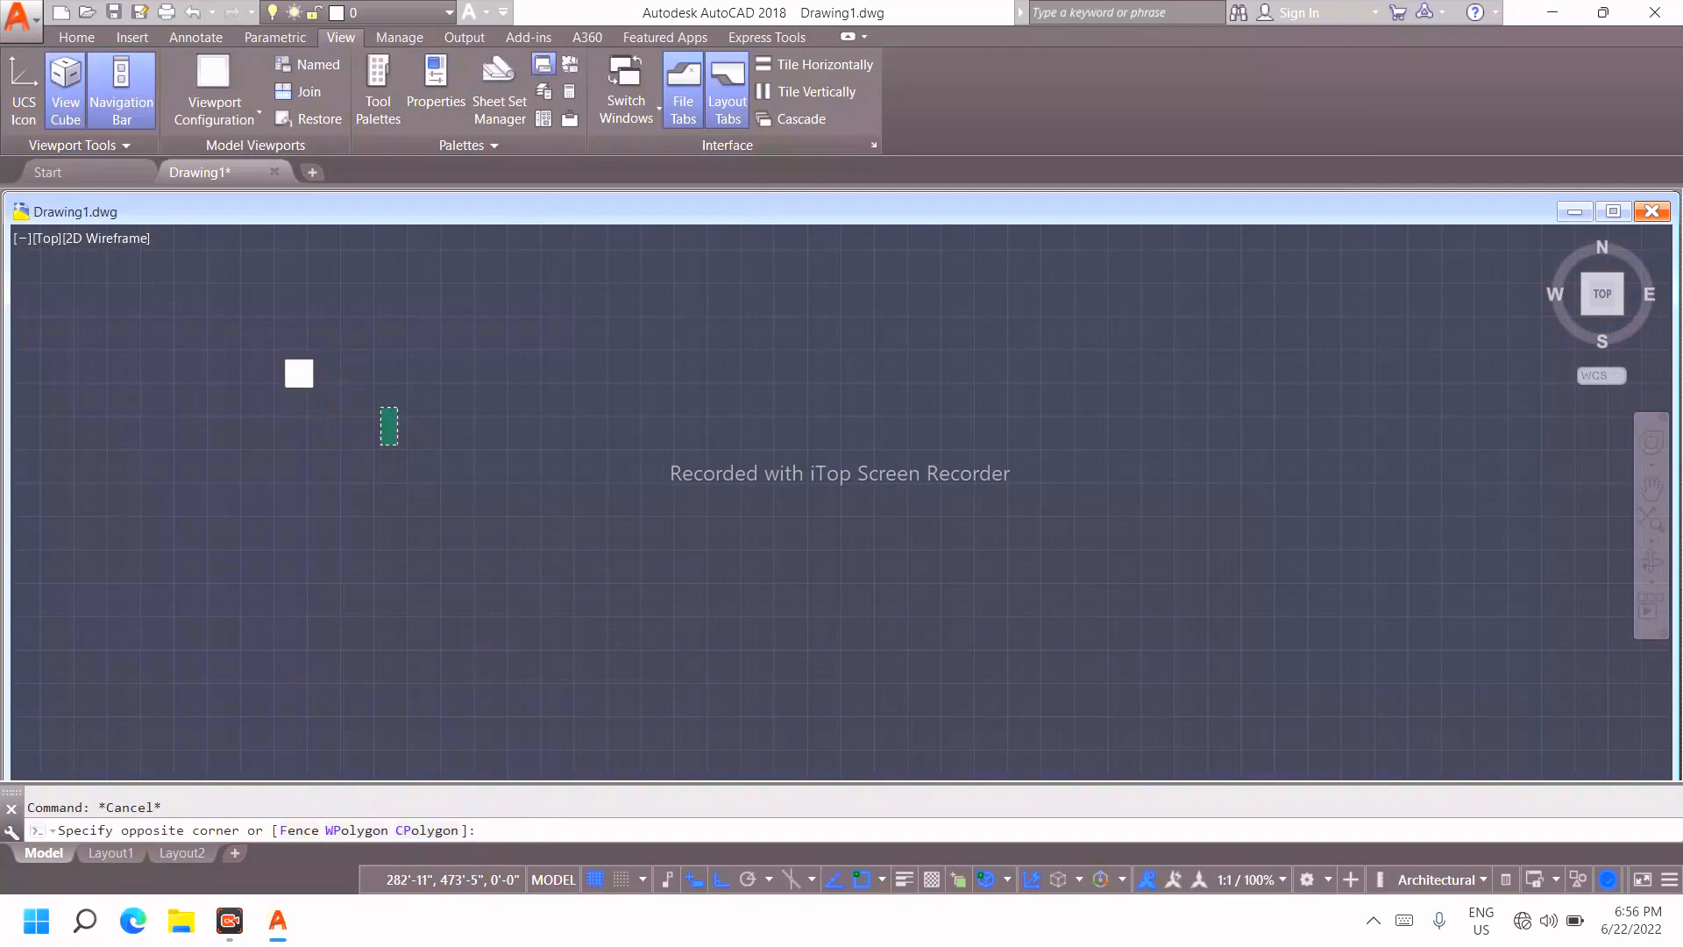
left_click(235, 285)
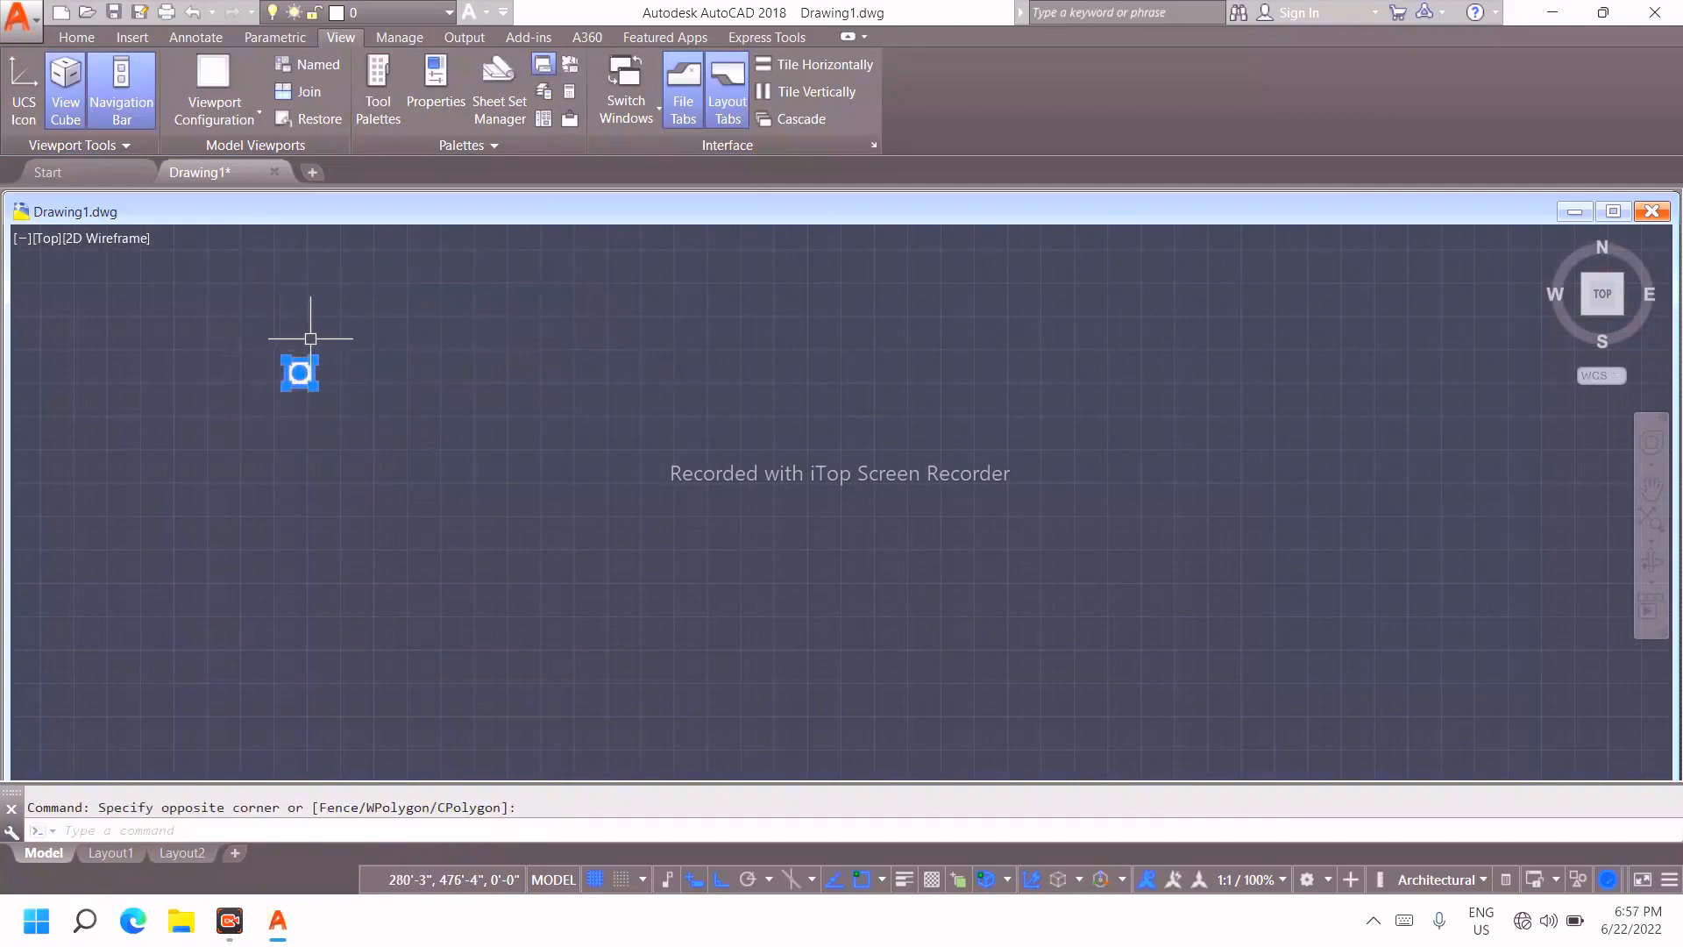
type("co")
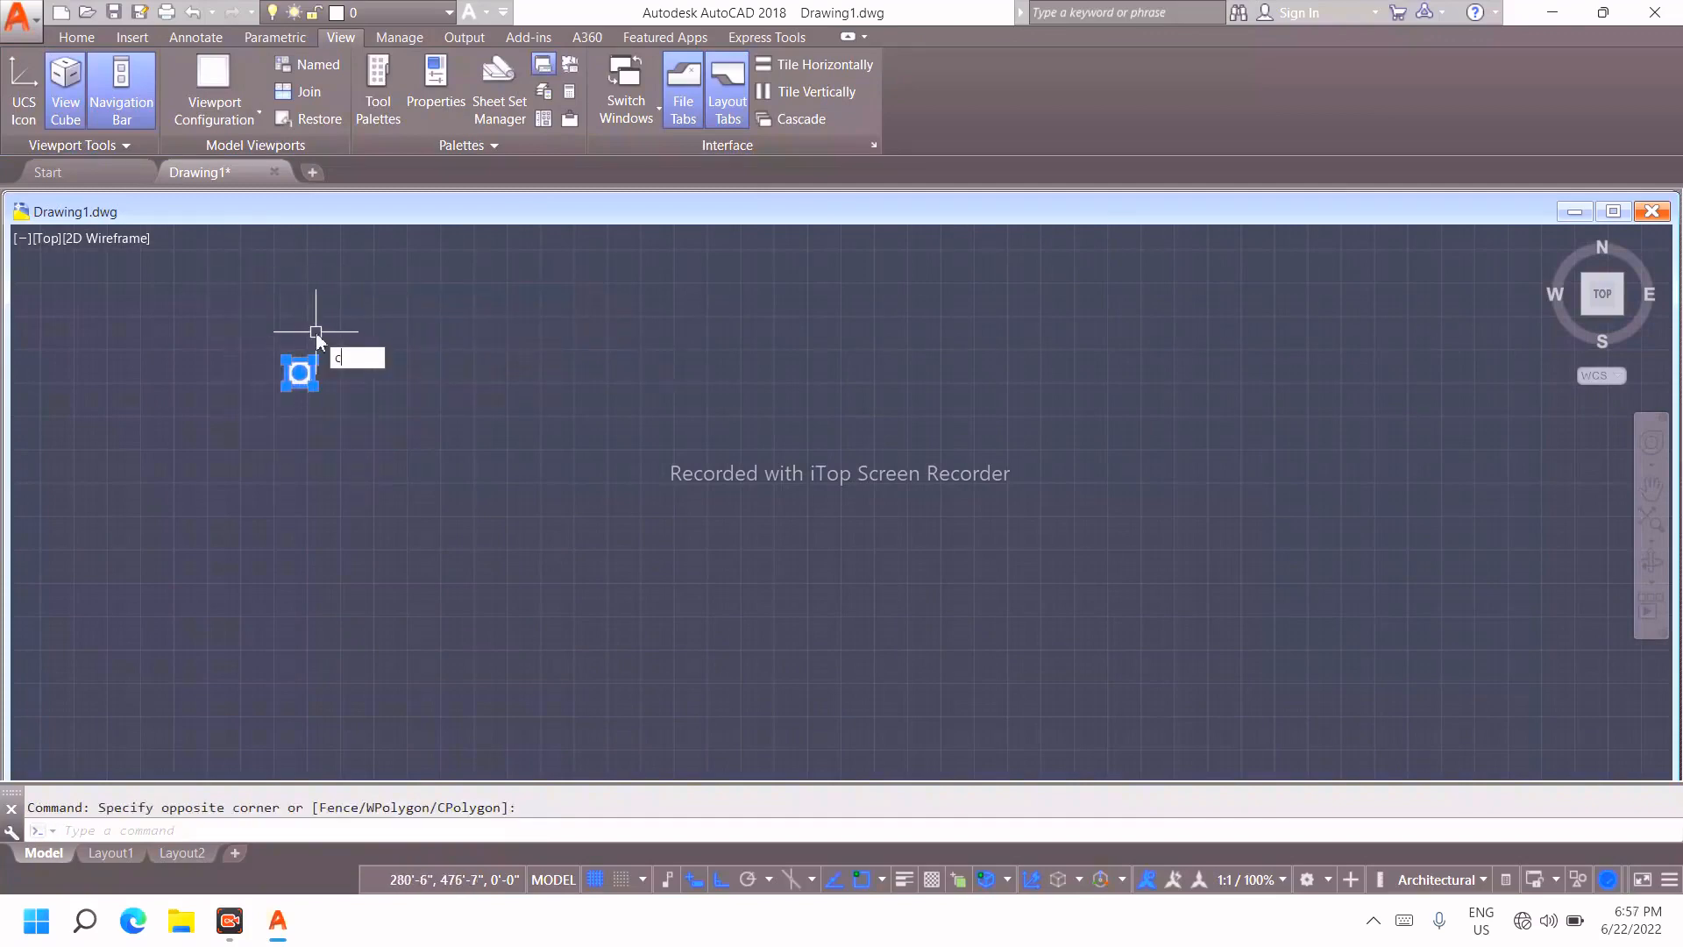
key("Return")
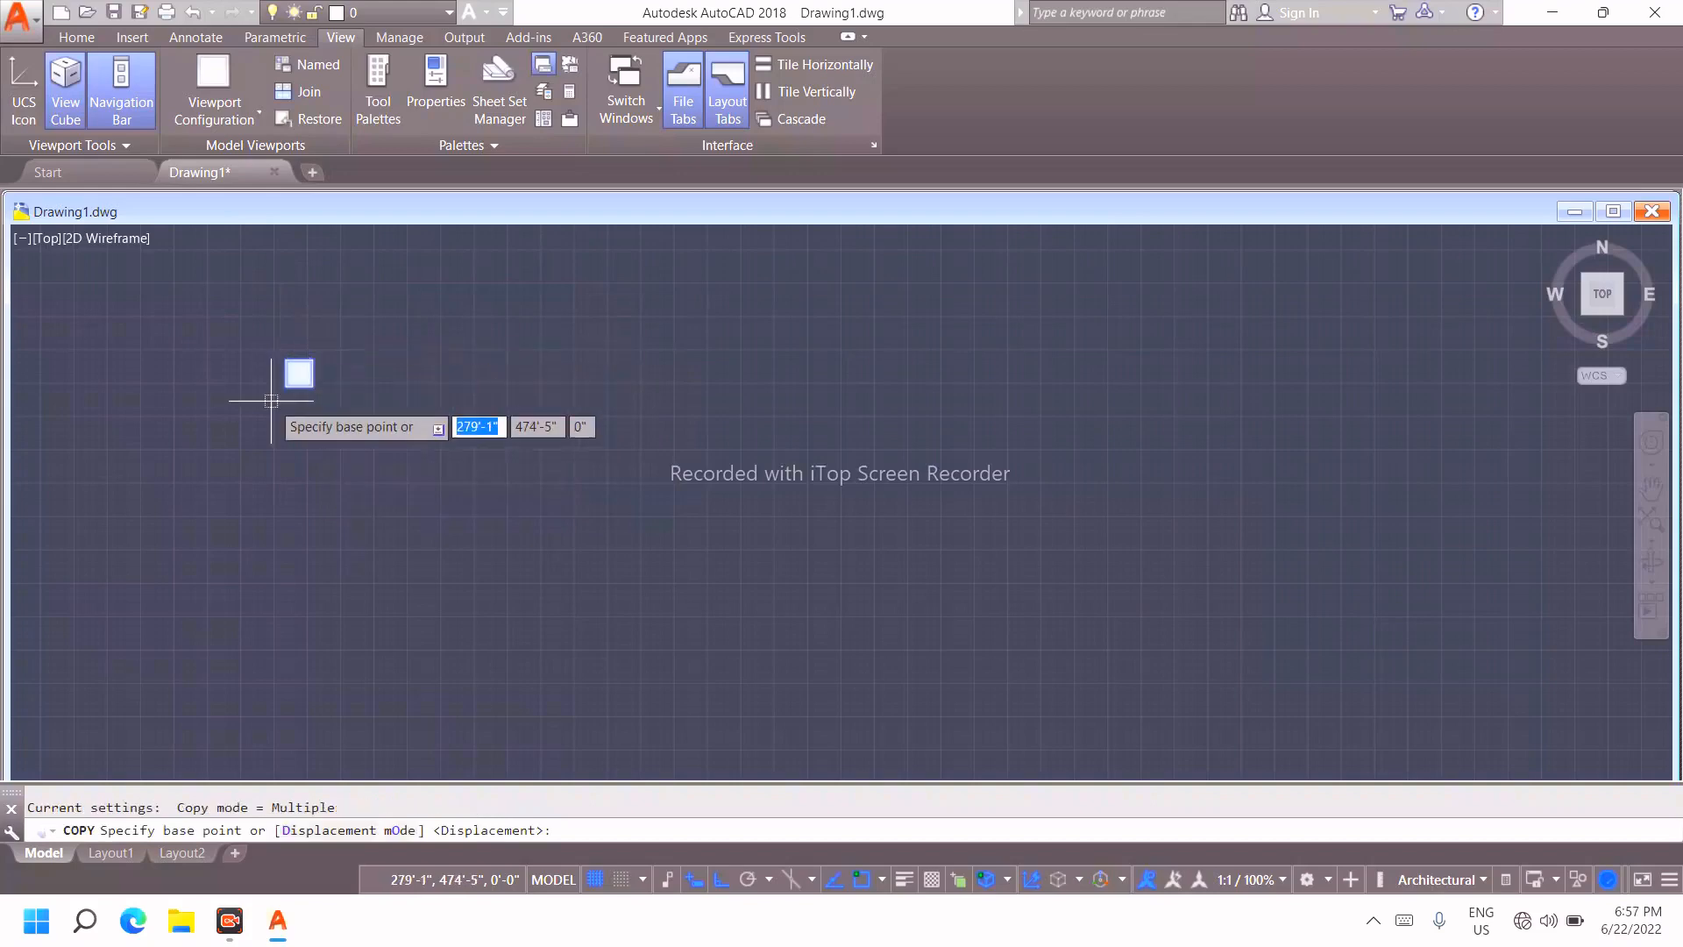
scroll(295, 384, "up", 10)
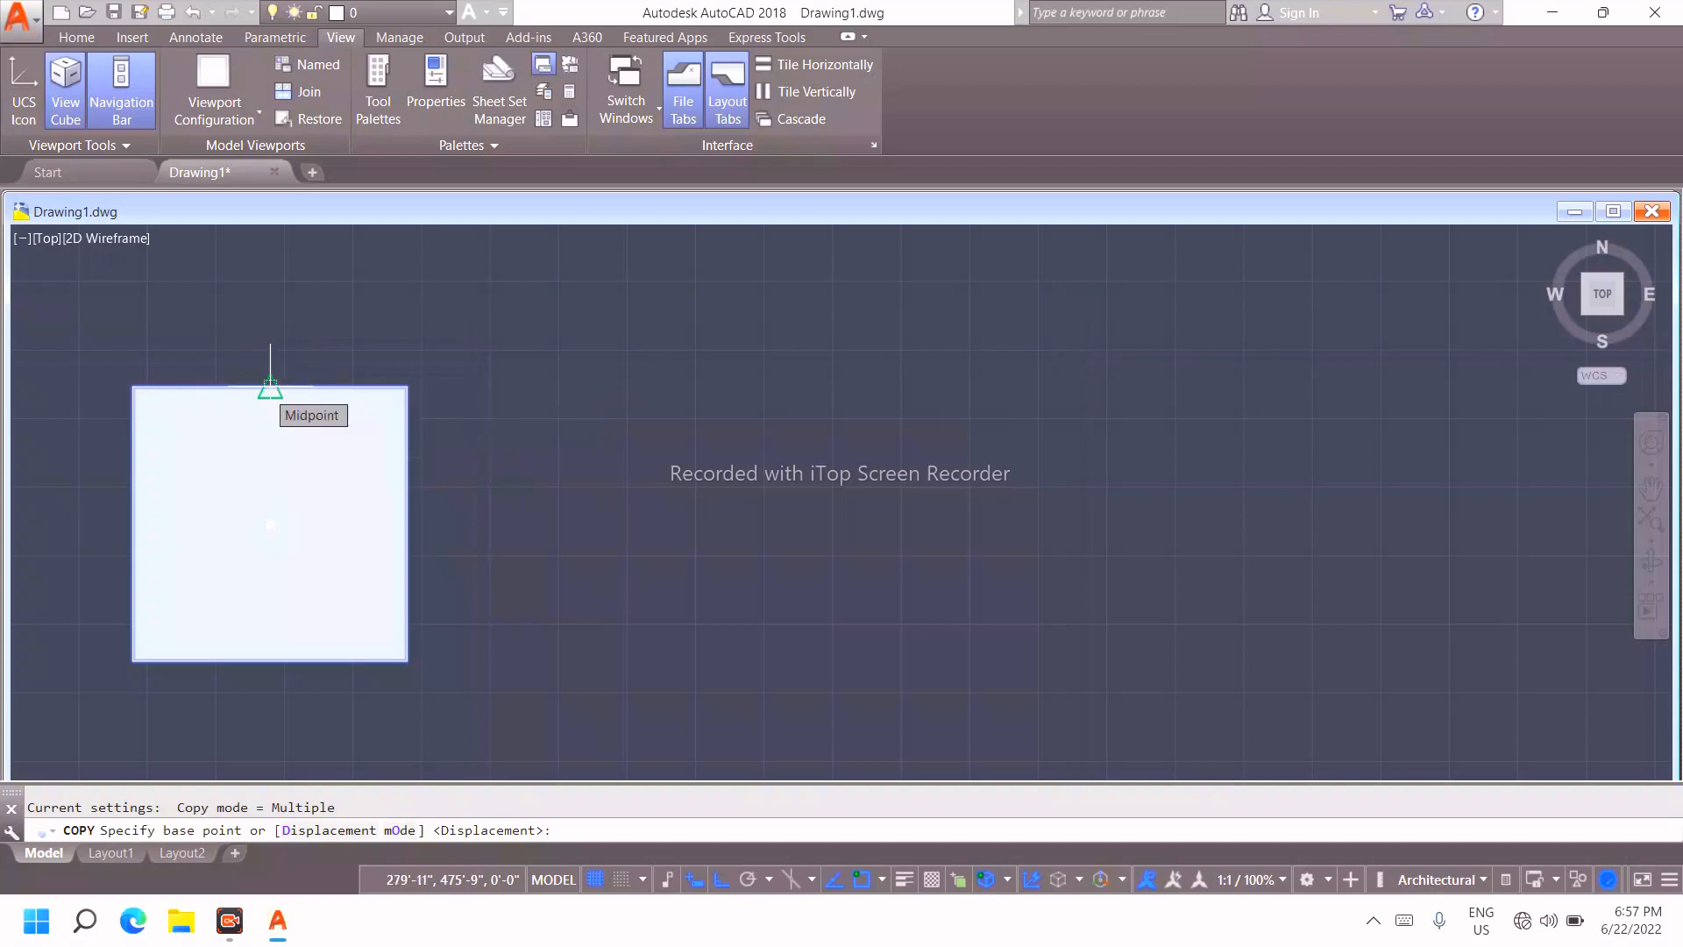
left_click(270, 386)
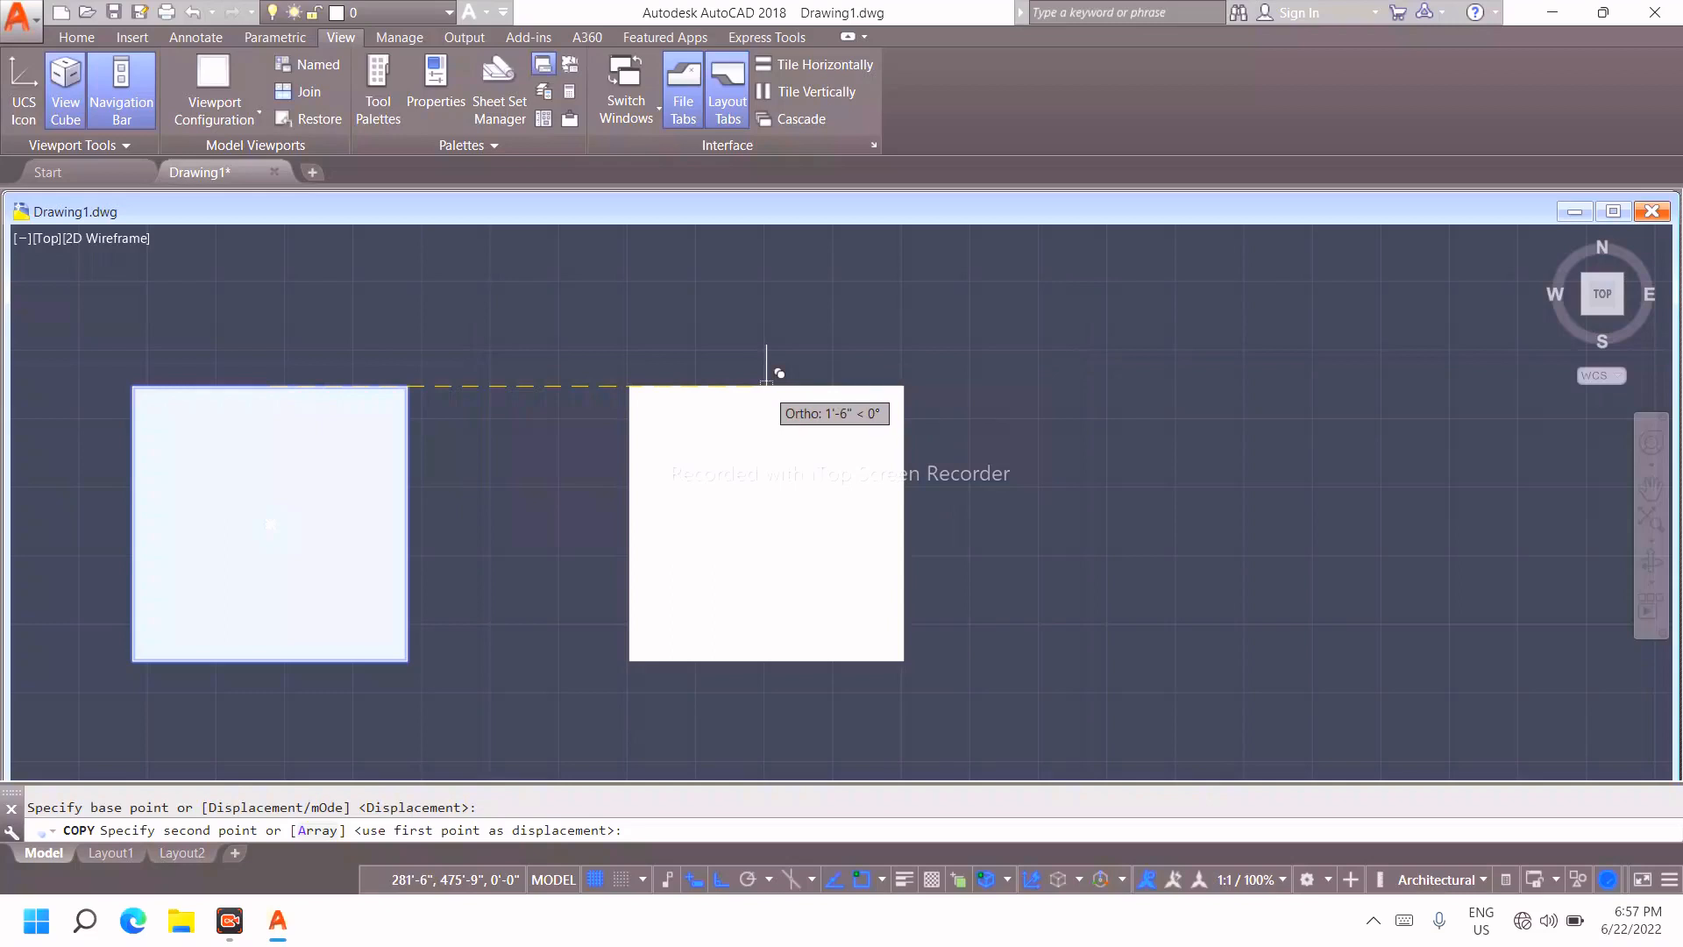
type("13")
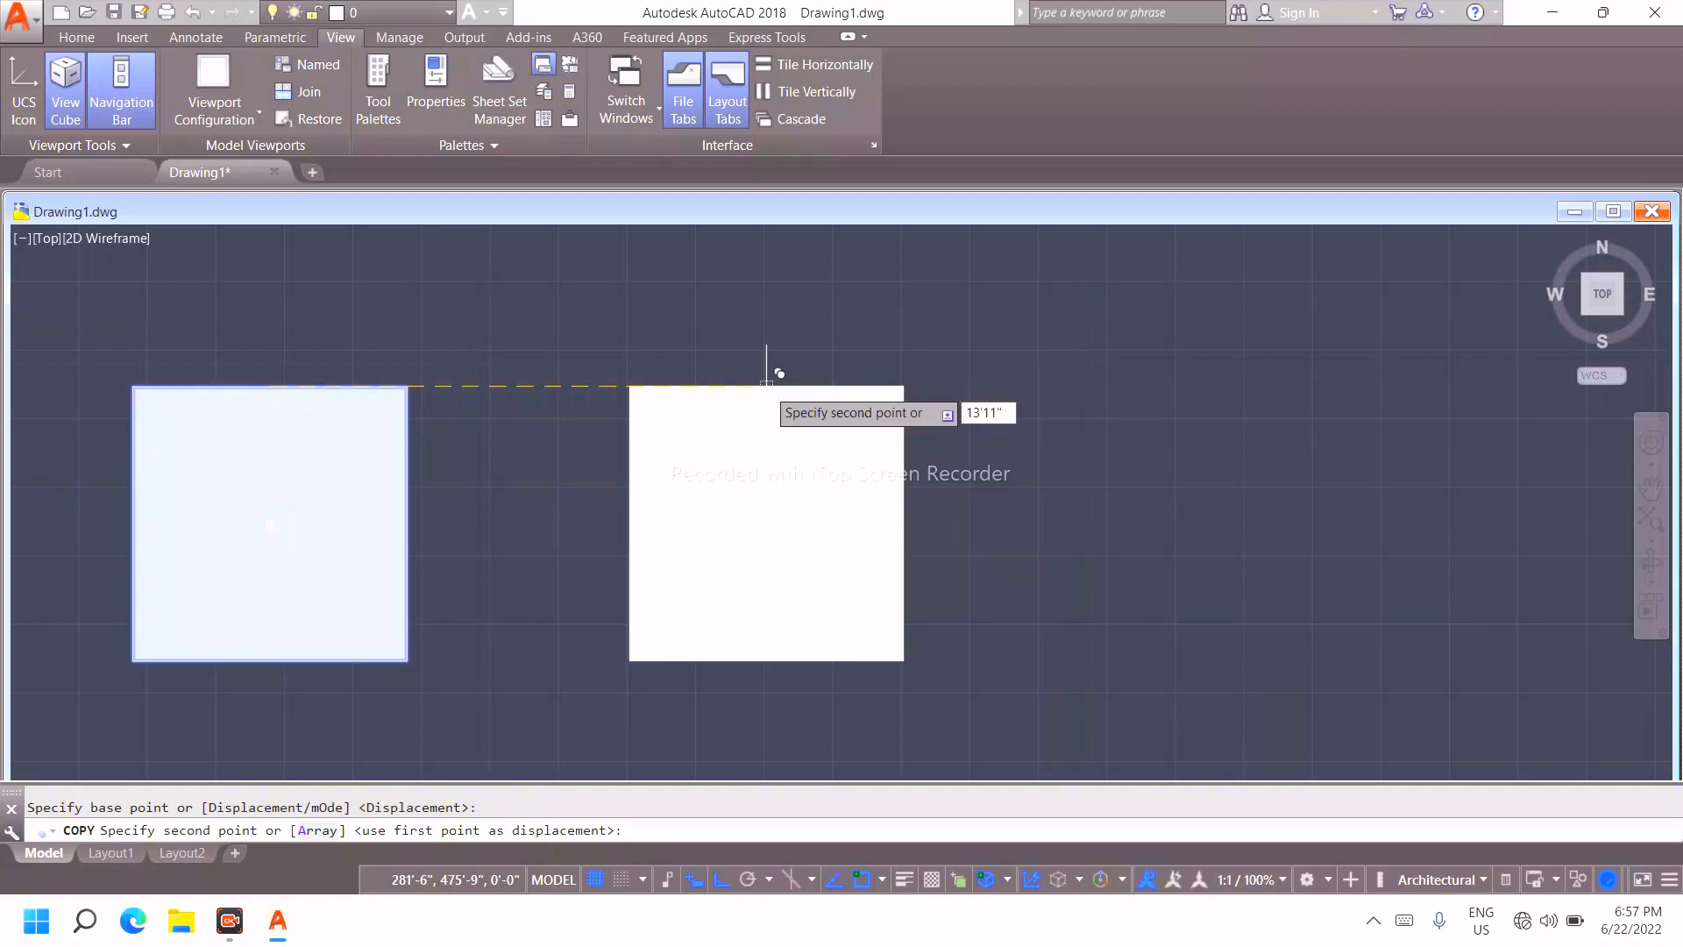
type("'11\"")
key("Return")
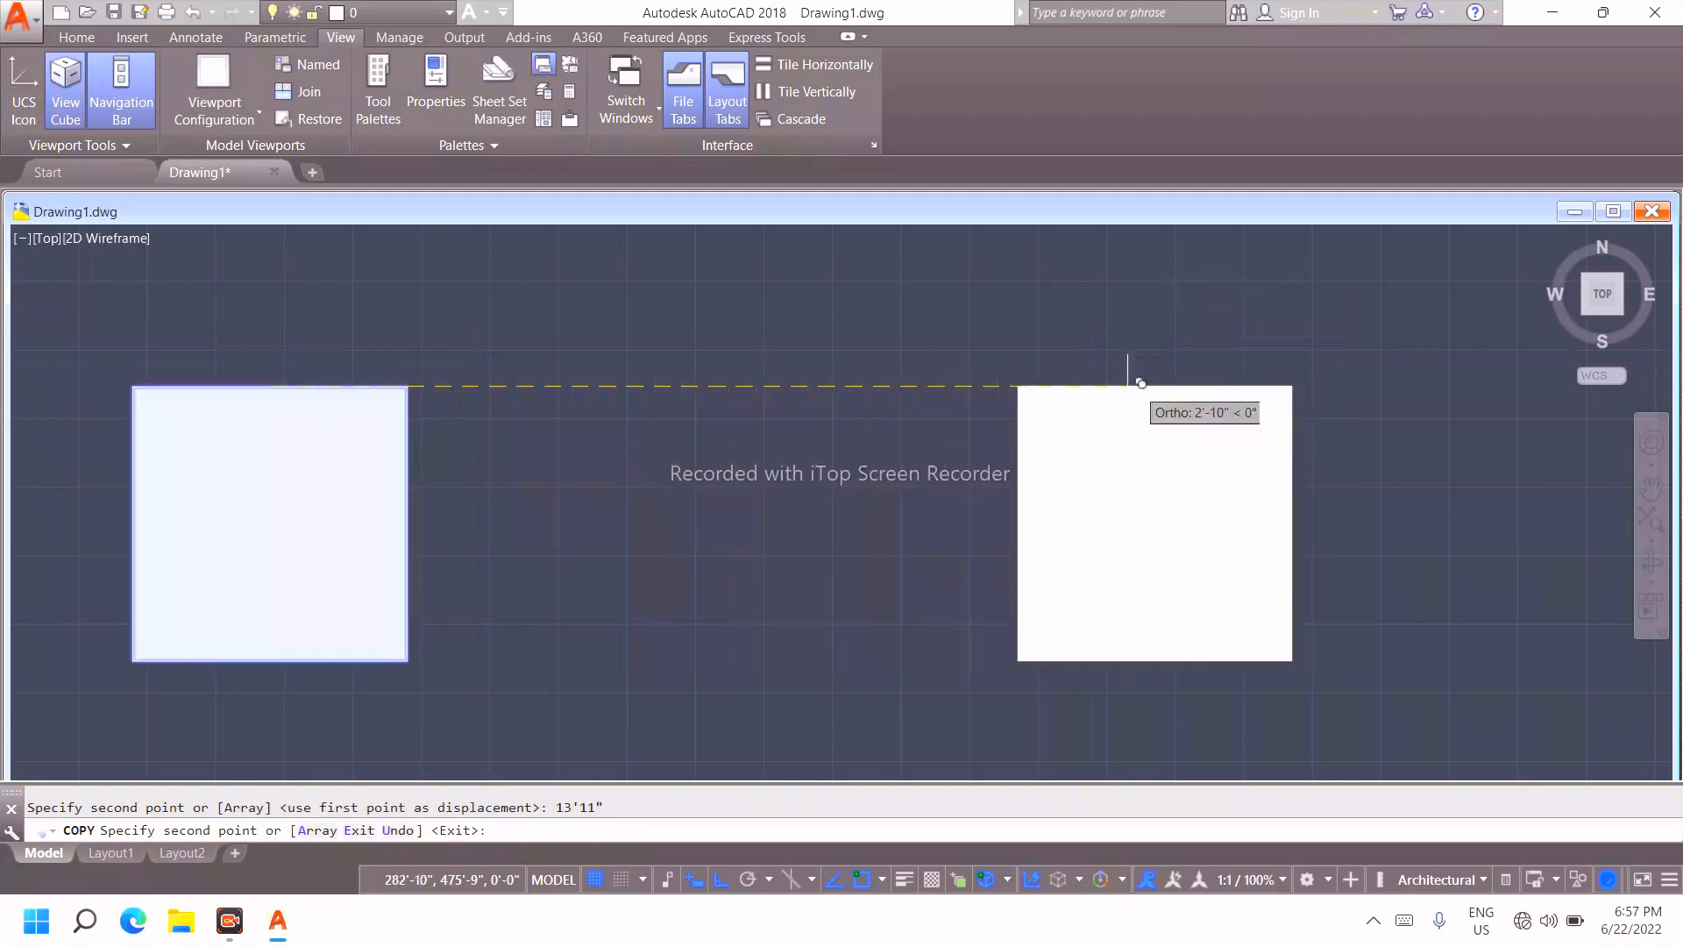
scroll(1140, 383, "down", 5)
key("Escape")
Copy the right-hand filled column 13' horizontally to the right, using its top edge's midpoint as base point
scroll(1127, 432, "down", 4)
scroll(1146, 436, "up", 3)
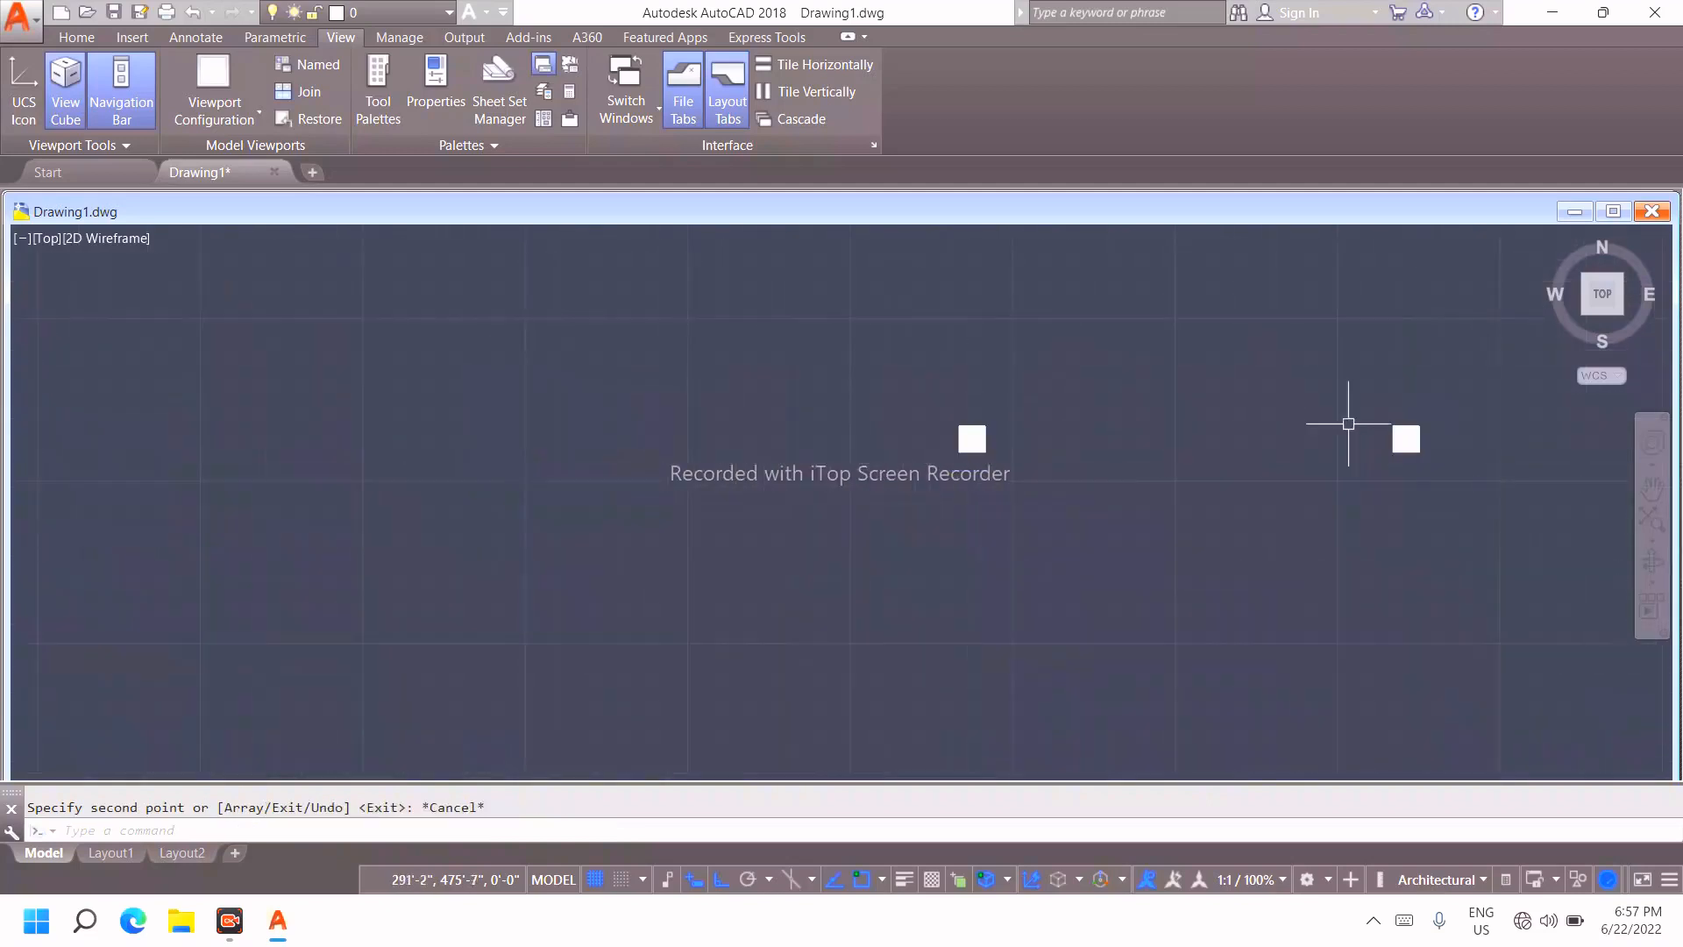
scroll(1355, 424, "up", 2)
middle_click_drag(1364, 424, 1048, 466)
scroll(1049, 456, "down", 4)
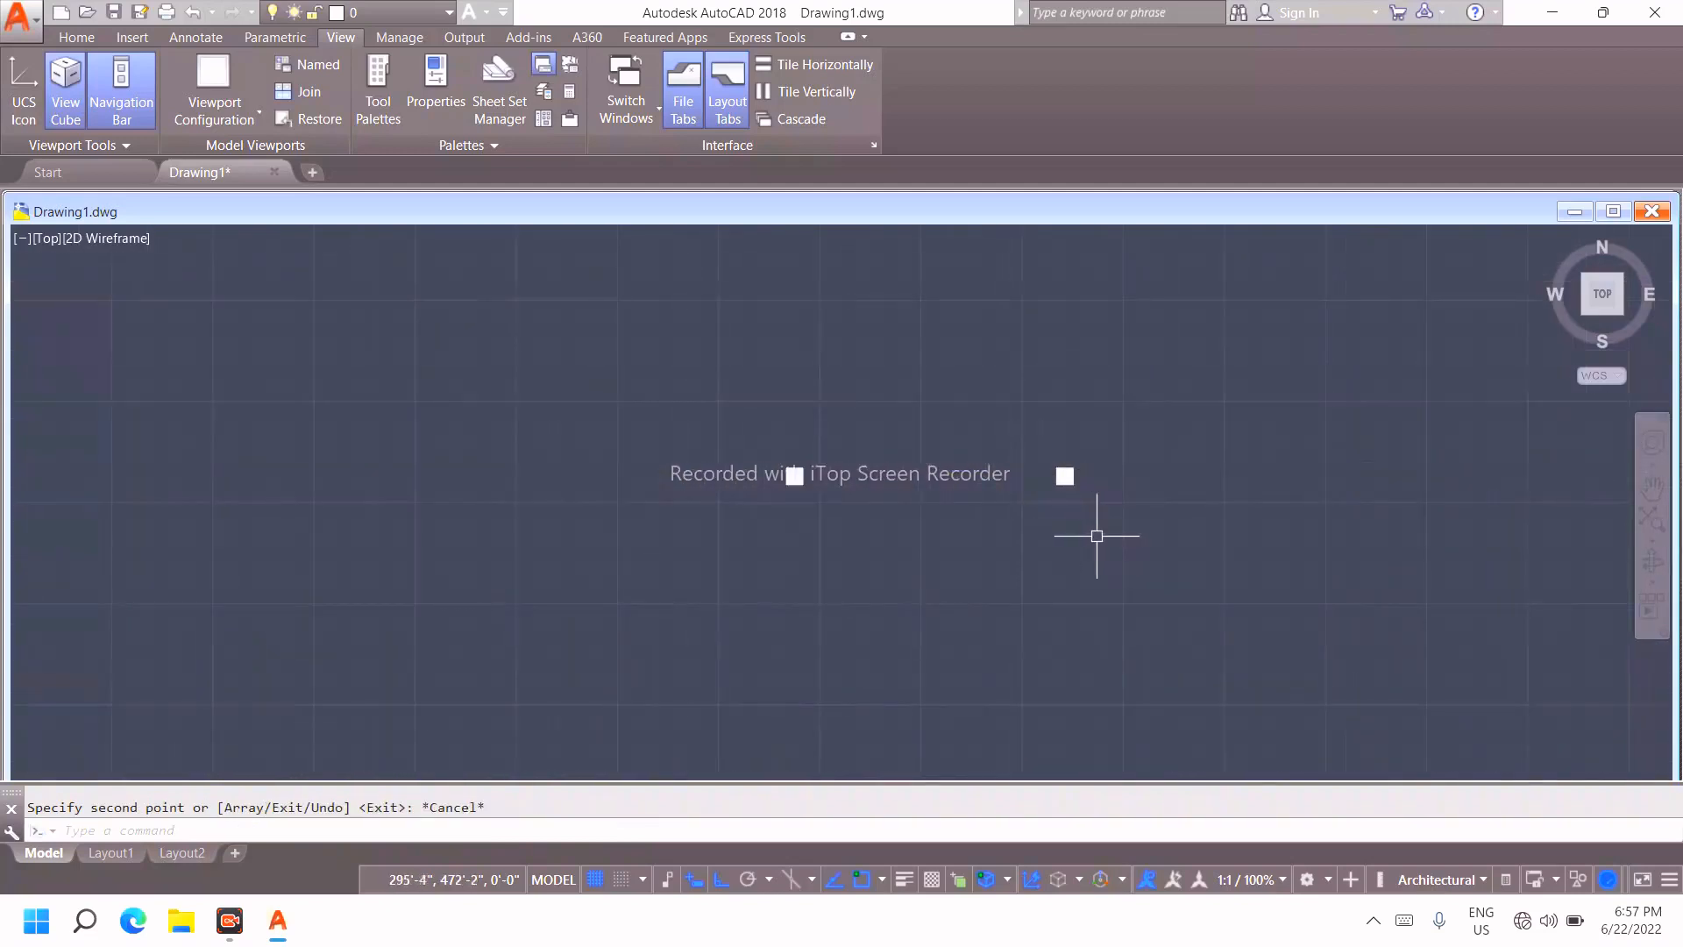
left_click(1126, 541)
left_click(999, 417)
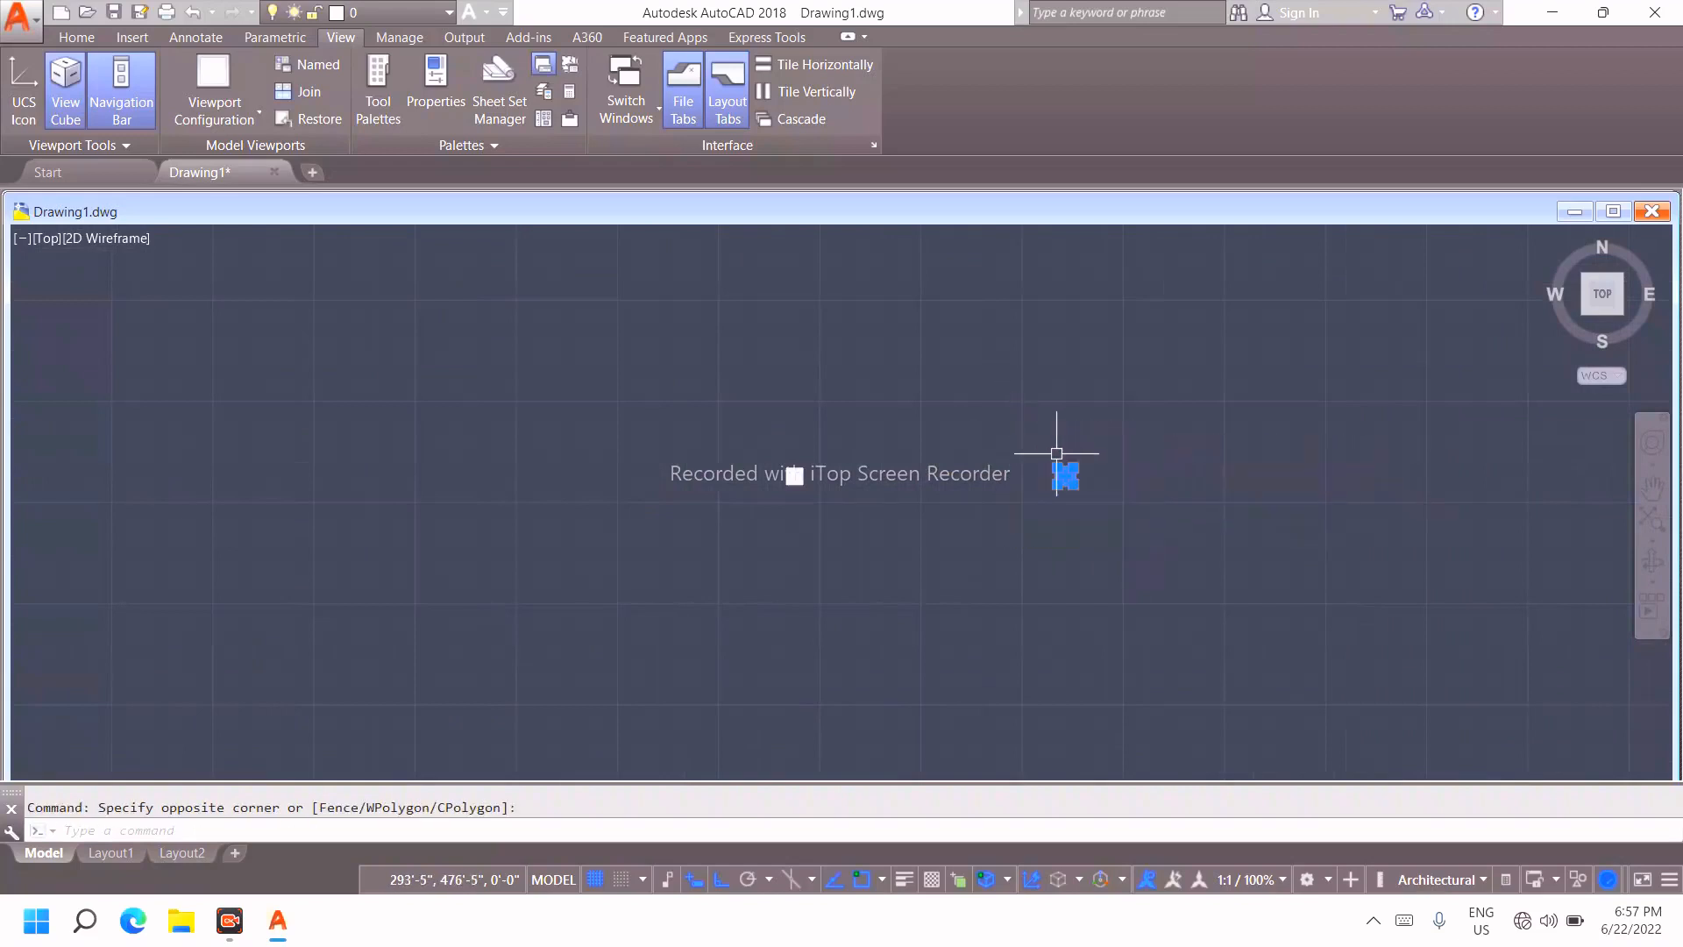
type("co")
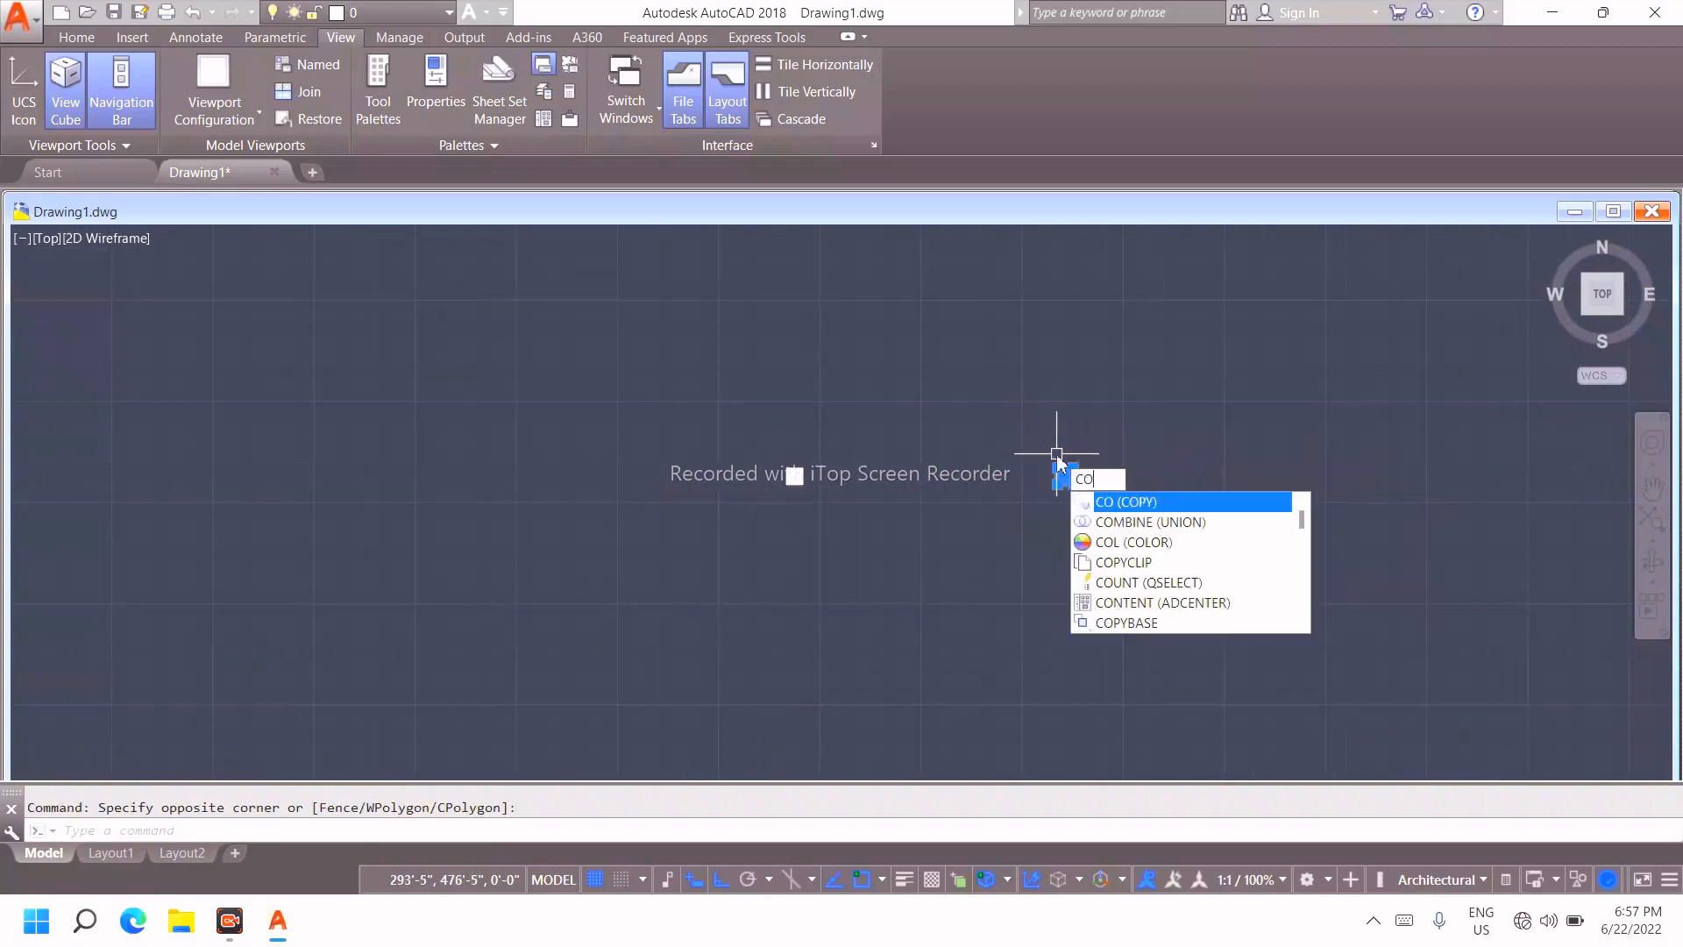
key("Return")
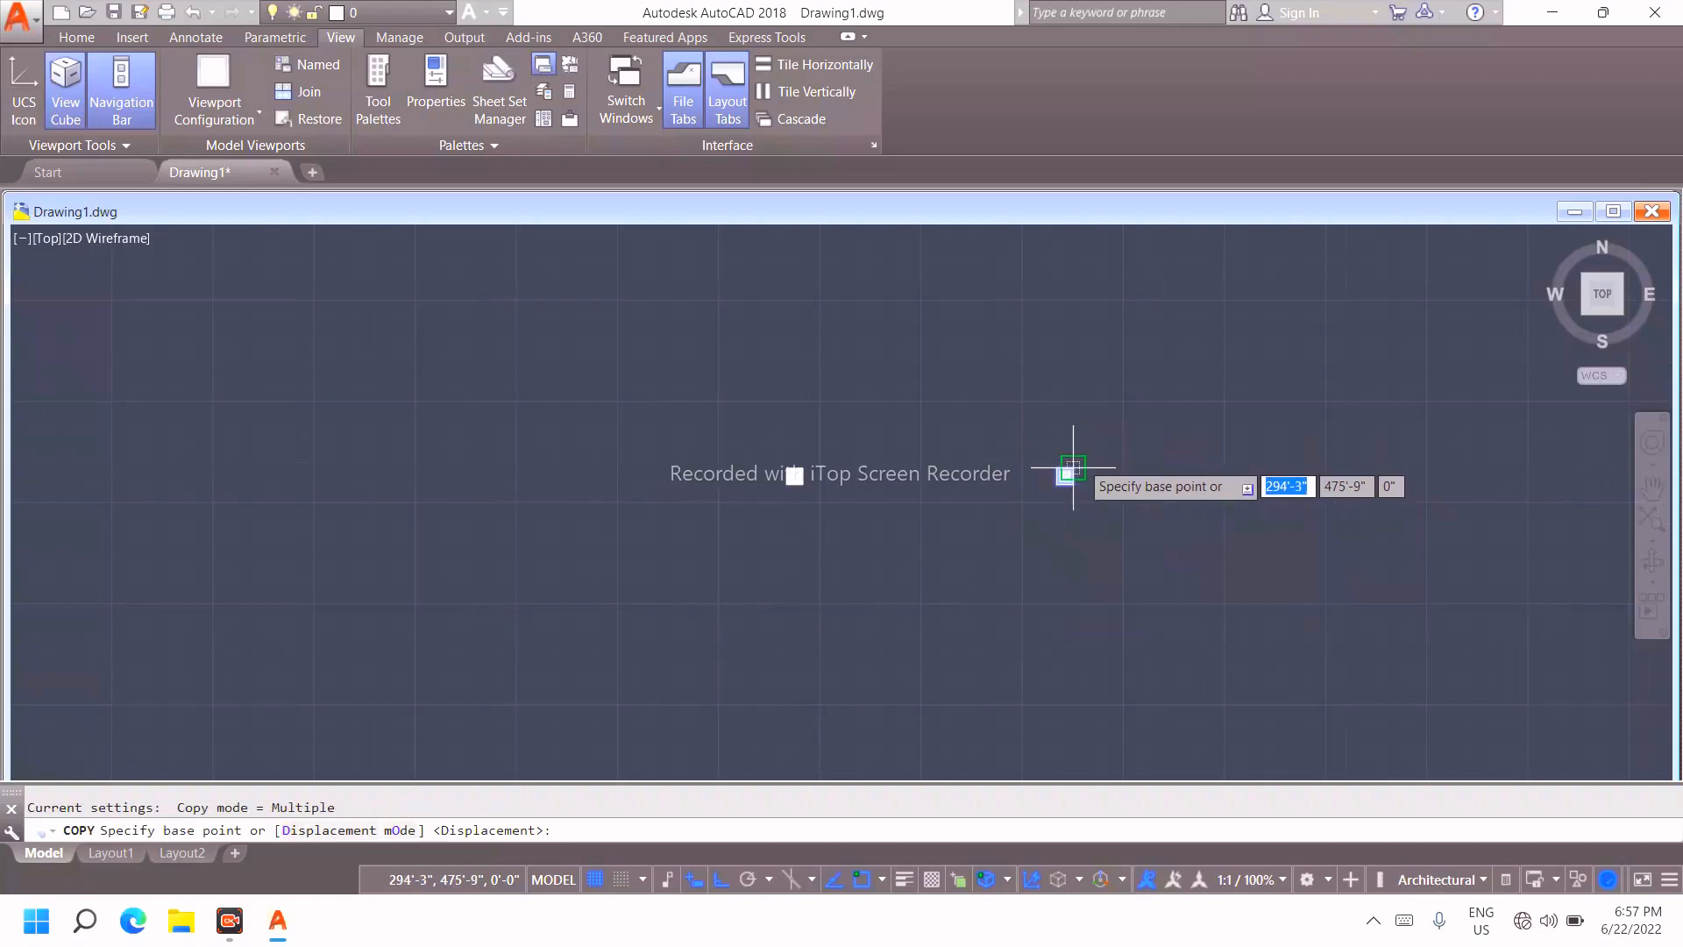
scroll(1080, 462, "up", 5)
scroll(872, 529, "down", 4)
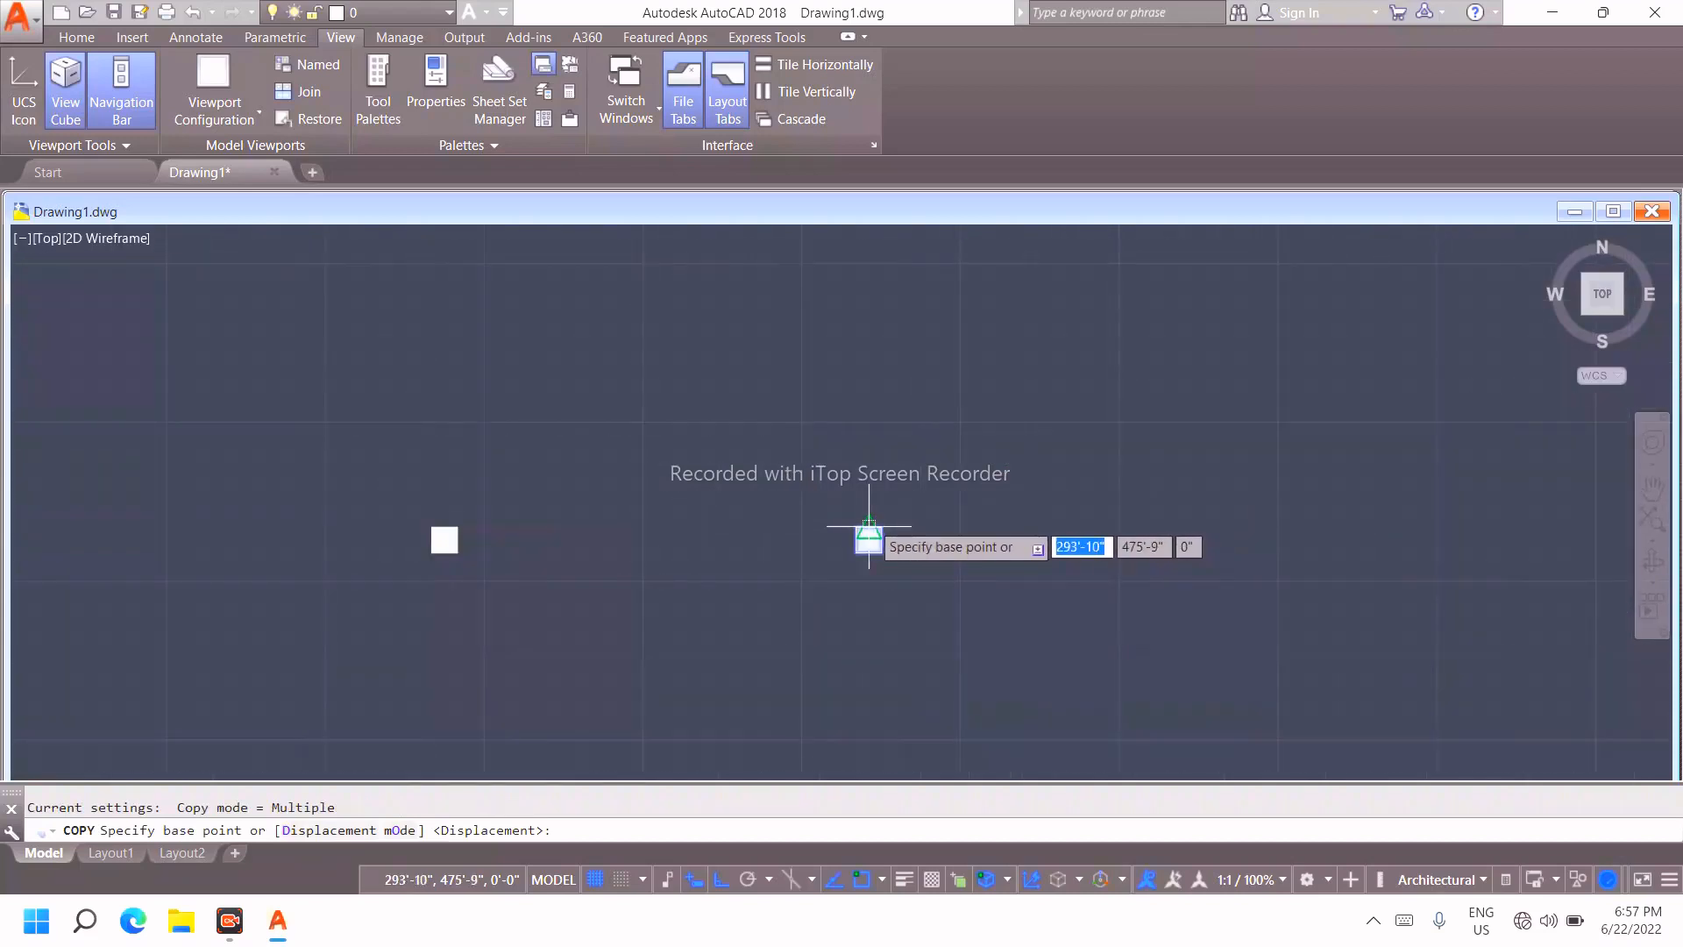
left_click(869, 525)
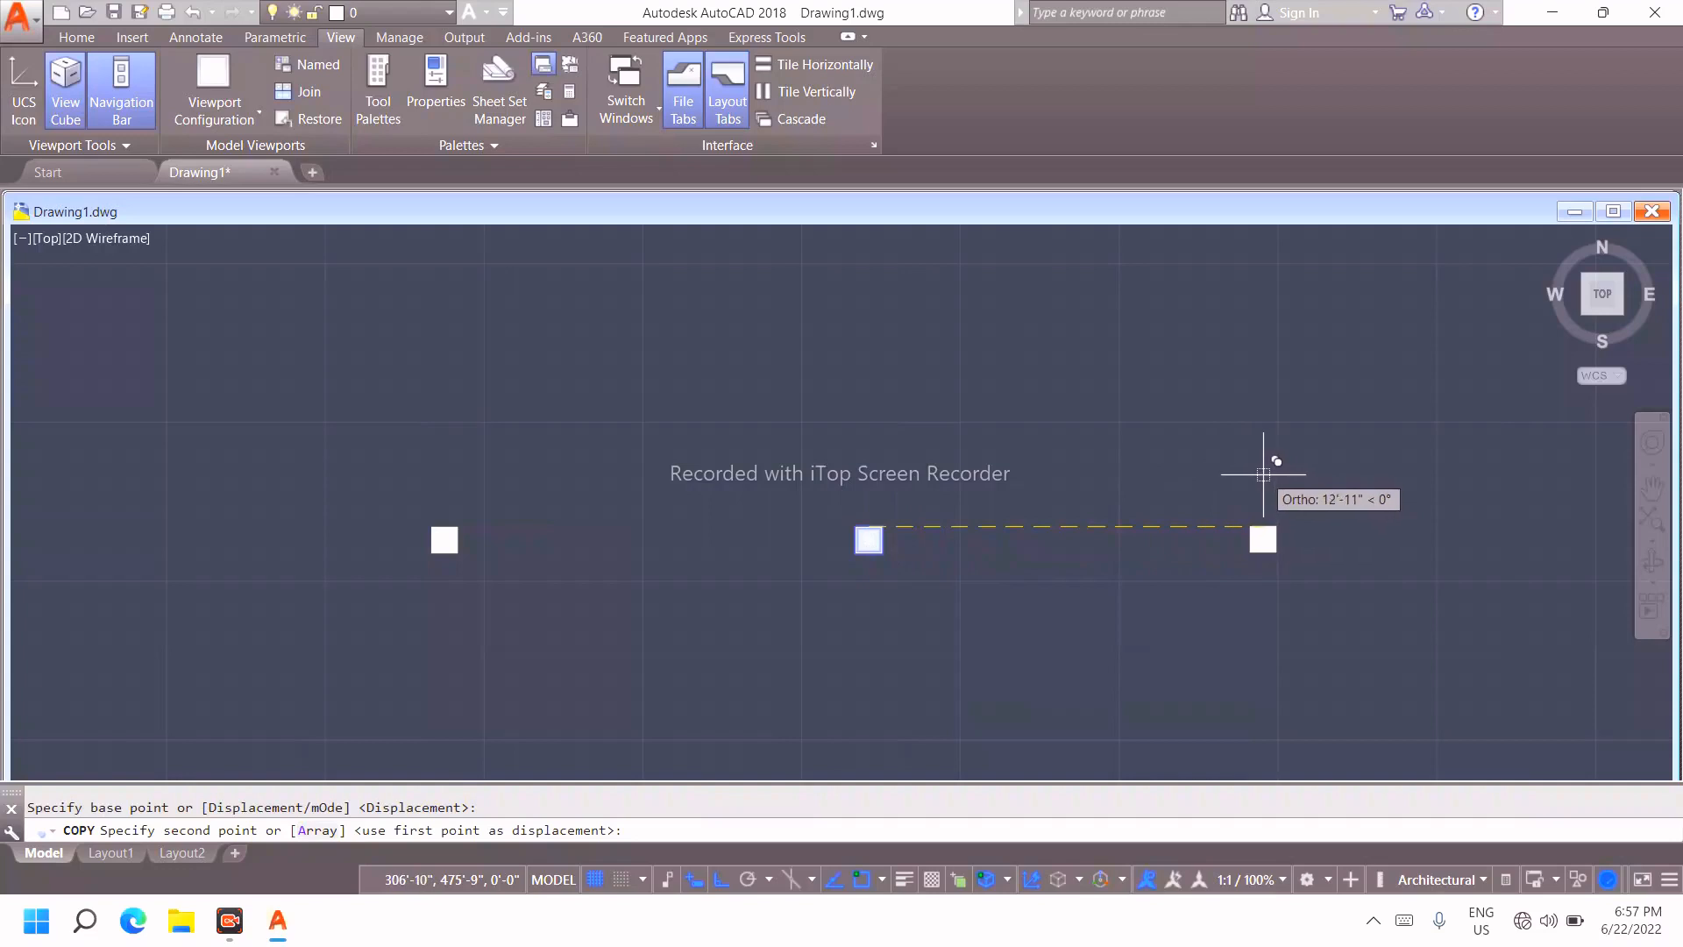
type("1'3")
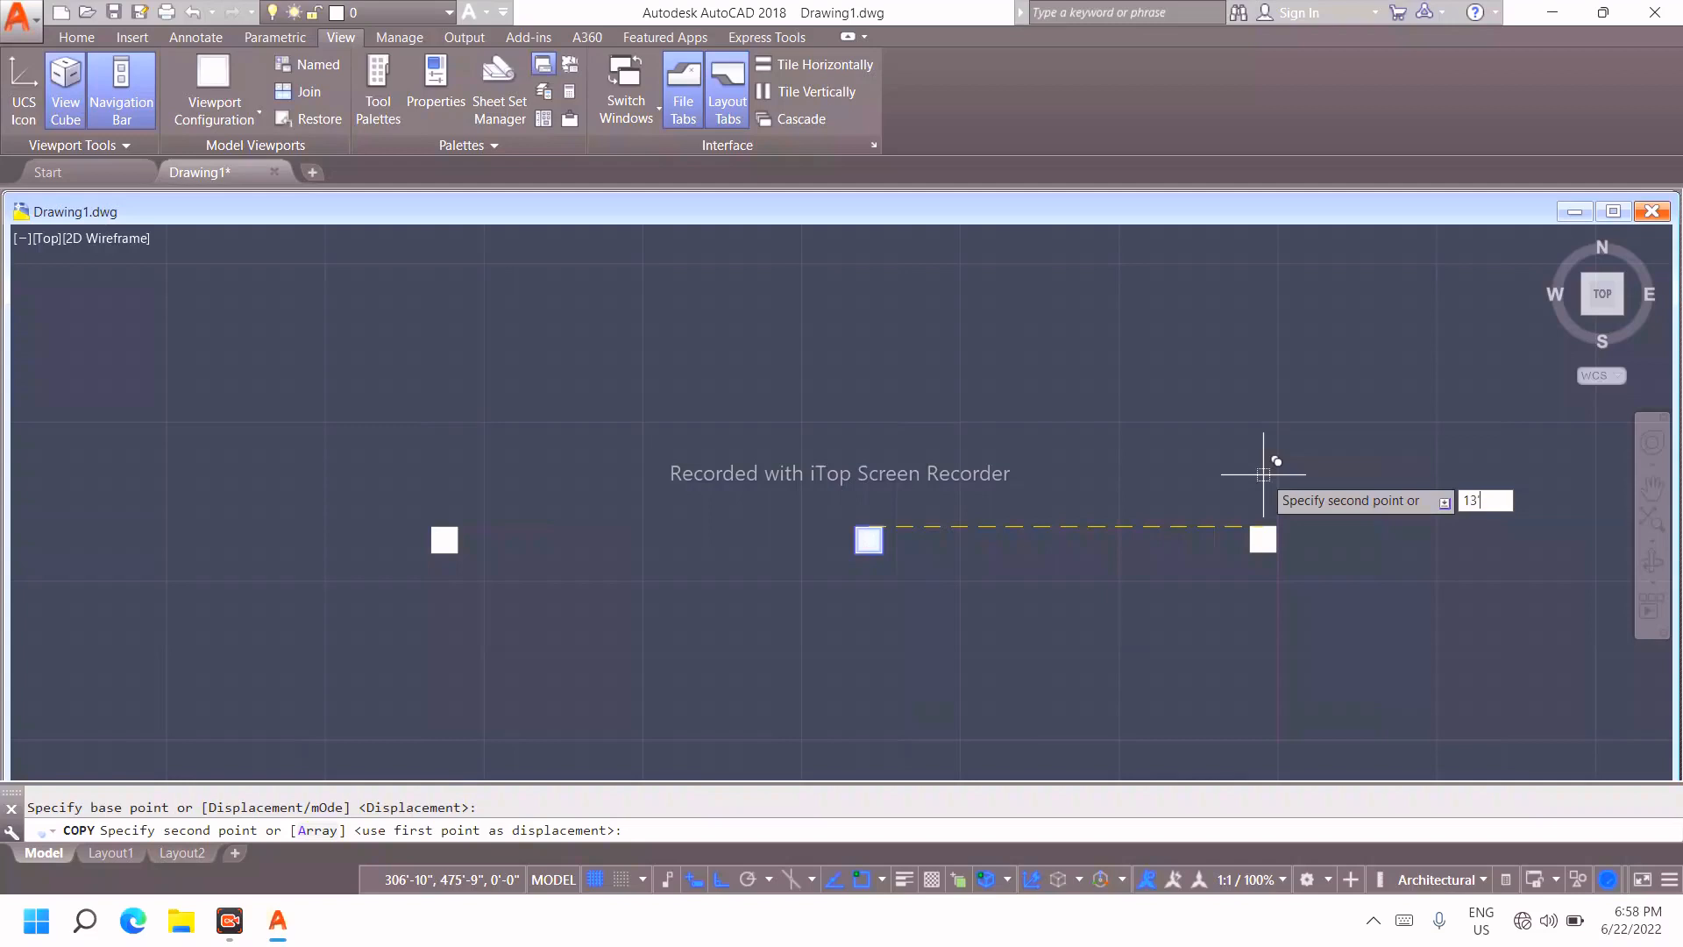
key("Return")
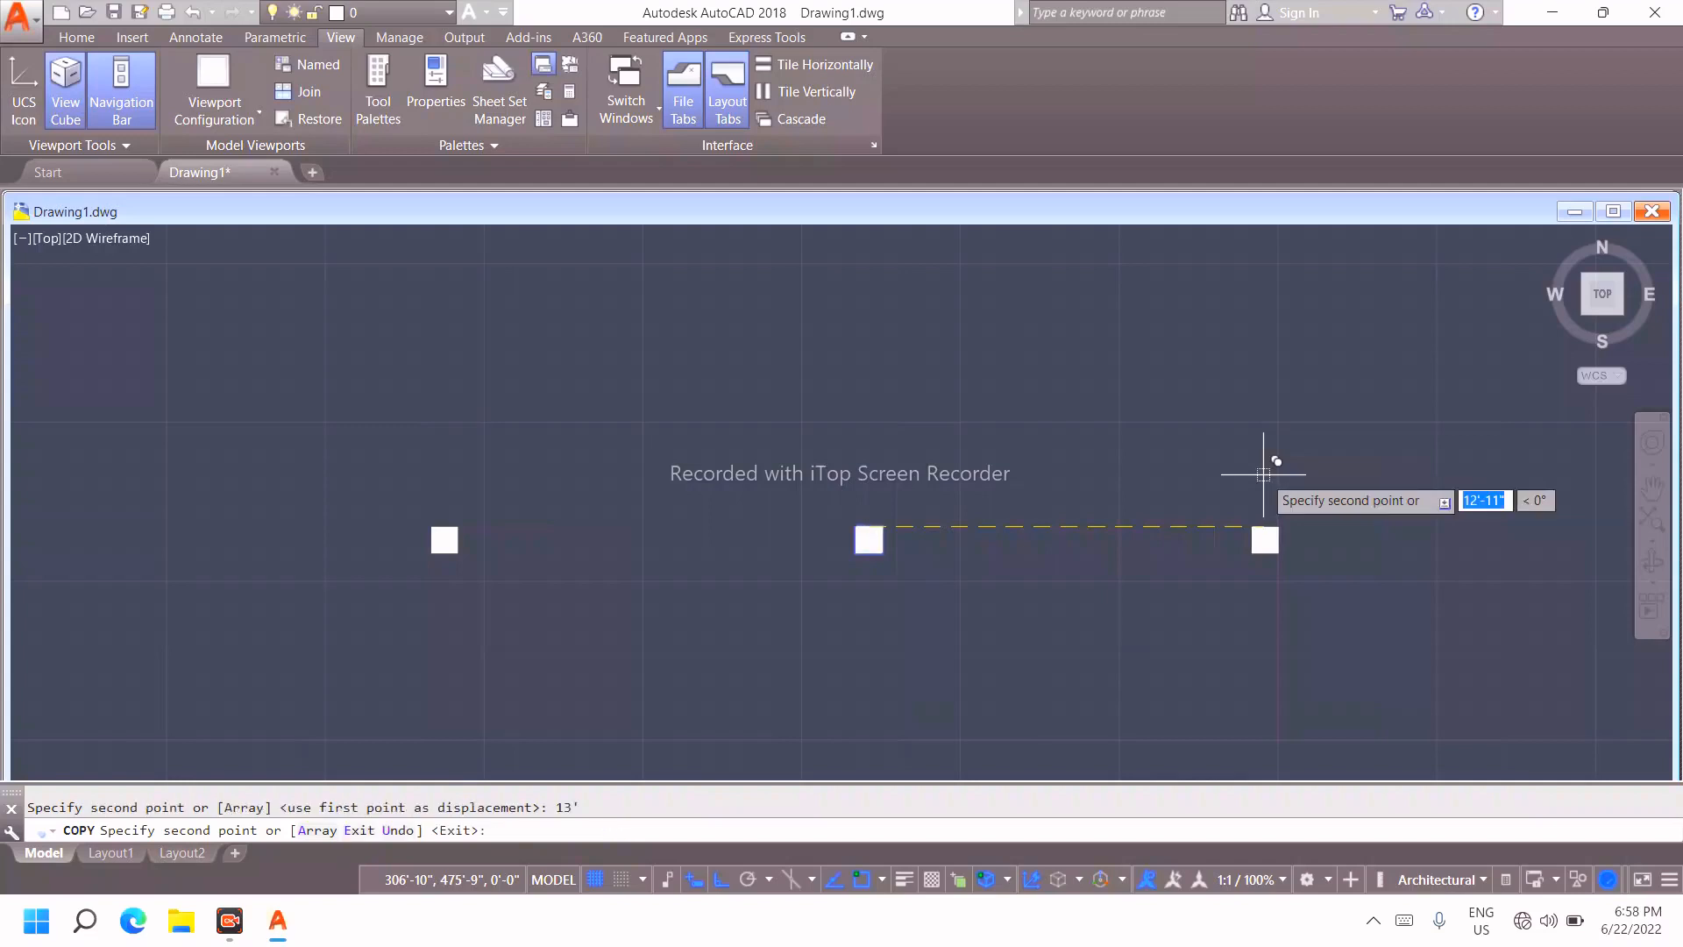
key("Escape")
Copy the row of three columns 13'4" straight down, using the leftmost column's left edge midpoint as base point
scroll(1264, 475, "down", 2)
scroll(1264, 500, "up", 2)
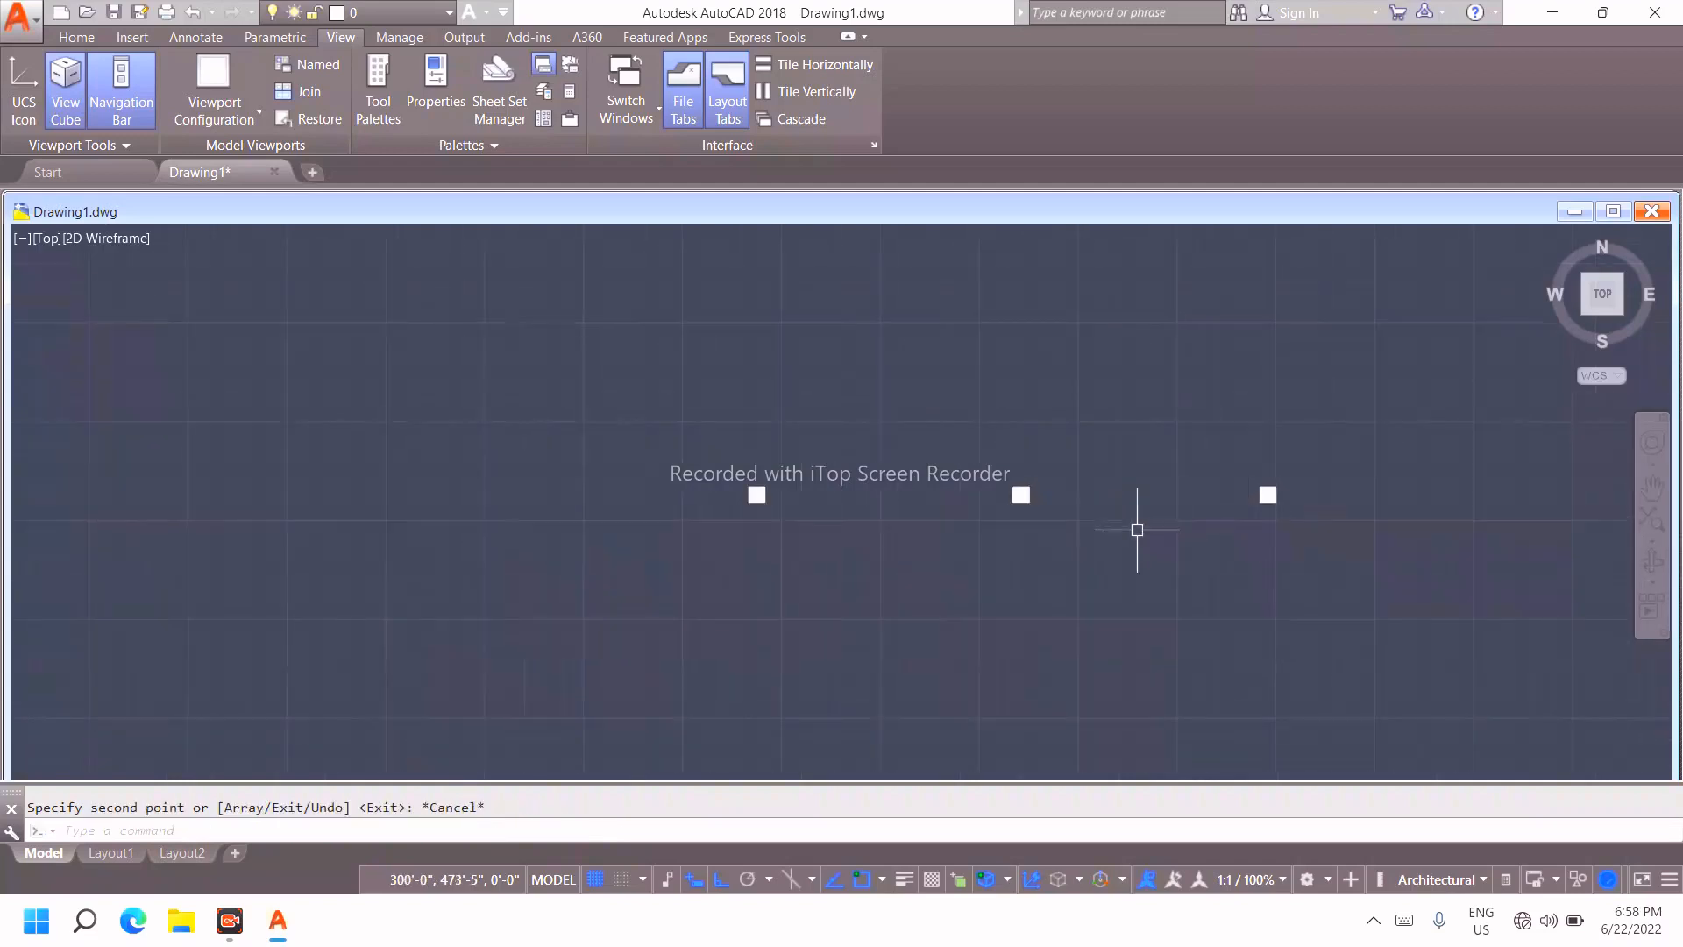
scroll(1138, 527, "down", 2)
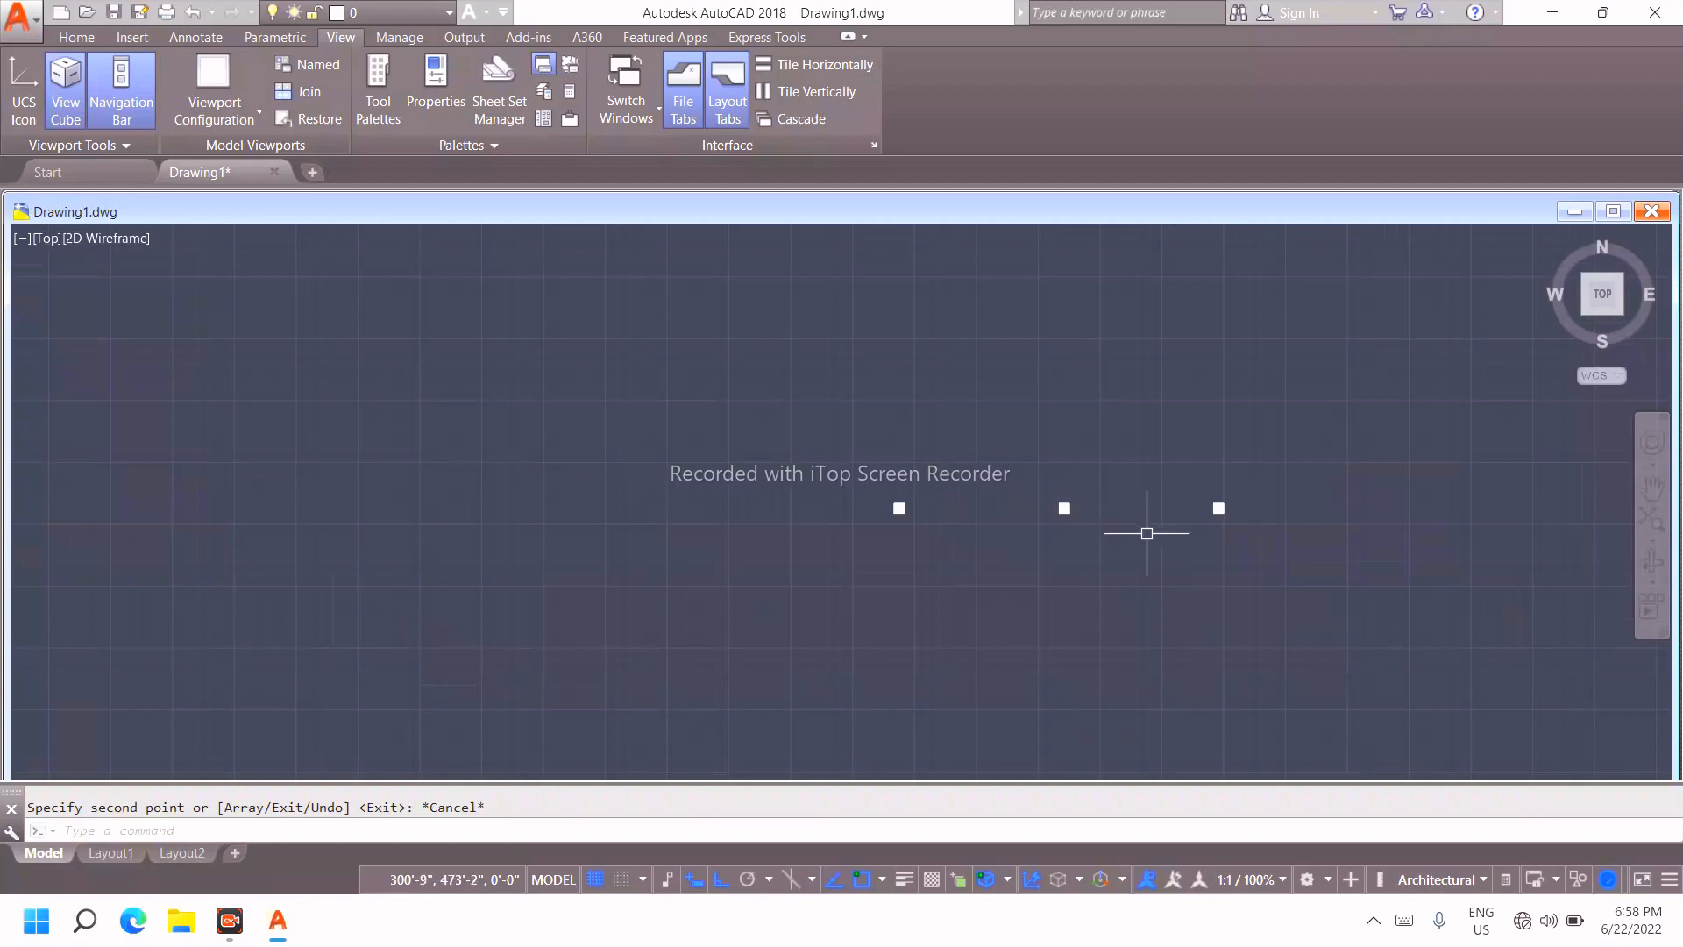
left_click(1293, 538)
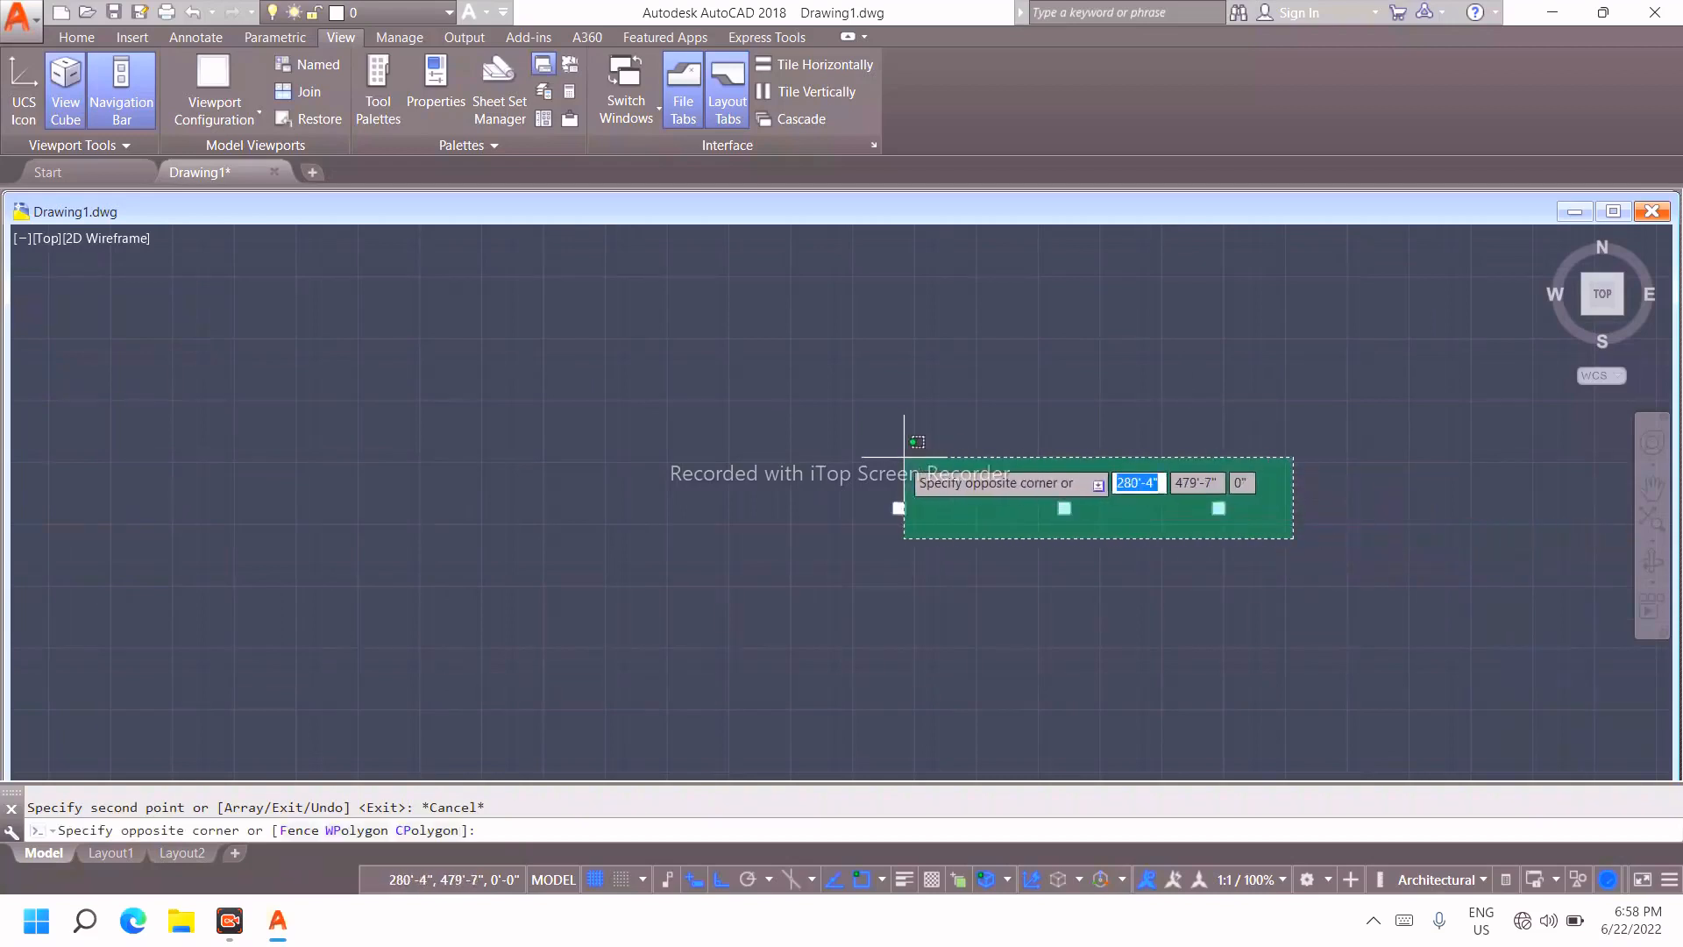
left_click(829, 453)
type("c")
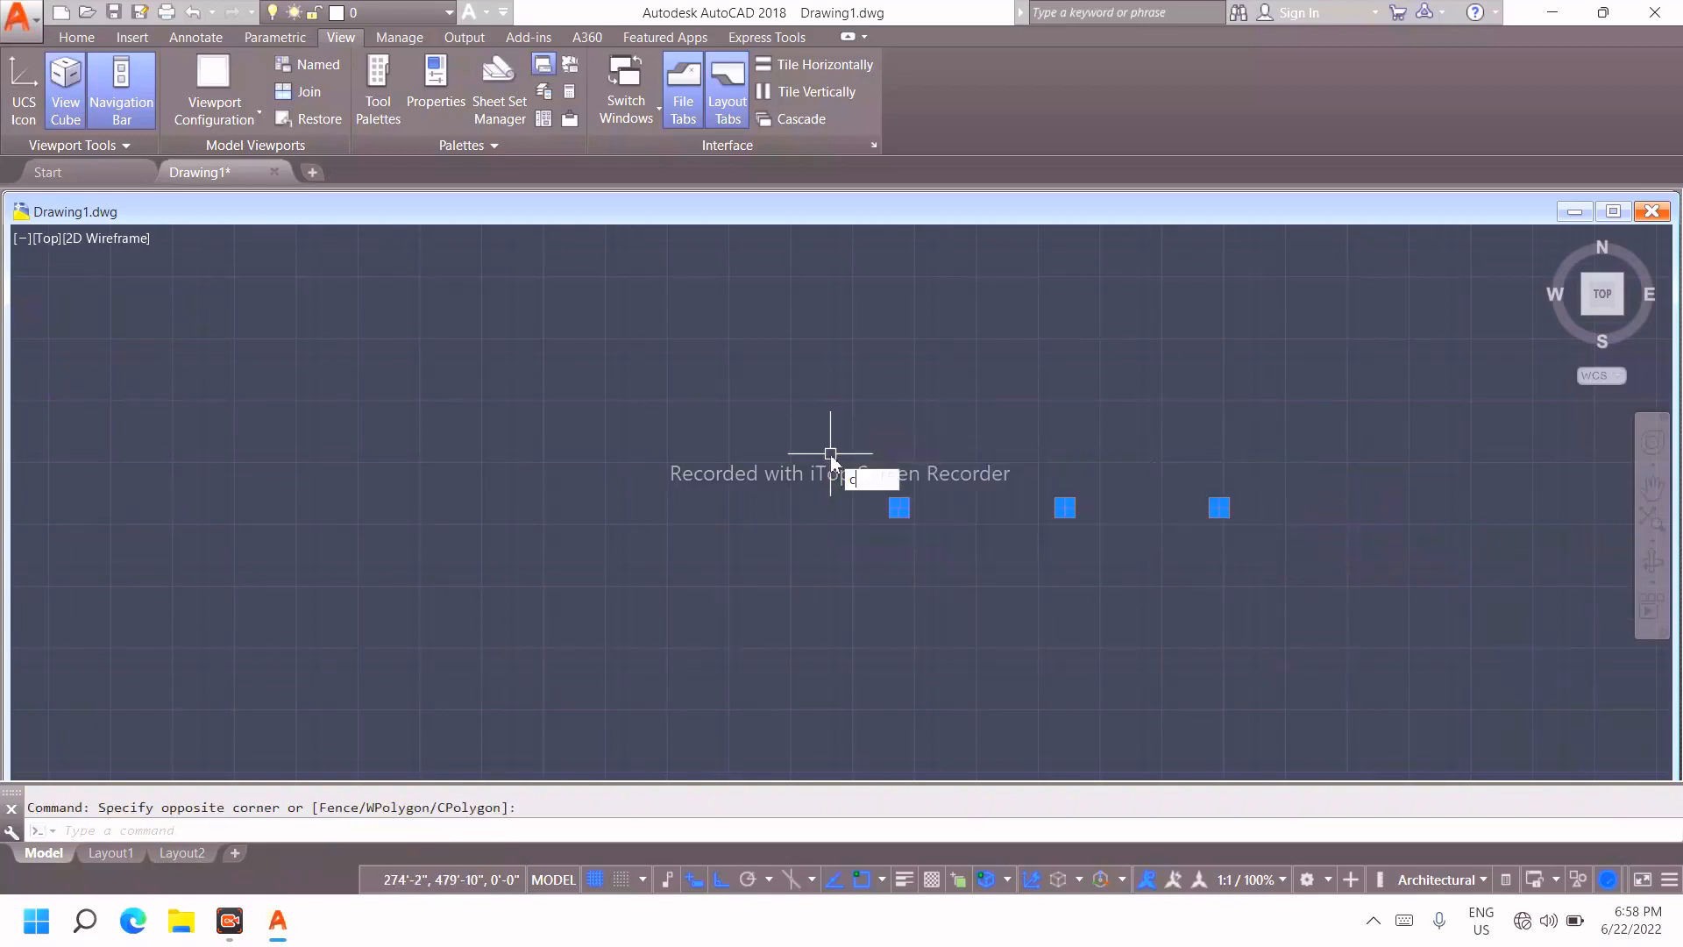
type("o")
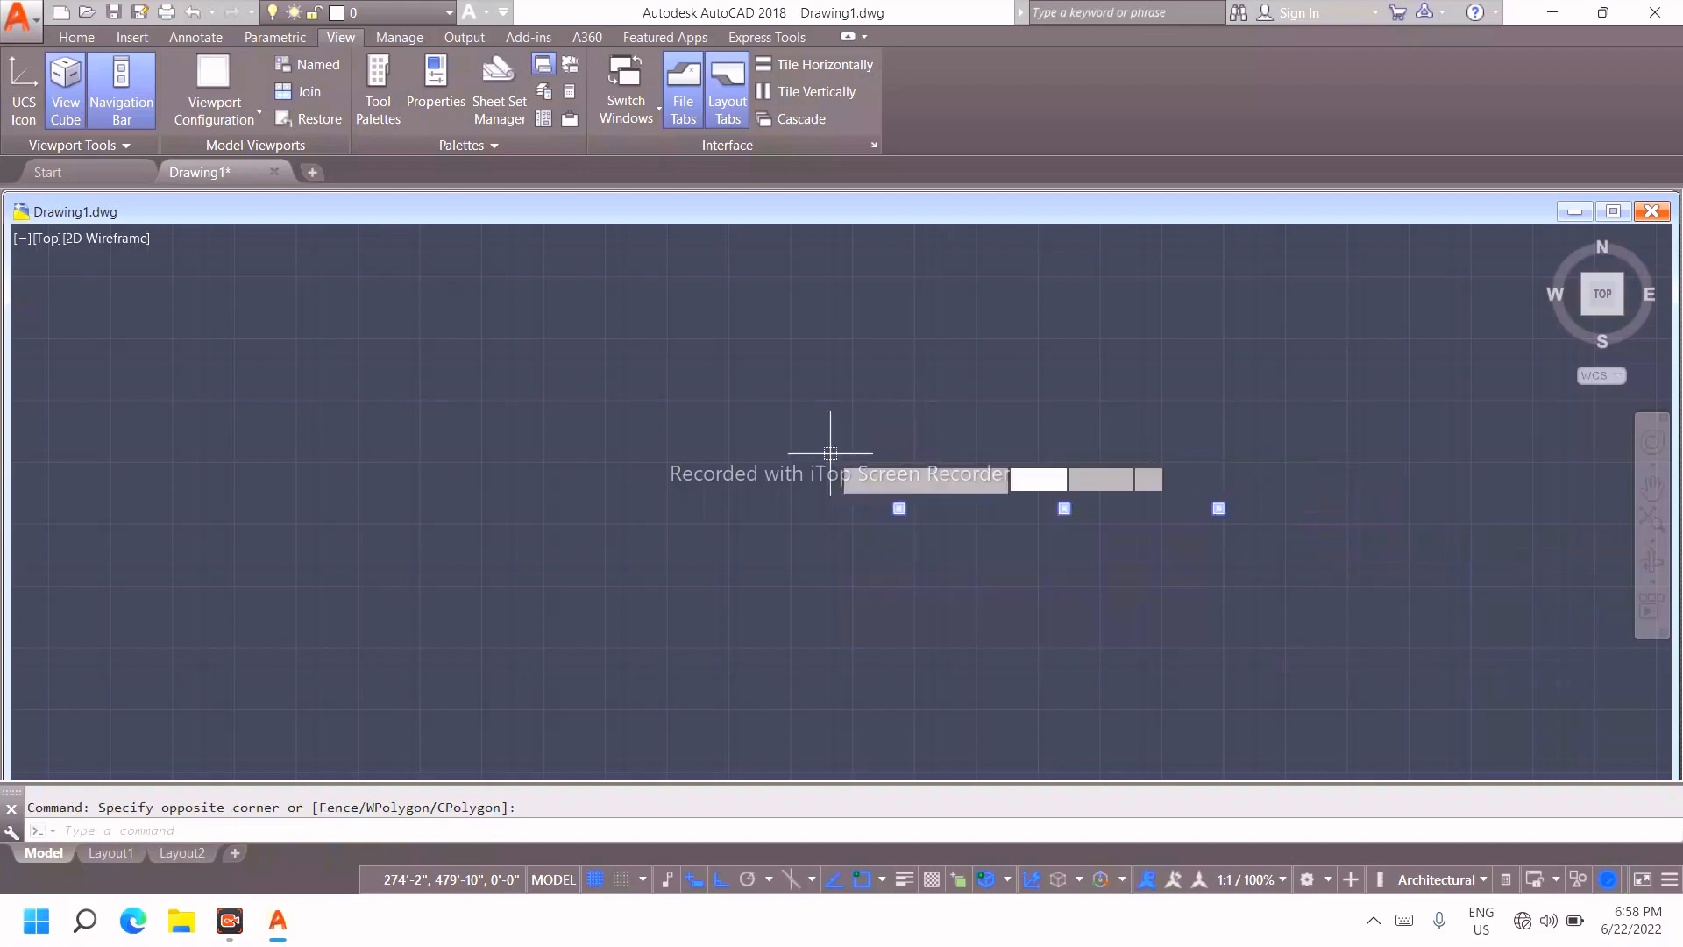
key("Return")
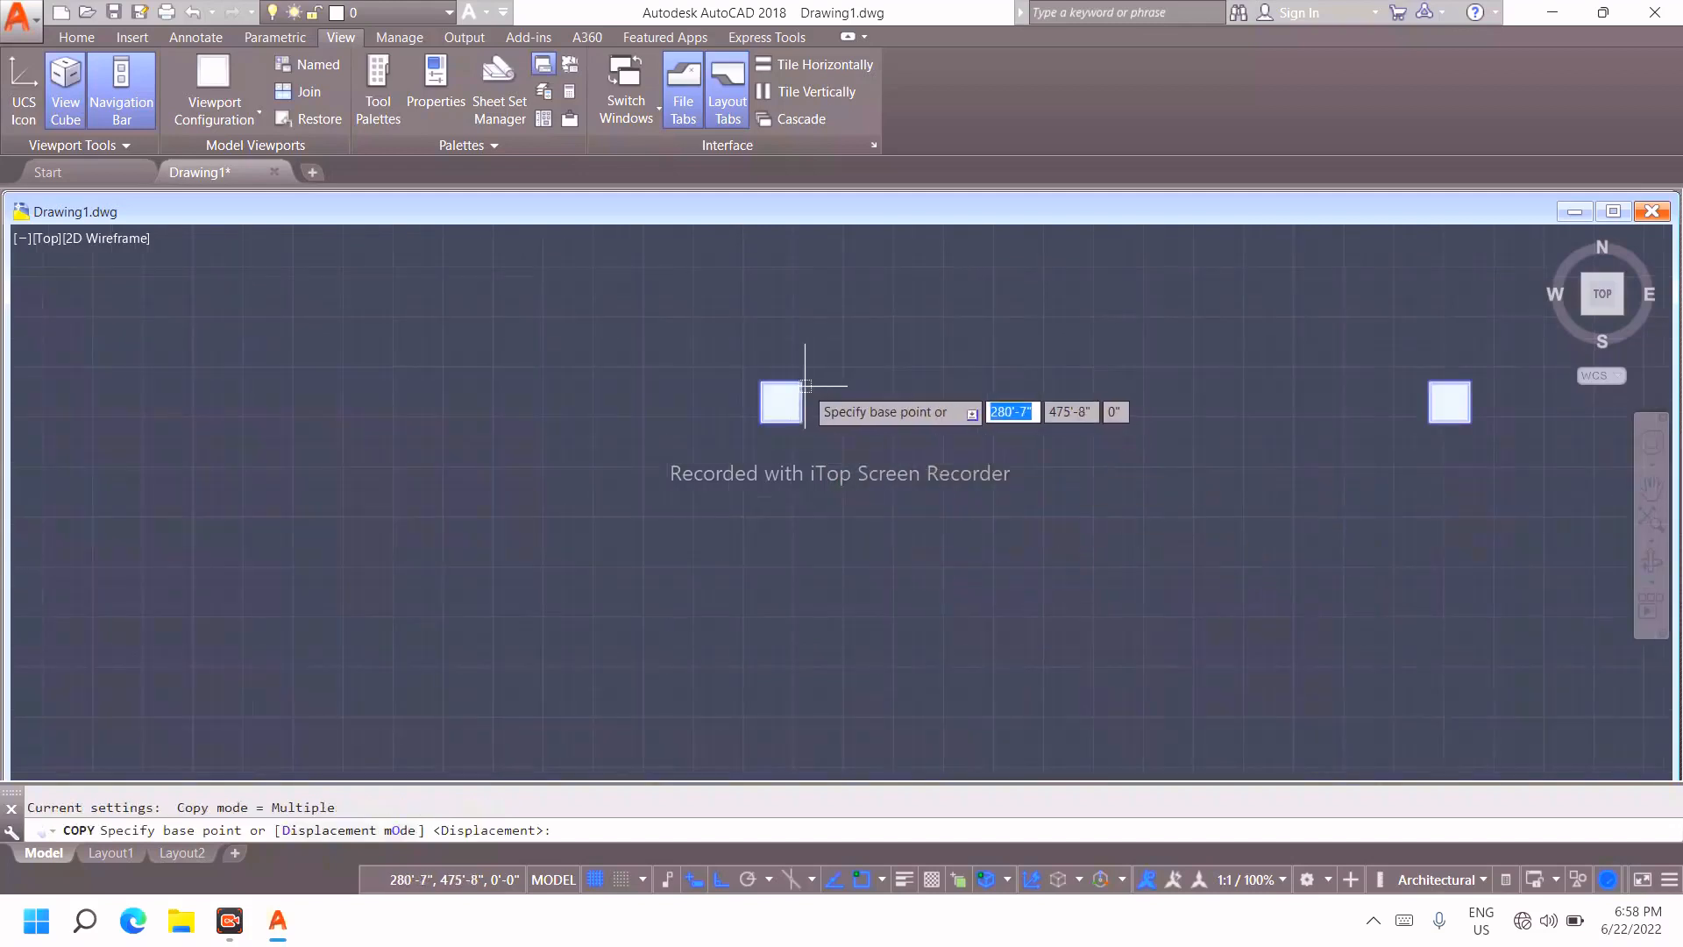
scroll(762, 399, "up", 5)
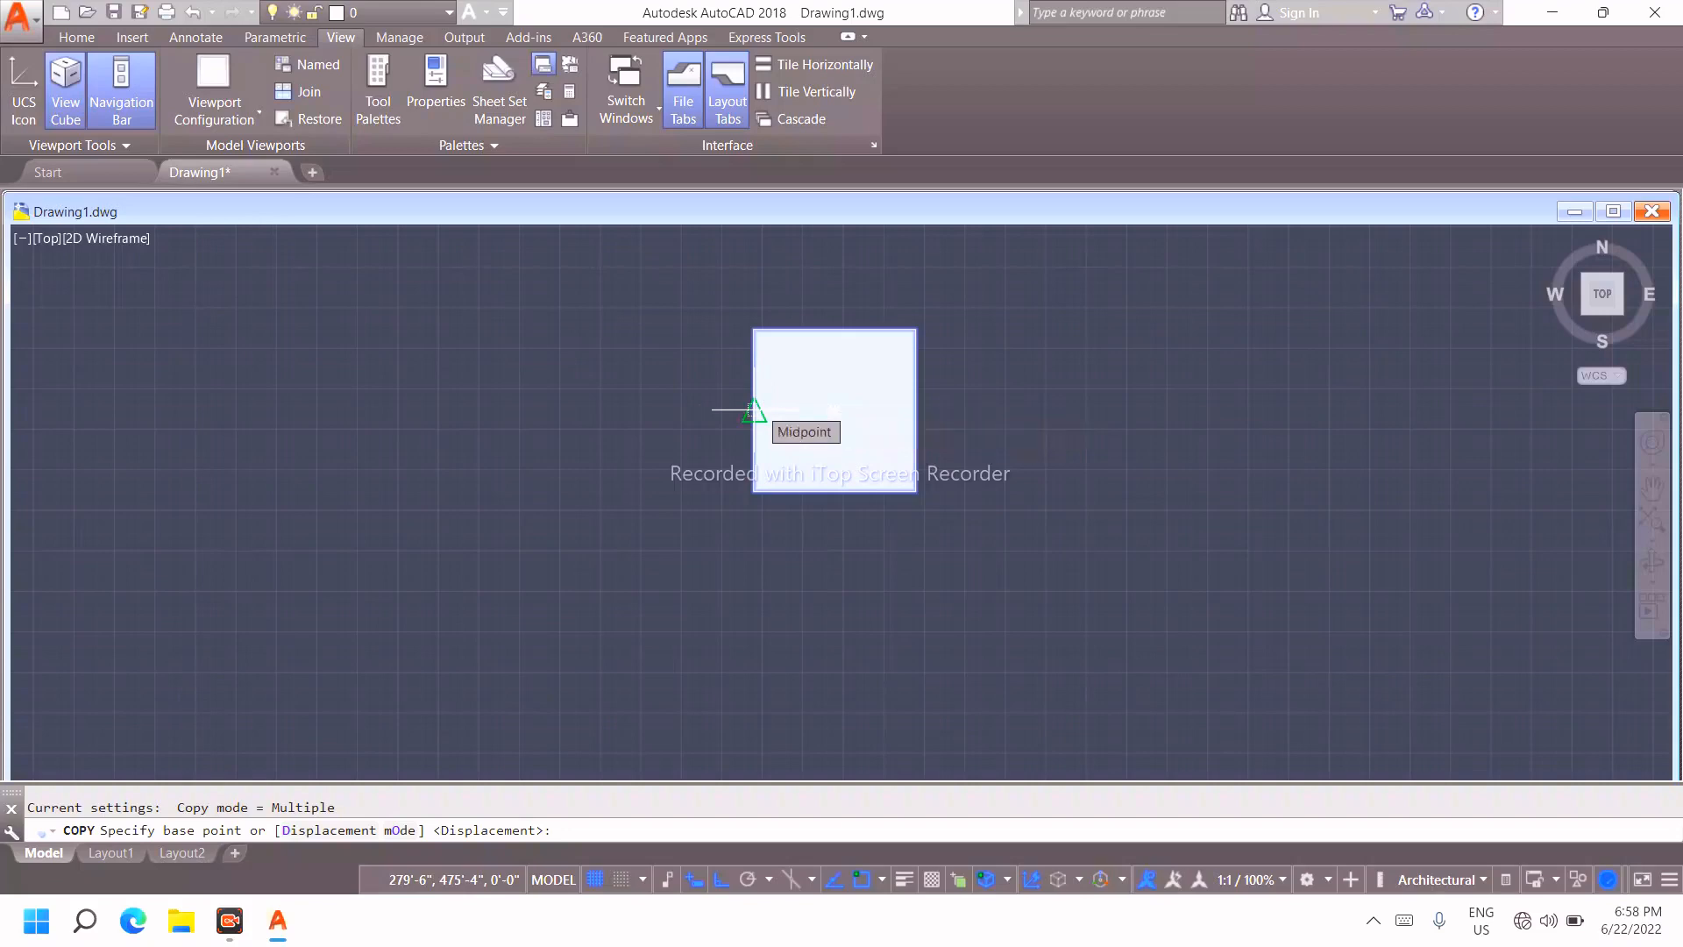
left_click(753, 409)
scroll(742, 595, "down", 5)
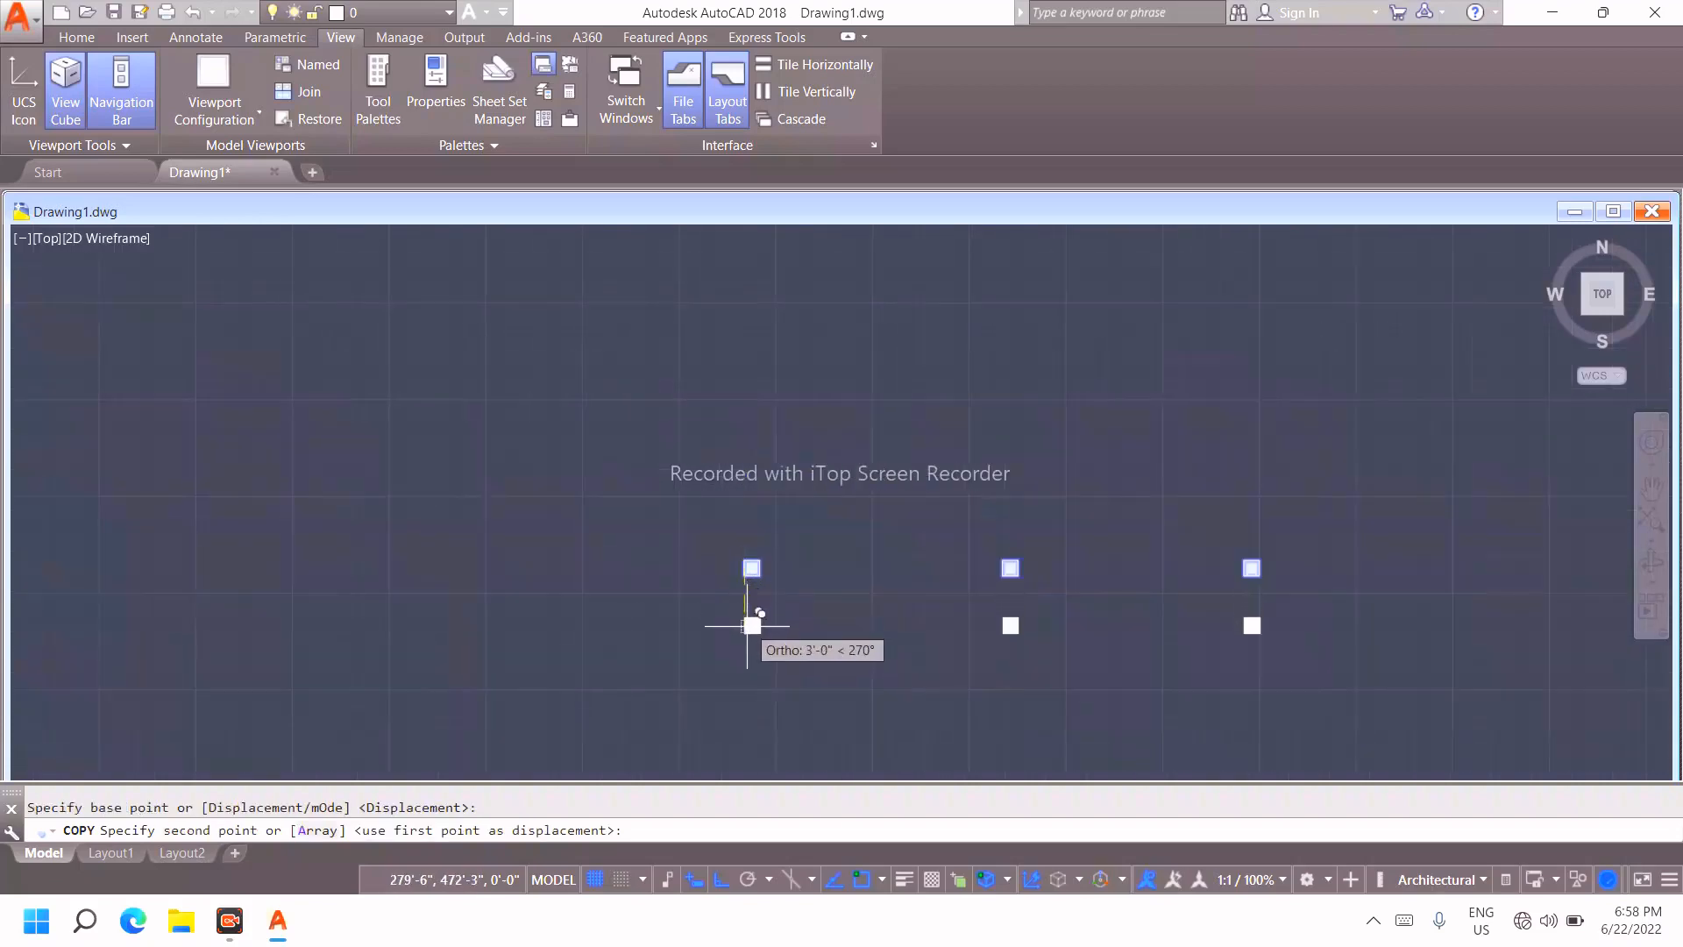
middle_click_drag(751, 601, 780, 380)
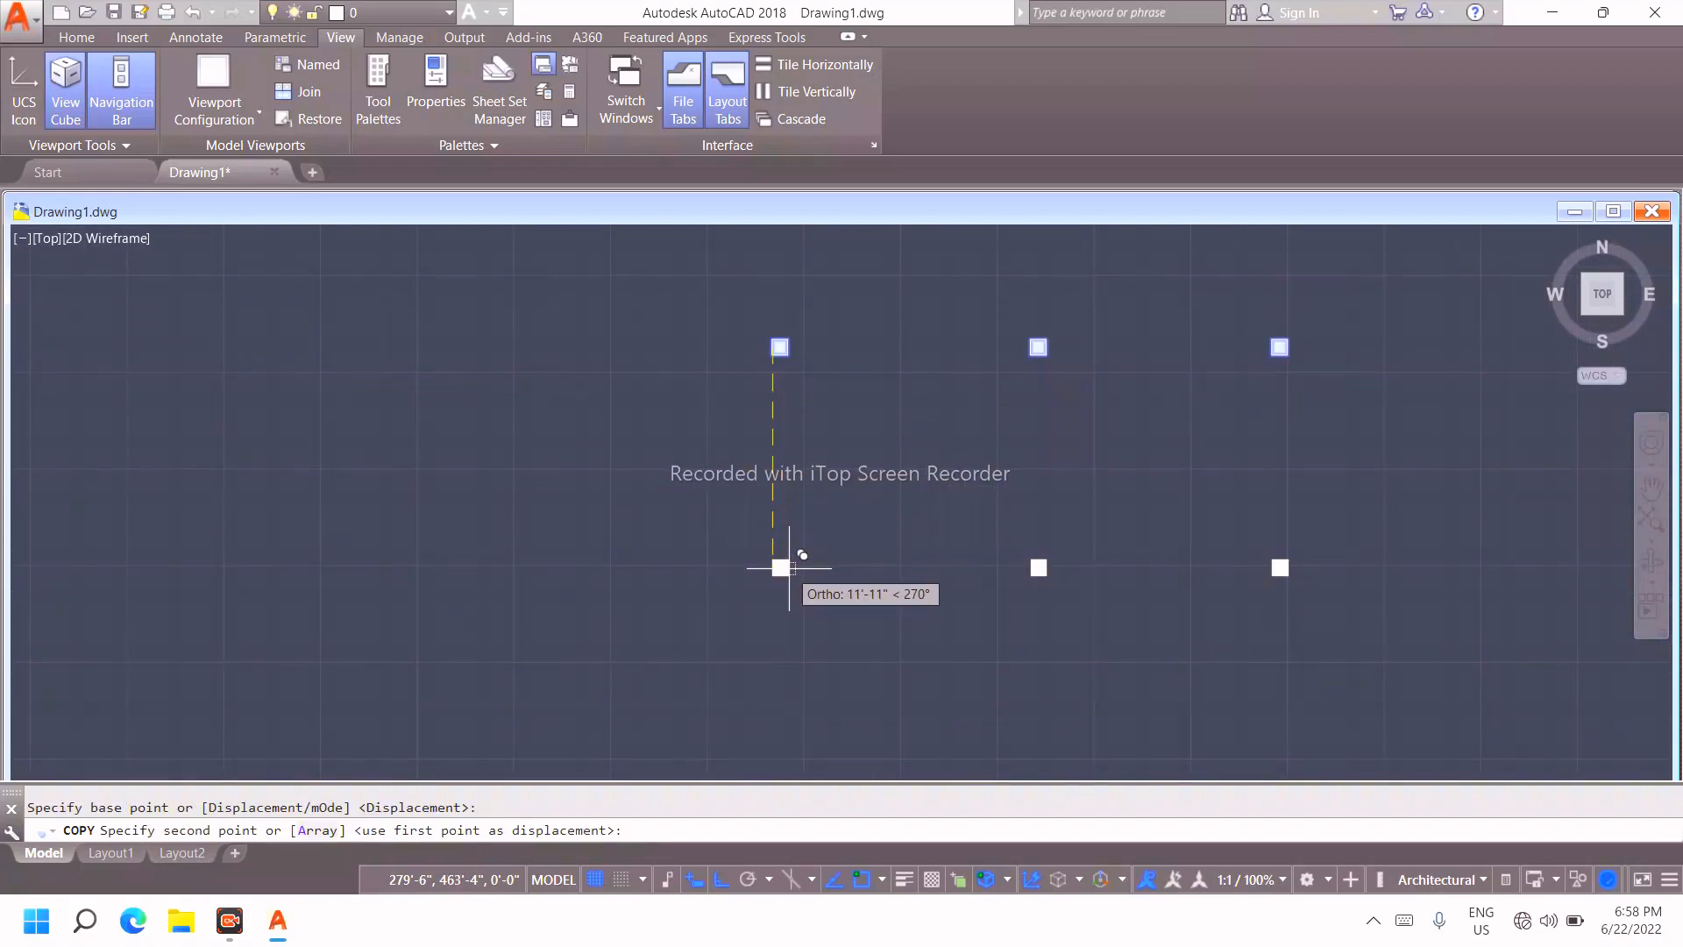
type("13")
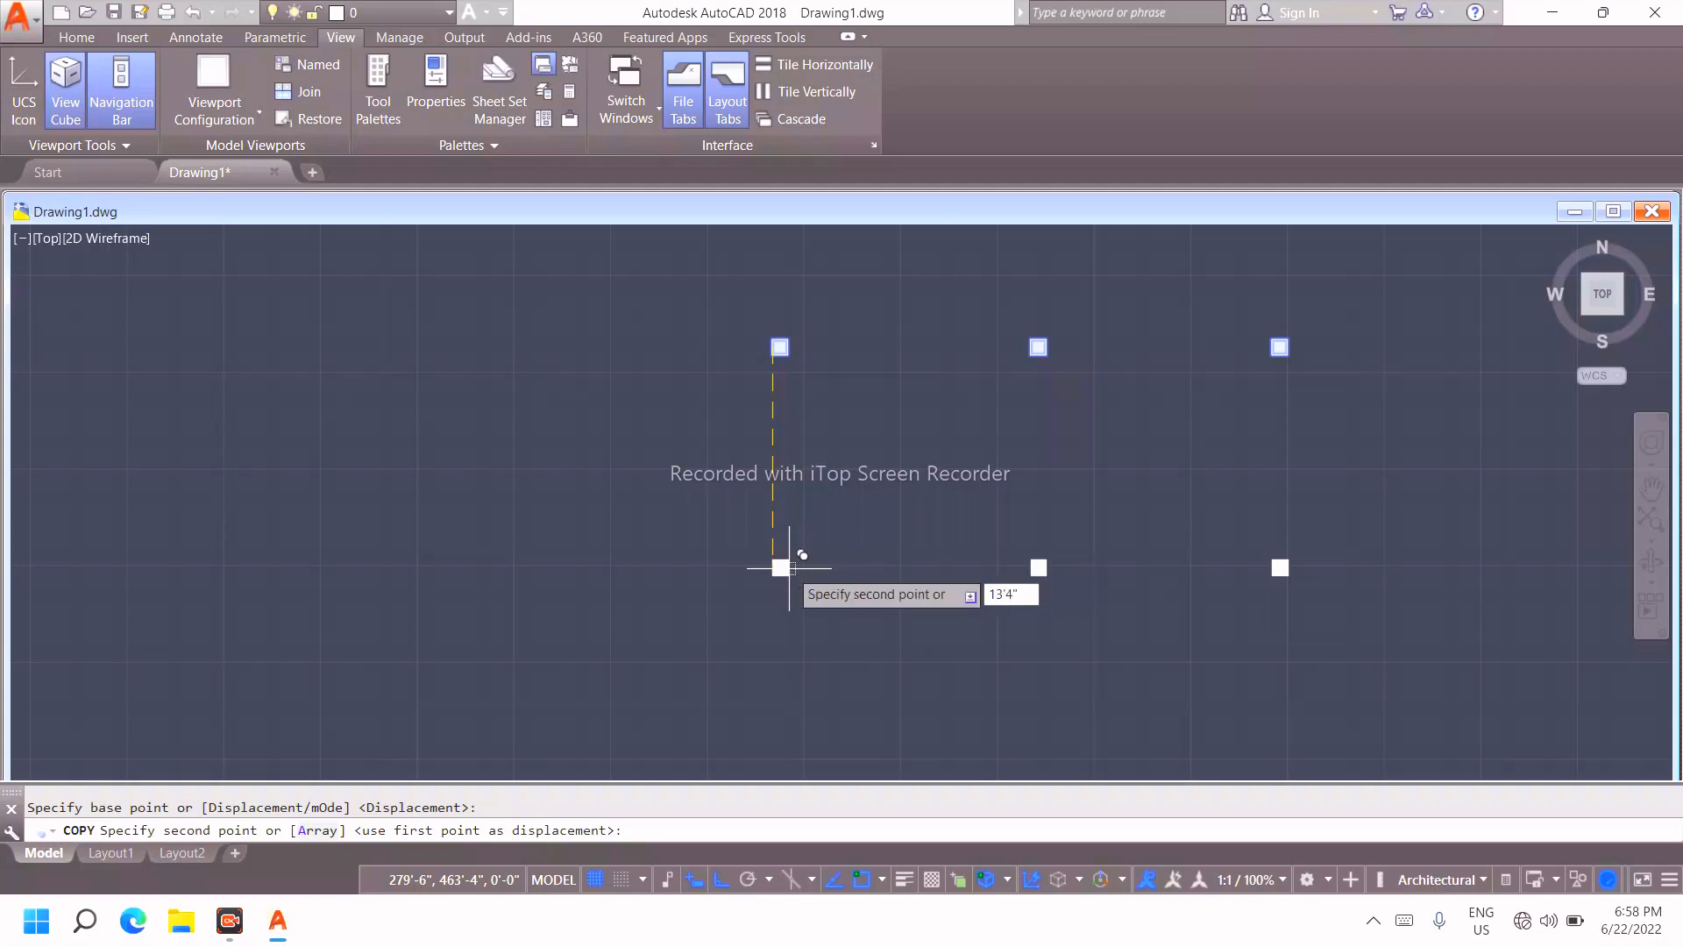
type("'4\"")
key("Return")
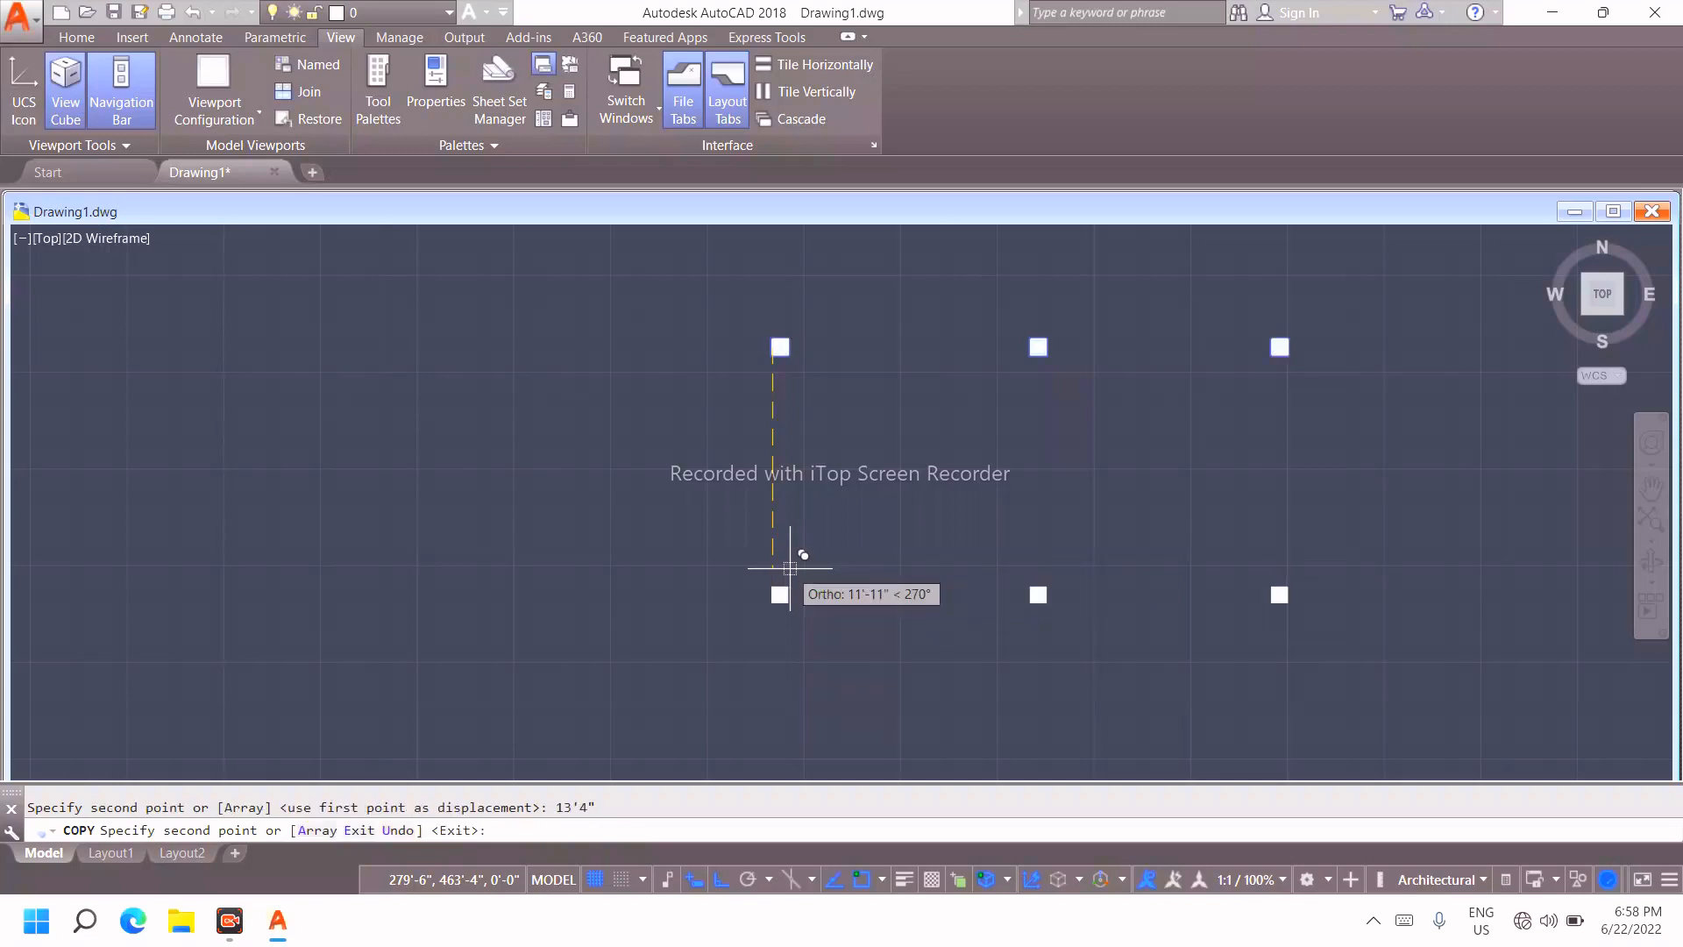
key("Escape")
Copy the lower row of three columns 16'5" straight down, using the leftmost column's left edge midpoint as base point
scroll(797, 573, "down", 4)
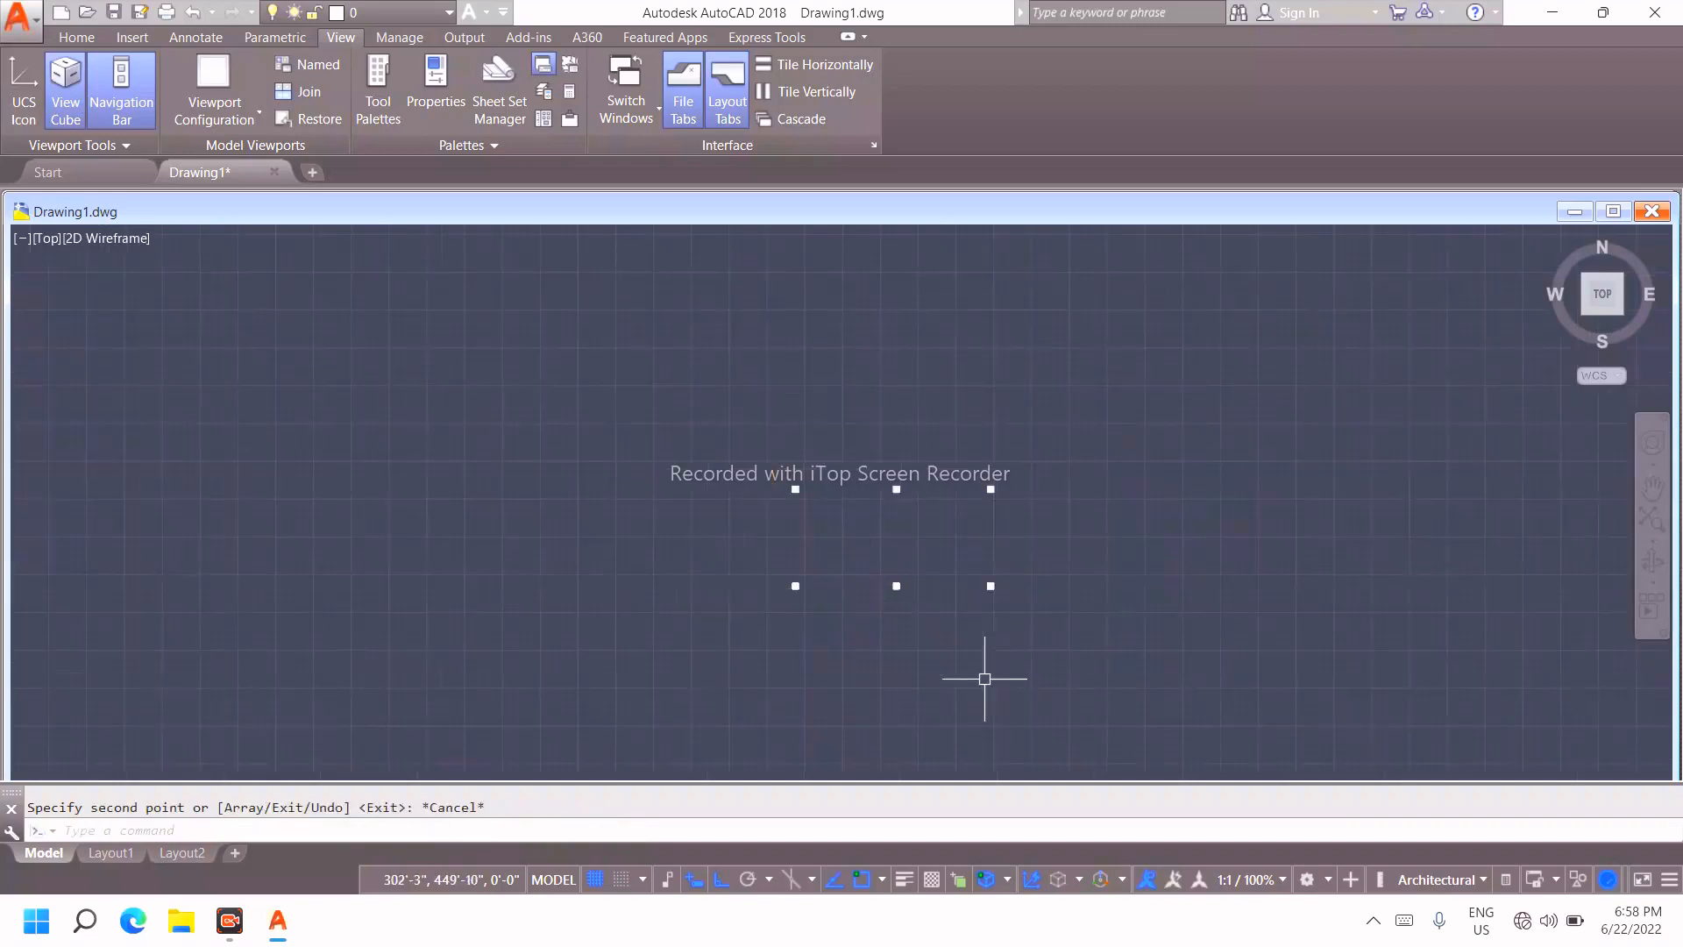
left_click(1067, 631)
left_click(735, 540)
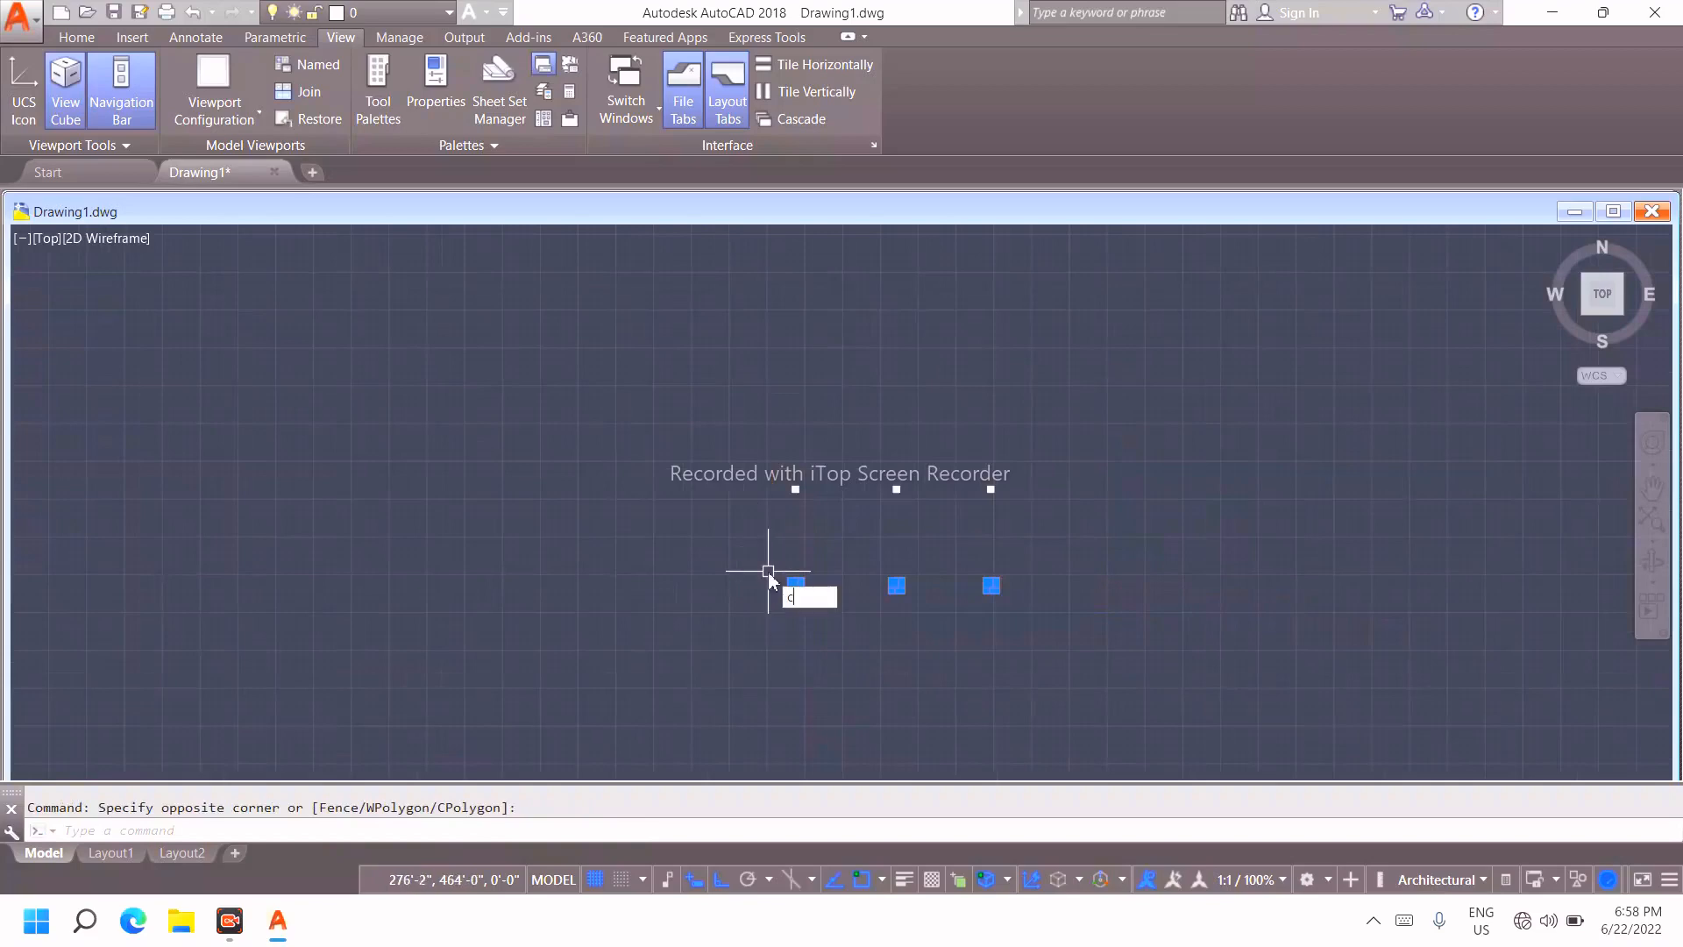
key("Return")
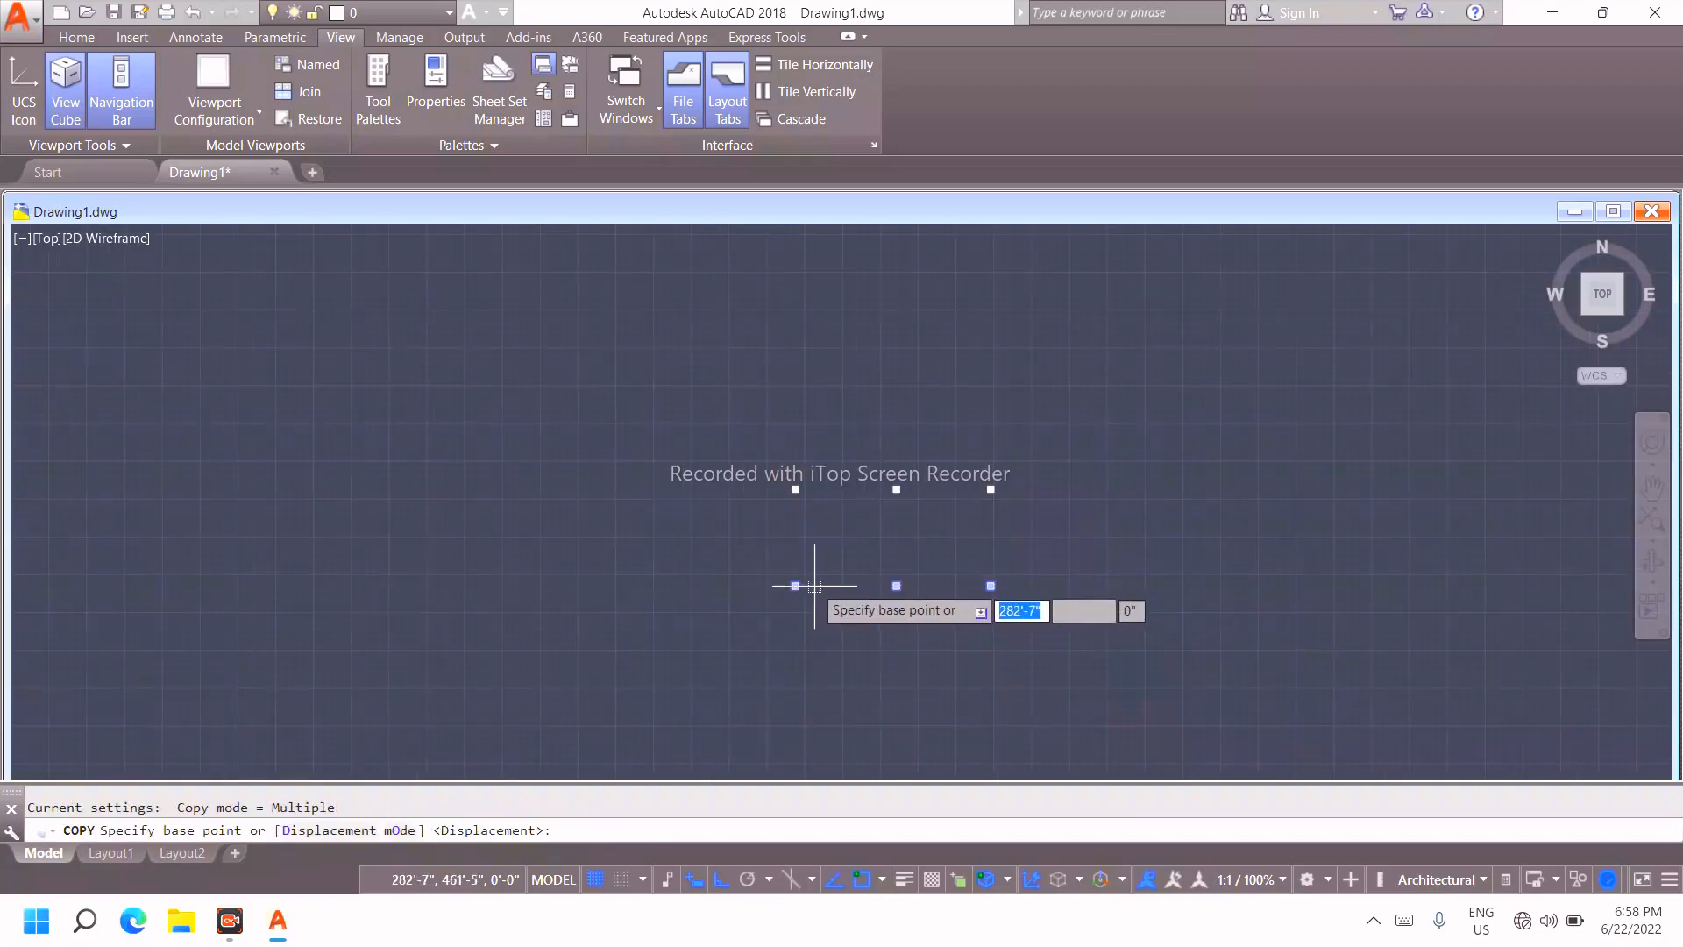
scroll(814, 585, "up", 5)
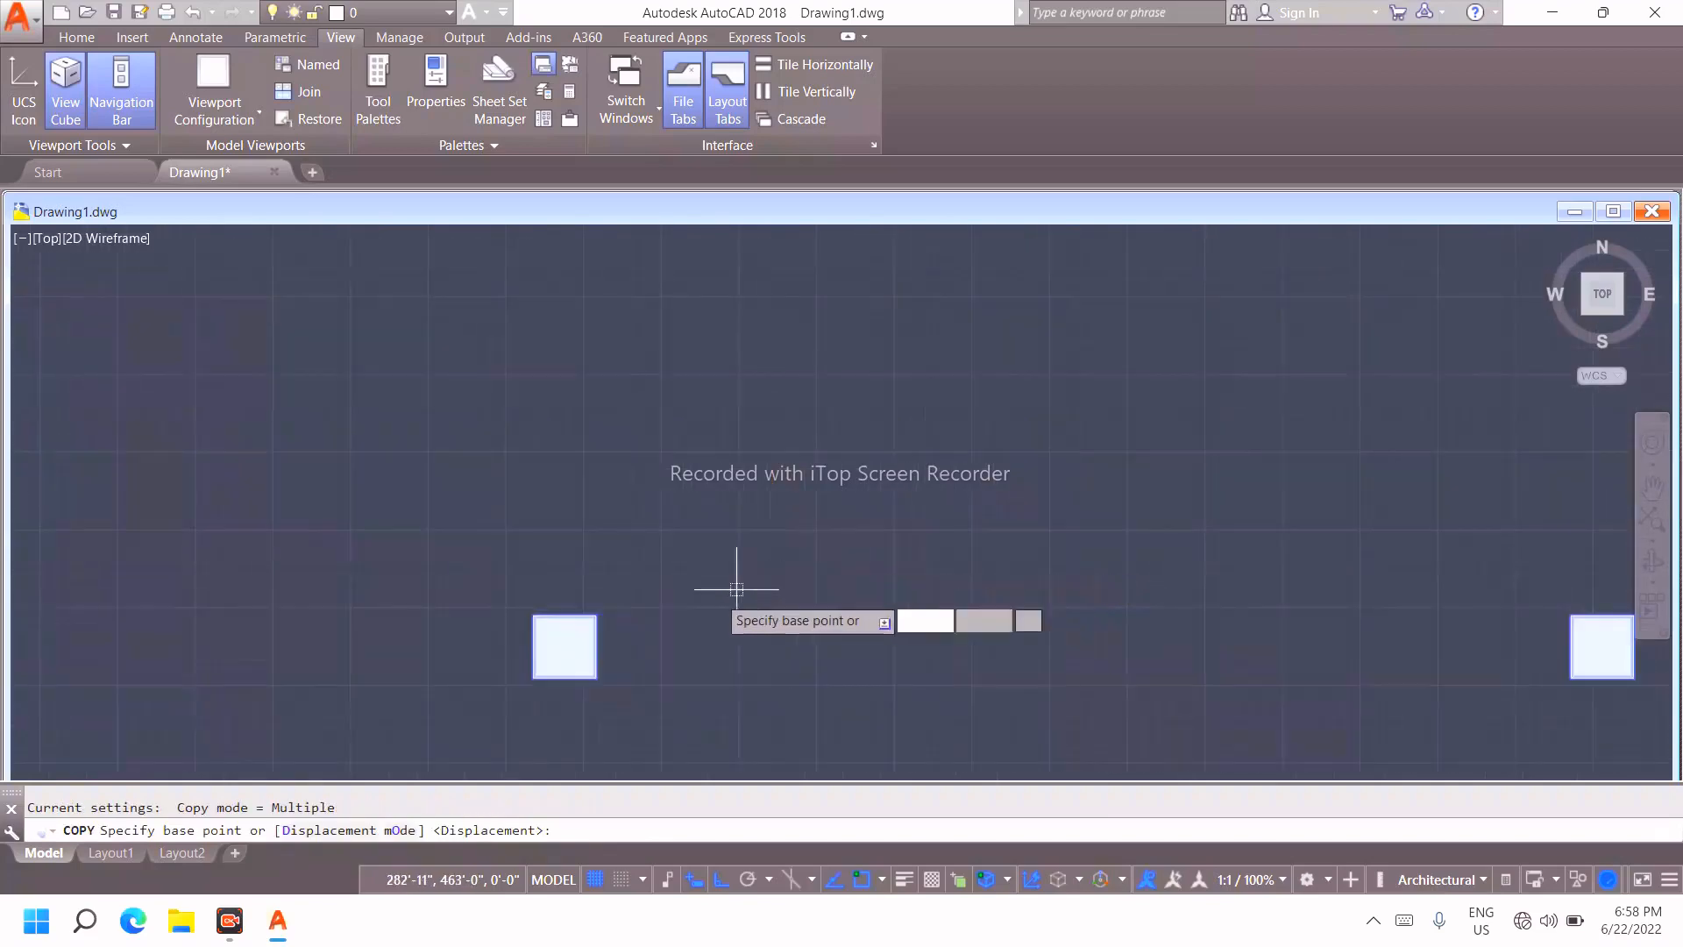
left_click(533, 646)
scroll(545, 658, "down", 5)
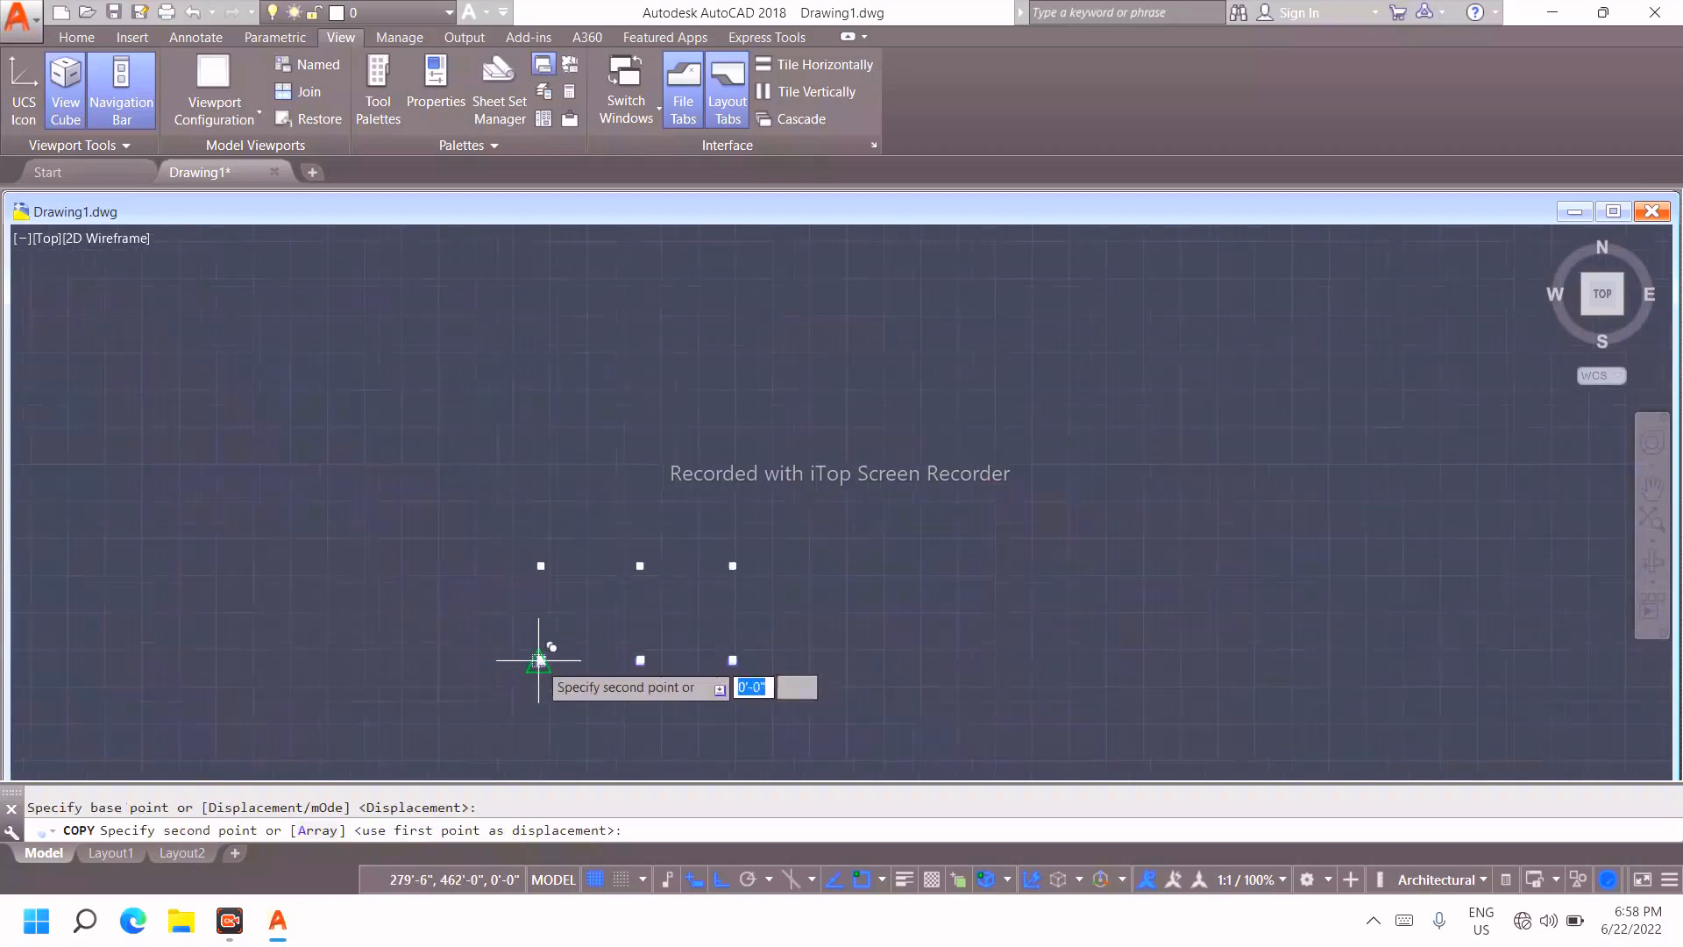
scroll(545, 680, "down", 2)
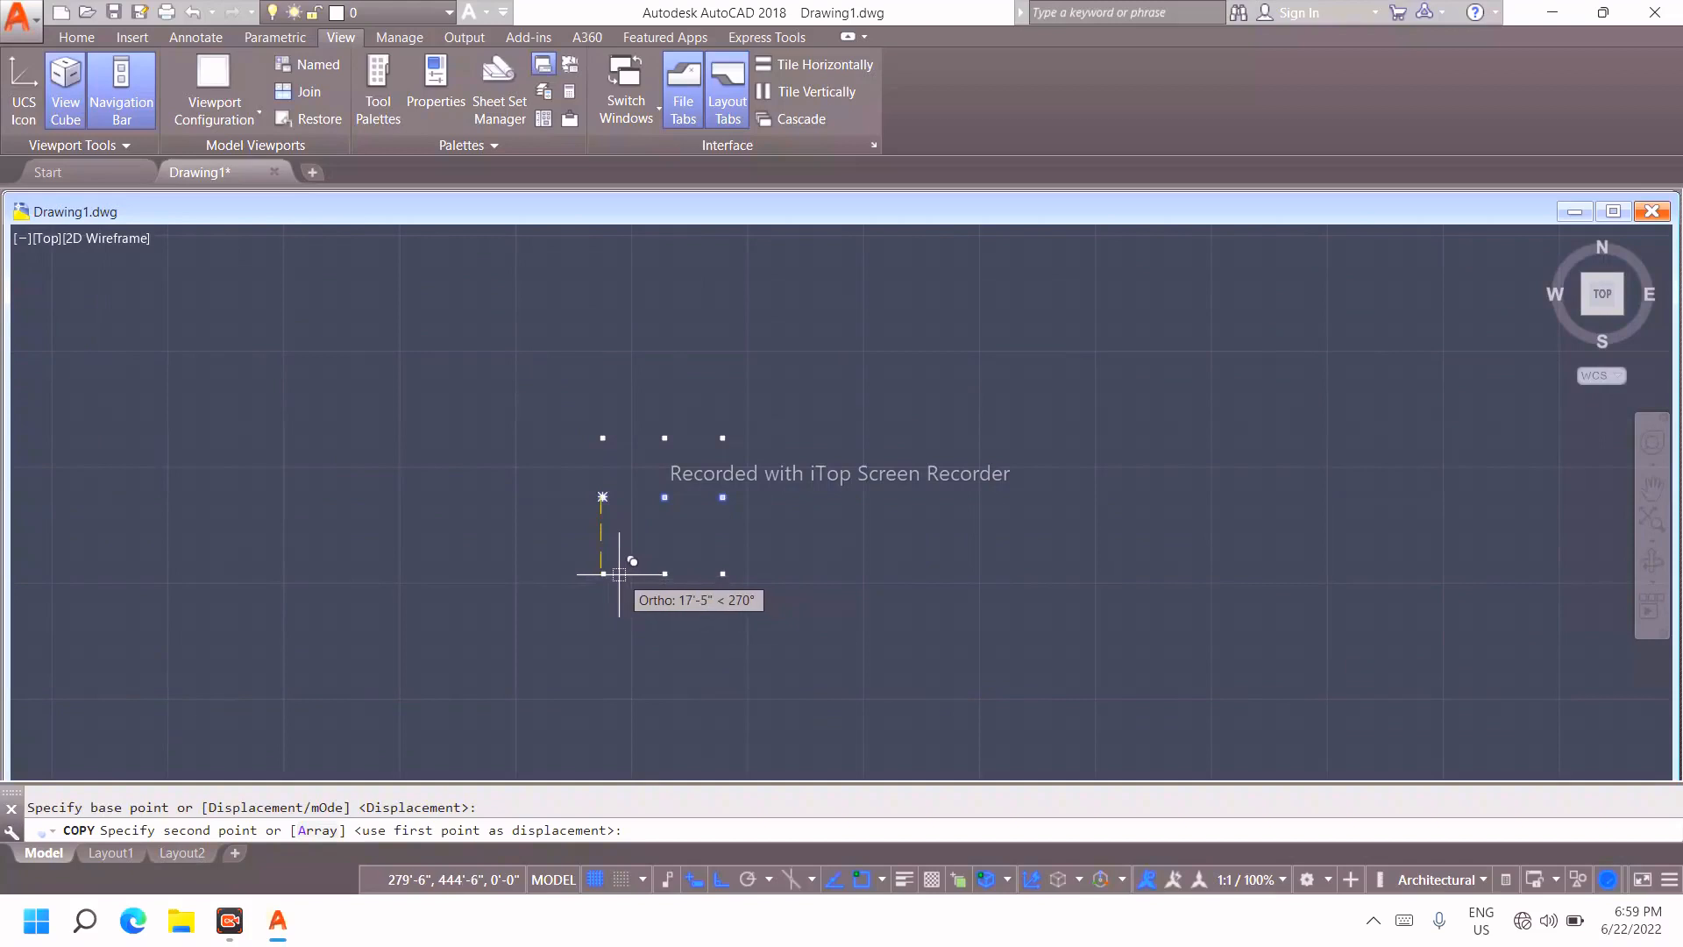
type("1")
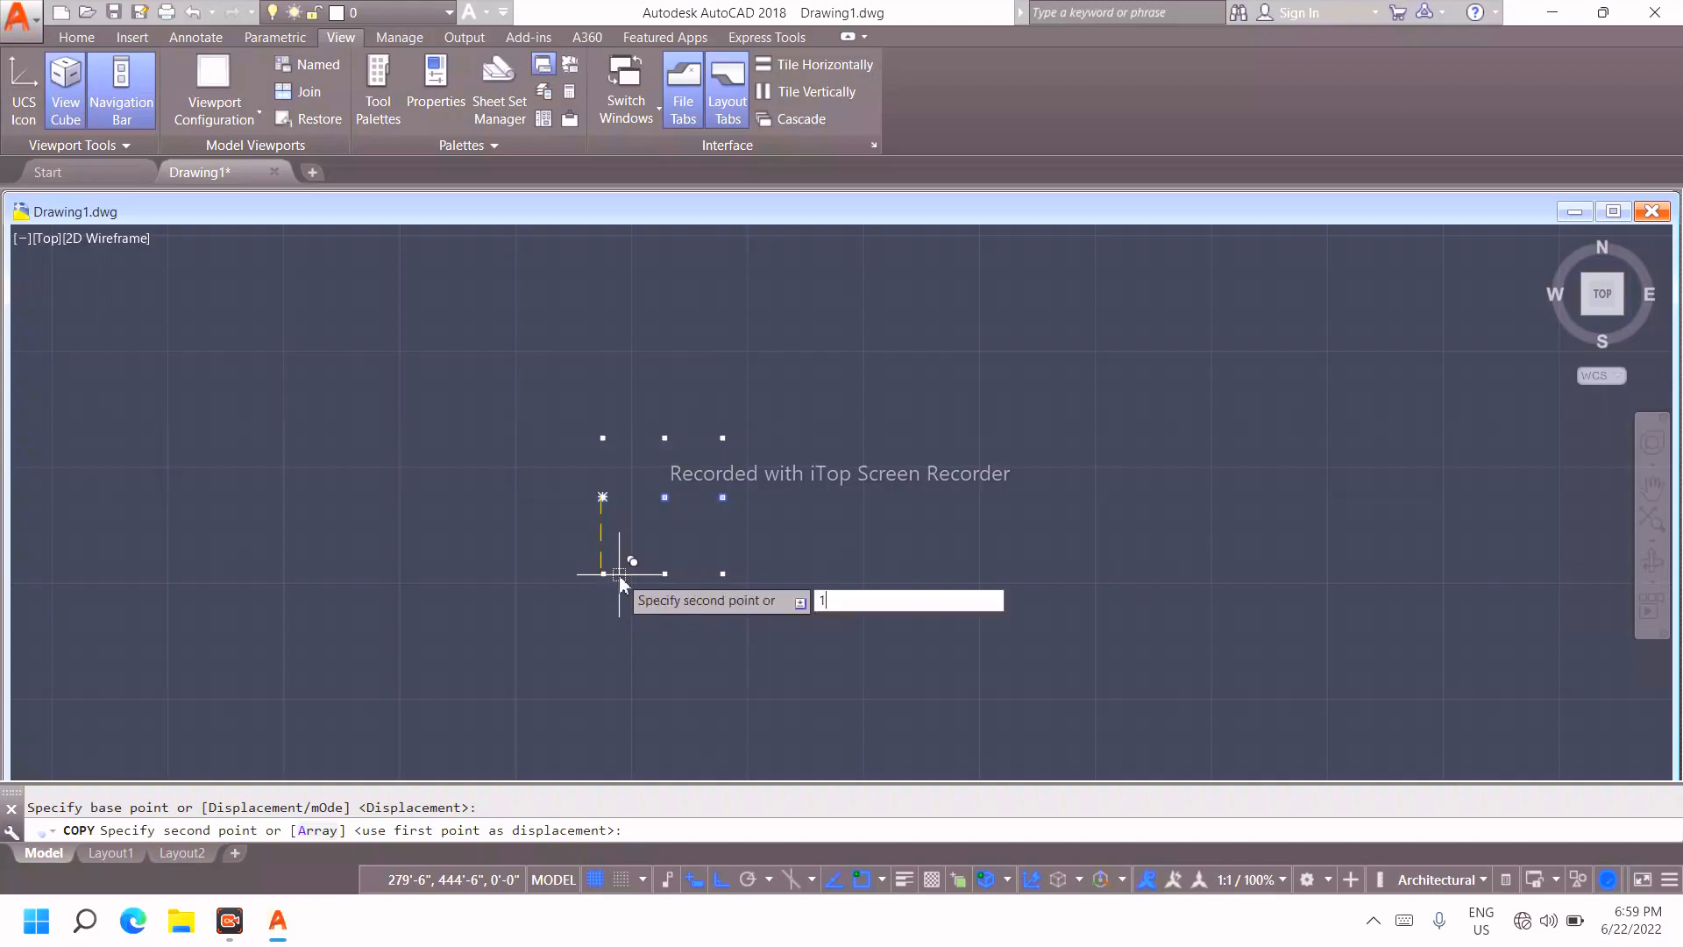
type("6")
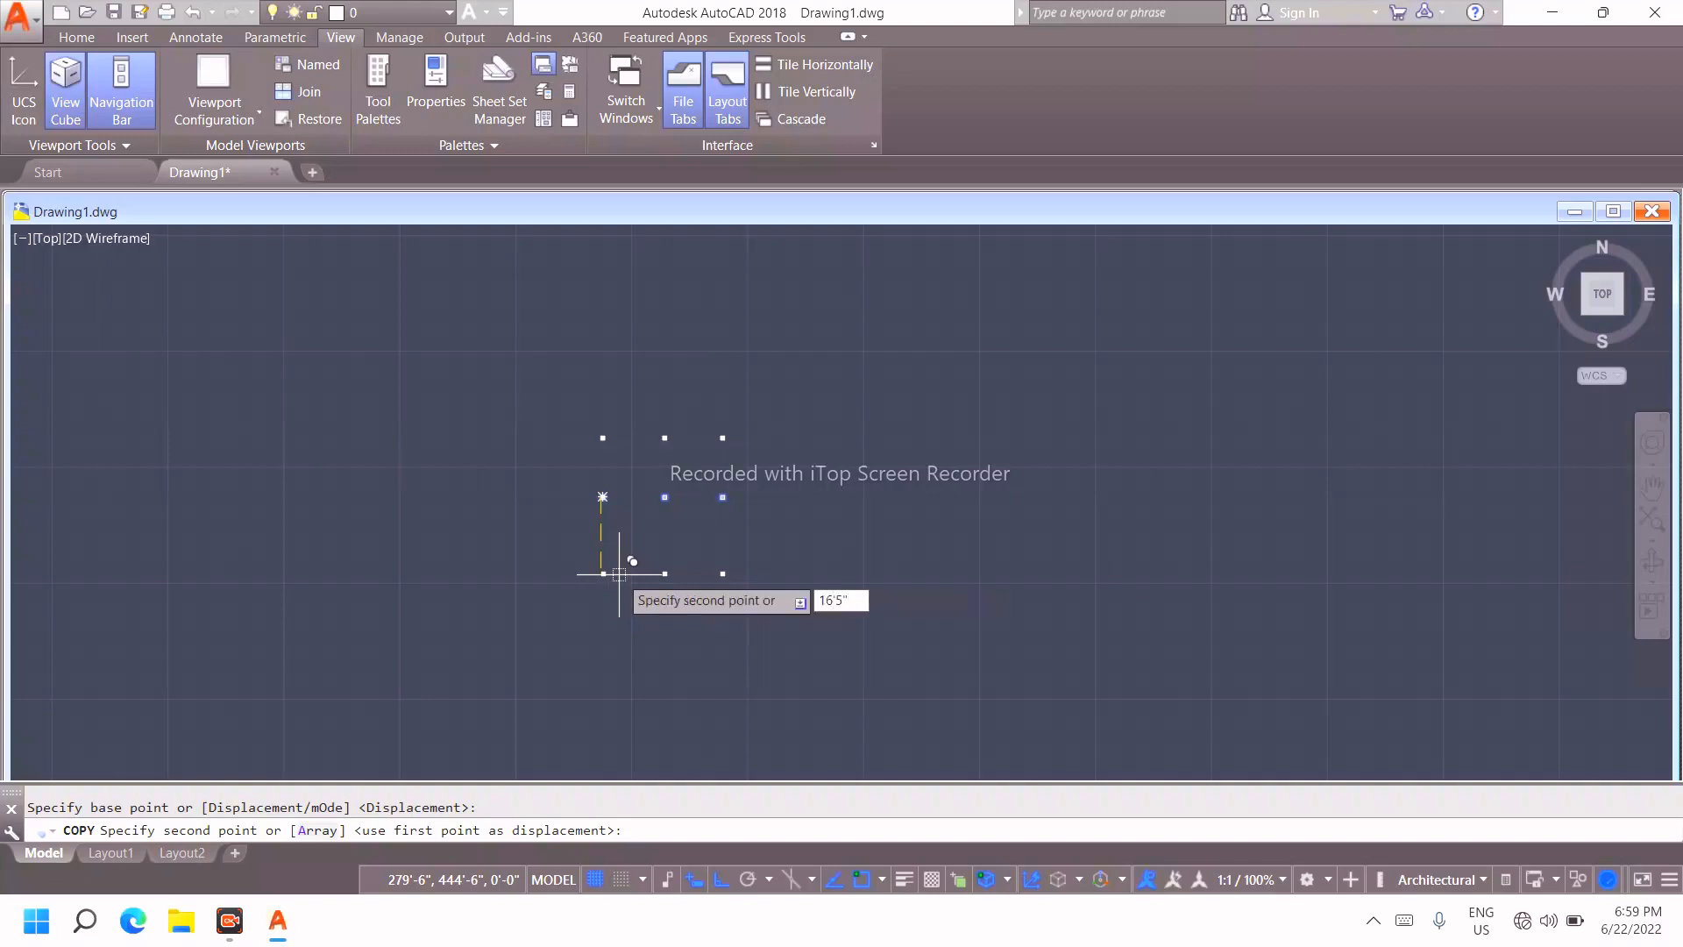
type("'5\"")
key("Return")
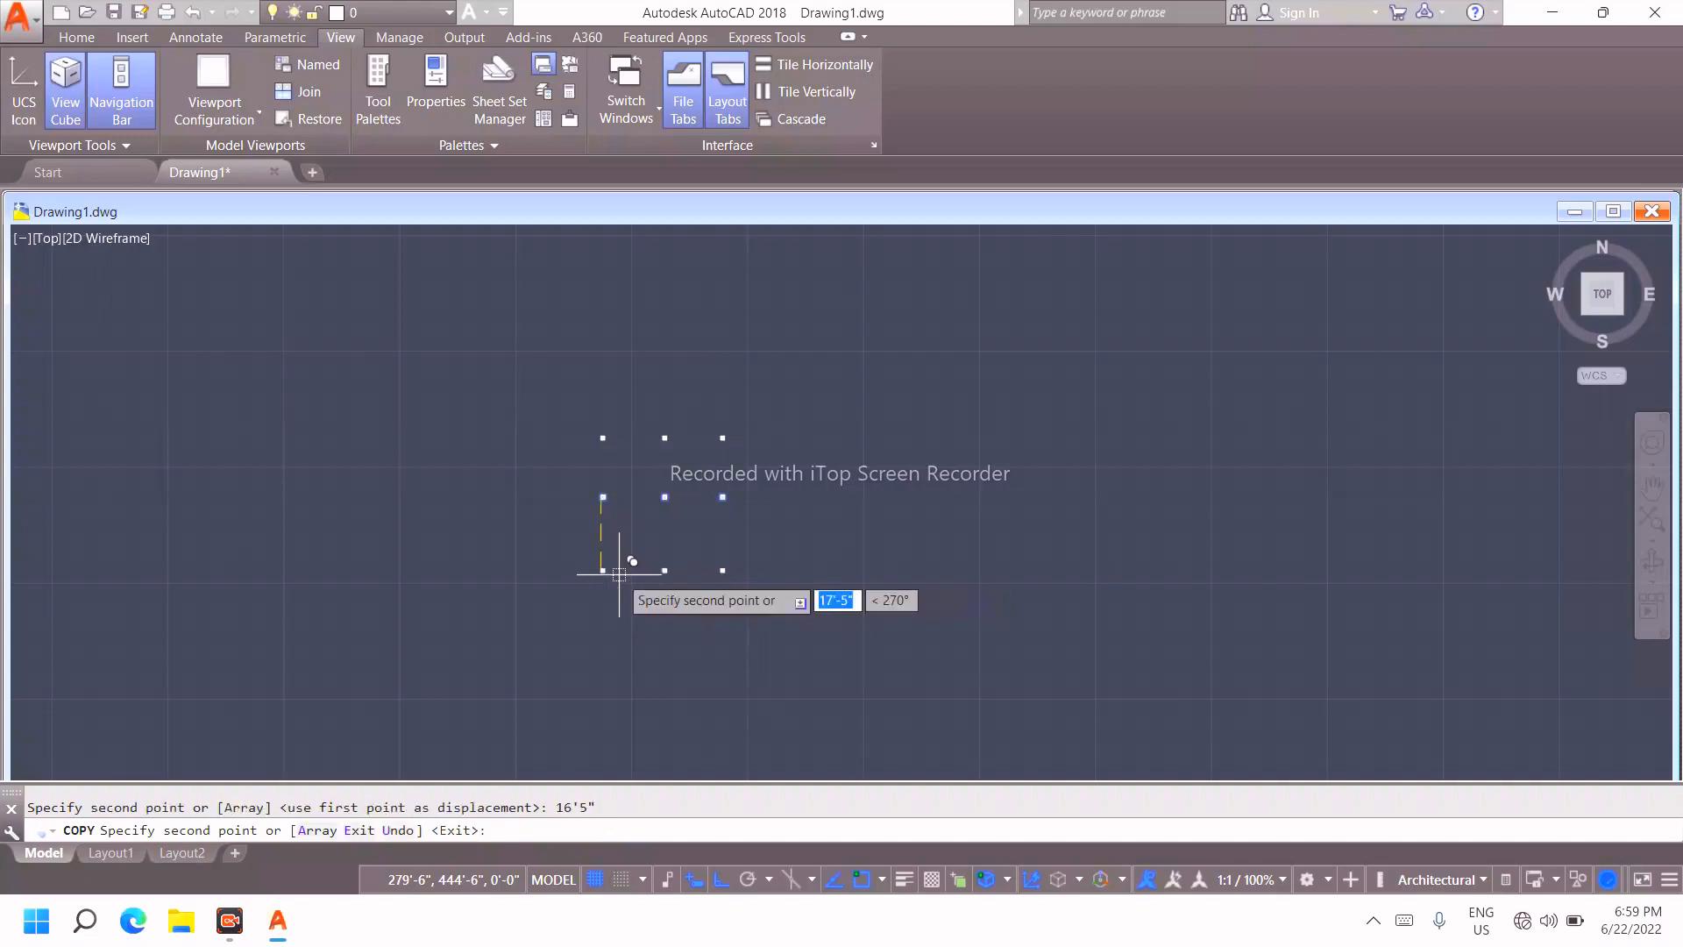
key("Escape")
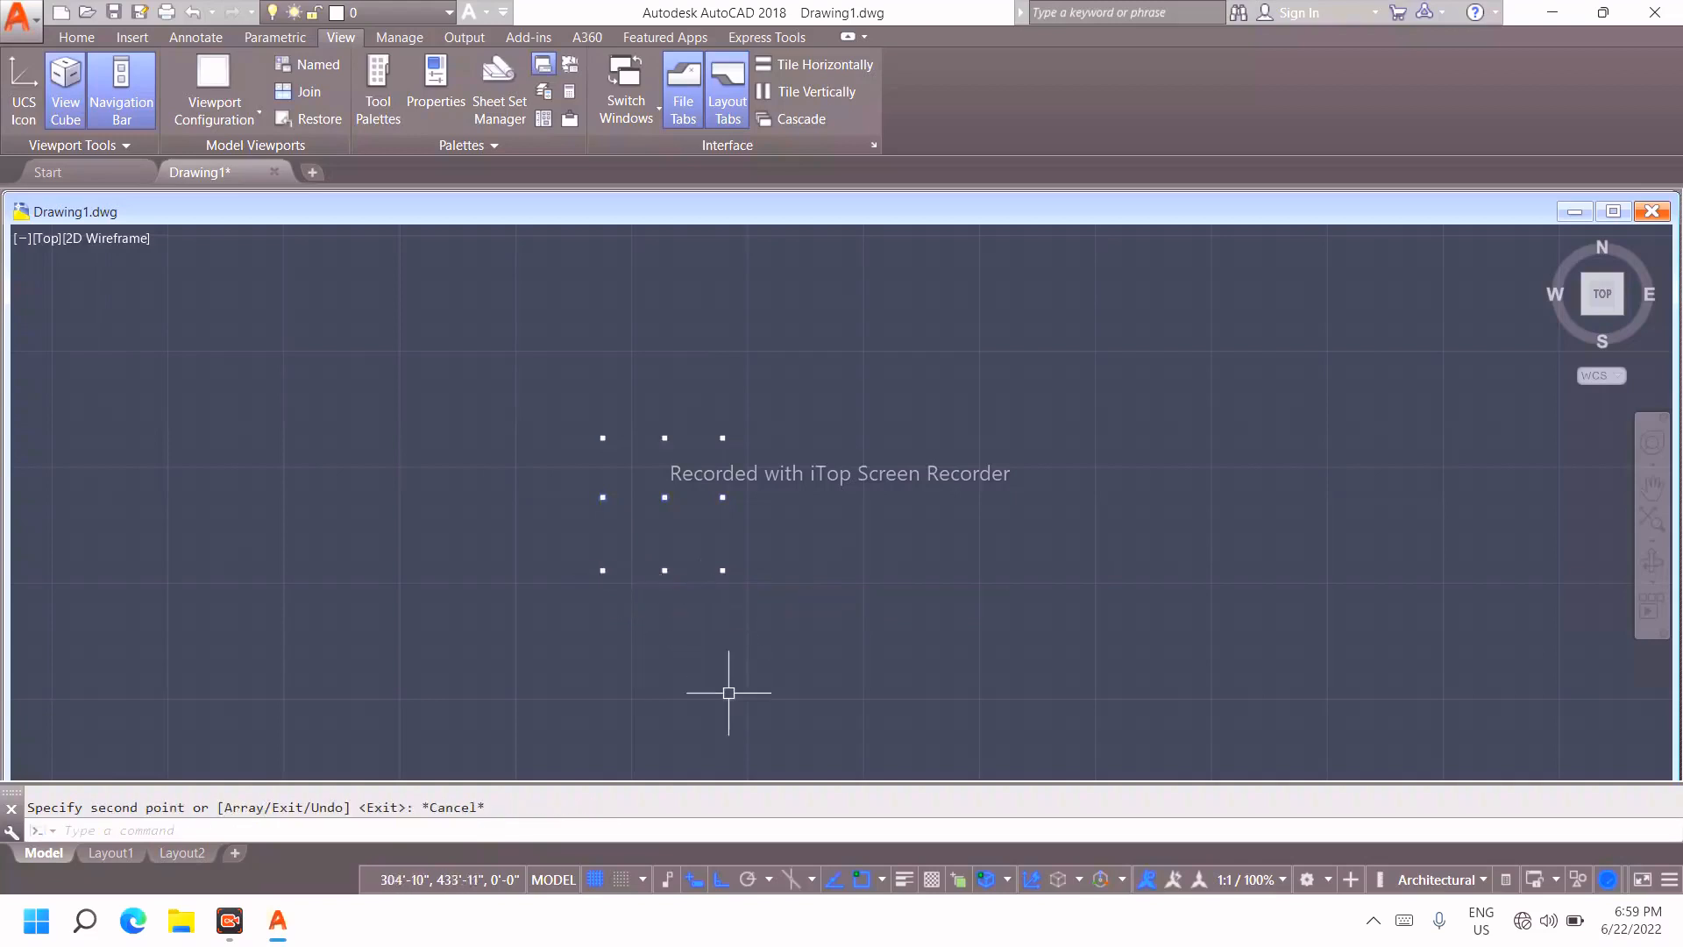
Copy the bottom row of three columns 13'10" straight down, using the leftmost column's left edge midpoint as base point
left_click(816, 620)
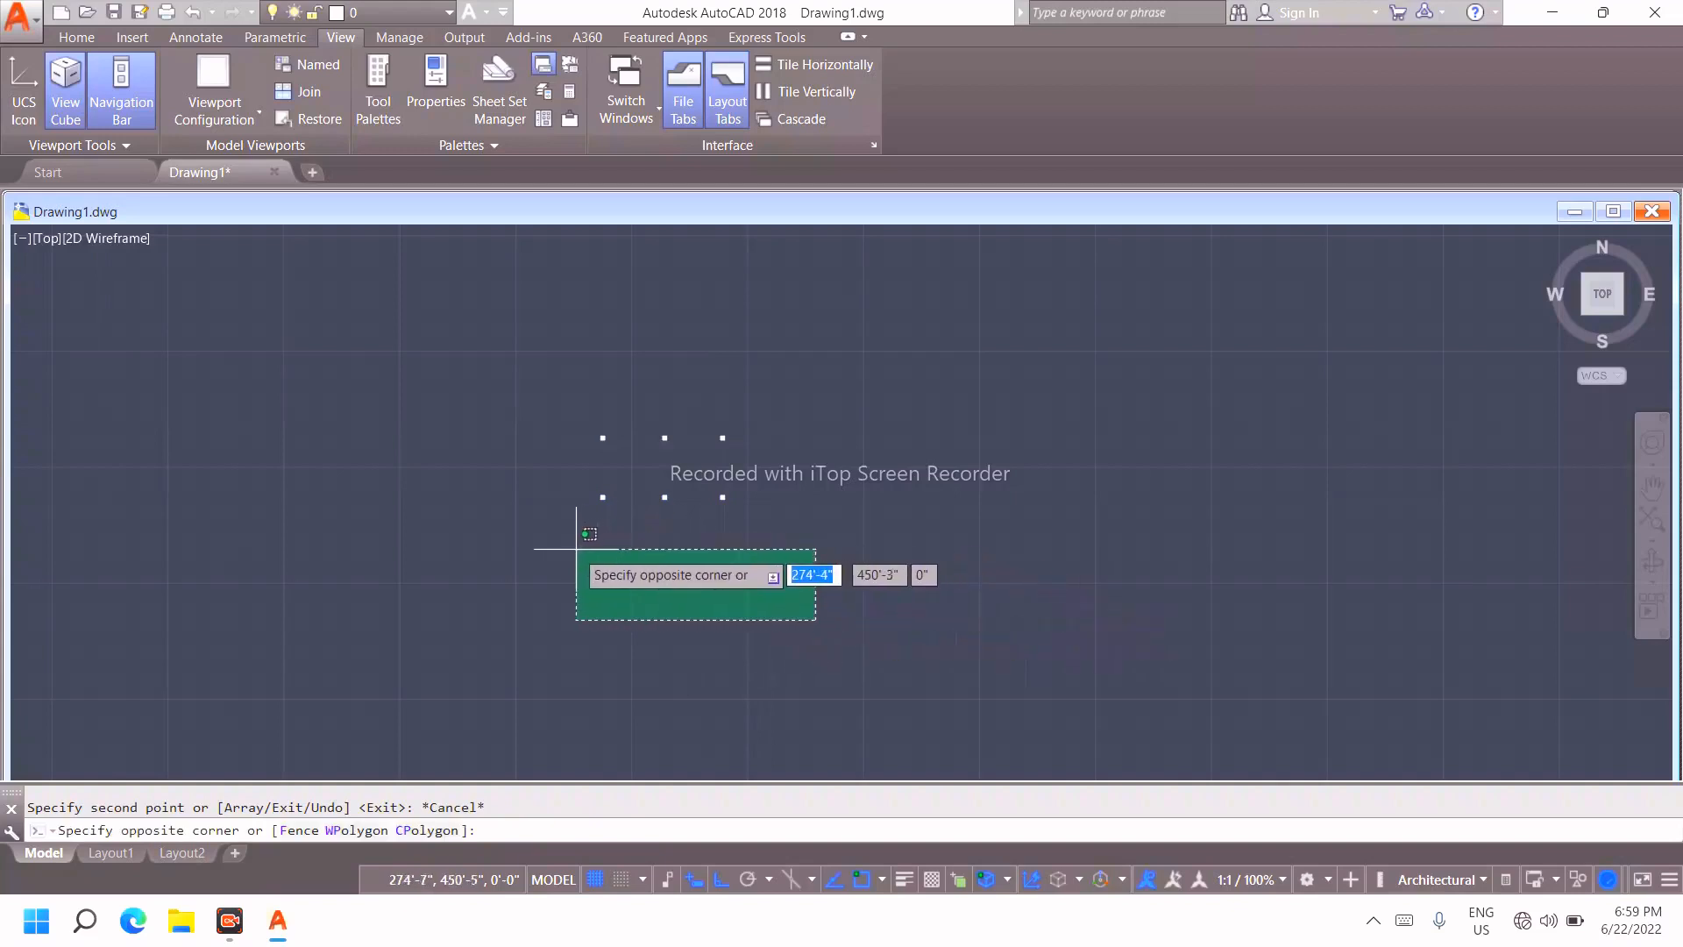
left_click(572, 548)
type("co")
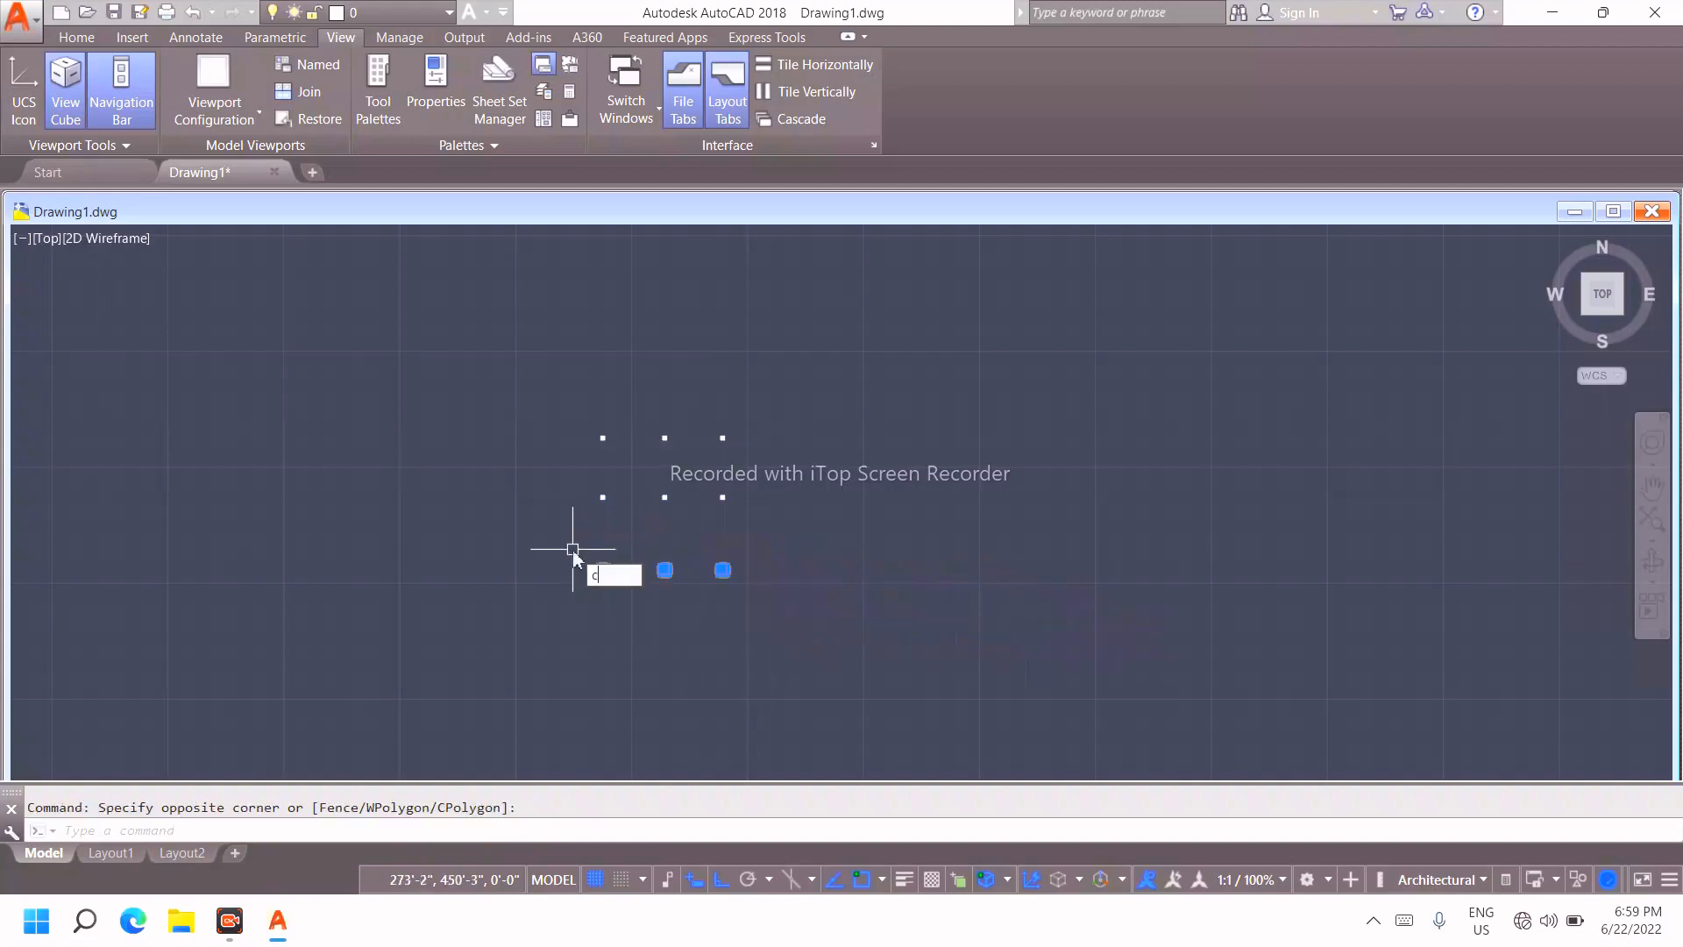
key("Return")
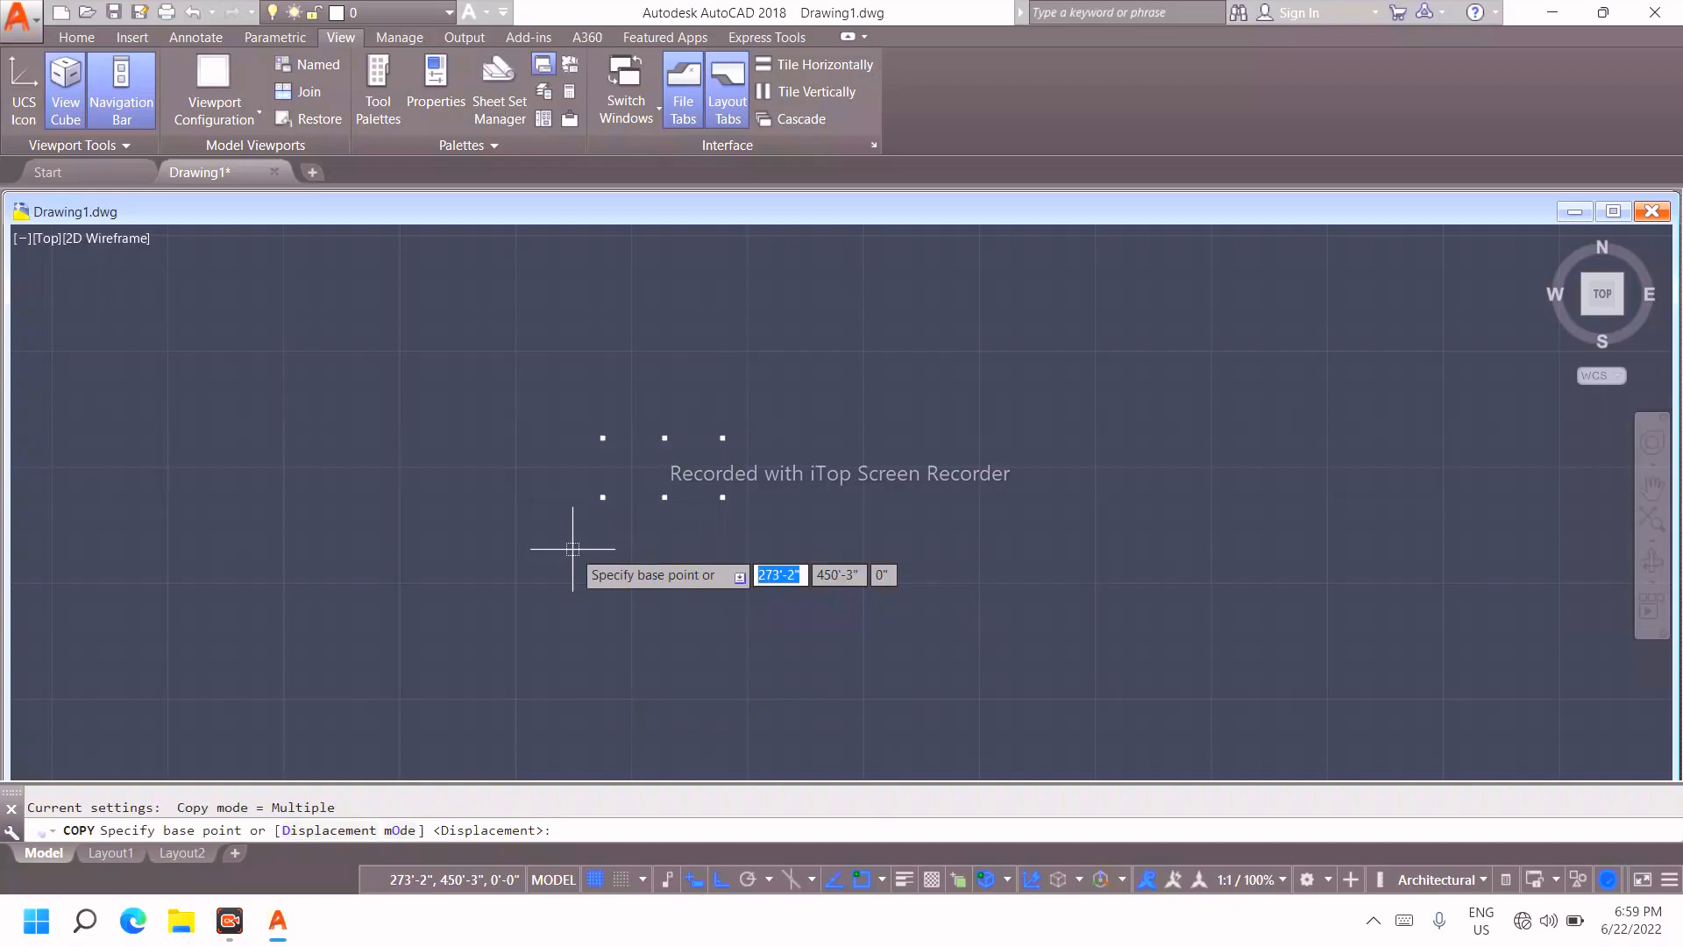
scroll(596, 578, "up", 8)
scroll(592, 640, "down", 2)
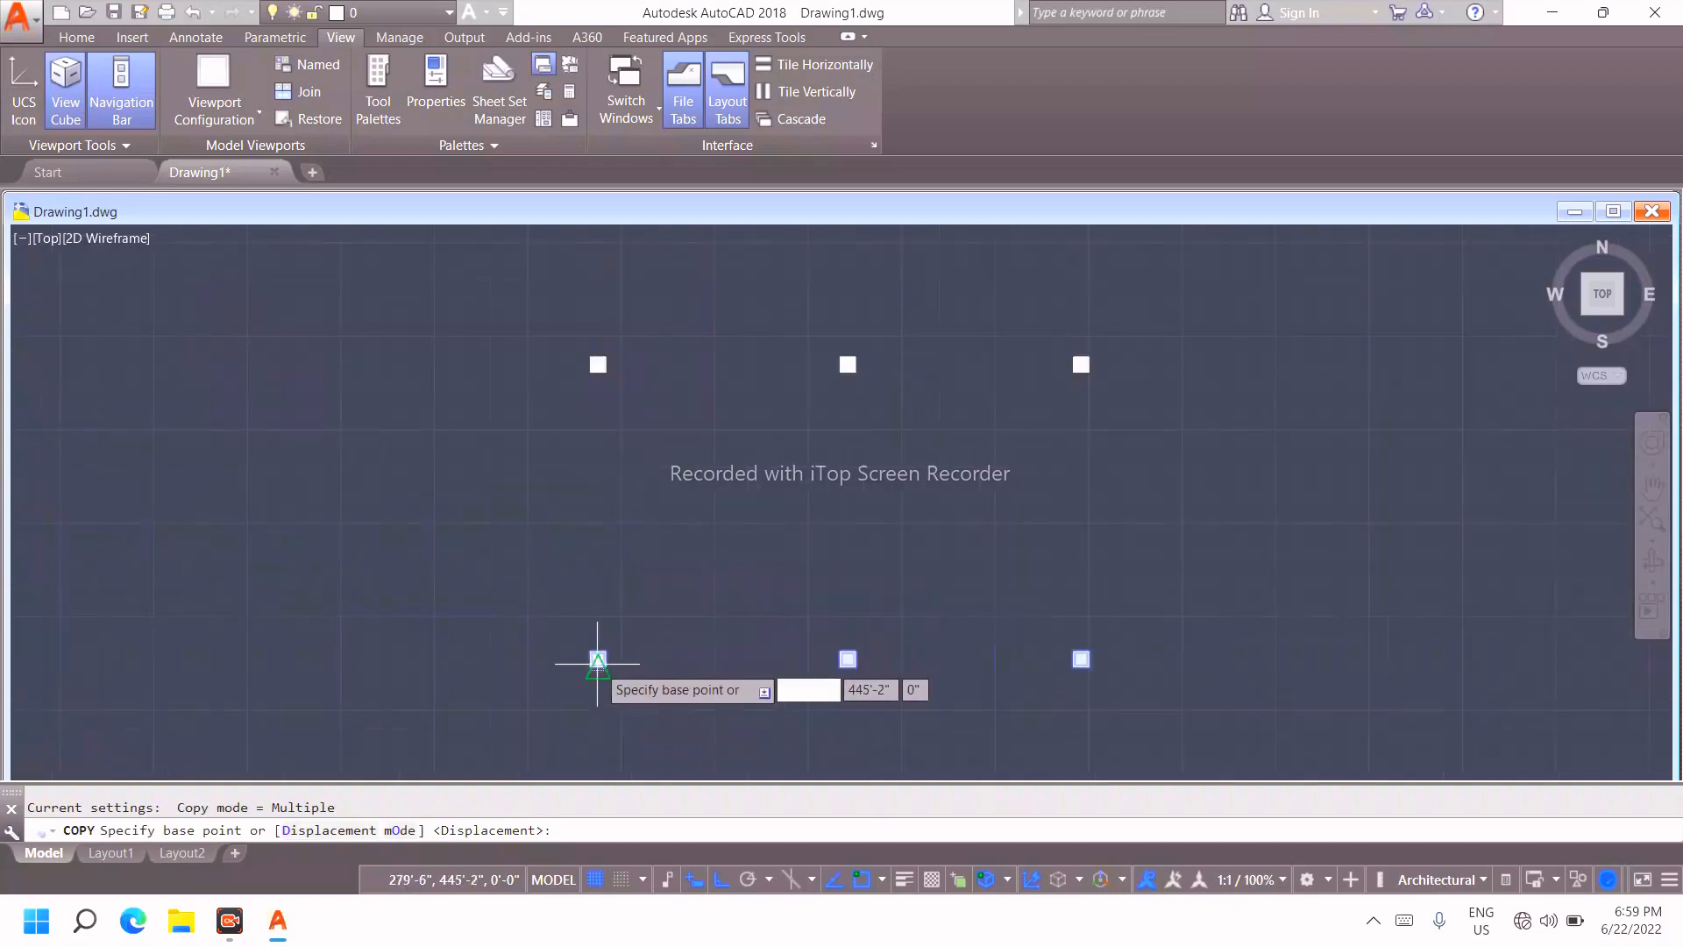
scroll(597, 663, "up", 6)
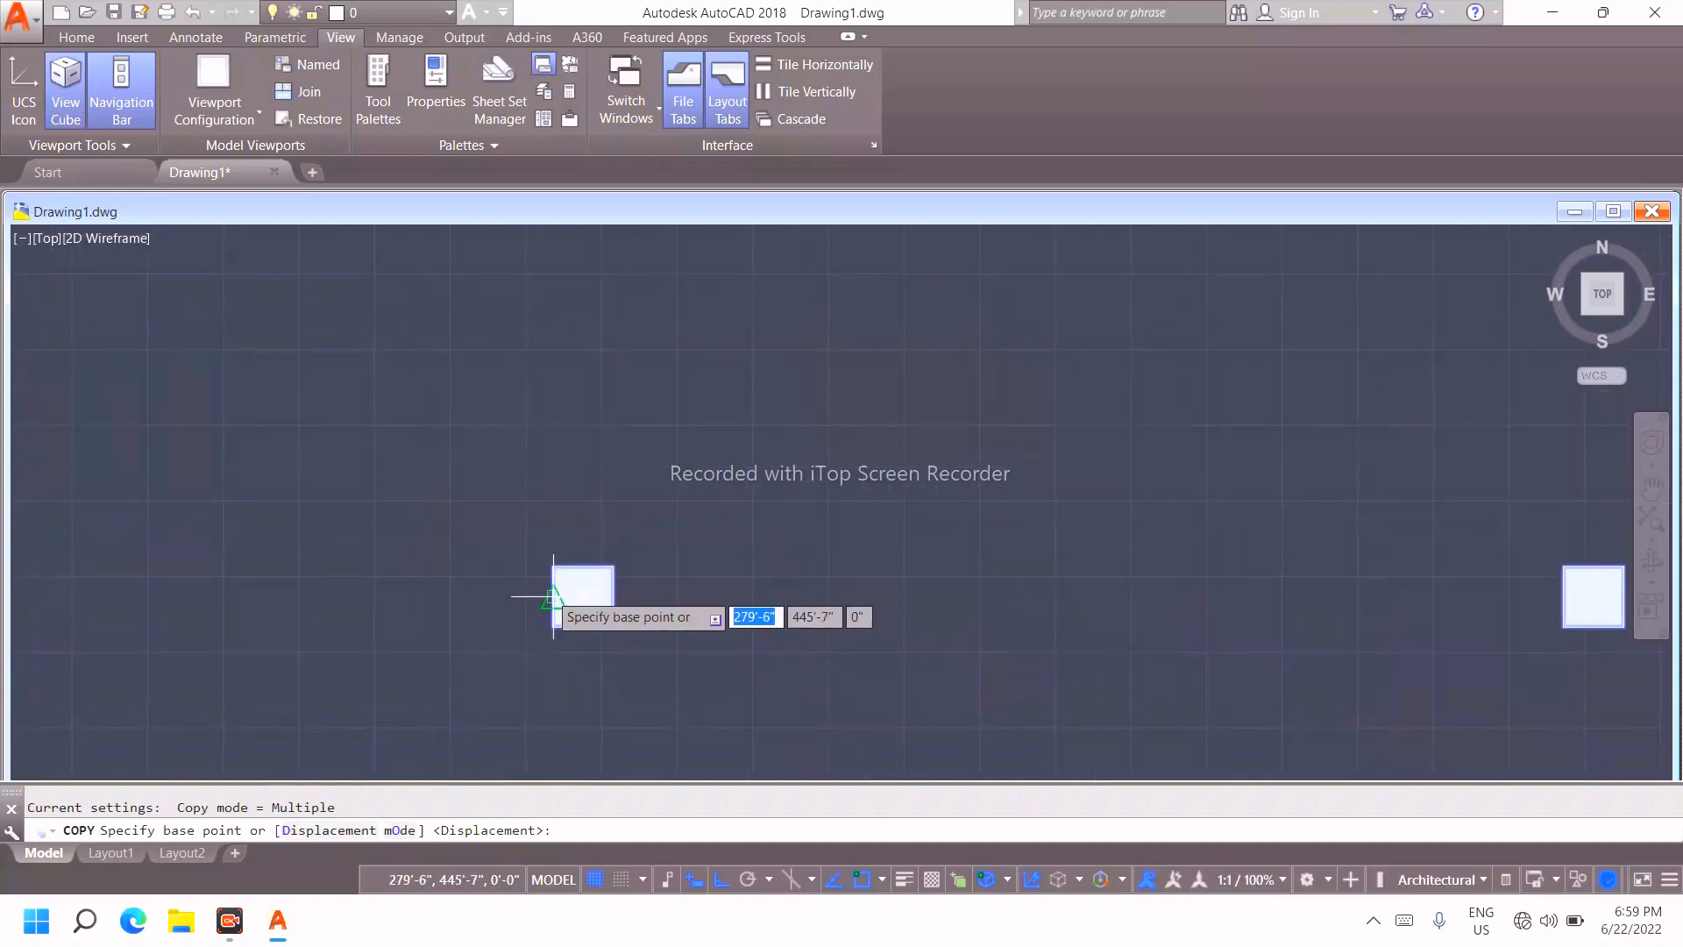
left_click(554, 598)
scroll(570, 667, "down", 8)
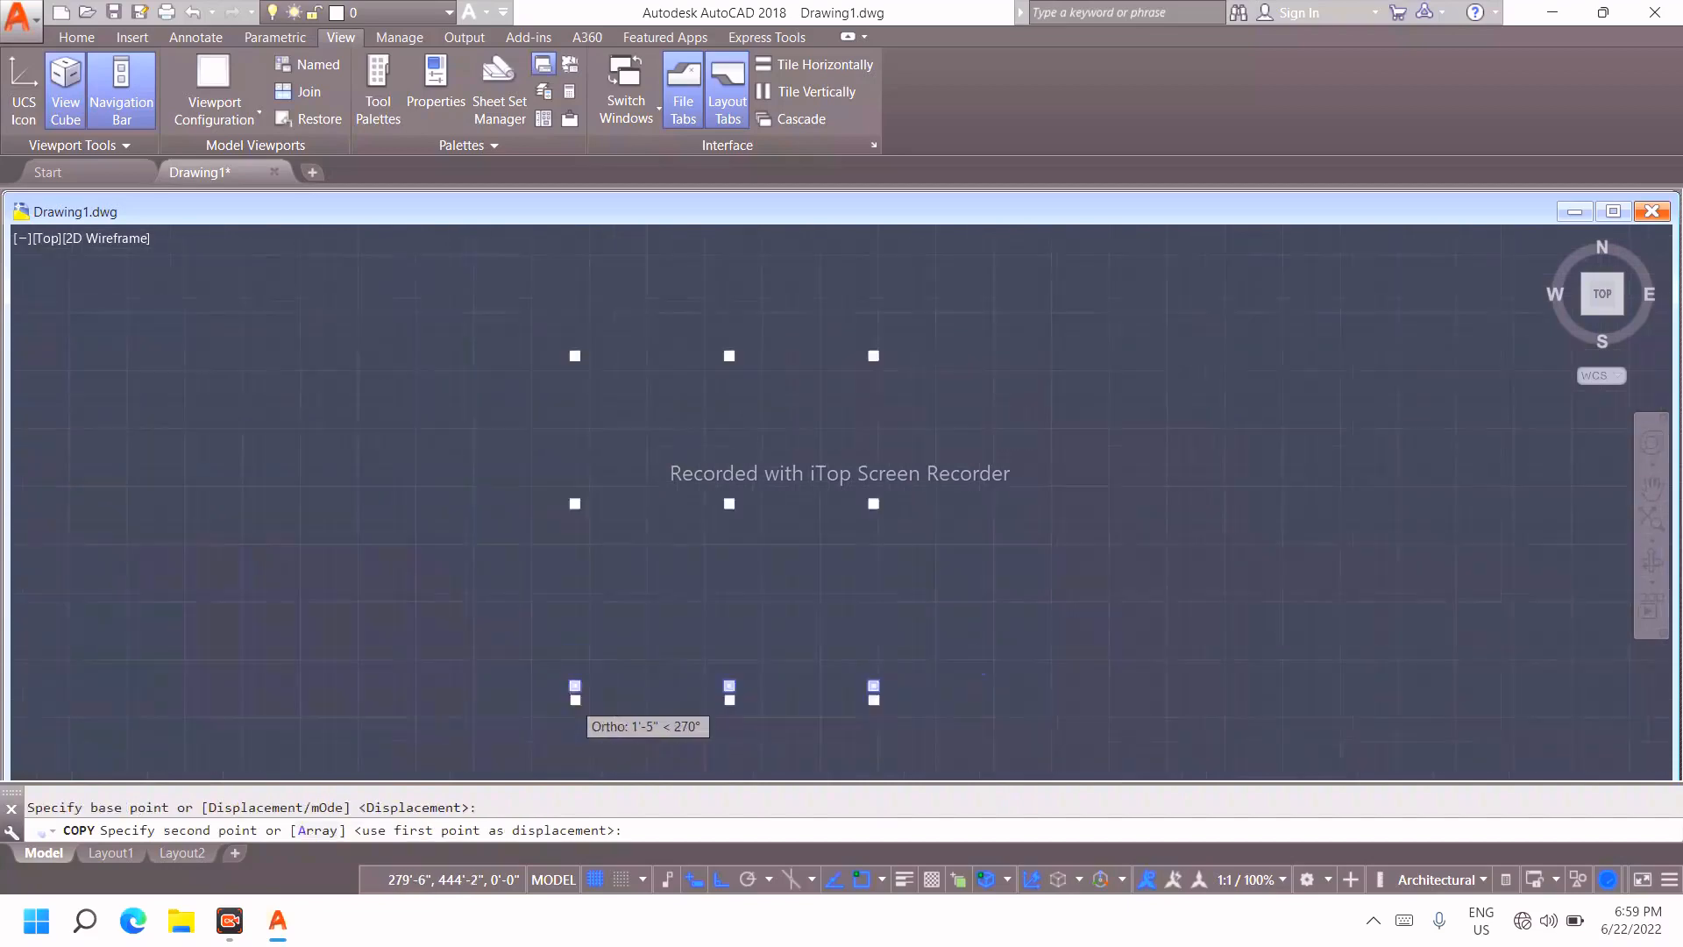
scroll(575, 699, "down", 2)
middle_click_drag(578, 692, 617, 500)
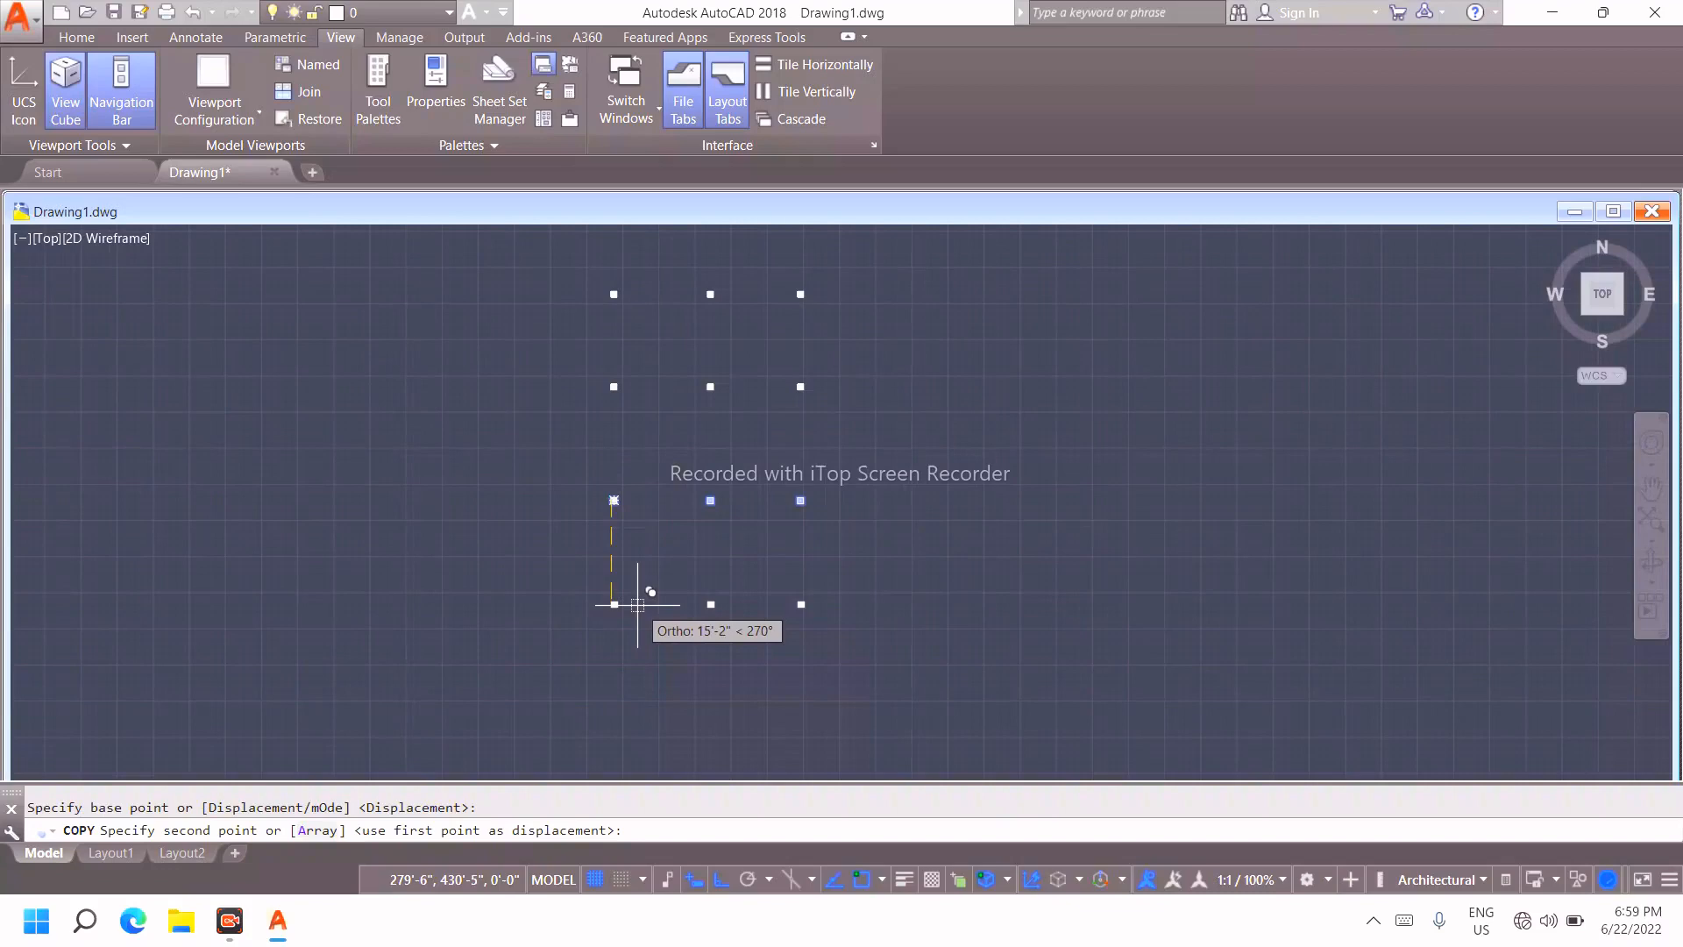
type("13'10\"")
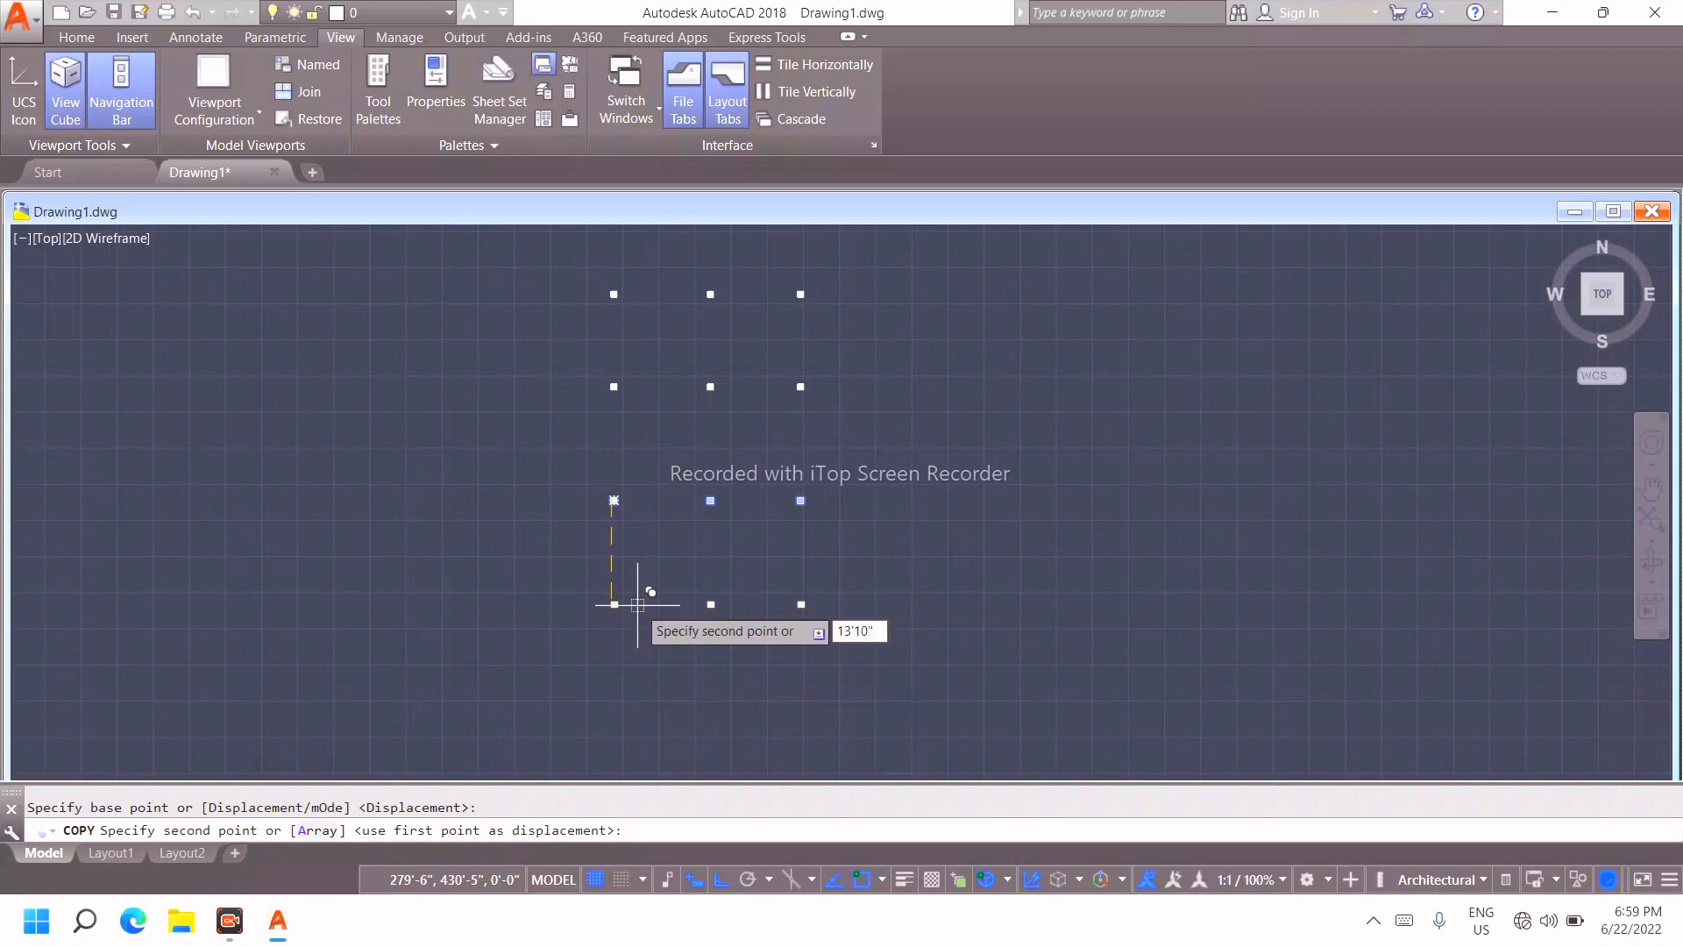
key("Return")
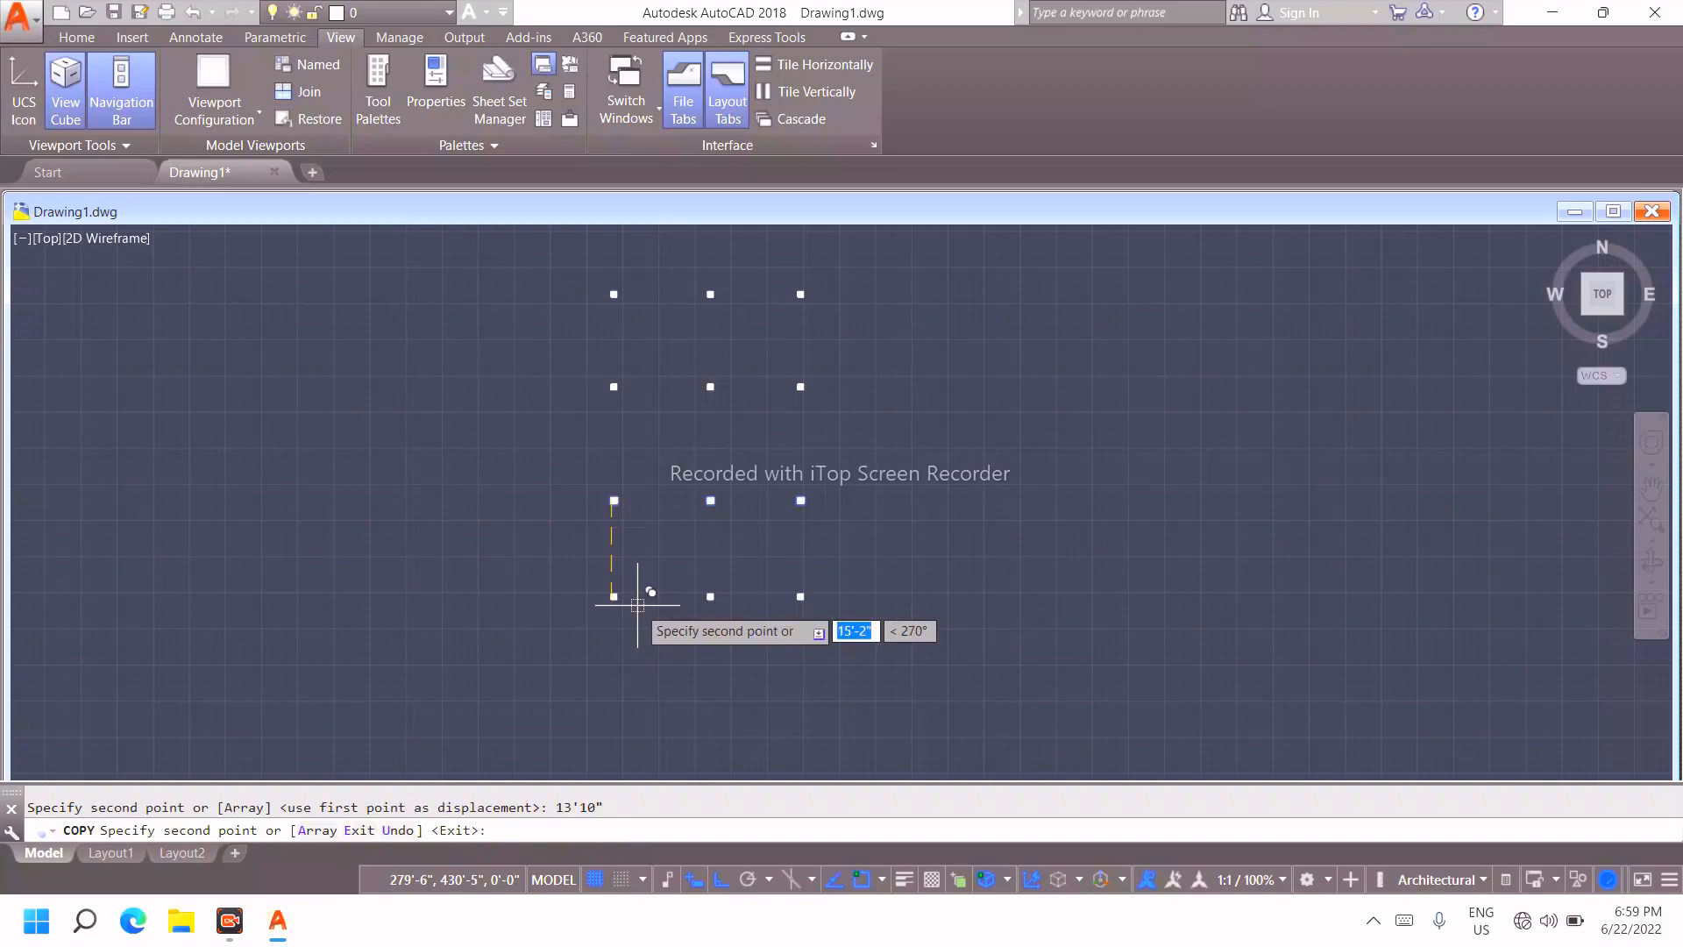
key("Escape")
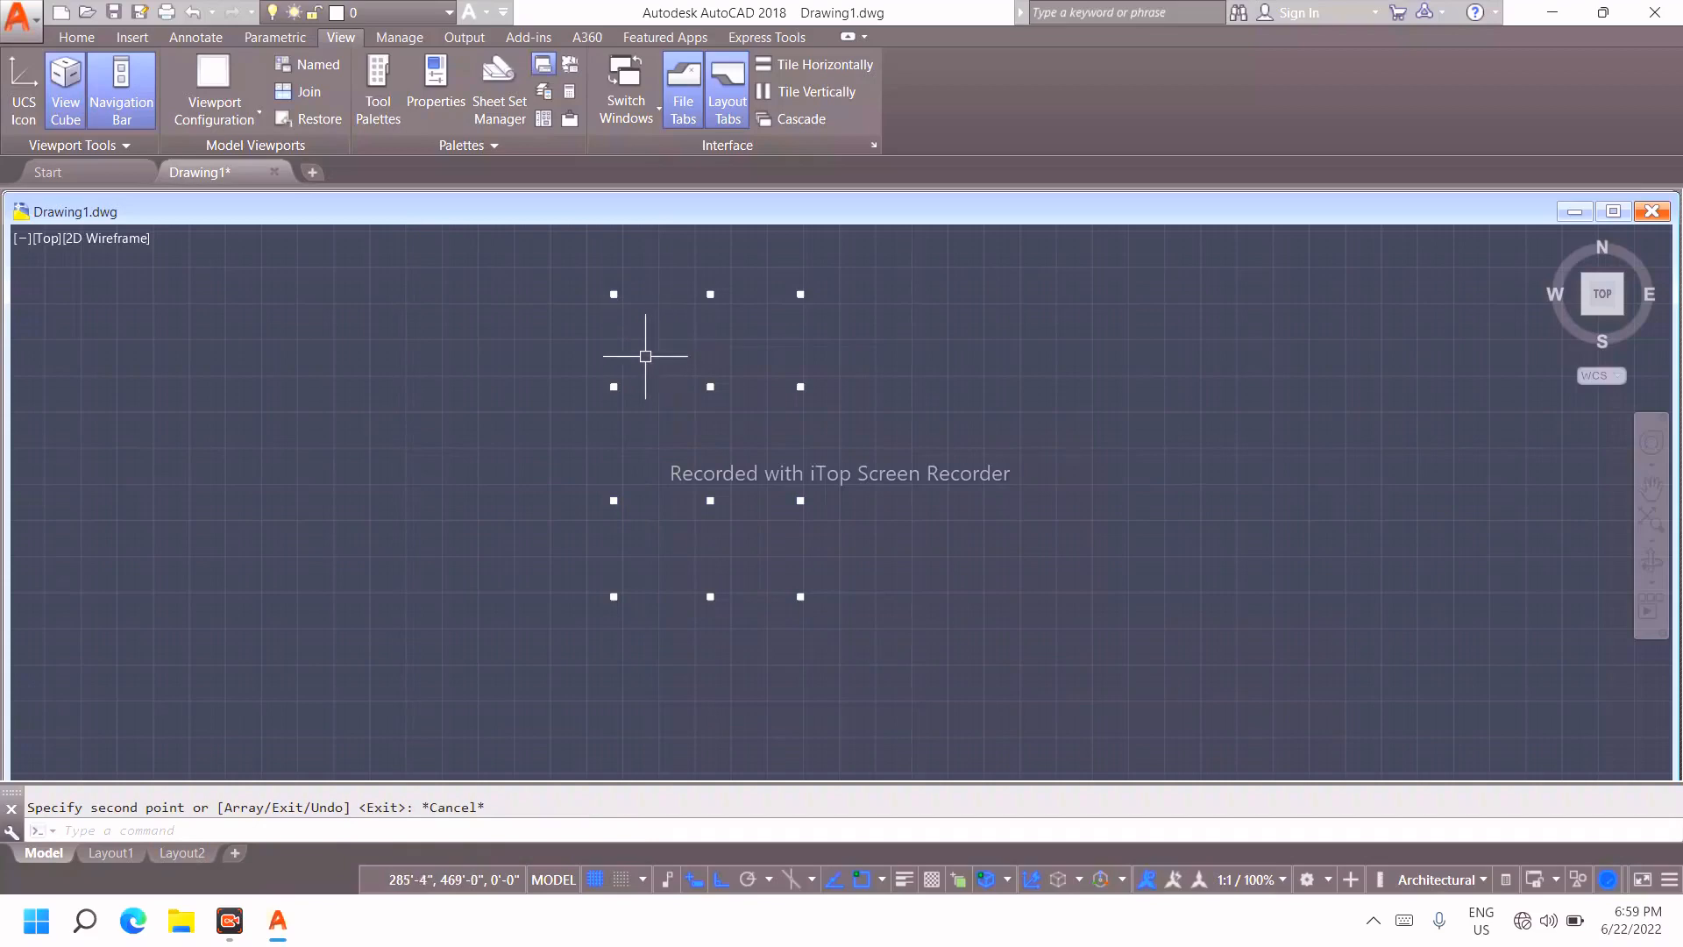
Draw a vertical line from the top-left column's outer corner down to the bottom-left column's outer corner
scroll(631, 342, "down", 2)
scroll(632, 342, "up", 4)
middle_click_drag(631, 342, 685, 465)
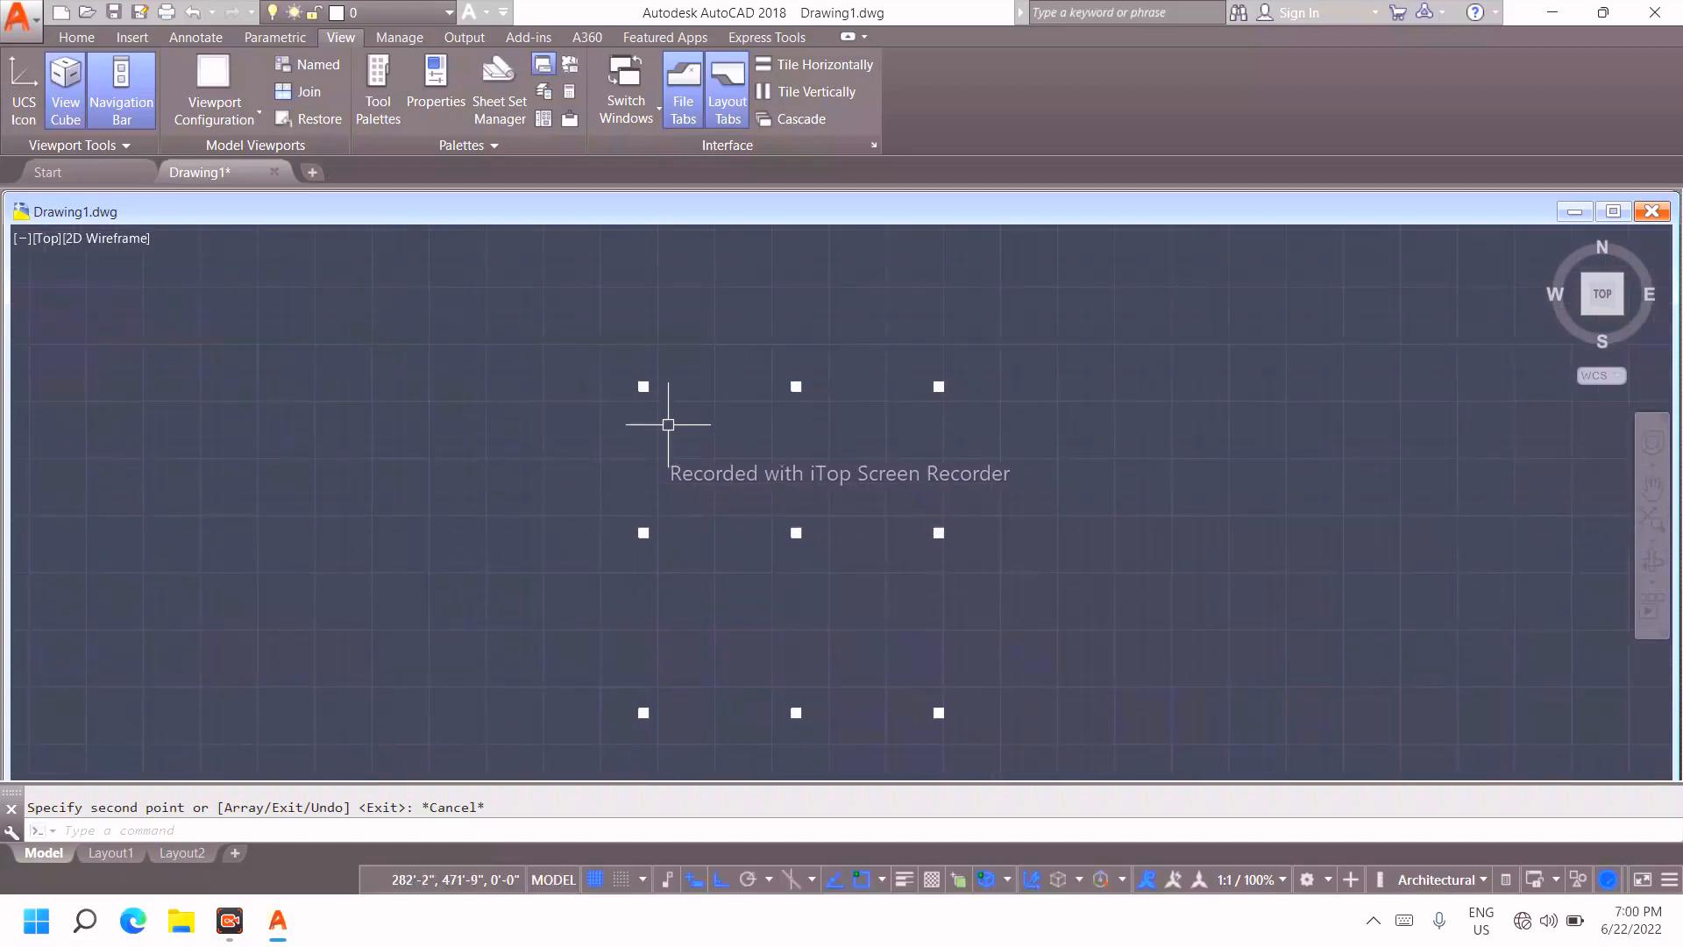
left_click(70, 38)
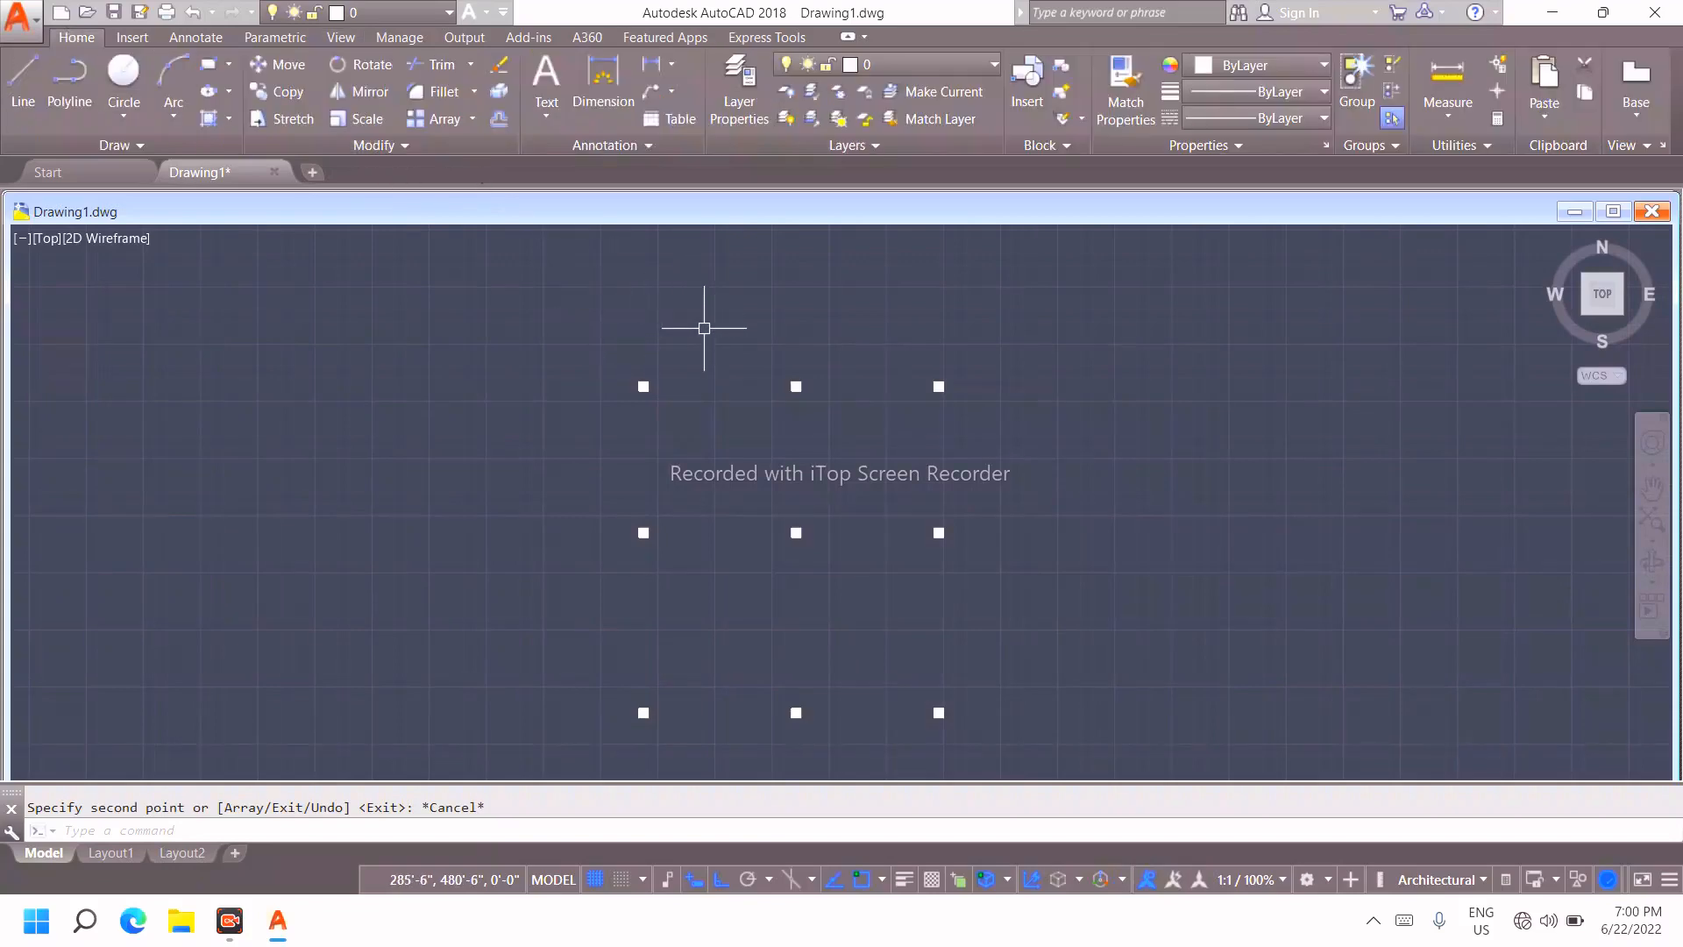
key("Escape")
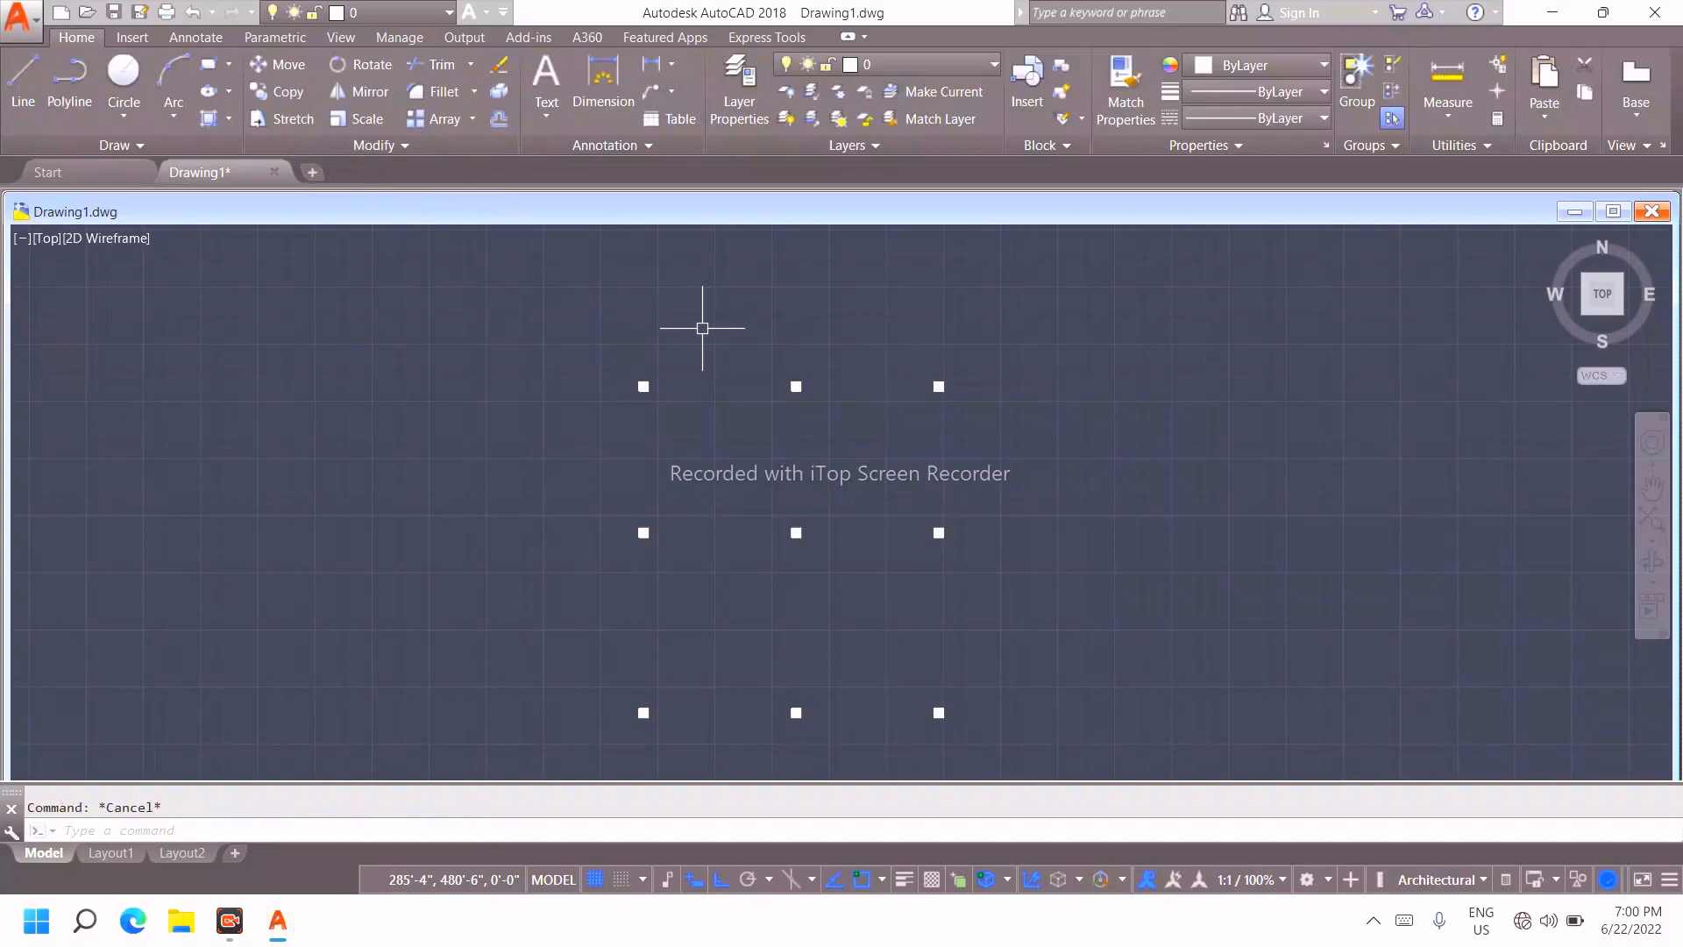
type("l")
key("Return")
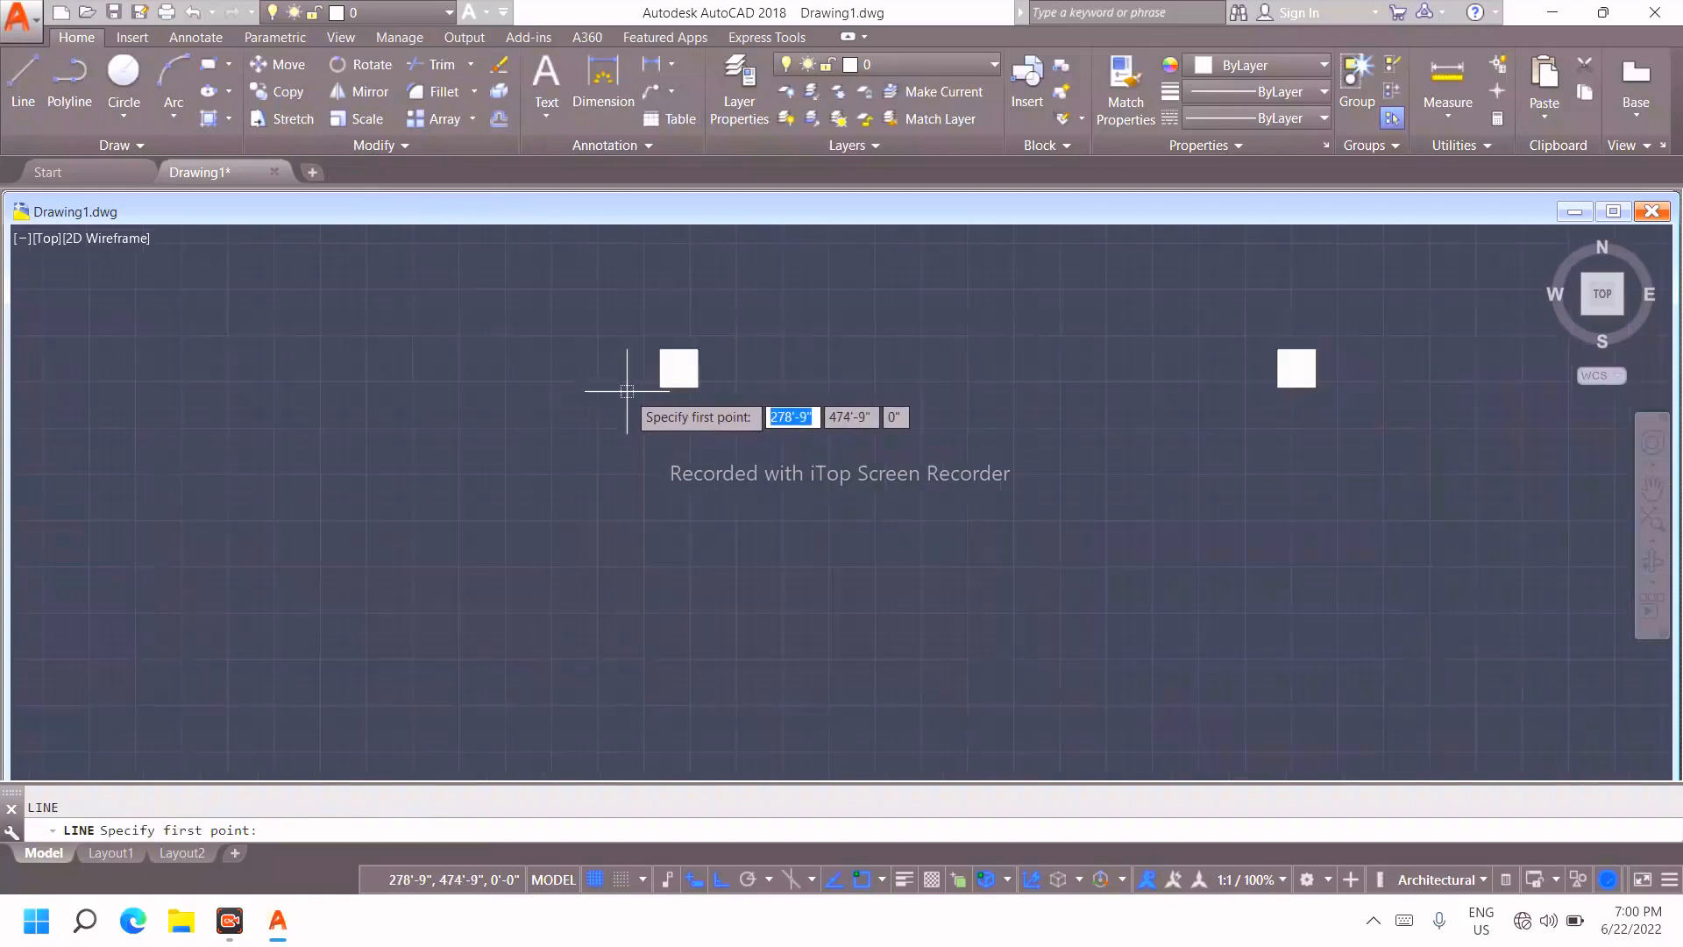
left_click(652, 352)
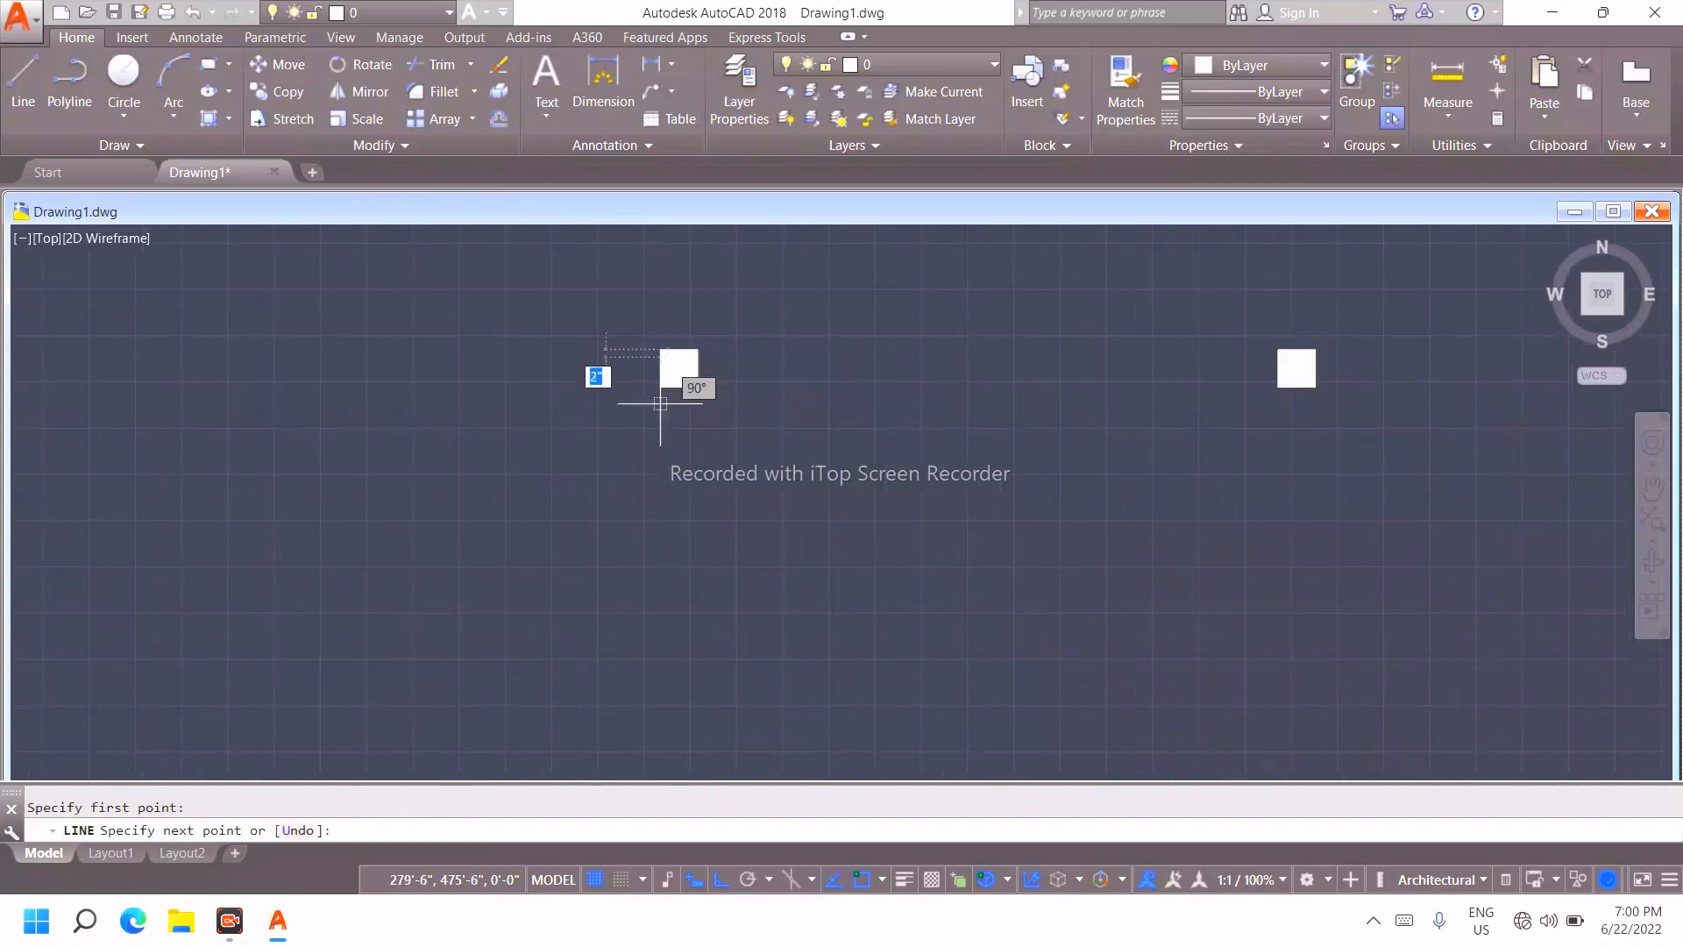
scroll(657, 549, "down", 2)
middle_click_drag(654, 568, 678, 465)
scroll(679, 465, "up", 1)
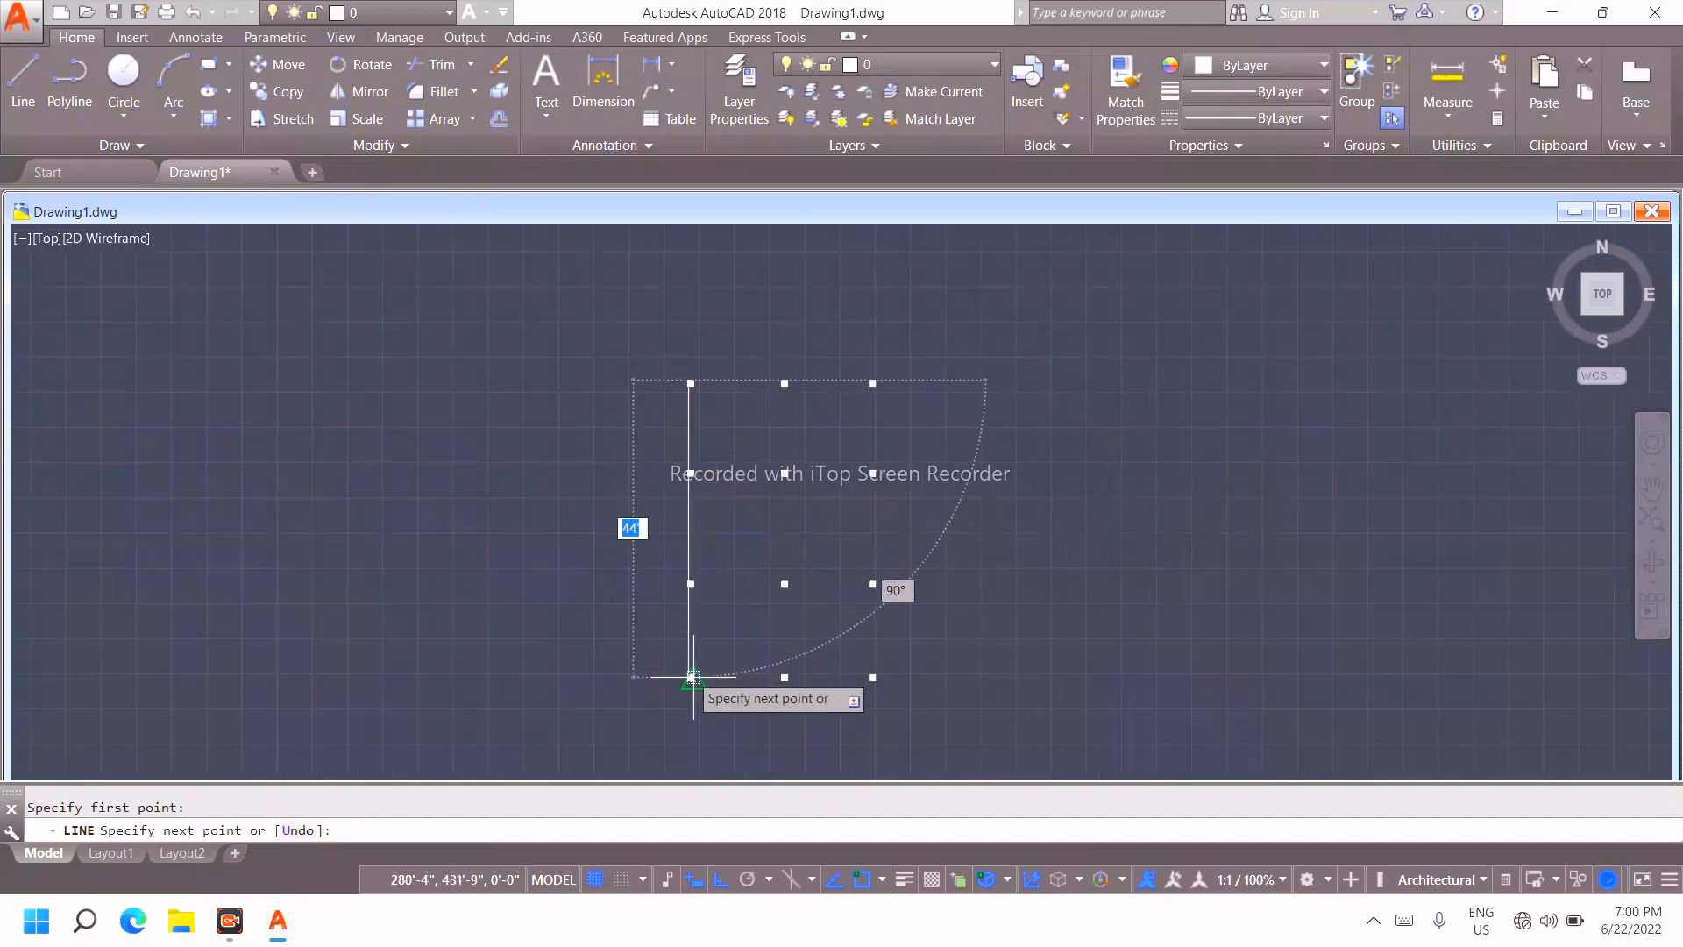
scroll(690, 672, "up", 5)
middle_click_drag(609, 753, 669, 514)
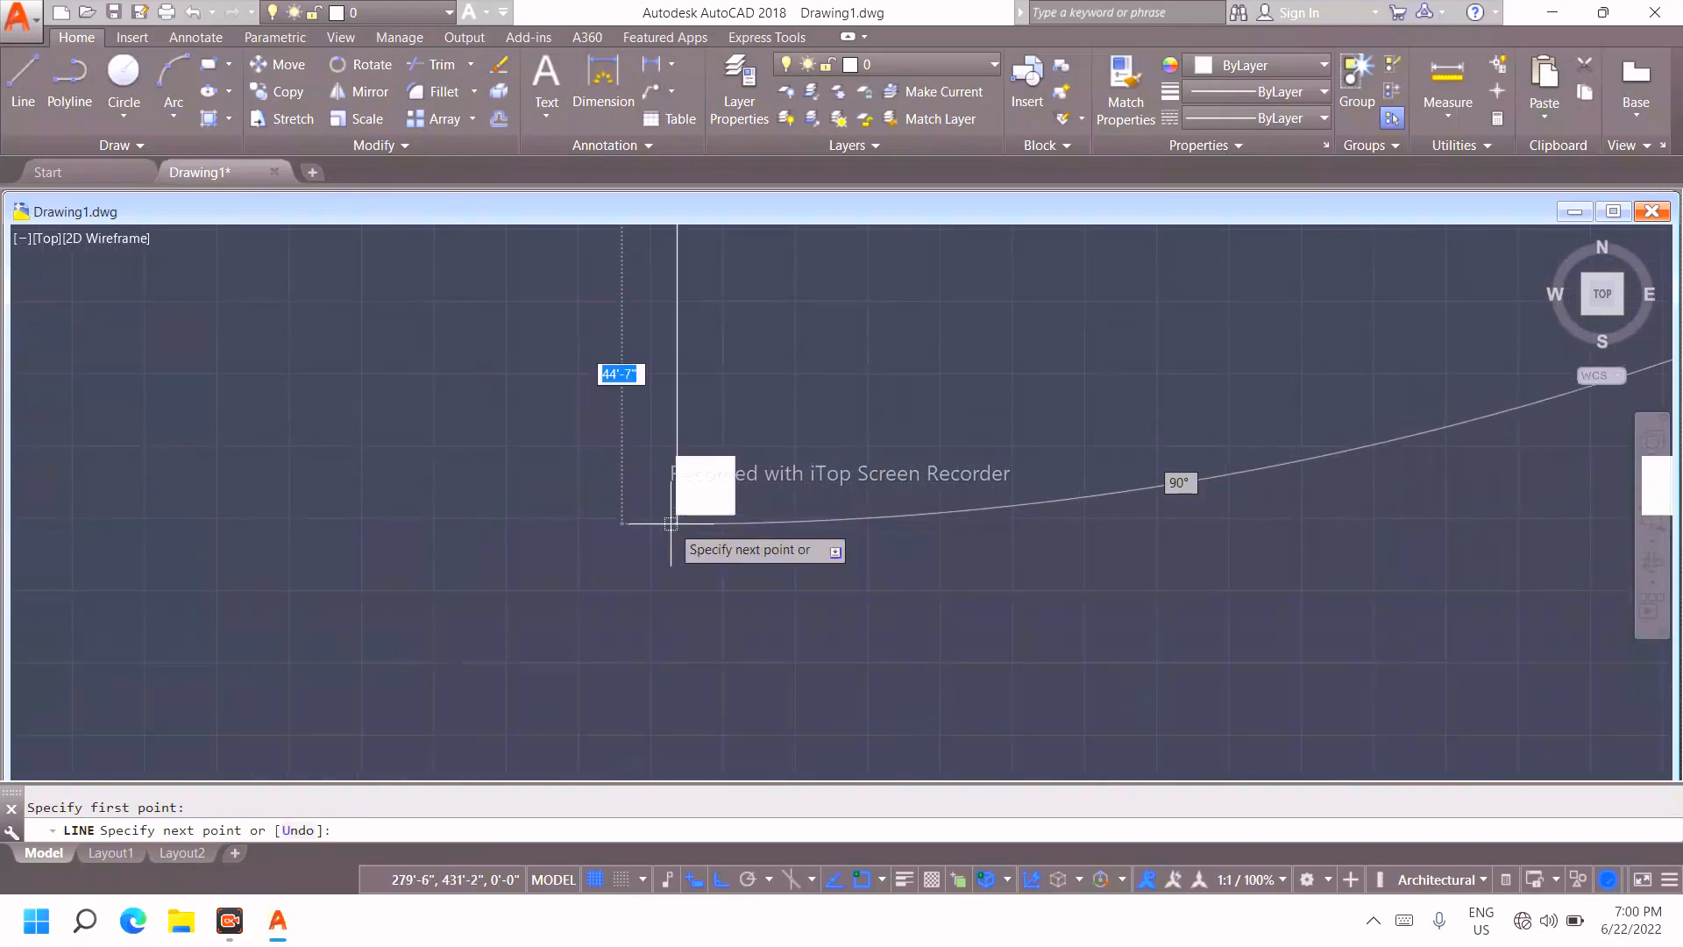
left_click(677, 514)
Continue the line along the bottom row to the bottom-right column's outer corner and up to the top-right column's outer corner
scroll(1008, 500, "down", 6)
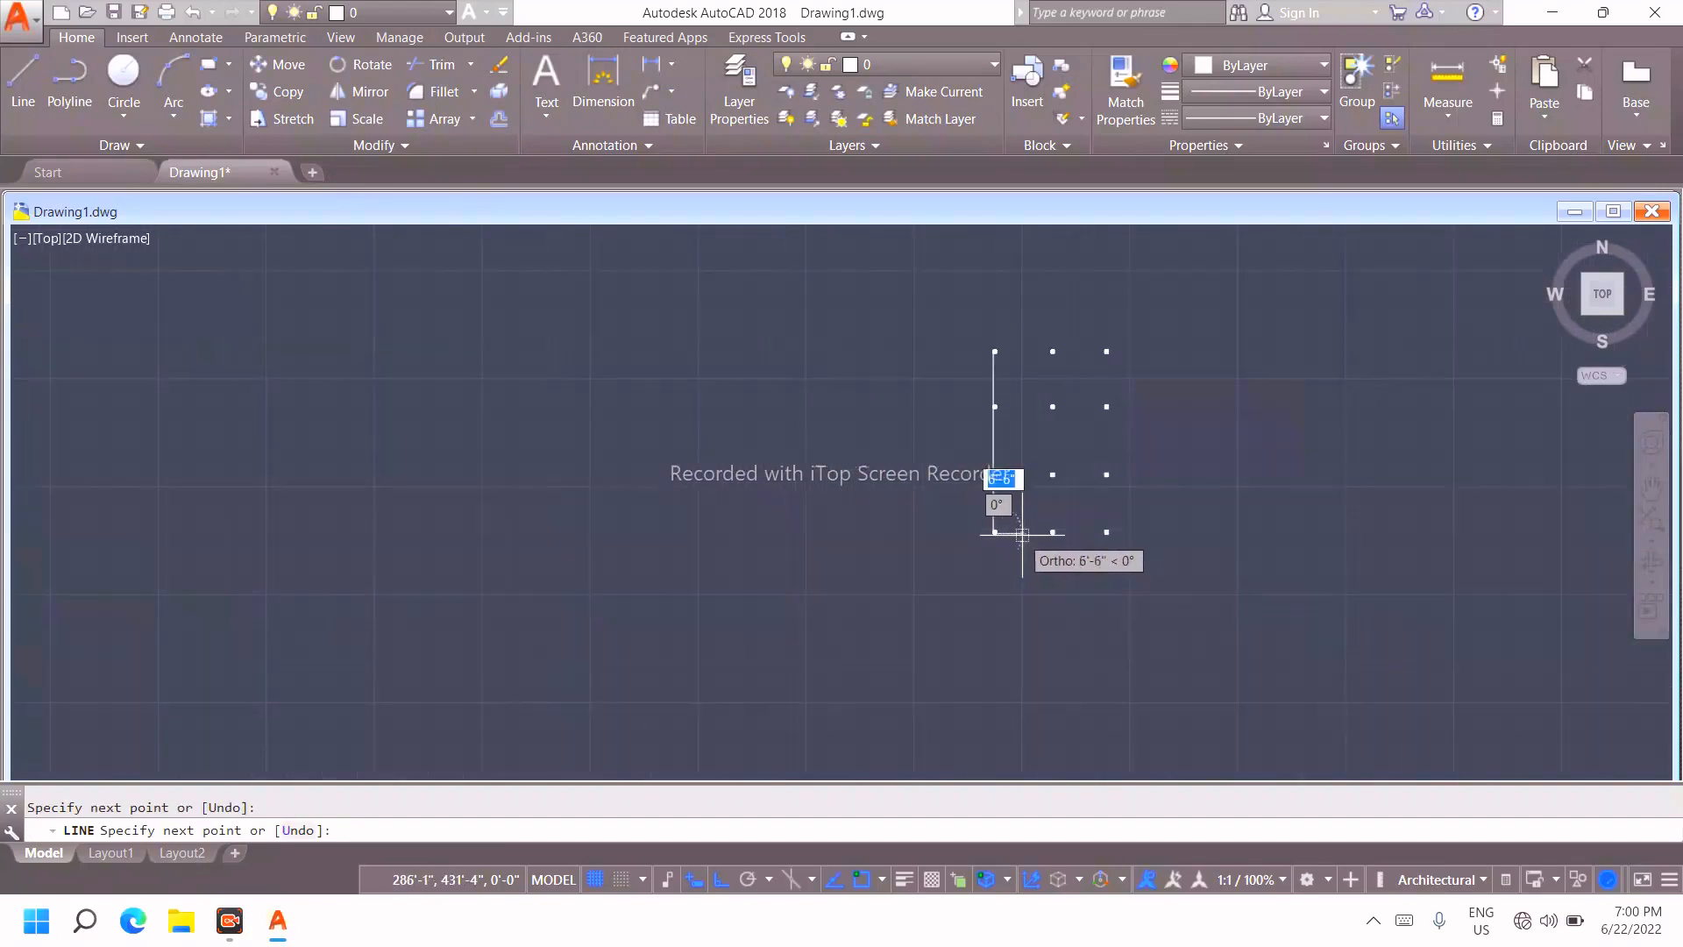
scroll(1118, 517, "up", 6)
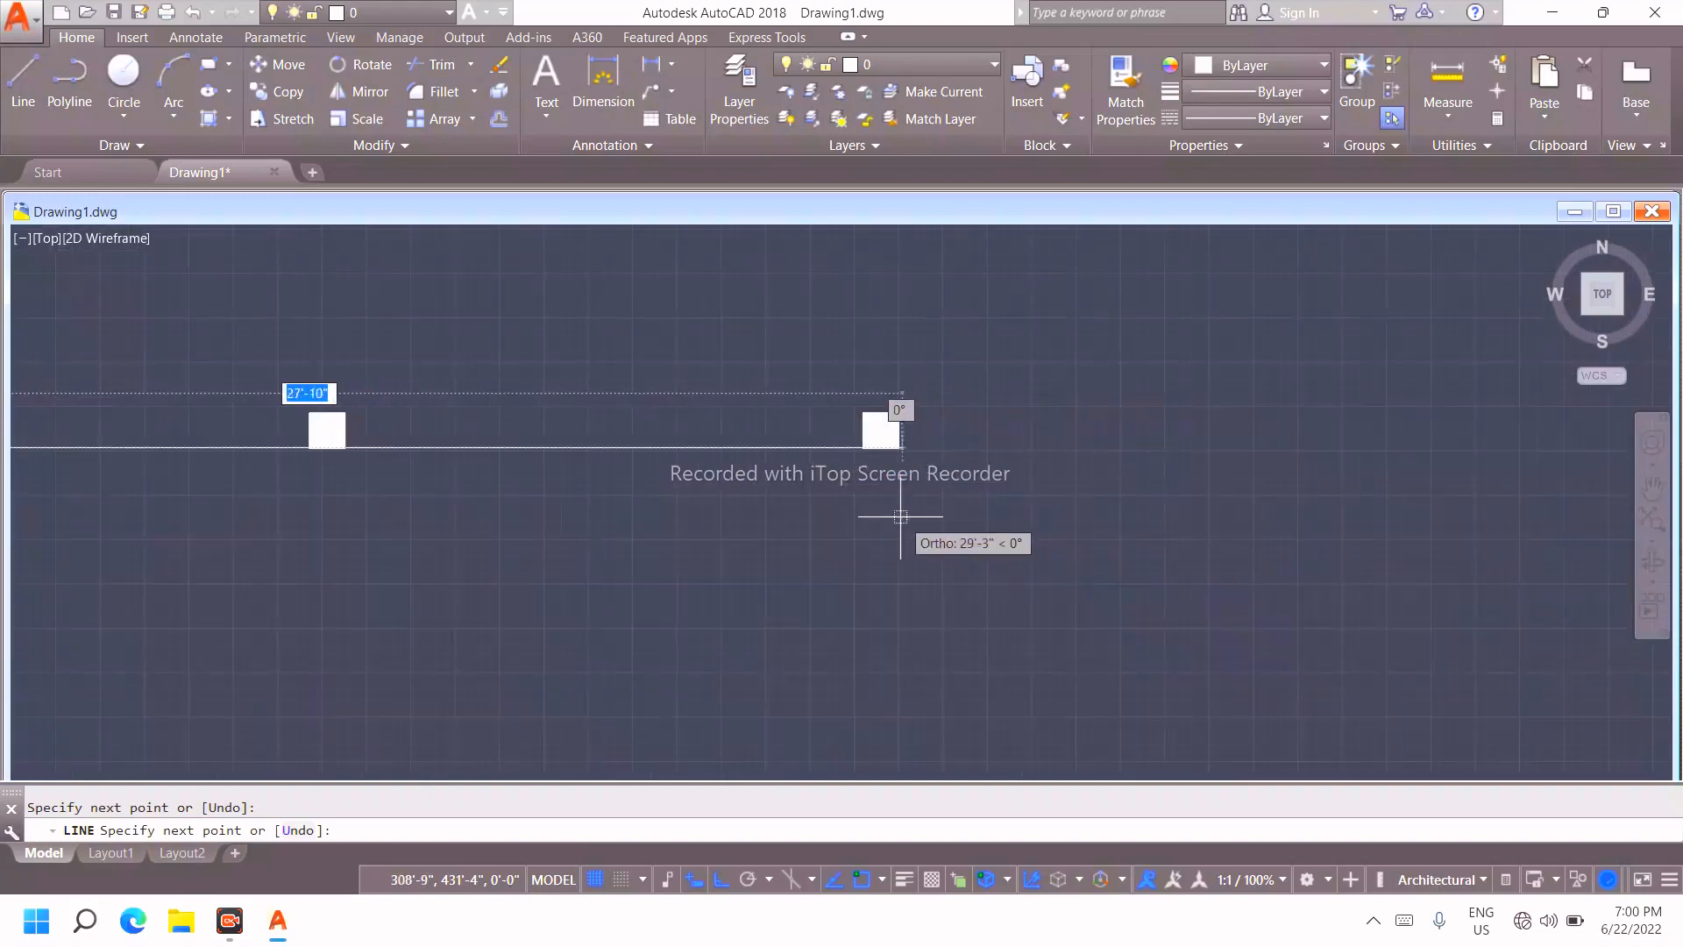
left_click(894, 448)
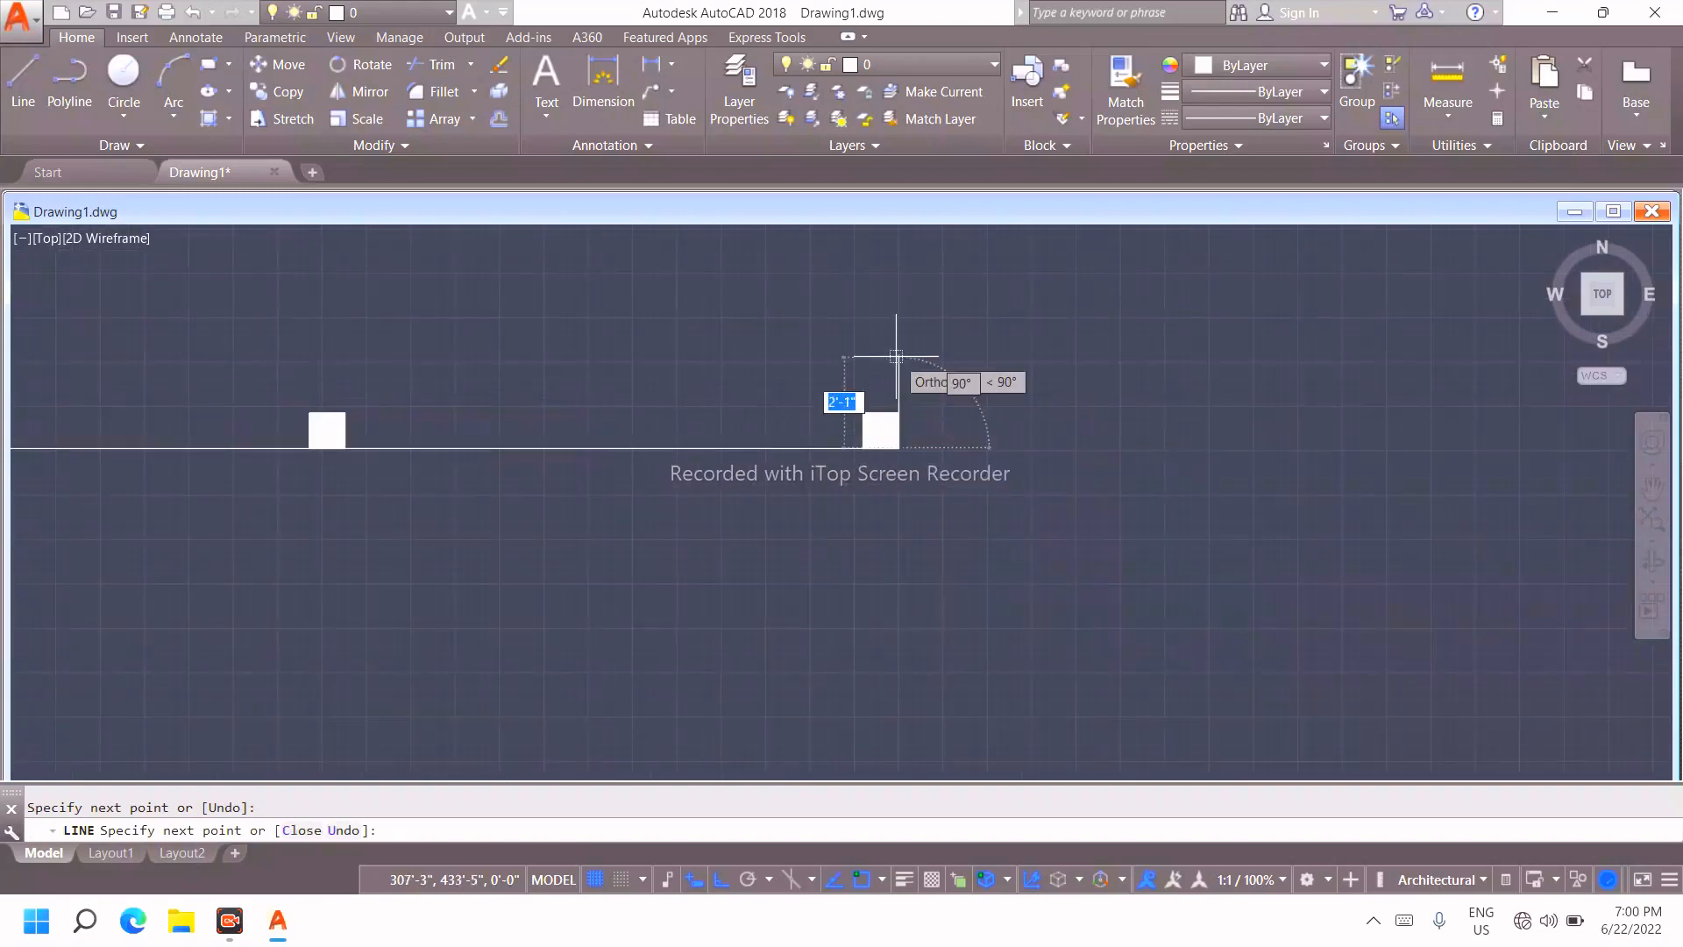
scroll(898, 357, "down", 6)
middle_click_drag(899, 360, 1057, 772)
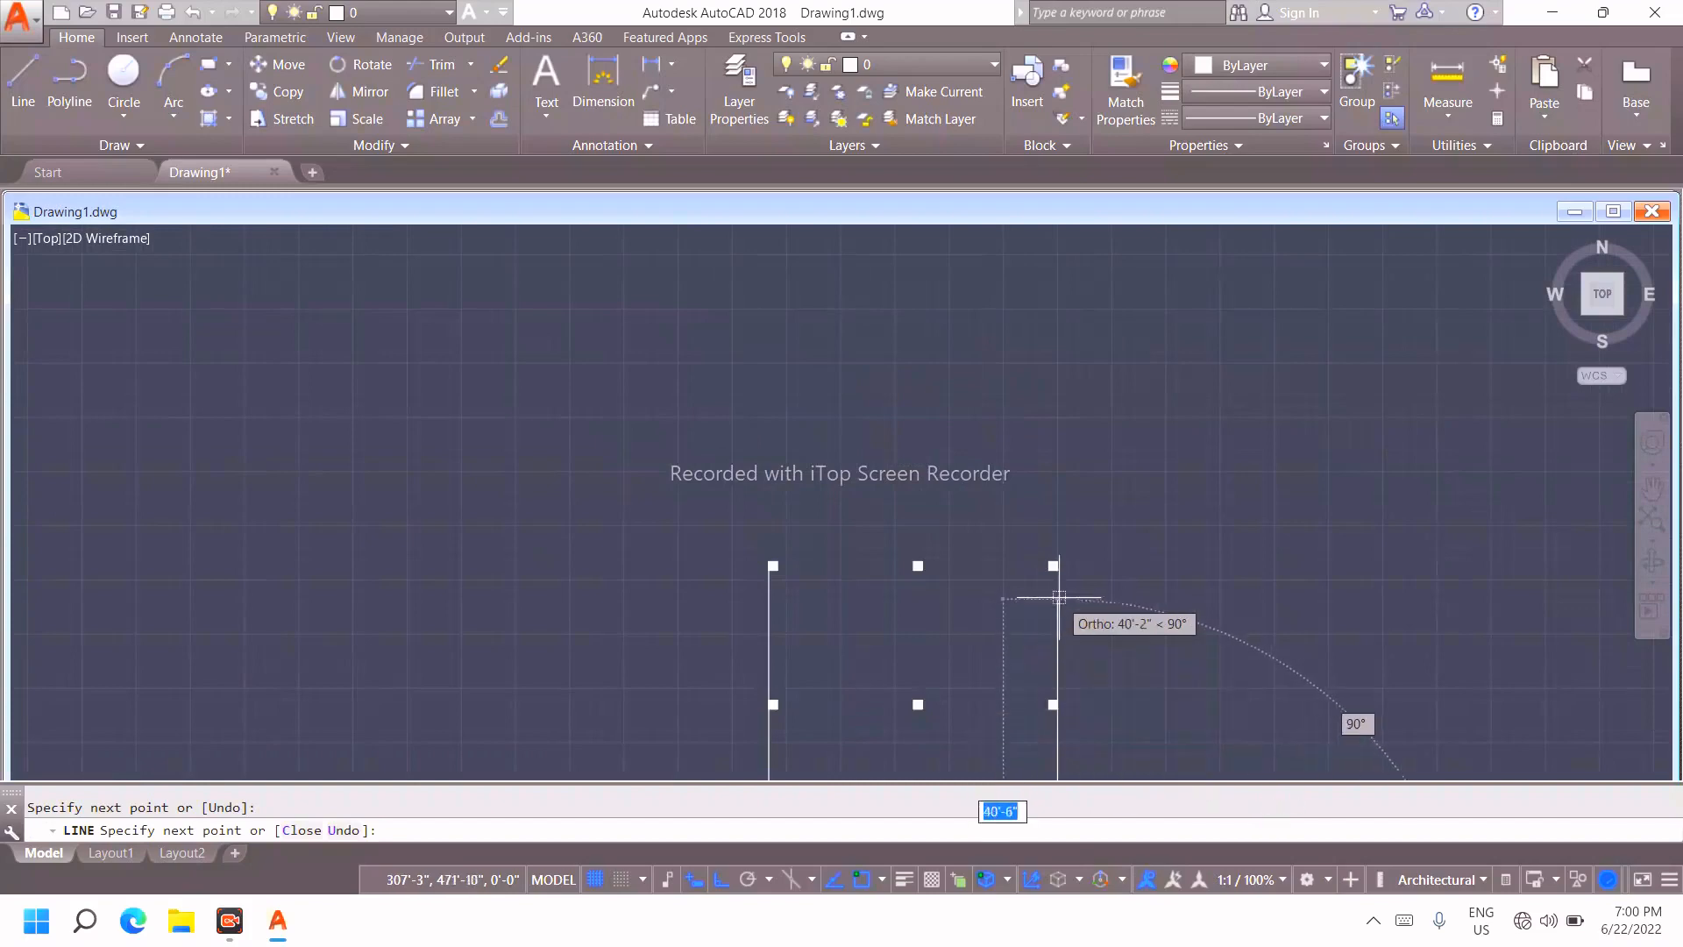
left_click(1057, 561)
scroll(1059, 559, "up", 6)
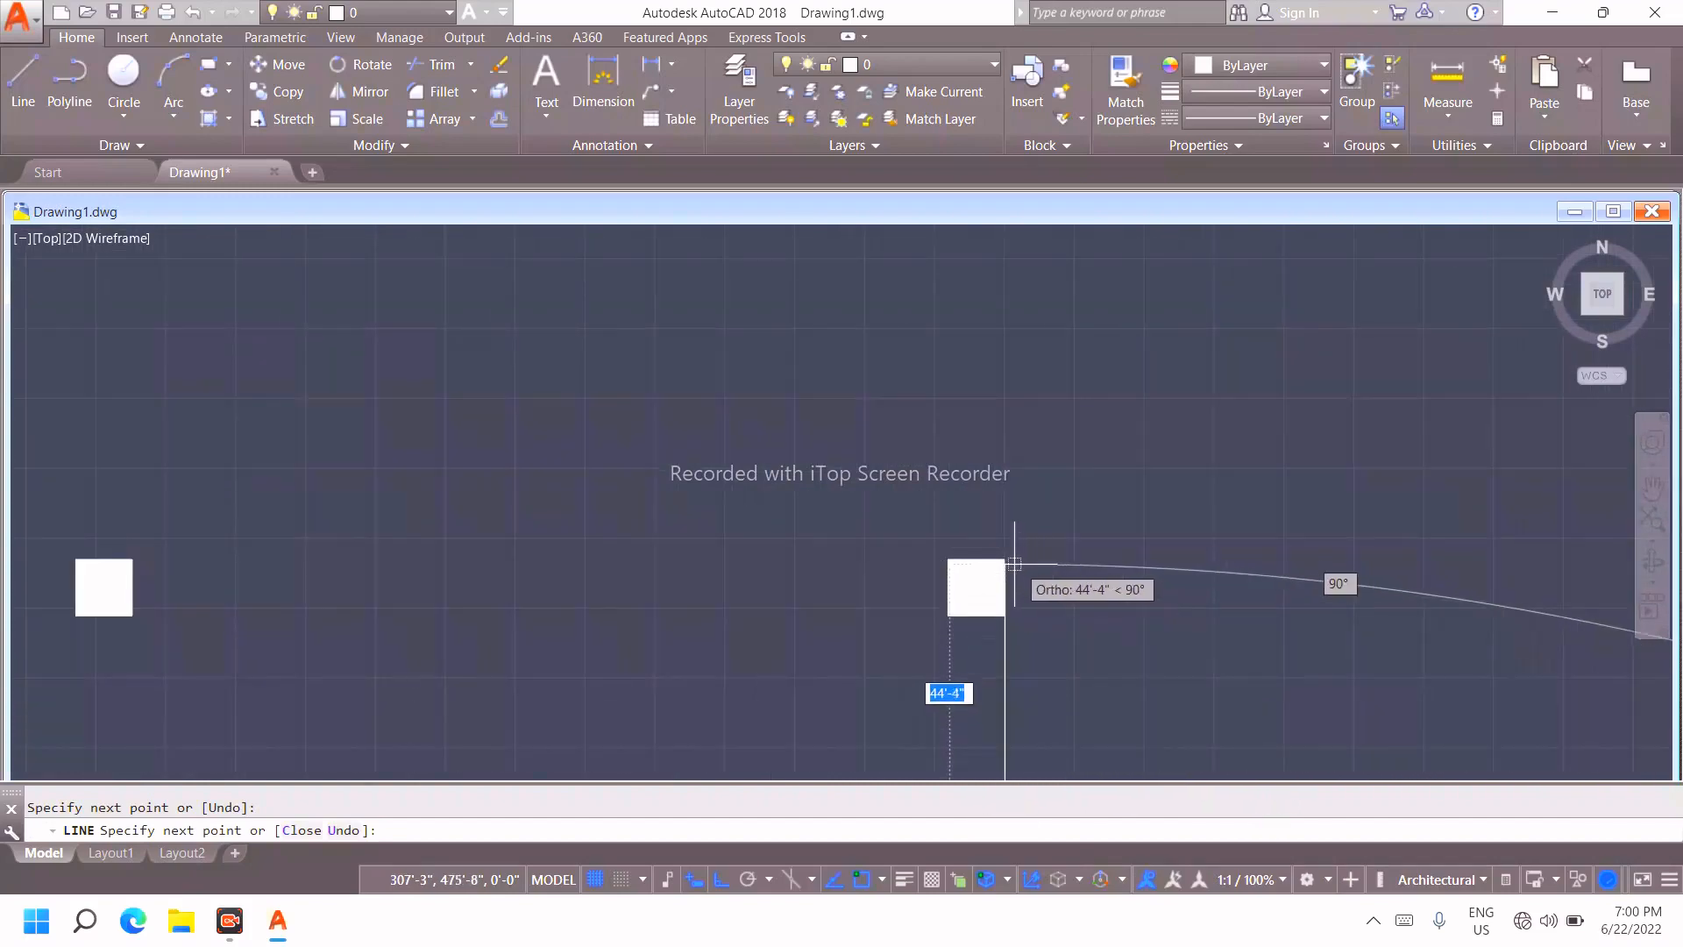
Close the outline with a horizontal line along the top row back to the top-left column's outer corner
scroll(429, 612, "down", 4)
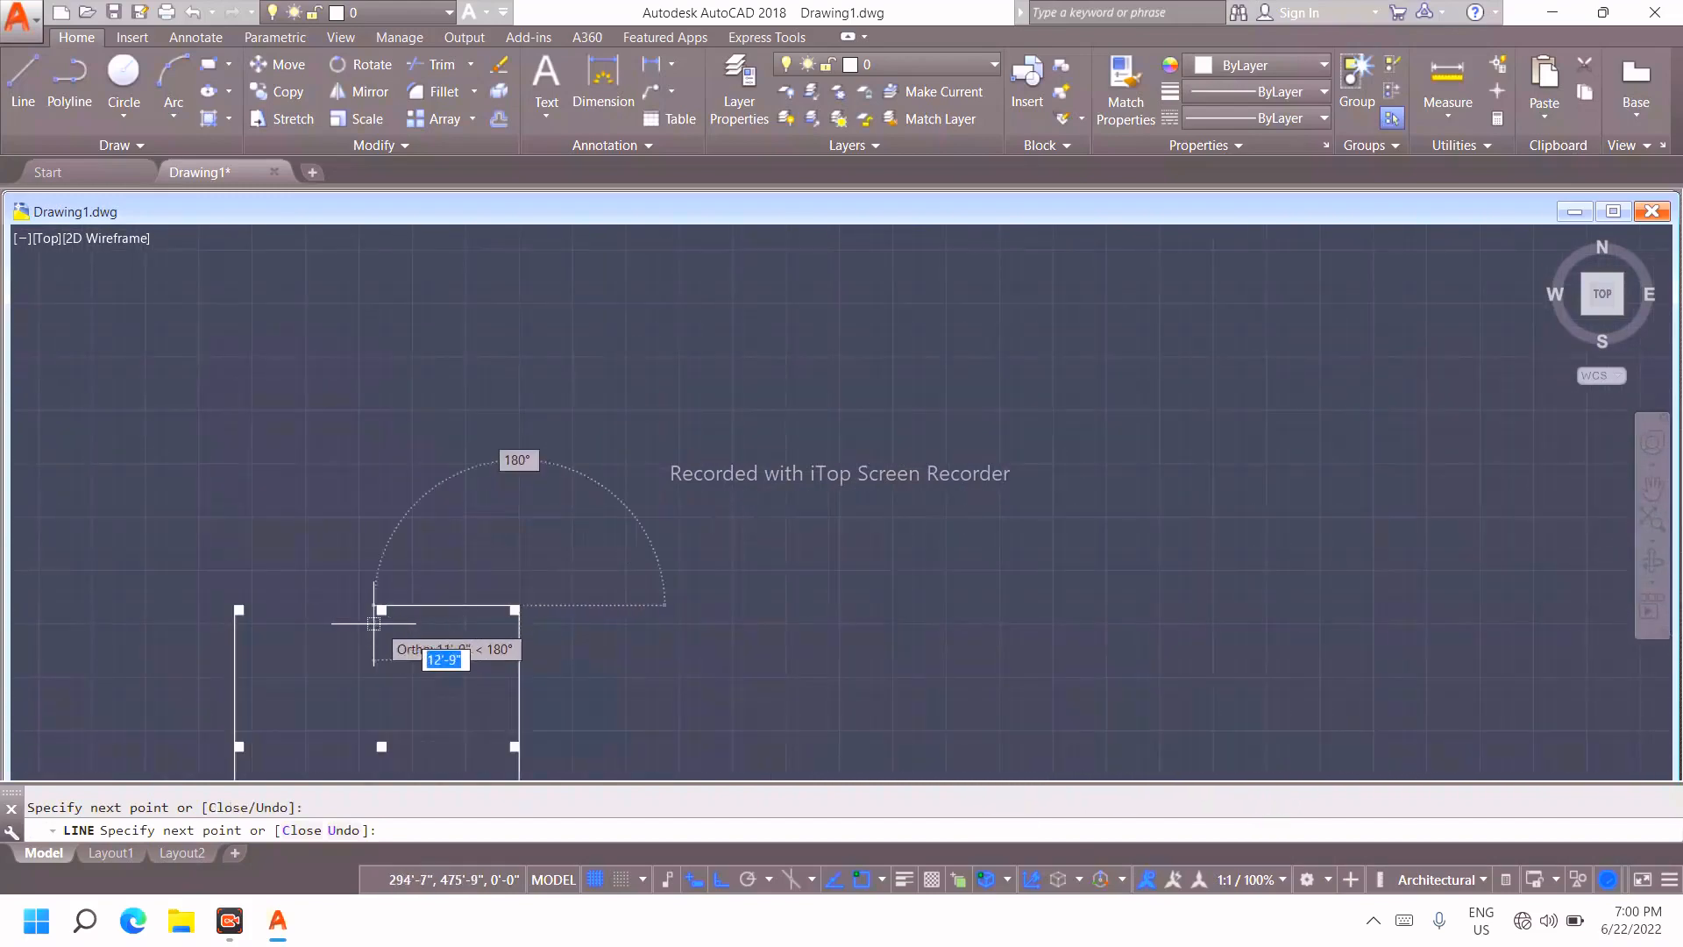
middle_click_drag(338, 627, 790, 562)
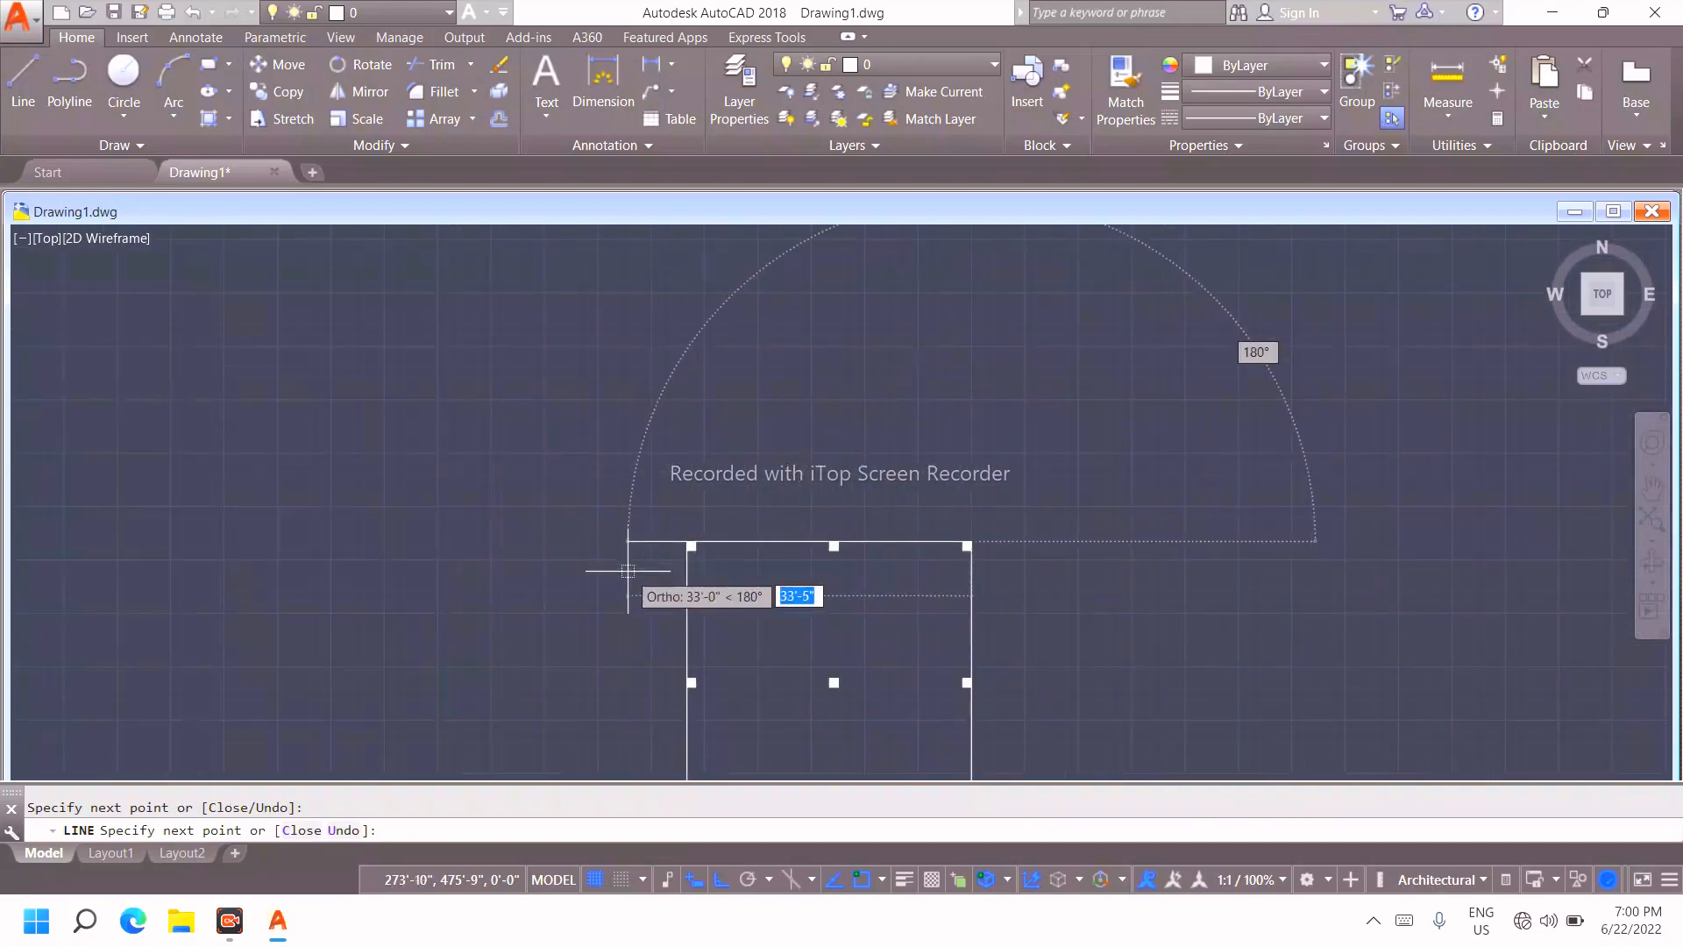
scroll(680, 541, "up", 6)
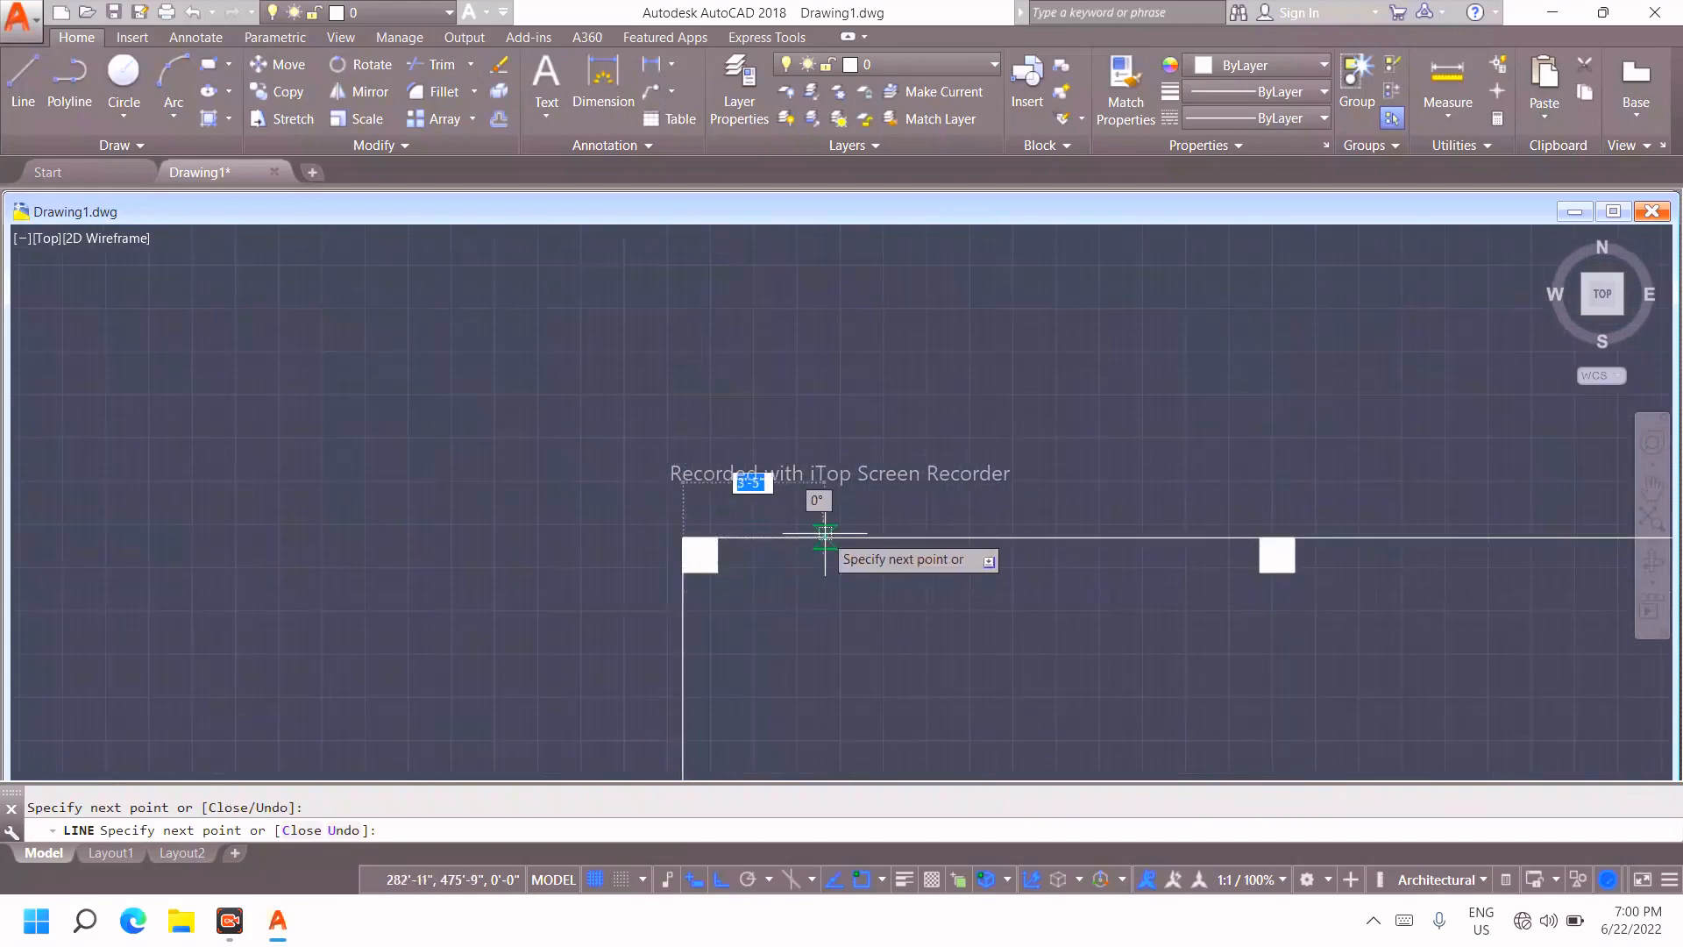
scroll(824, 530, "down", 4)
key("Escape")
Draw a vertical line along the middle columns' left edges, from the top-middle column's upper-left corner to the bottom-middle column's lower-left corner
scroll(926, 627, "down", 8)
middle_click_drag(921, 646, 793, 439)
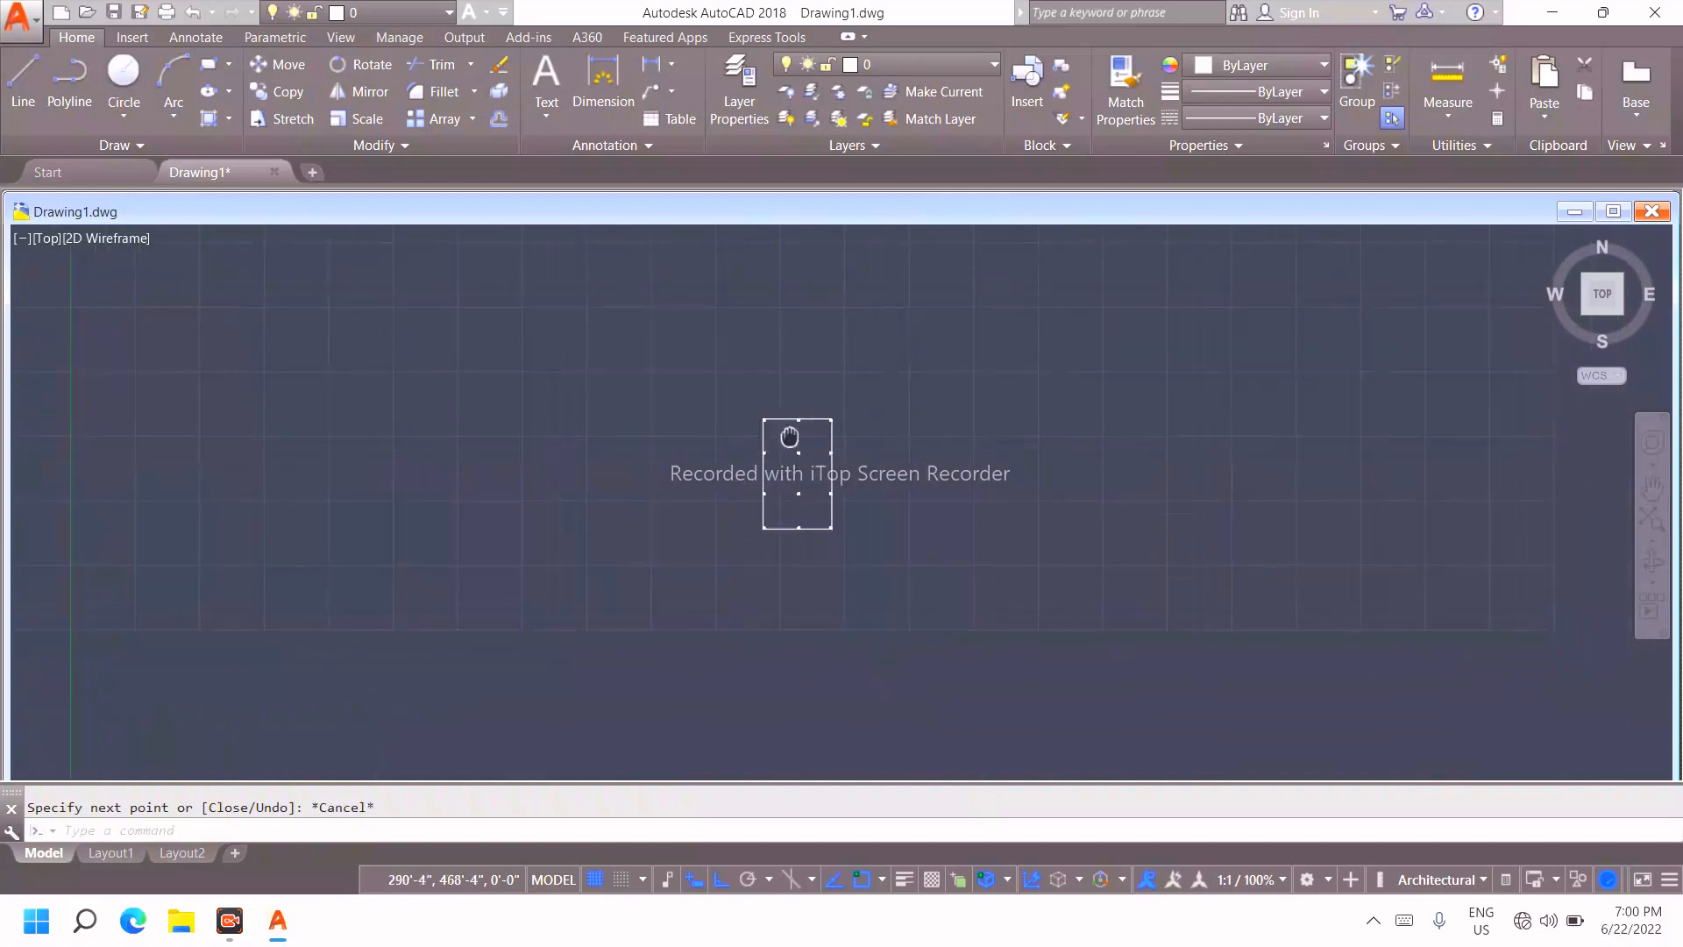
scroll(785, 438, "up", 8)
key("Escape")
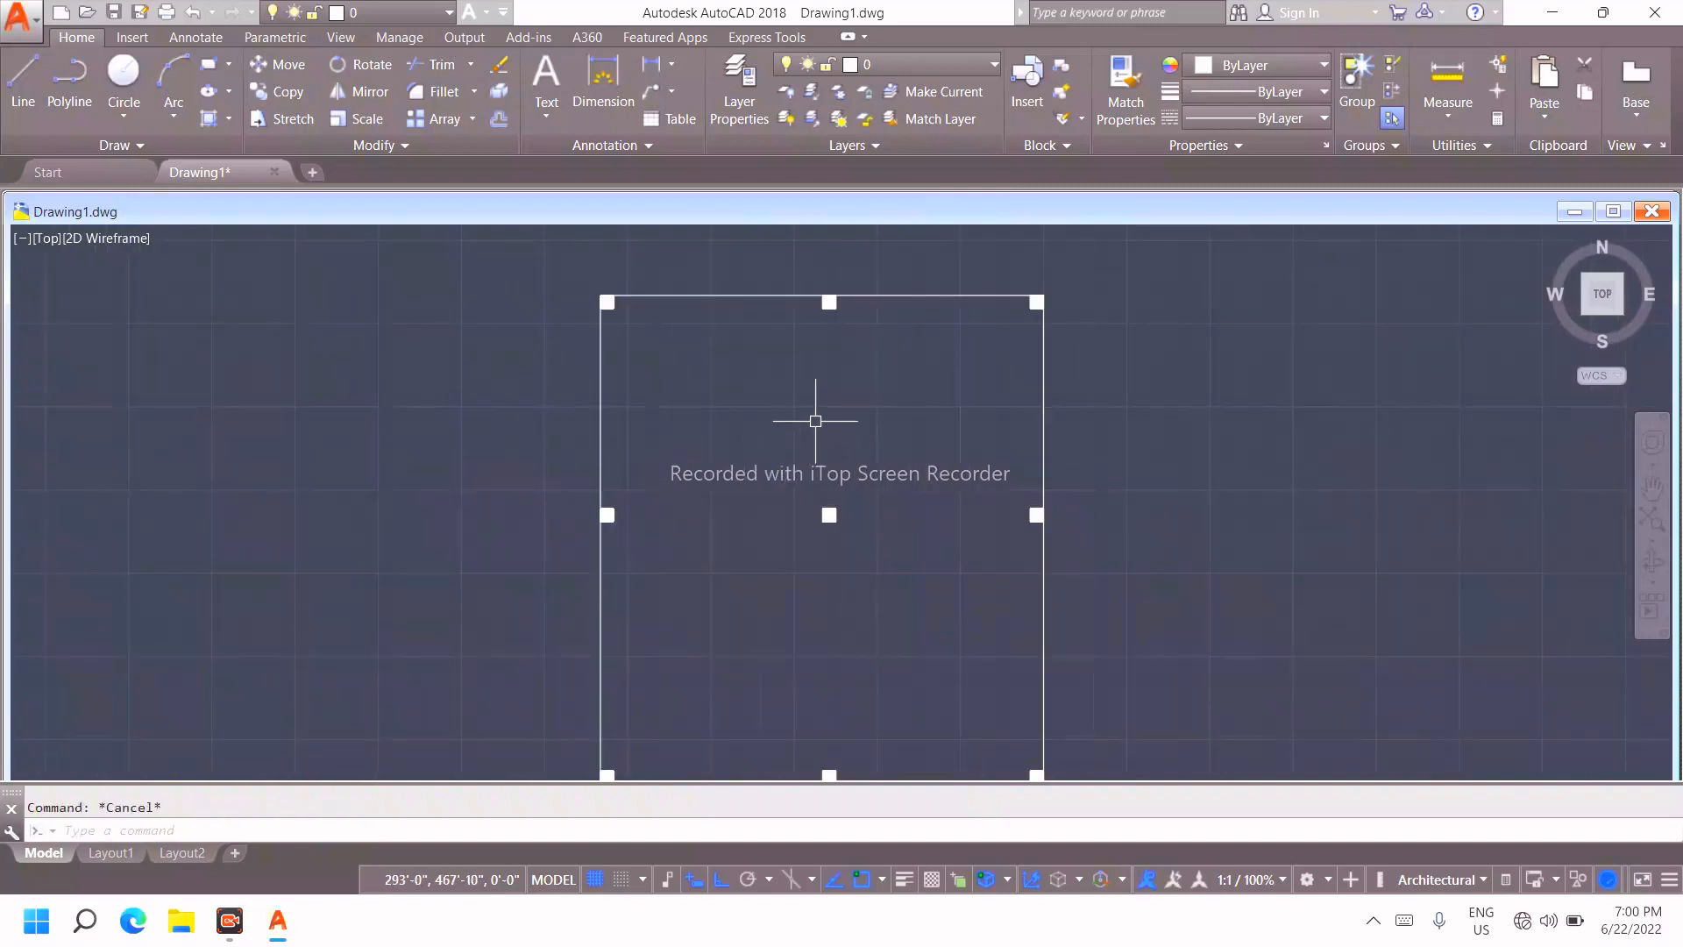
type("l")
key("Return")
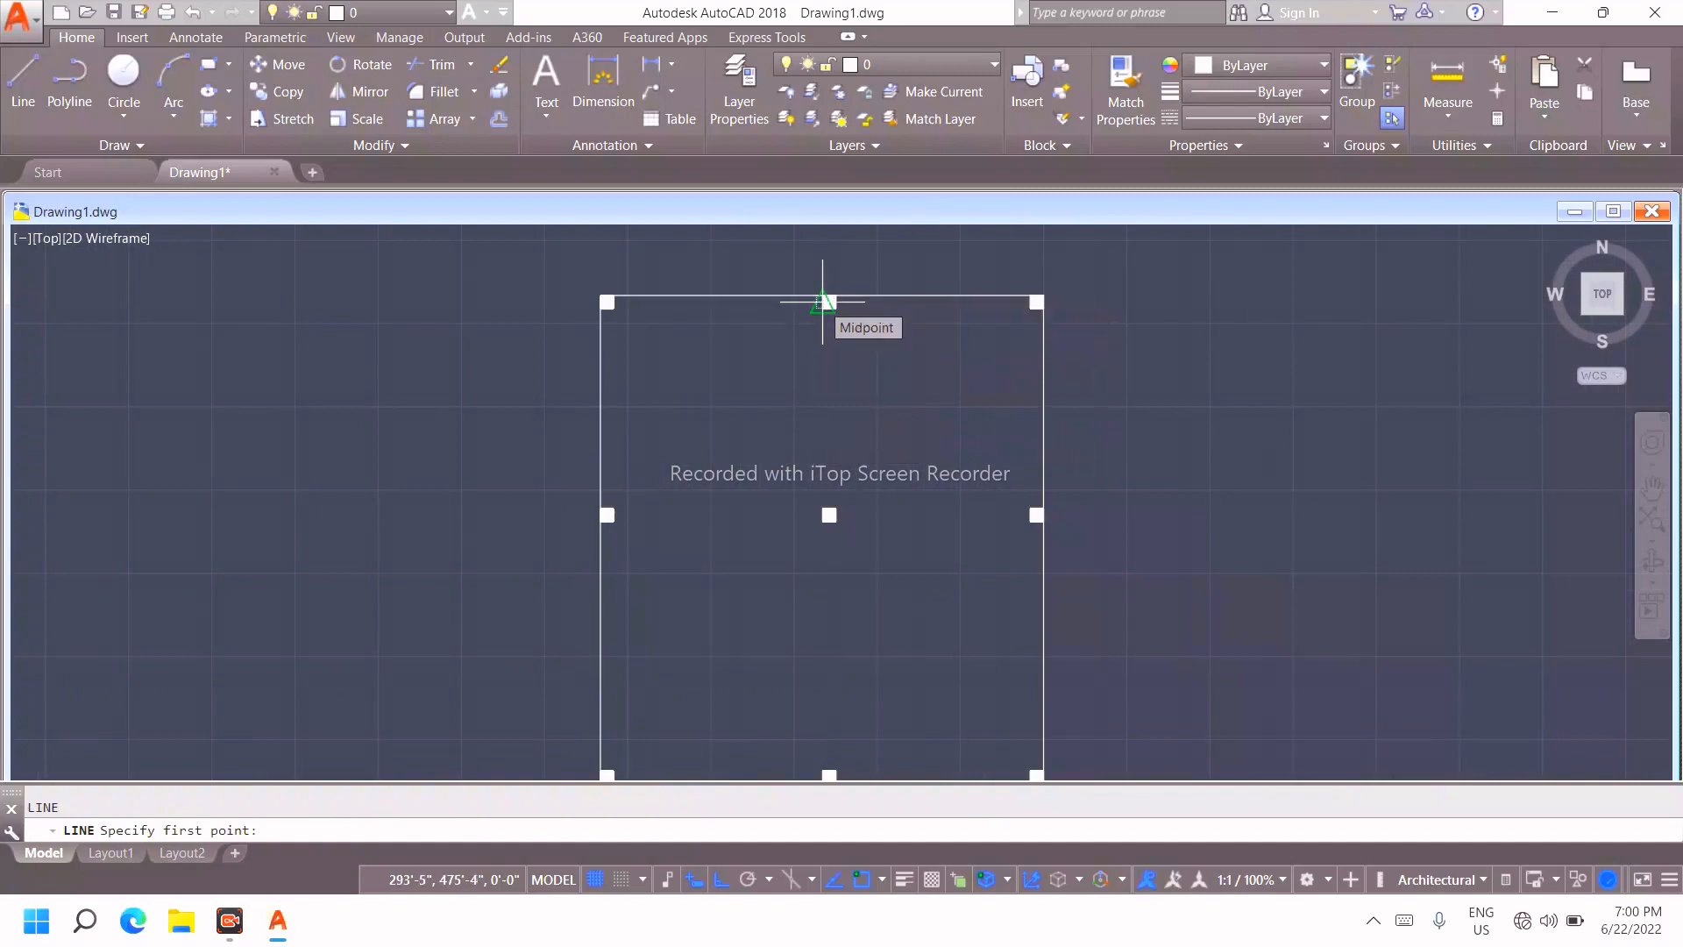
scroll(822, 303, "up", 5)
left_click(806, 280)
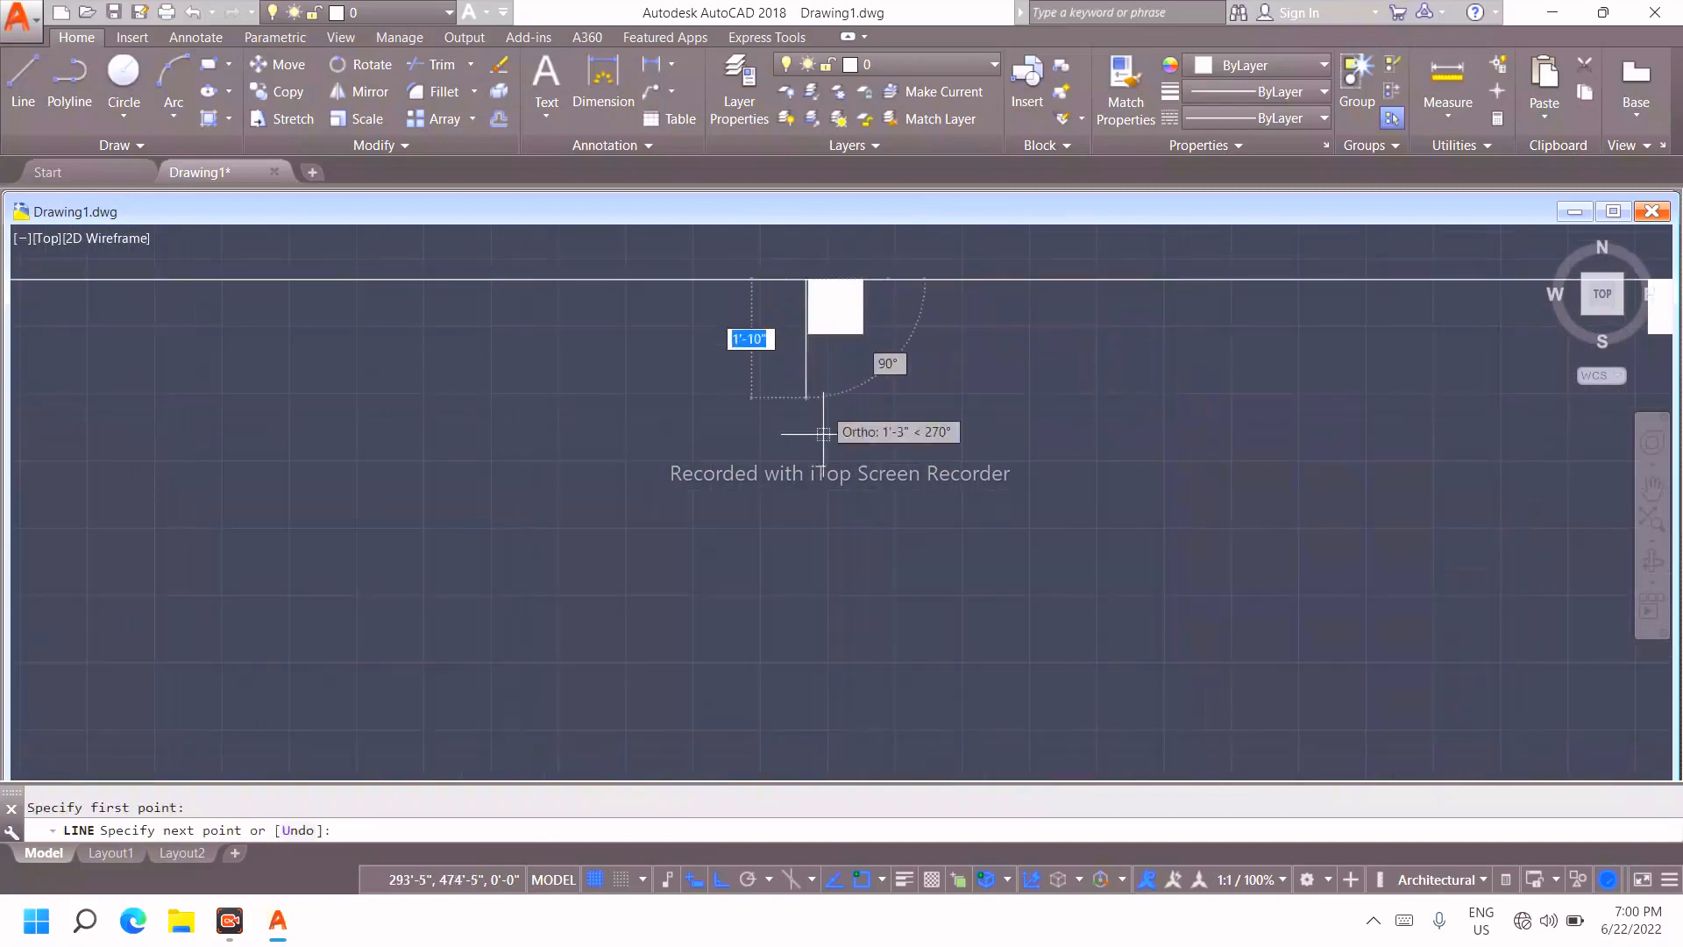
scroll(824, 433, "down", 10)
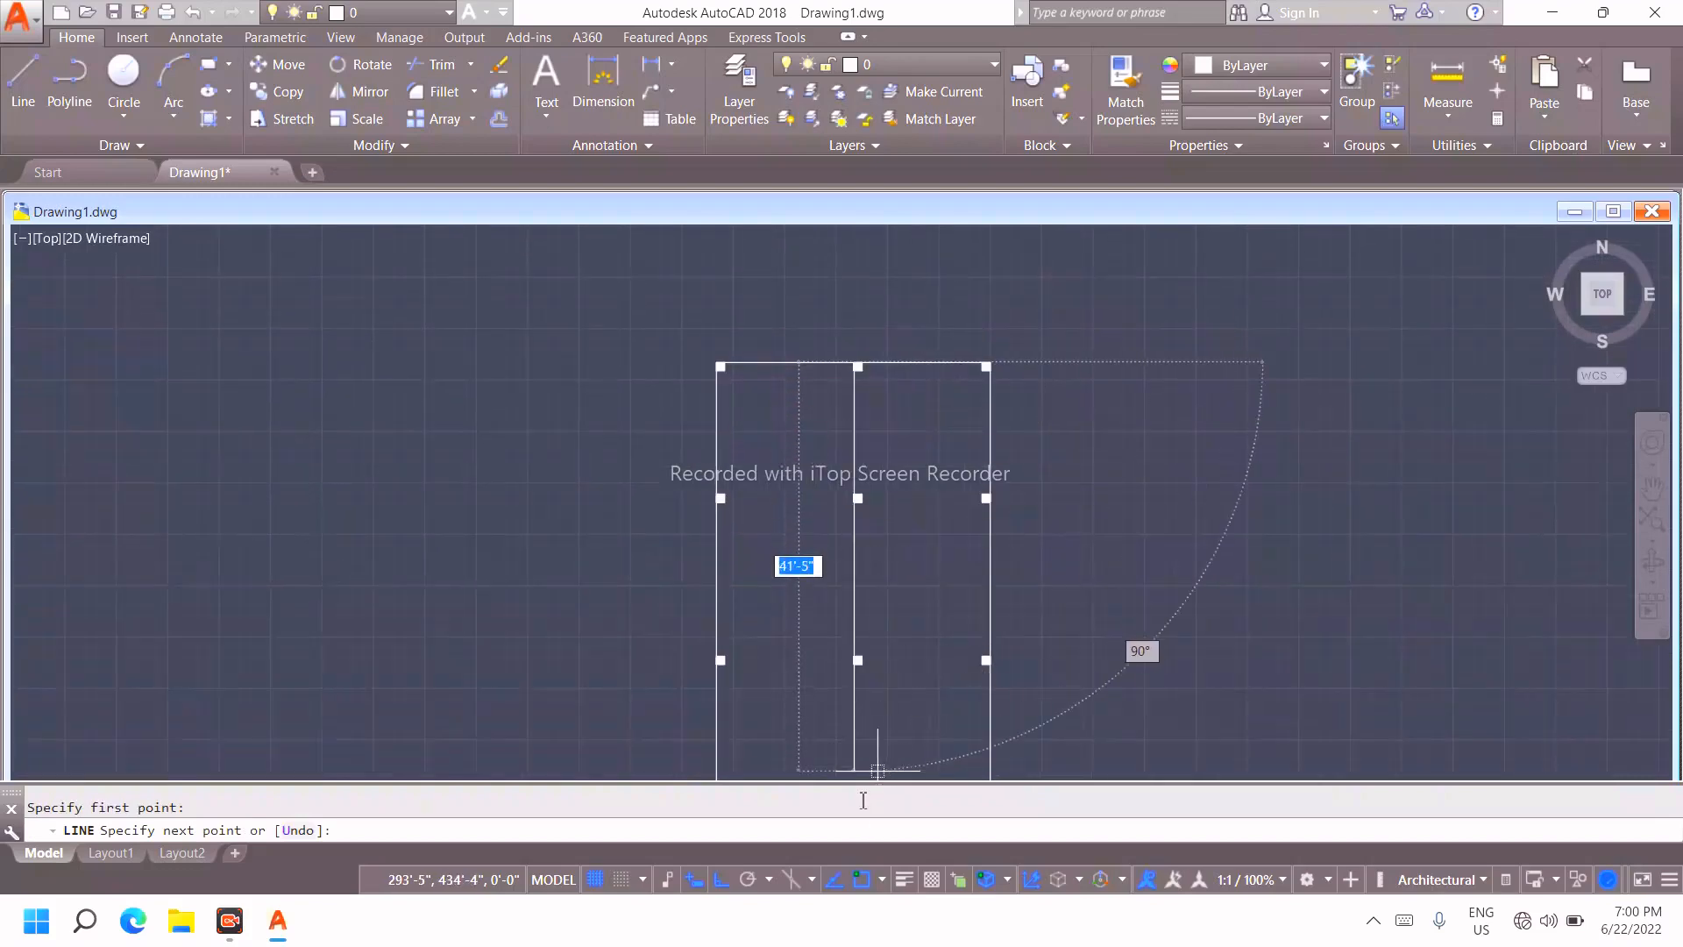
scroll(864, 321, "down", 1)
middle_click_drag(860, 603, 808, 588)
scroll(871, 474, "up", 5)
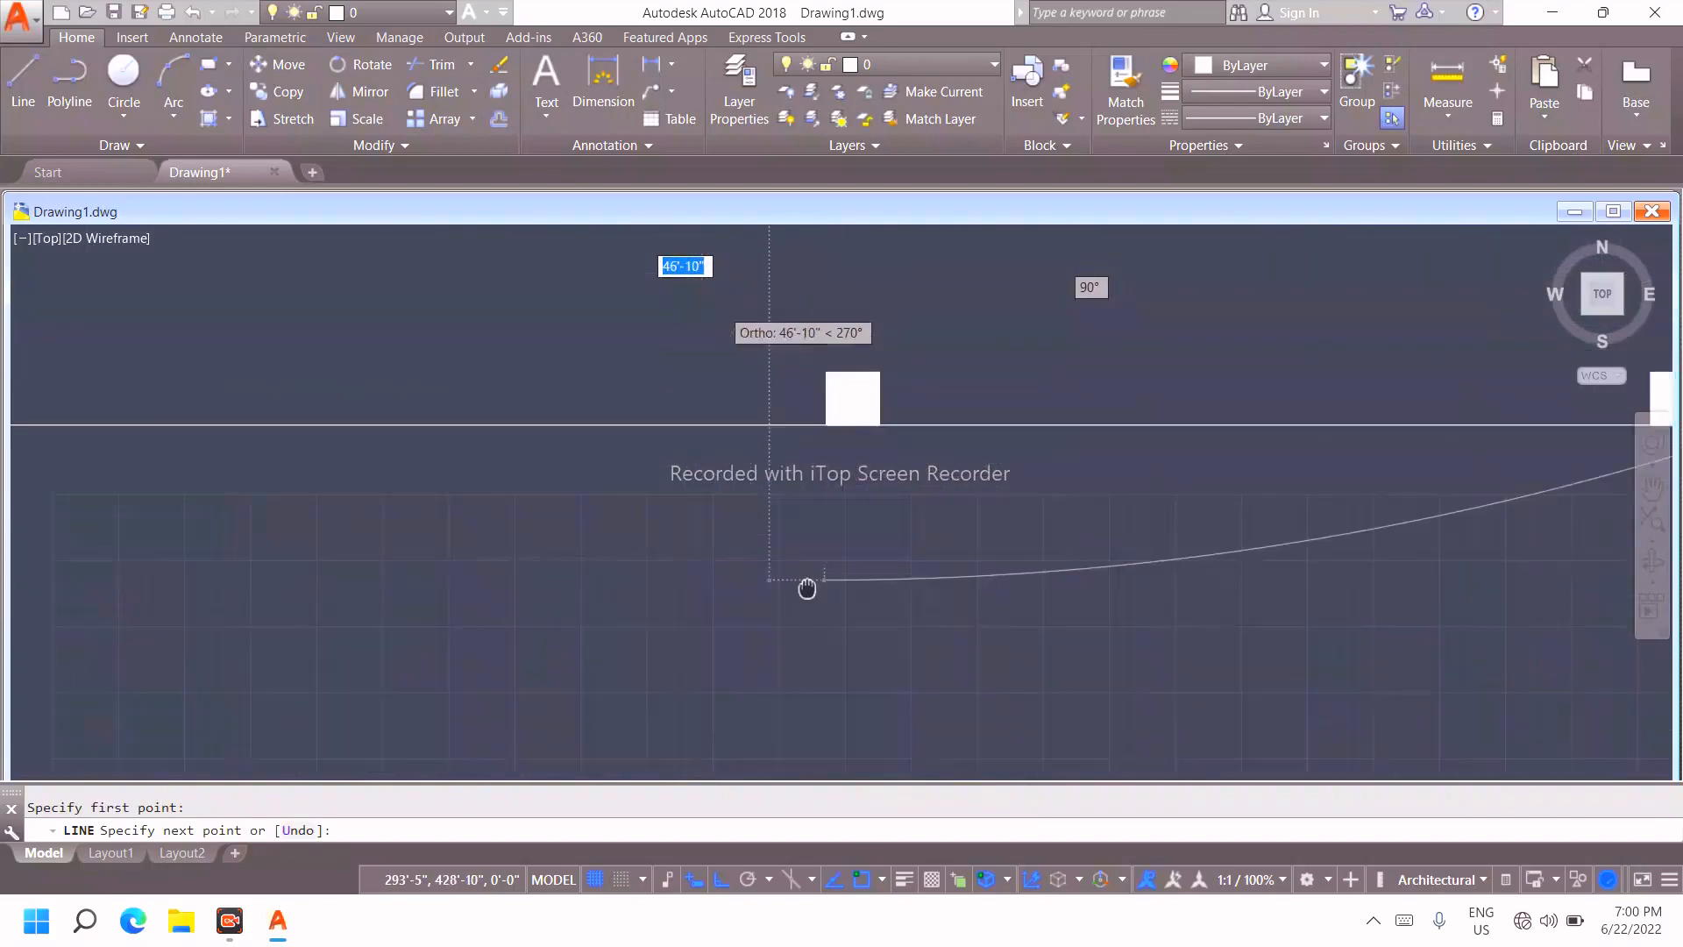
scroll(819, 427, "up", 4)
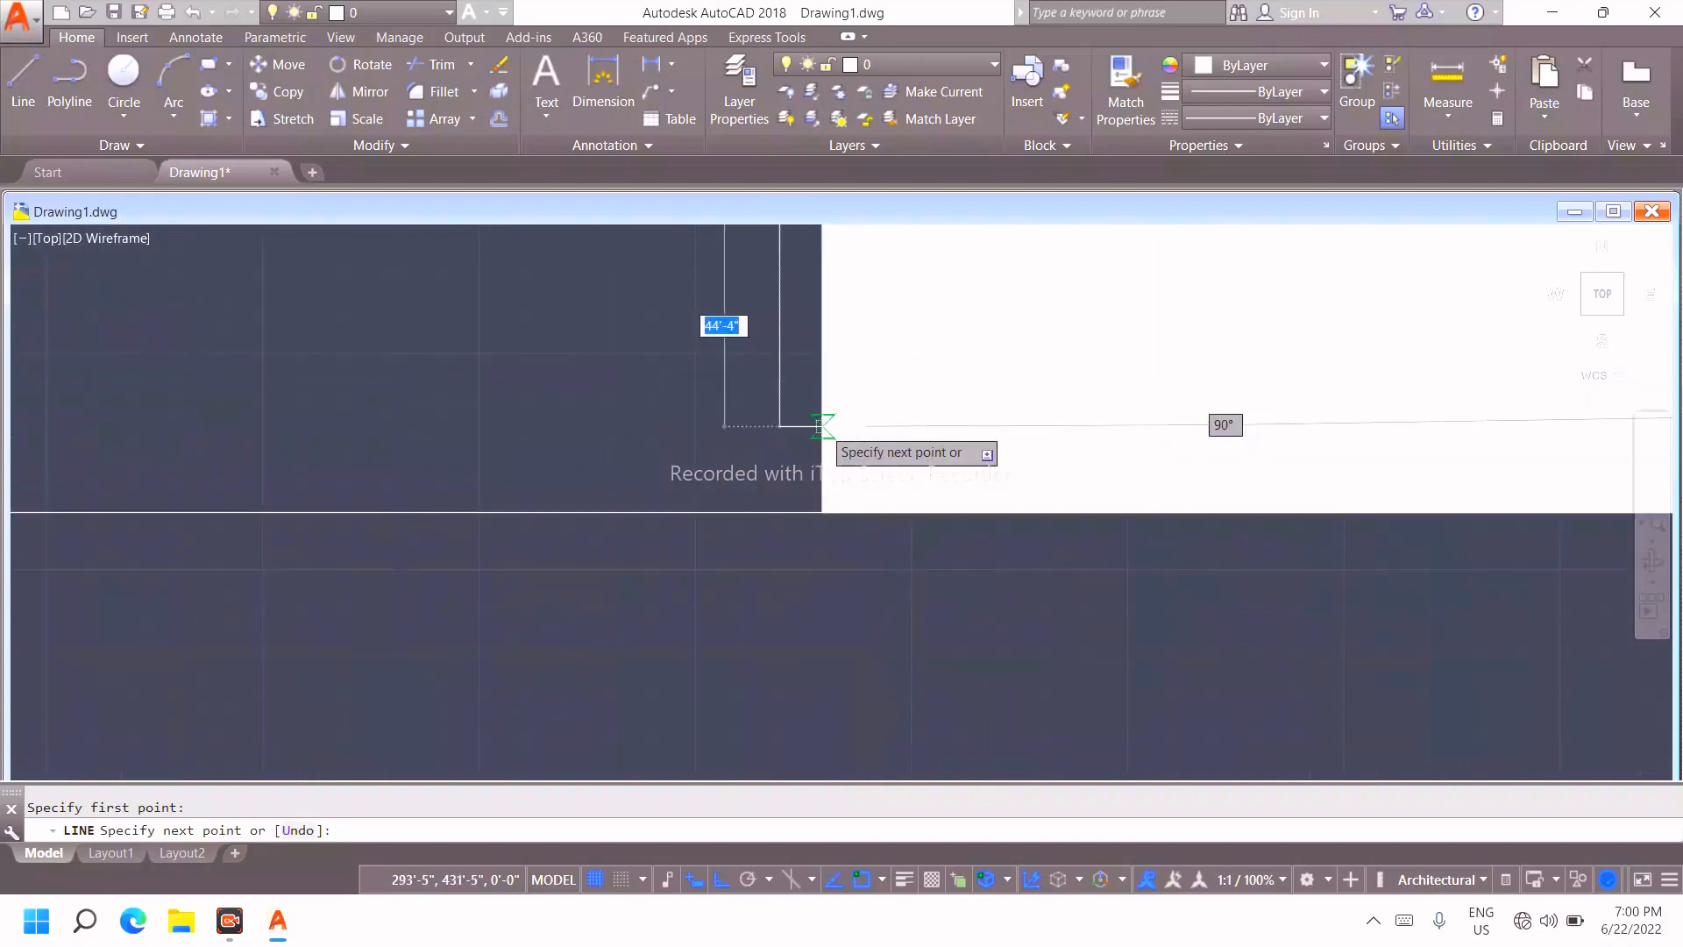
left_click(820, 513)
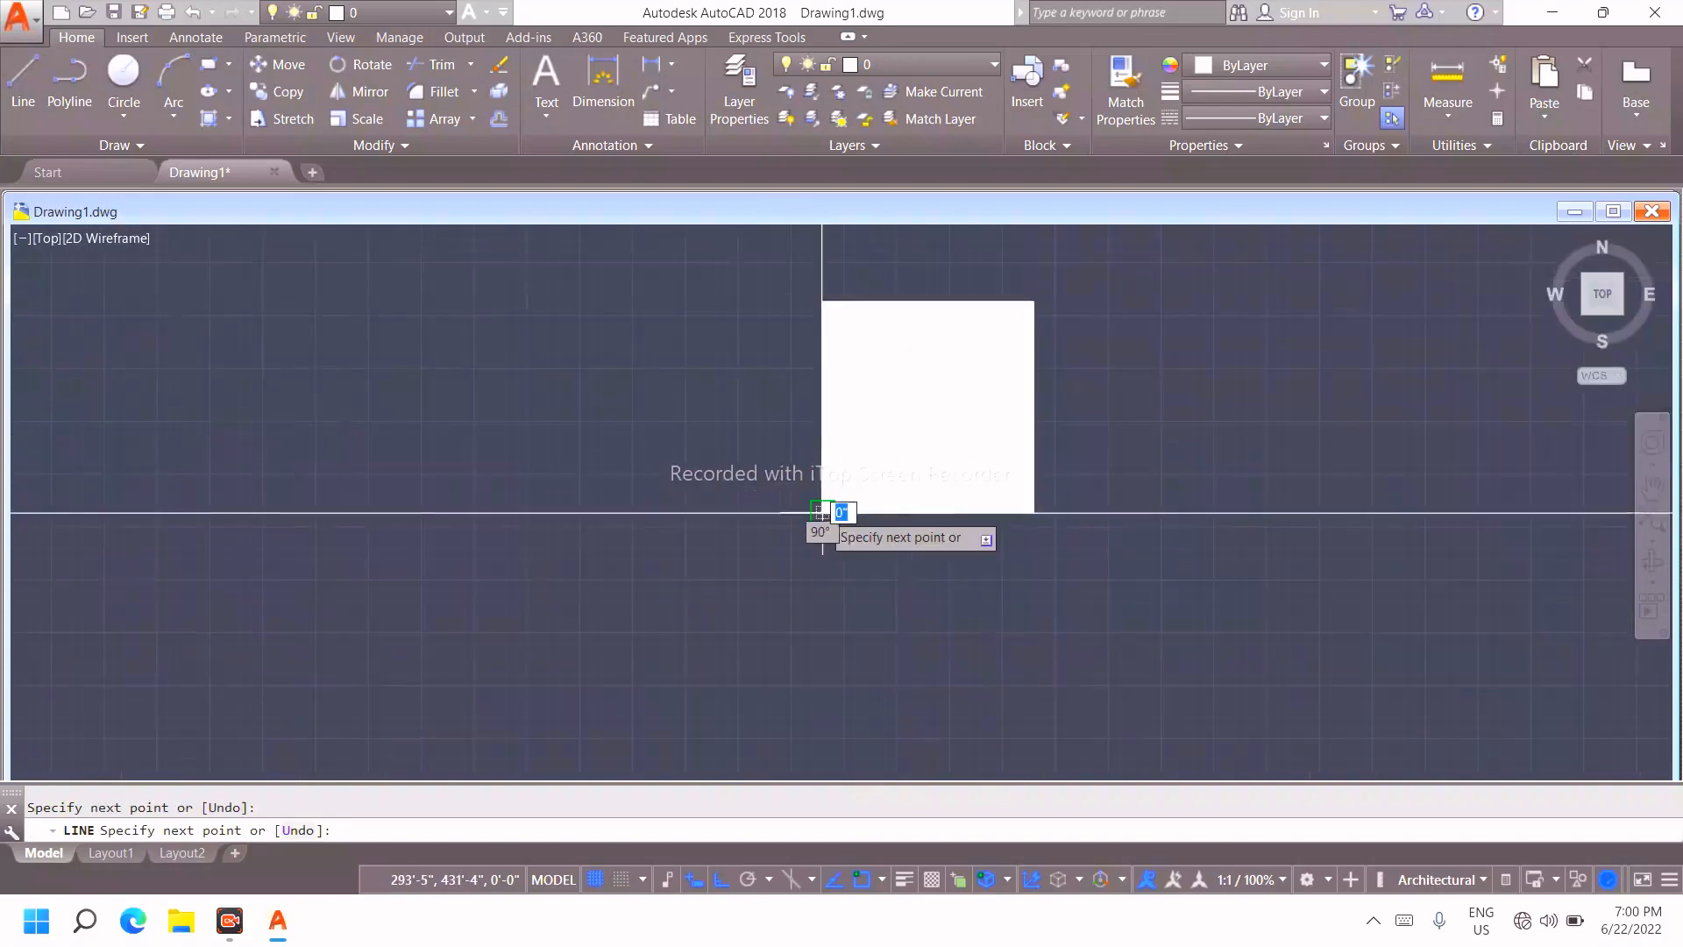
scroll(833, 515, "down", 6)
key("Escape")
scroll(844, 519, "down", 2)
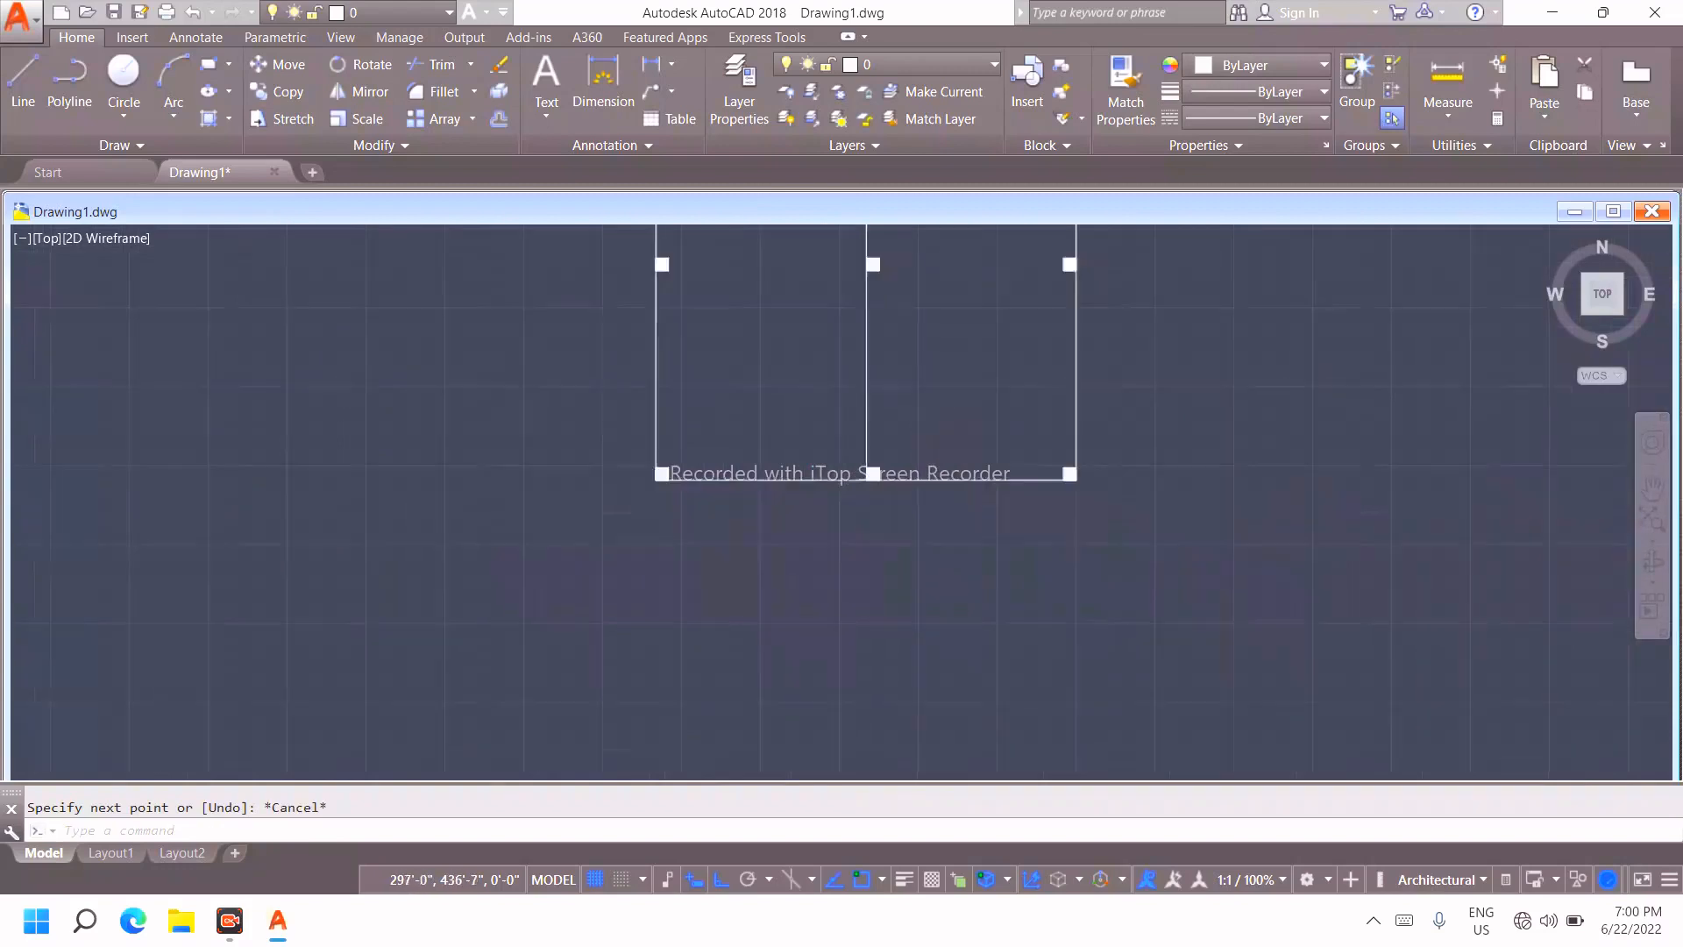
scroll(912, 376, "down", 5)
scroll(954, 539, "up", 6)
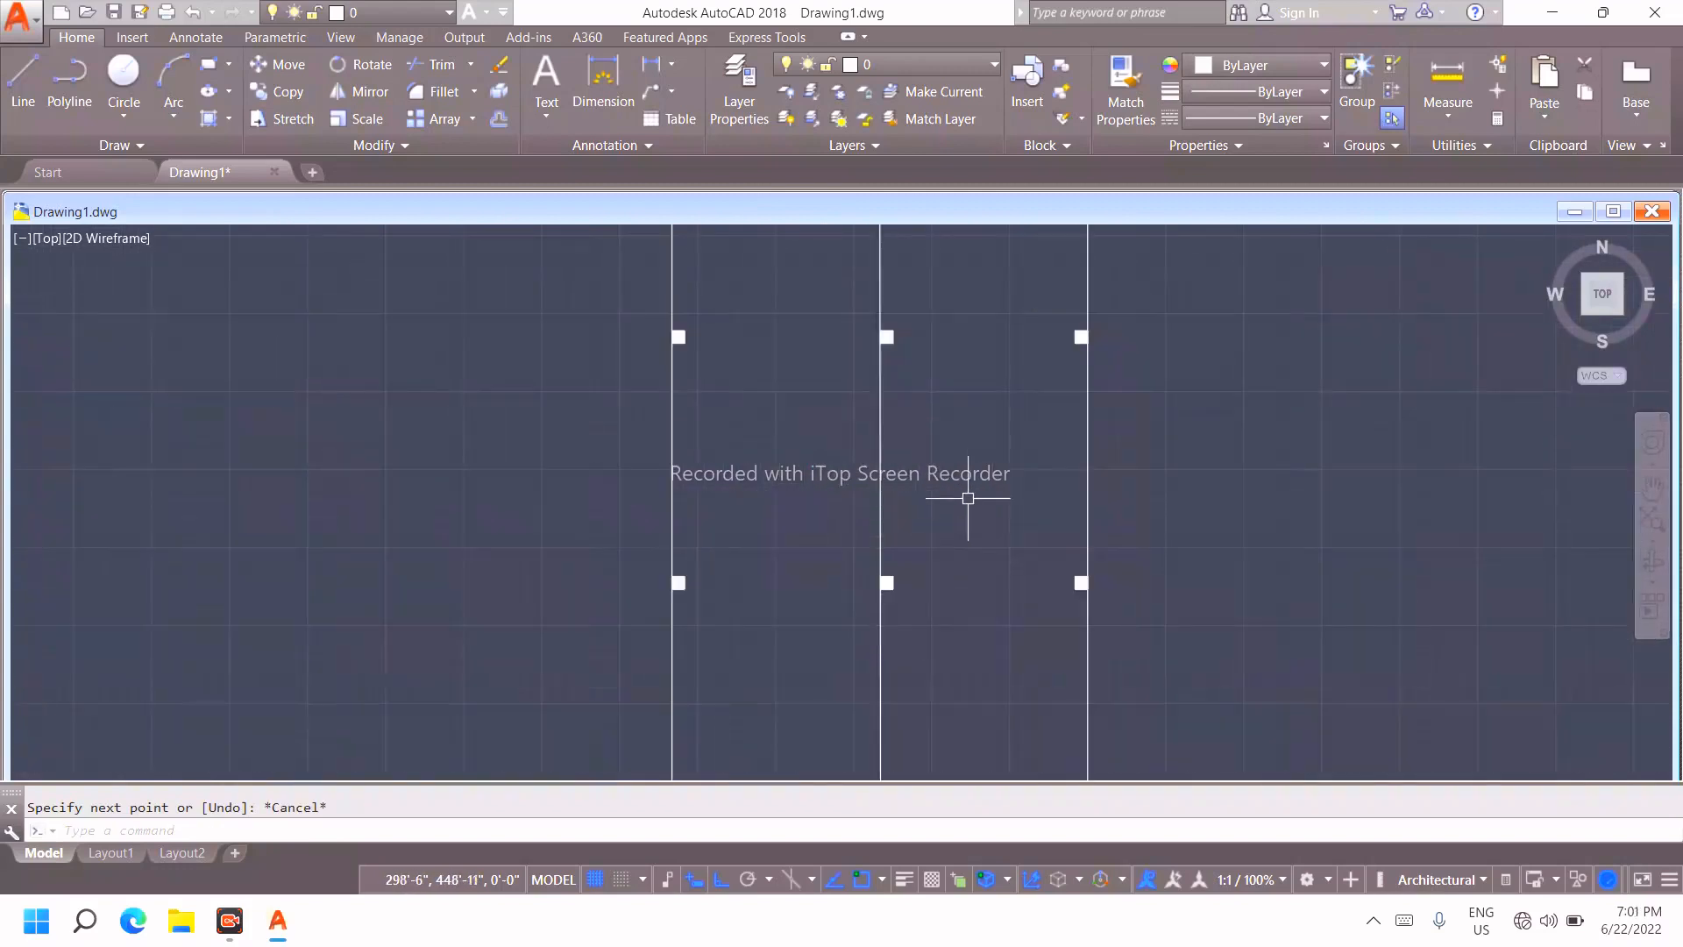
Offset the right outline line 10" inward along the right-hand columns
key("Escape")
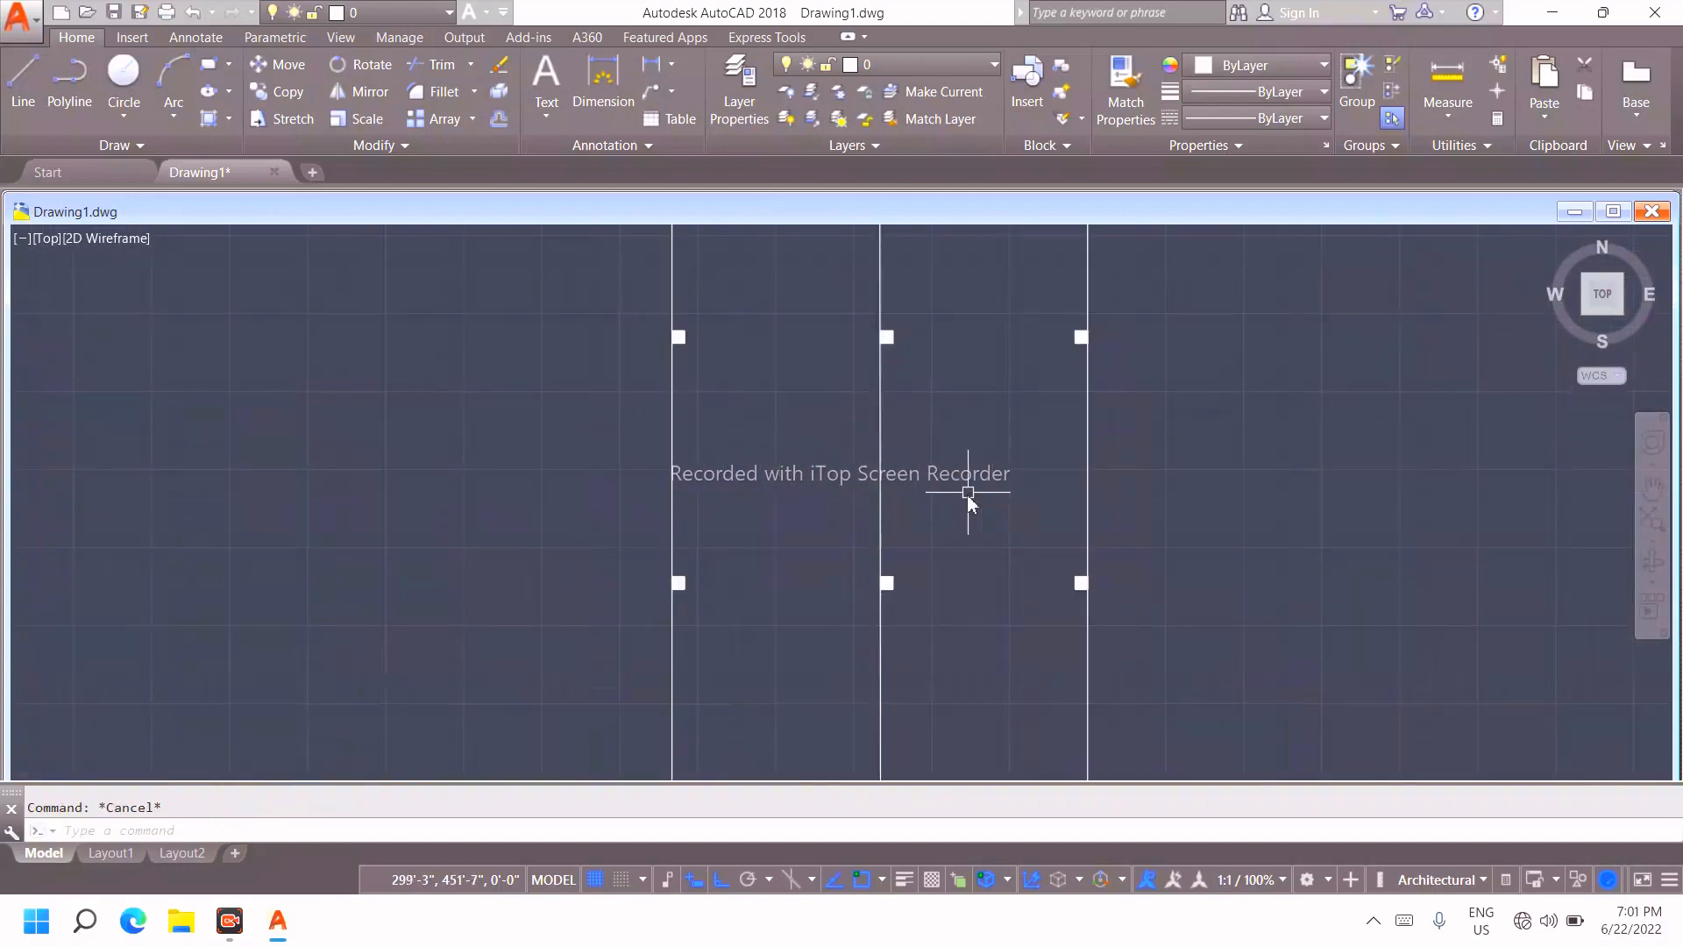
type("o")
key("Return")
key("Escape")
key("Return")
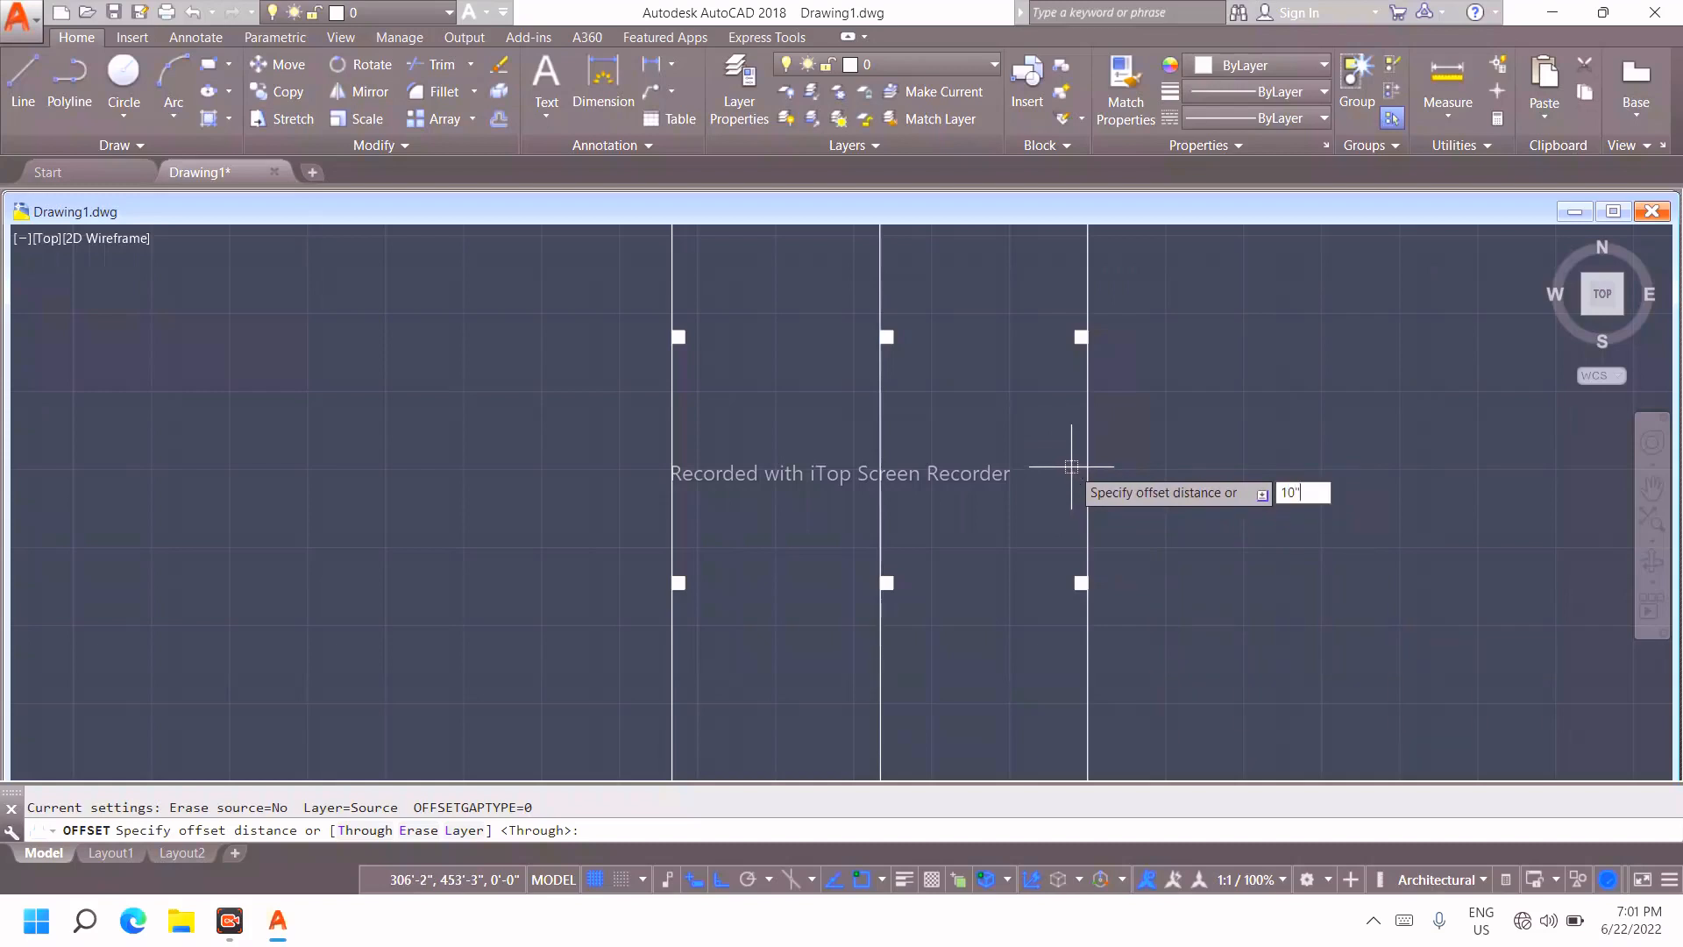
key("Return")
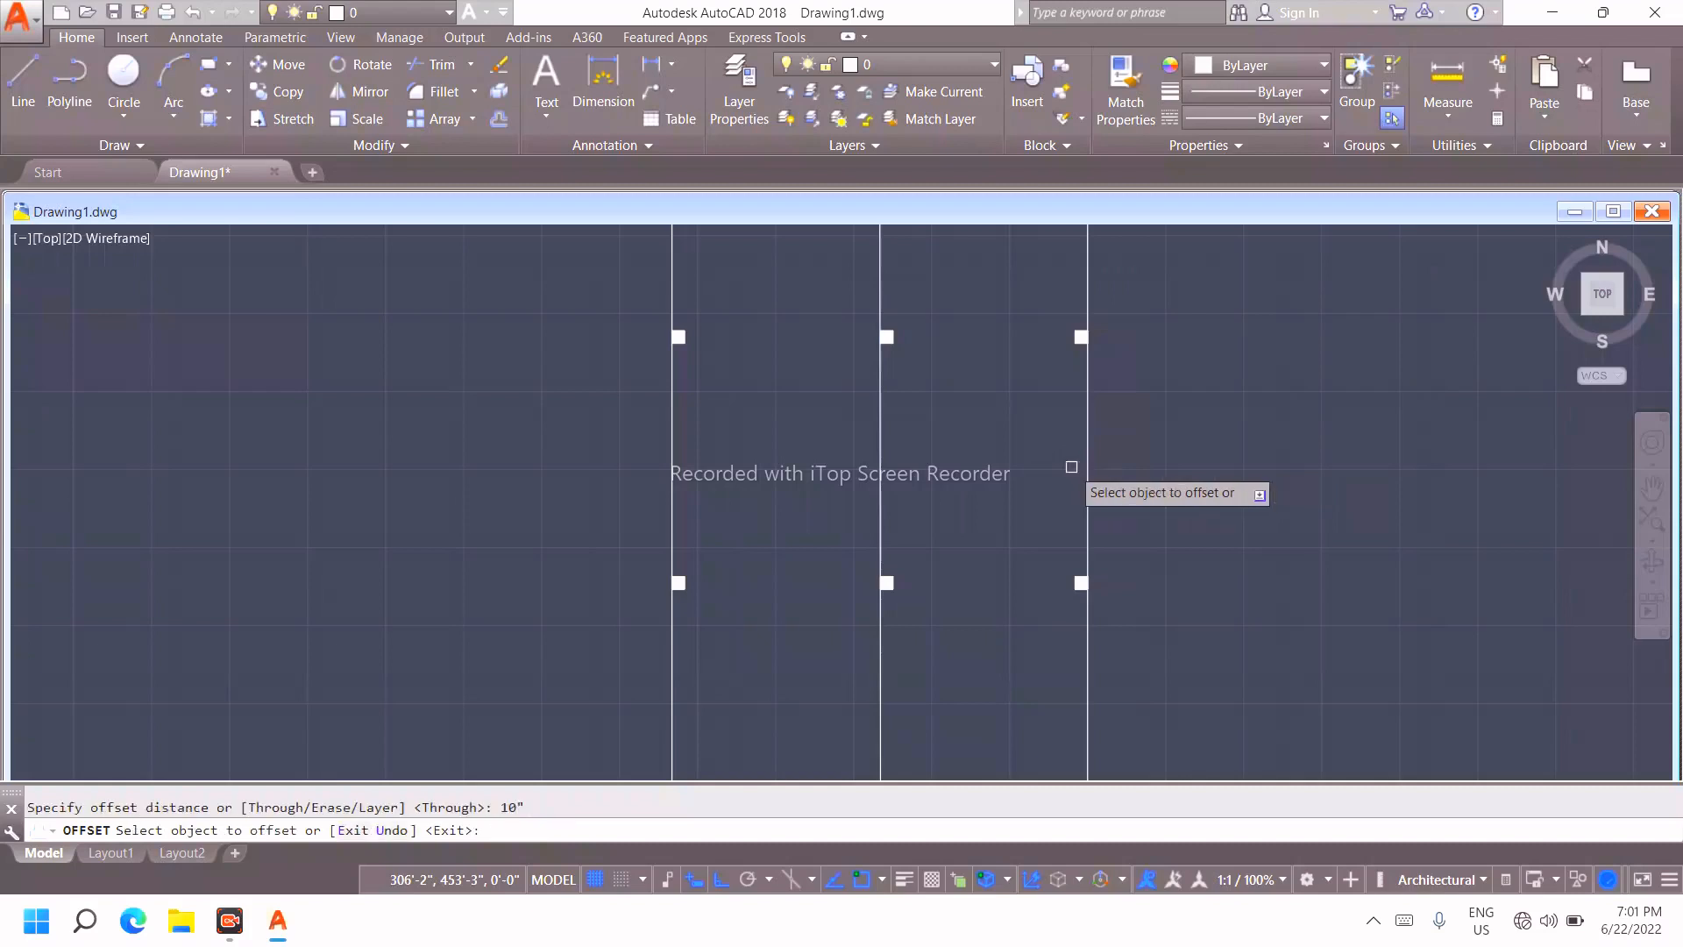
left_click(1086, 483)
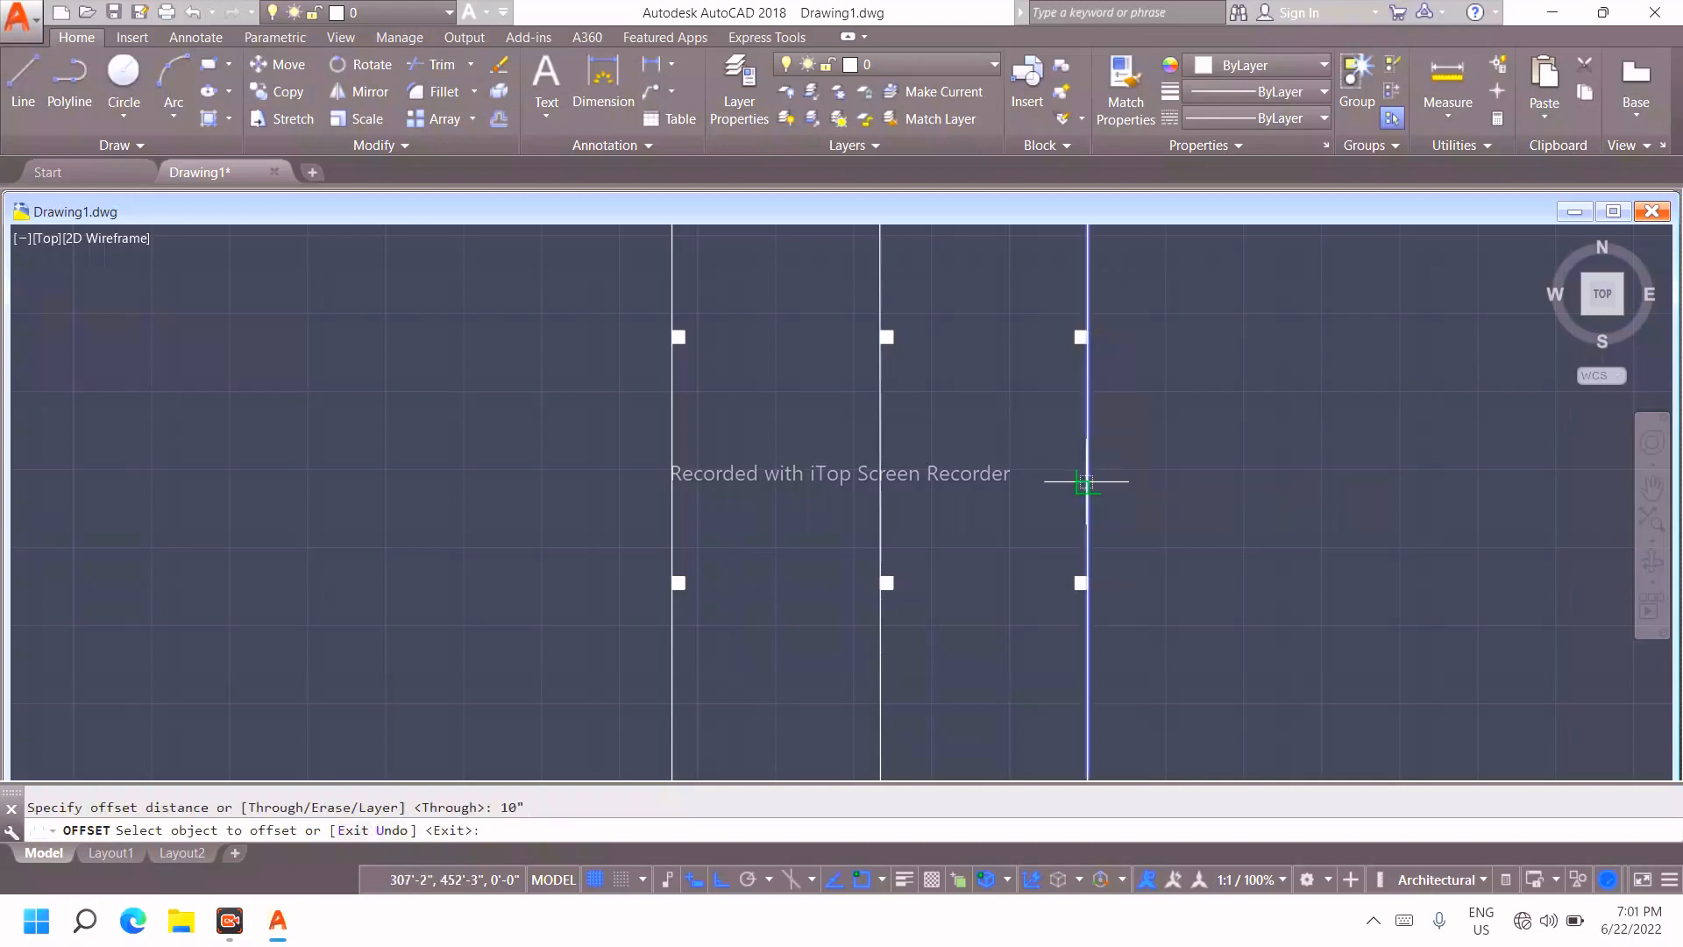
left_click(1065, 489)
Offset the top and left outline lines 10" inward and the middle vertical line 10" to the right
scroll(1047, 506, "down", 2)
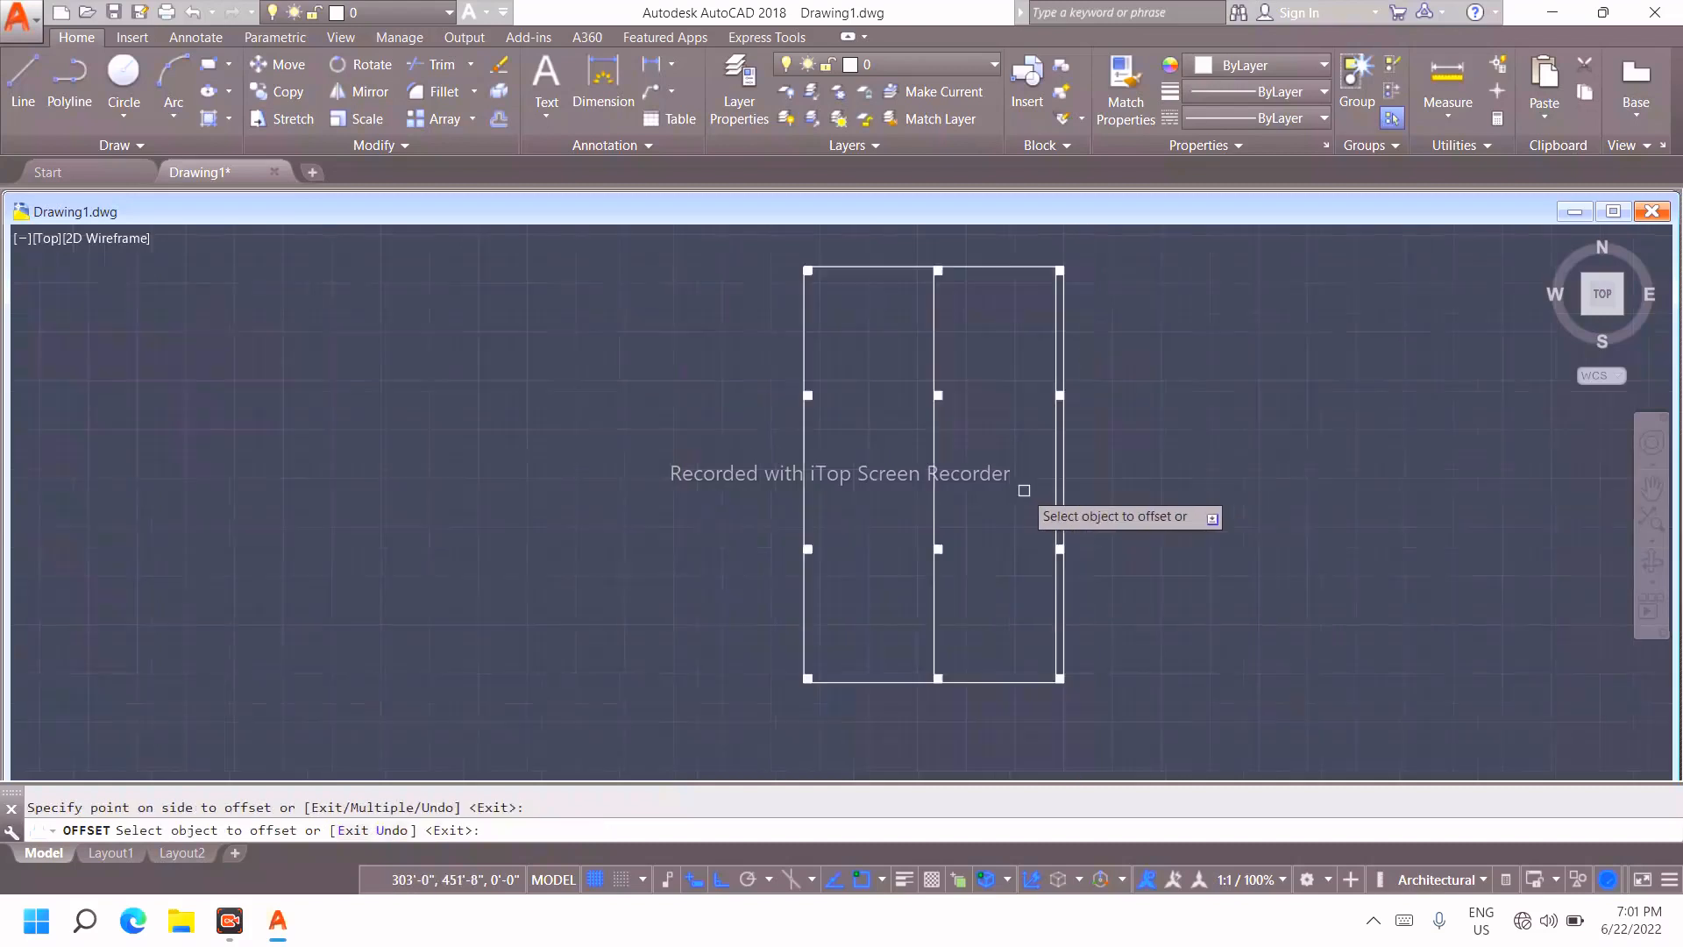
left_click(987, 271)
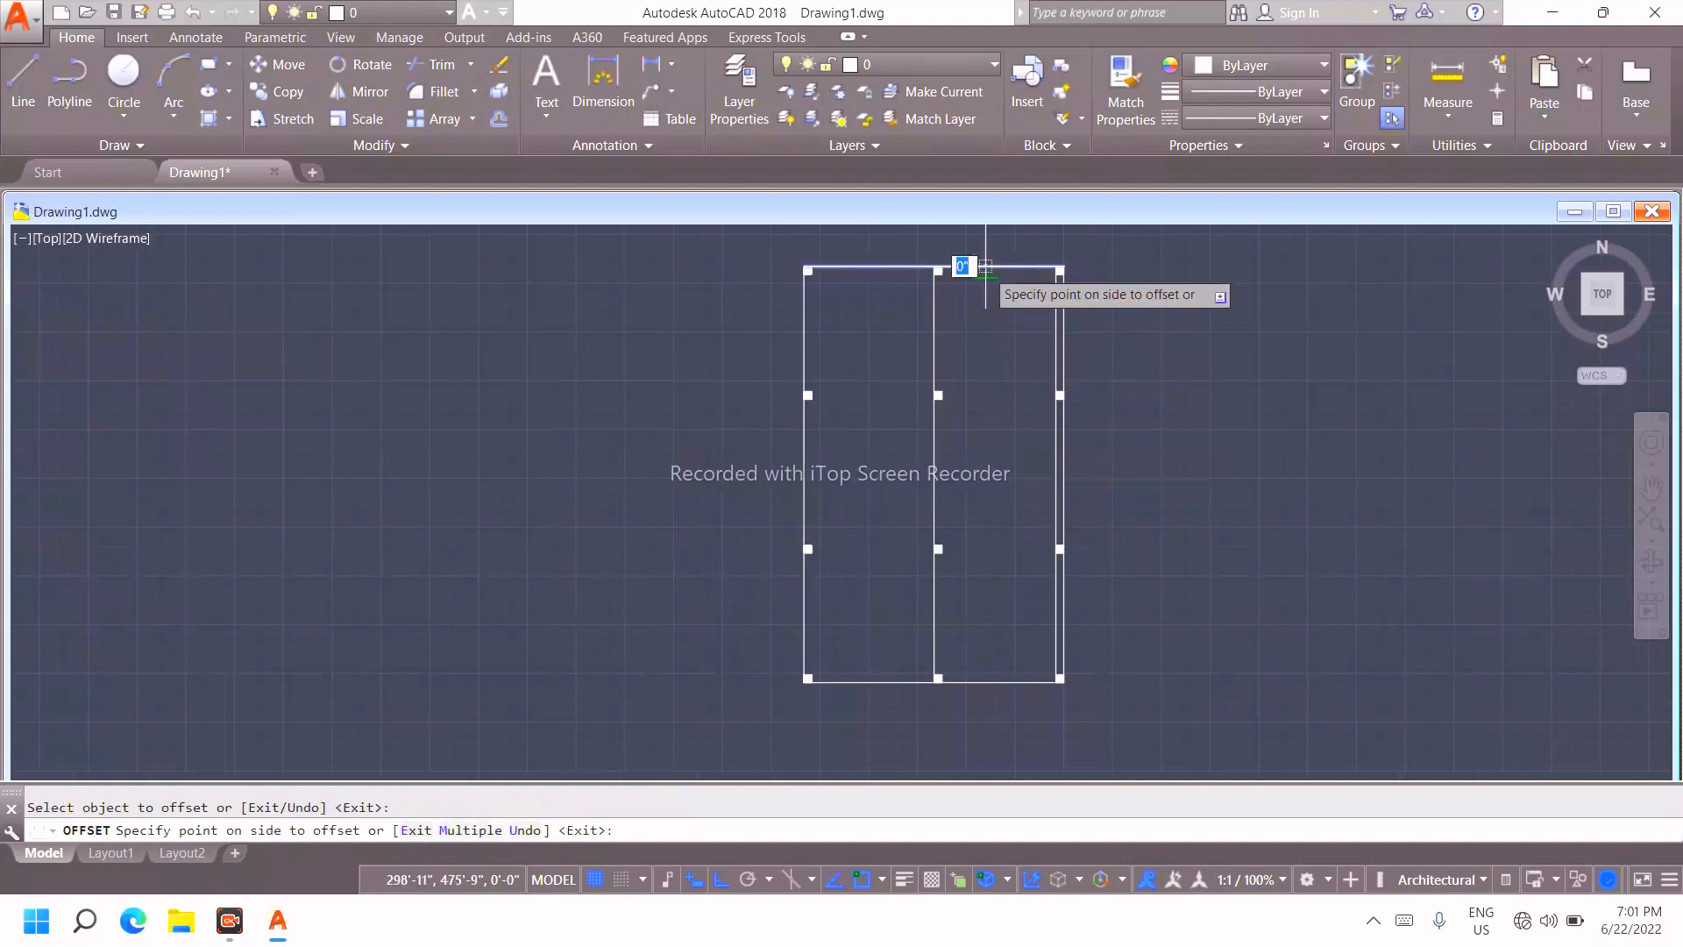
left_click(989, 300)
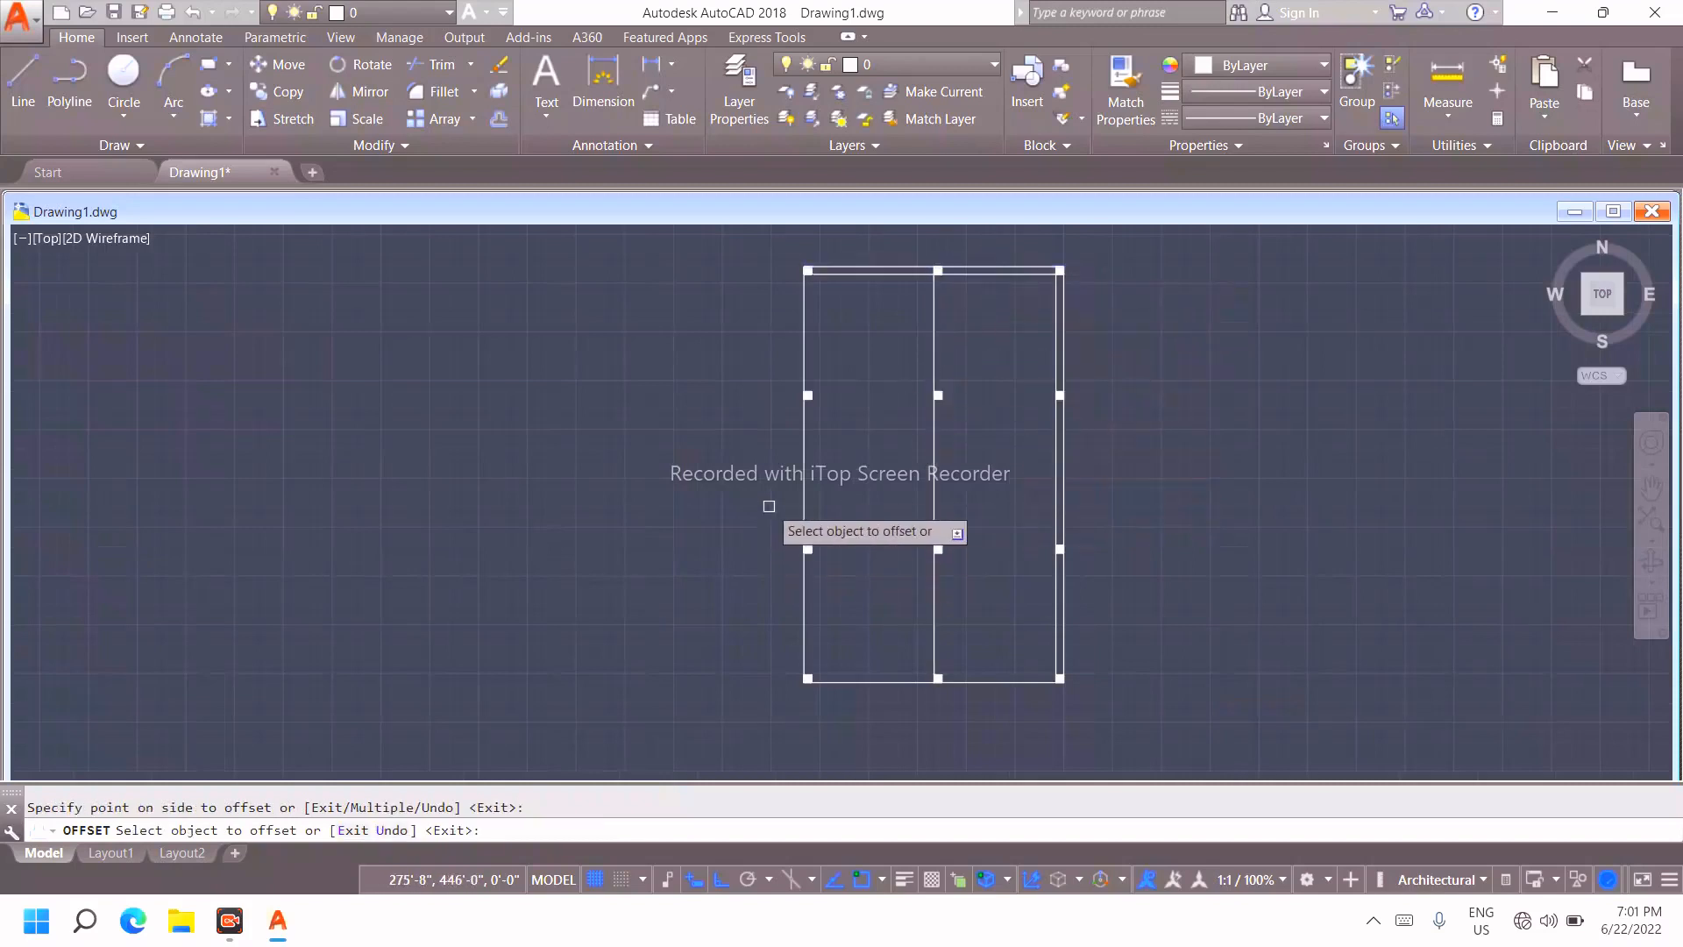
left_click(804, 618)
left_click(824, 615)
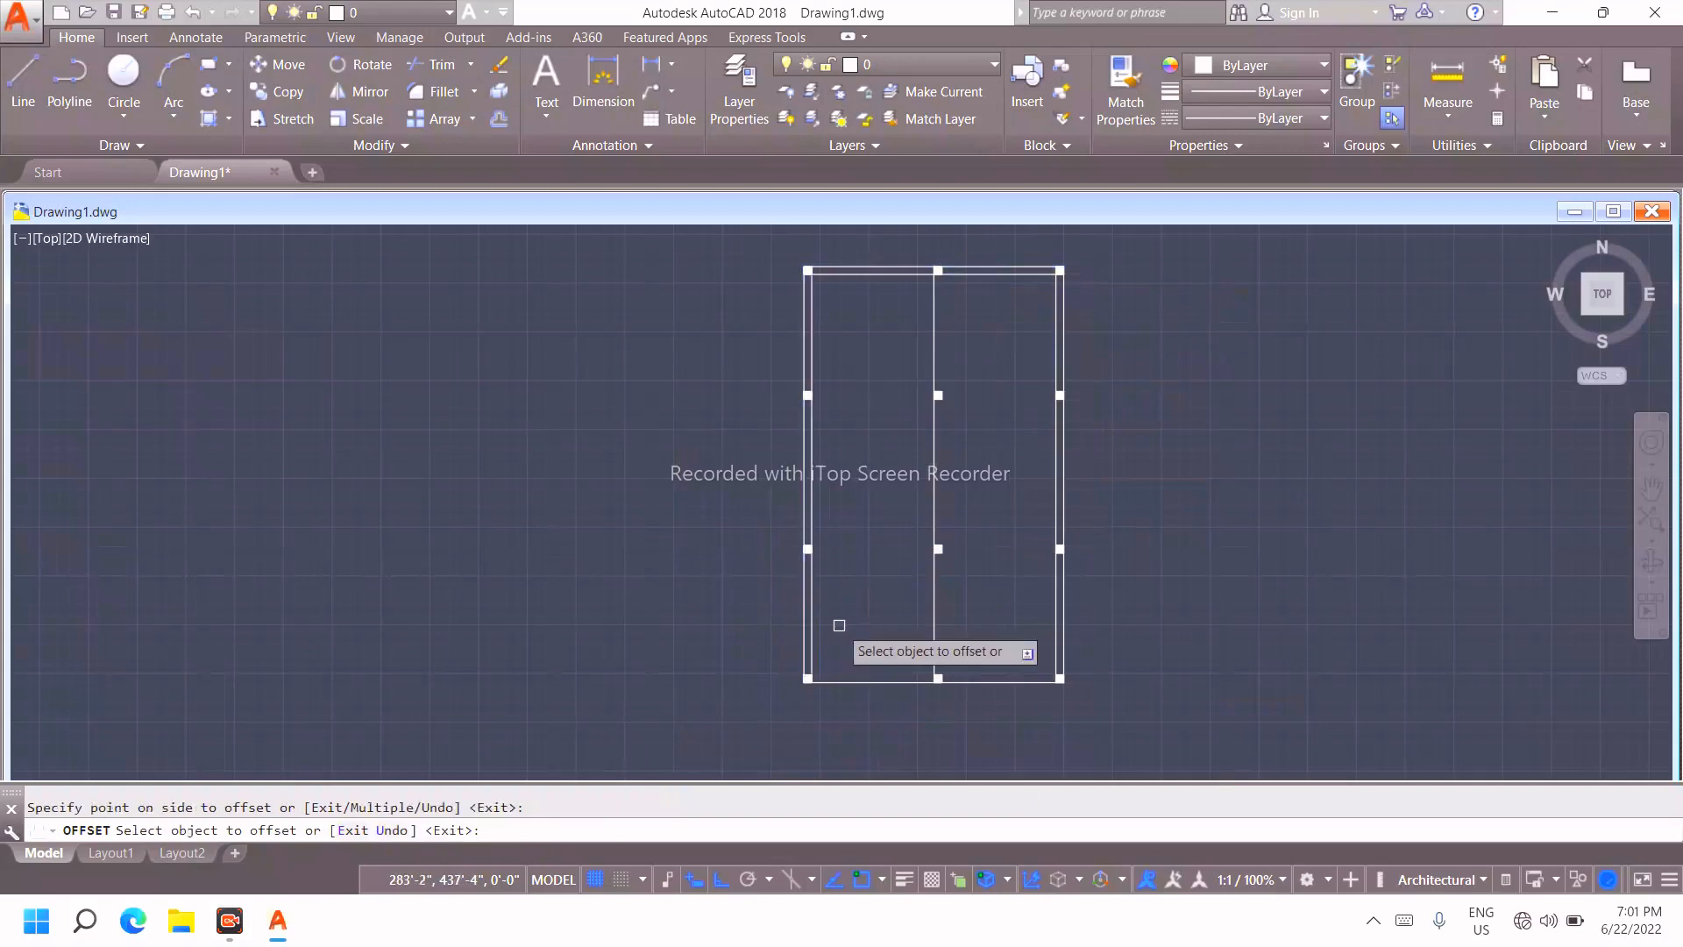
left_click(934, 638)
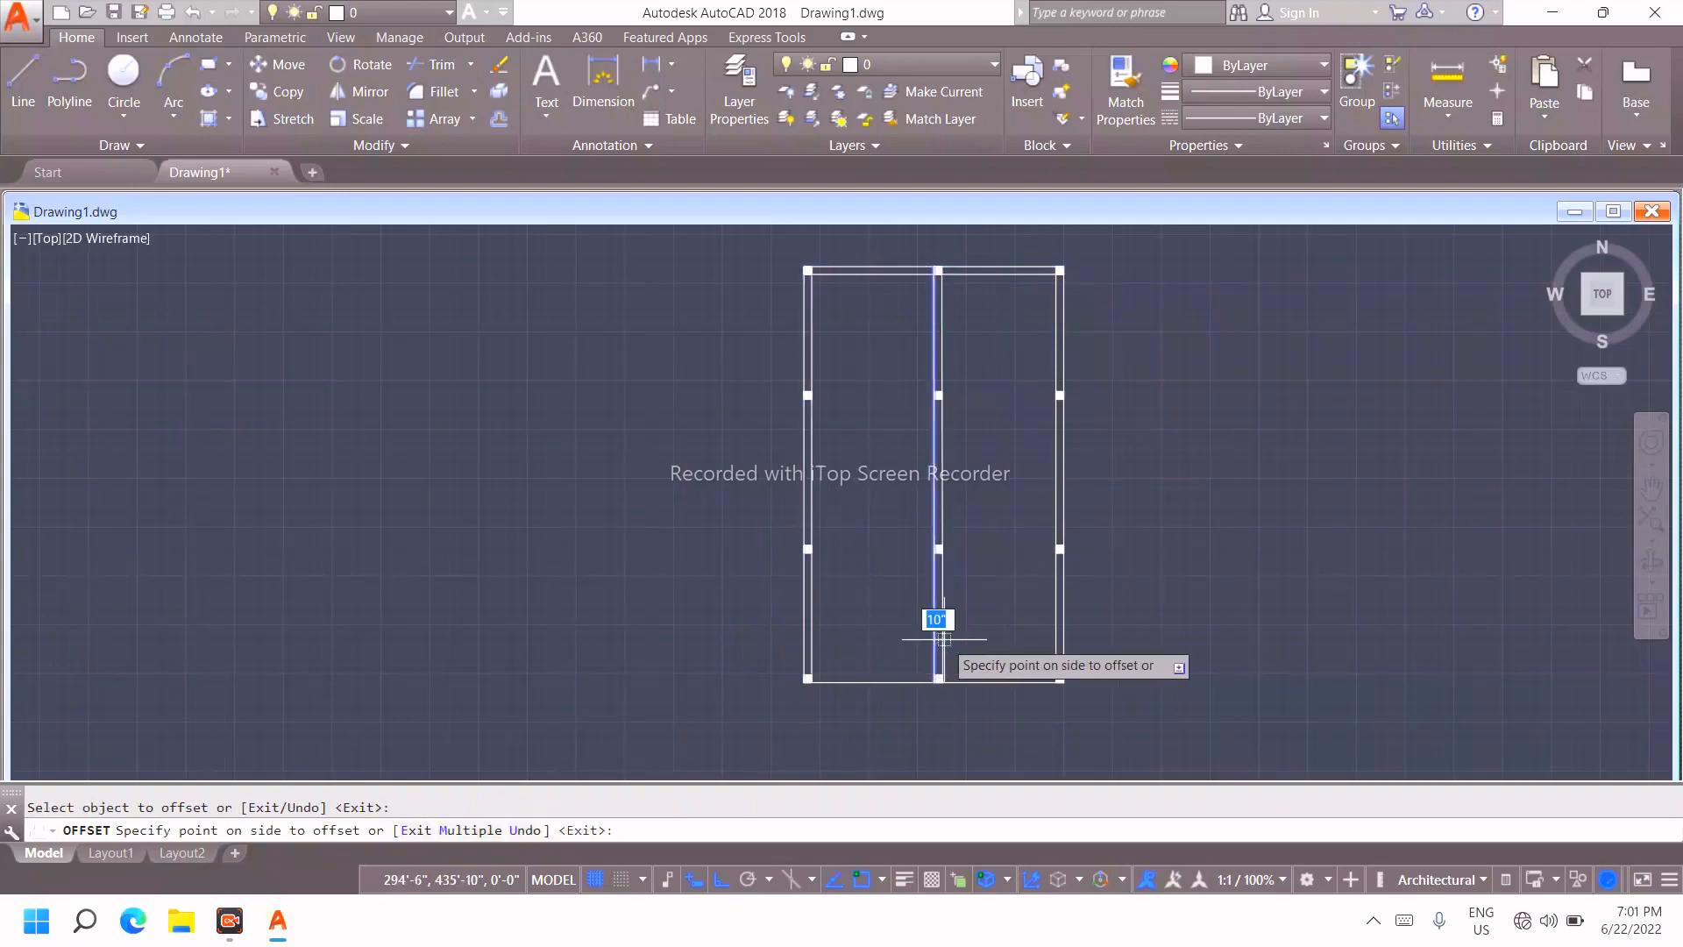
left_click(947, 639)
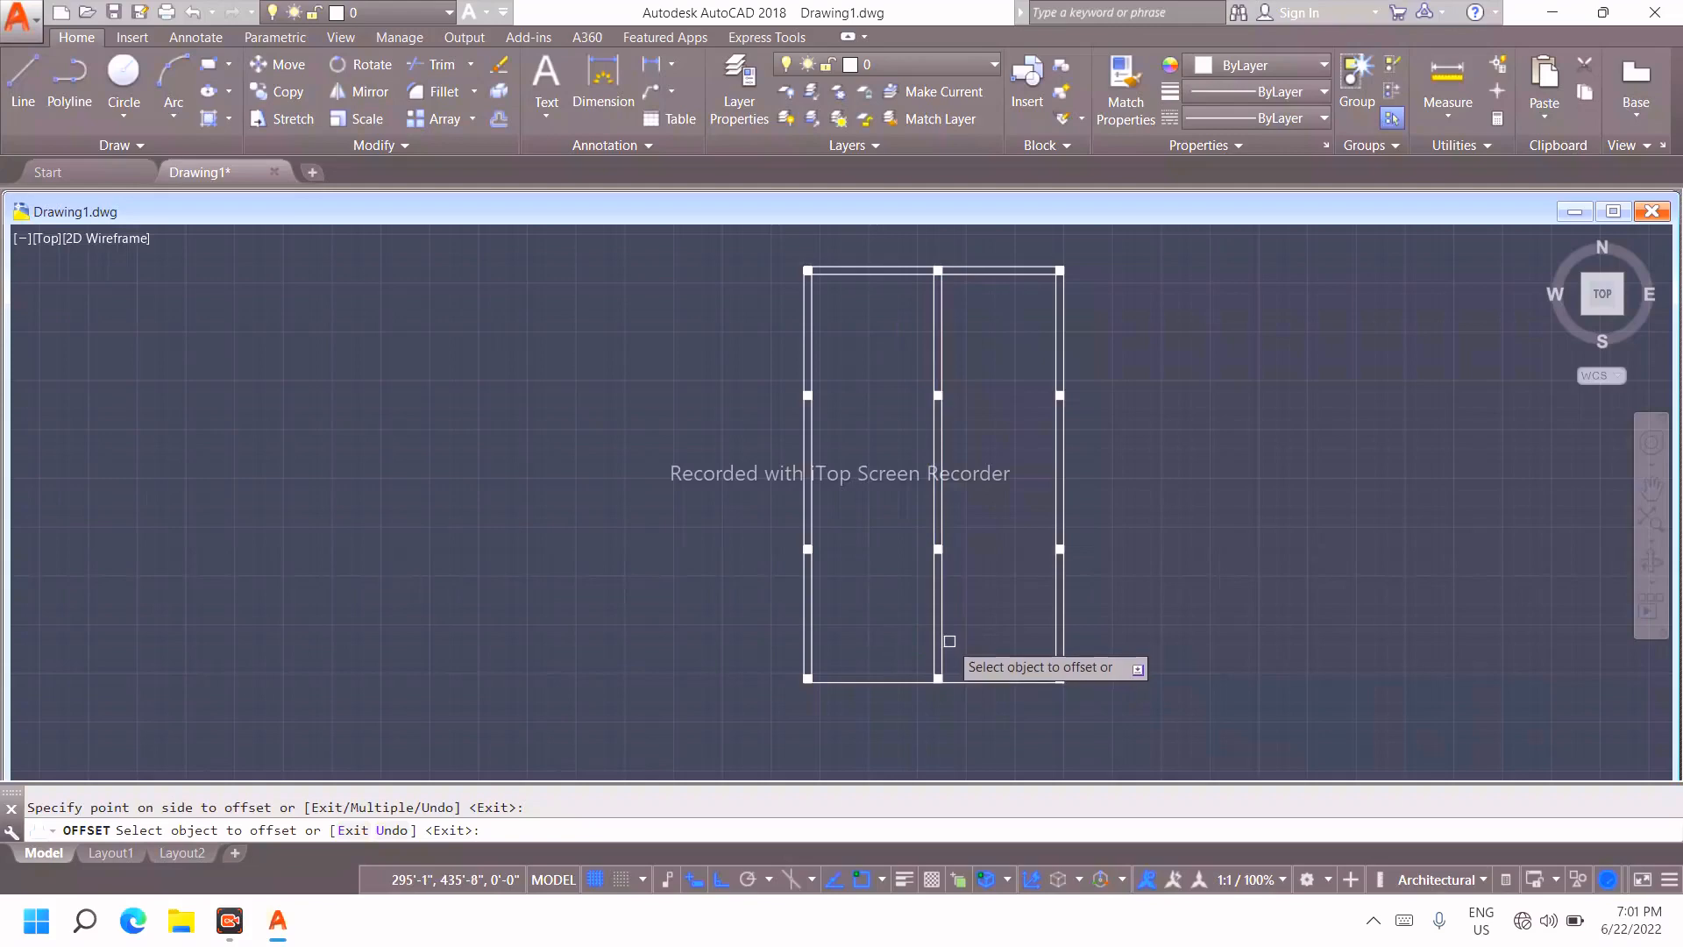
key("Escape")
Draw a horizontal line along the third-row columns' top edges, from the right column's upper-left corner to the left column's upper-right corner
type("l")
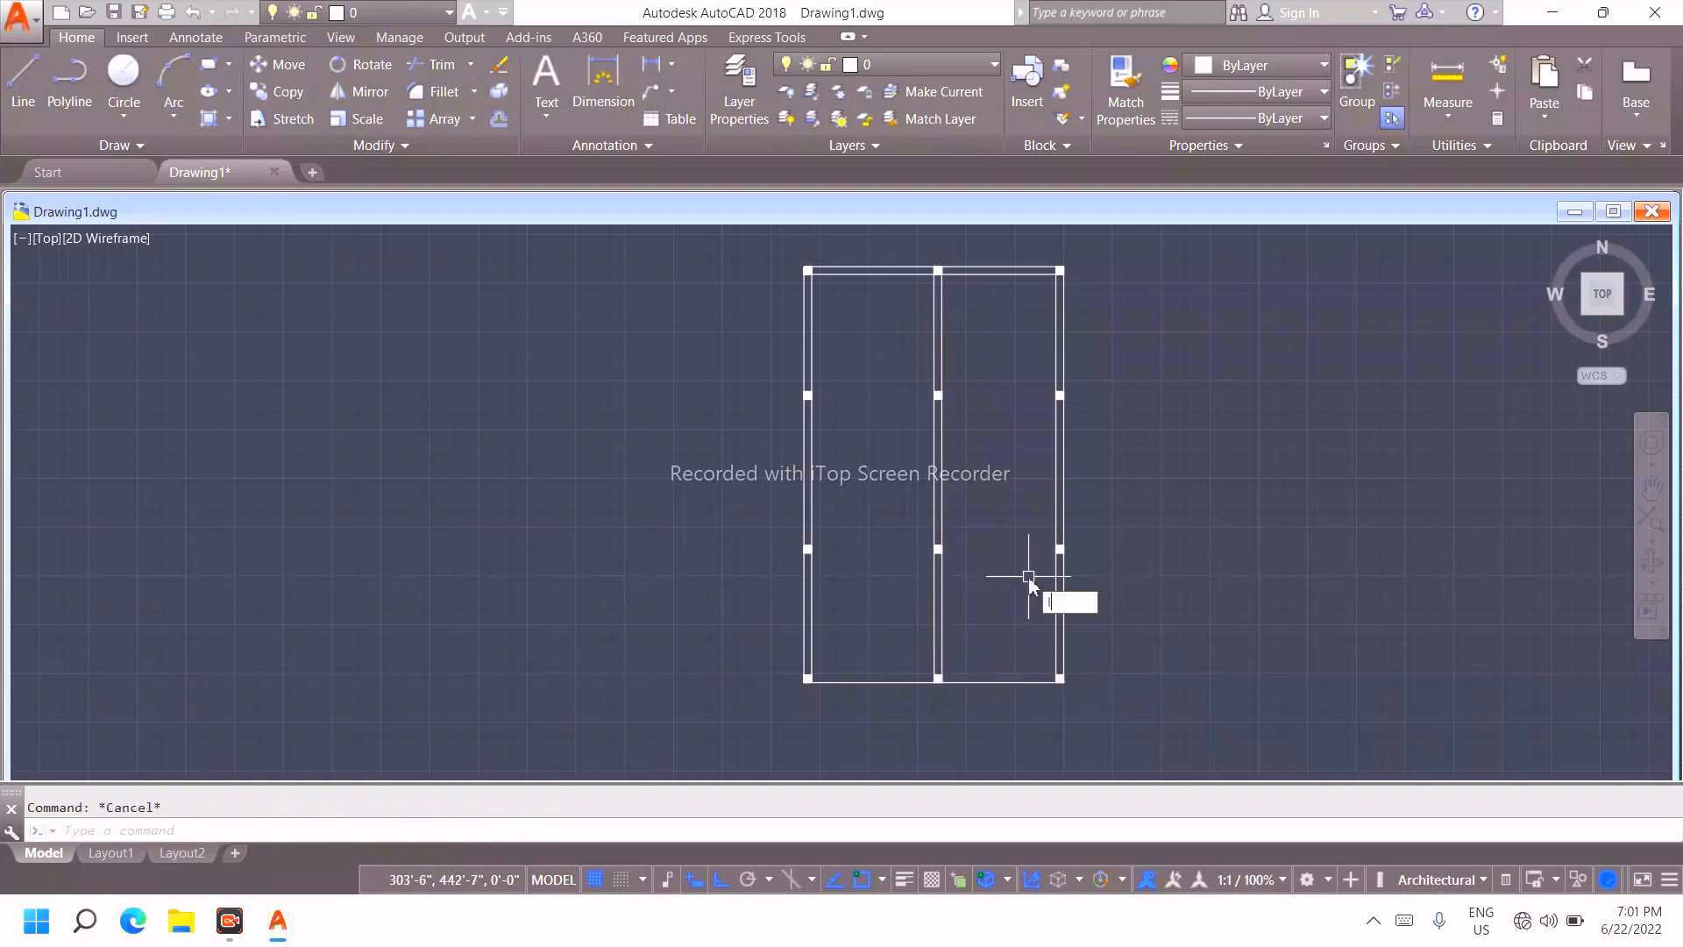
key("Return")
scroll(1076, 582, "up", 8)
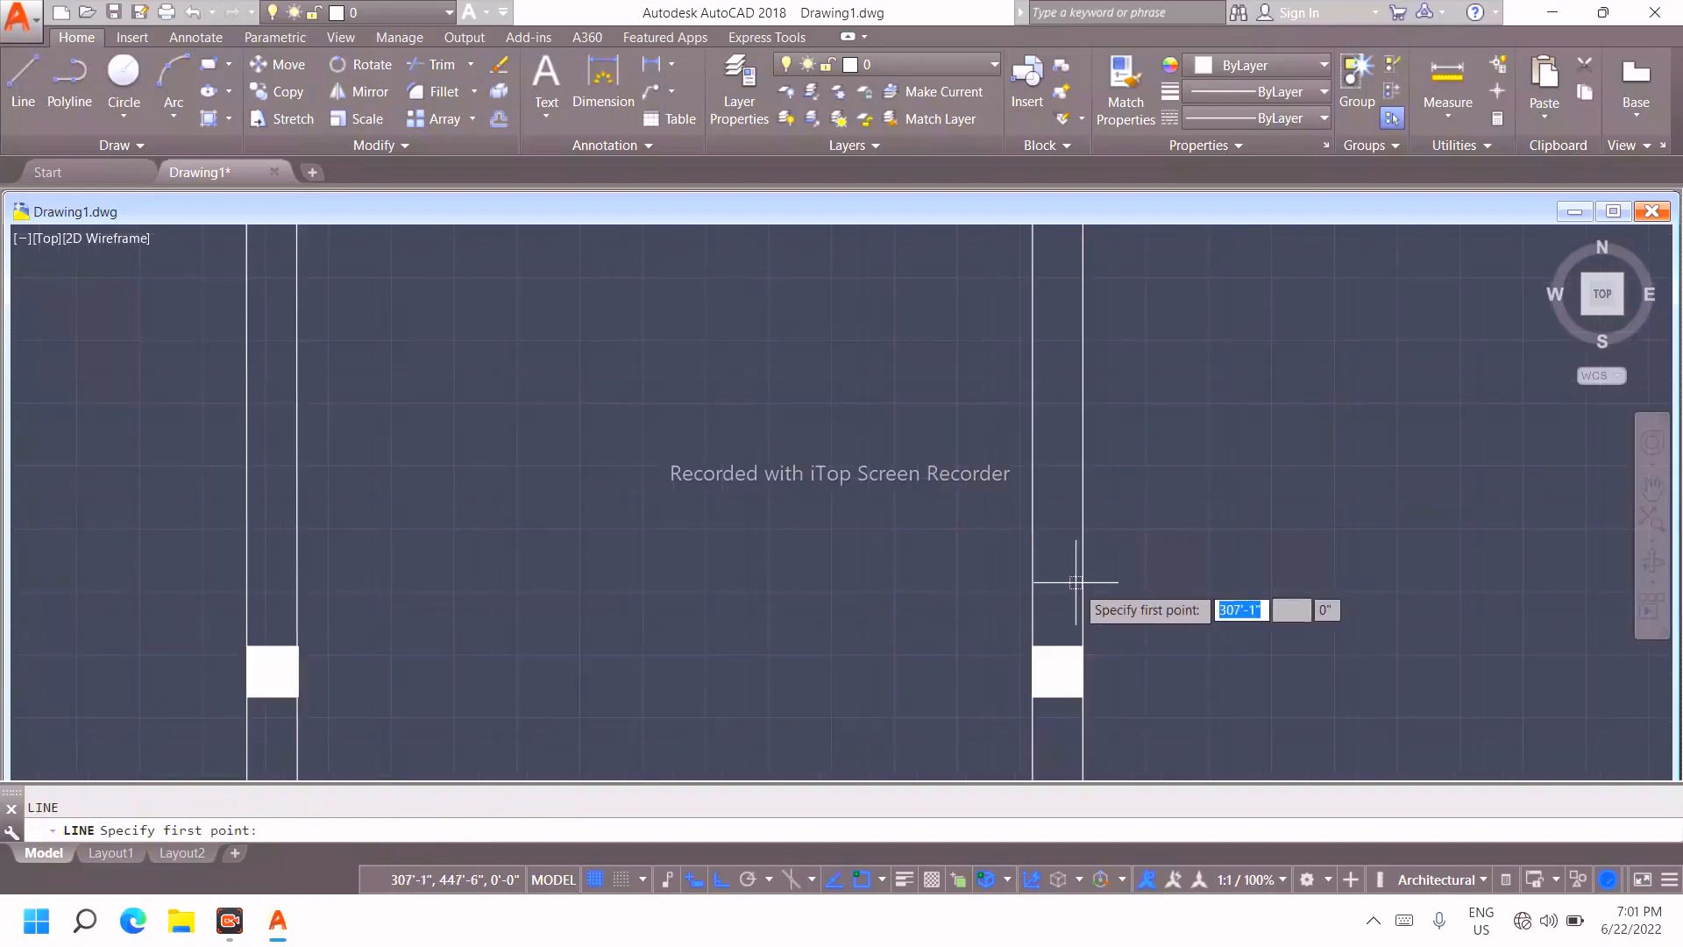
left_click(1030, 649)
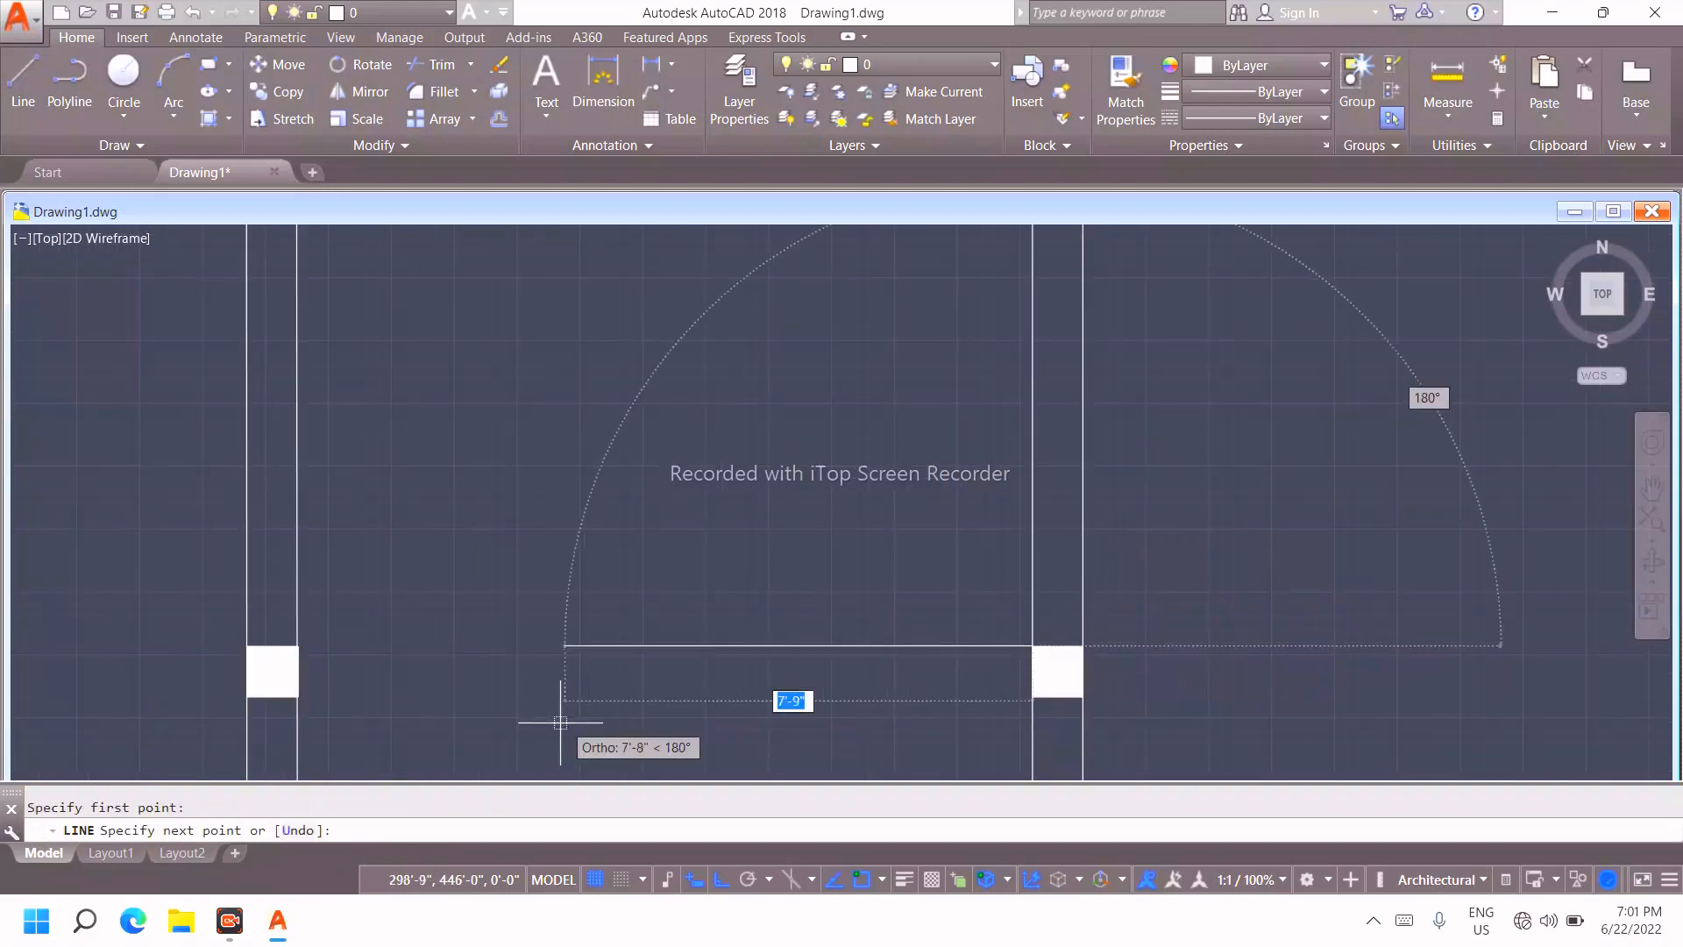
scroll(570, 715, "down", 8)
middle_click_drag(583, 714, 1059, 517)
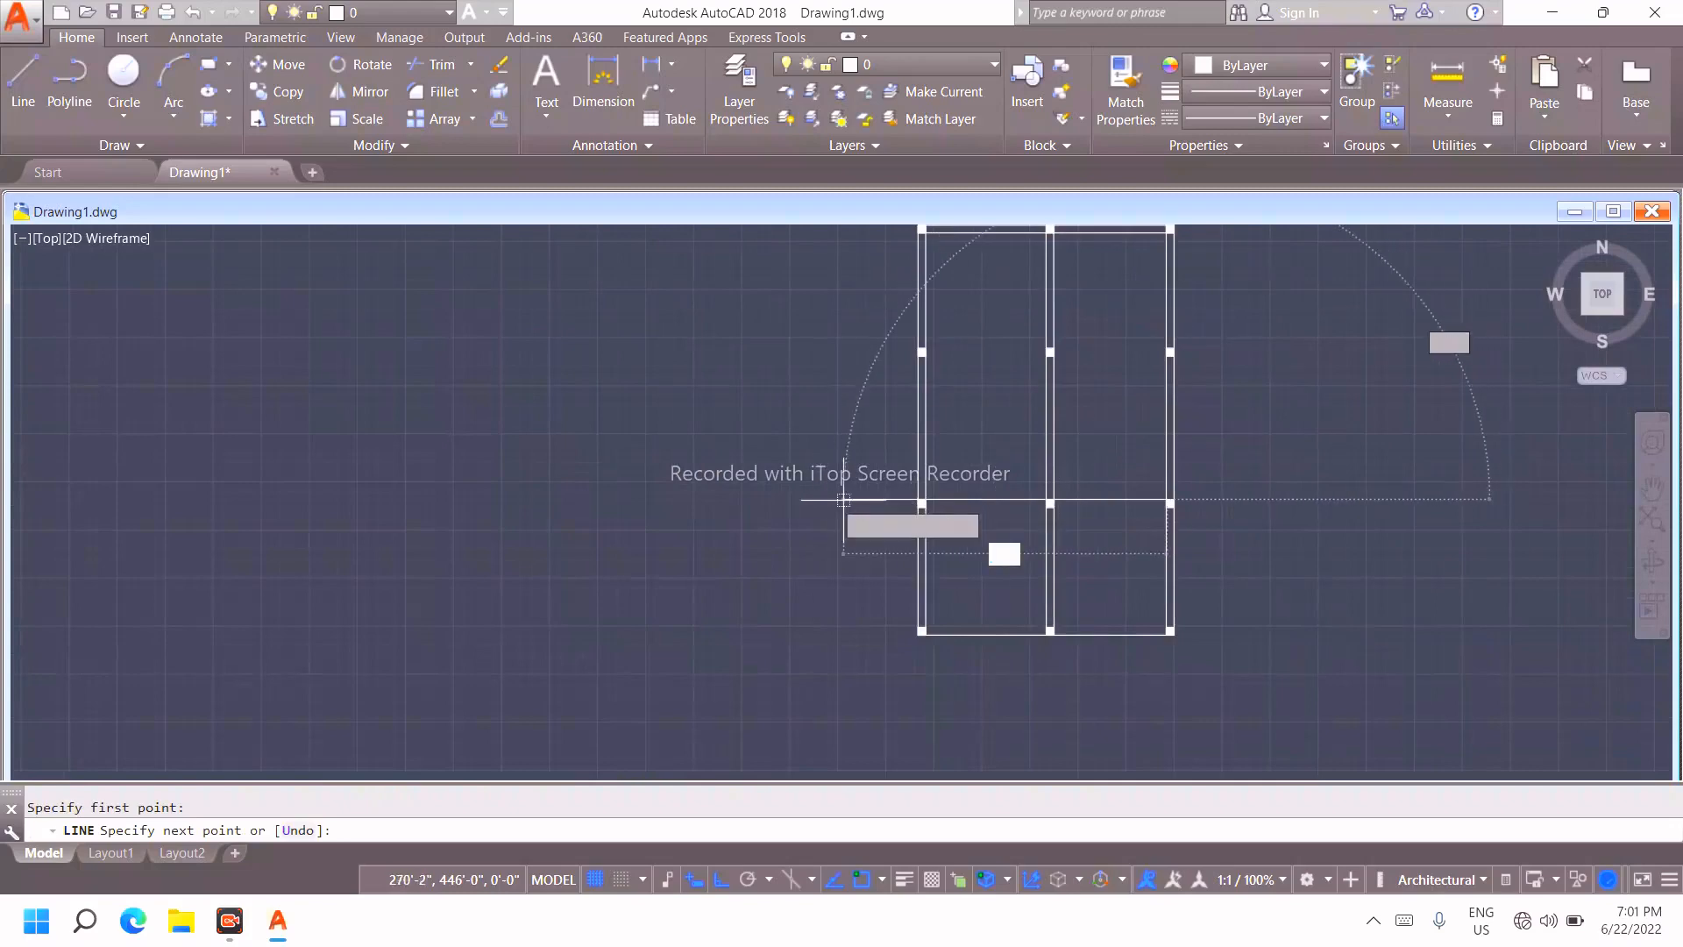
scroll(921, 516, "up", 10)
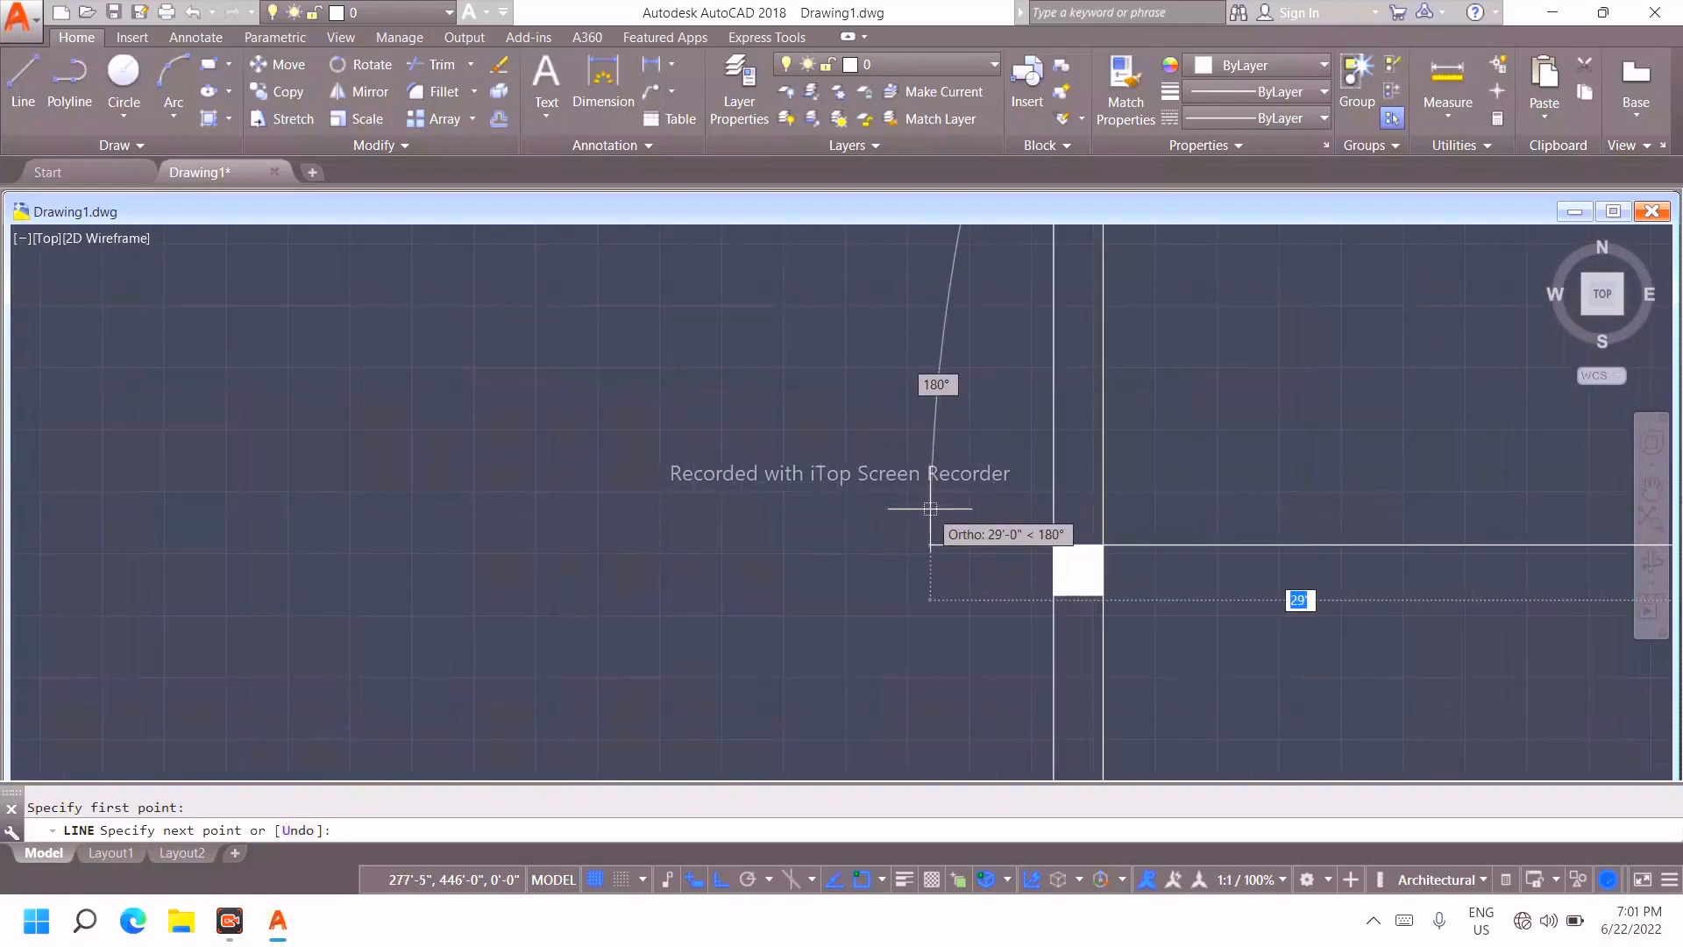
scroll(977, 543, "up", 5)
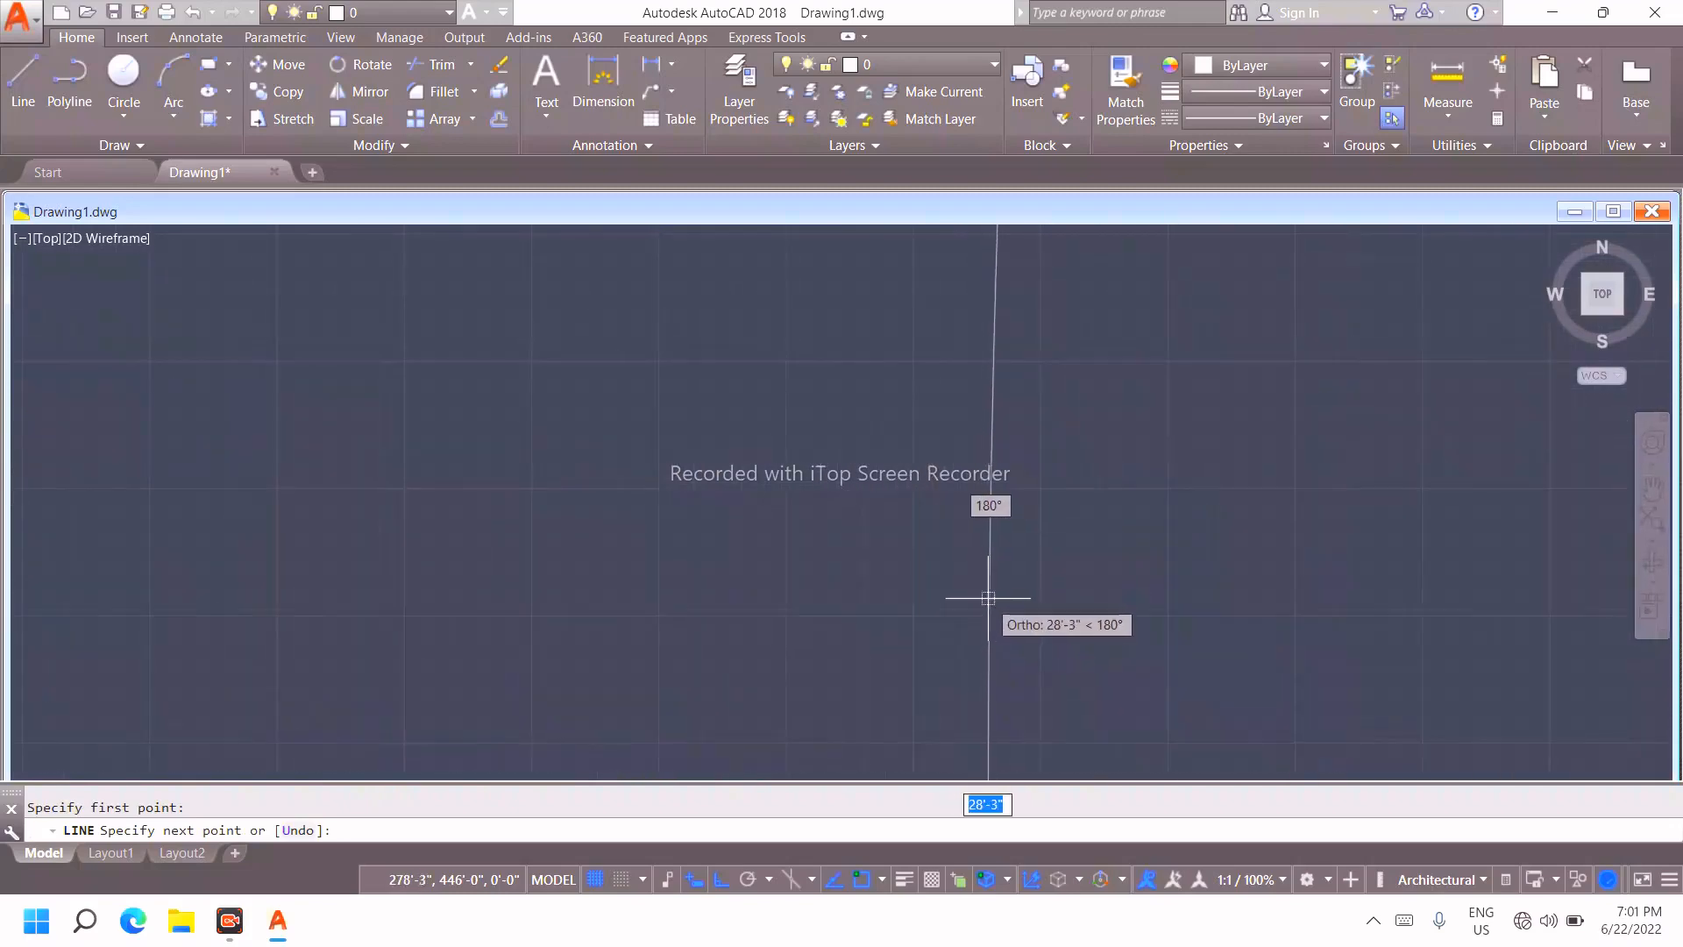
scroll(986, 596, "down", 4)
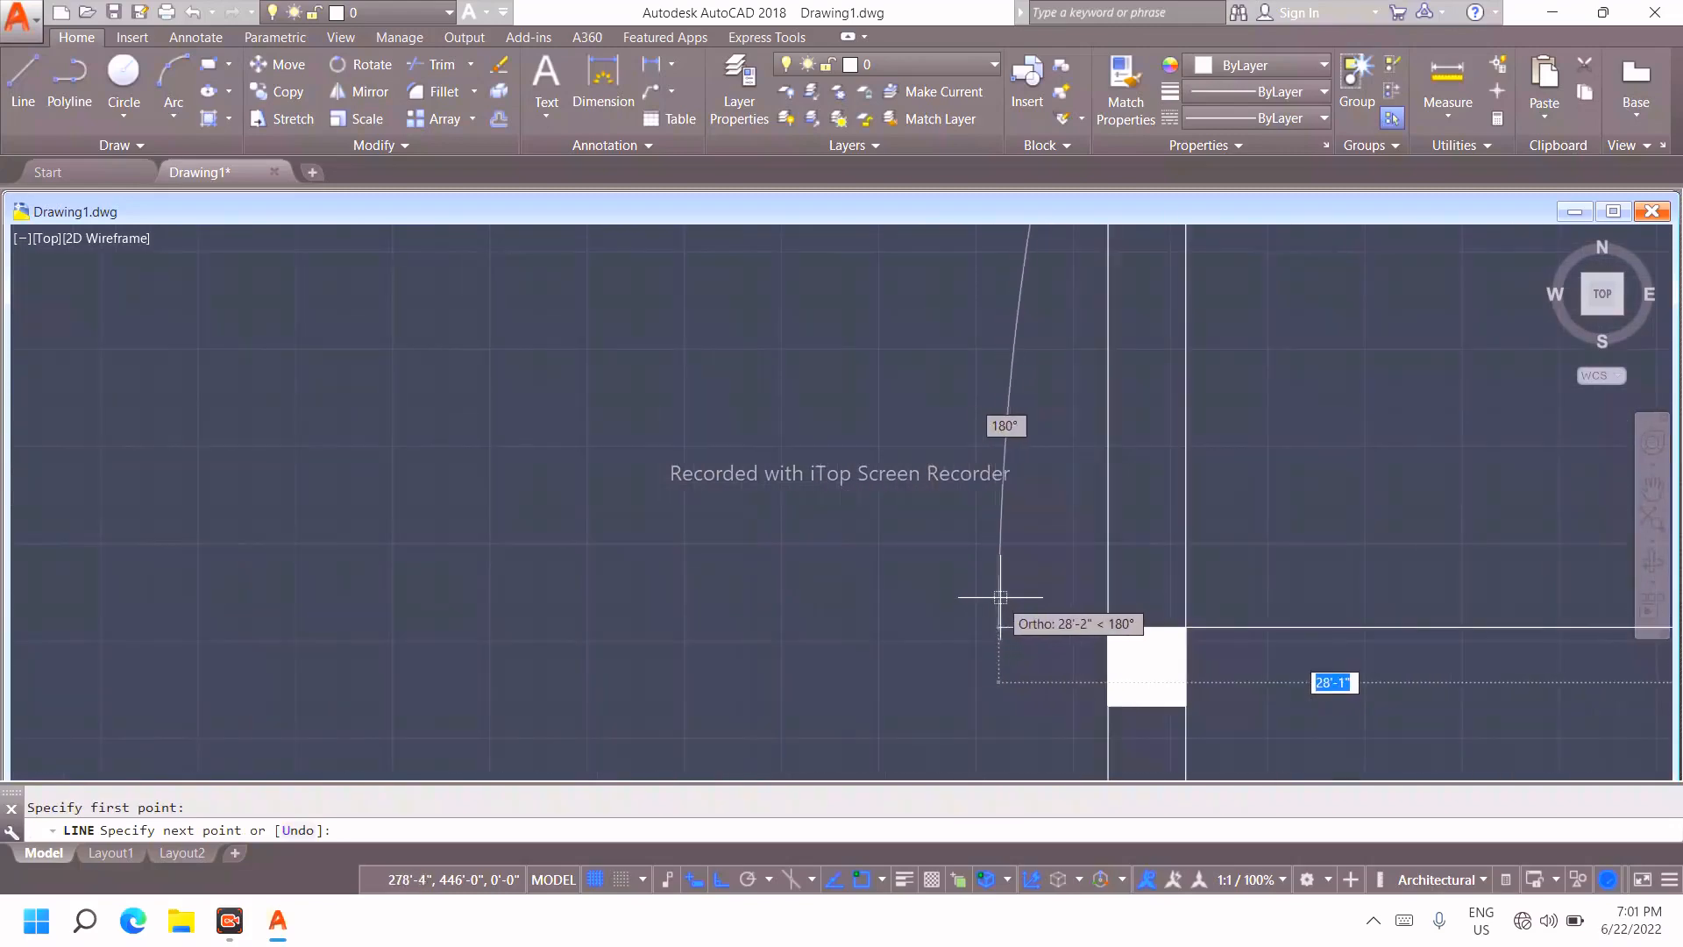
left_click(1189, 629)
scroll(1208, 582, "down", 8)
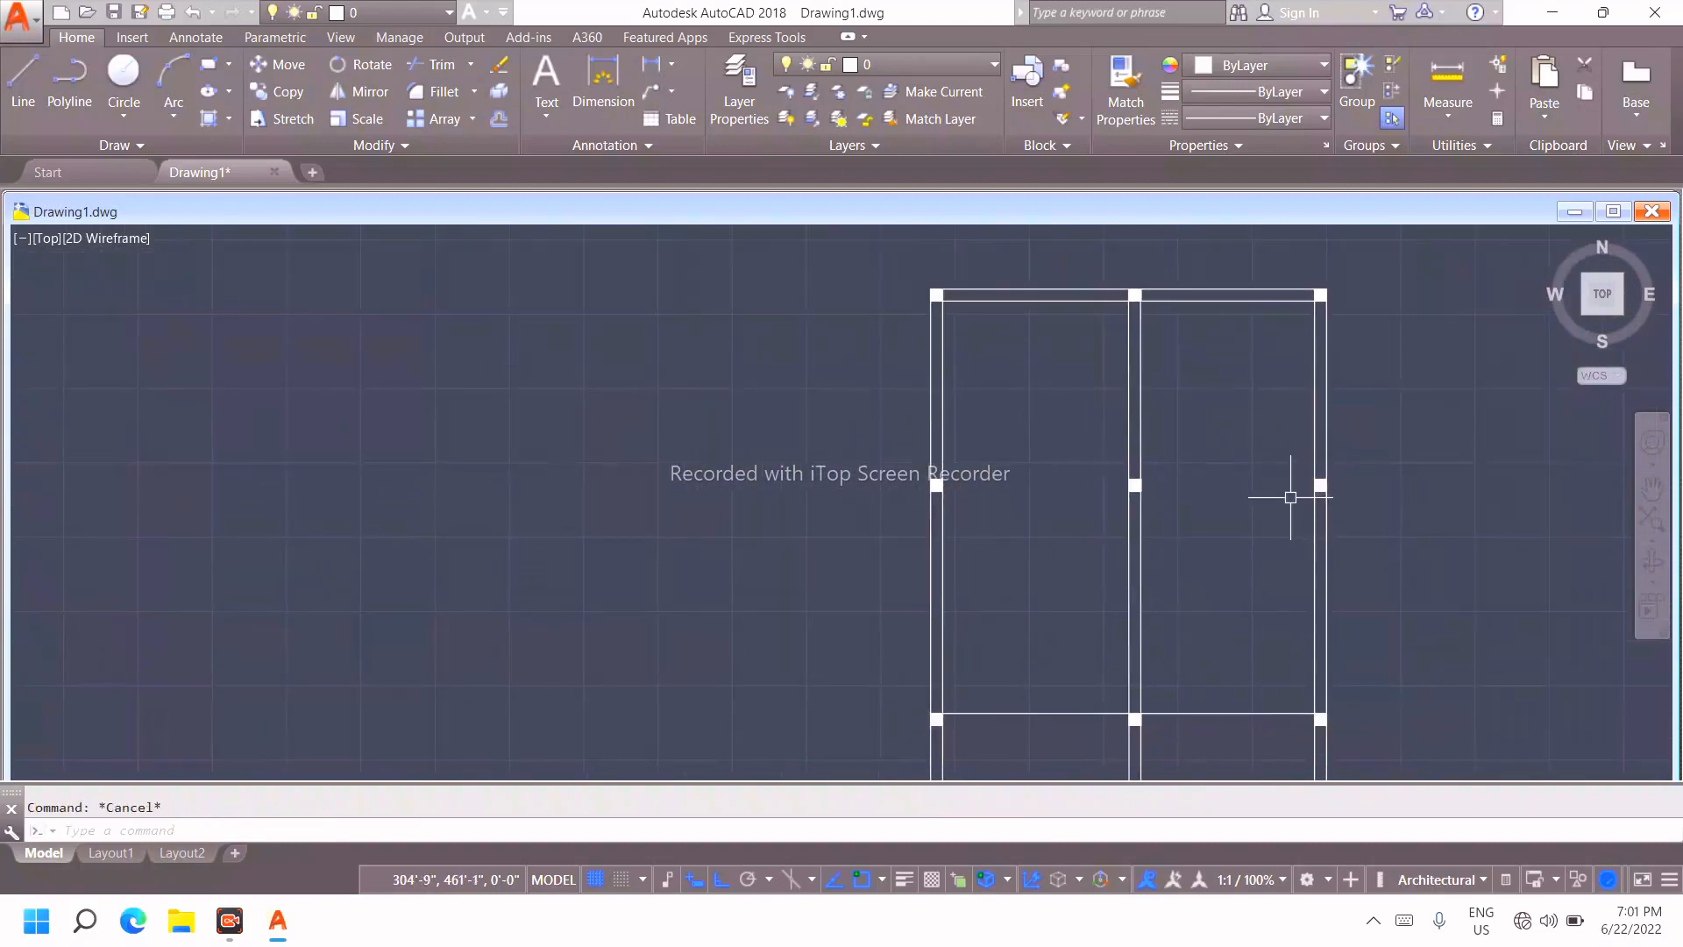
Draw a horizontal line along the second-row columns' top edges, from the right column's upper-left corner to the left column's outer upper corner
type("l")
key("Return")
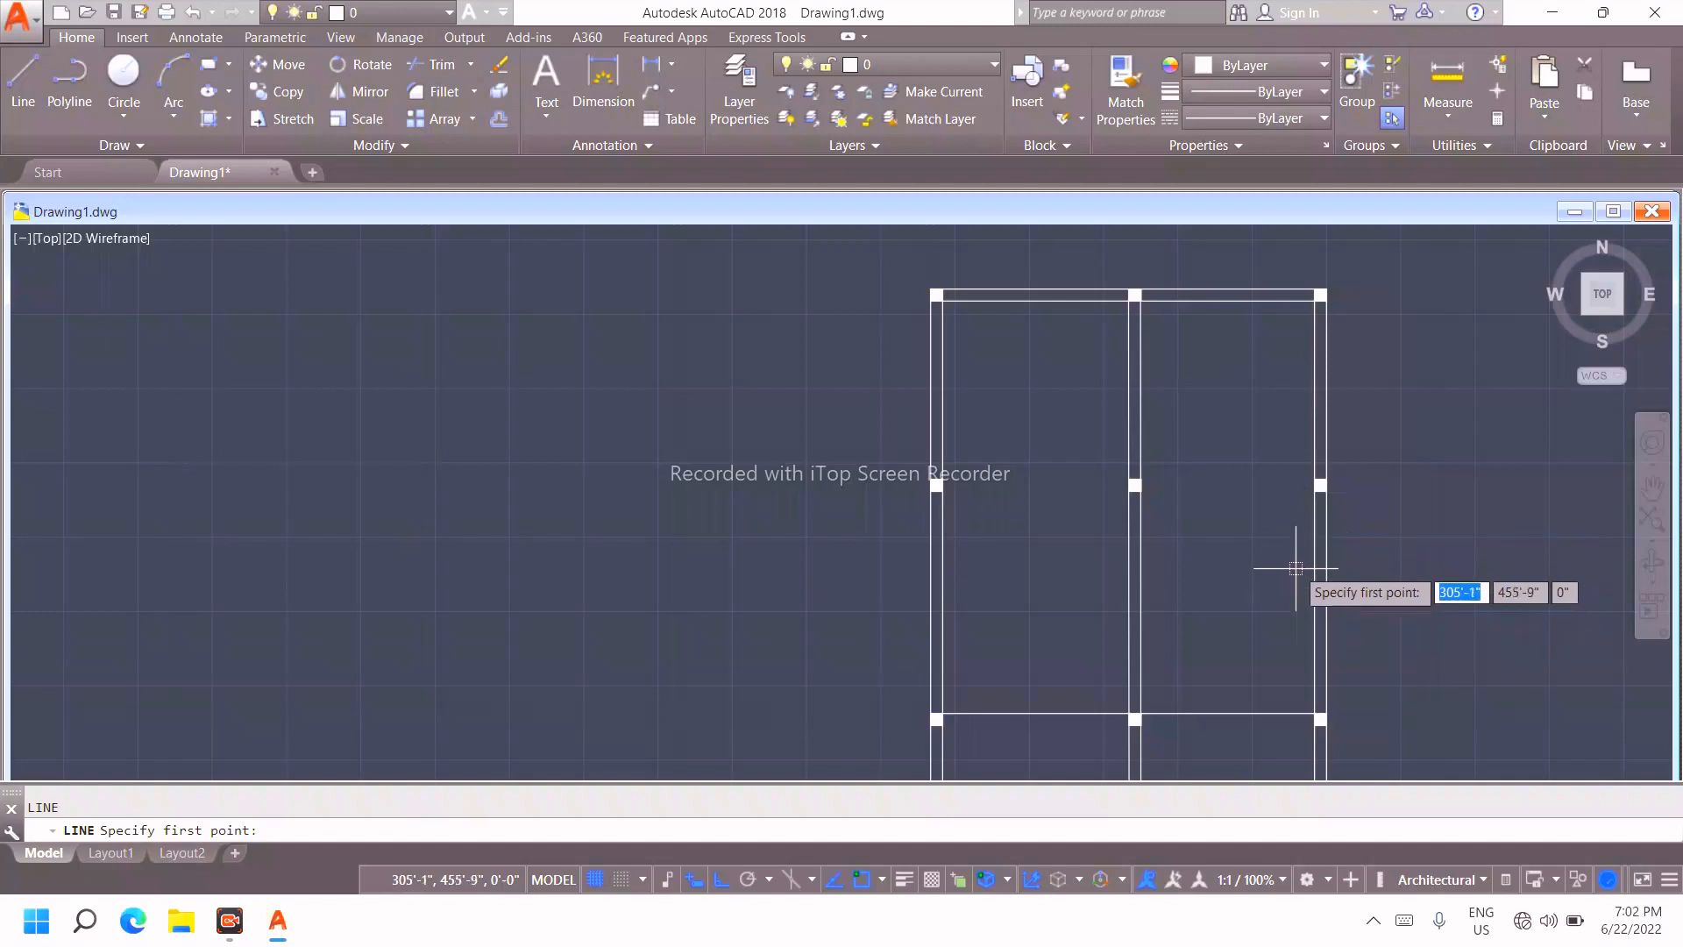
left_click(1315, 482)
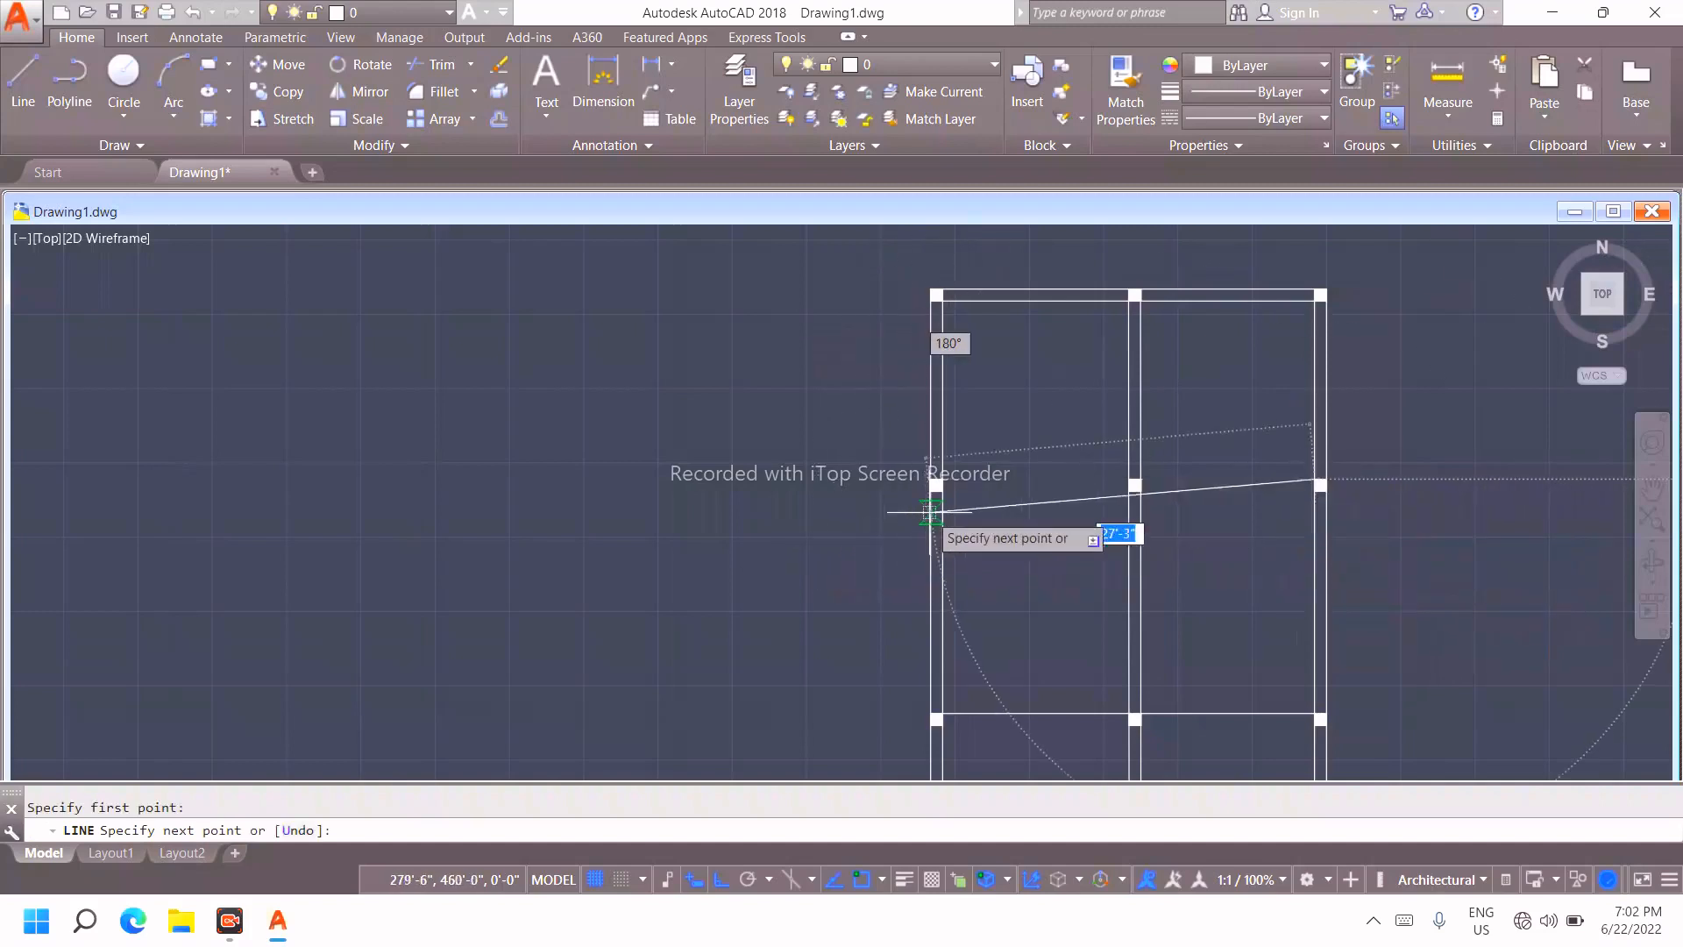
scroll(936, 487, "up", 8)
scroll(929, 480, "up", 6)
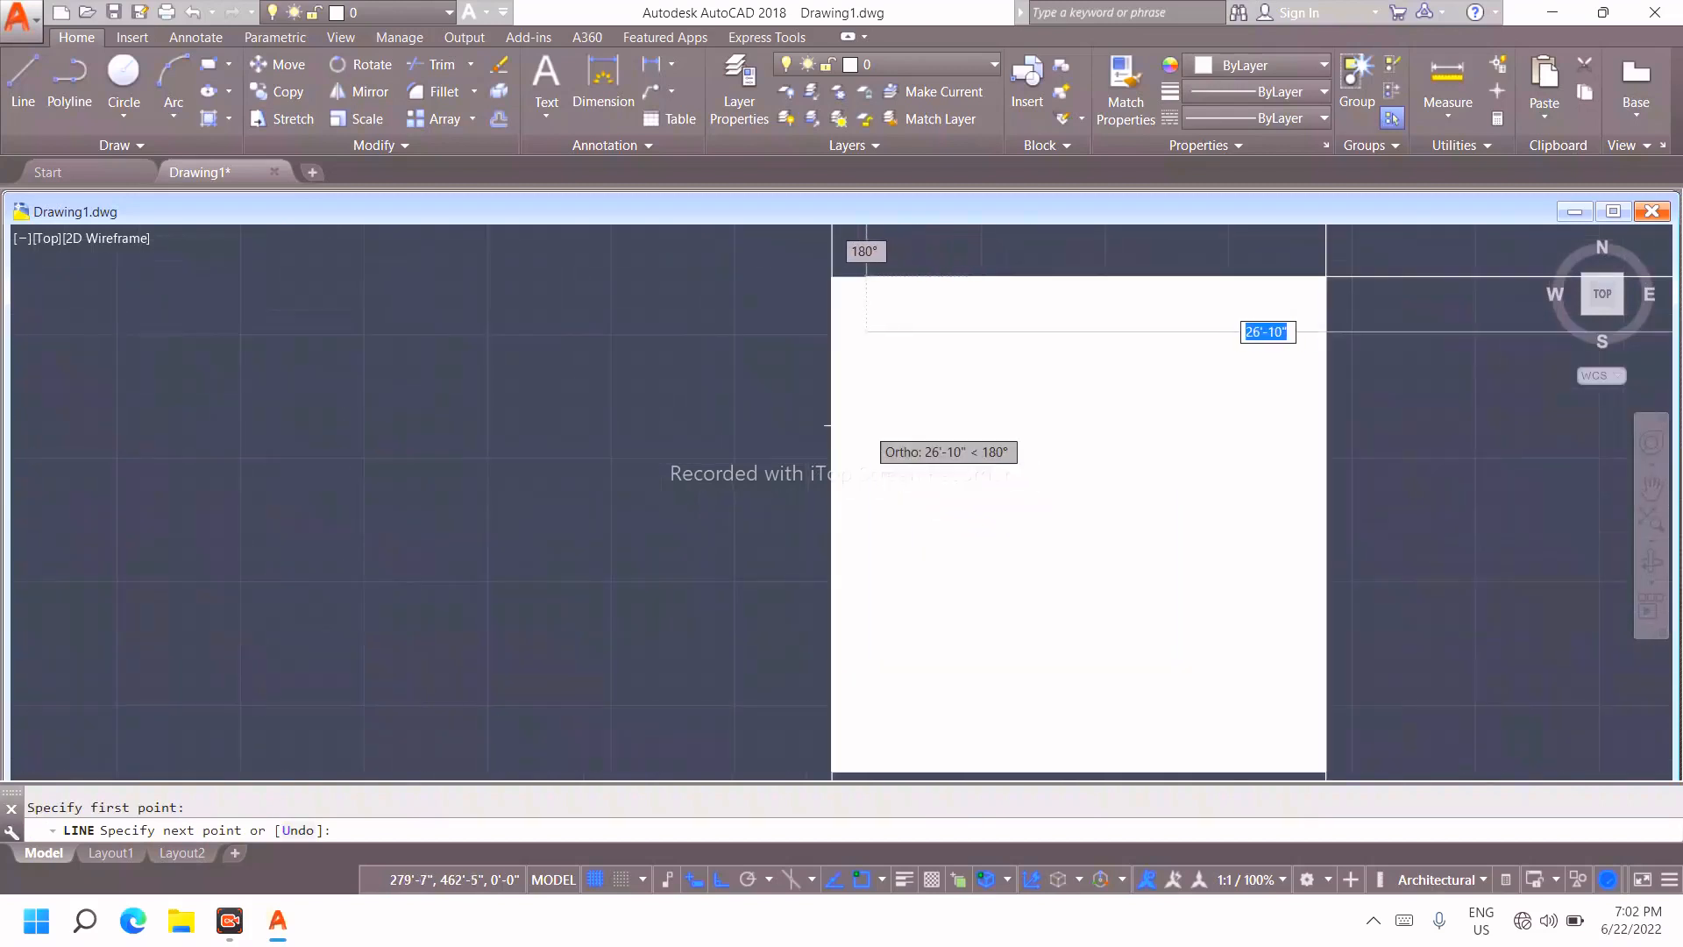
scroll(854, 396, "down", 2)
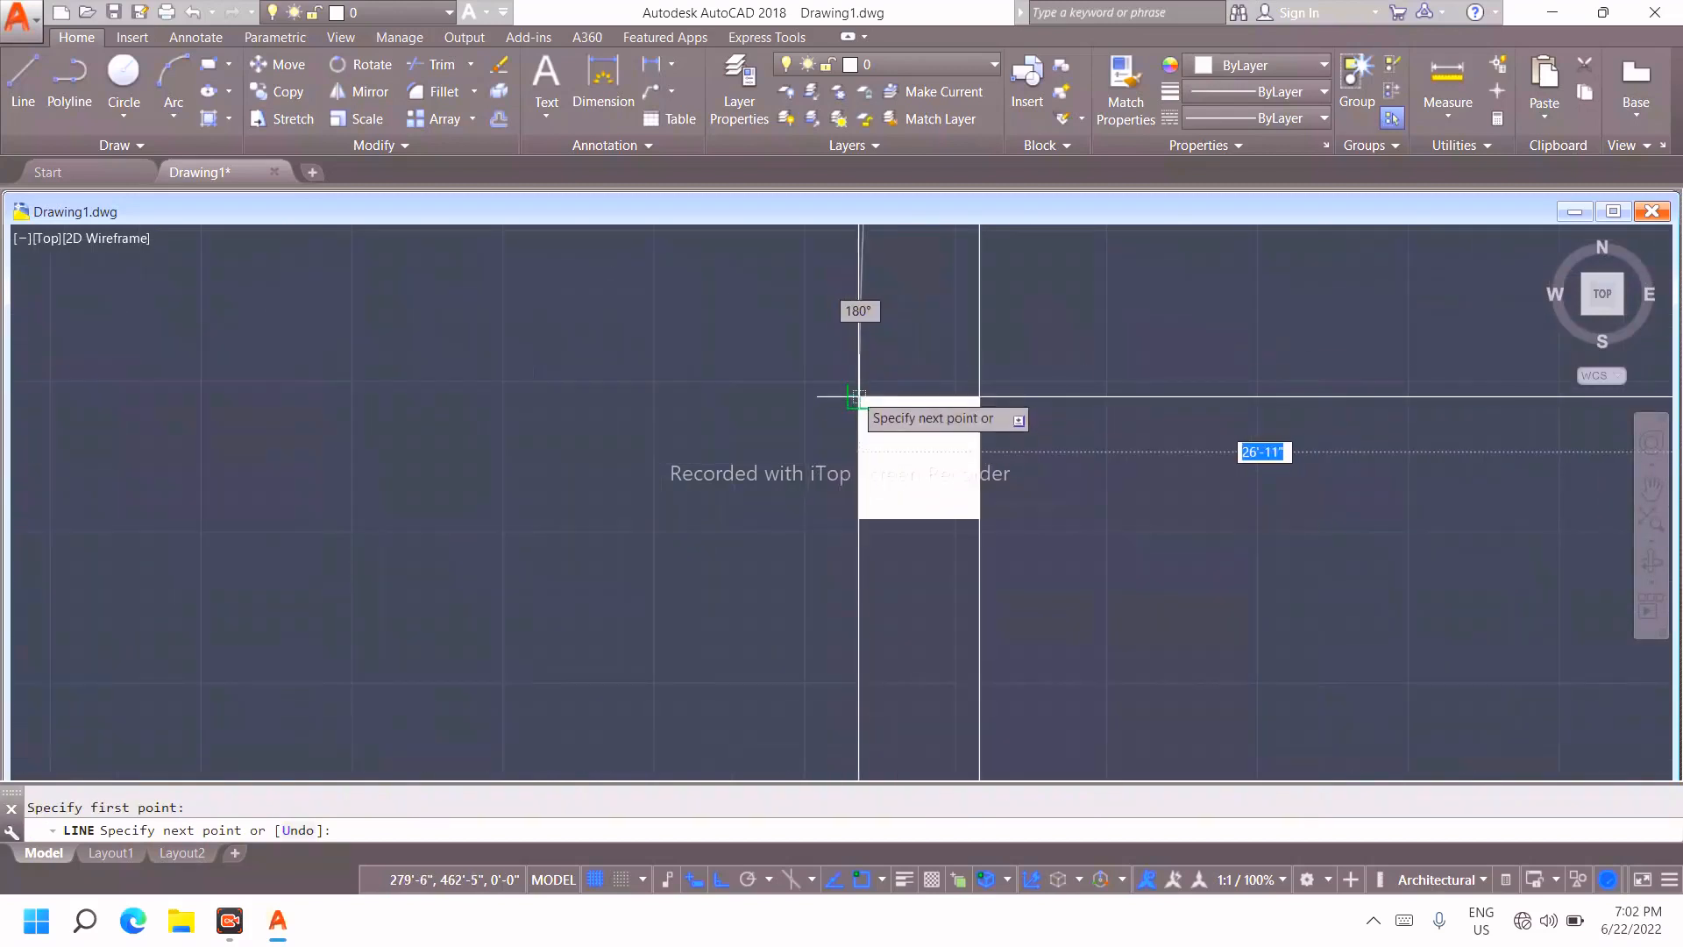
left_click(859, 396)
scroll(921, 457, "down", 6)
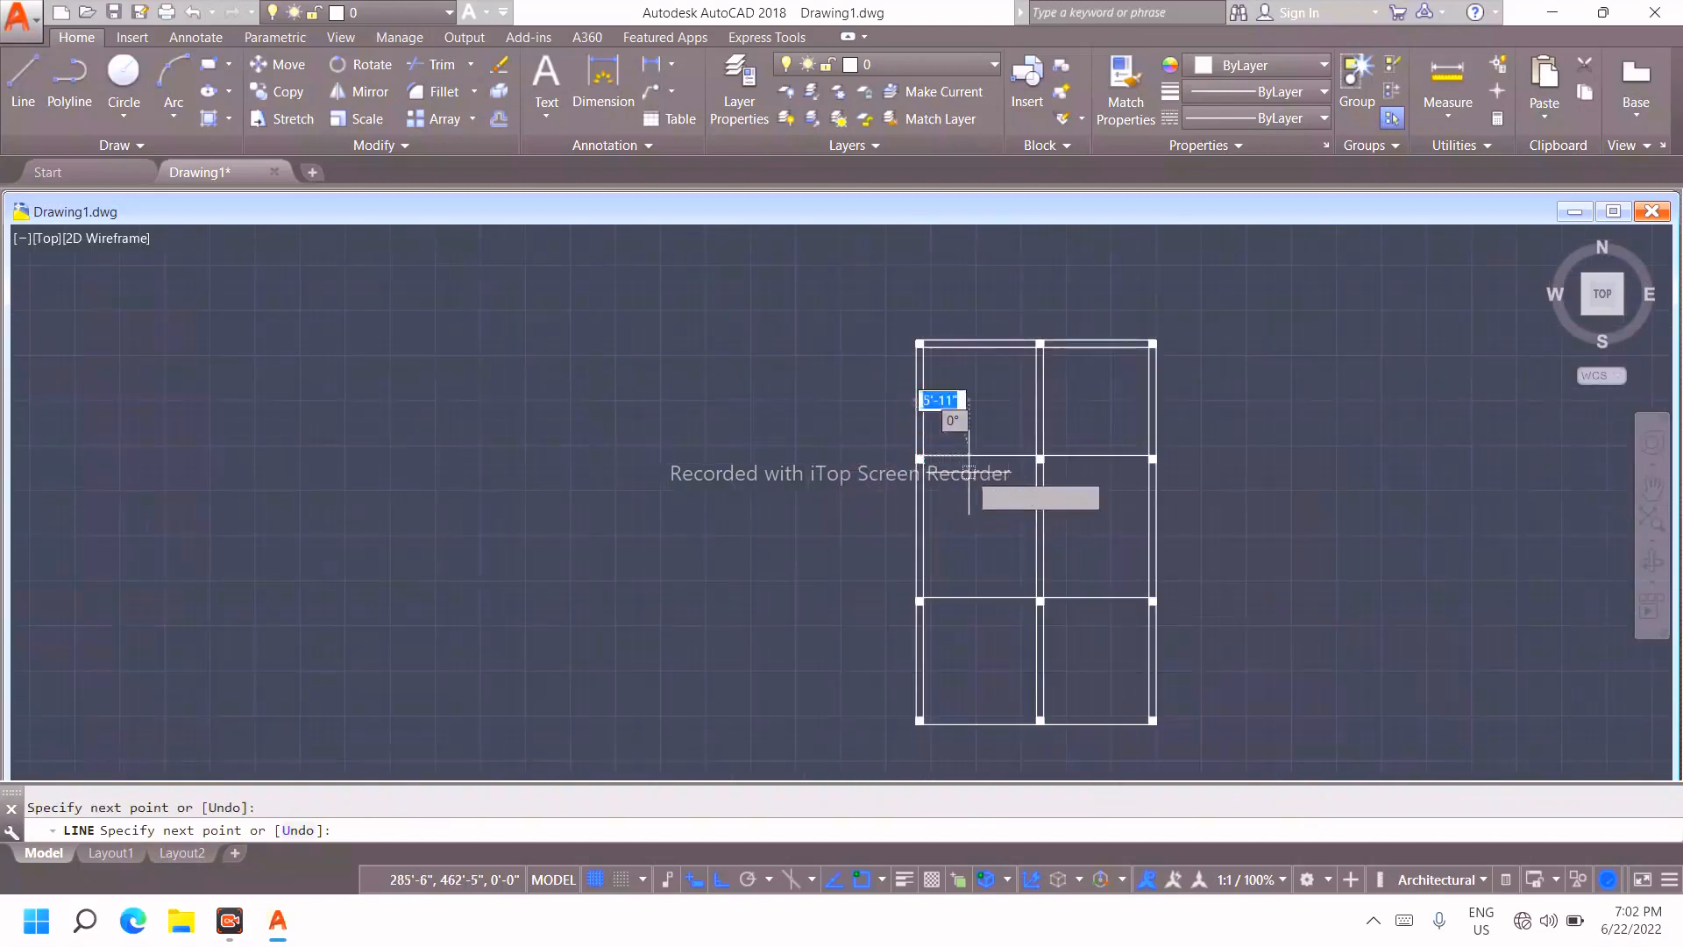
key("Escape")
Offset the horizontal interior lines of the second and third column rows 5" downward
type("o")
key("Return")
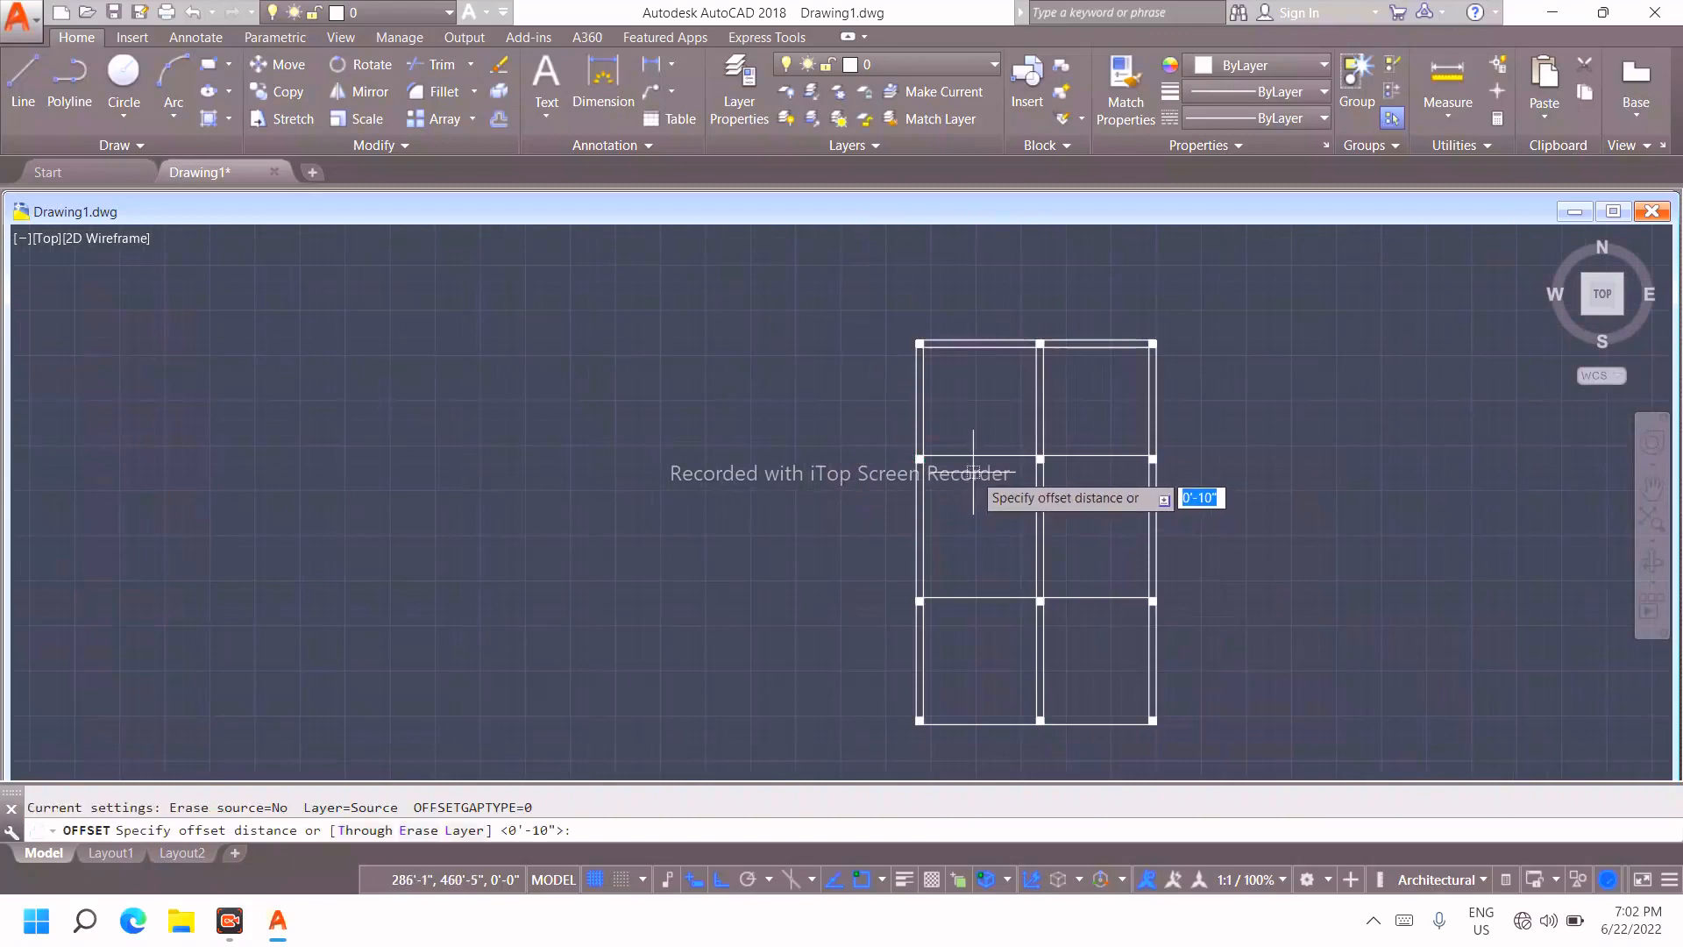
type("5\"")
key("Return")
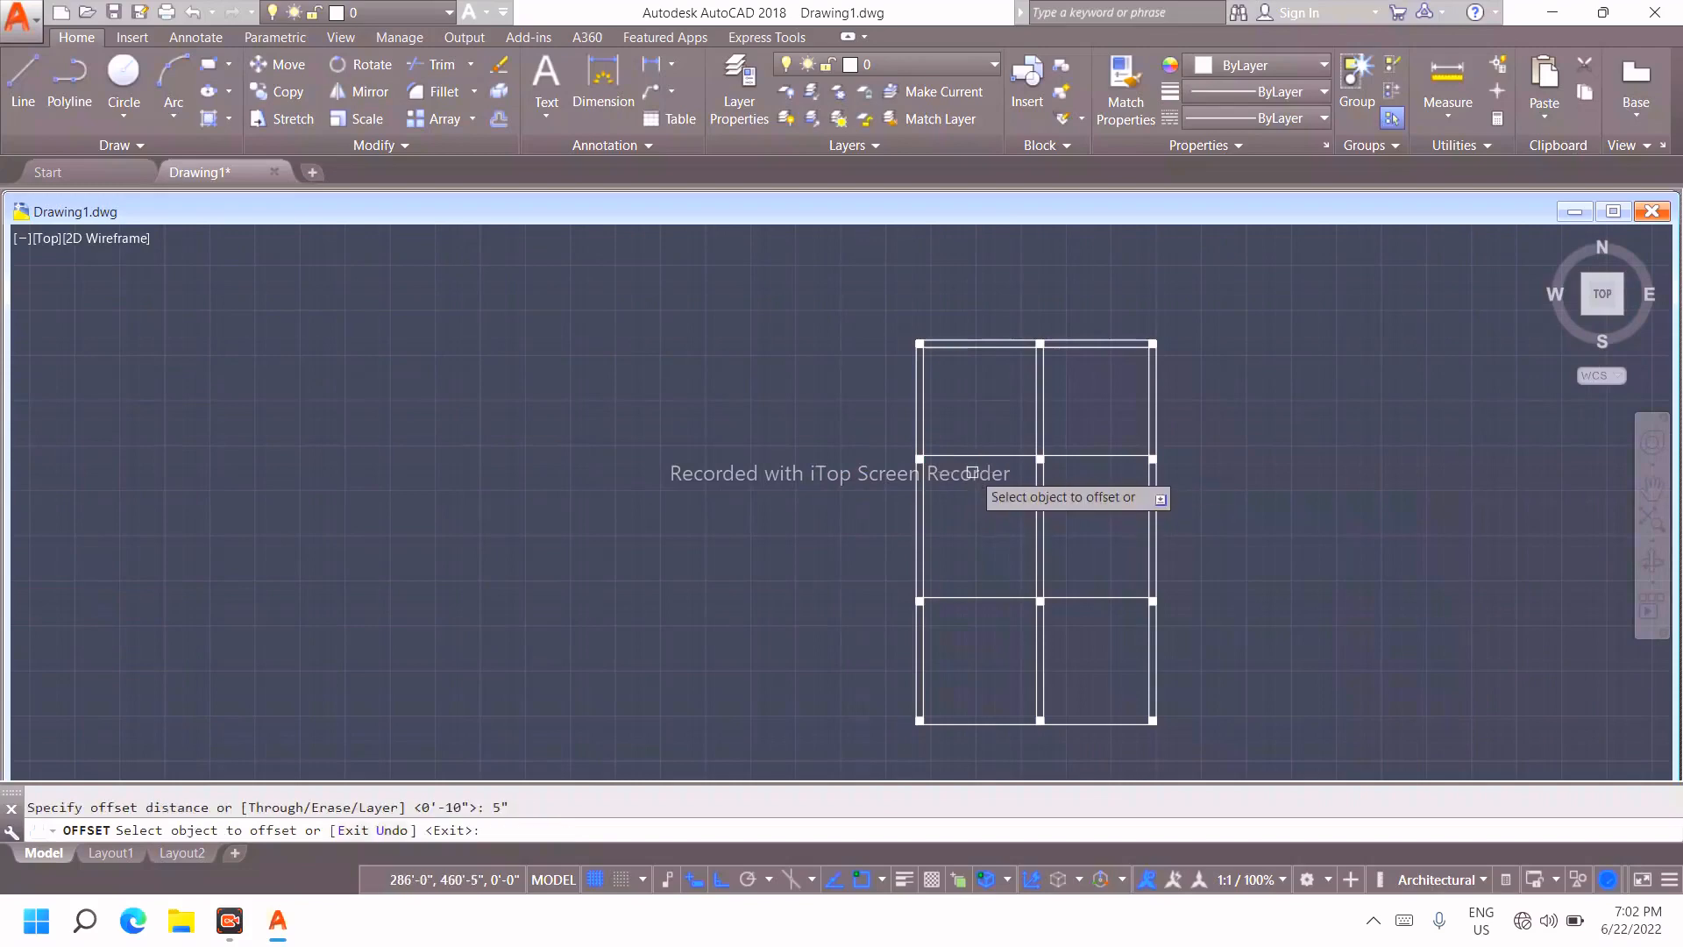
left_click(974, 457)
left_click(989, 517)
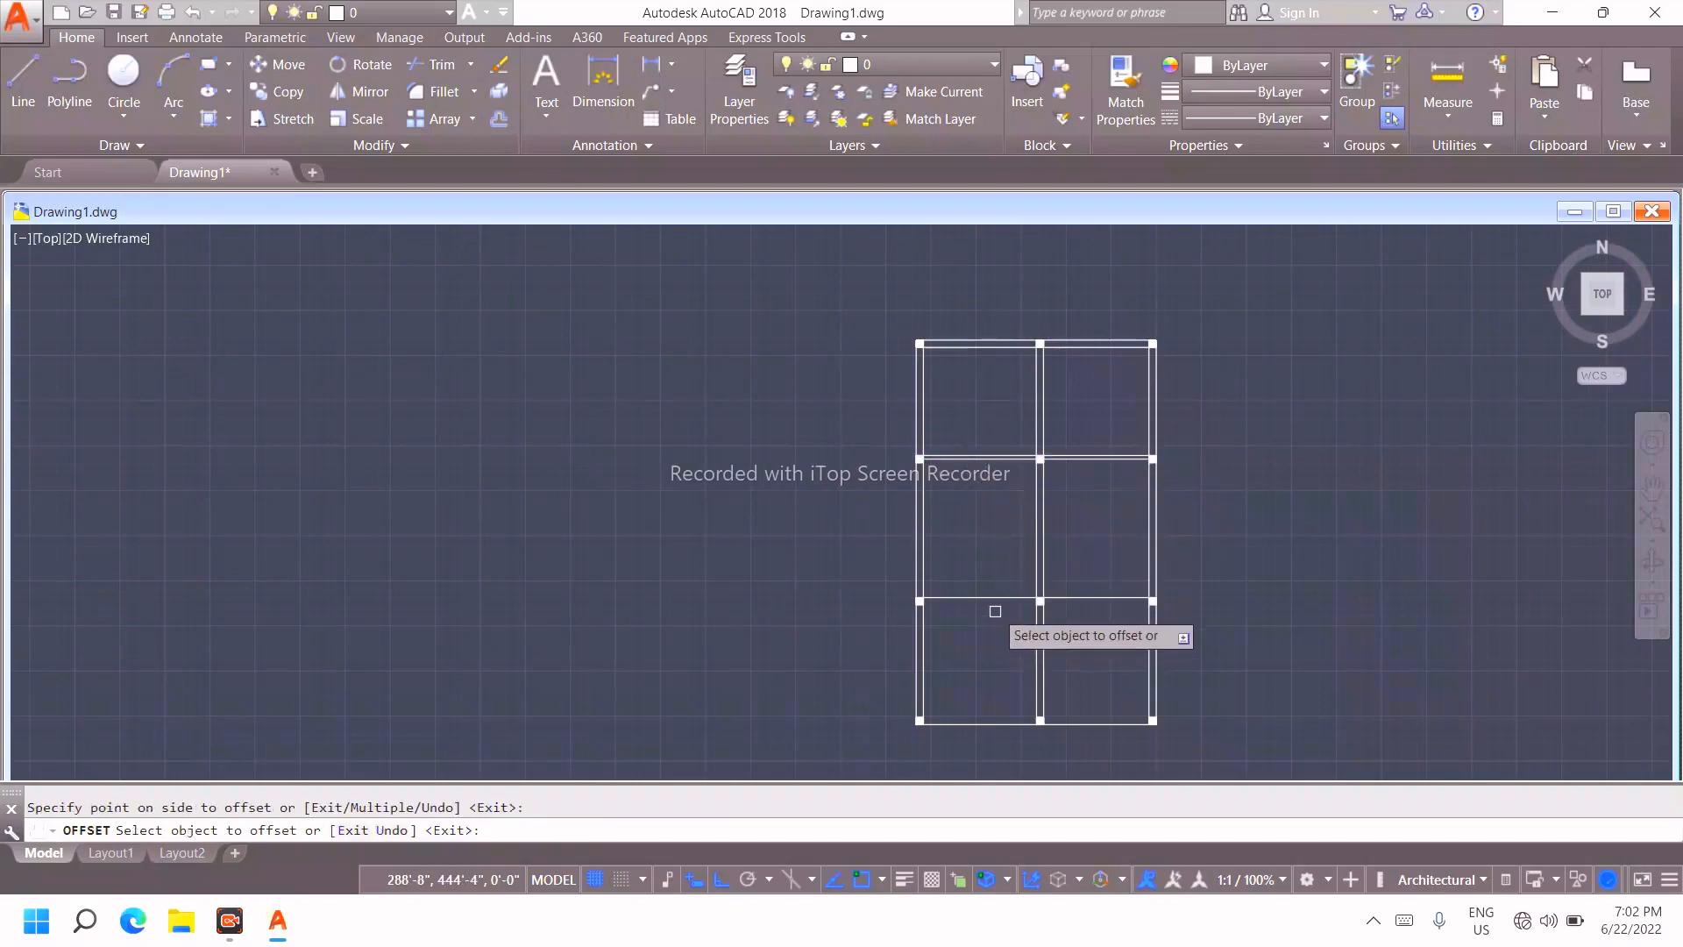
scroll(1000, 601, "up", 8)
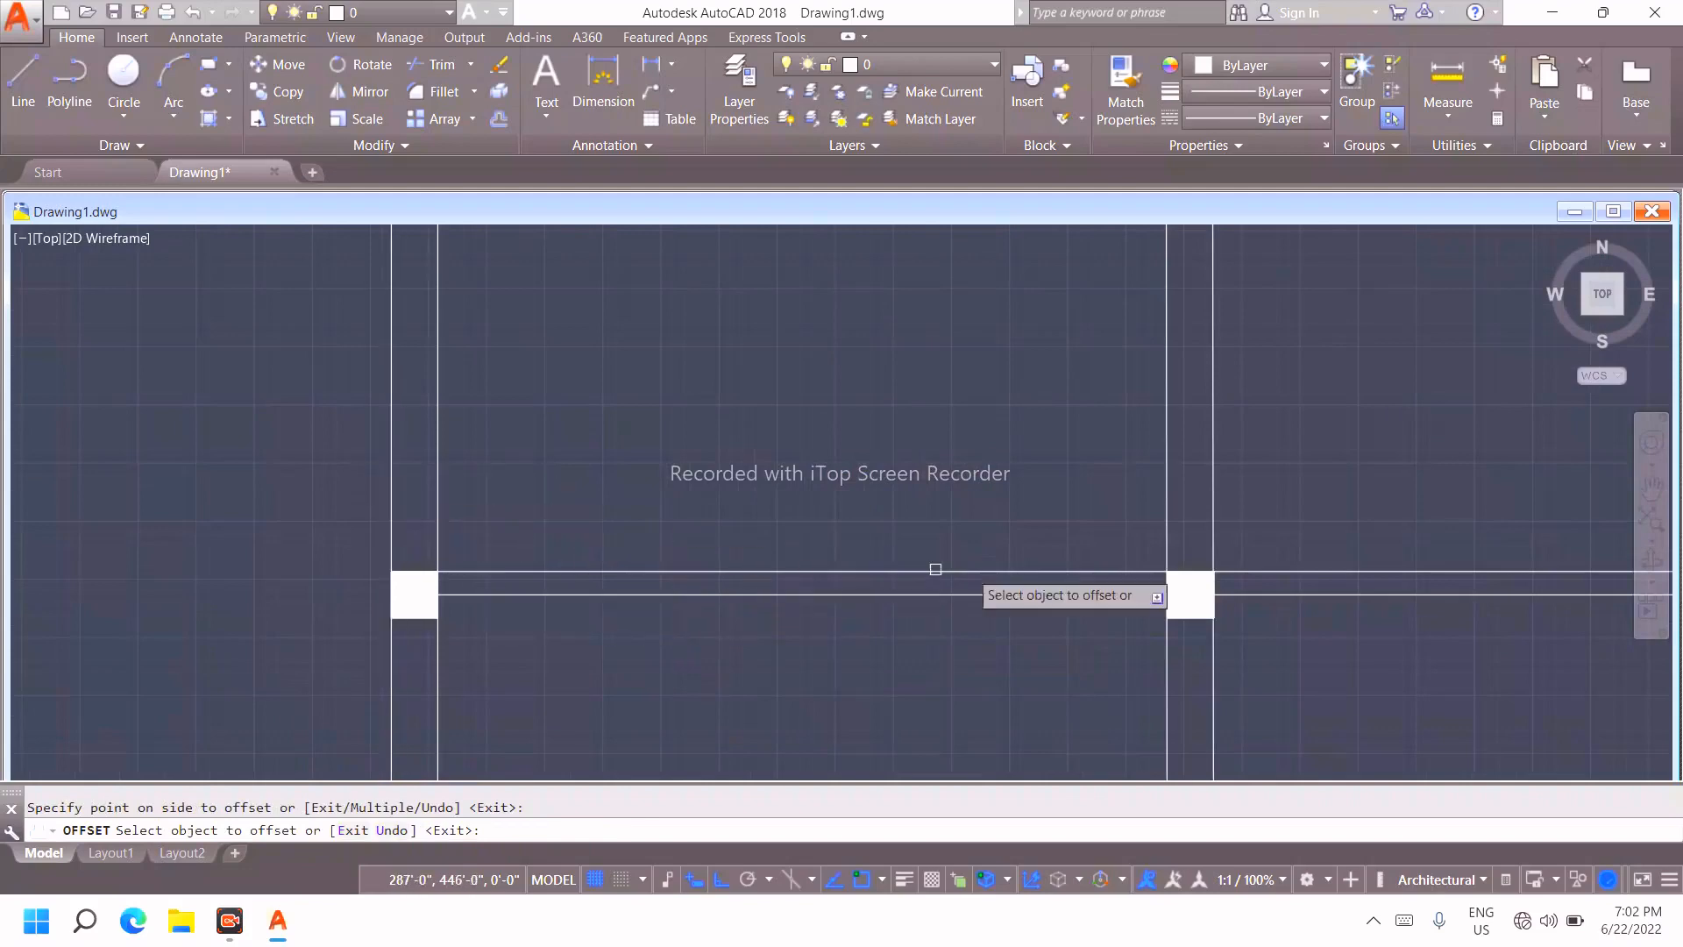
scroll(1385, 552, "down", 5)
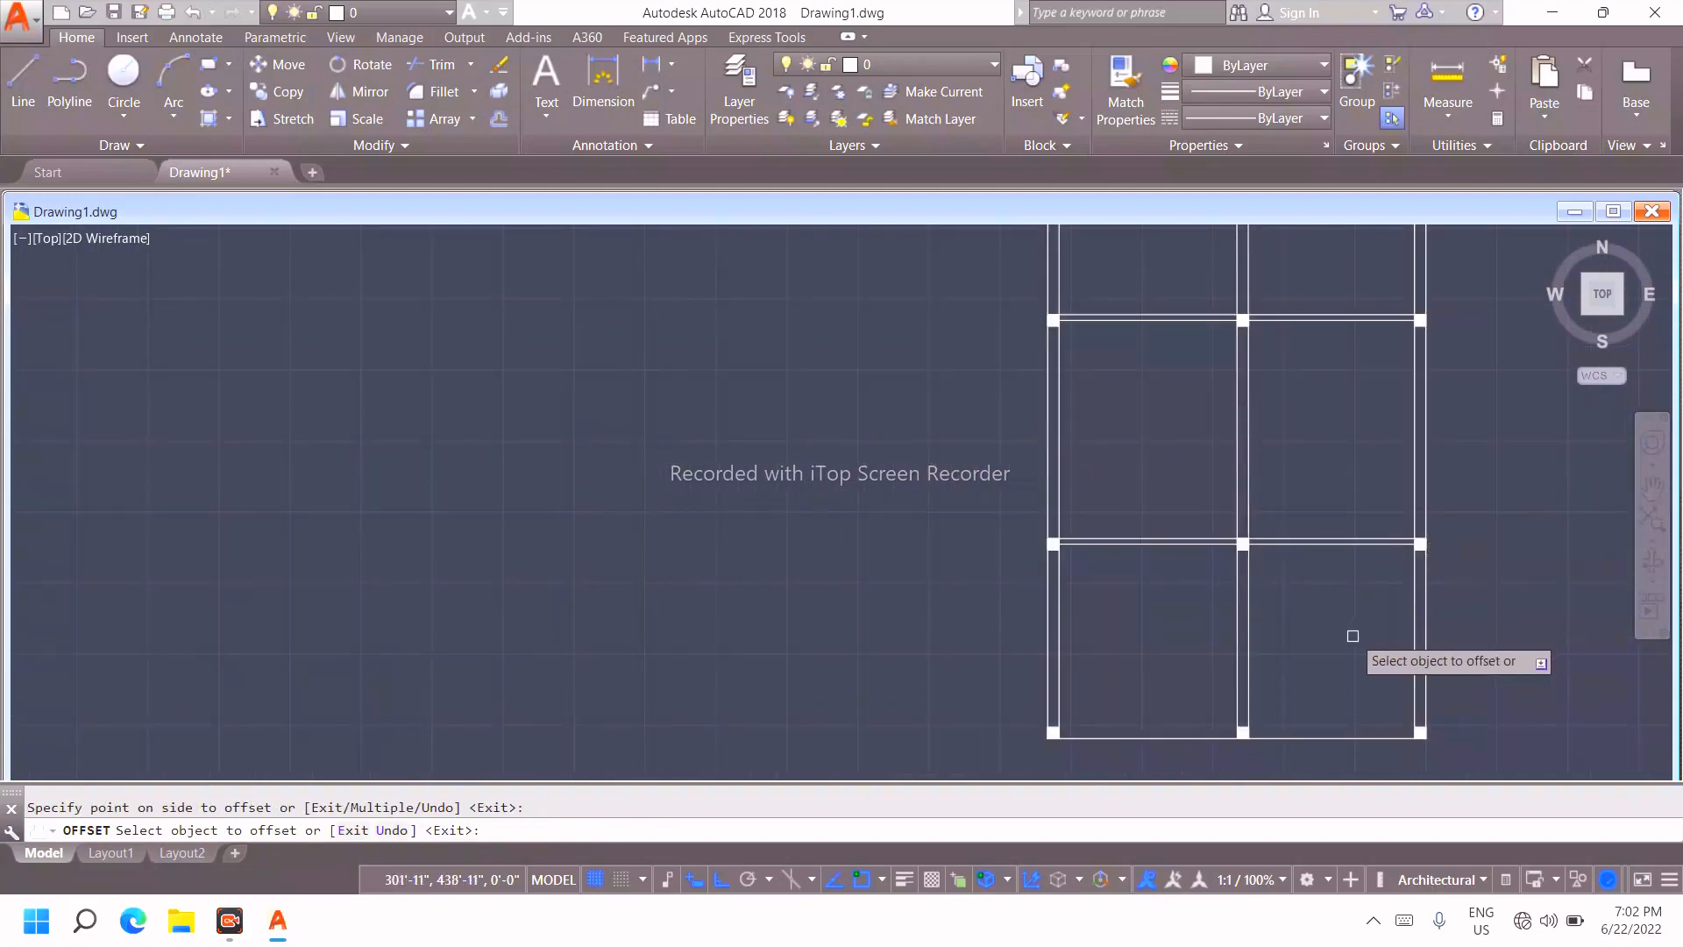
scroll(1348, 633, "down", 2)
scroll(1219, 570, "down", 1)
scroll(1215, 576, "up", 5)
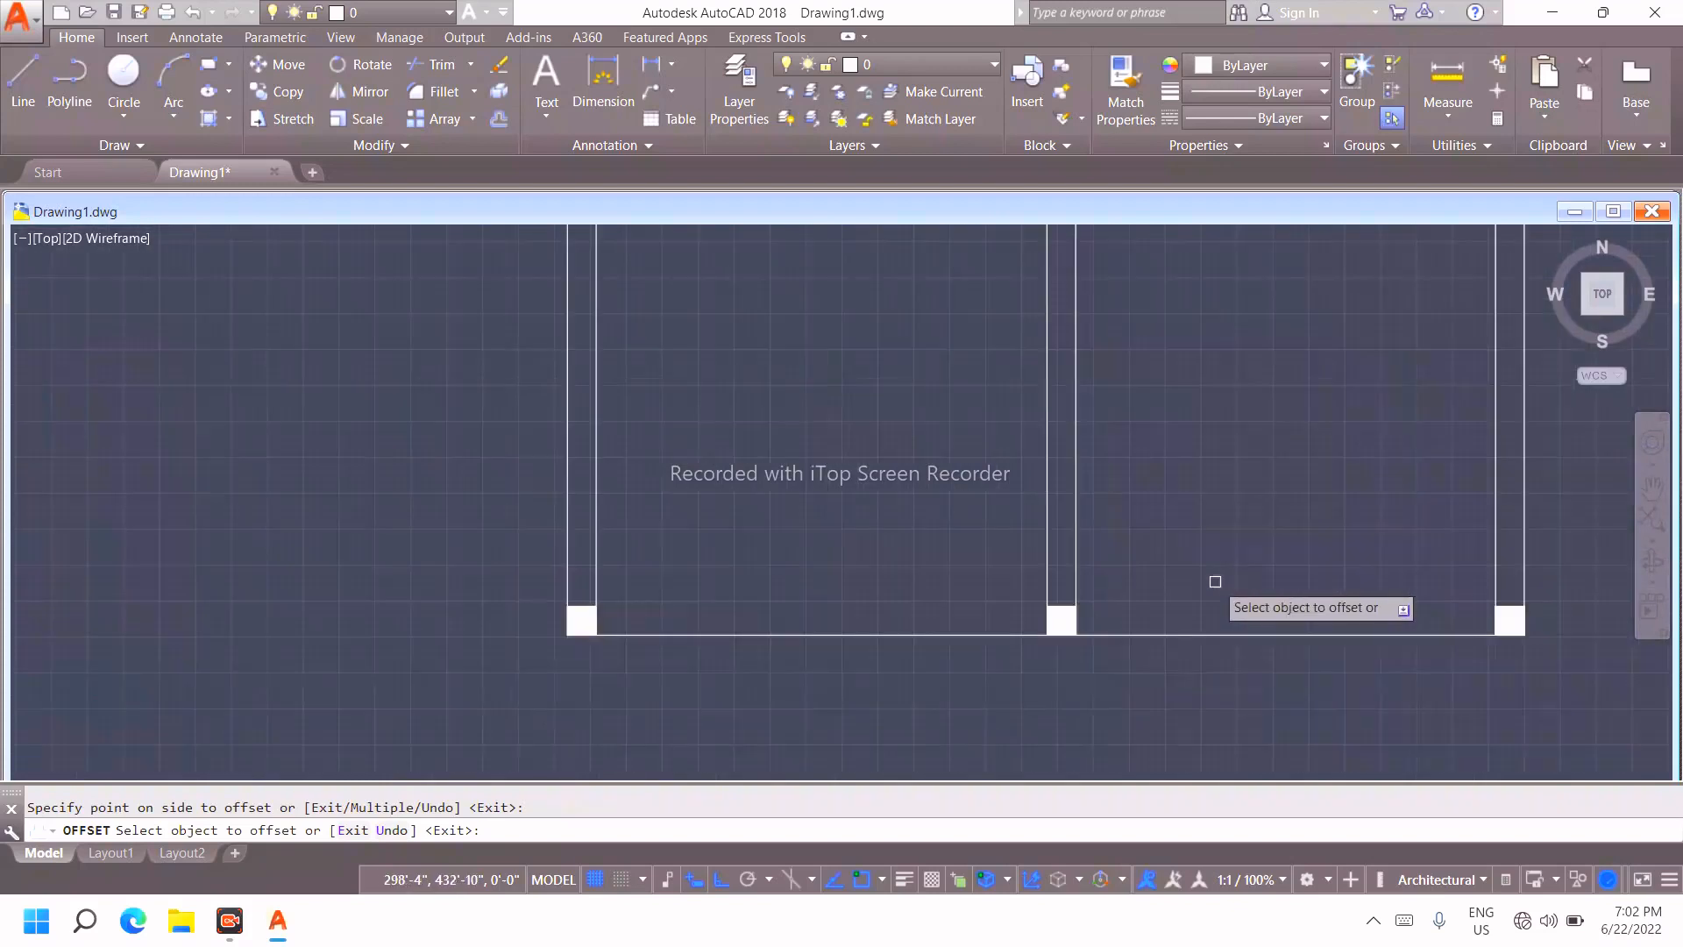
key("Escape")
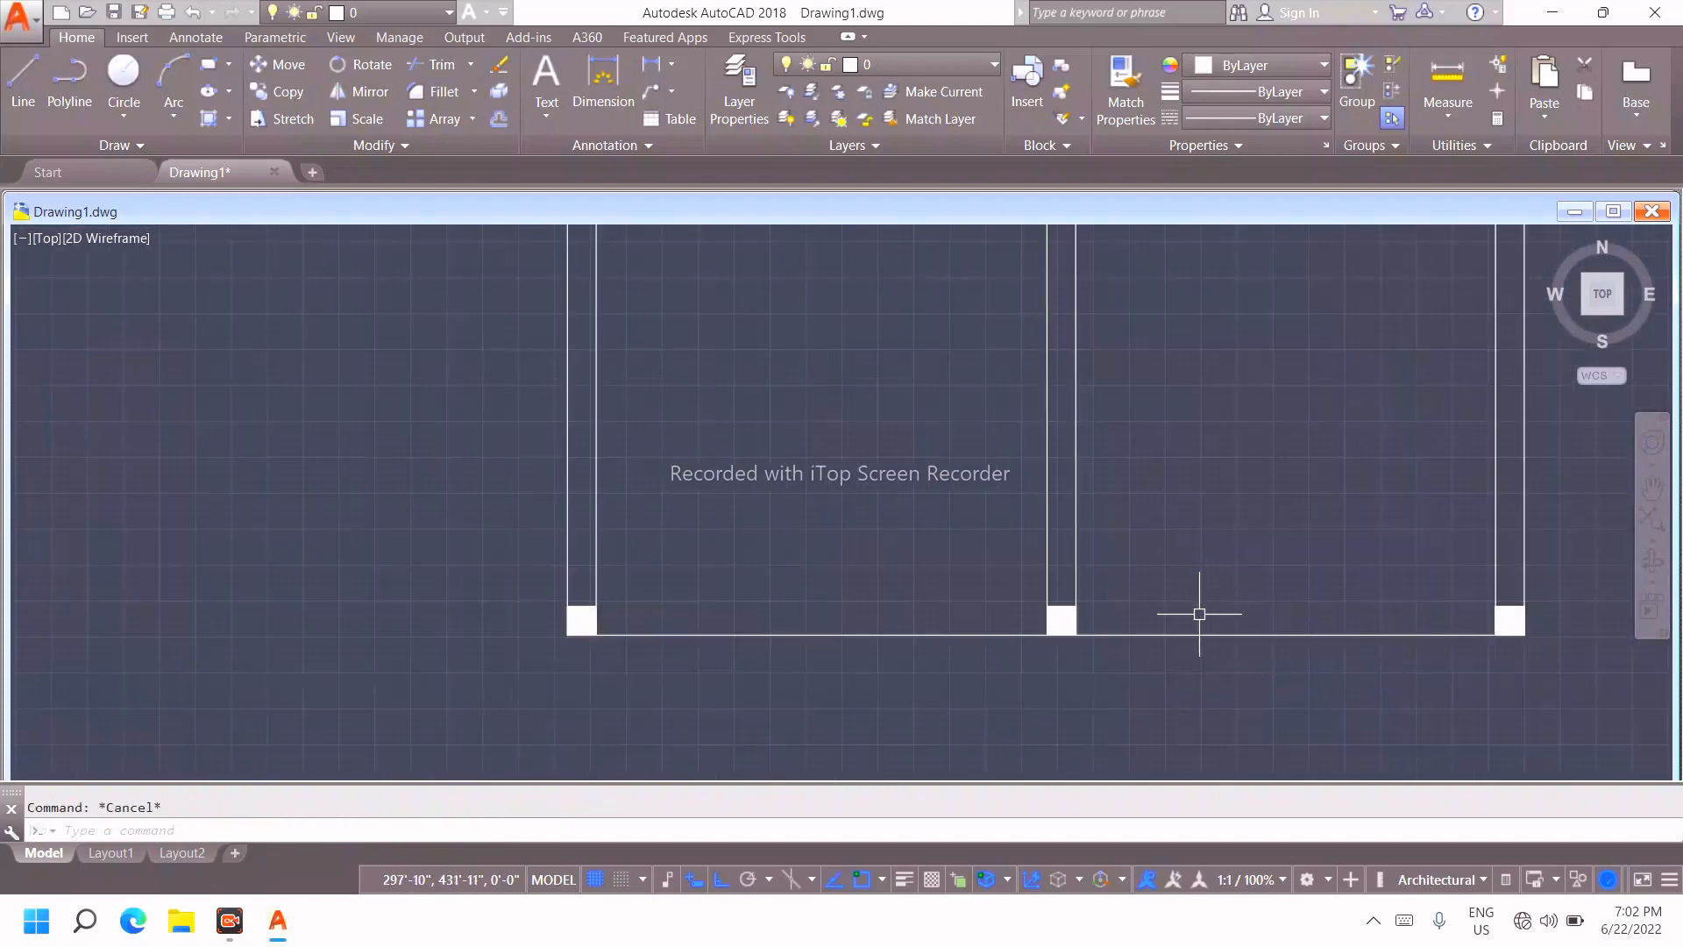
Offset the bottom outline line 10" upward, to the inside of the plan
type("o")
key("Return")
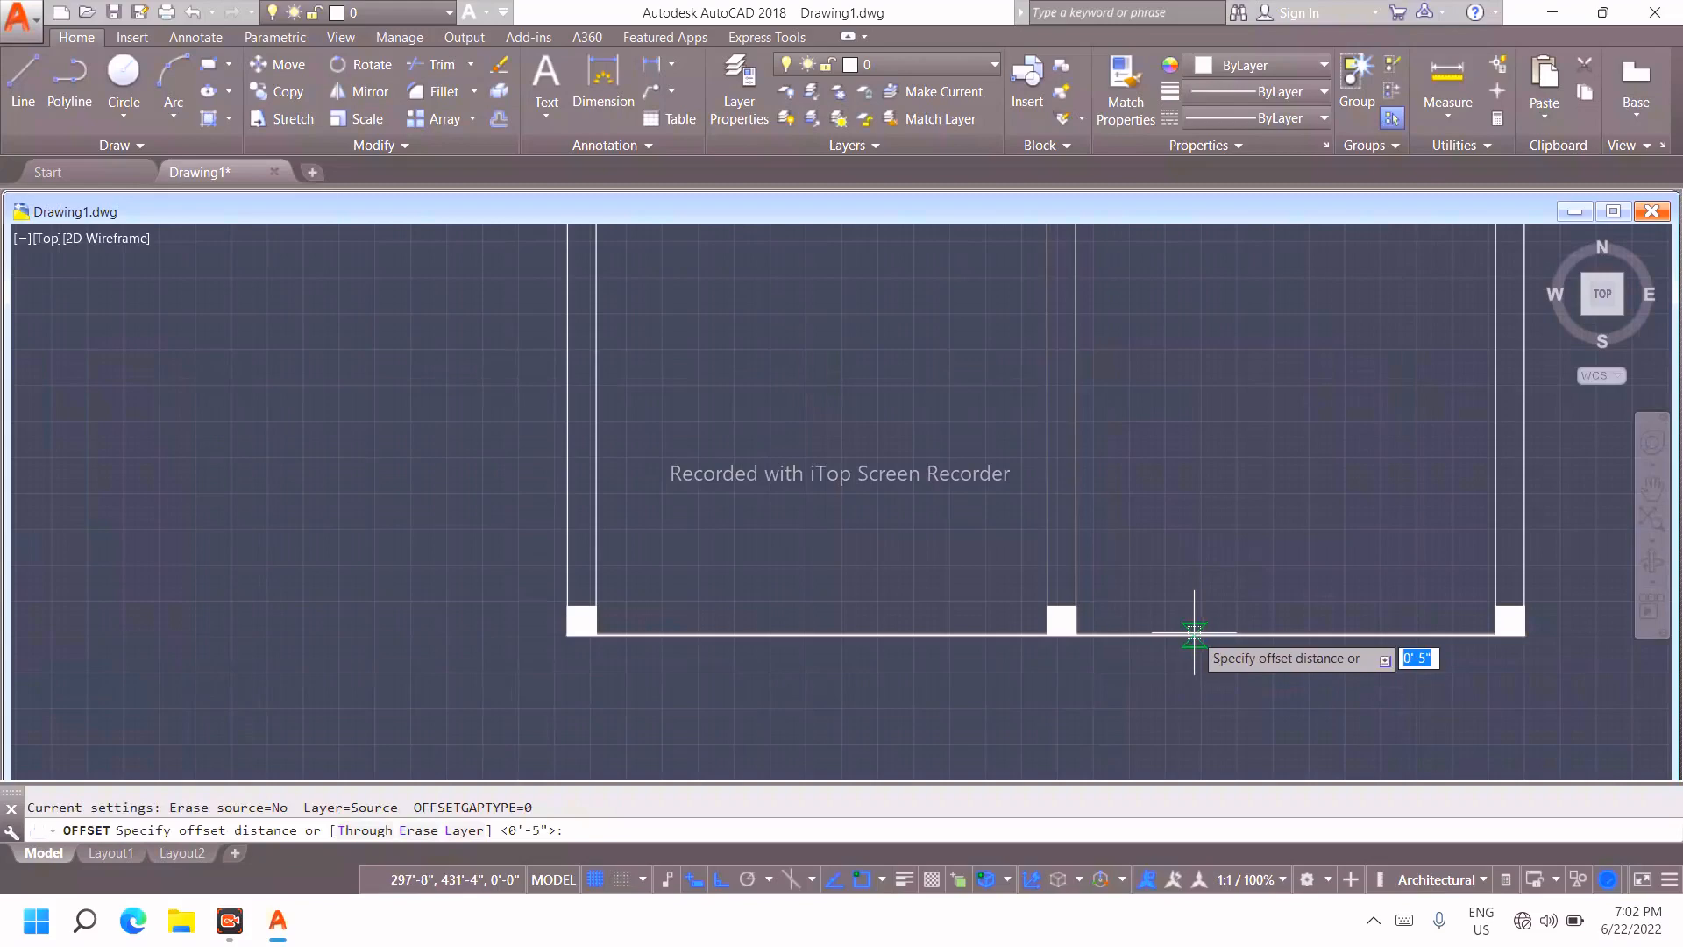
type("10\"")
key("Return")
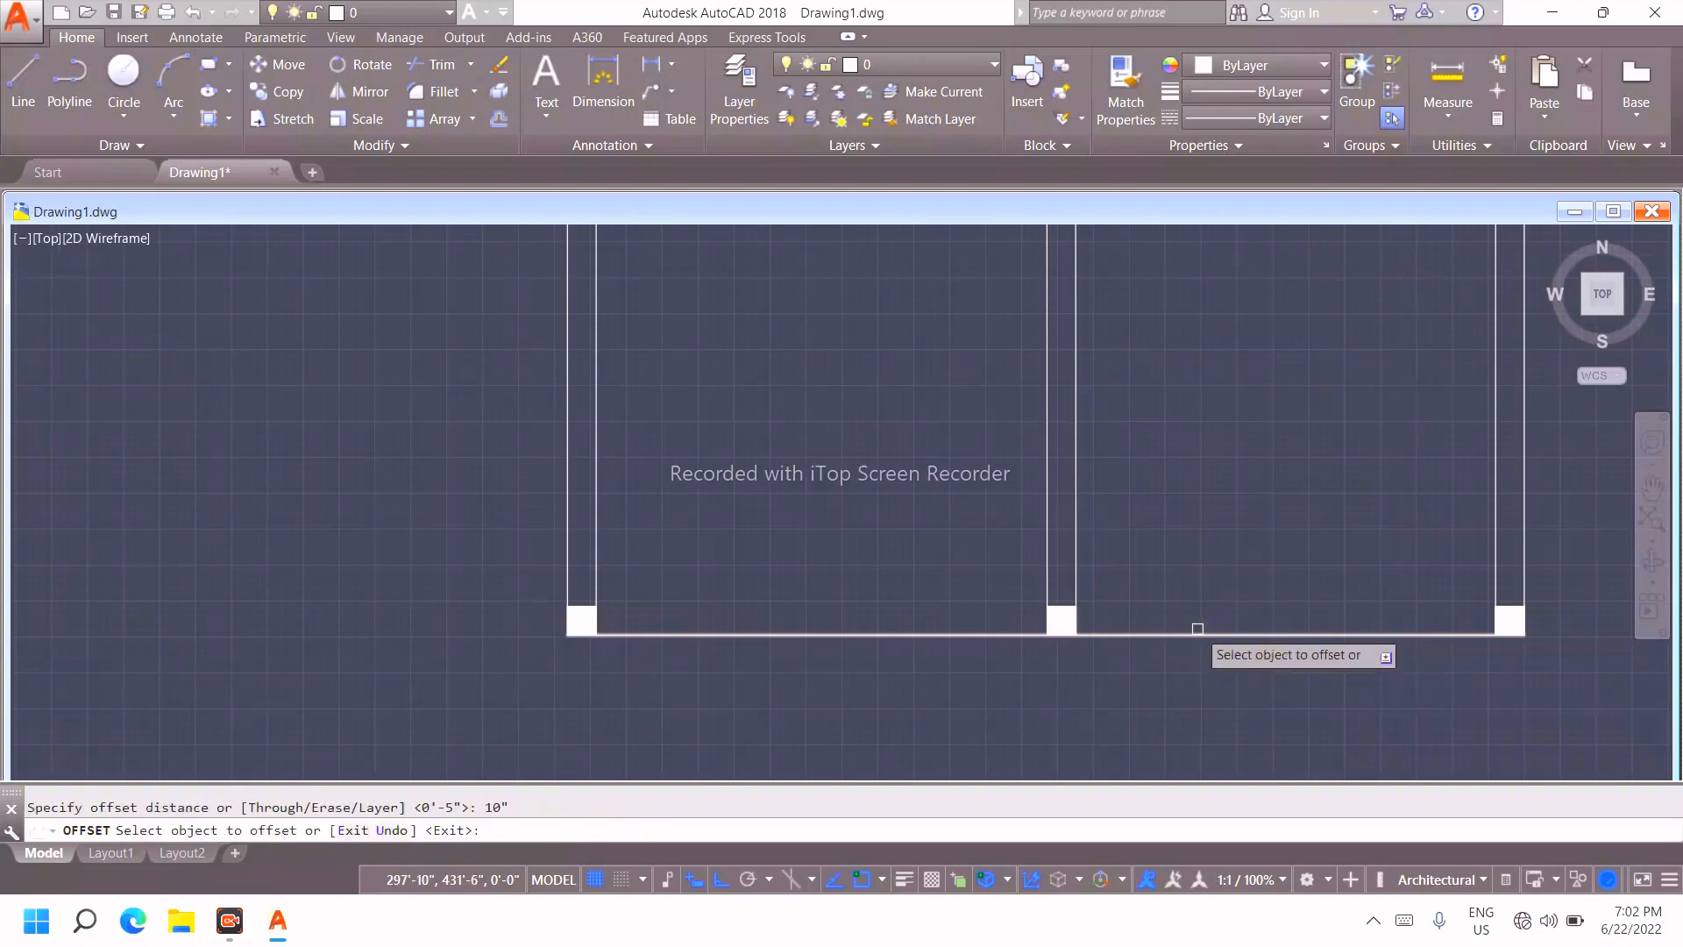
left_click(1199, 633)
left_click(1191, 569)
scroll(1181, 539, "down", 8)
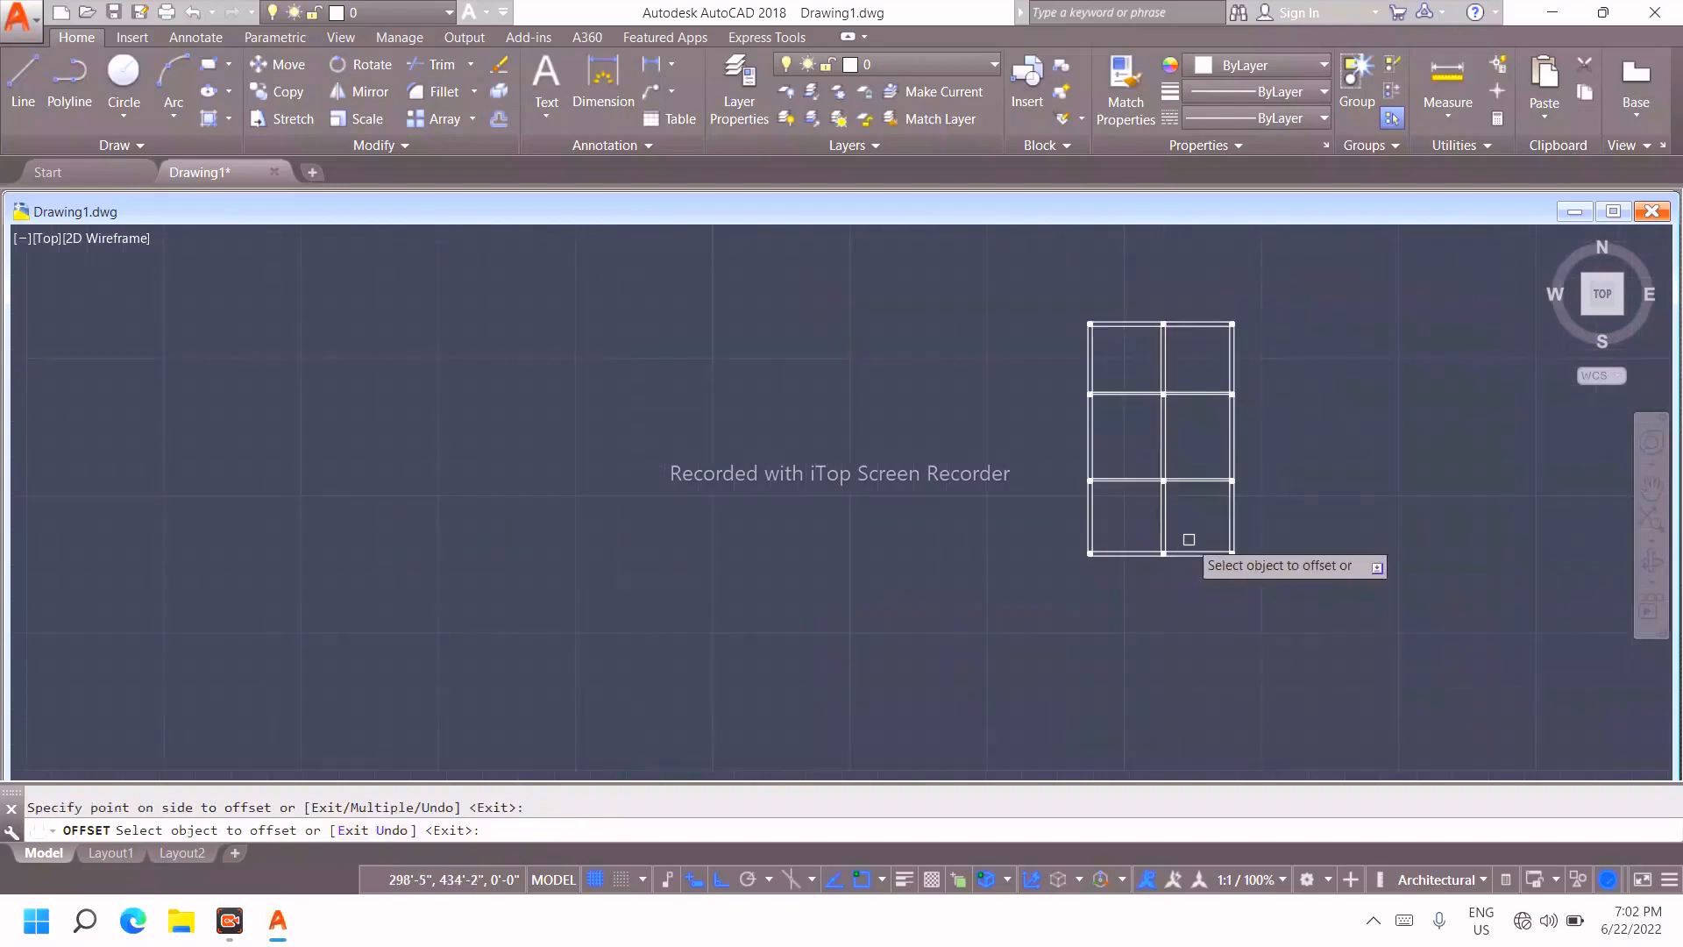
key("Escape")
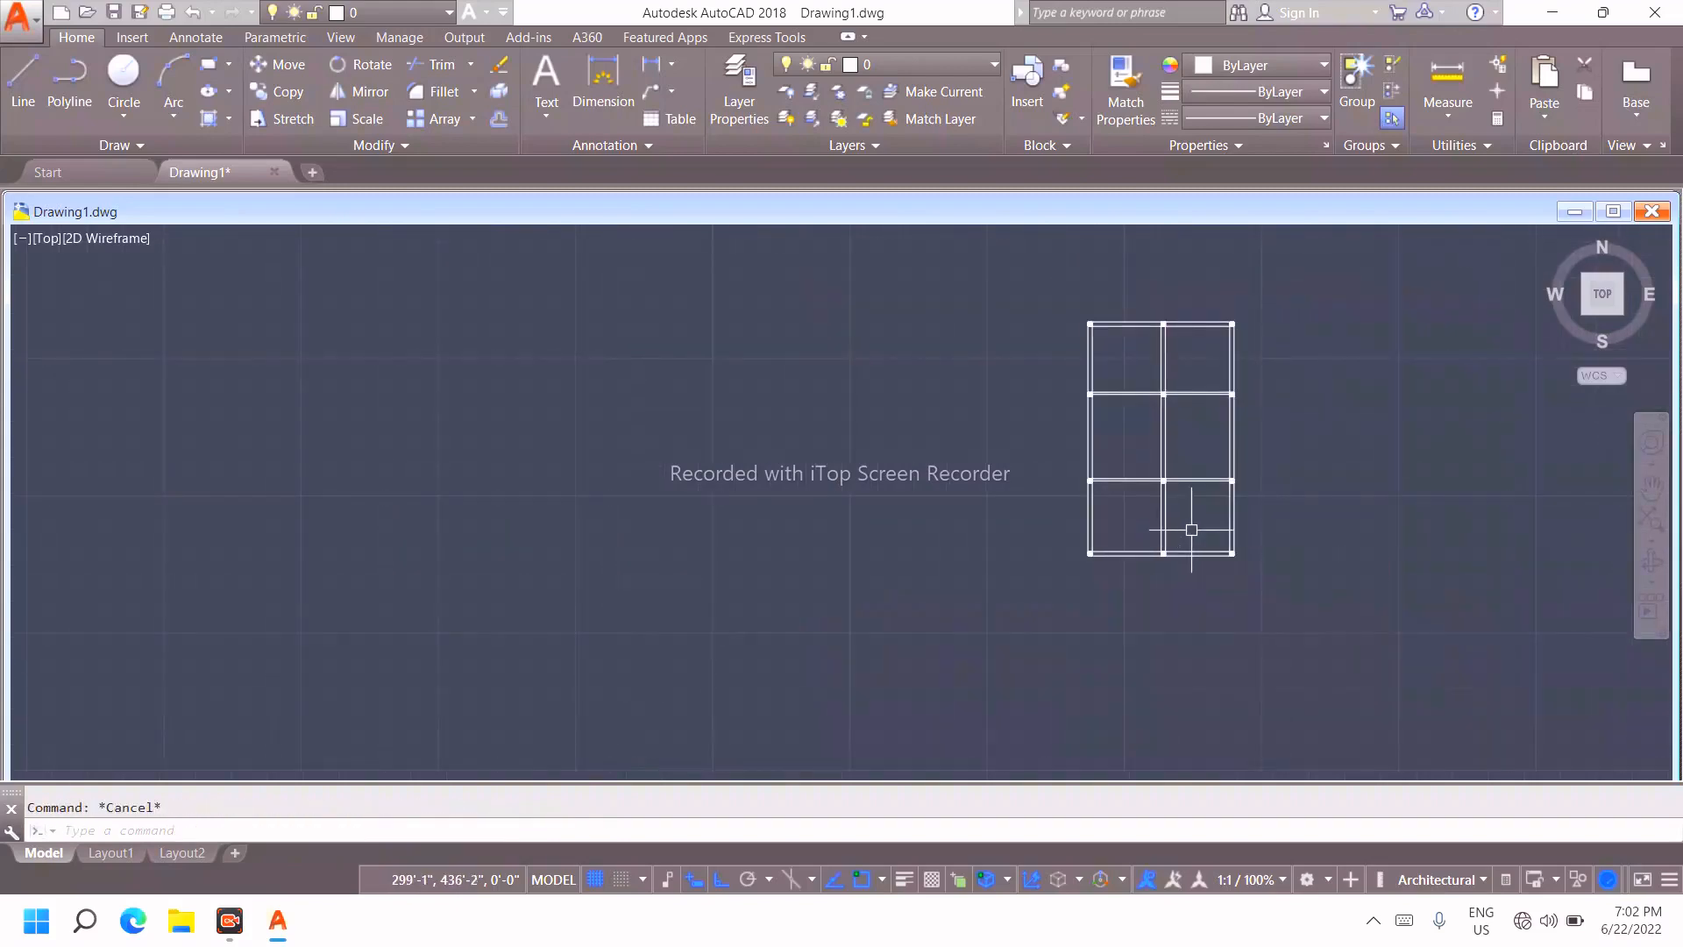
scroll(1141, 535, "up", 4)
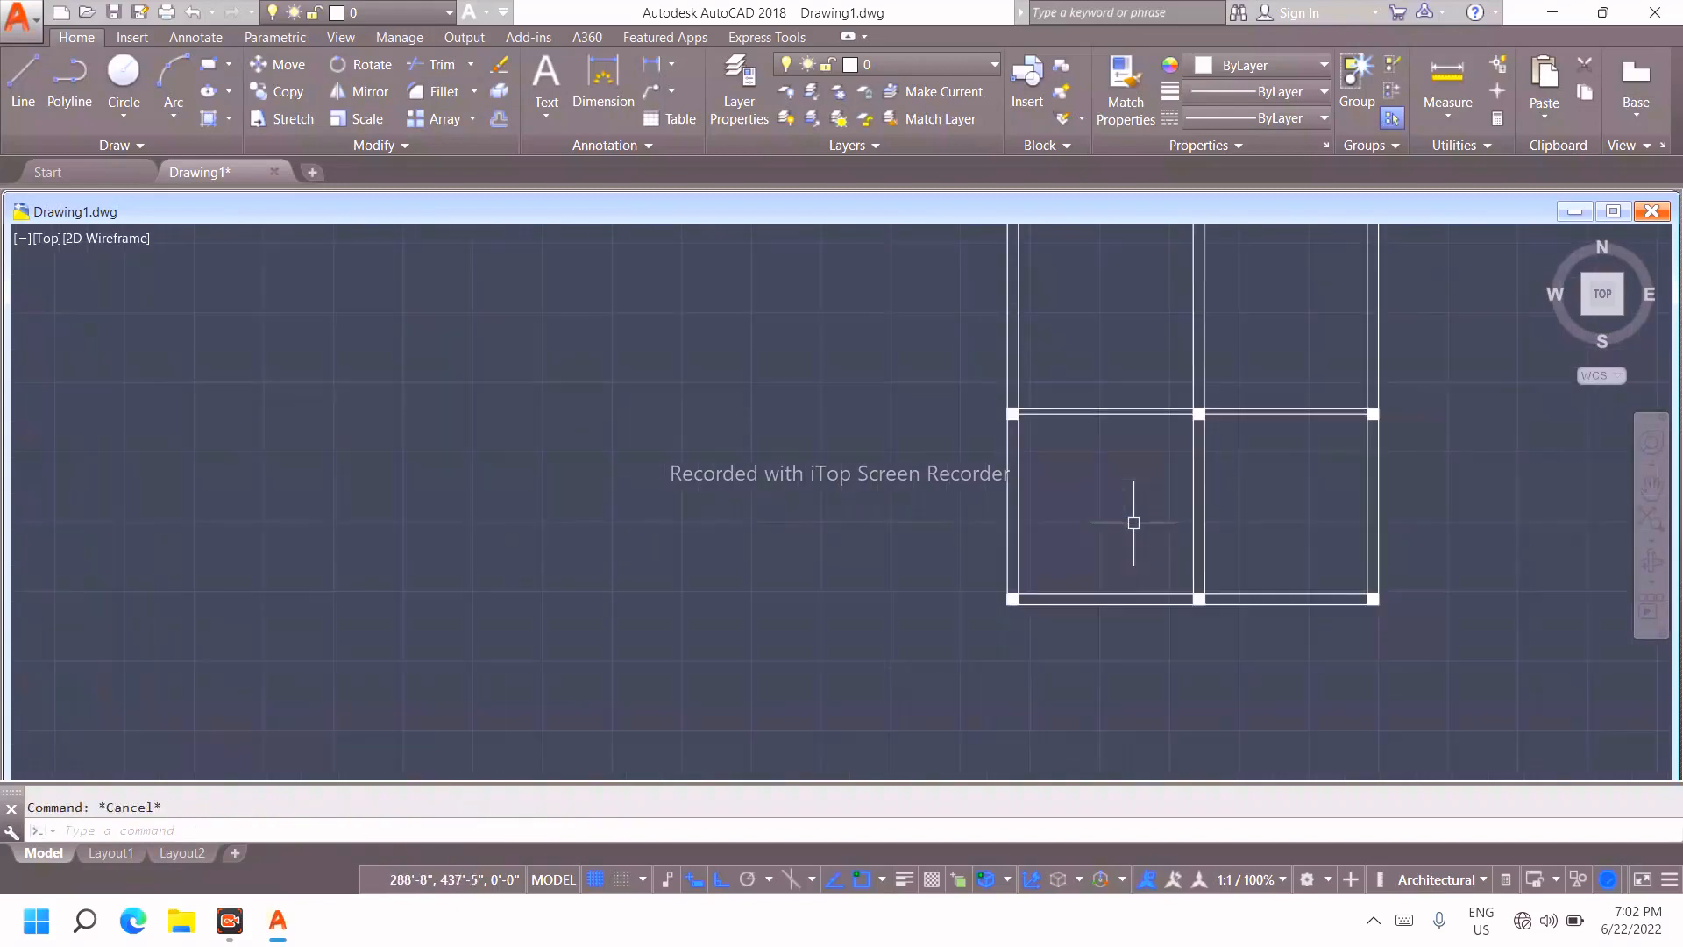
scroll(1132, 523, "up", 2)
scroll(1131, 522, "down", 4)
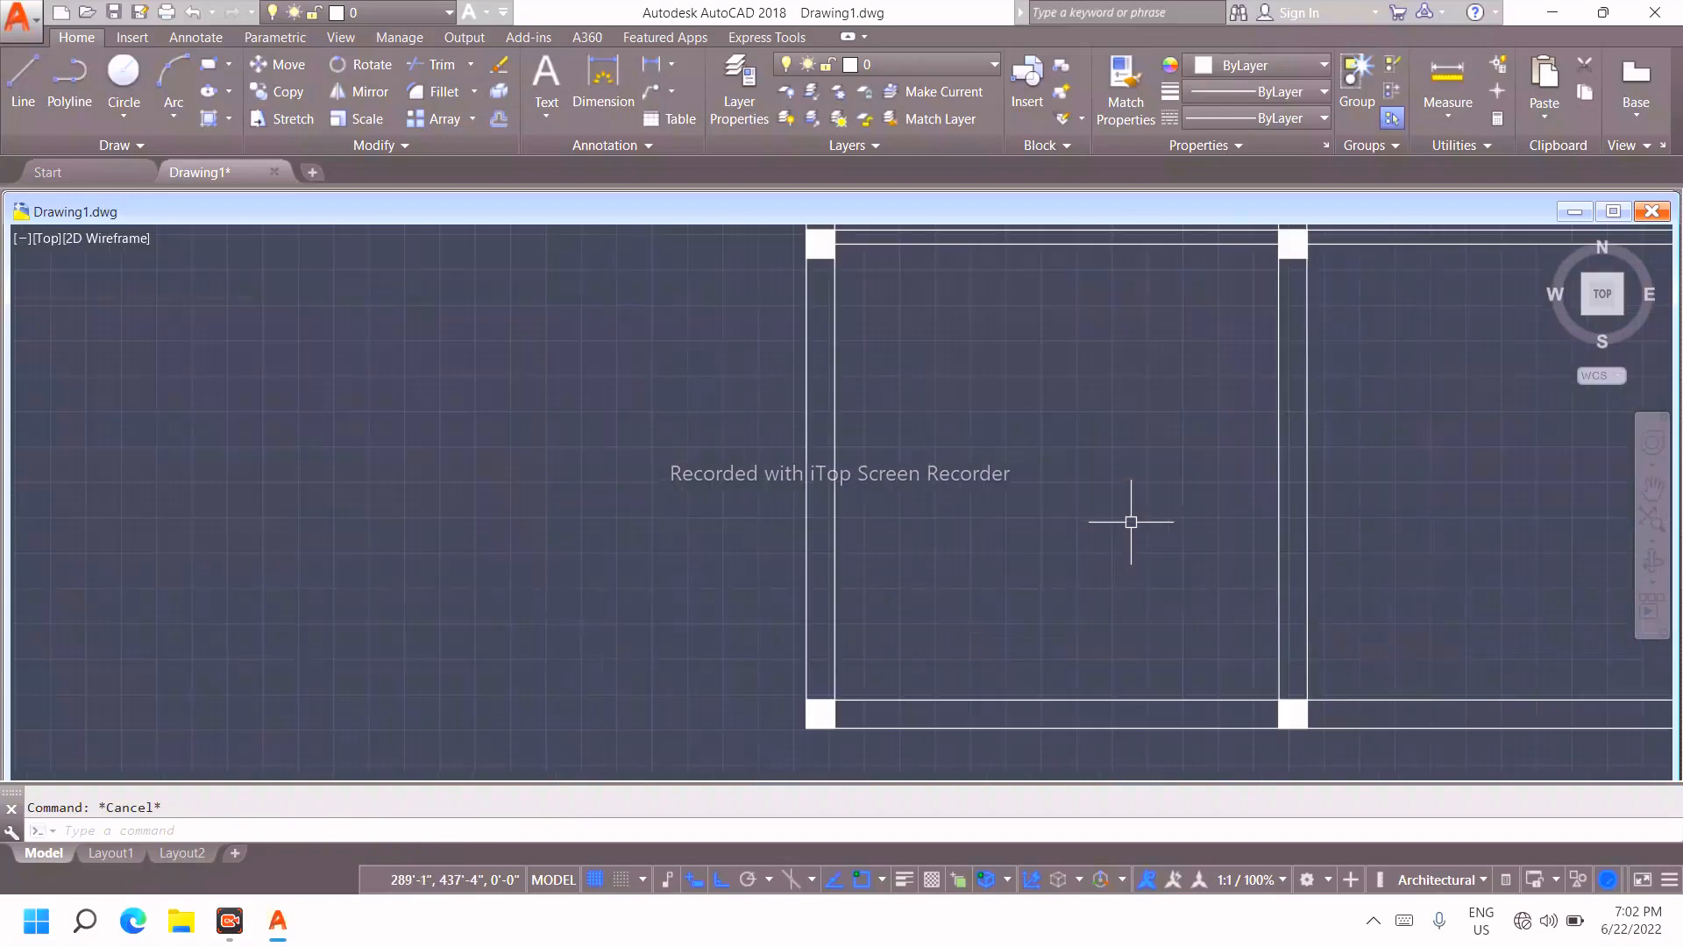
scroll(1180, 383, "up", 4)
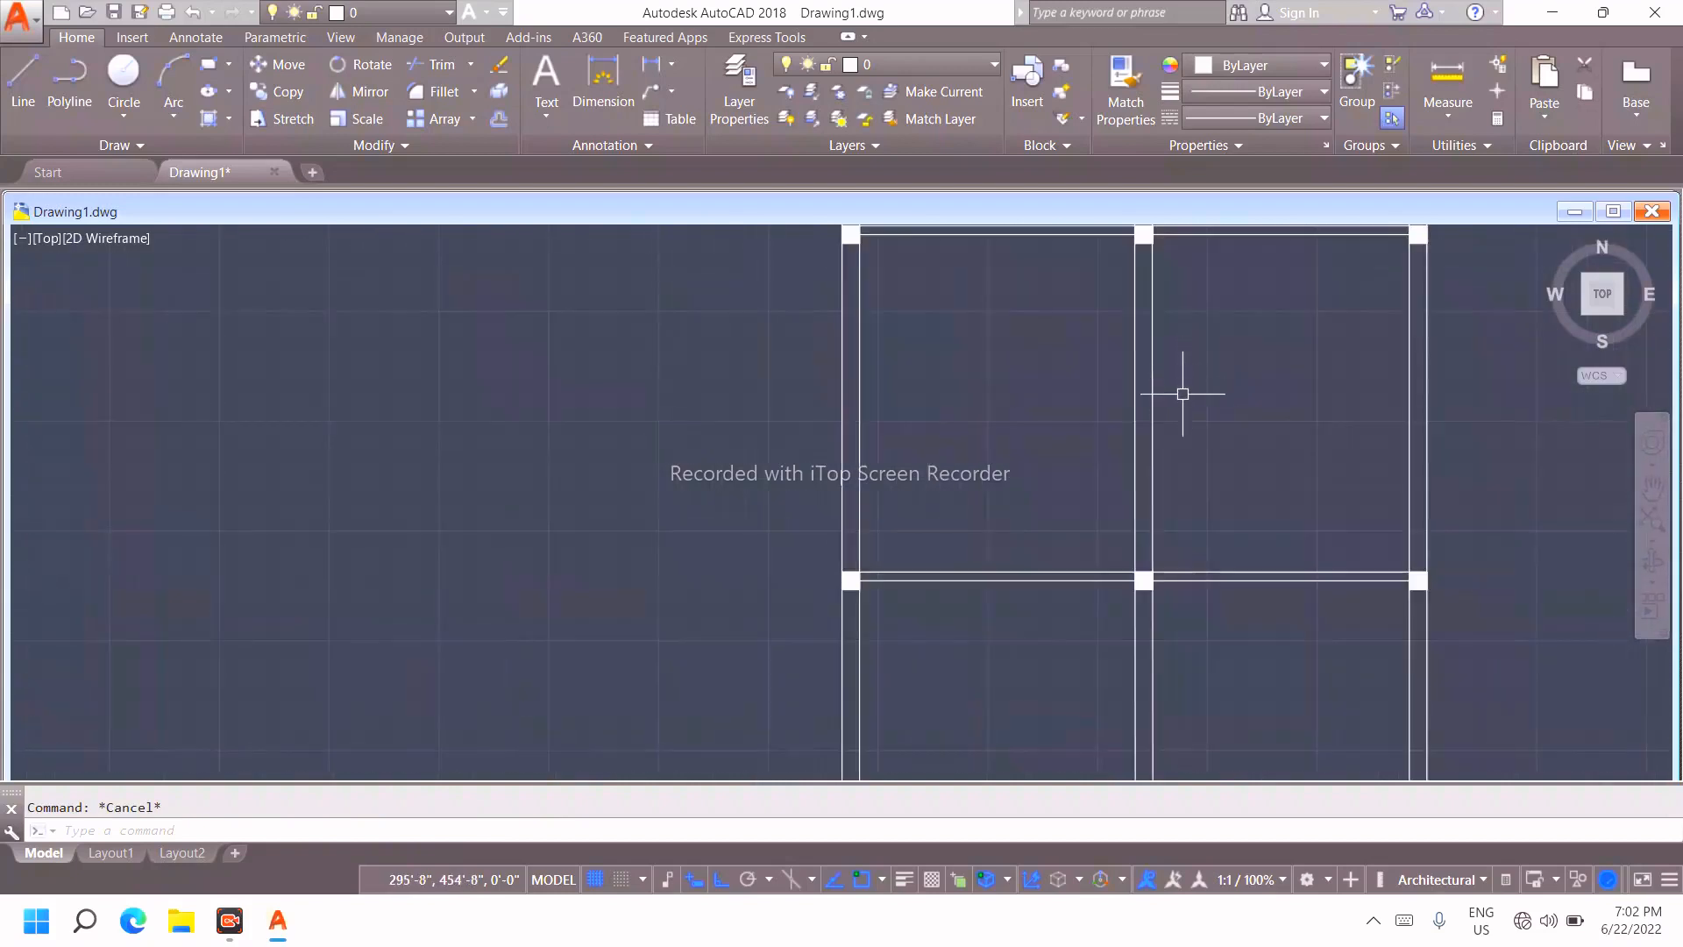
scroll(1174, 412, "up", 2)
scroll(1174, 526, "down", 6)
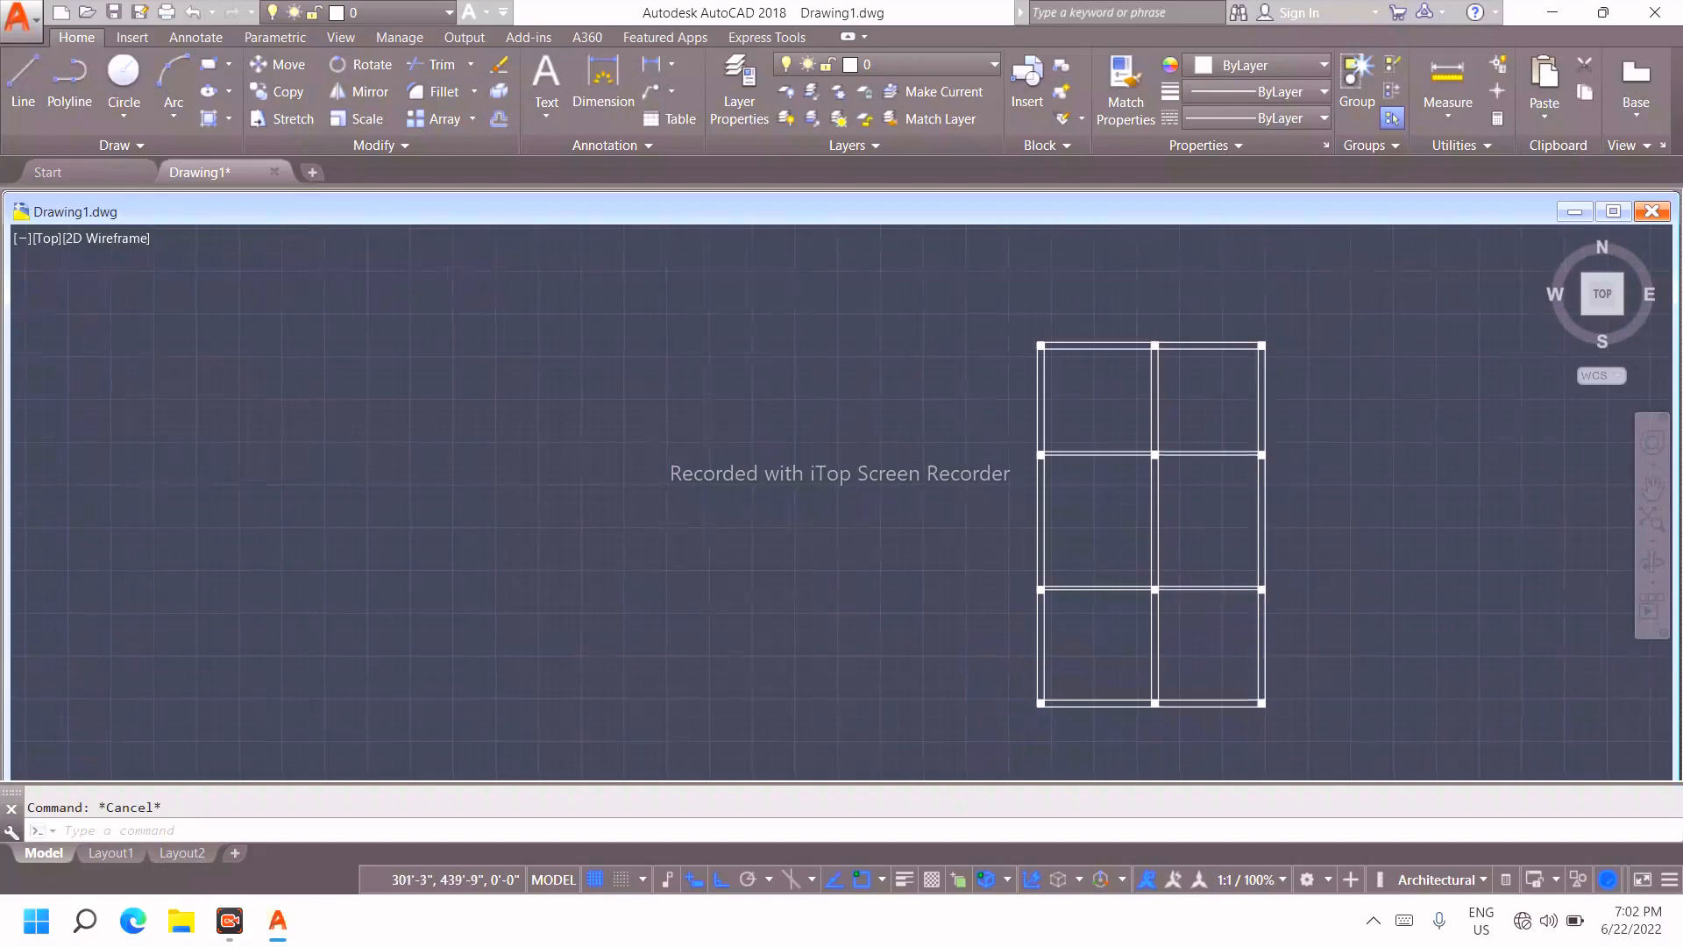
middle_click_drag(1214, 632, 1108, 501)
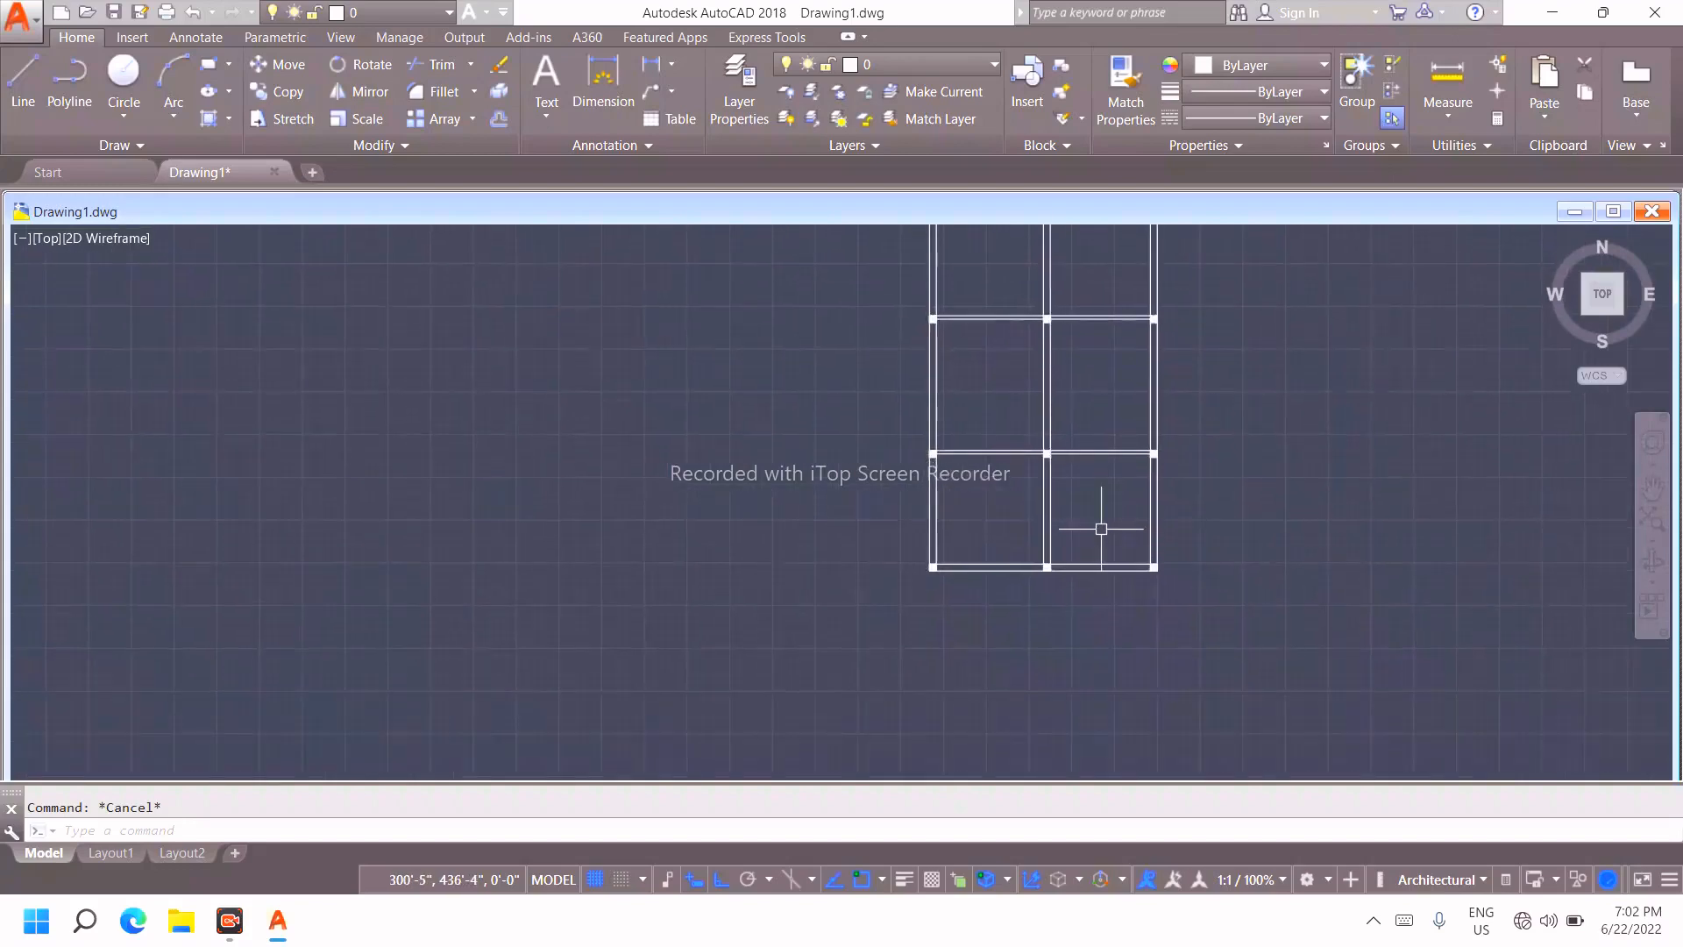
scroll(1100, 530, "down", 2)
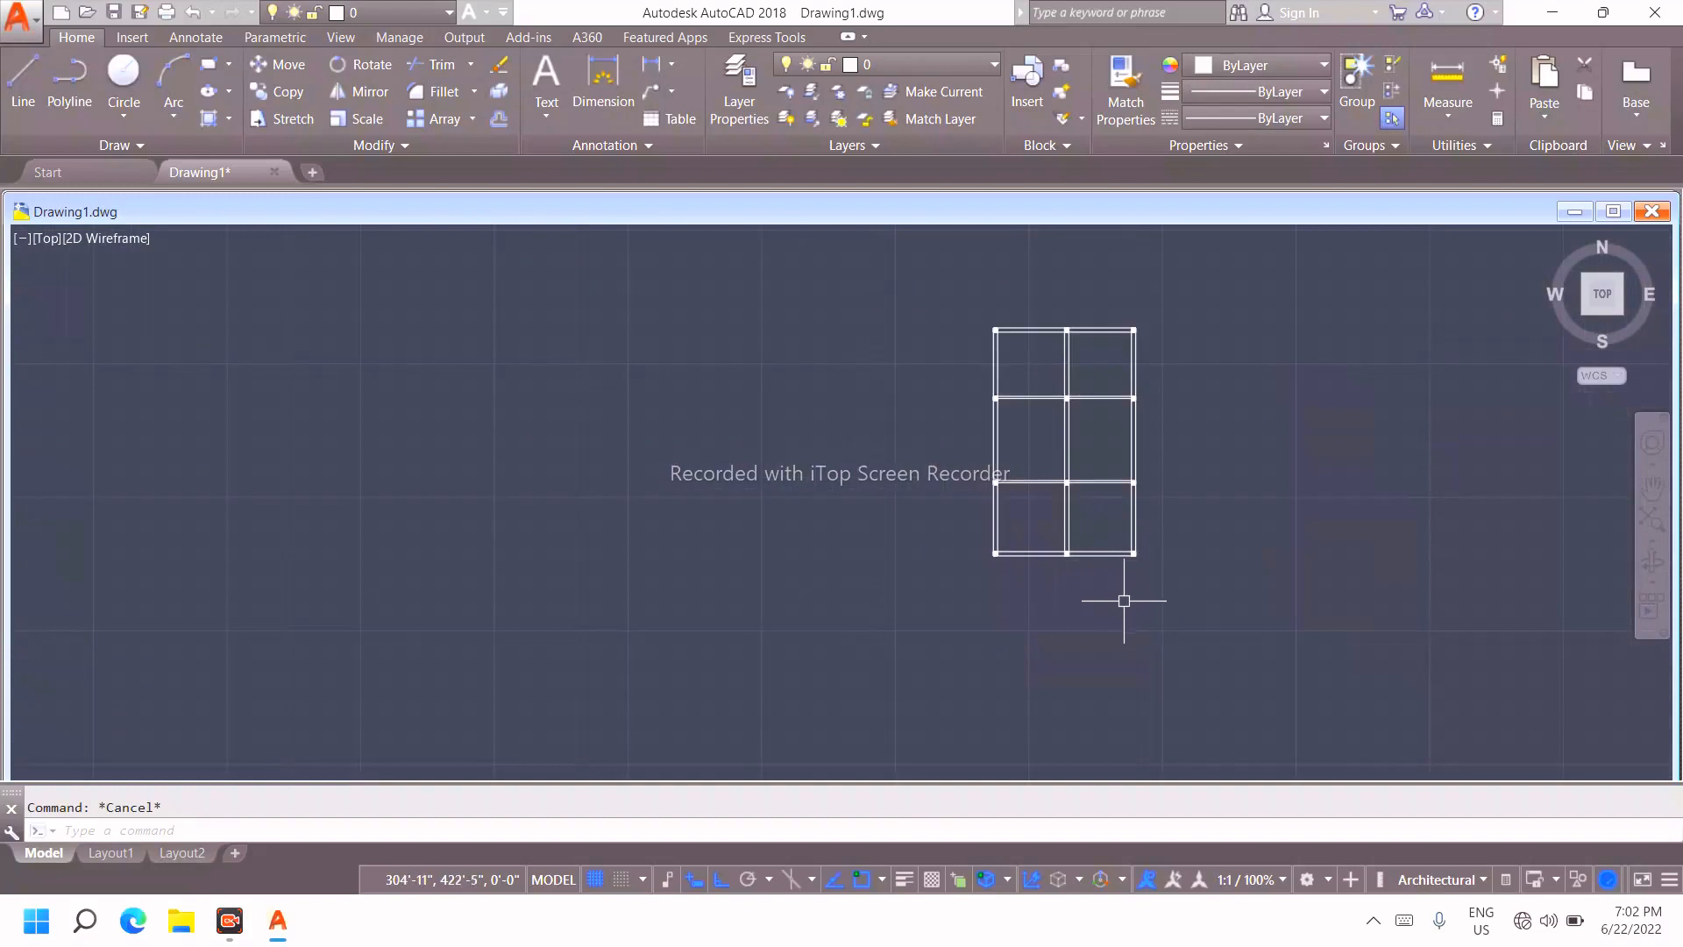
Draw a short vertical line across the bottom wall along the right edge of the bottom-middle column
scroll(1104, 570, "up", 6)
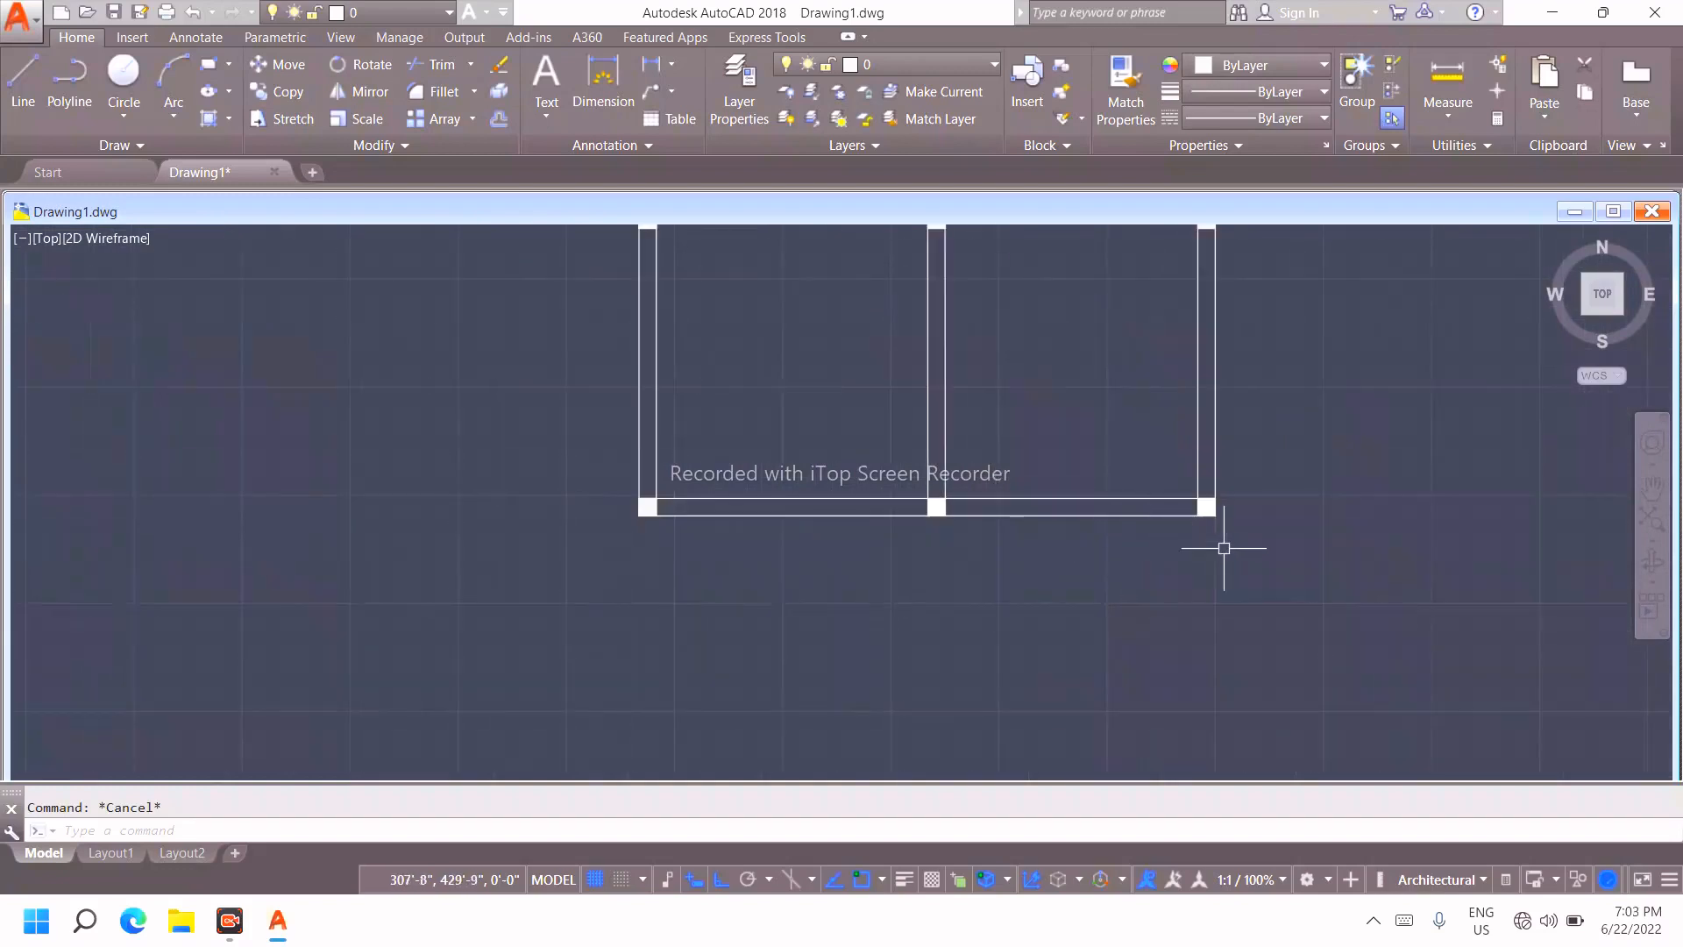
type("l")
key("Return")
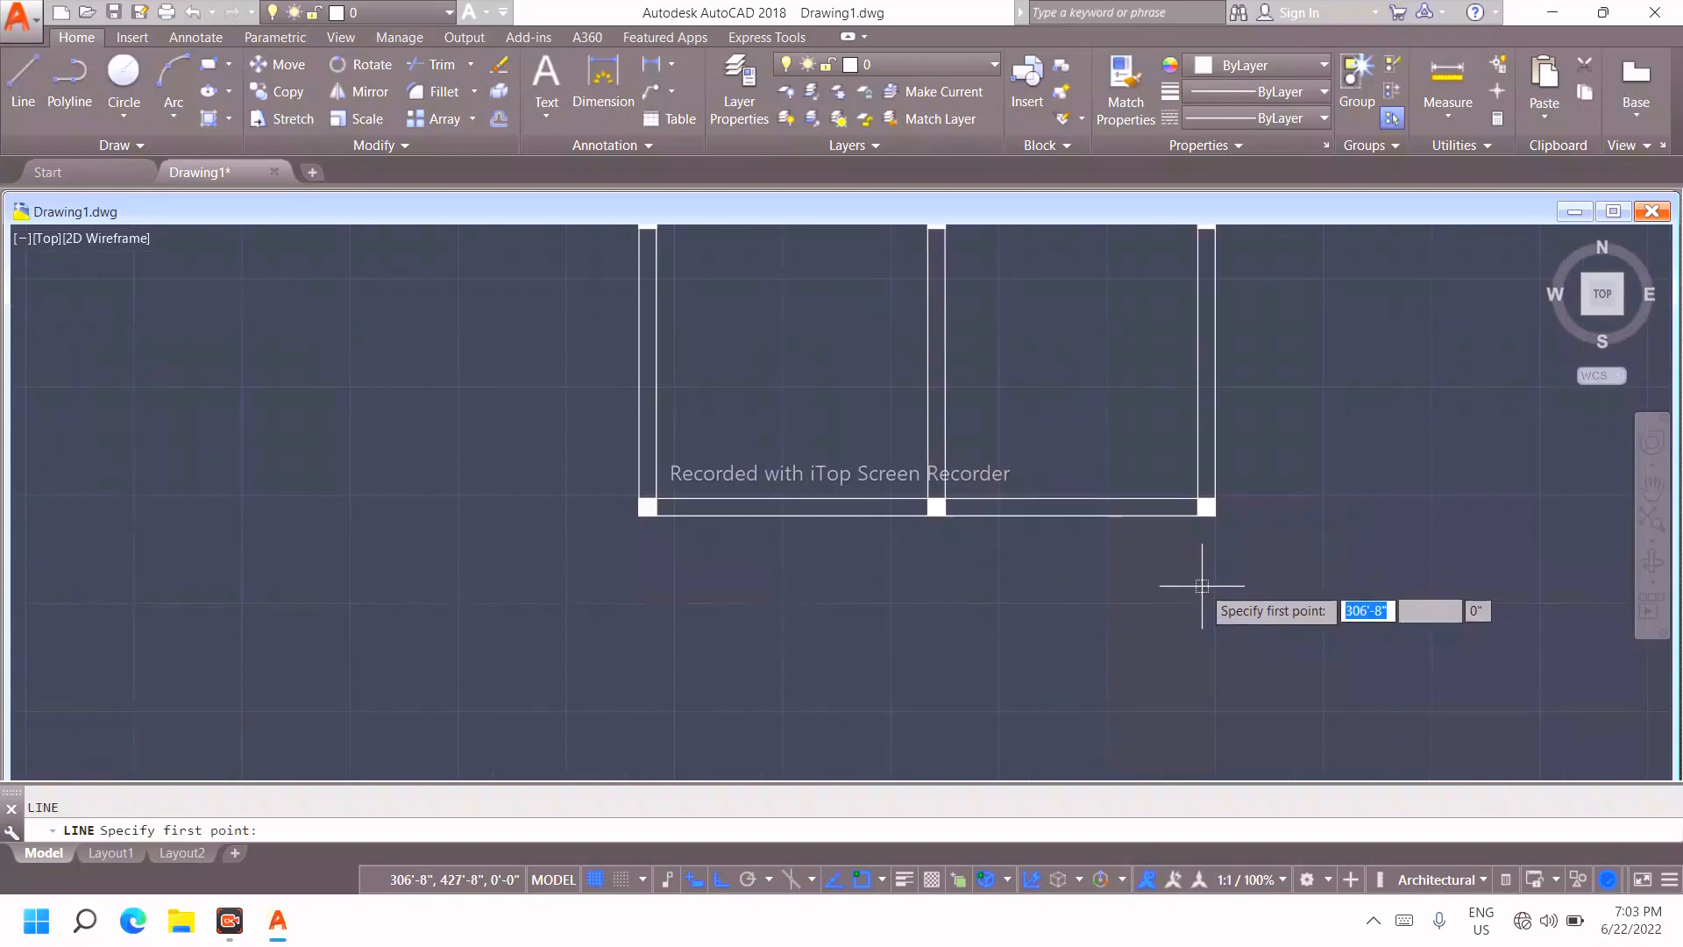
scroll(1184, 762, "down", 4)
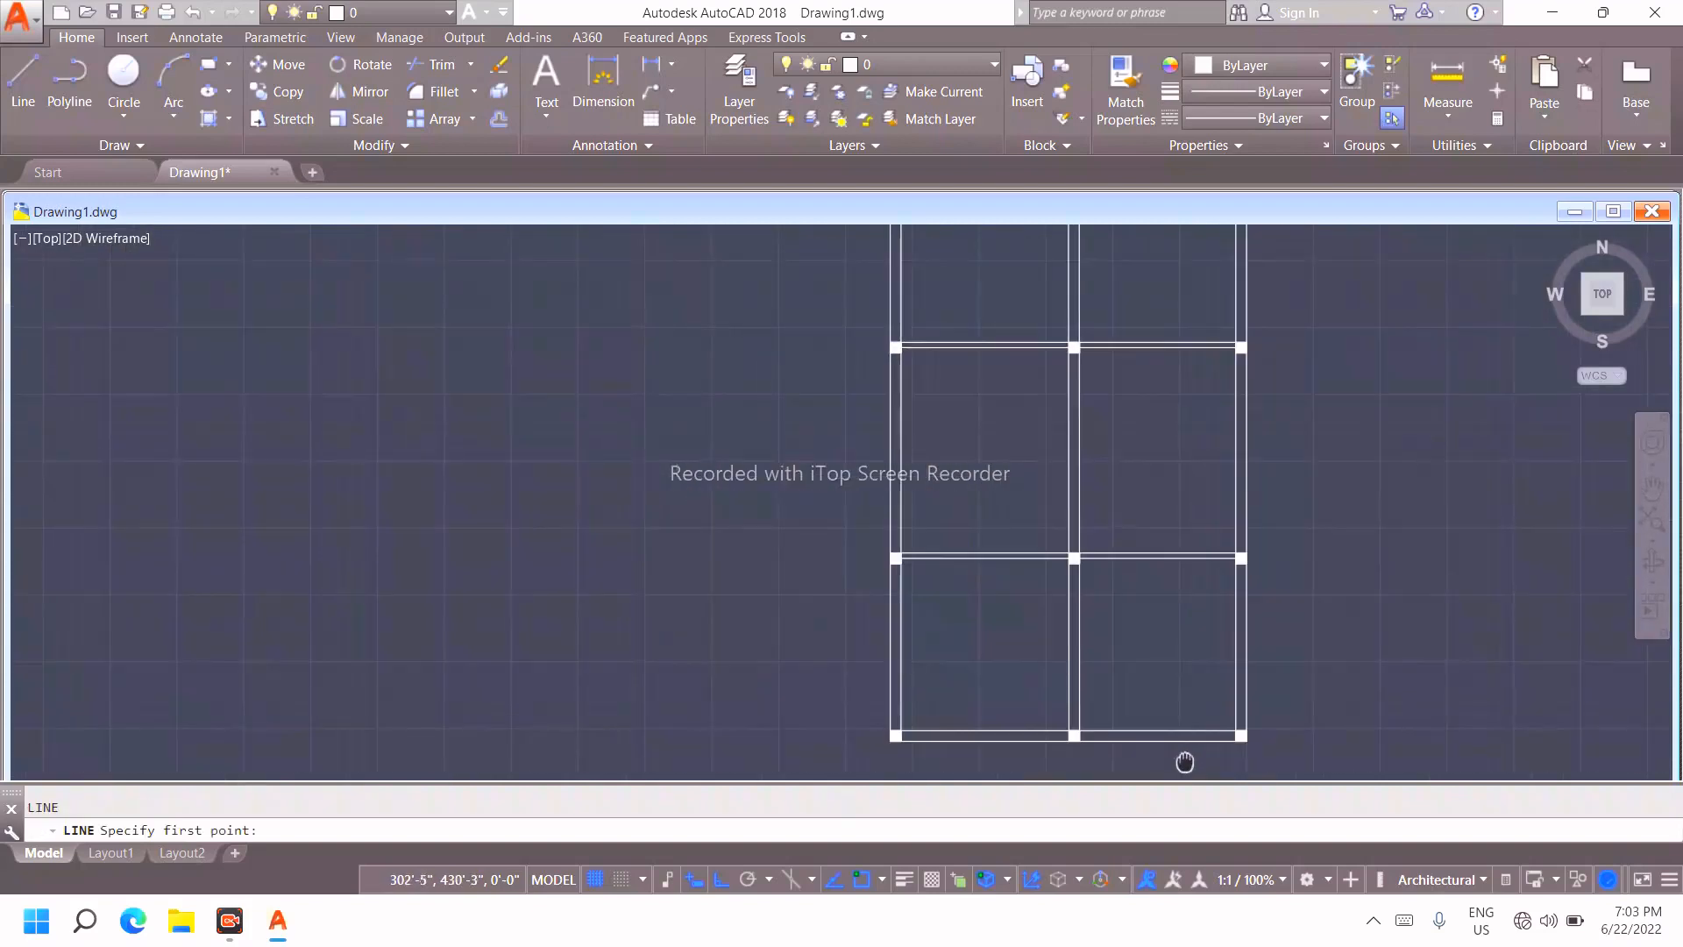
scroll(1134, 676, "up", 4)
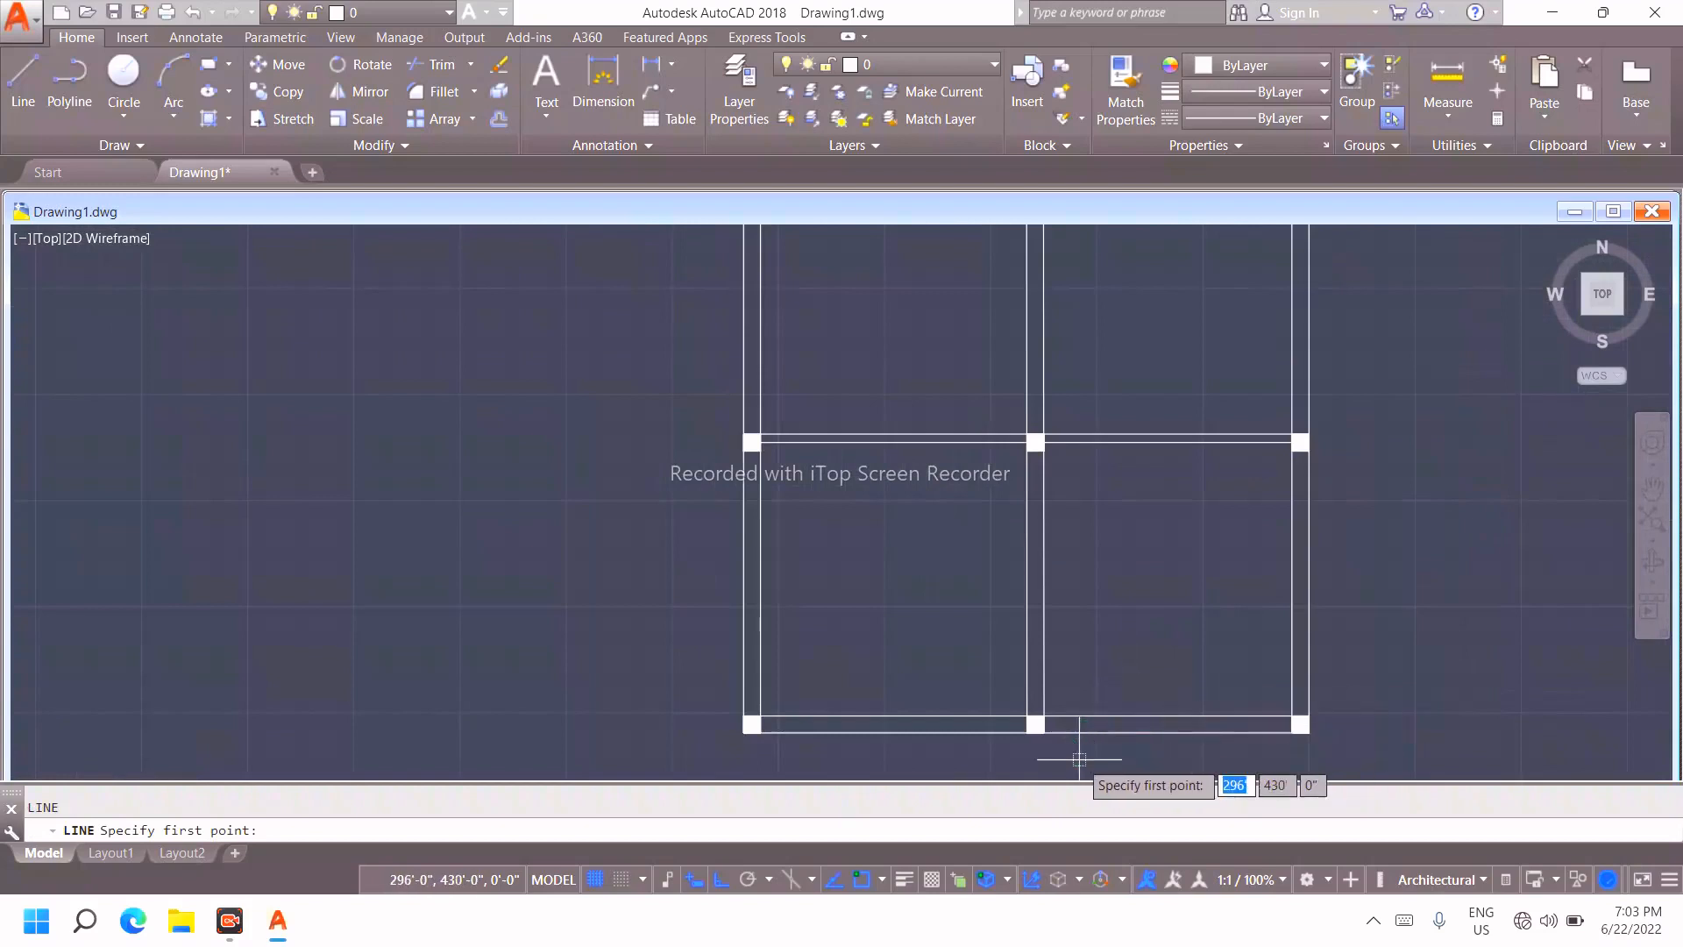
scroll(1078, 701, "up", 2)
left_click(1018, 692)
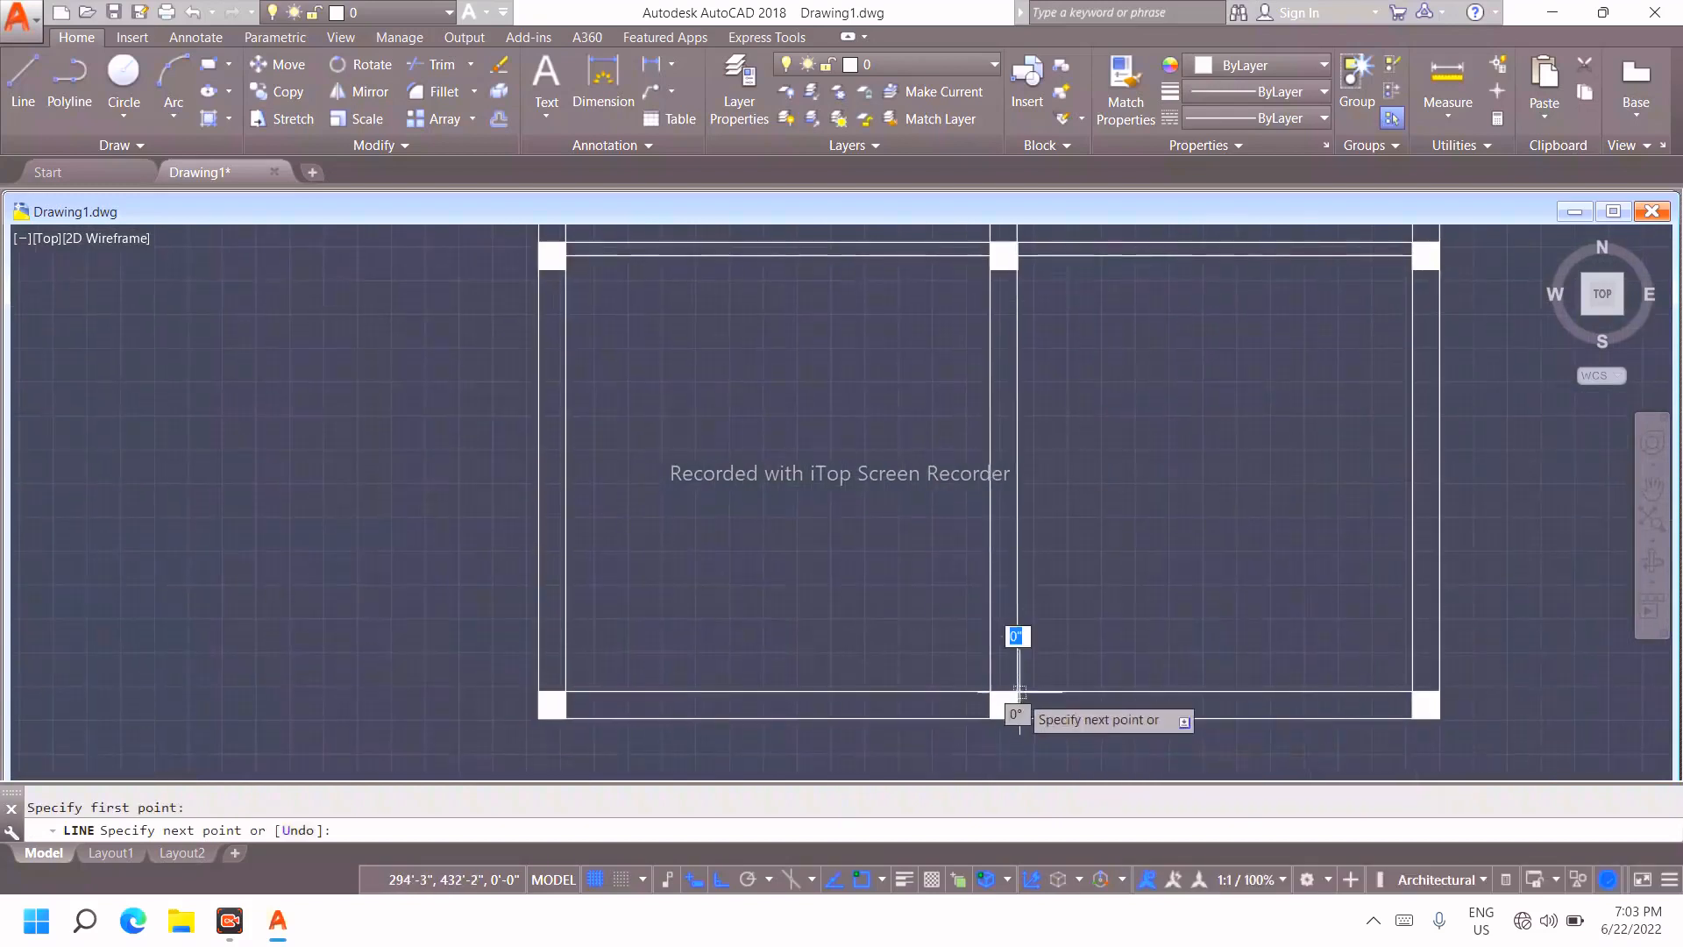
left_click(1018, 717)
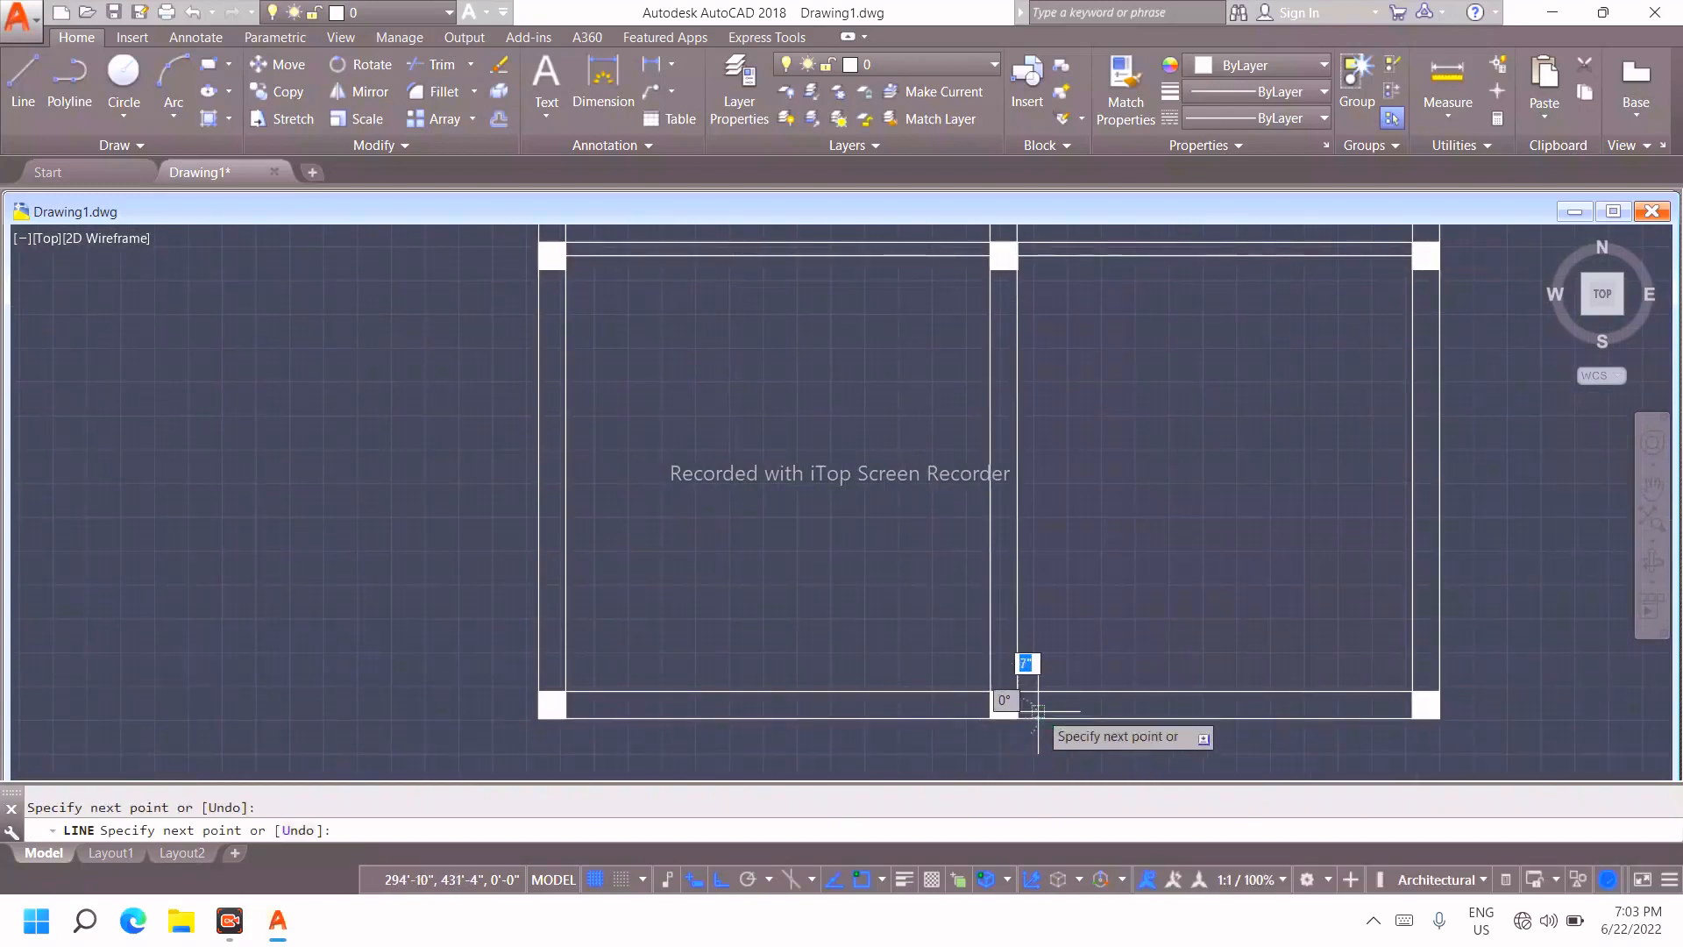
key("Escape")
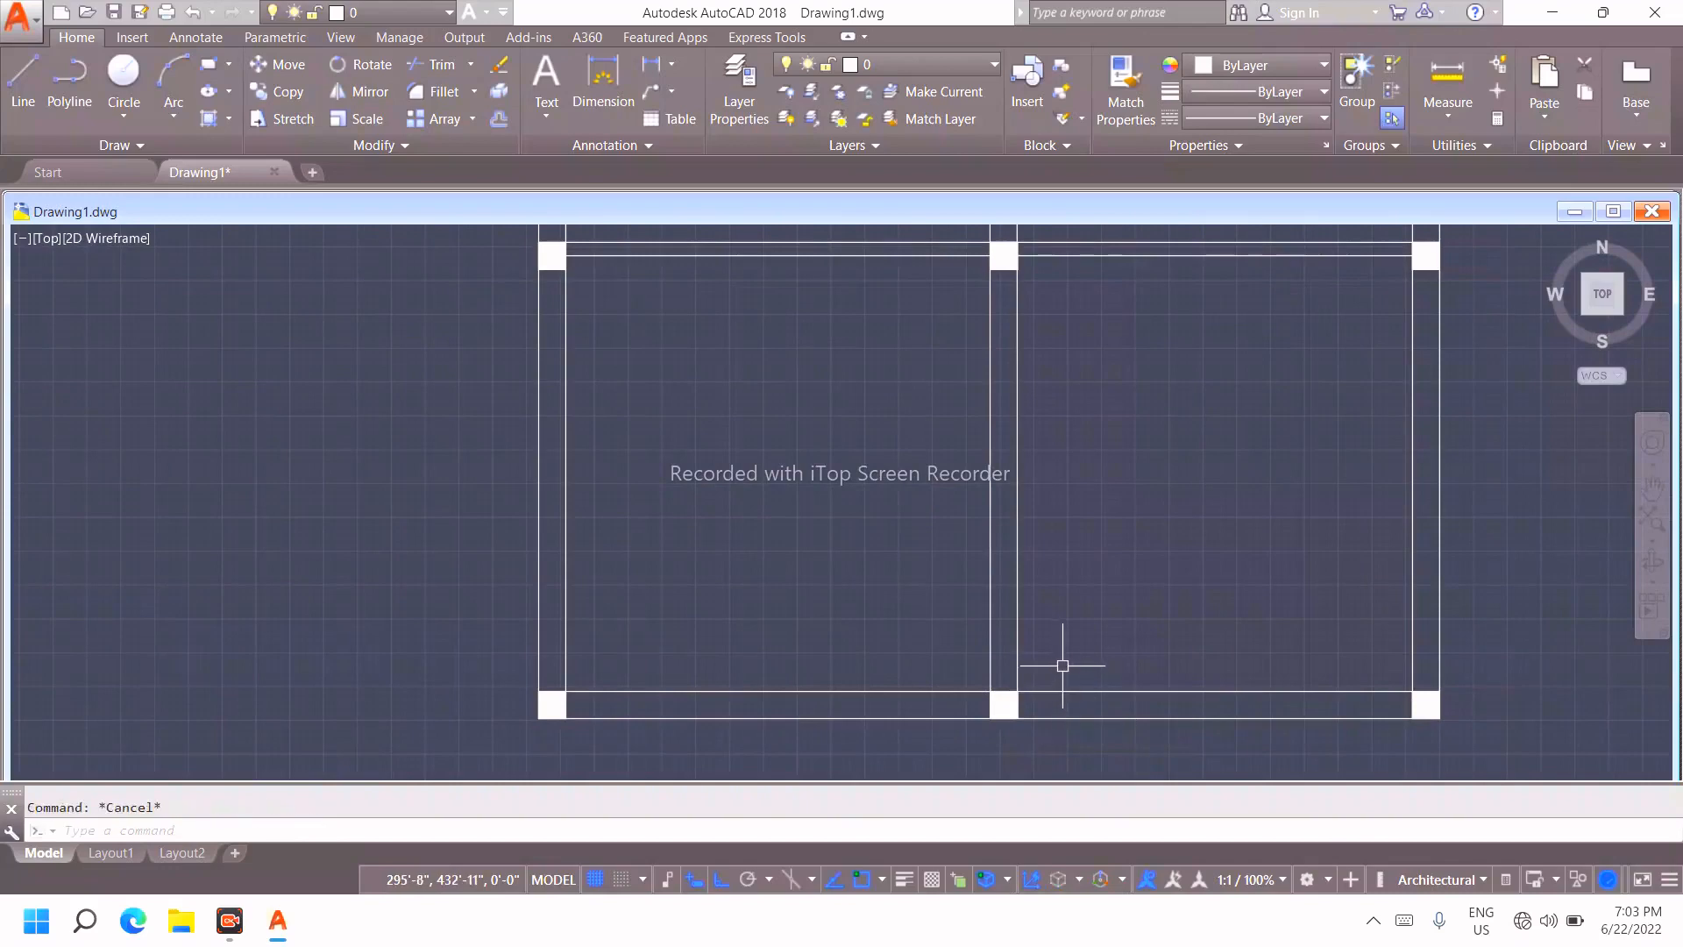
type("o")
key("Return")
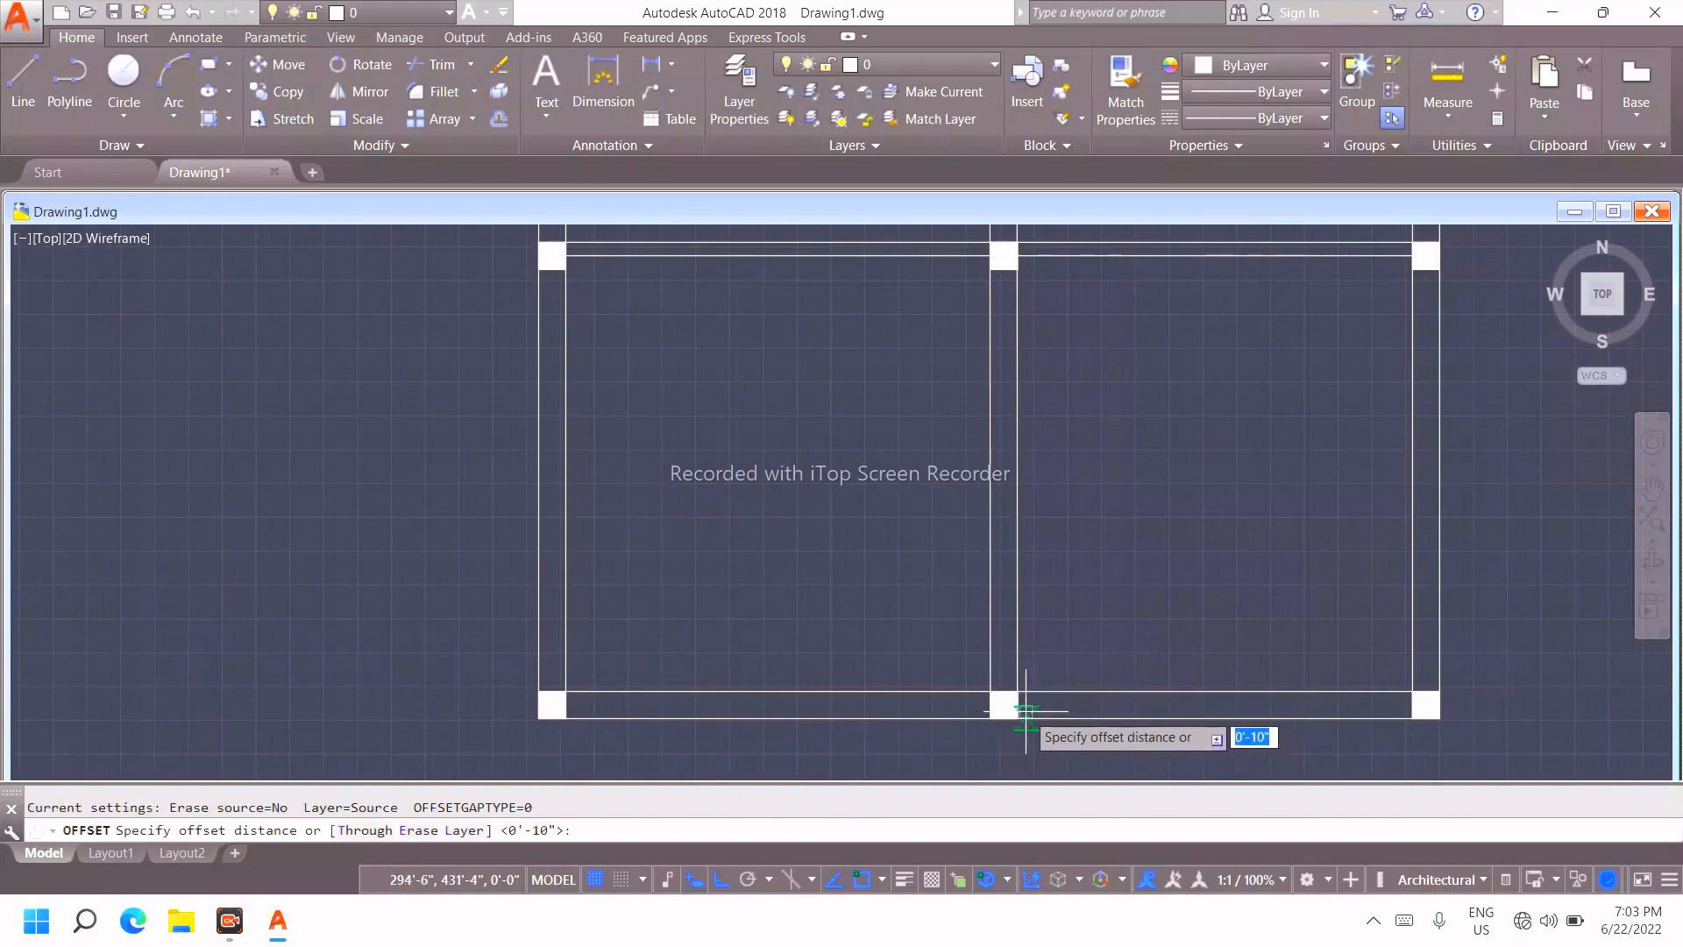
left_click(1018, 704)
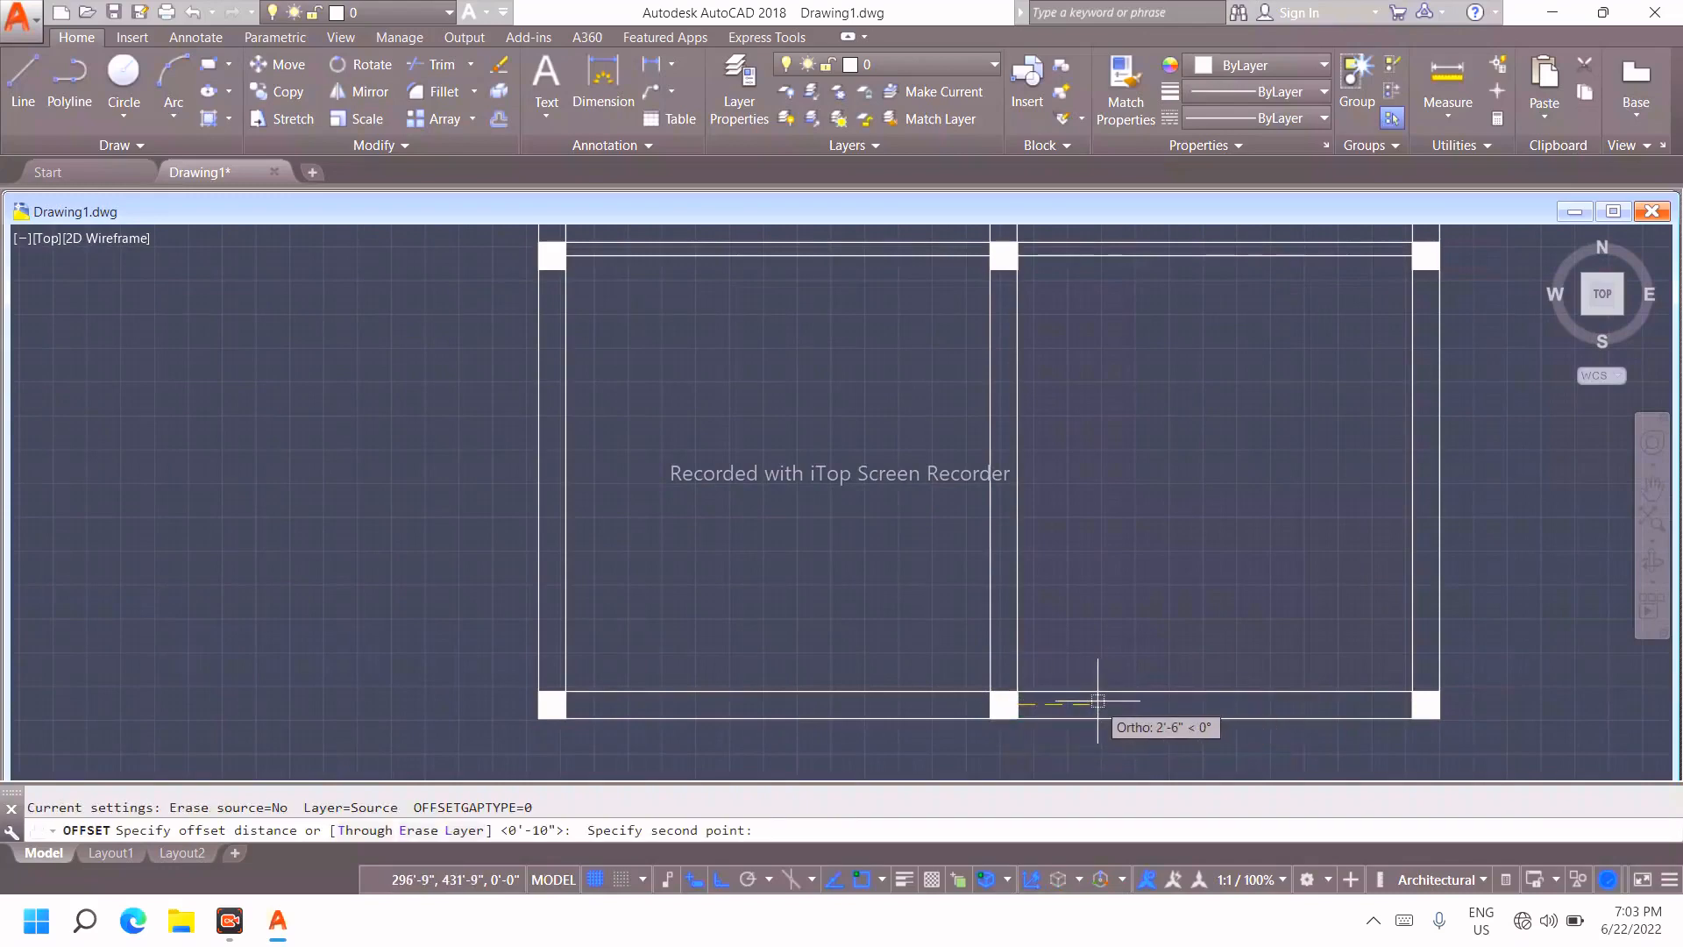
key("Escape")
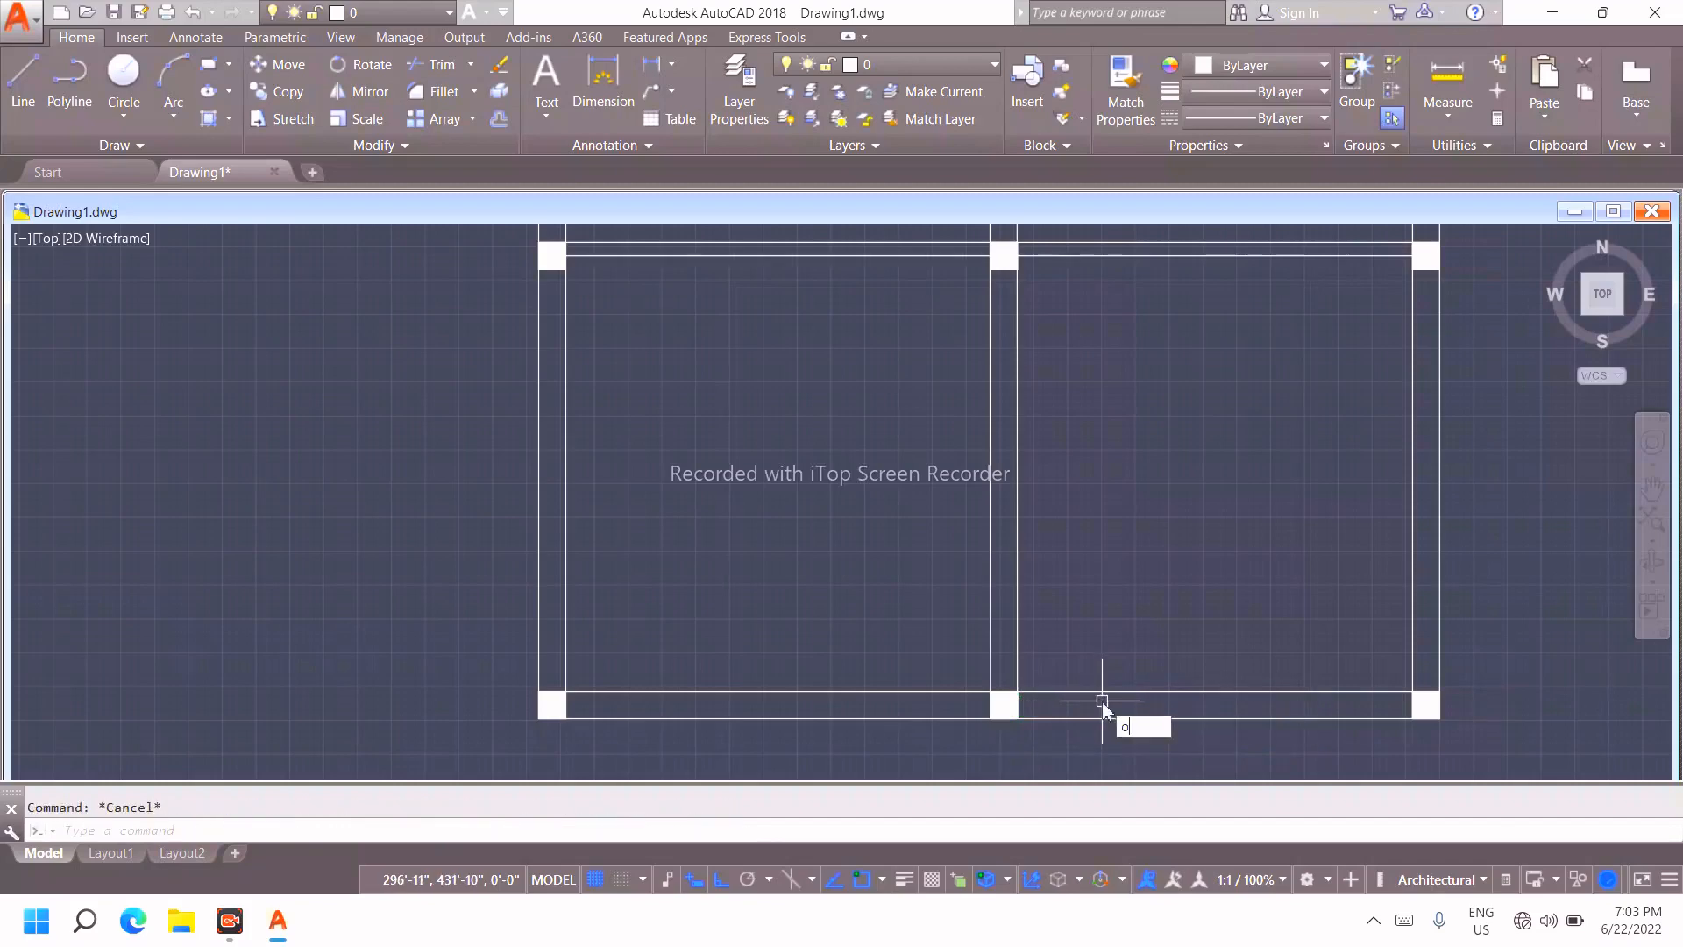
Offset the short vertical line at the bottom-middle column's right edge 3' to the right
key("Return")
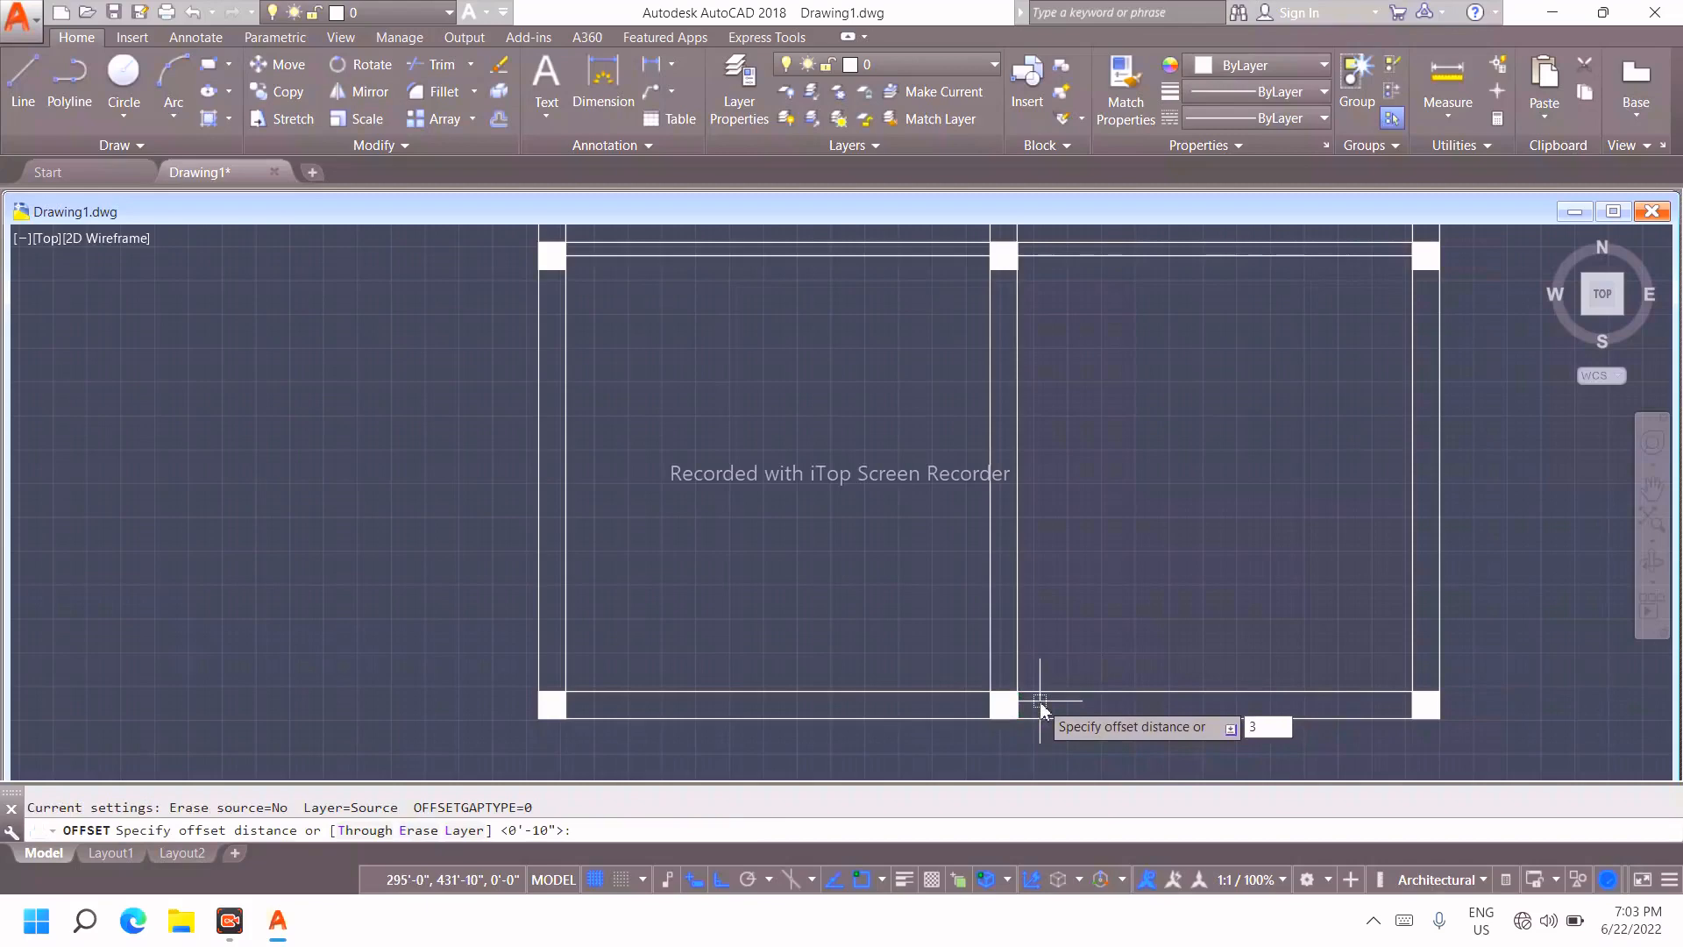
type("3'")
key("Return")
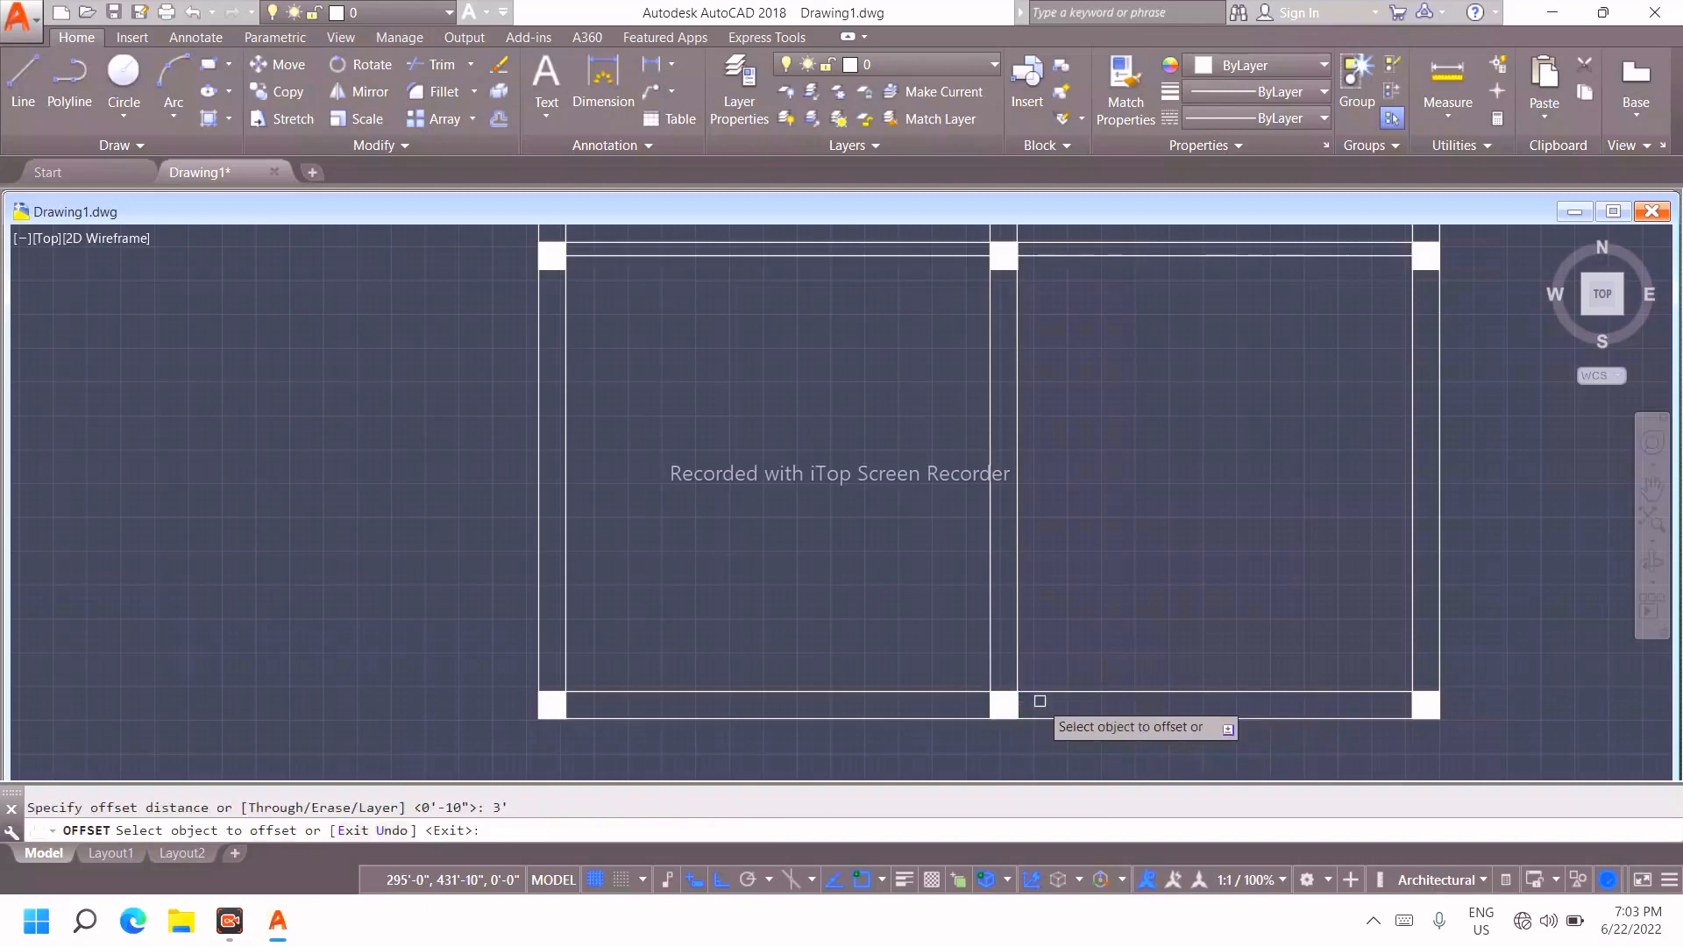
left_click(1021, 703)
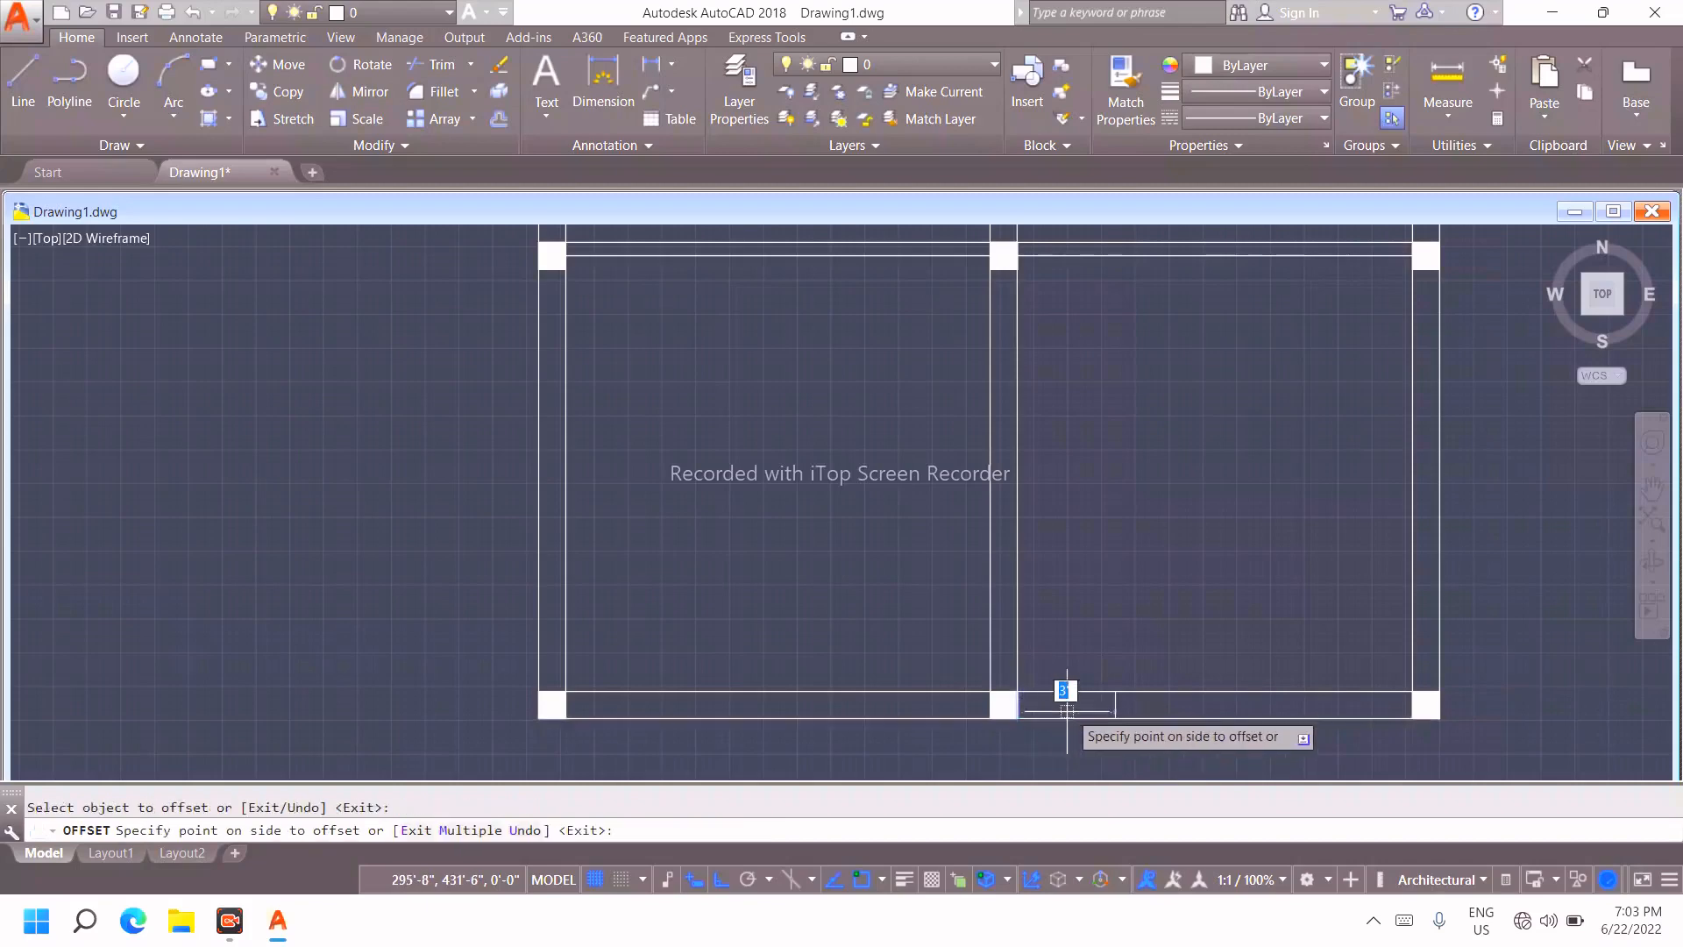
left_click(1083, 705)
scroll(1101, 700, "up", 2)
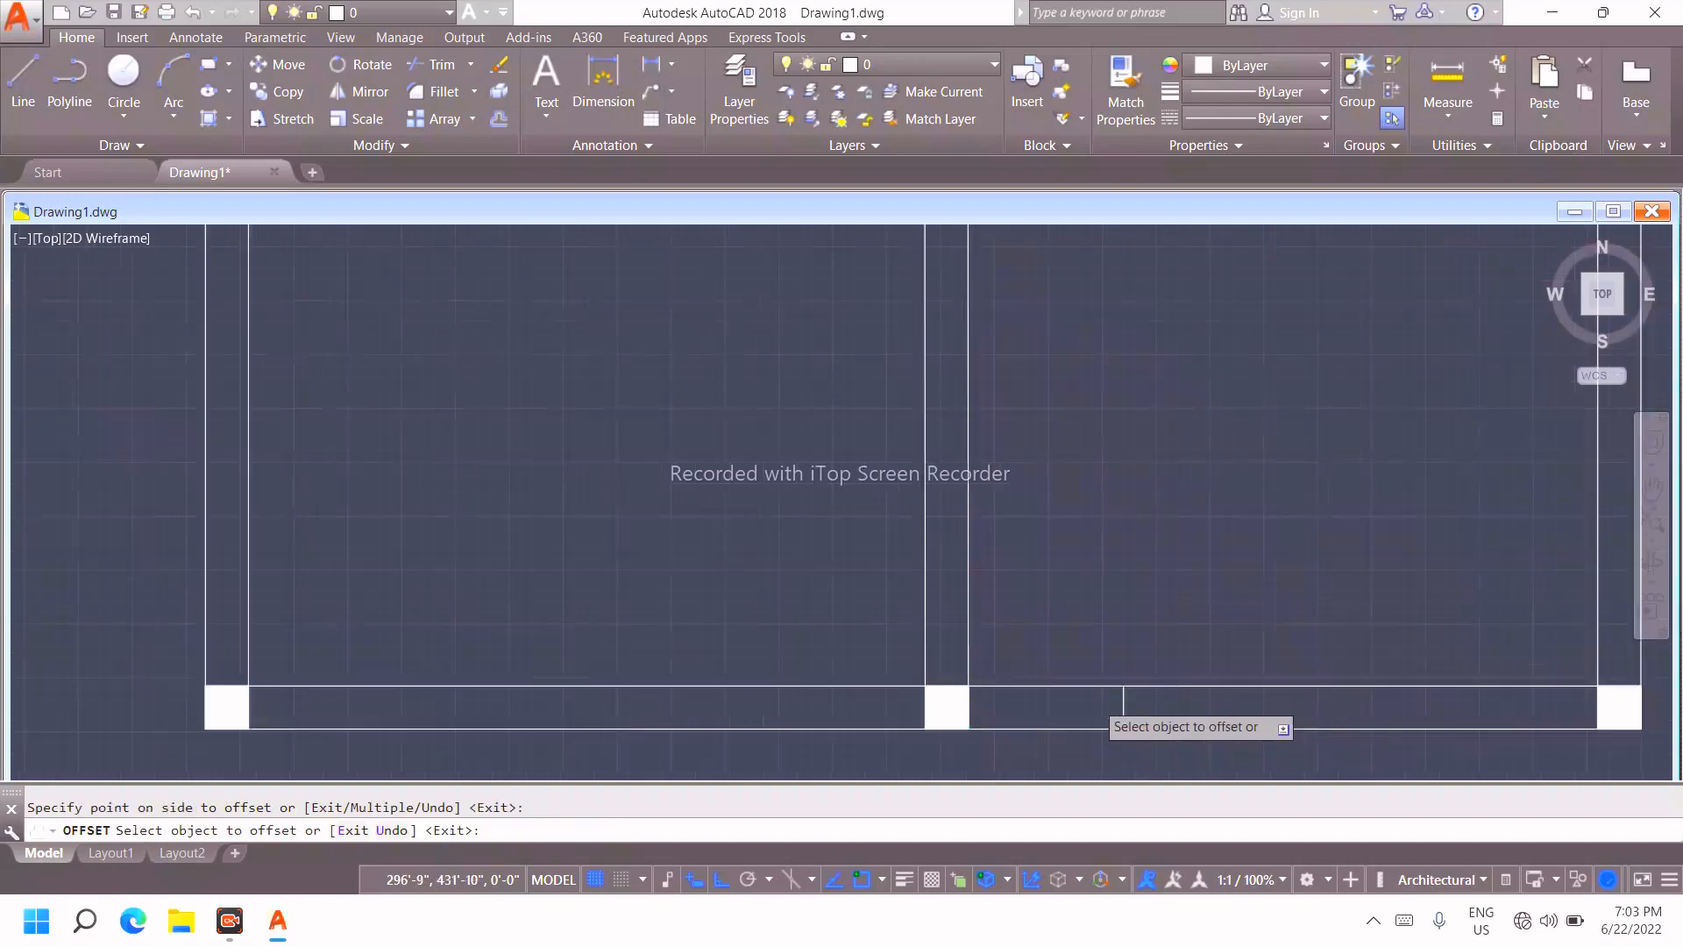
scroll(1097, 699, "up", 4)
scroll(1096, 699, "down", 4)
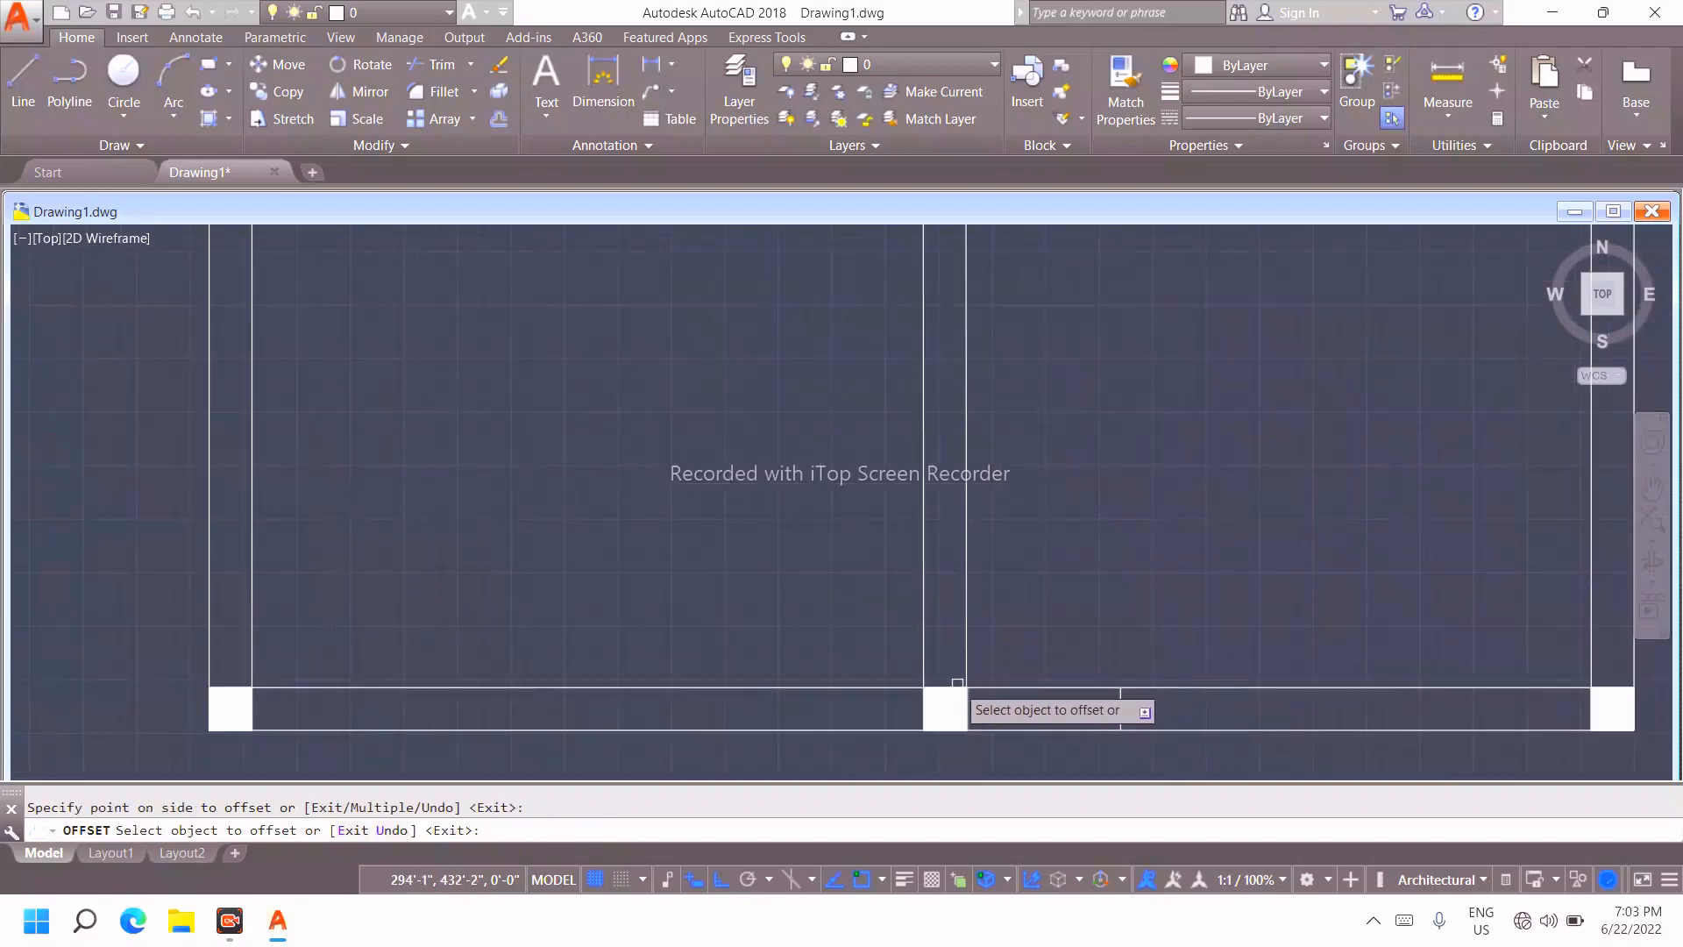
key("Escape")
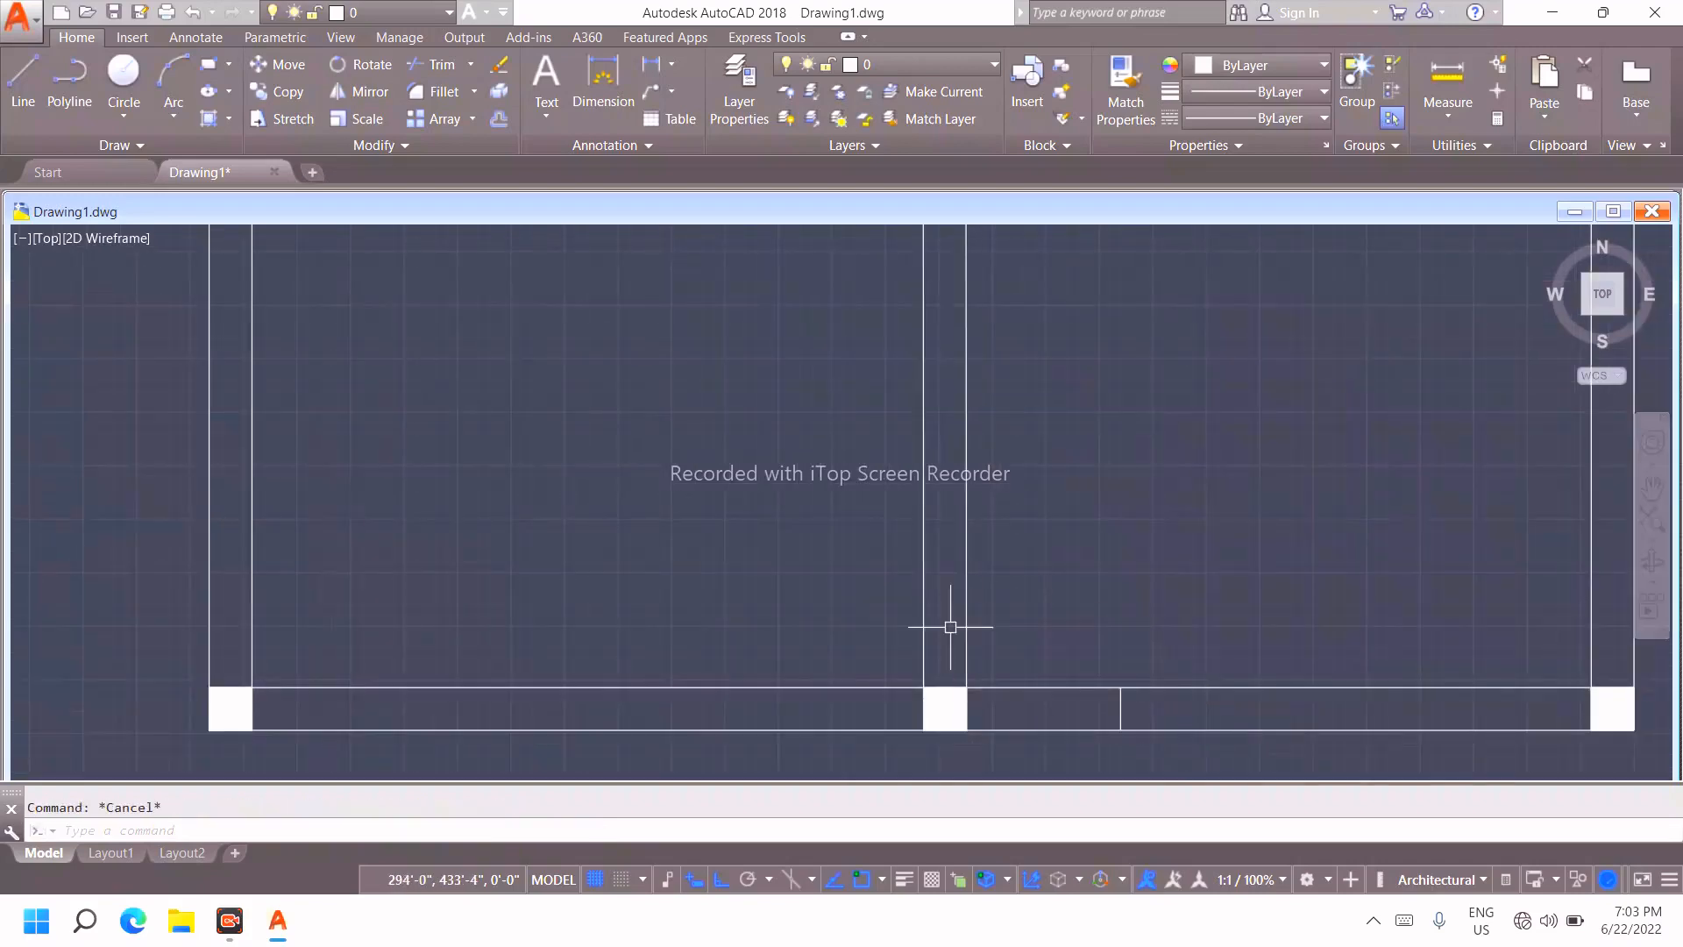
Draw a short horizontal line across the middle vertical wall along the bottom-middle column's top edge
type("l")
key("Return")
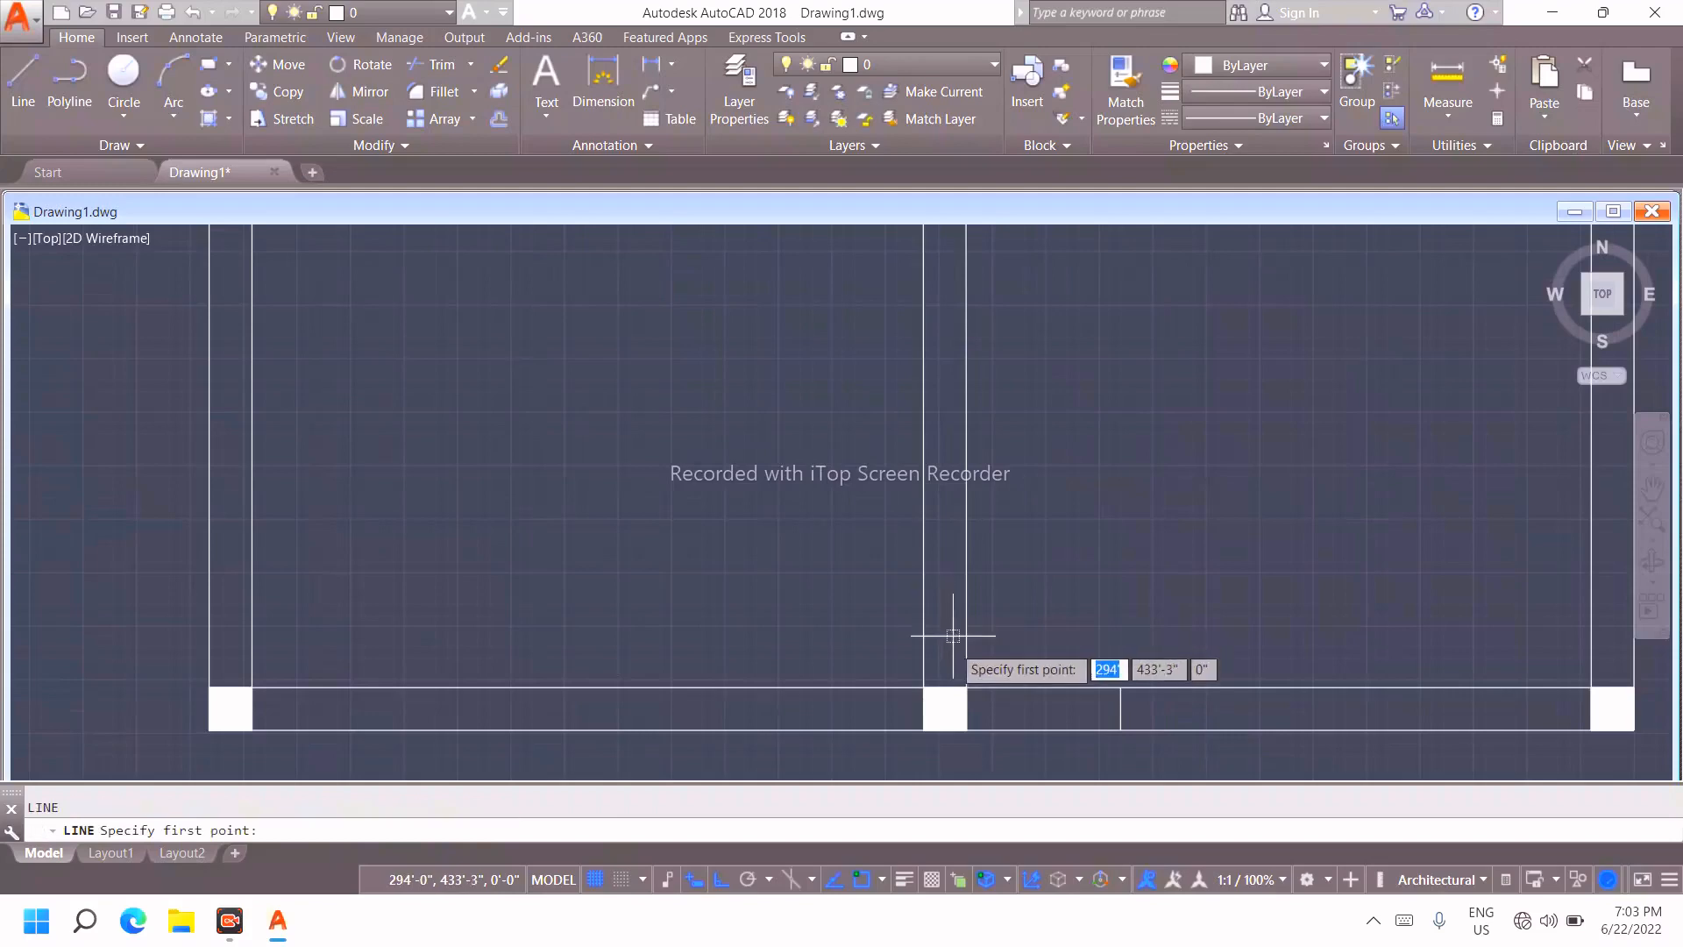
left_click(958, 682)
left_click(924, 686)
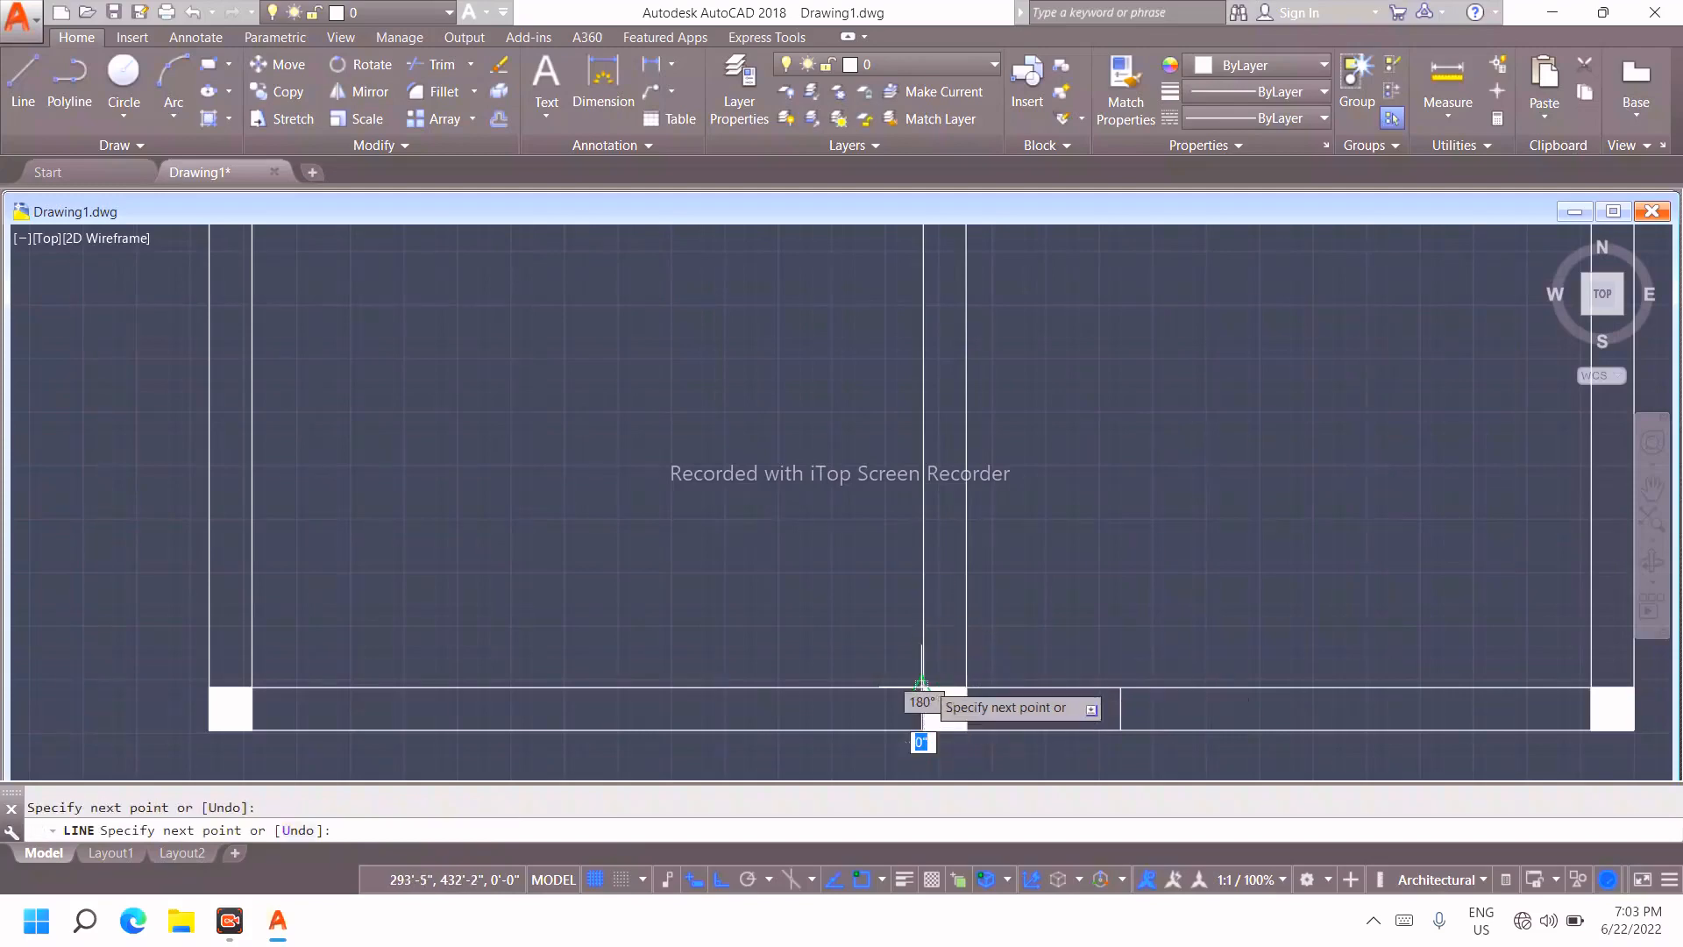
key("Escape")
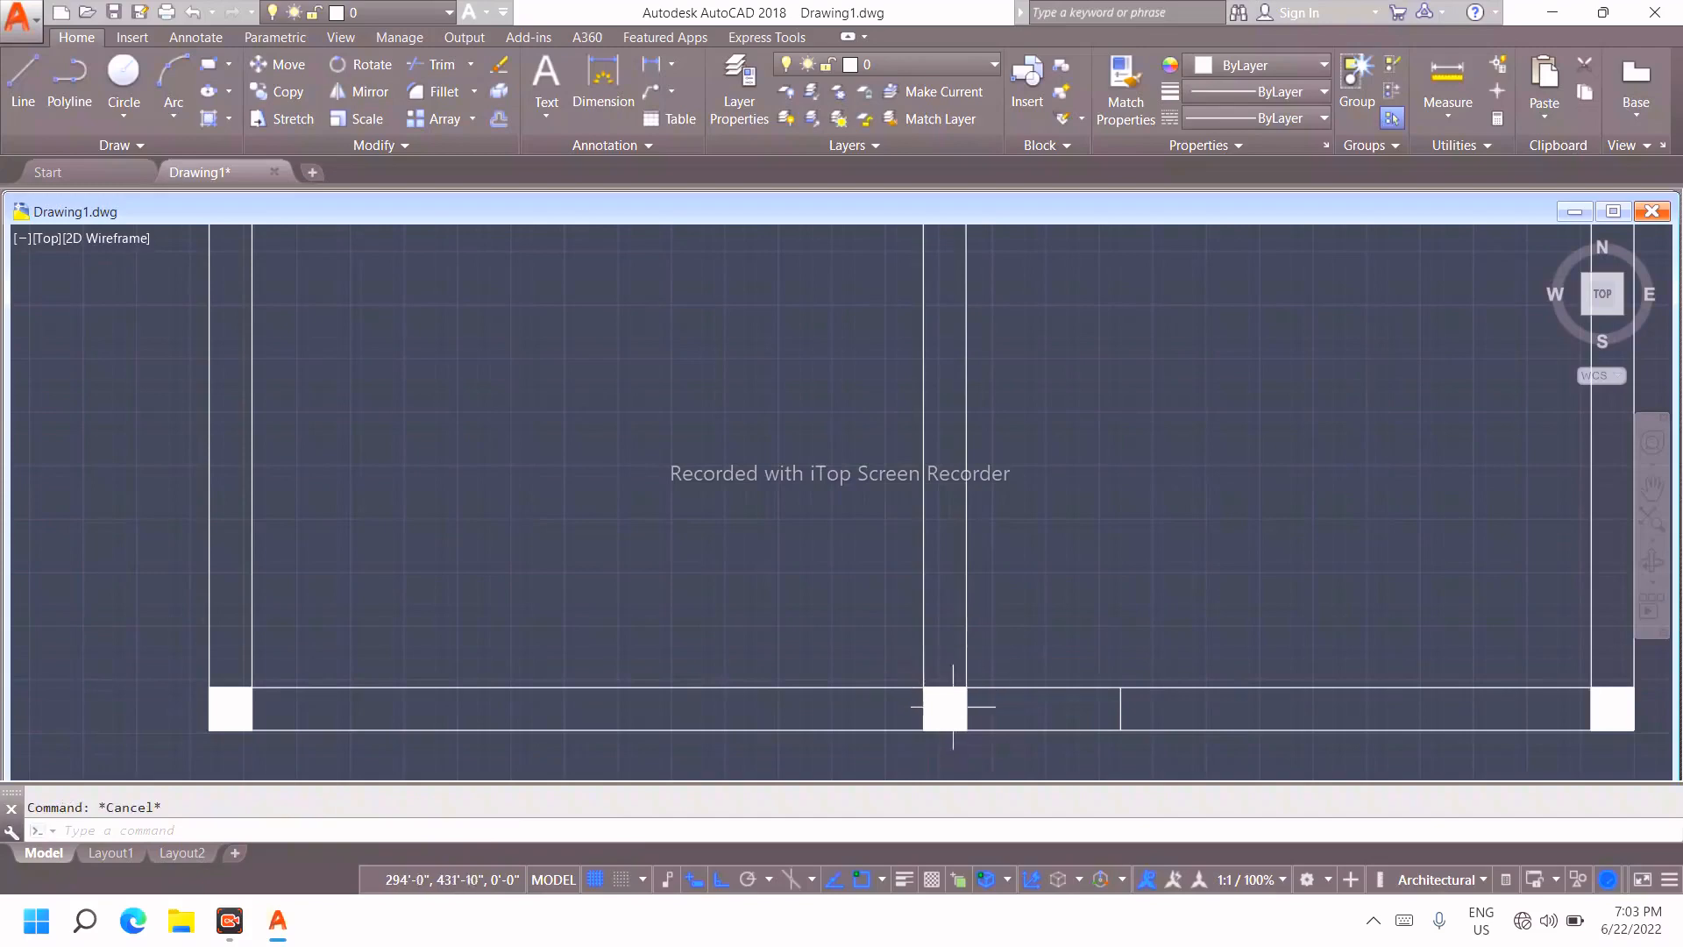
Try to offset the line along the bottom-middle column's top edge by 3'
type("o")
key("Return")
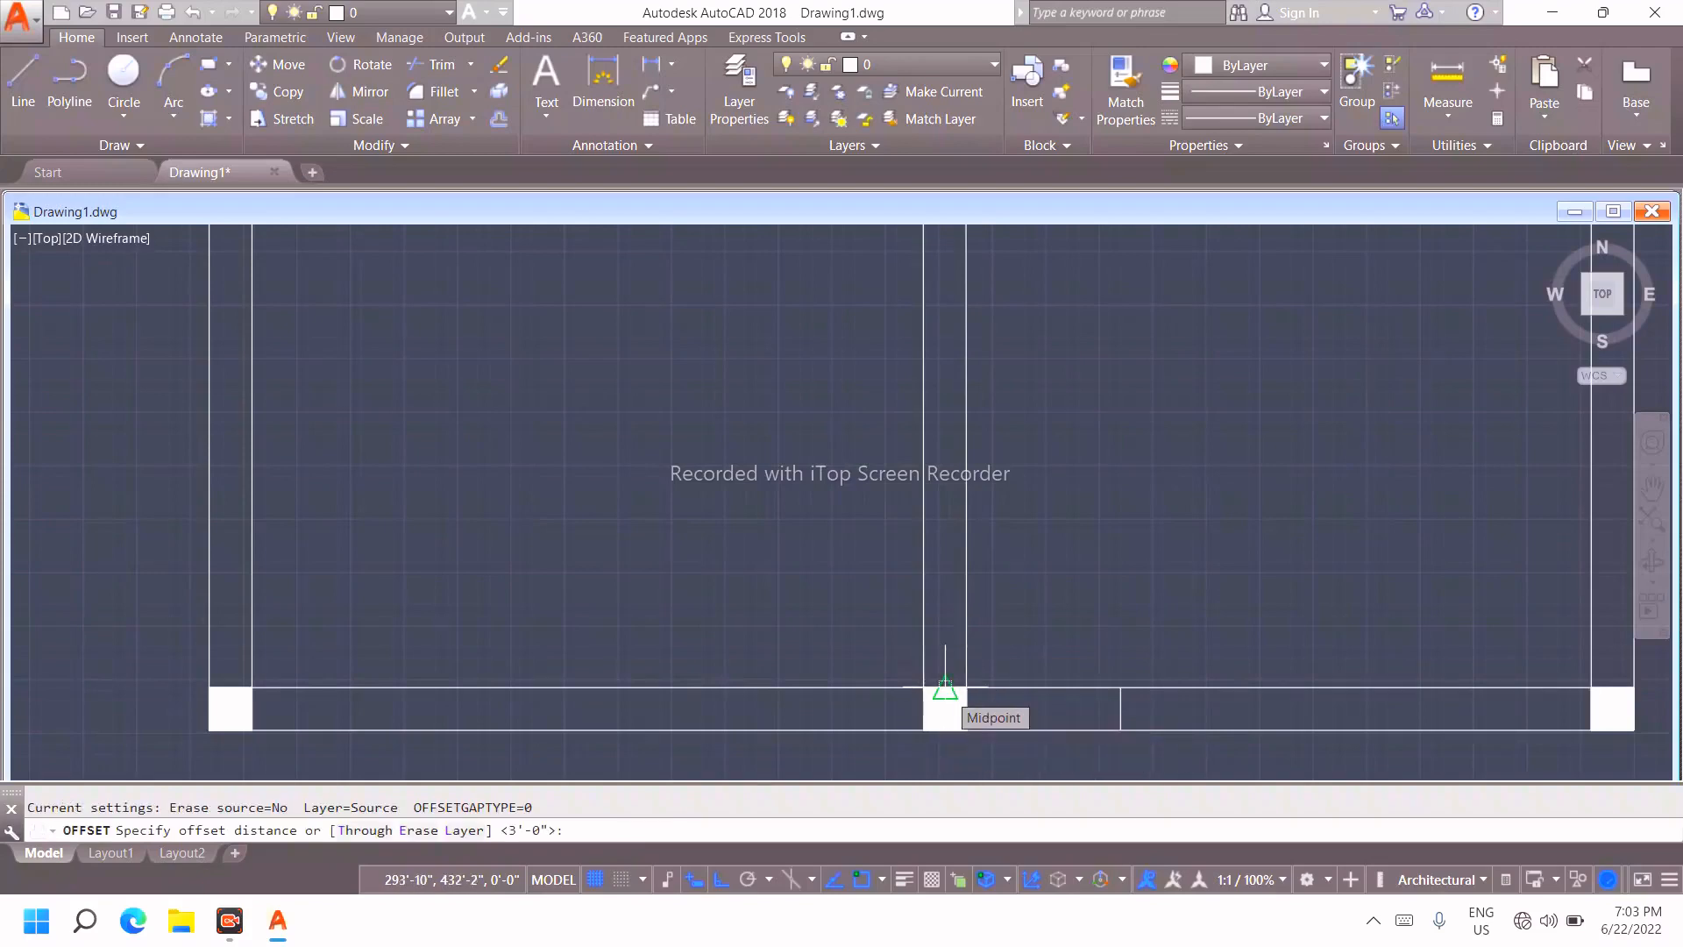
type("3")
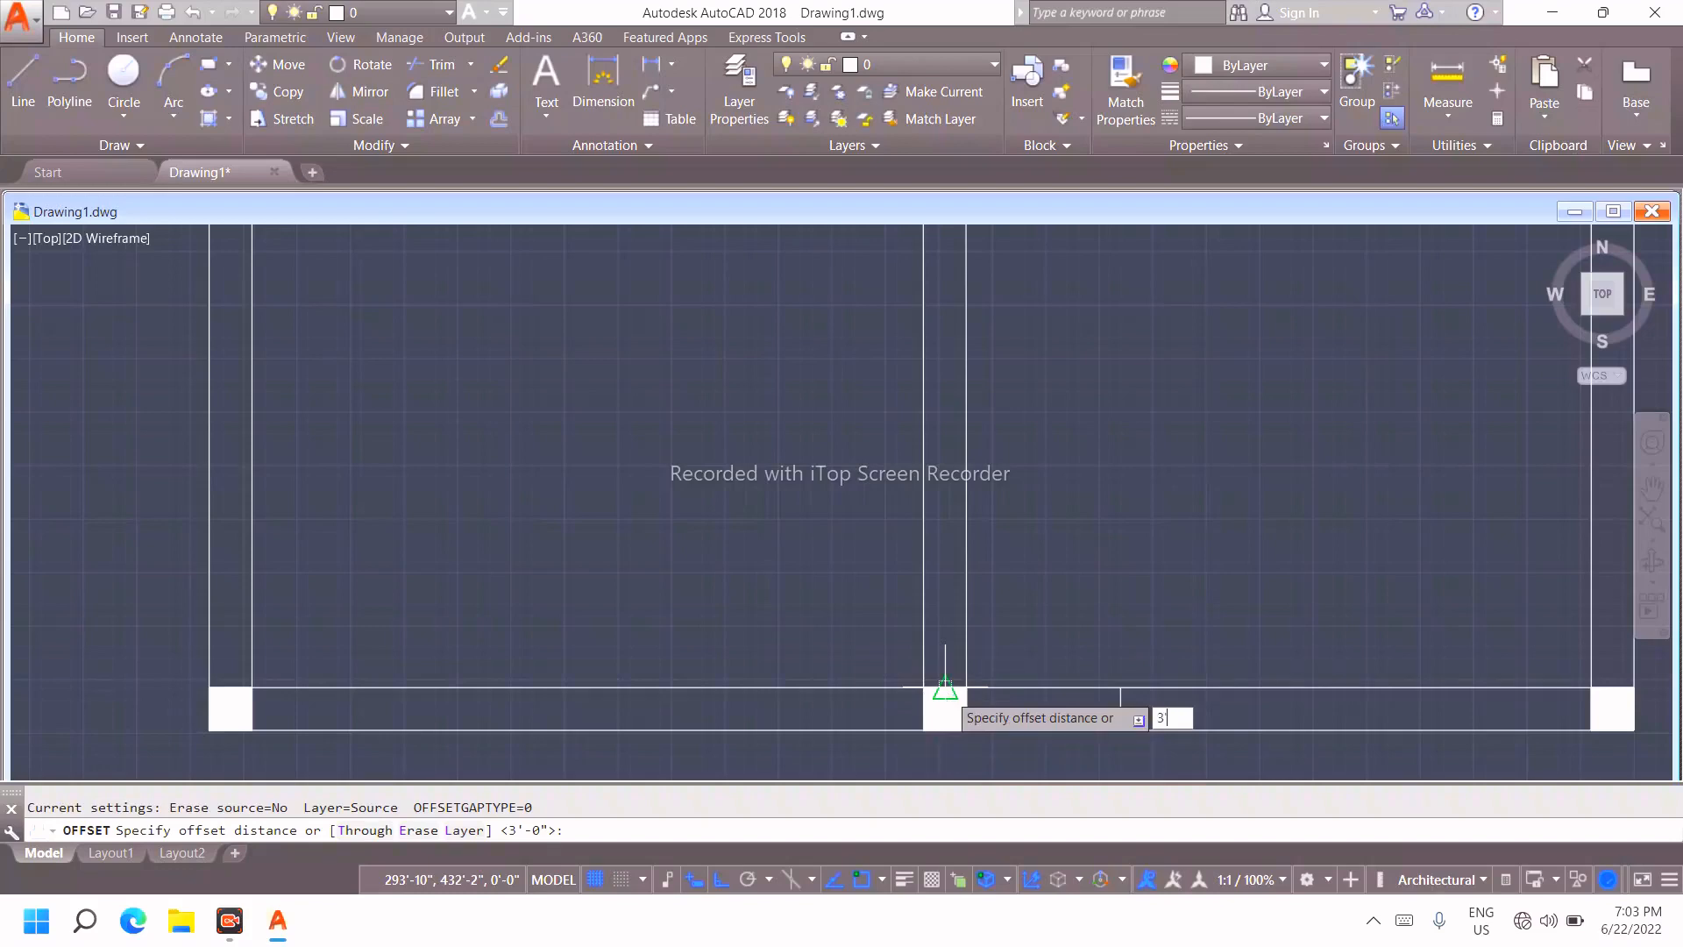
key("Return")
left_click(943, 697)
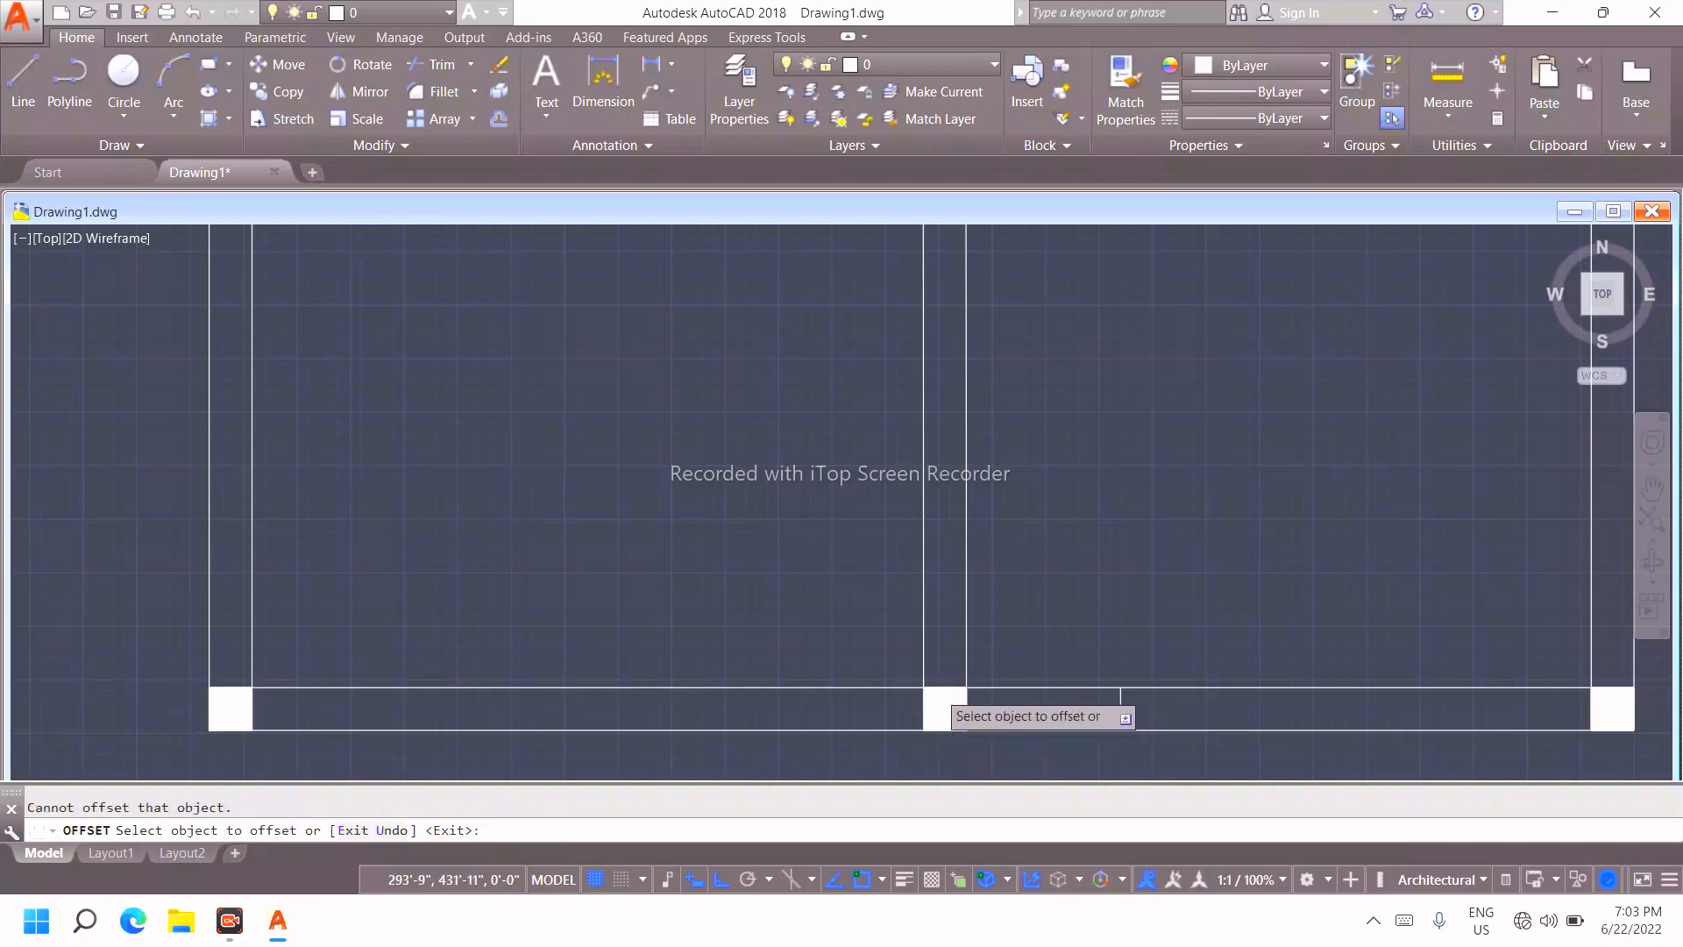
key("Escape")
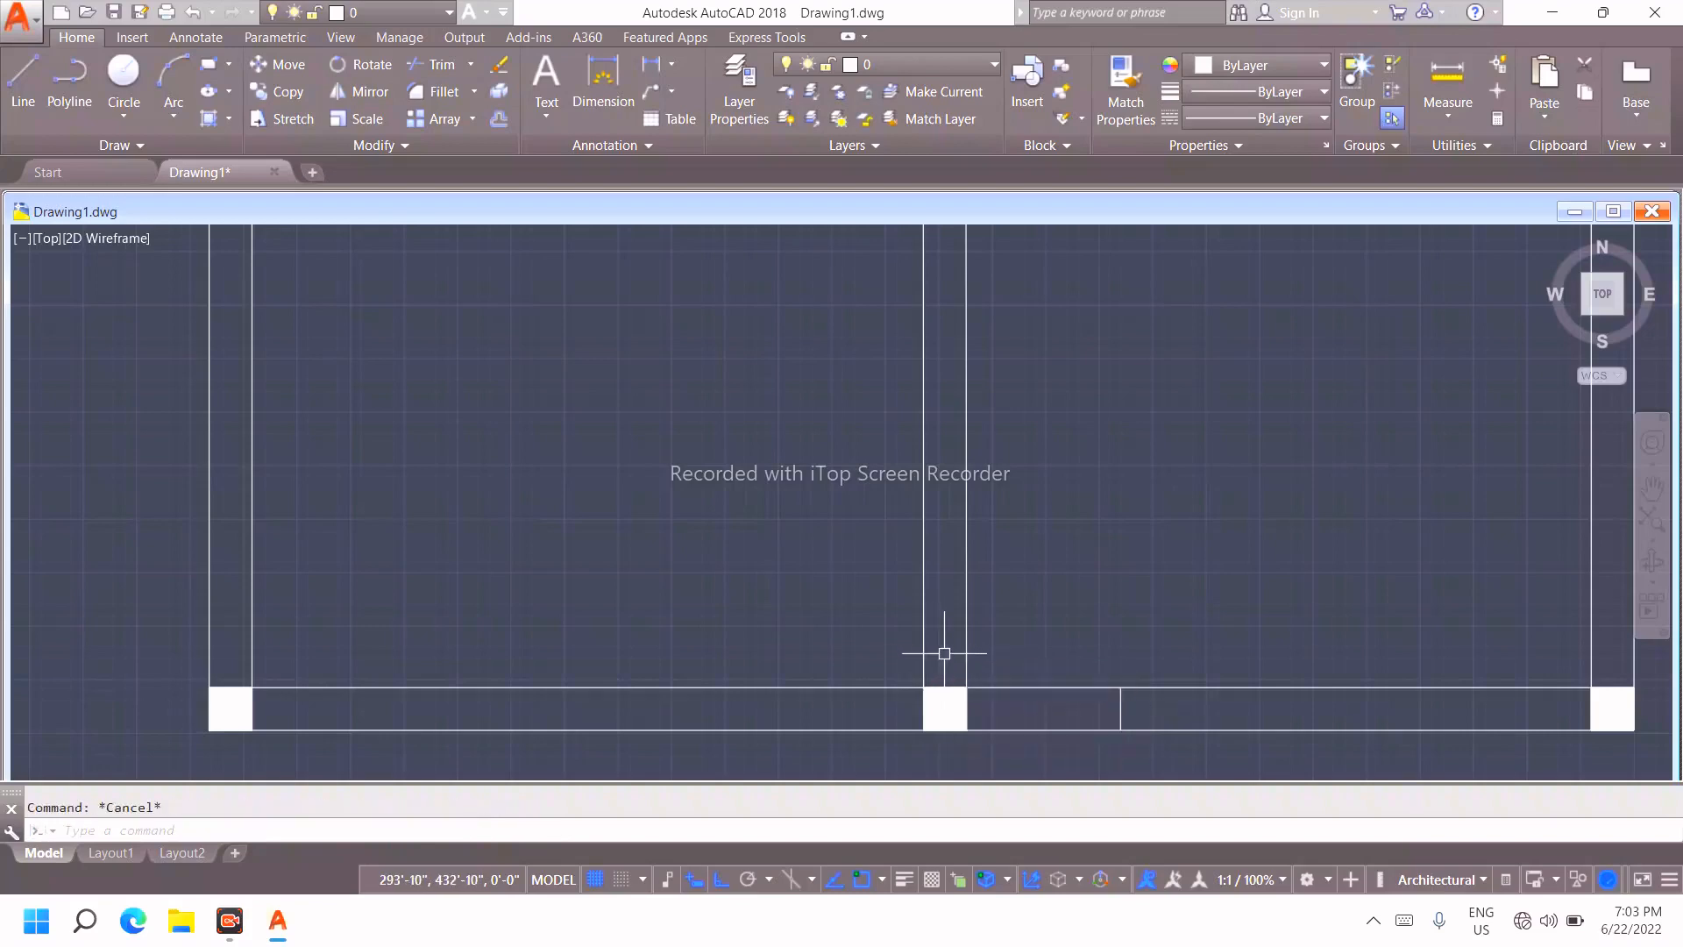
Redraw the horizontal line on the bottom-middle column's top edge, from its upper-left to its upper-right corner
type("l")
key("Return")
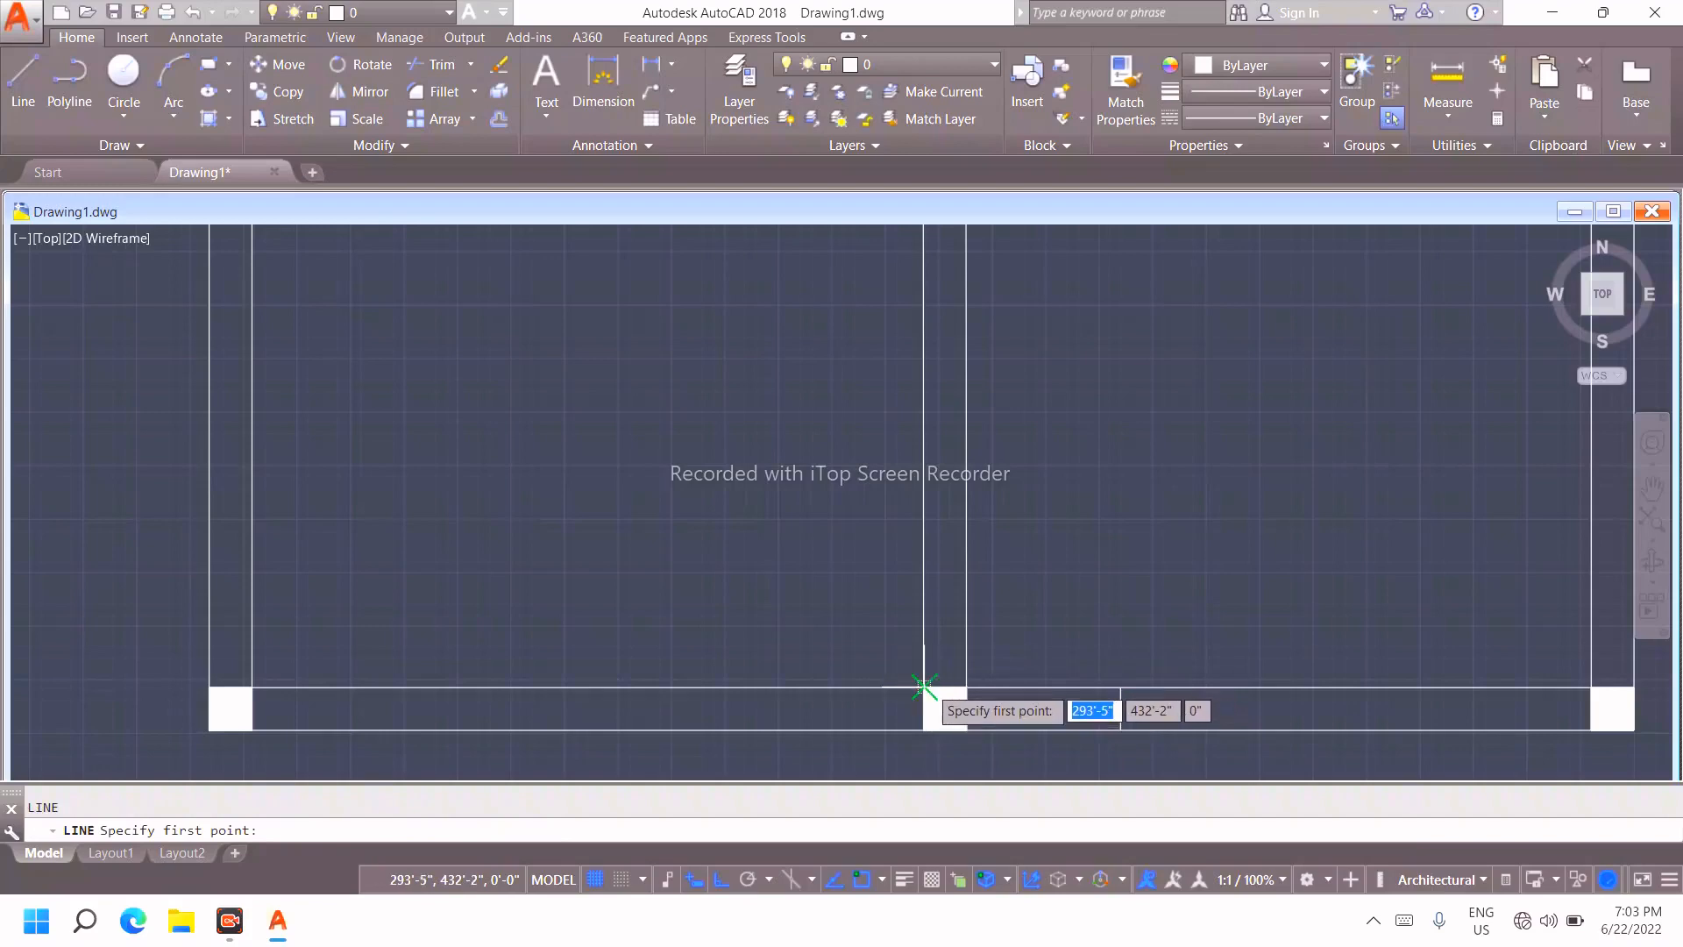
left_click(961, 687)
key("Escape")
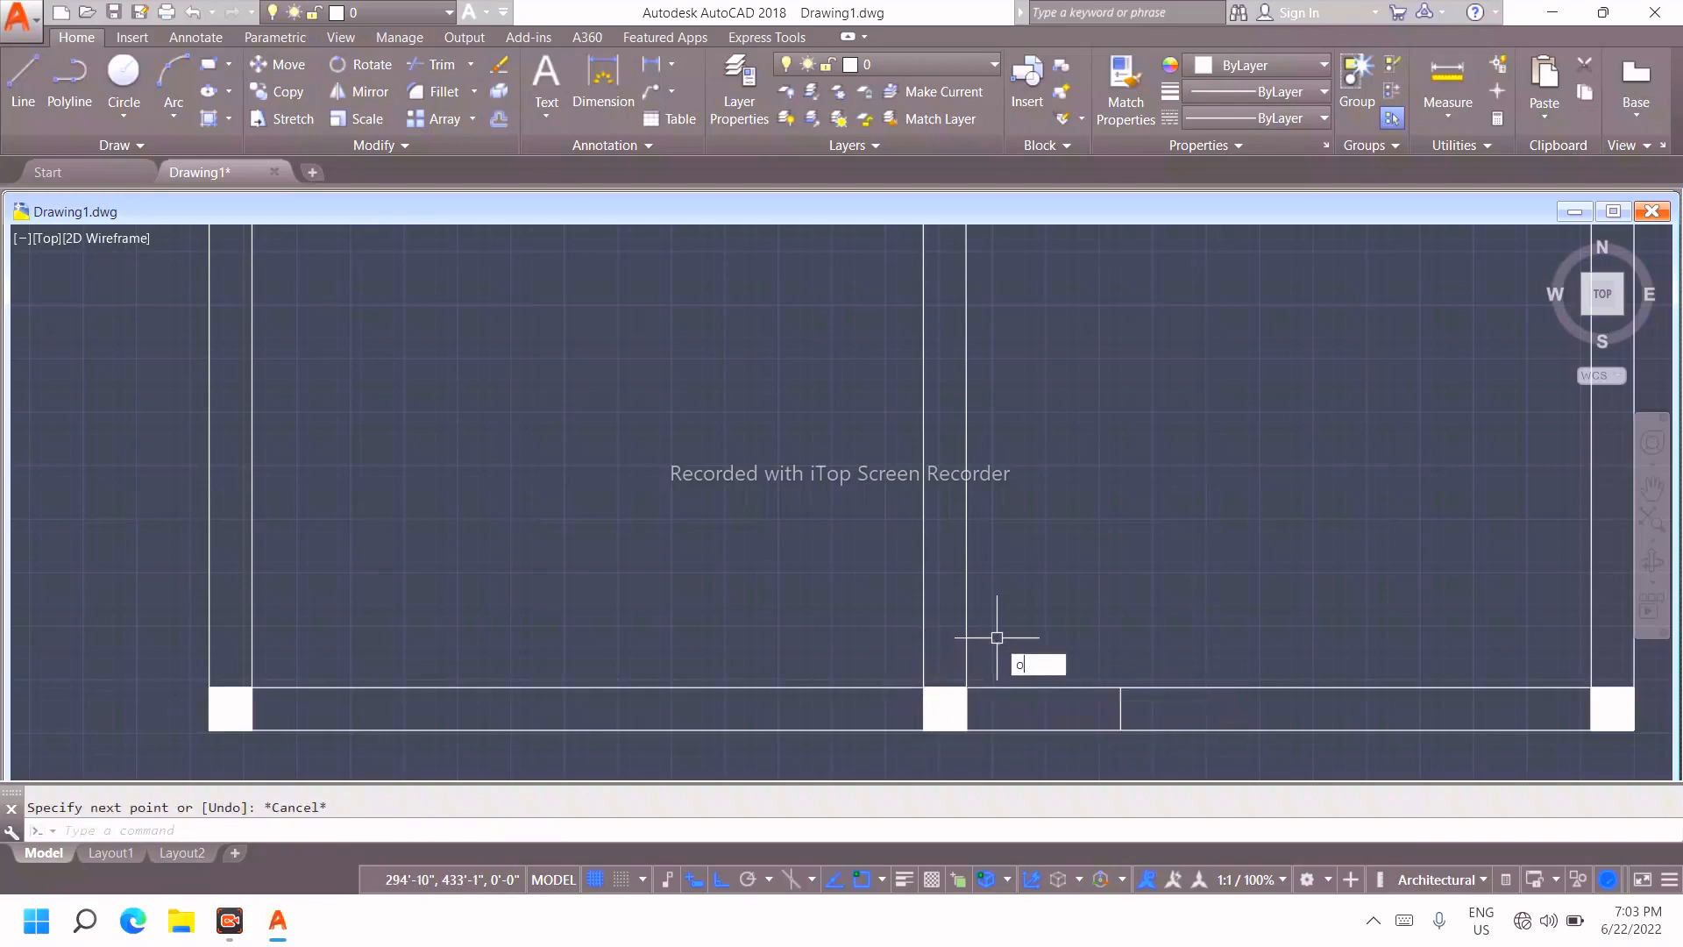
Offset the horizontal line at the bottom-middle column's top edge 3' upward inside the middle wall
key("Return")
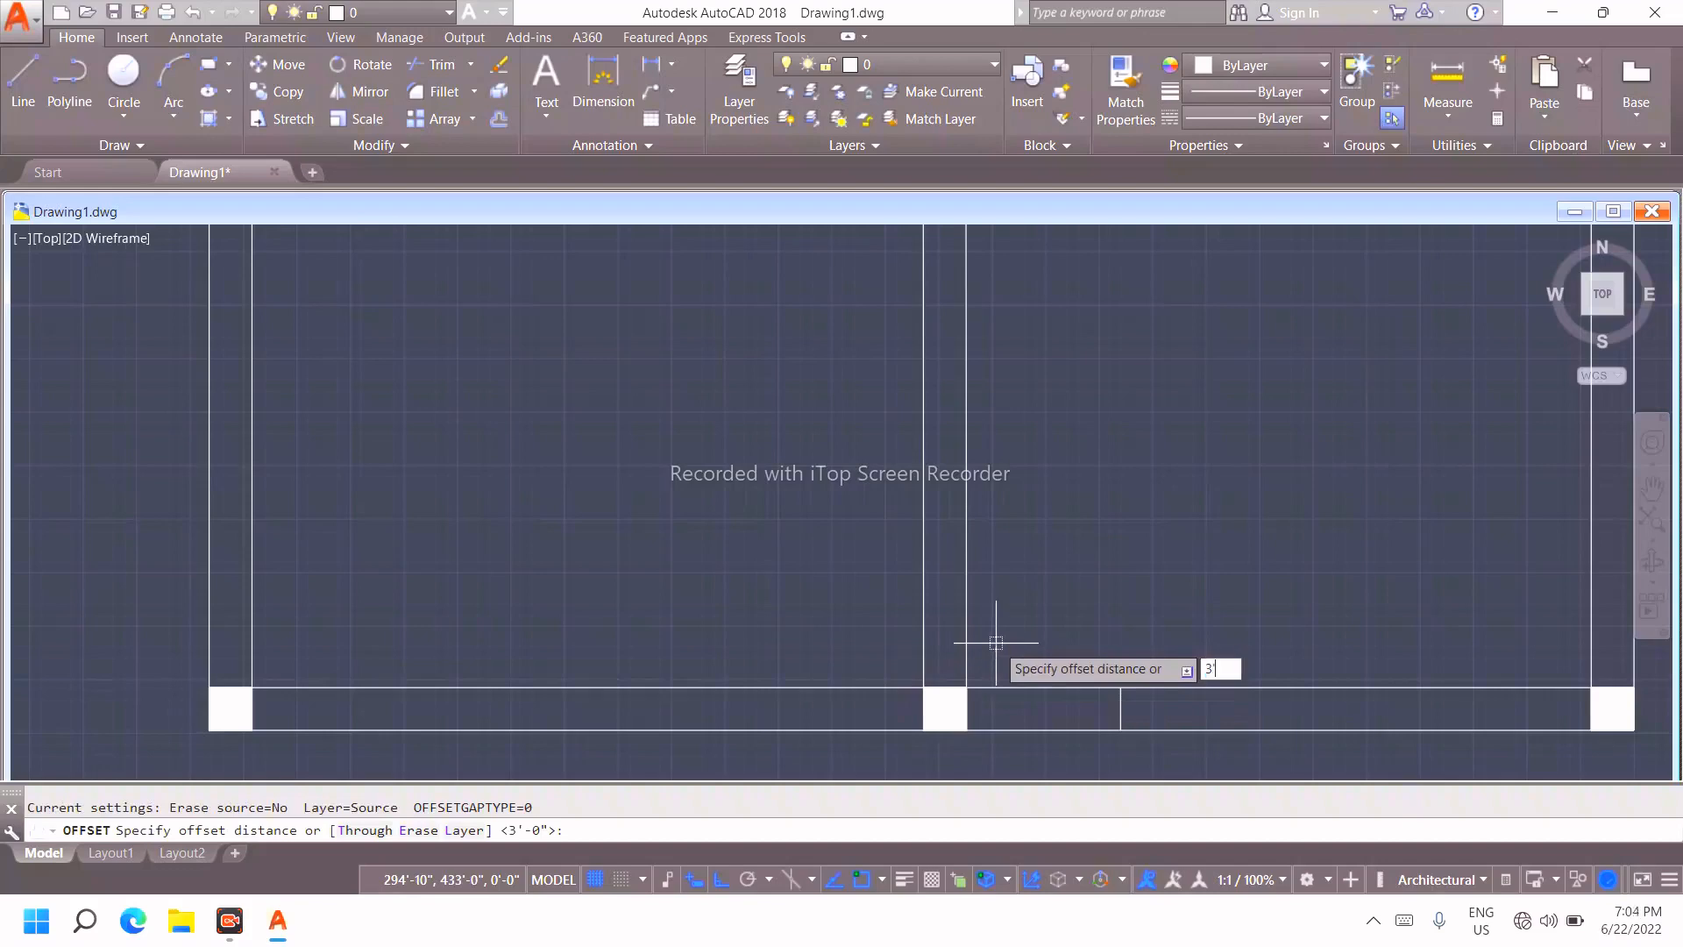
key("Return")
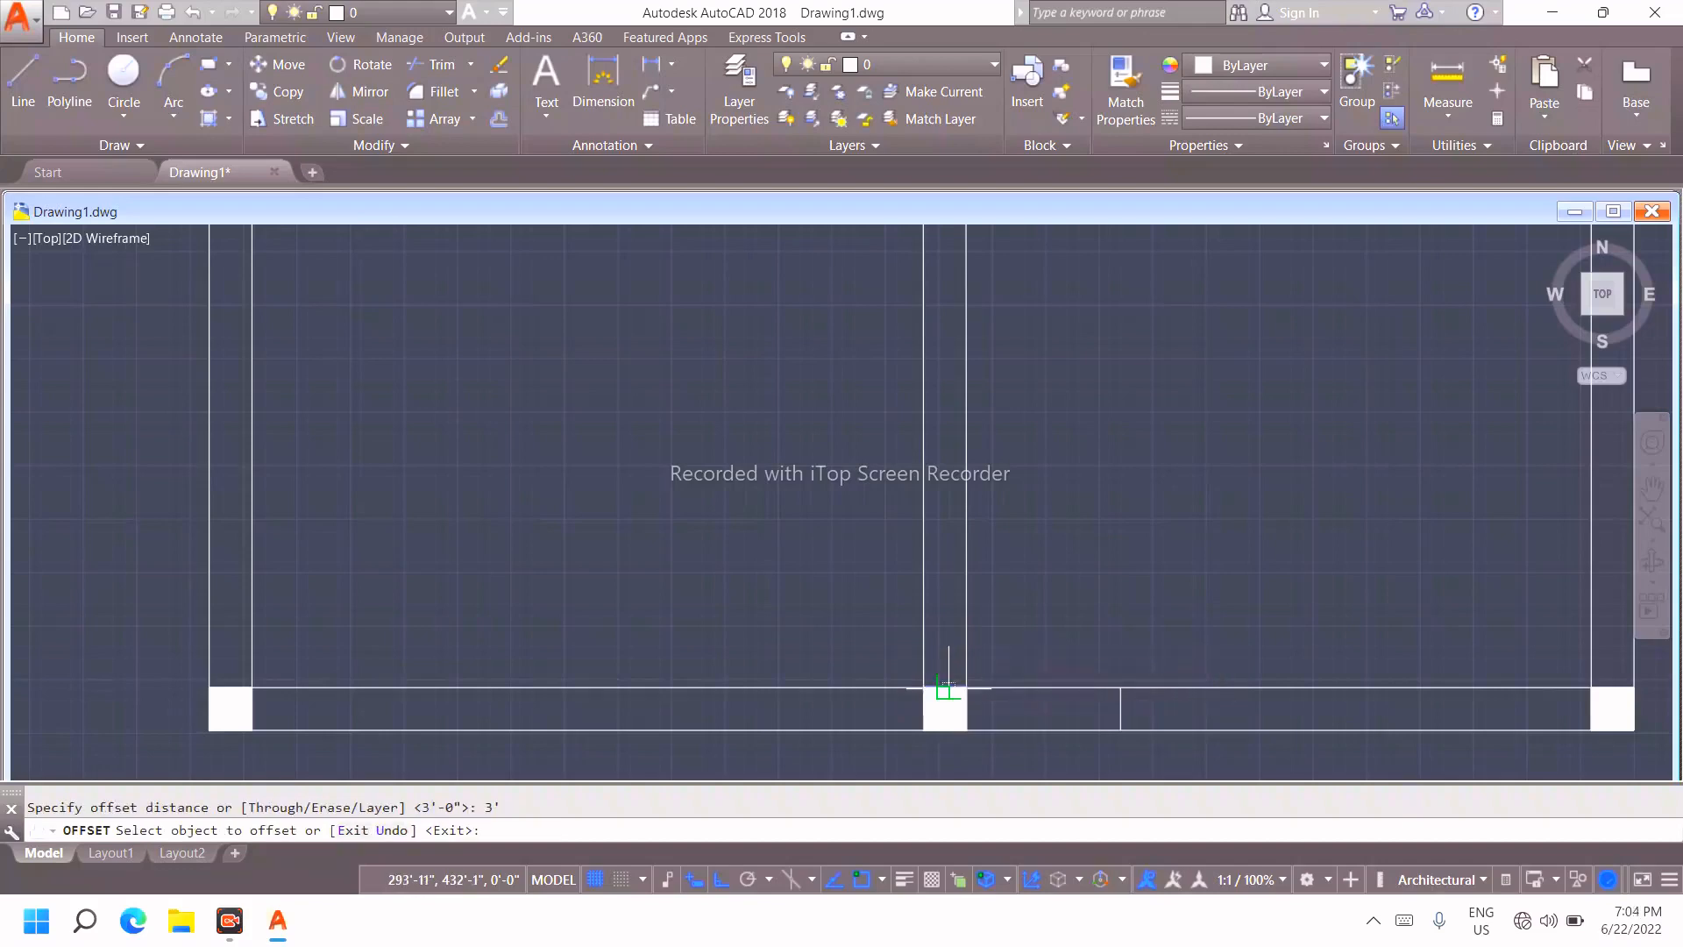
left_click(942, 687)
left_click(942, 655)
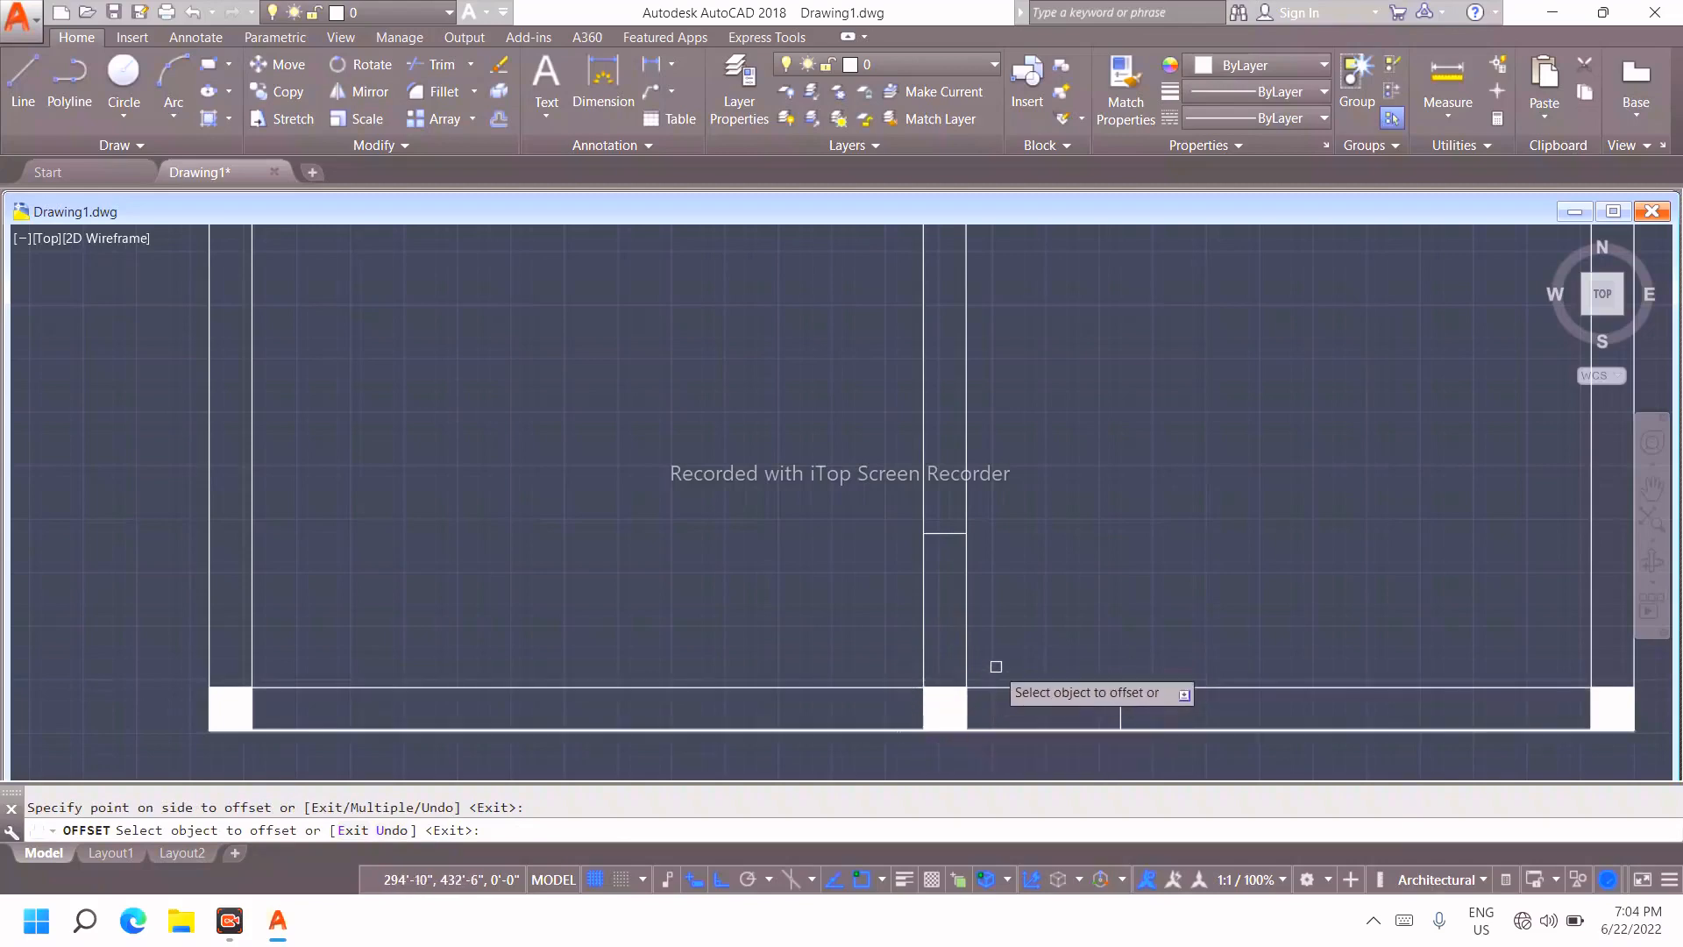
scroll(996, 664, "down", 2)
key("Escape")
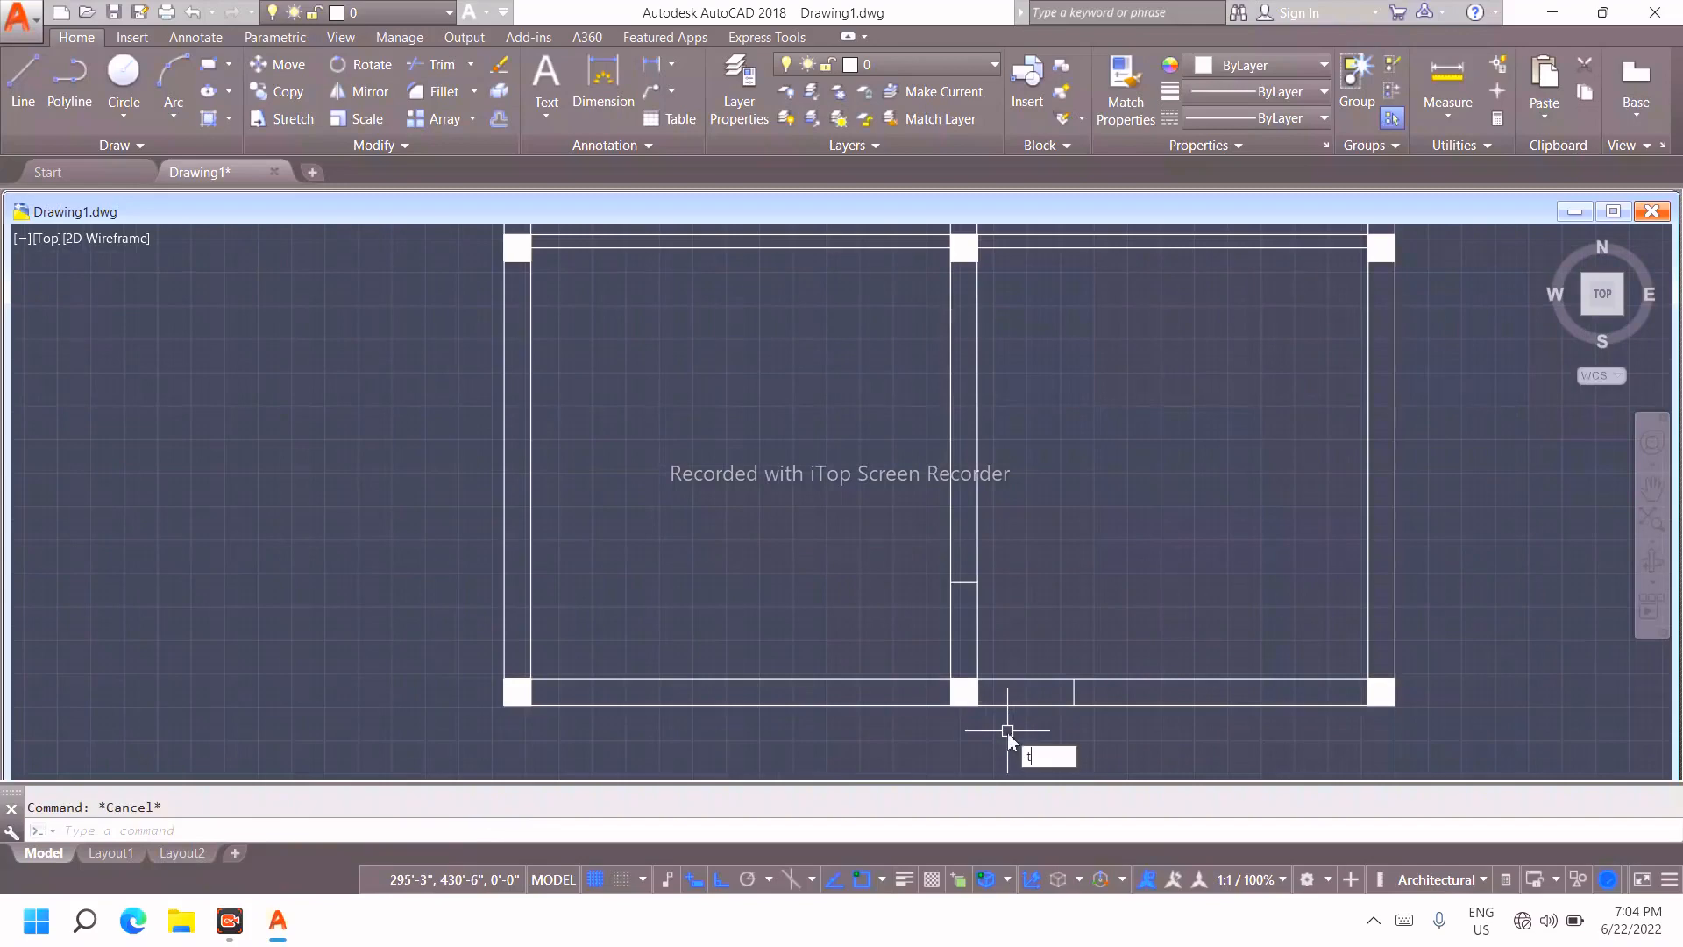
Try to trim the bottom wall's lower line between the bottom-middle column and the 3' mark
type("tr")
key("Return")
key("Return")
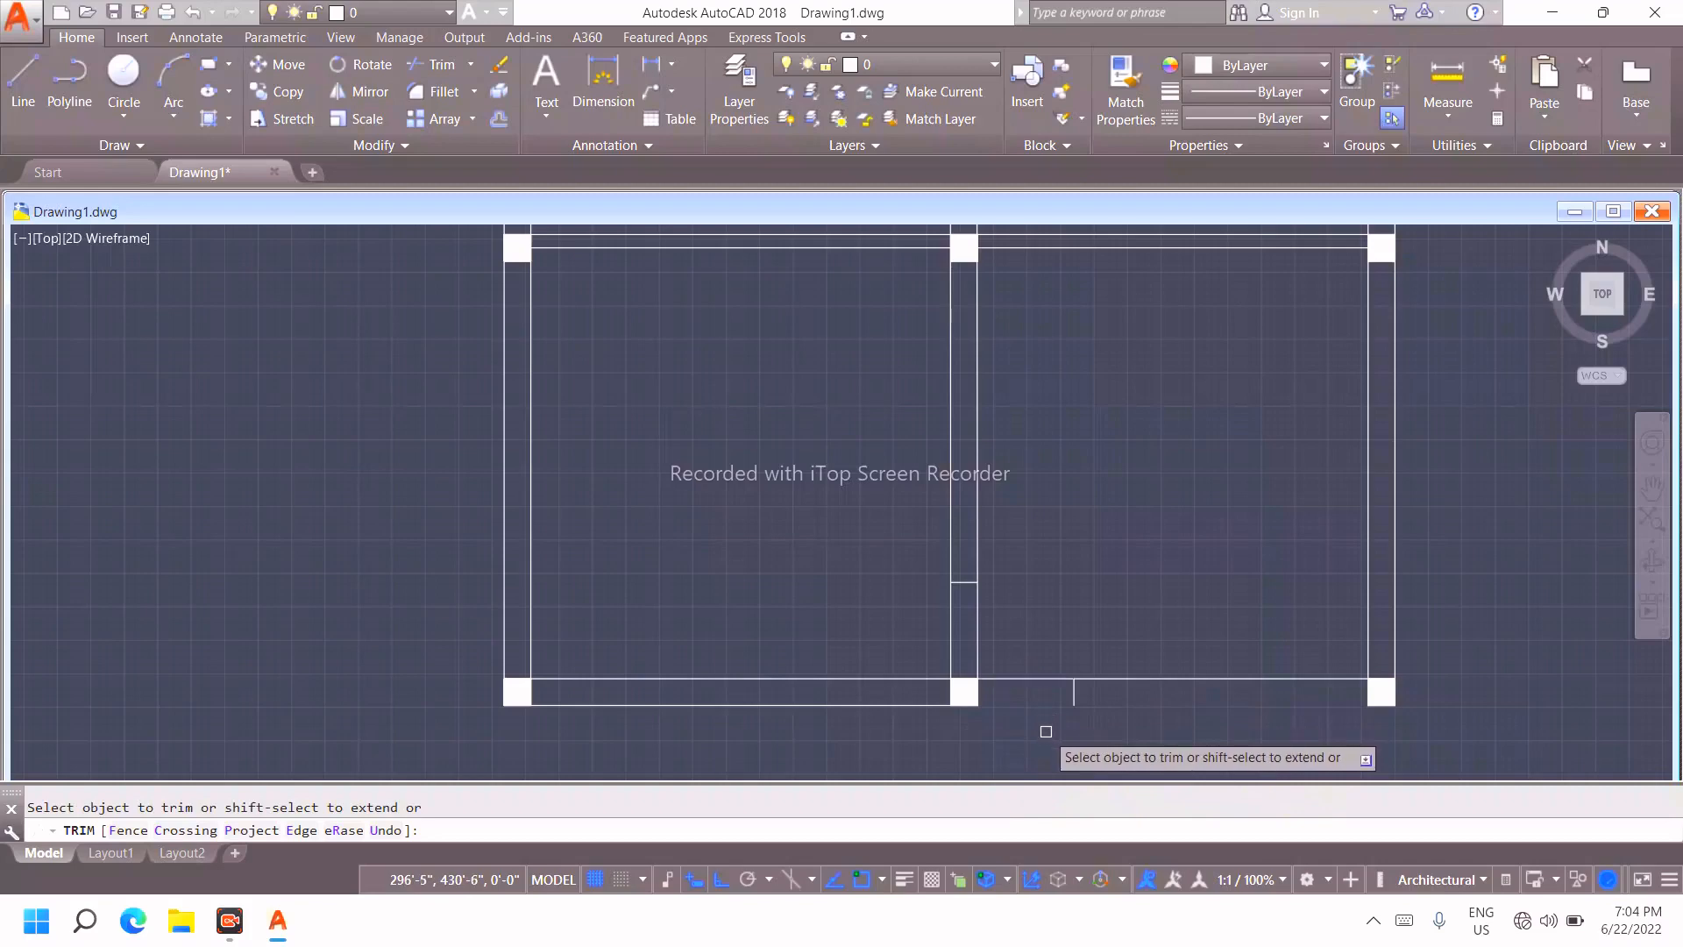
key("Escape")
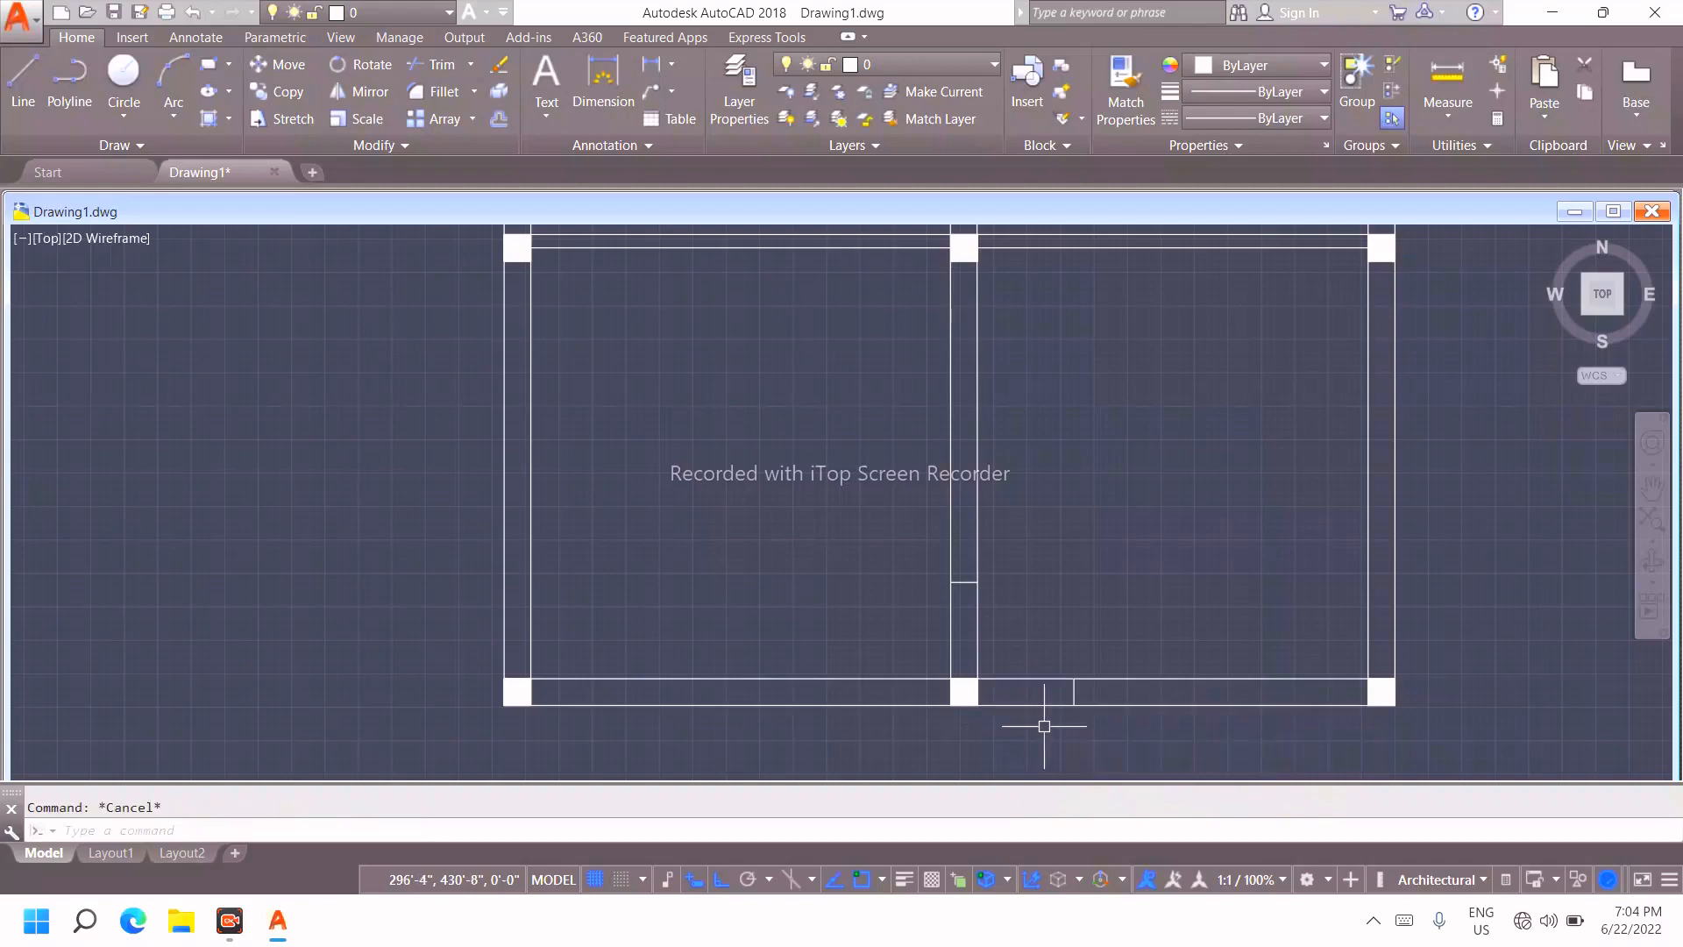
Trim the bottom wall's upper line between the bottom-middle column and the vertical 3' mark
type("tr")
key("Return")
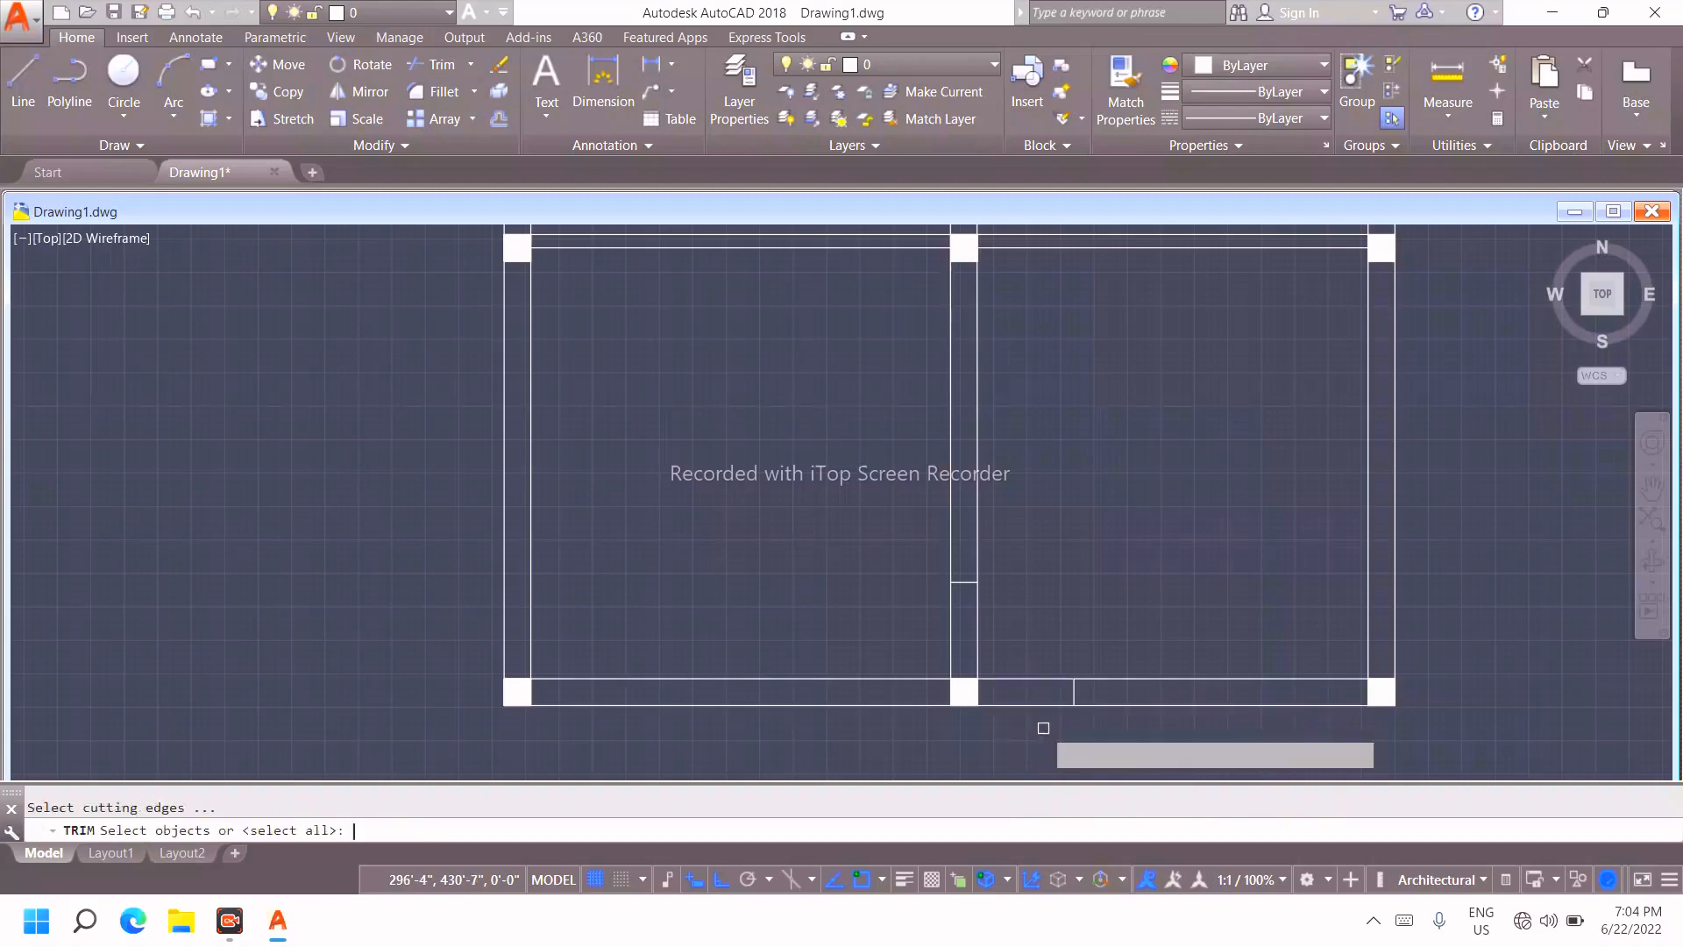
key("Return")
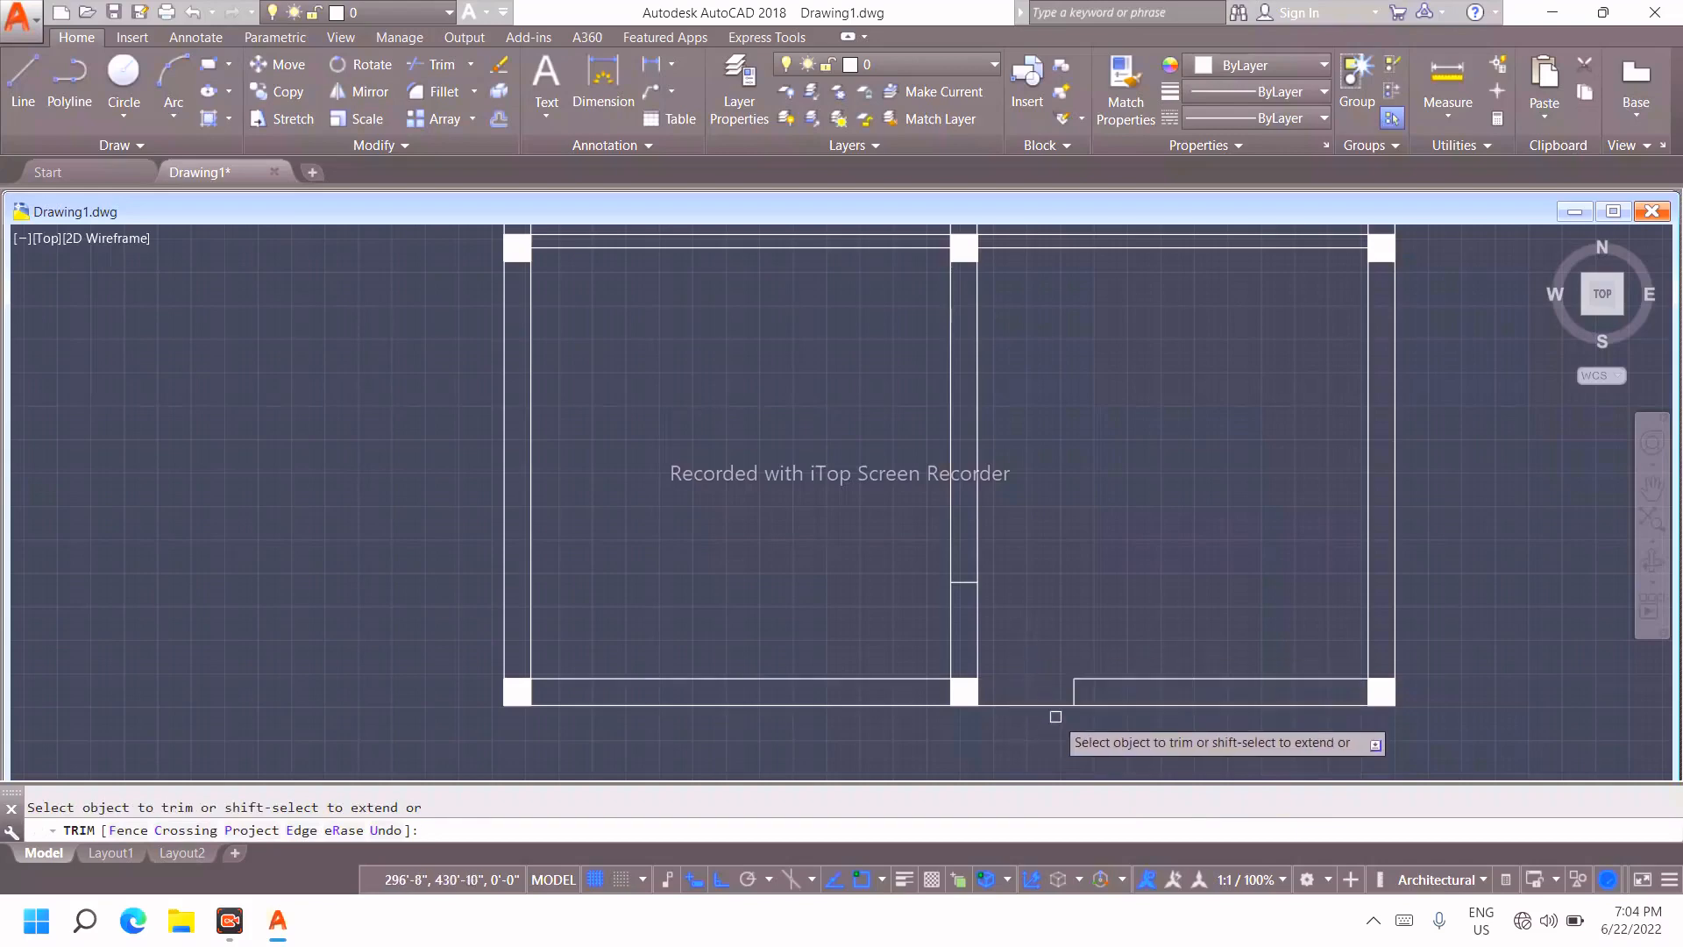
scroll(1056, 711, "up", 8)
scroll(1057, 714, "down", 6)
key("Escape")
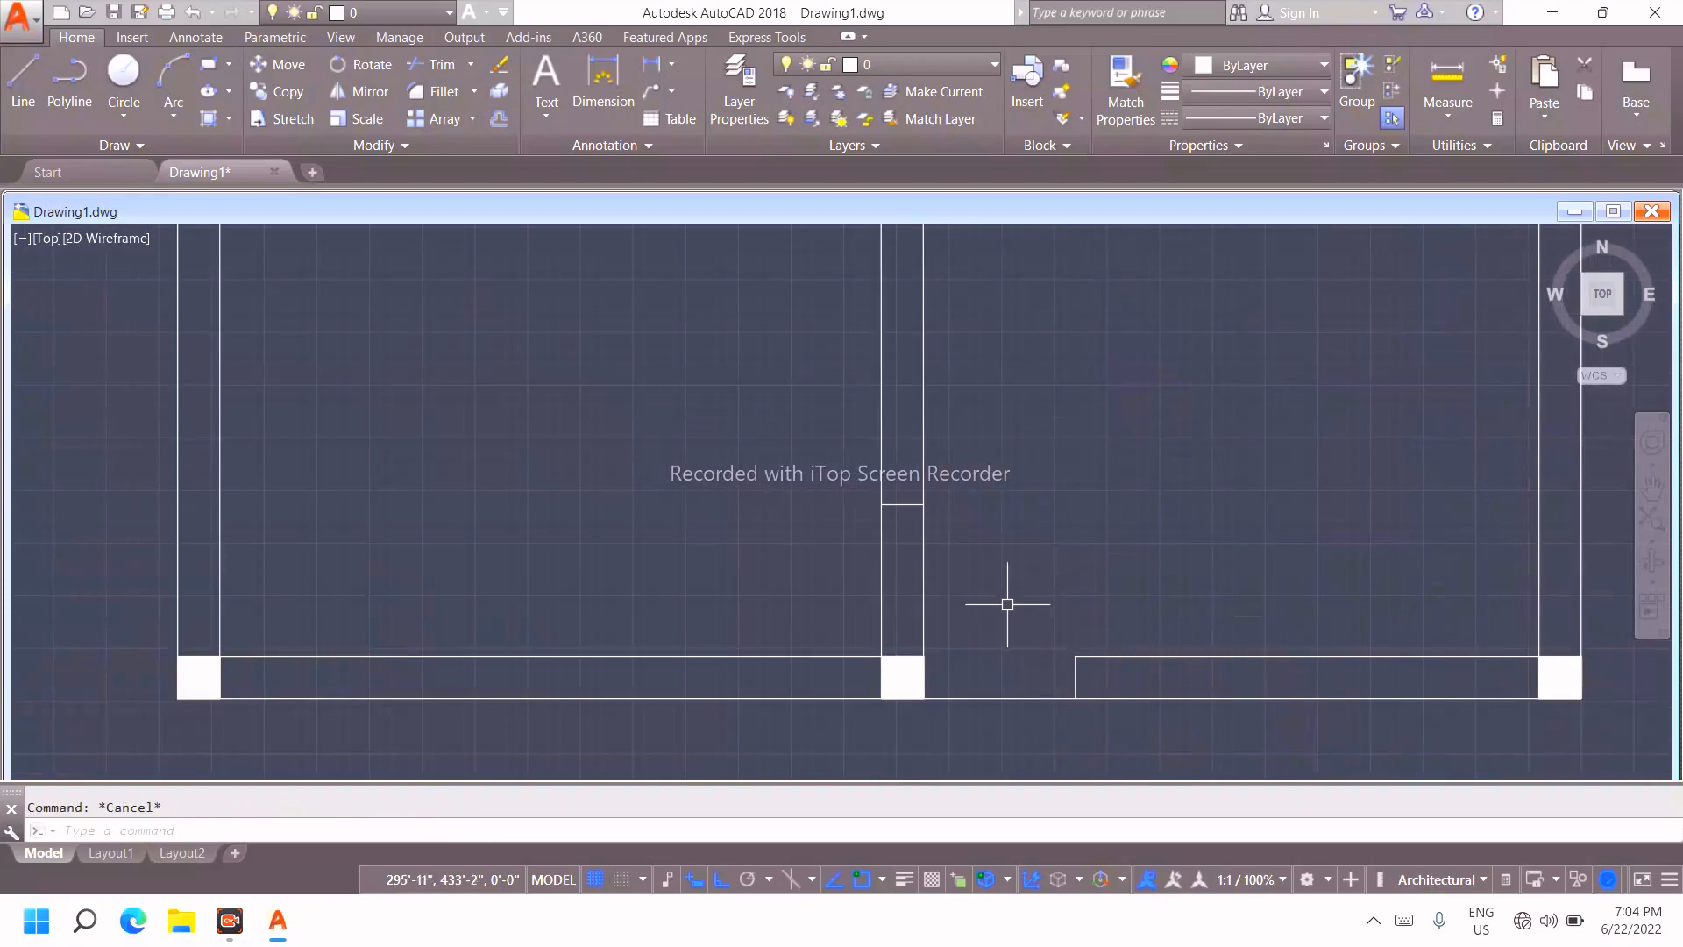
left_click(1007, 604)
key("Escape")
scroll(1015, 613, "down", 2)
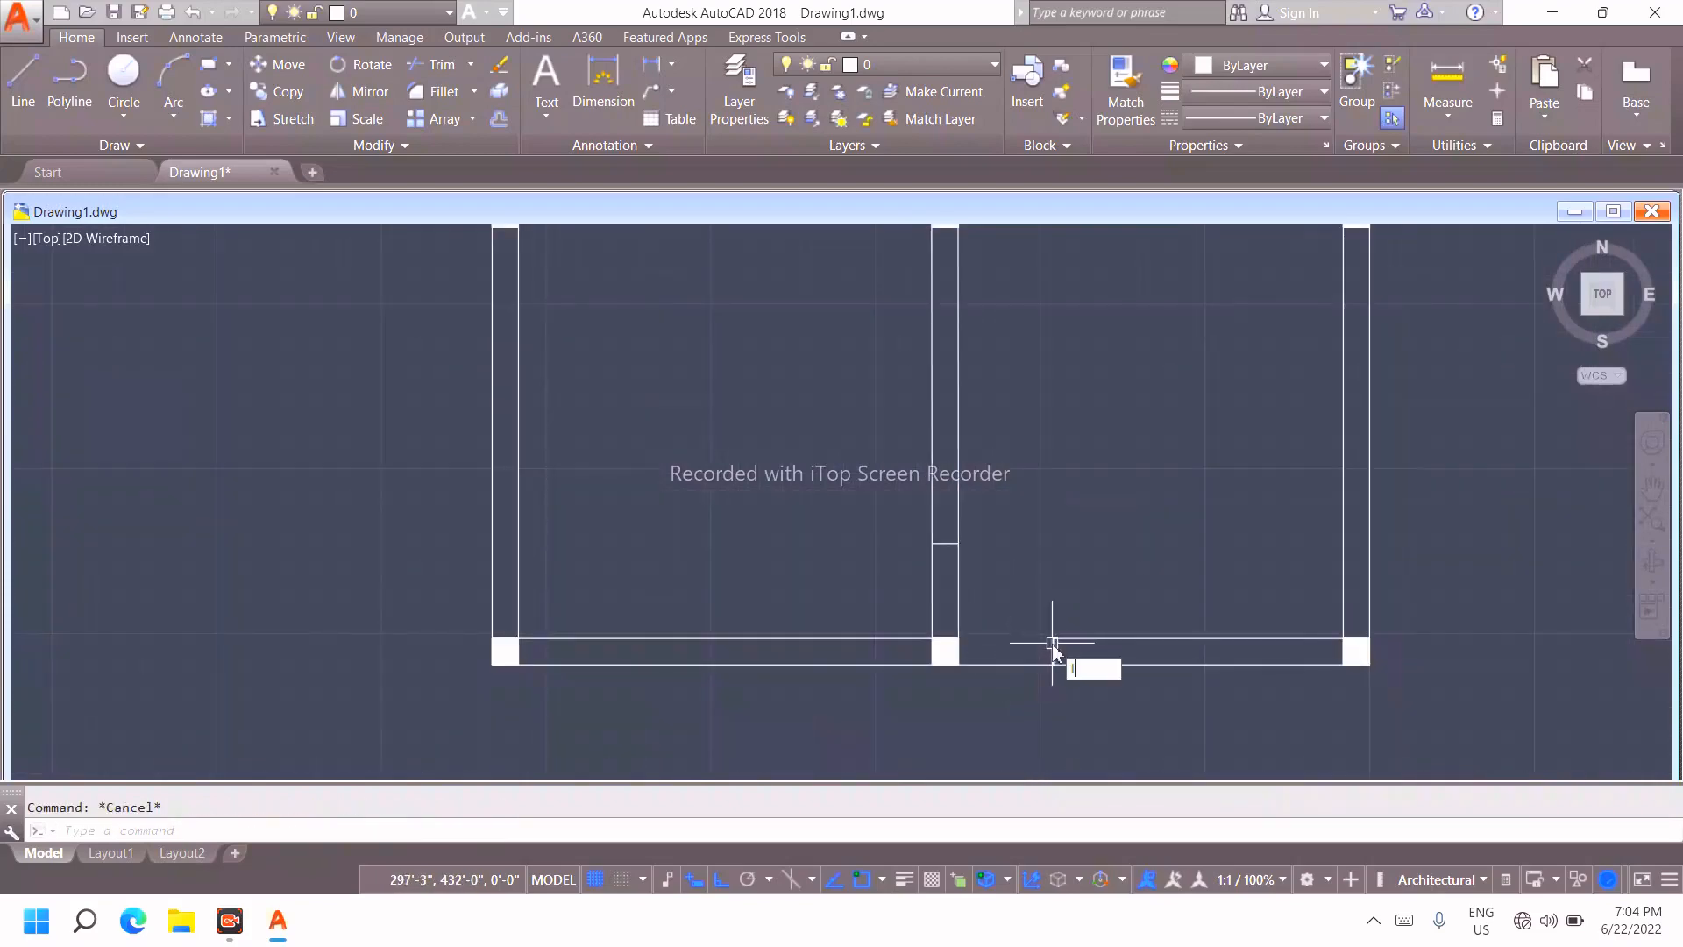
Draw a vertical line from the midpoint of the bottom wall's 3' mark down to the wall's lower line
type("l")
key("Return")
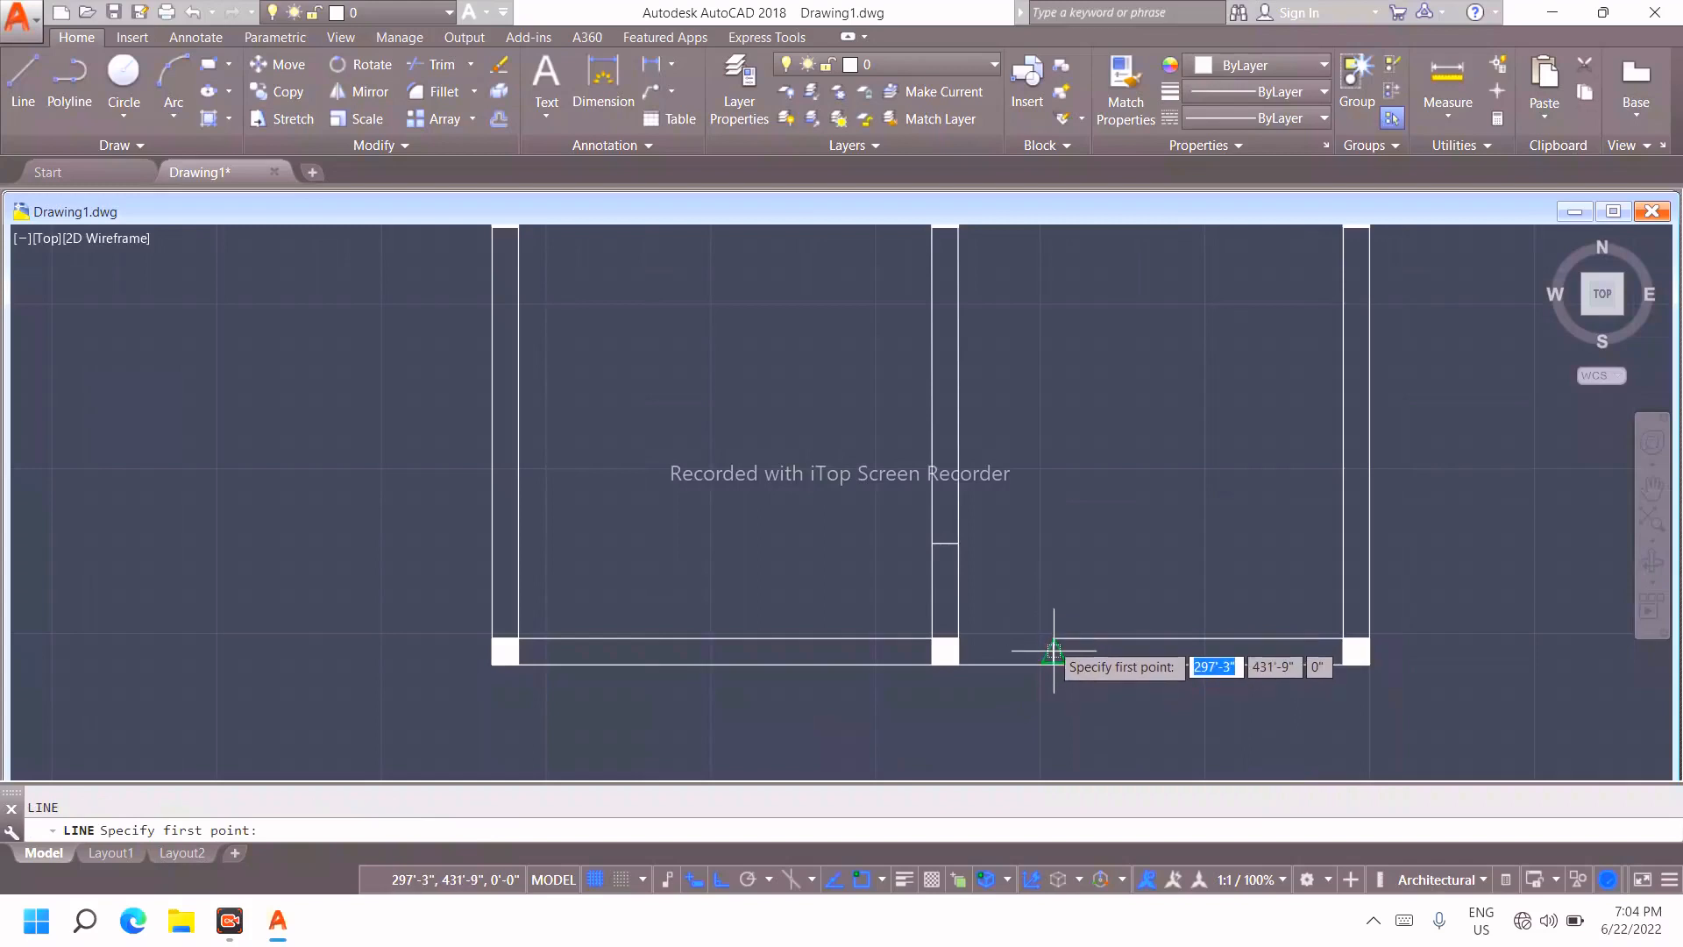
left_click(1054, 651)
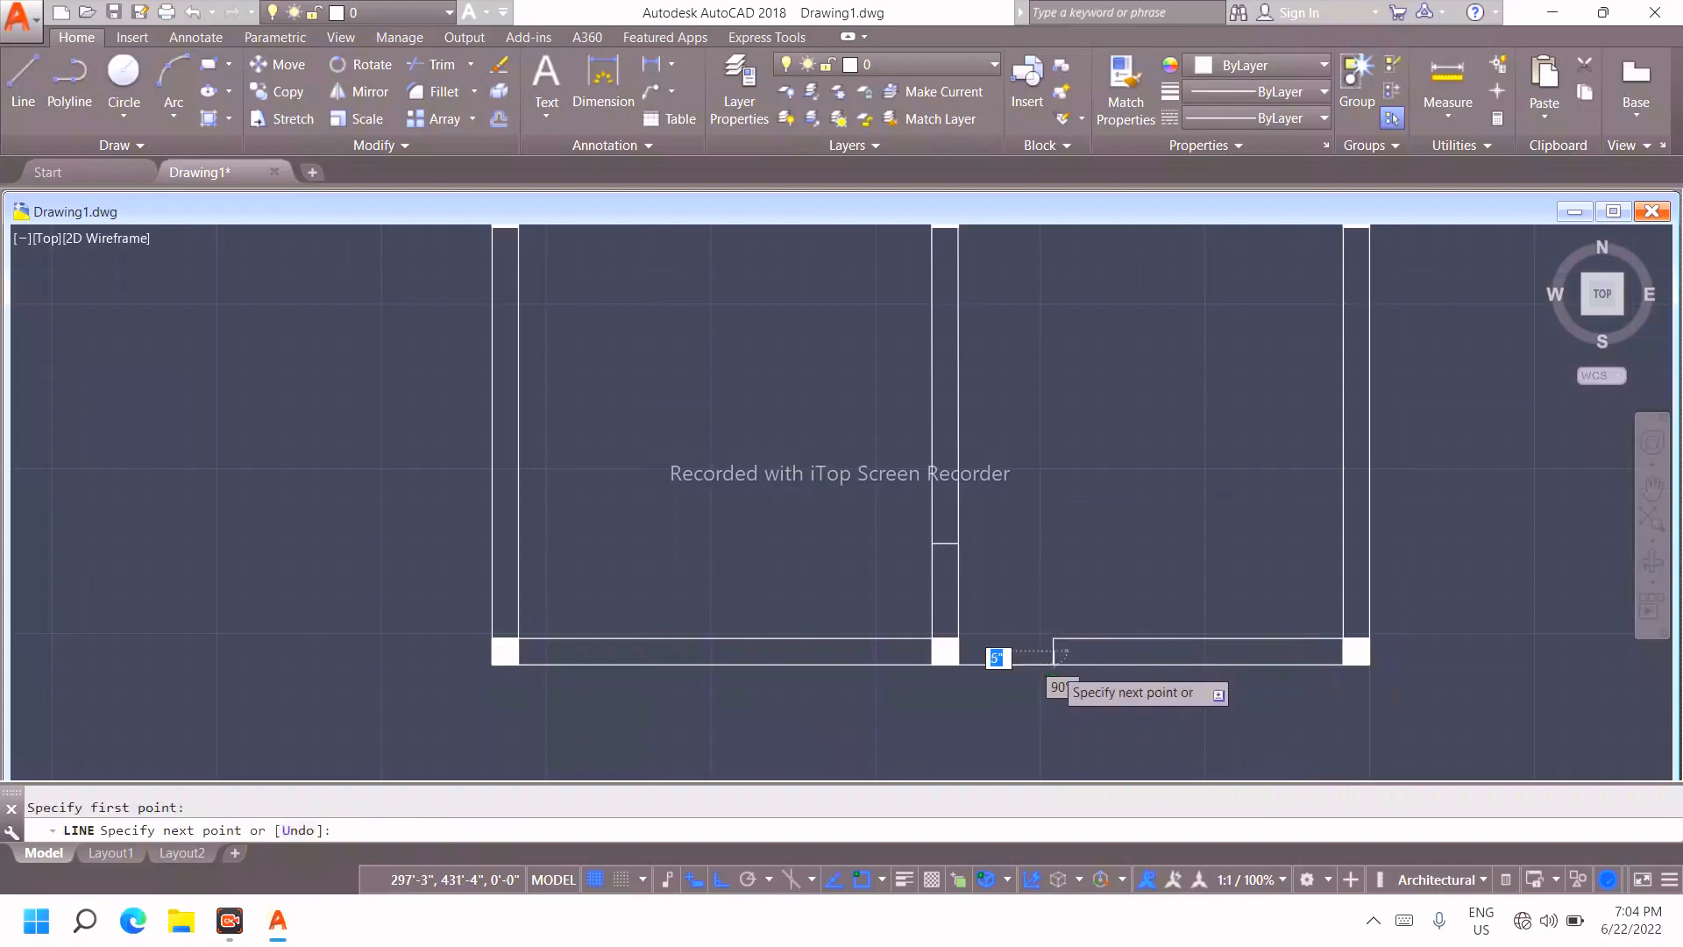
scroll(1064, 653, "up", 4)
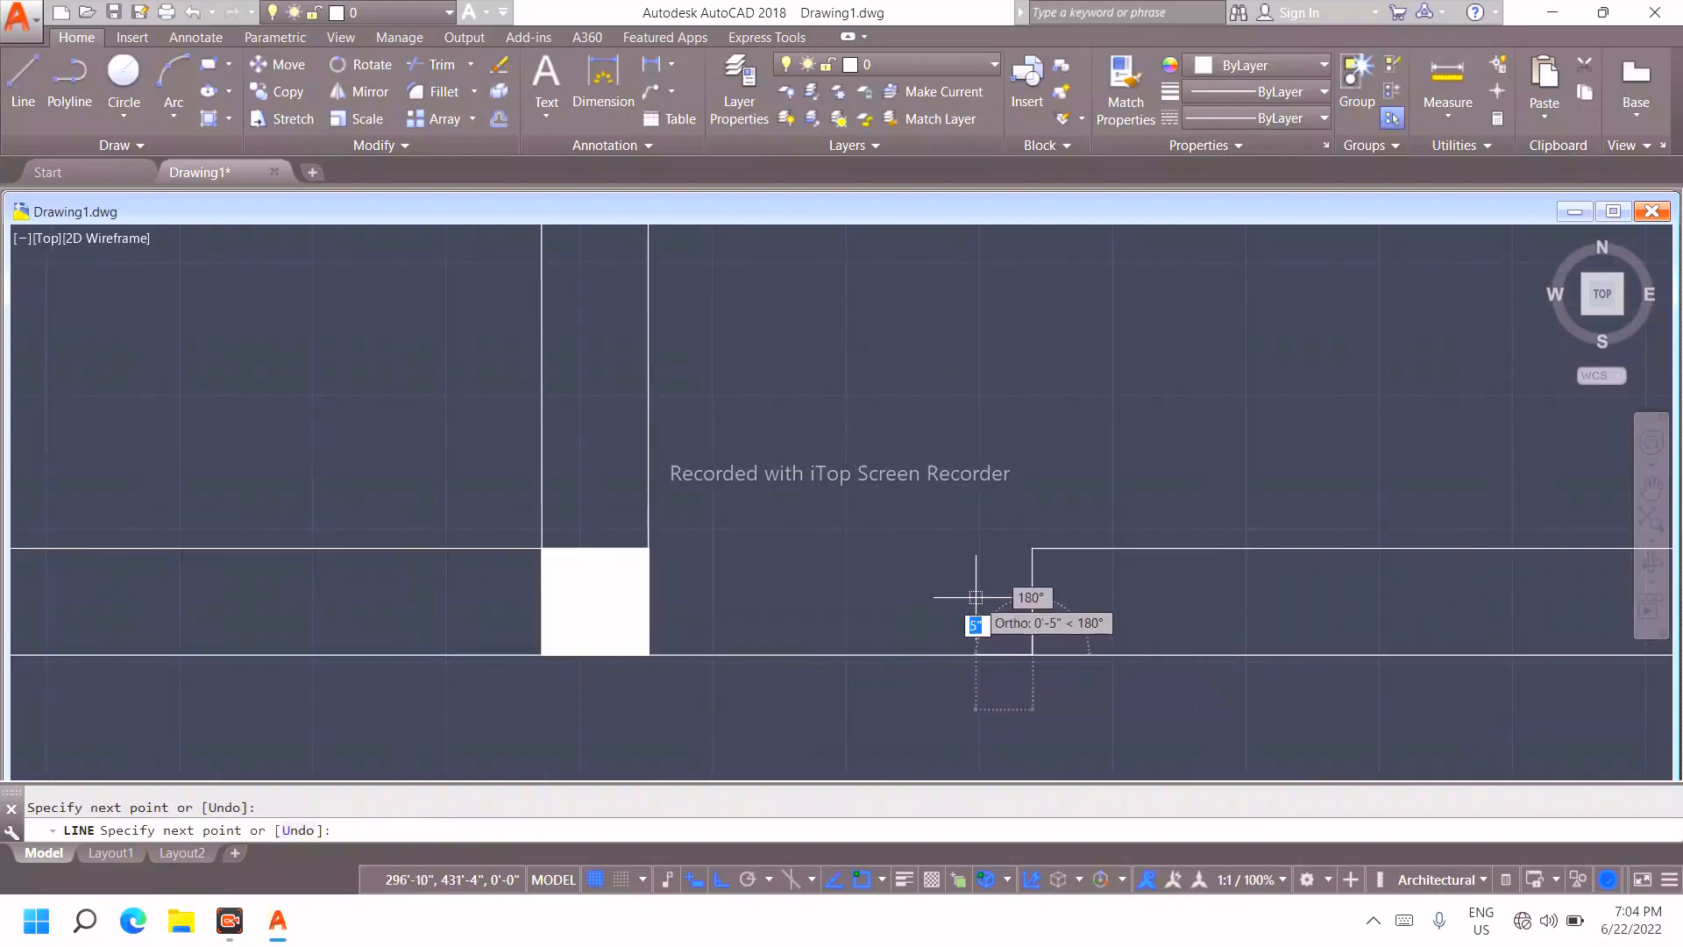
key("Escape")
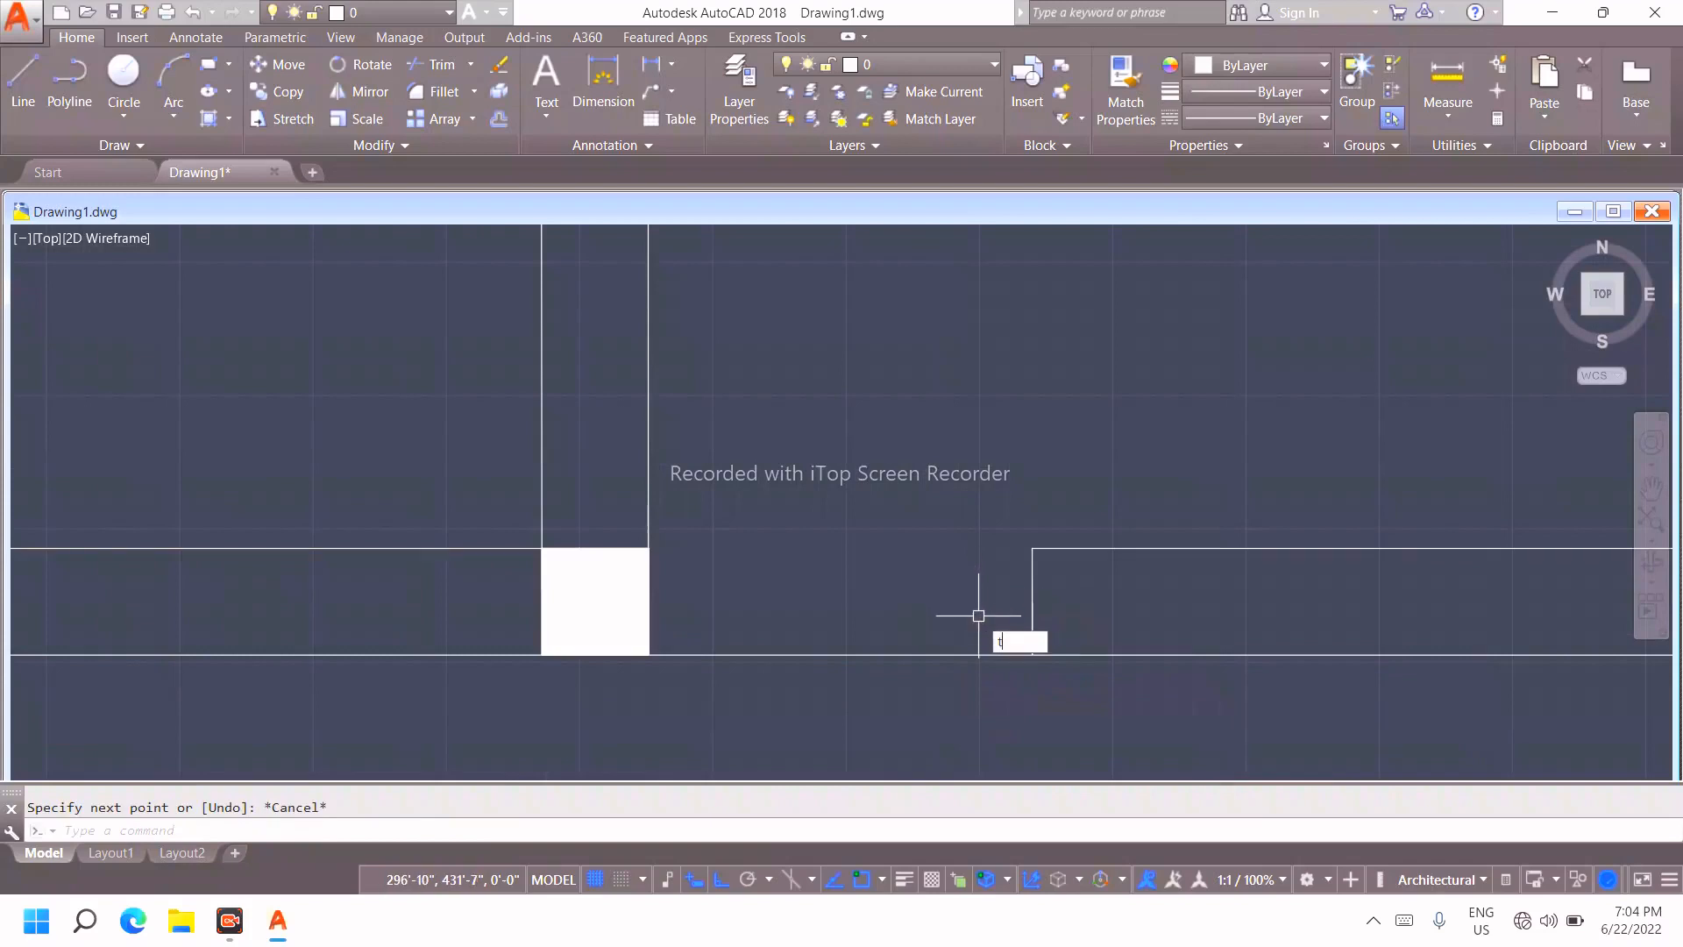
Trim the bottom wall's lower line and the middle wall's right line between the bottom-middle column and their 3' marks
type("tr")
key("Return")
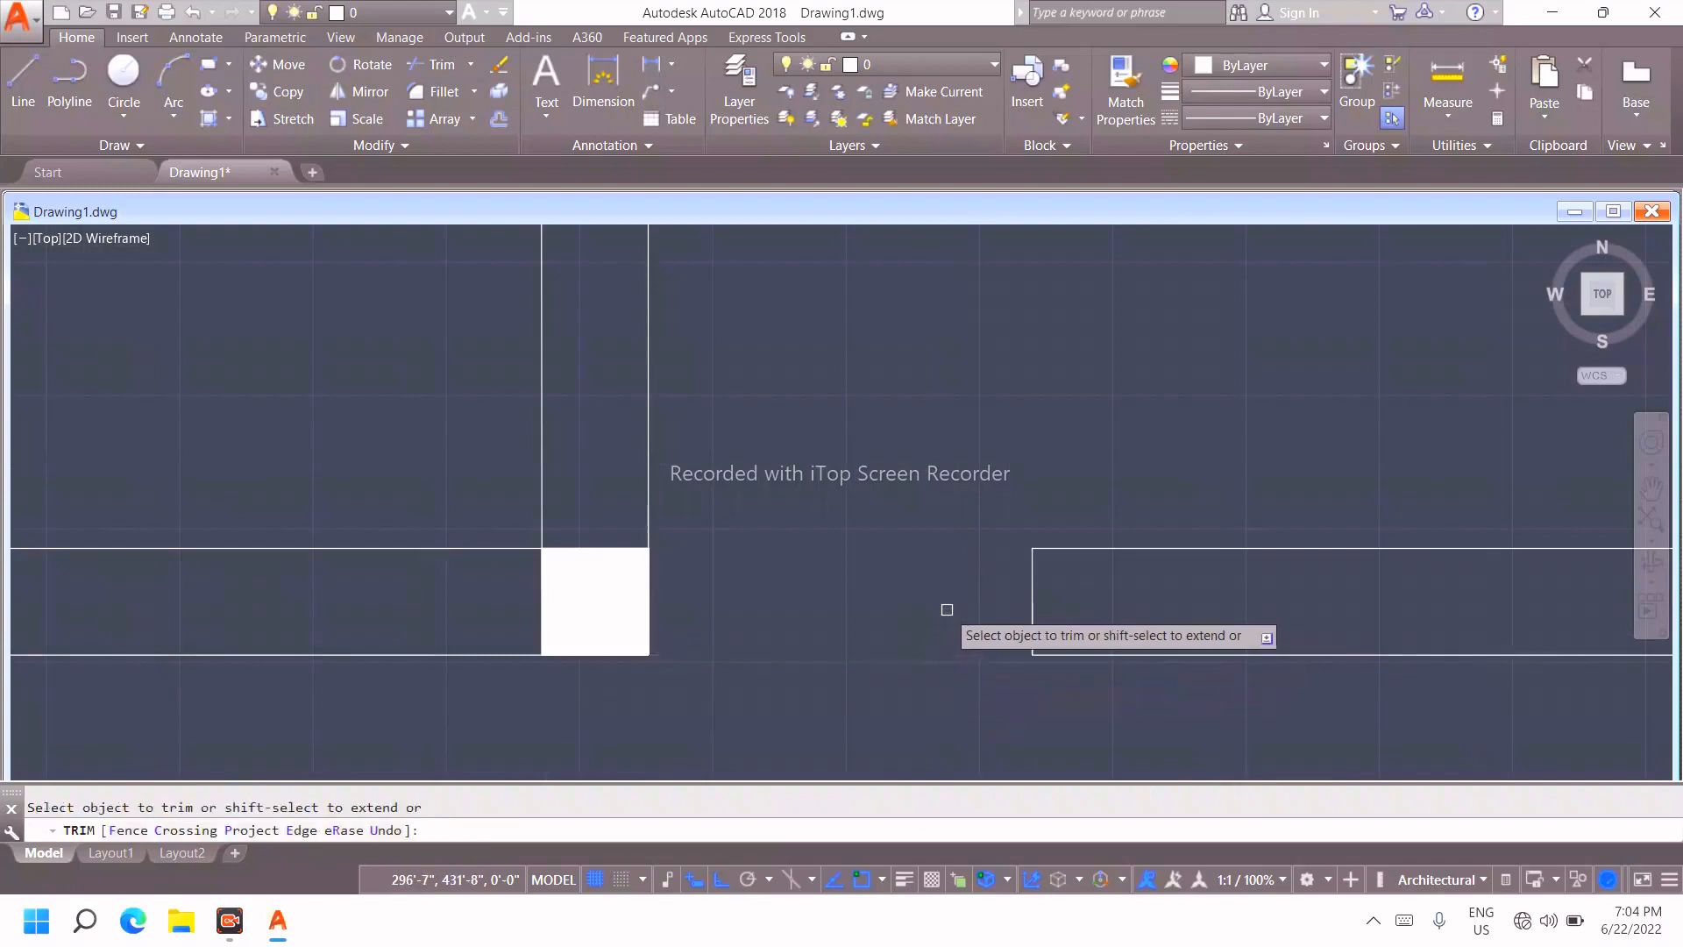
scroll(947, 609, "down", 4)
left_click(876, 538)
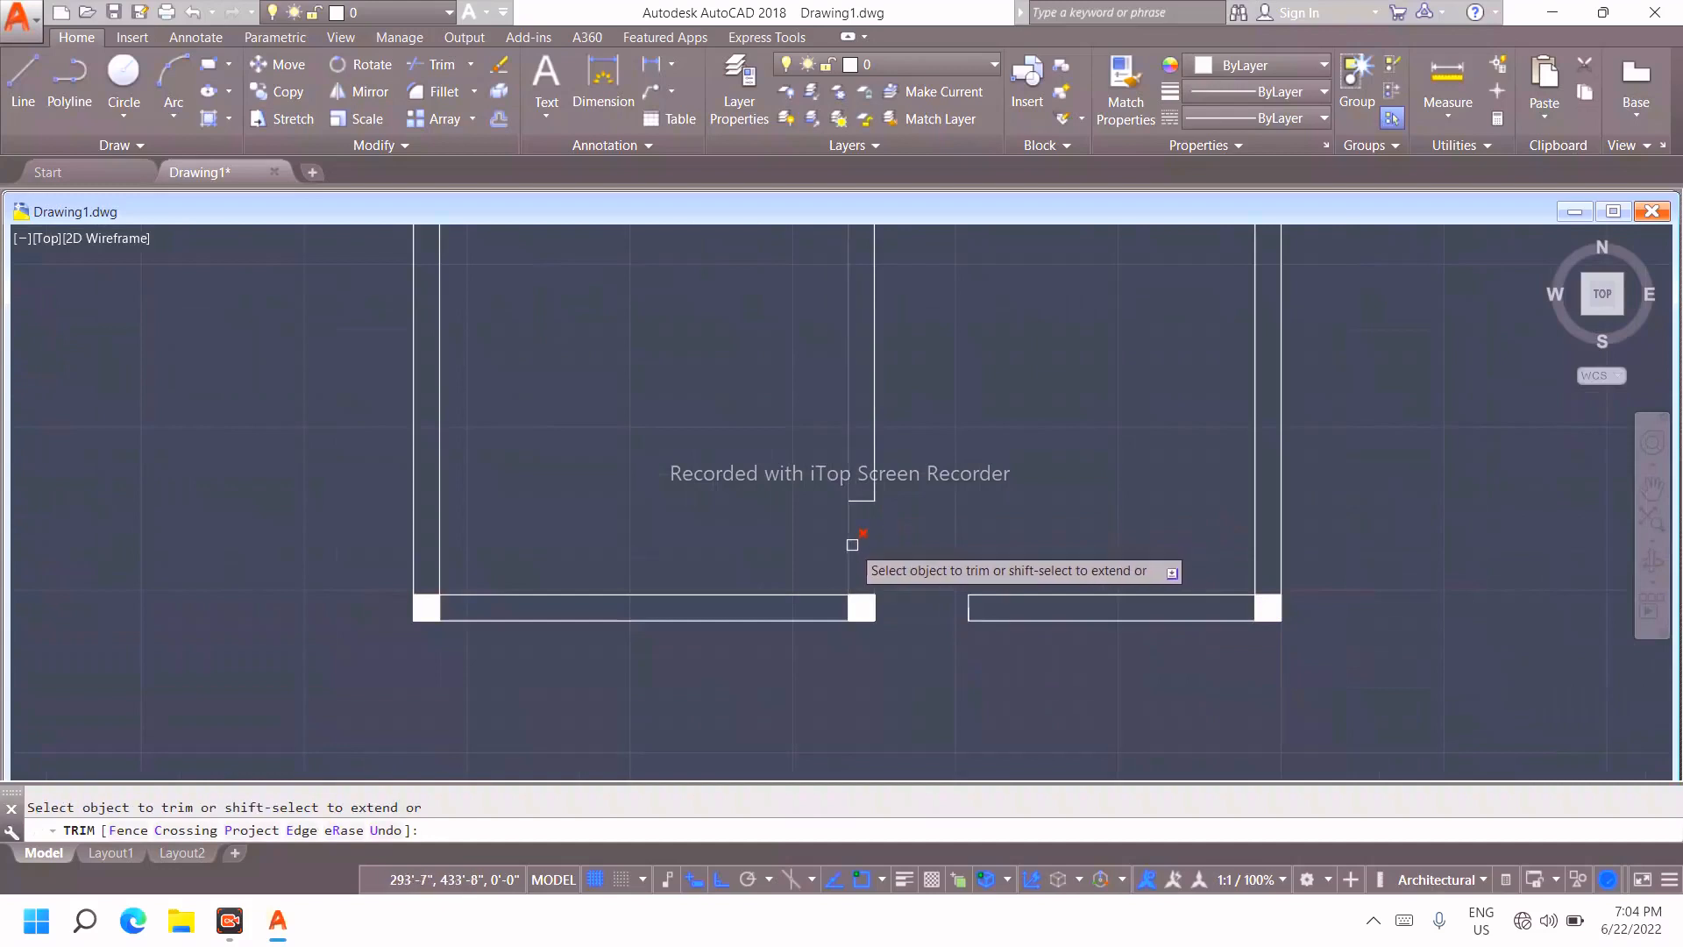
Try to trim the middle wall's left line between the bottom-middle column and the horizontal 3' mark
left_click(852, 545)
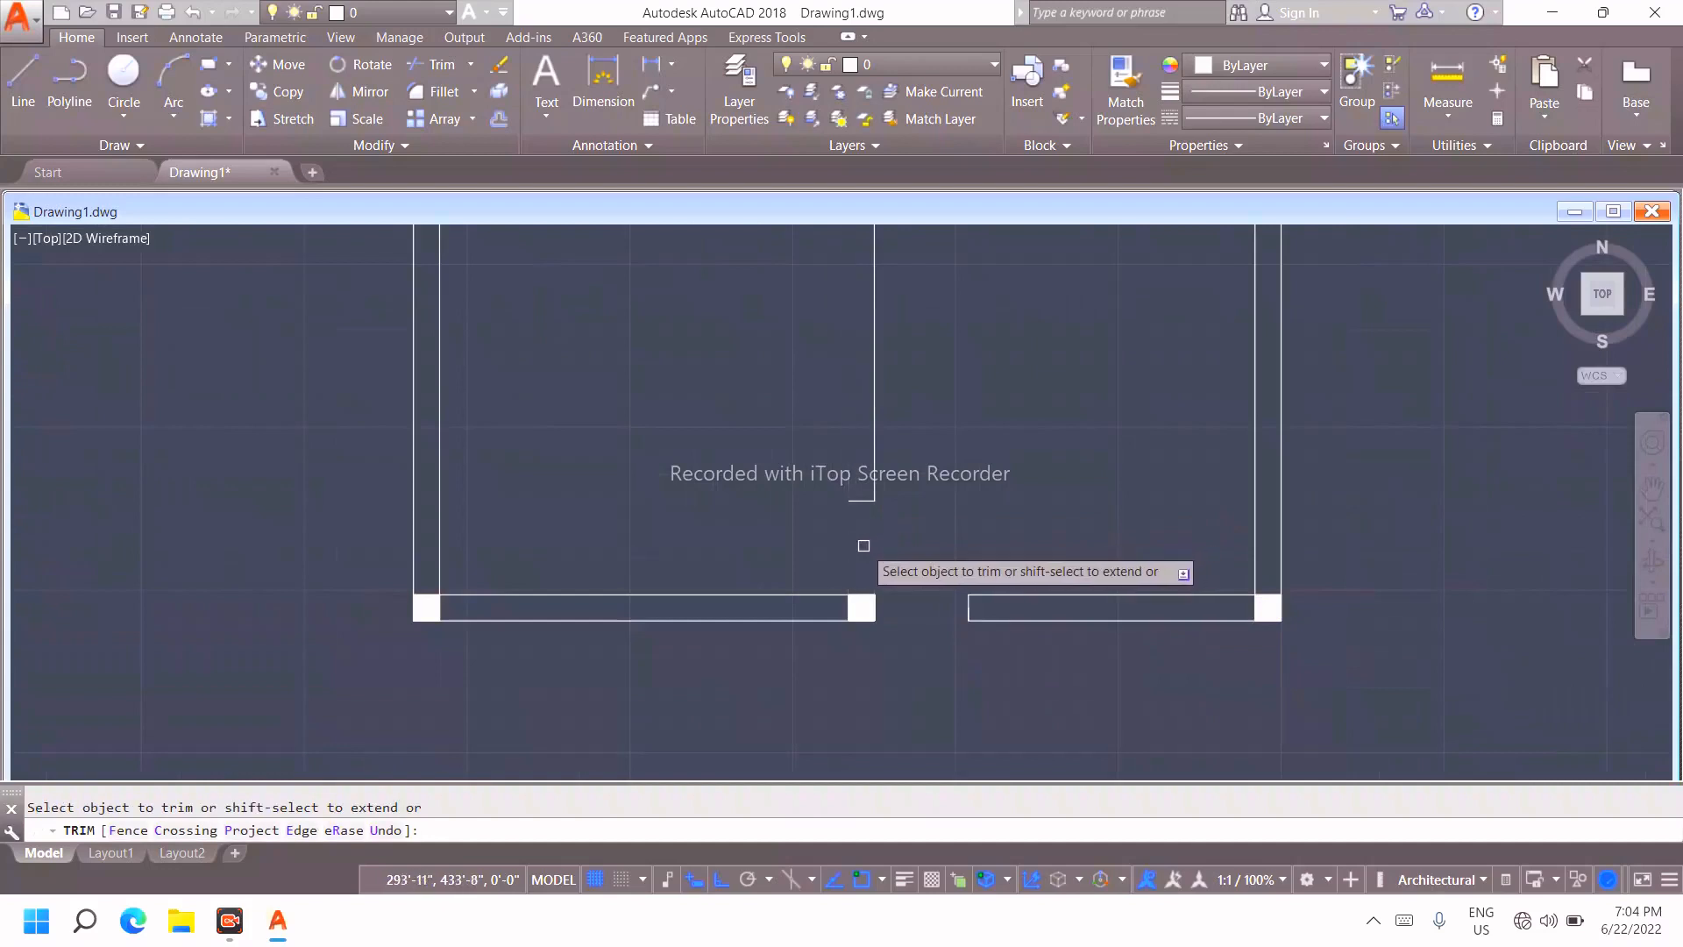
scroll(851, 473, "up", 3)
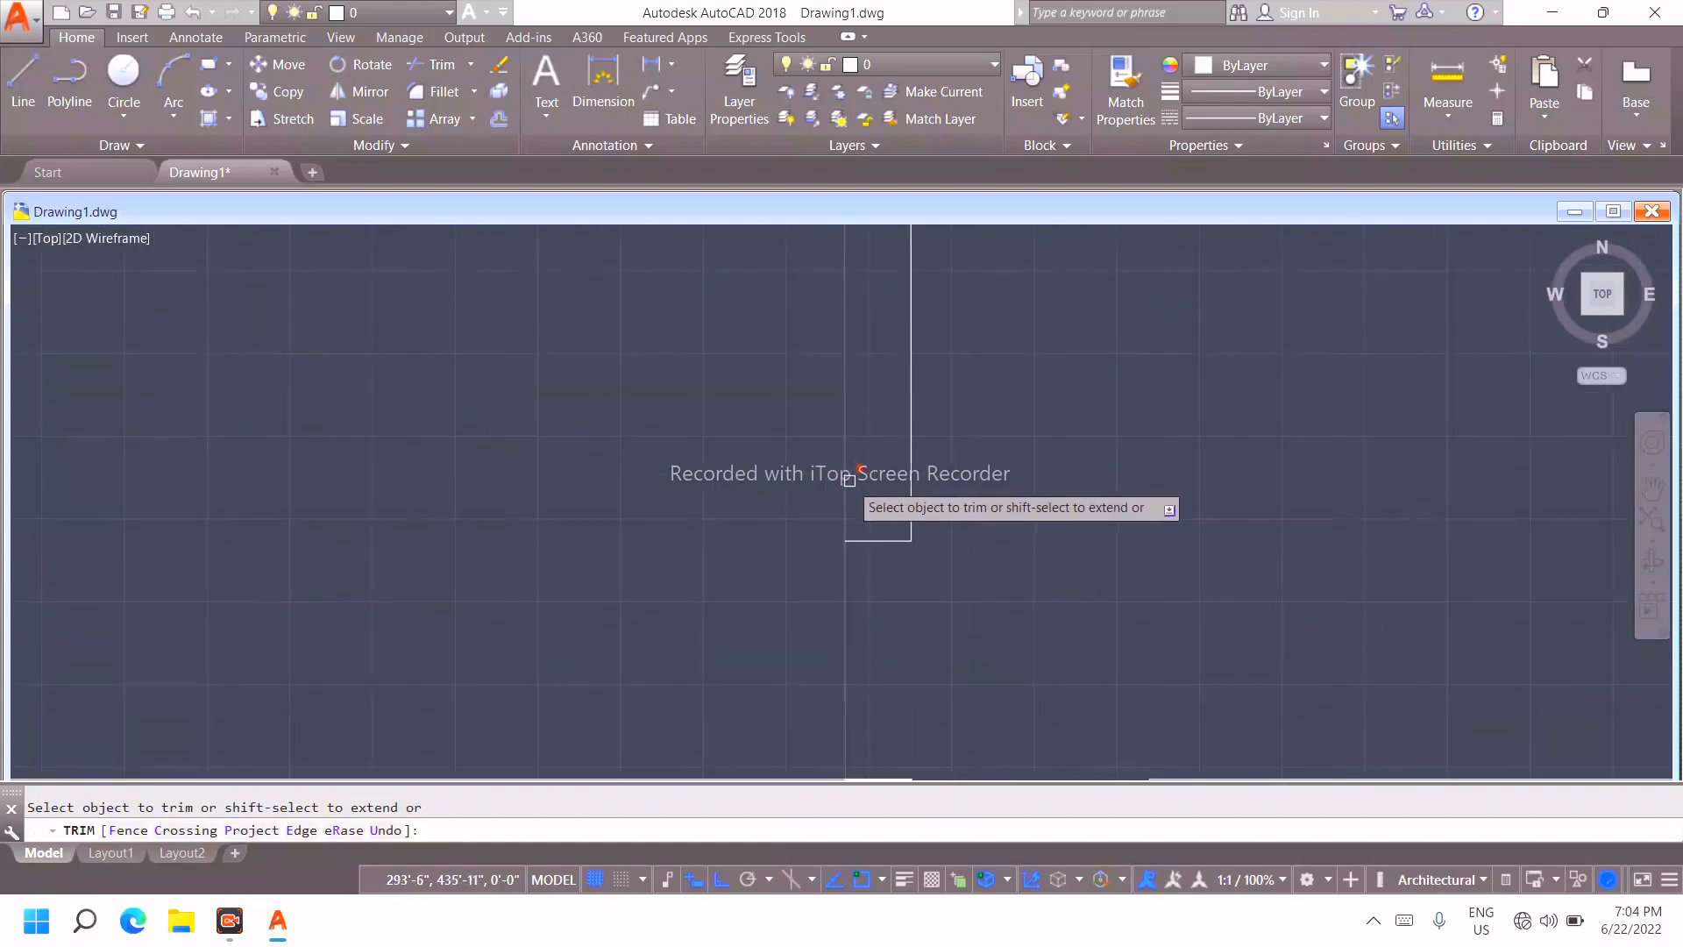
scroll(928, 557, "down", 5)
key("Escape")
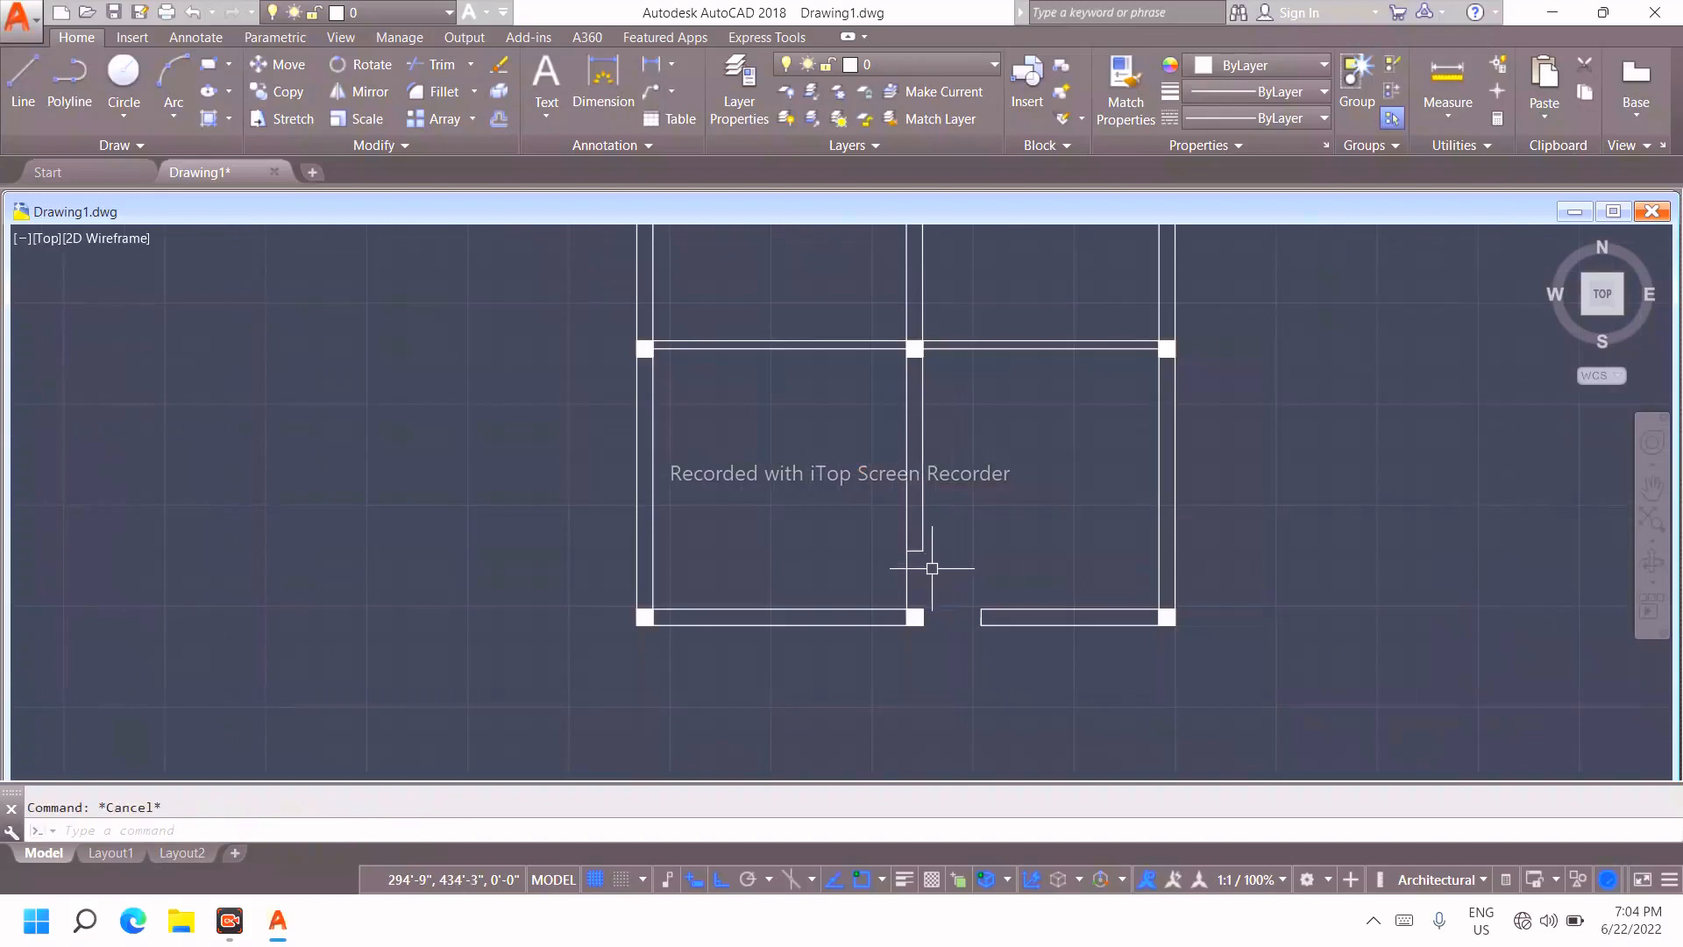
Draw a short horizontal line over the middle wall's 3' mark, starting at the wall's left line
type("l")
key("Return")
scroll(921, 565, "up", 6)
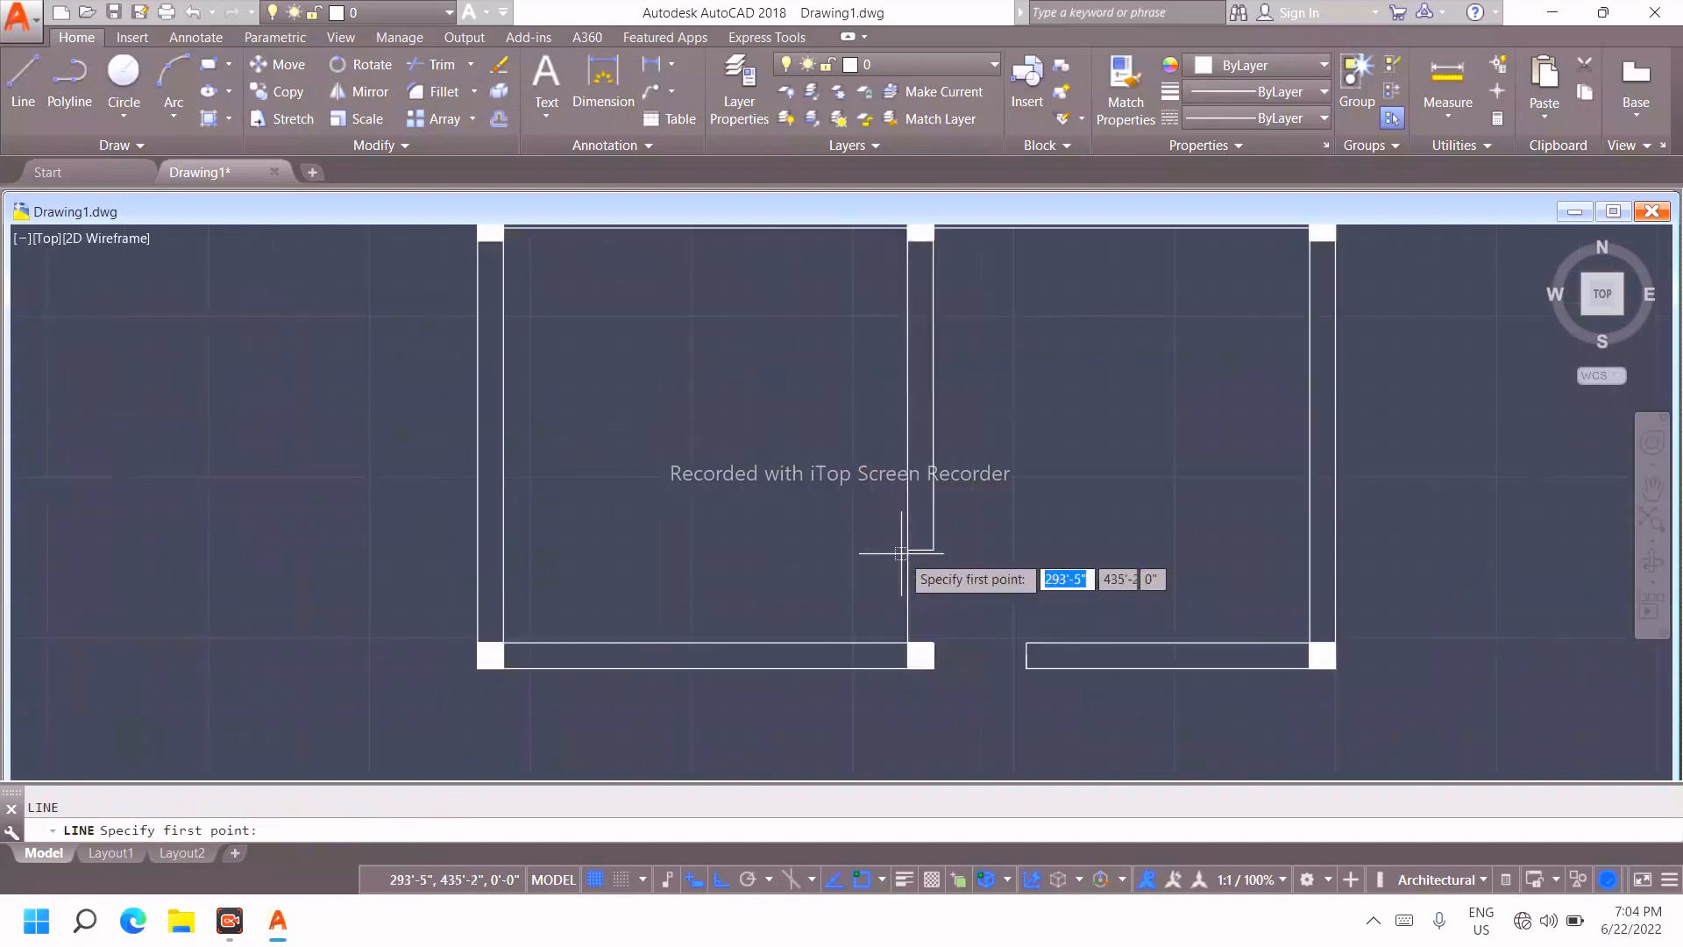
left_click(917, 541)
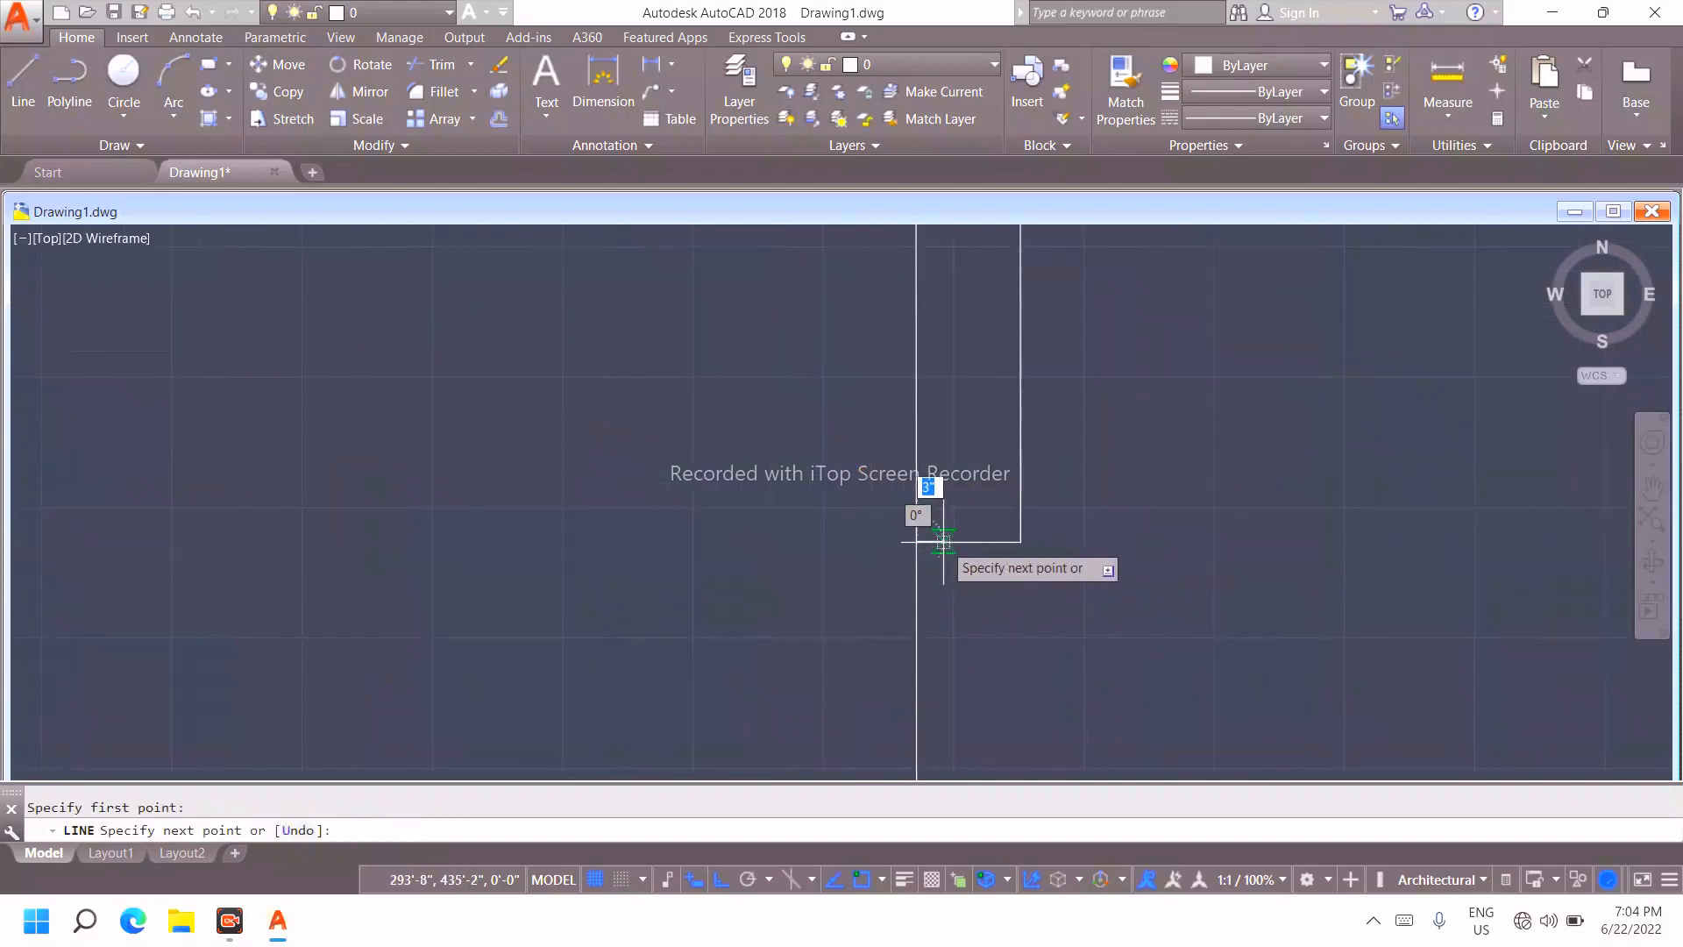
left_click(944, 541)
key("Escape")
key("Escape")
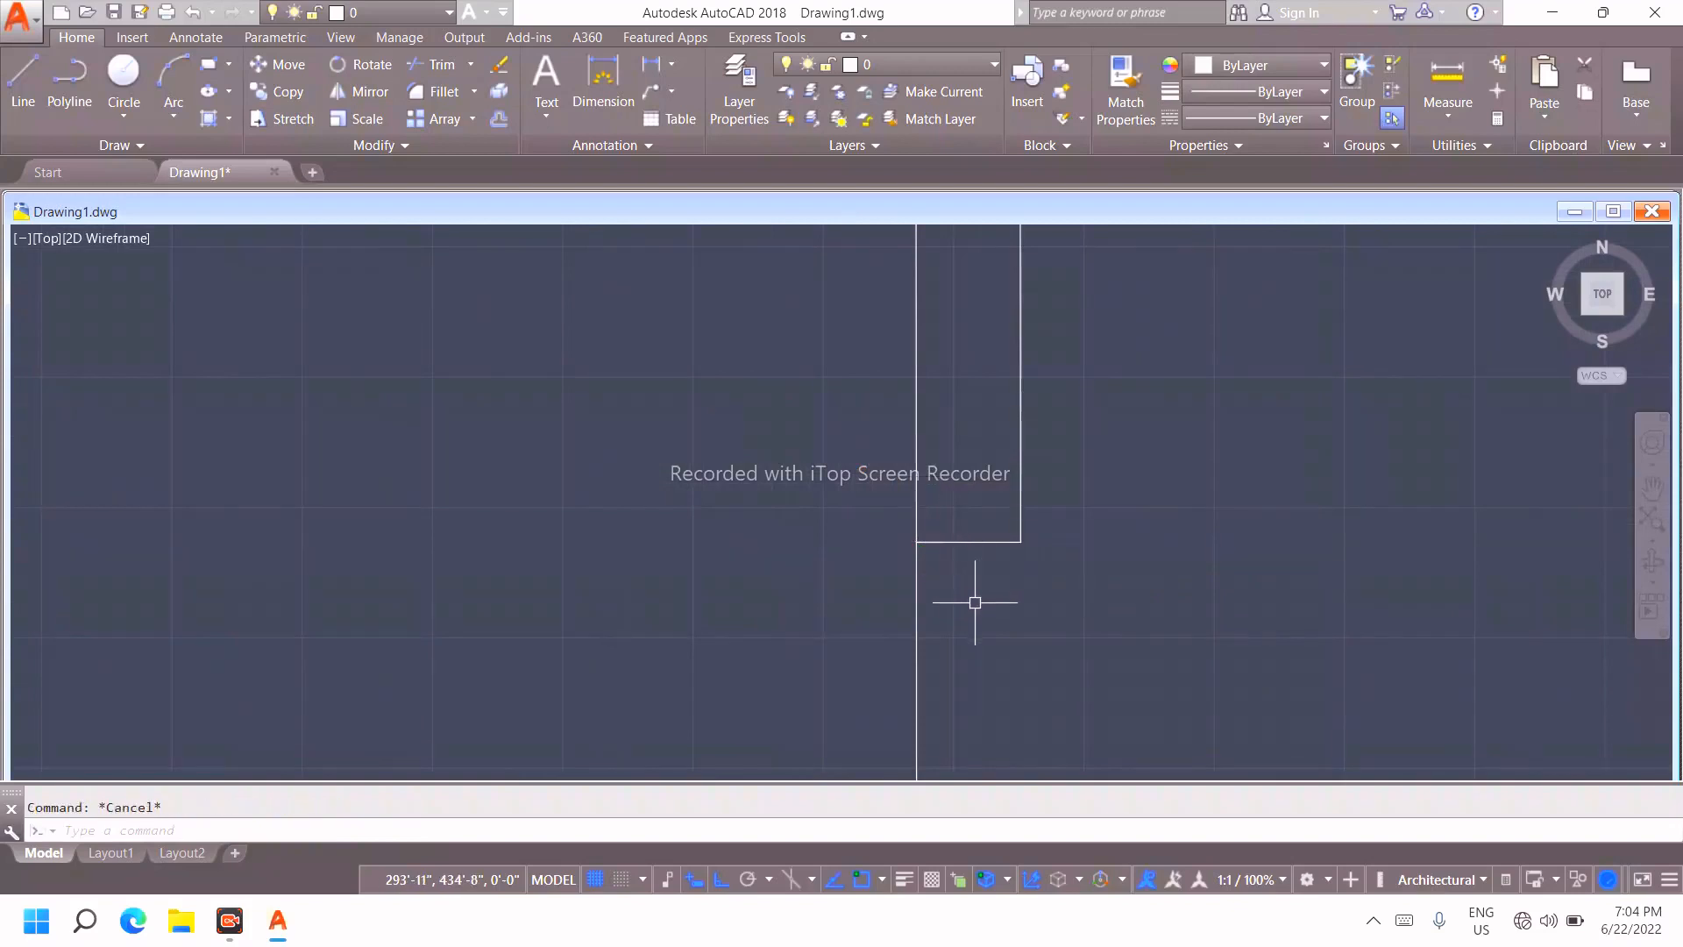
Try to trim the middle wall's left line just below the 3' mark with a crossing selection
type("tr")
key("Return")
key("Return")
left_click(973, 604)
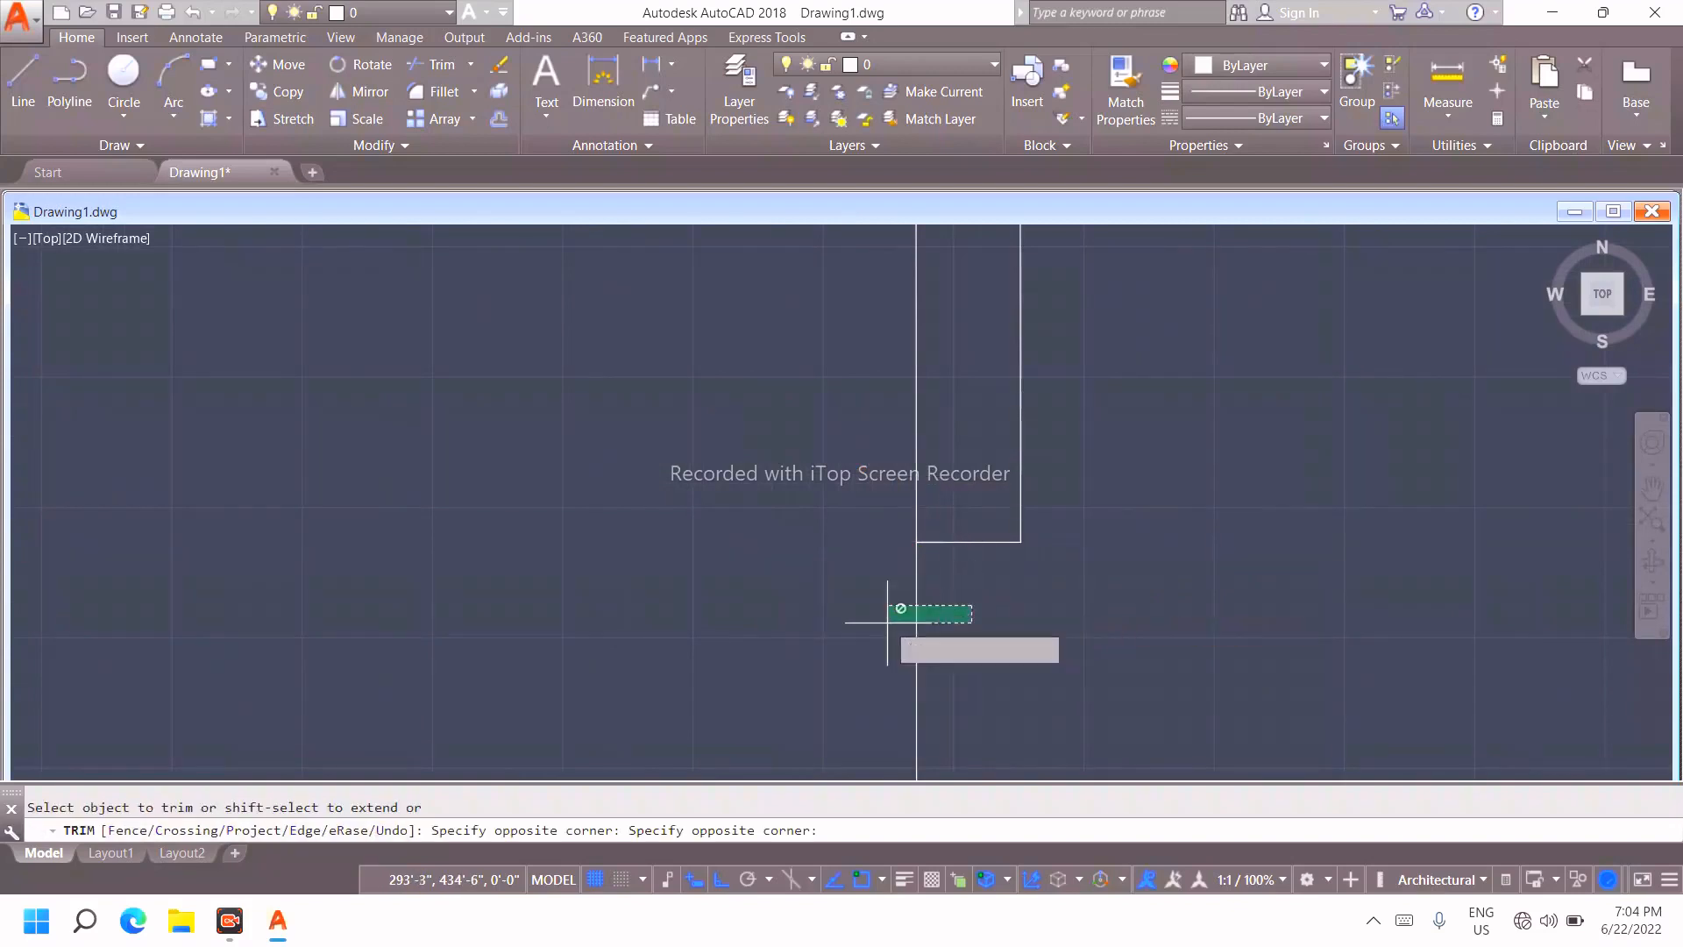
left_click(887, 622)
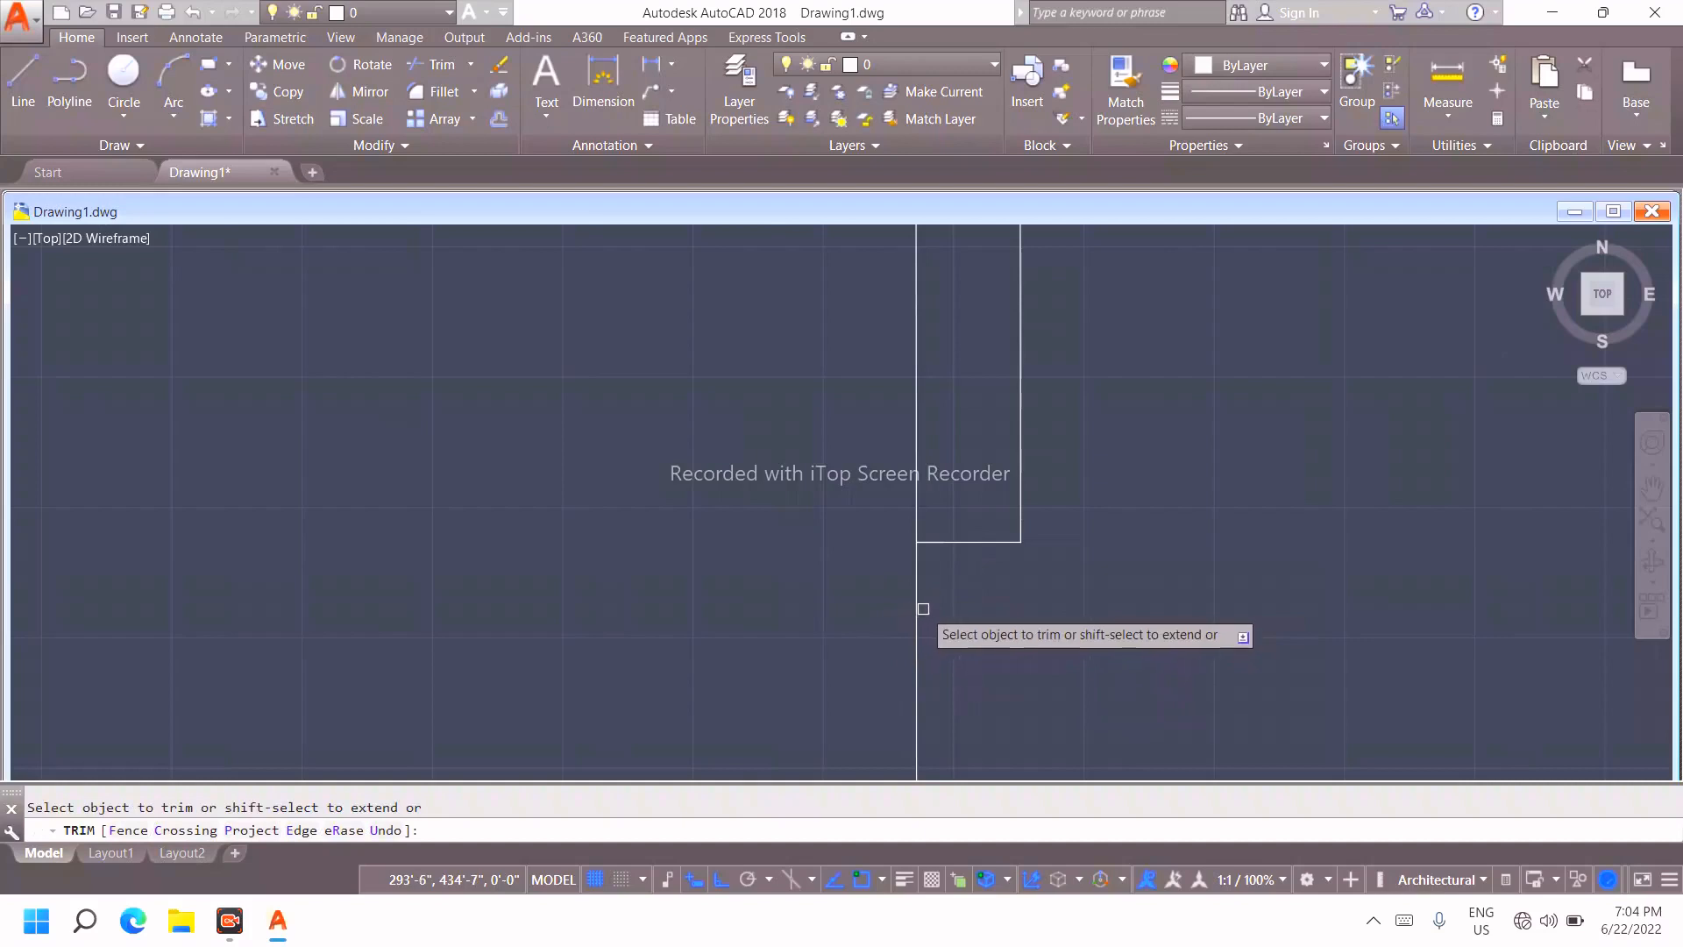
key("Escape")
scroll(1044, 643, "down", 3)
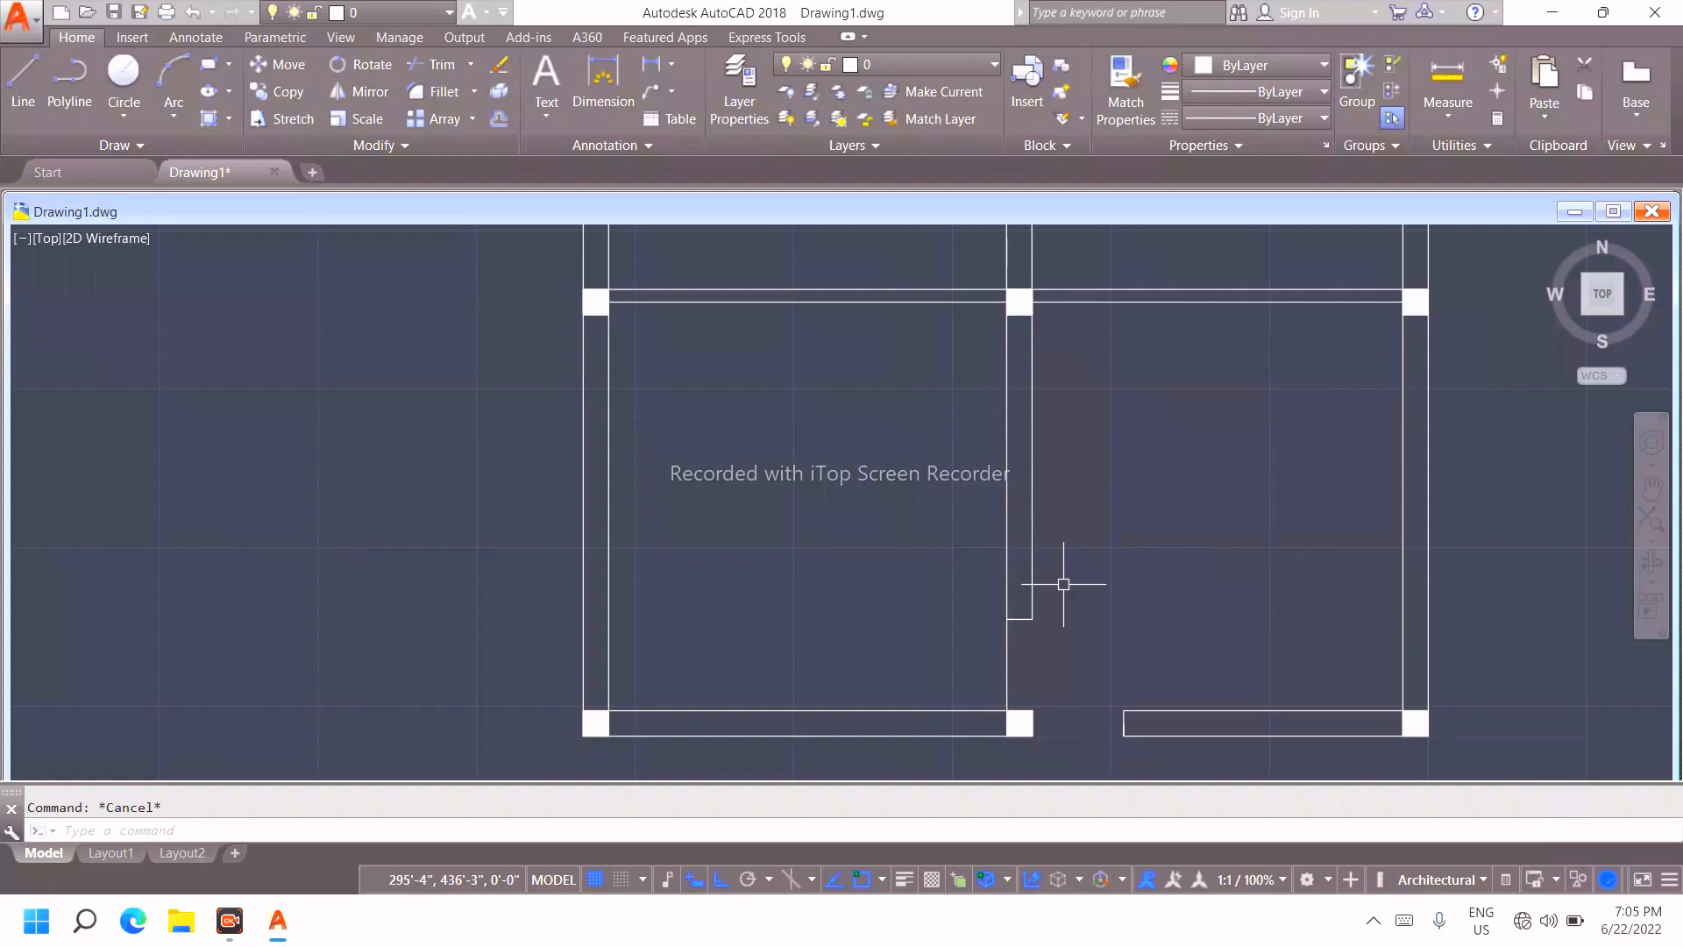
scroll(1089, 639, "up", 3)
scroll(1075, 649, "down", 2)
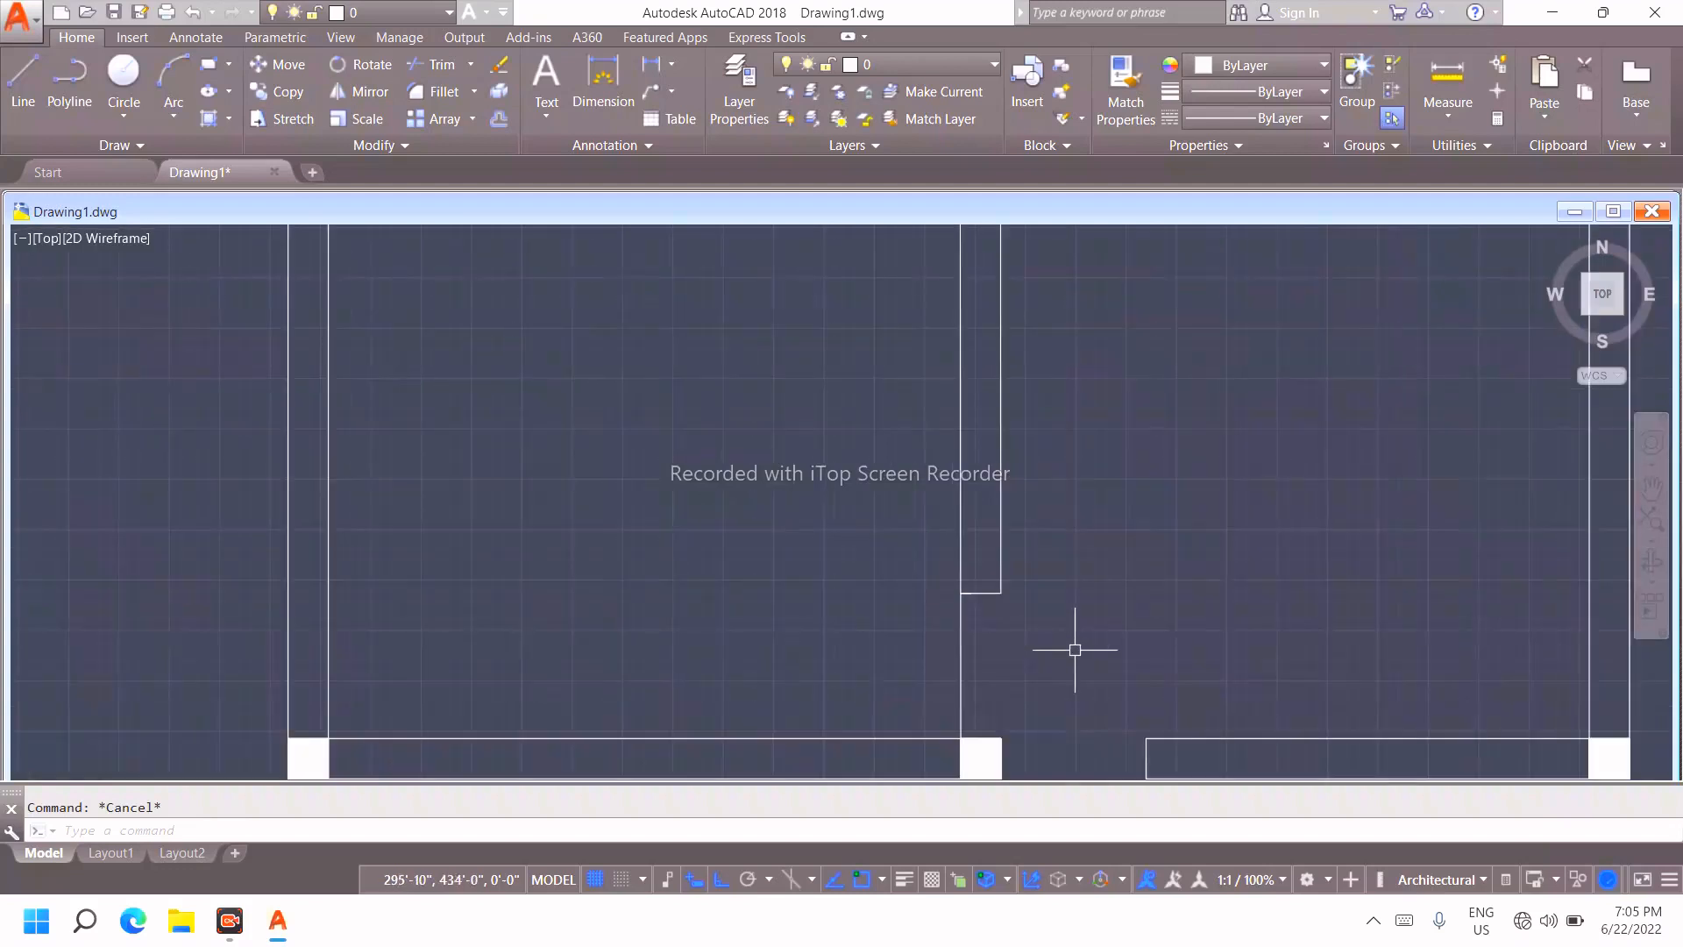
type("l")
key("Return")
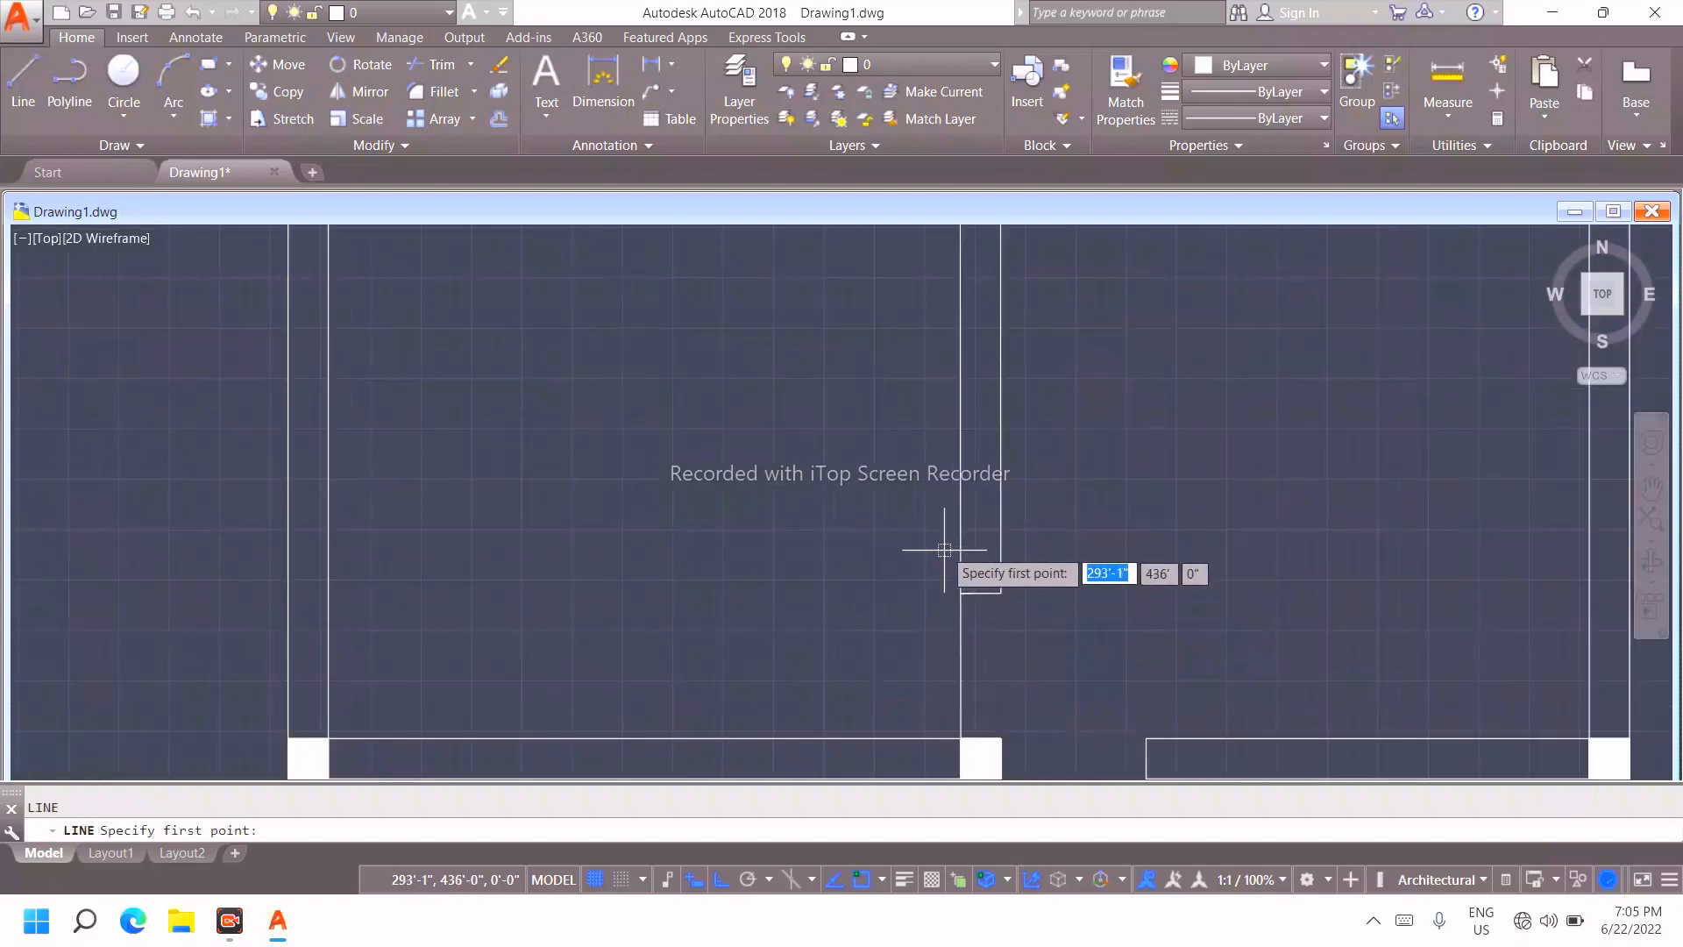
left_click(961, 592)
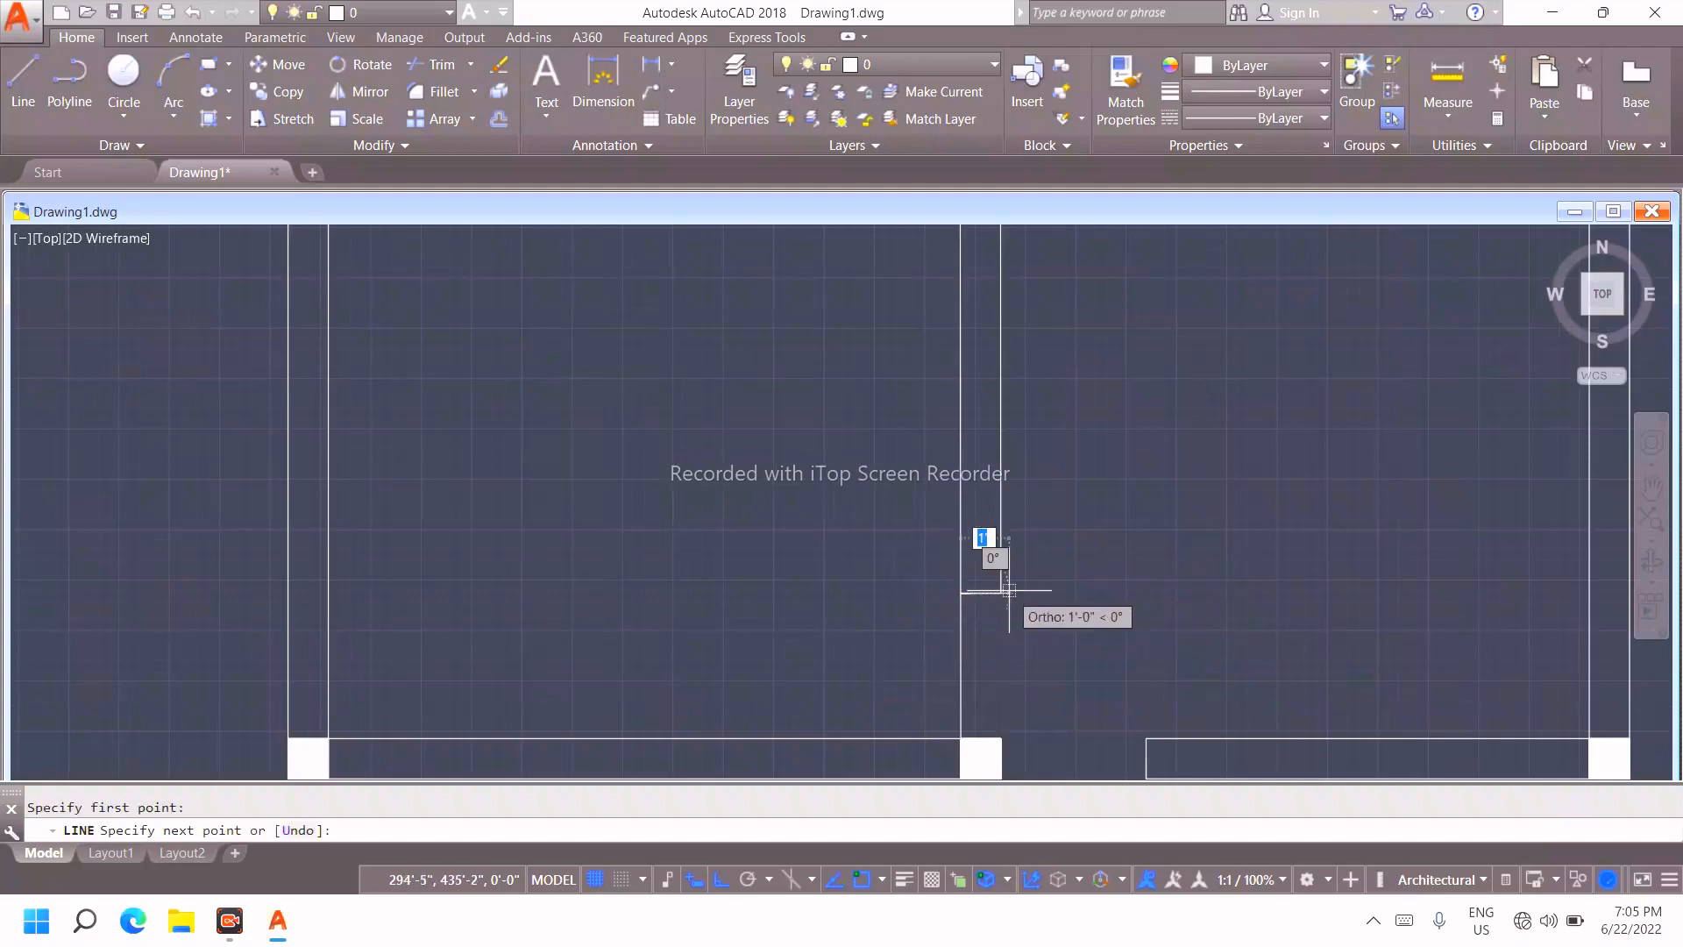
key("Escape")
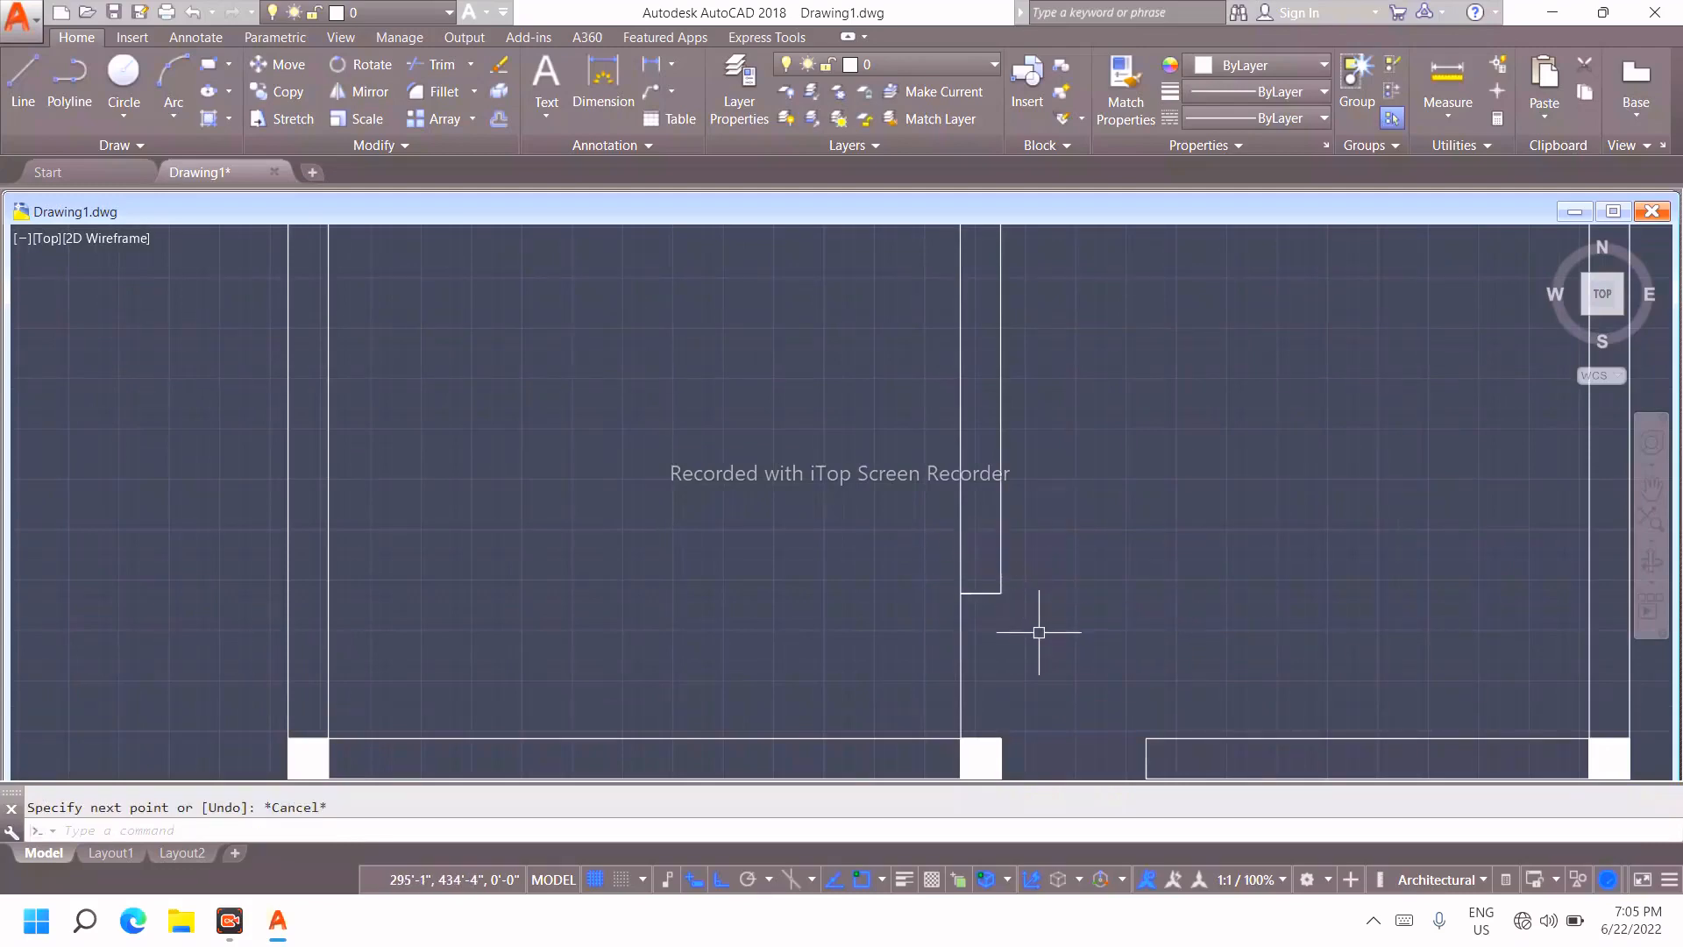
left_click(1009, 656)
left_click(943, 647)
key("Escape")
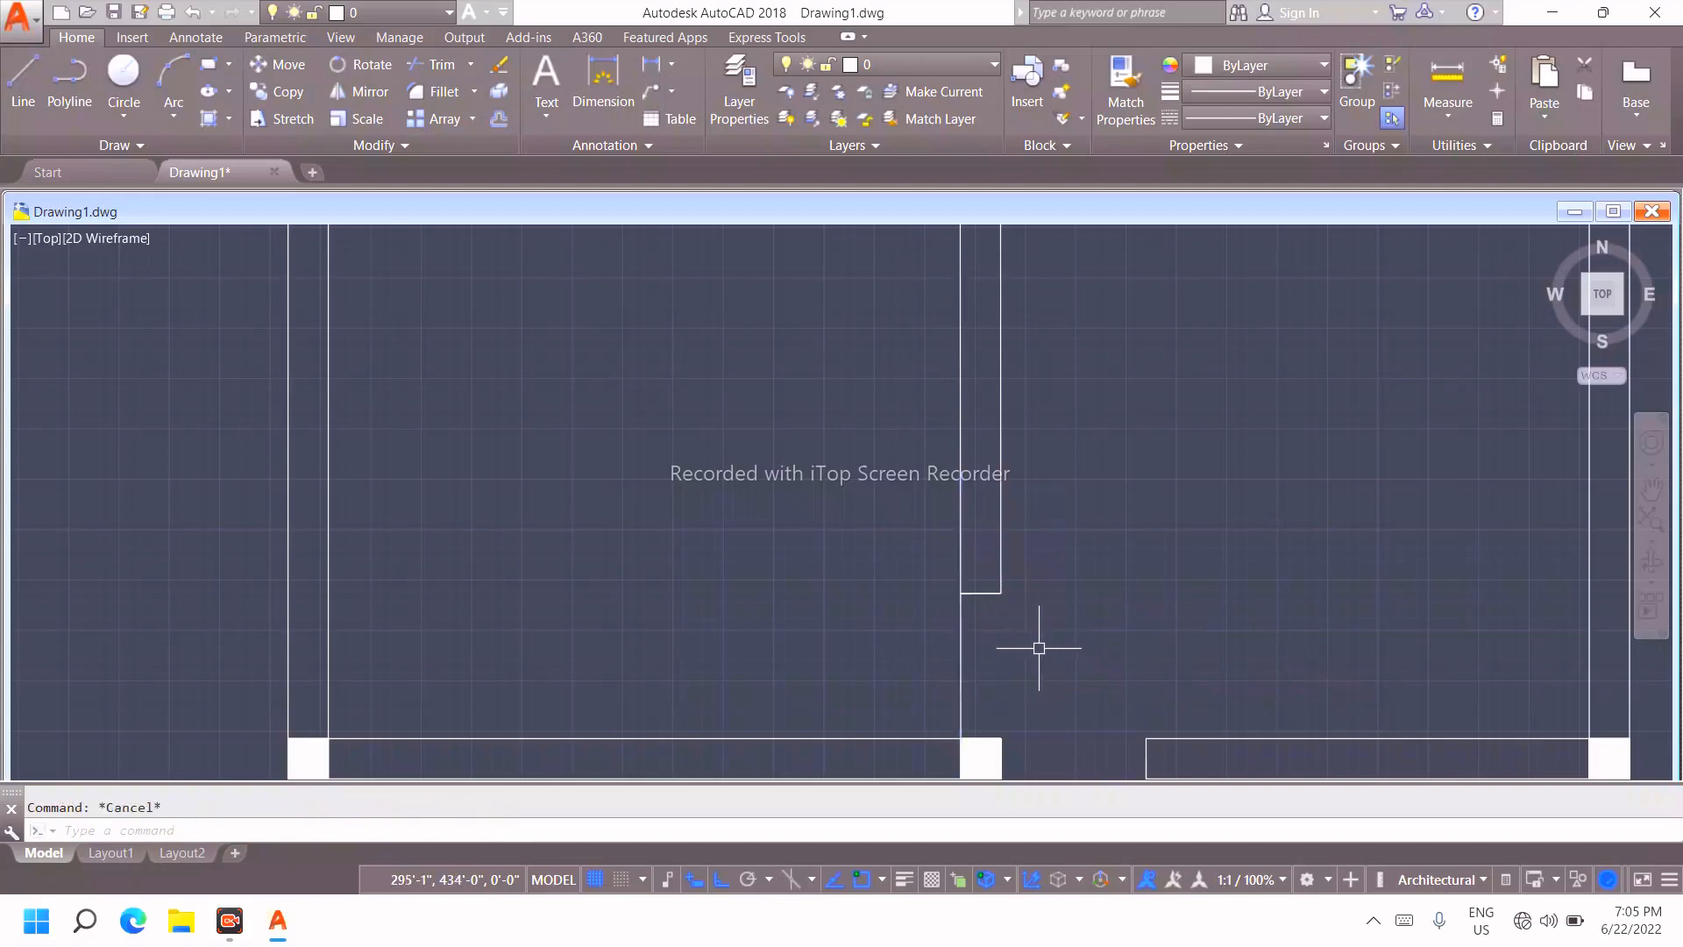
Trim away the middle wall's left line at the 3' opening above the bottom-middle column, using a crossing selection
type("tr")
key("Return")
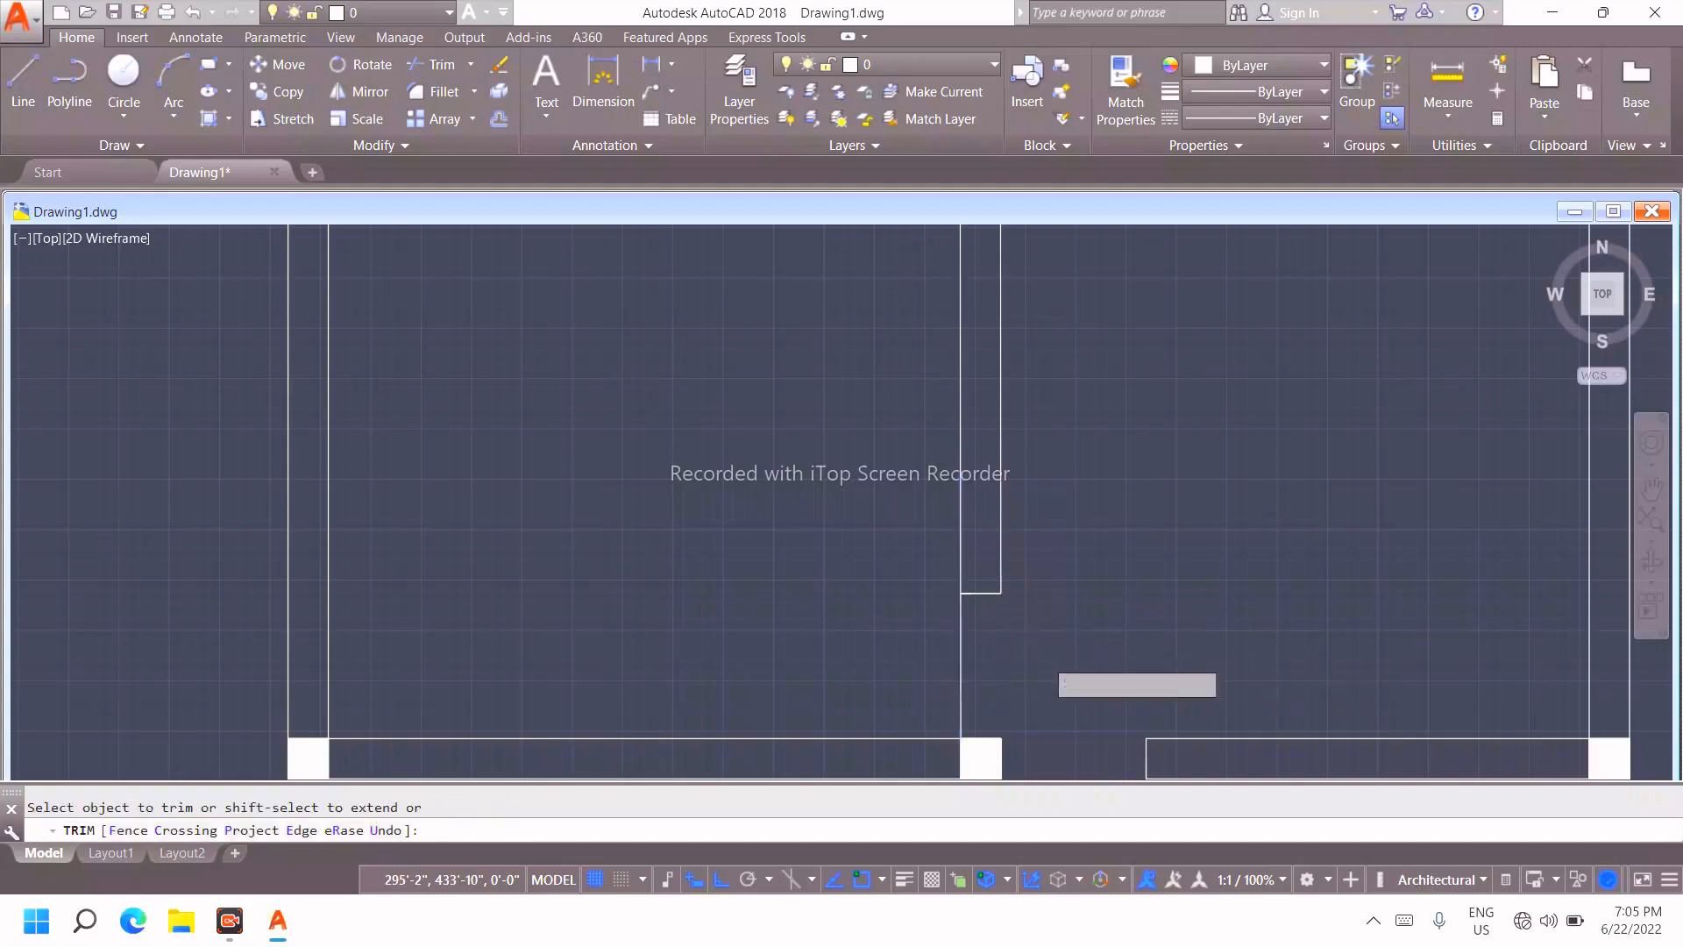
left_click(1043, 659)
left_click(945, 658)
scroll(993, 644, "down", 3)
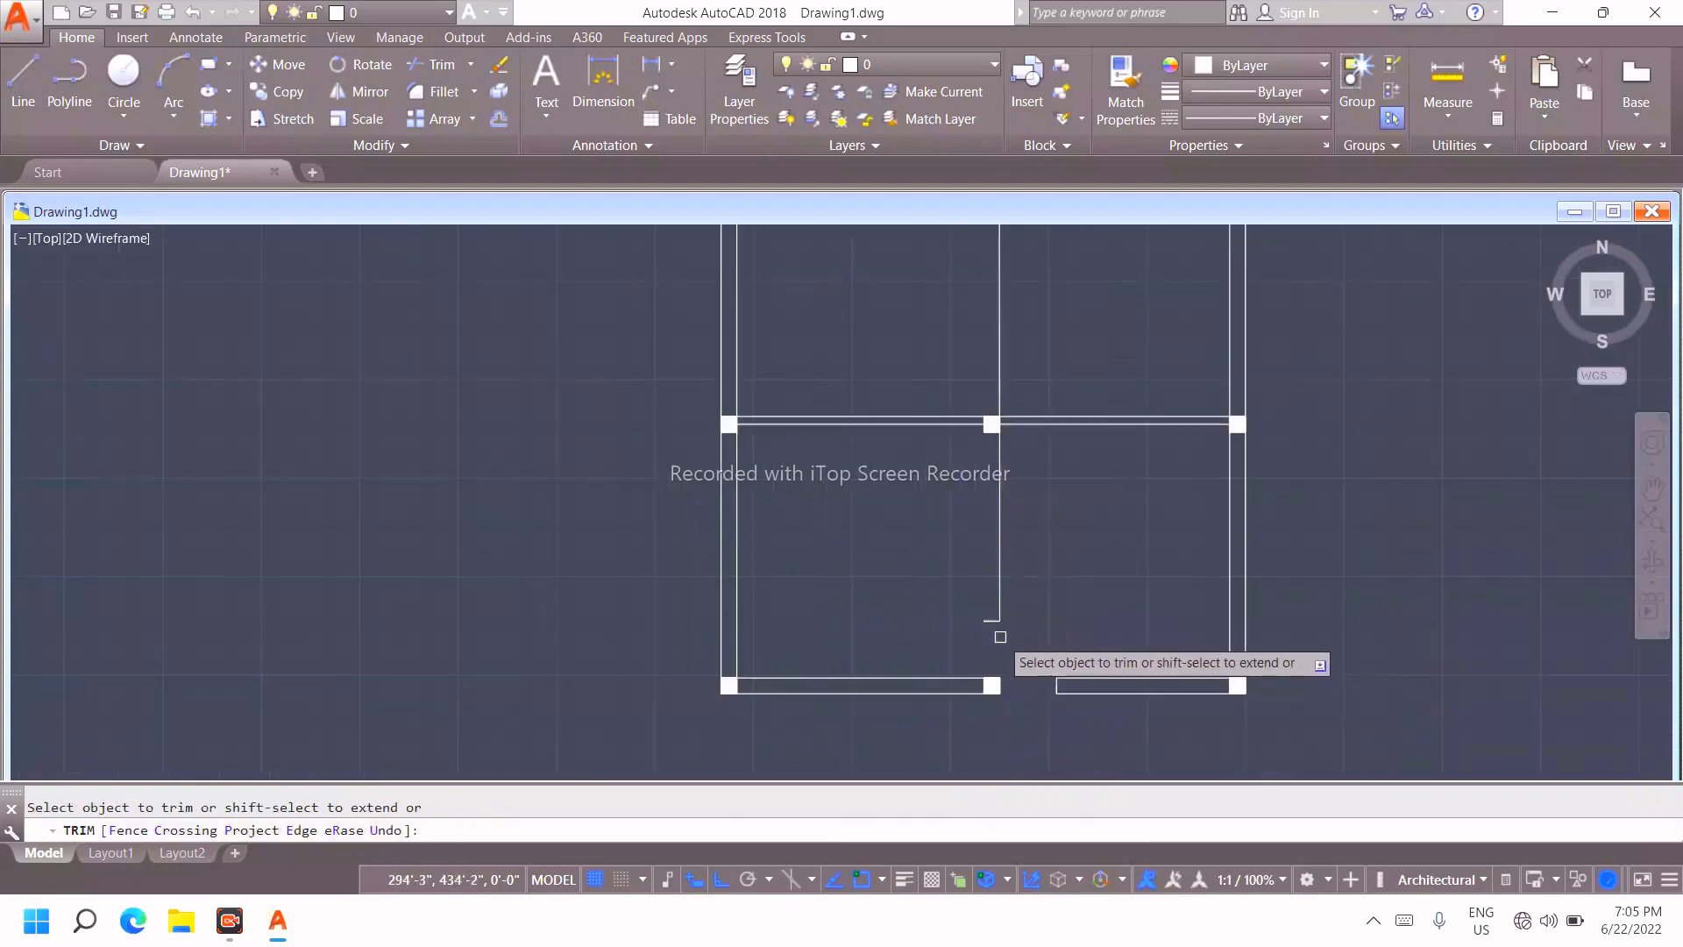
scroll(1034, 535, "up", 3)
scroll(1028, 531, "down", 3)
key("Escape")
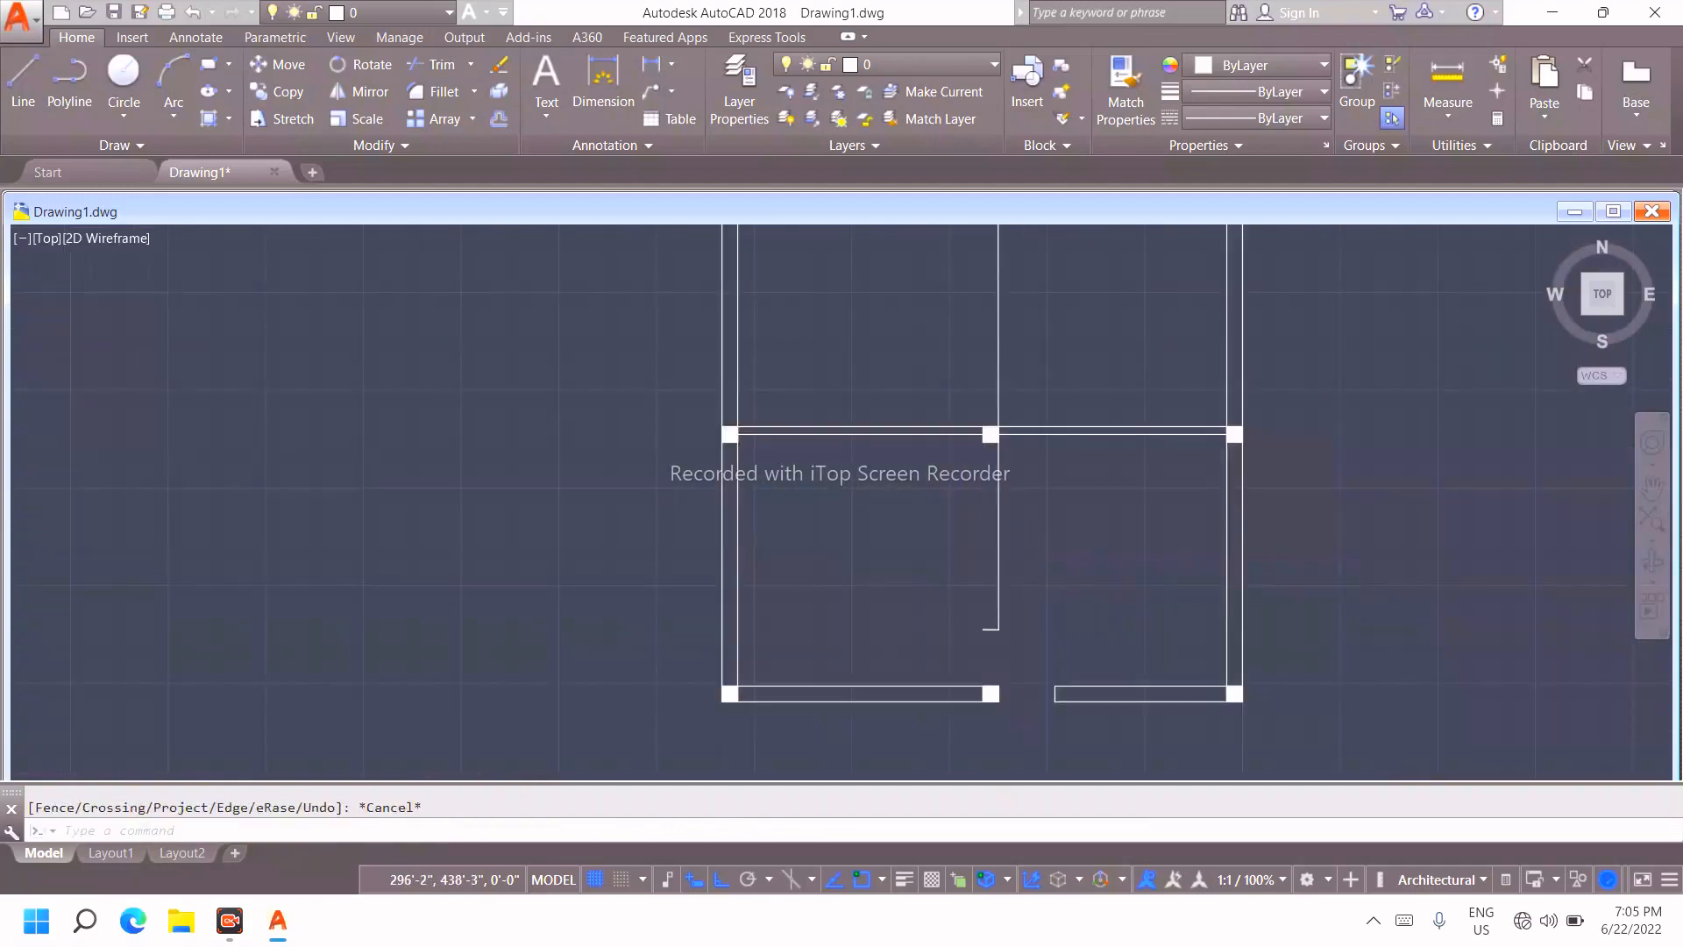
Redraw the middle wall's left line from the 3' mark's left end up to the lower-left corner of the column above
type("l")
key("Return")
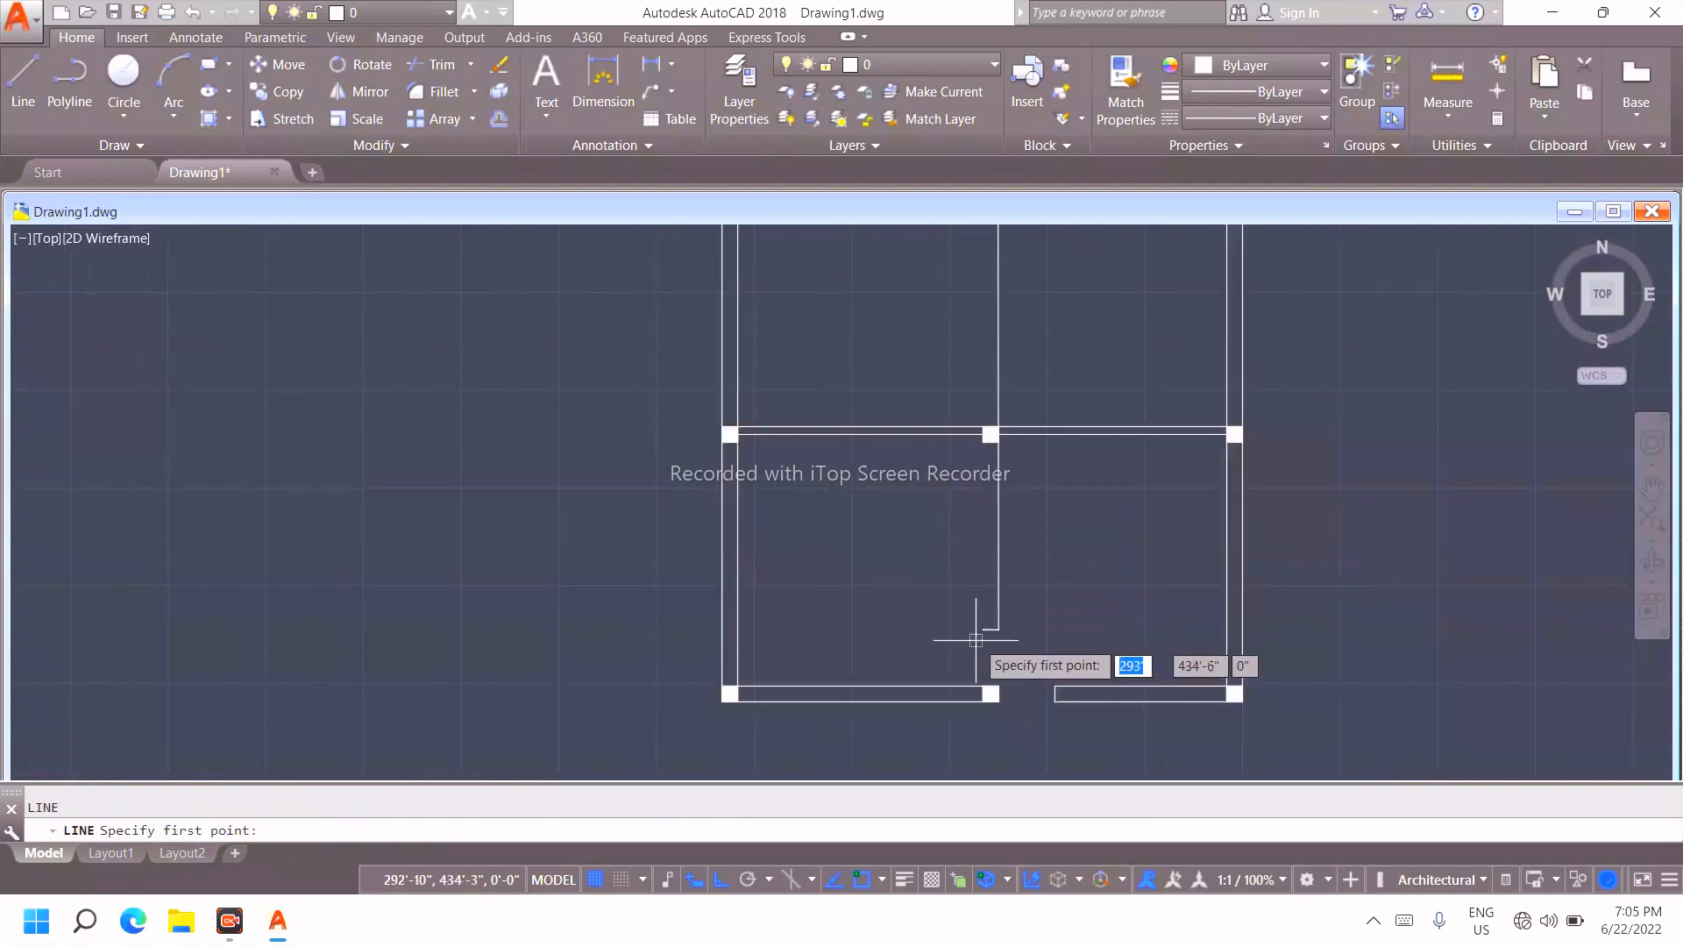
scroll(985, 633, "up", 8)
scroll(982, 636, "up", 2)
left_click(965, 580)
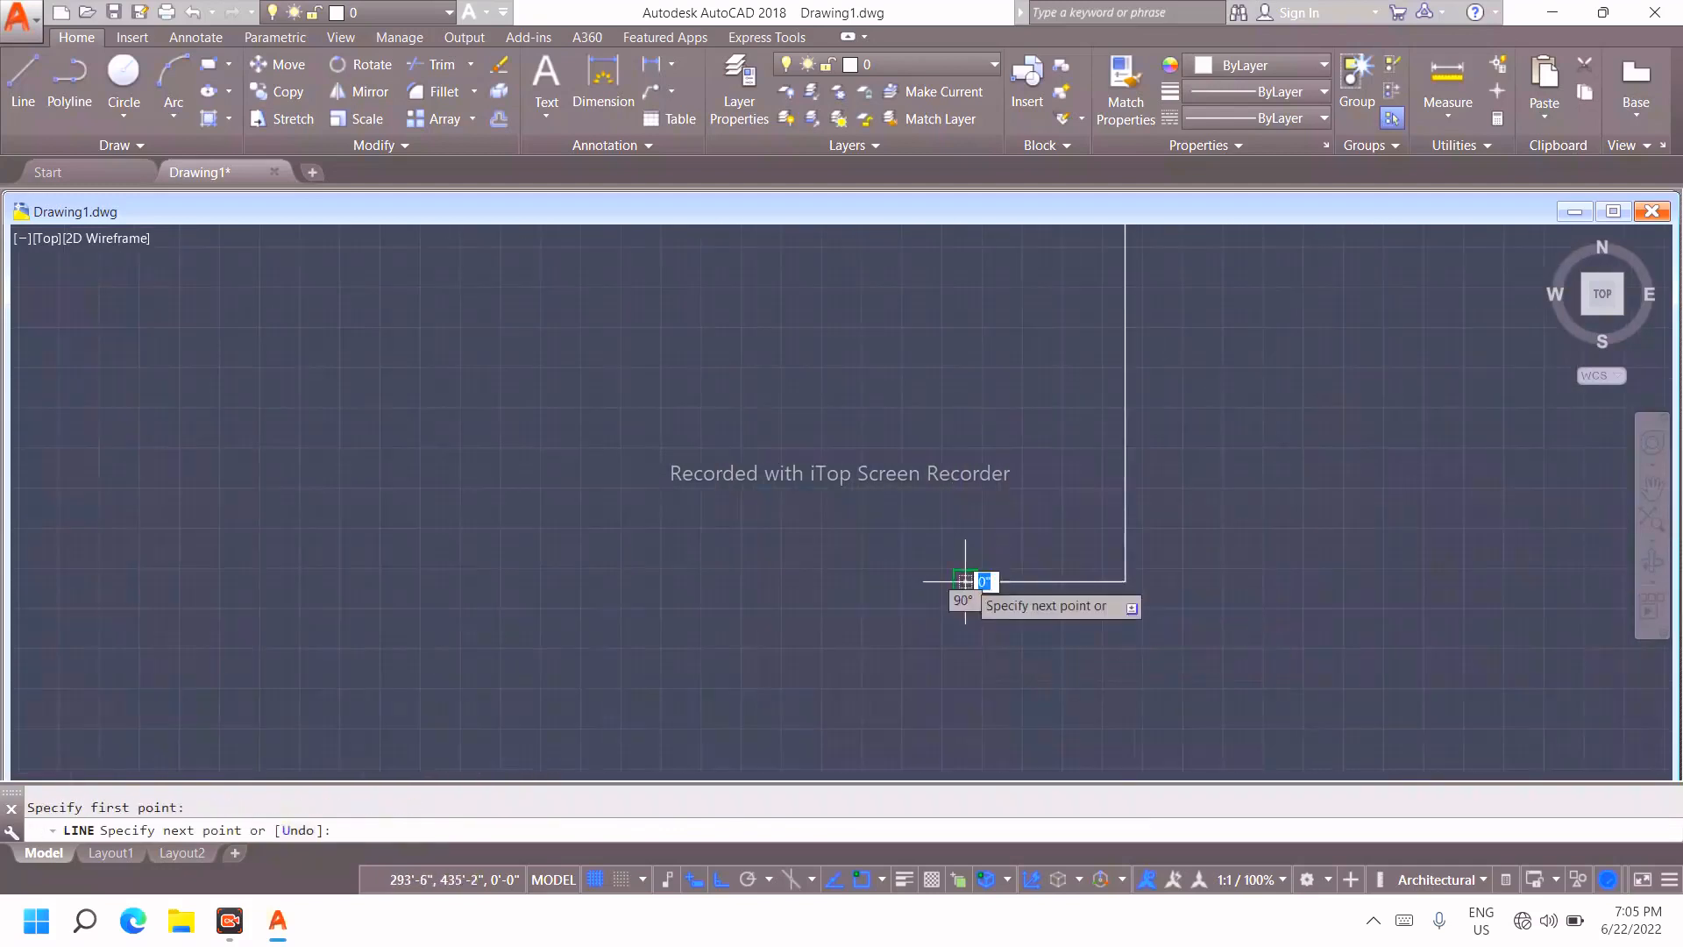
scroll(973, 372, "down", 7)
middle_click_drag(977, 369, 1037, 631)
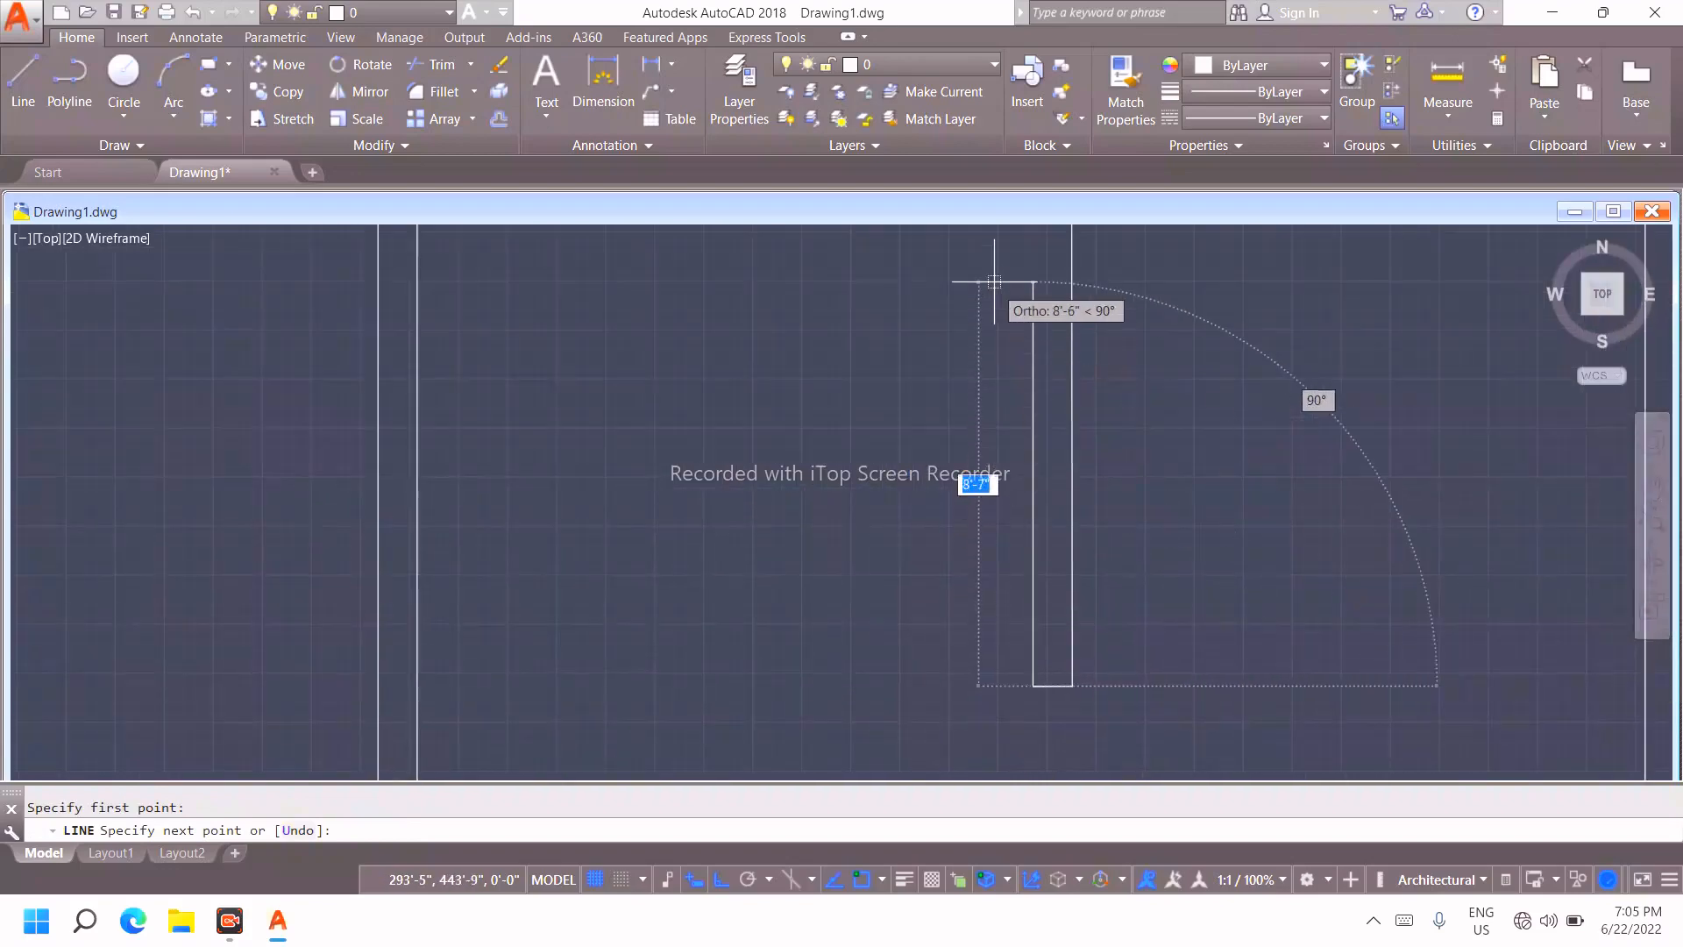
scroll(994, 289, "down", 6)
scroll(1008, 264, "up", 6)
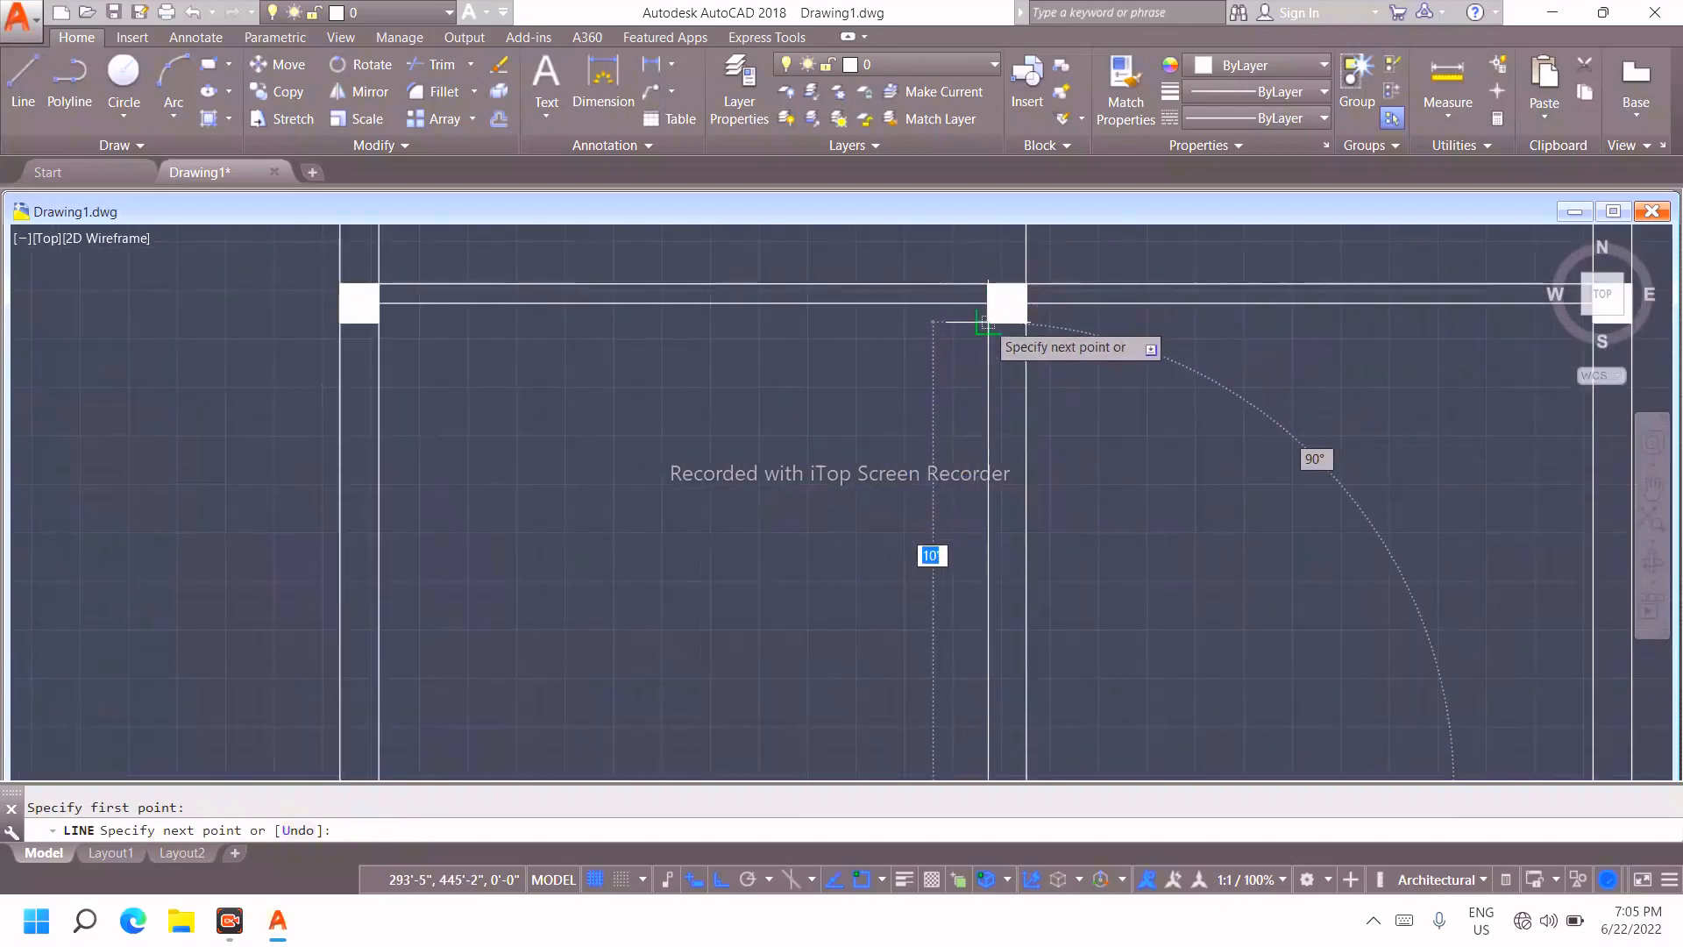
key("Escape")
scroll(1061, 395, "down", 4)
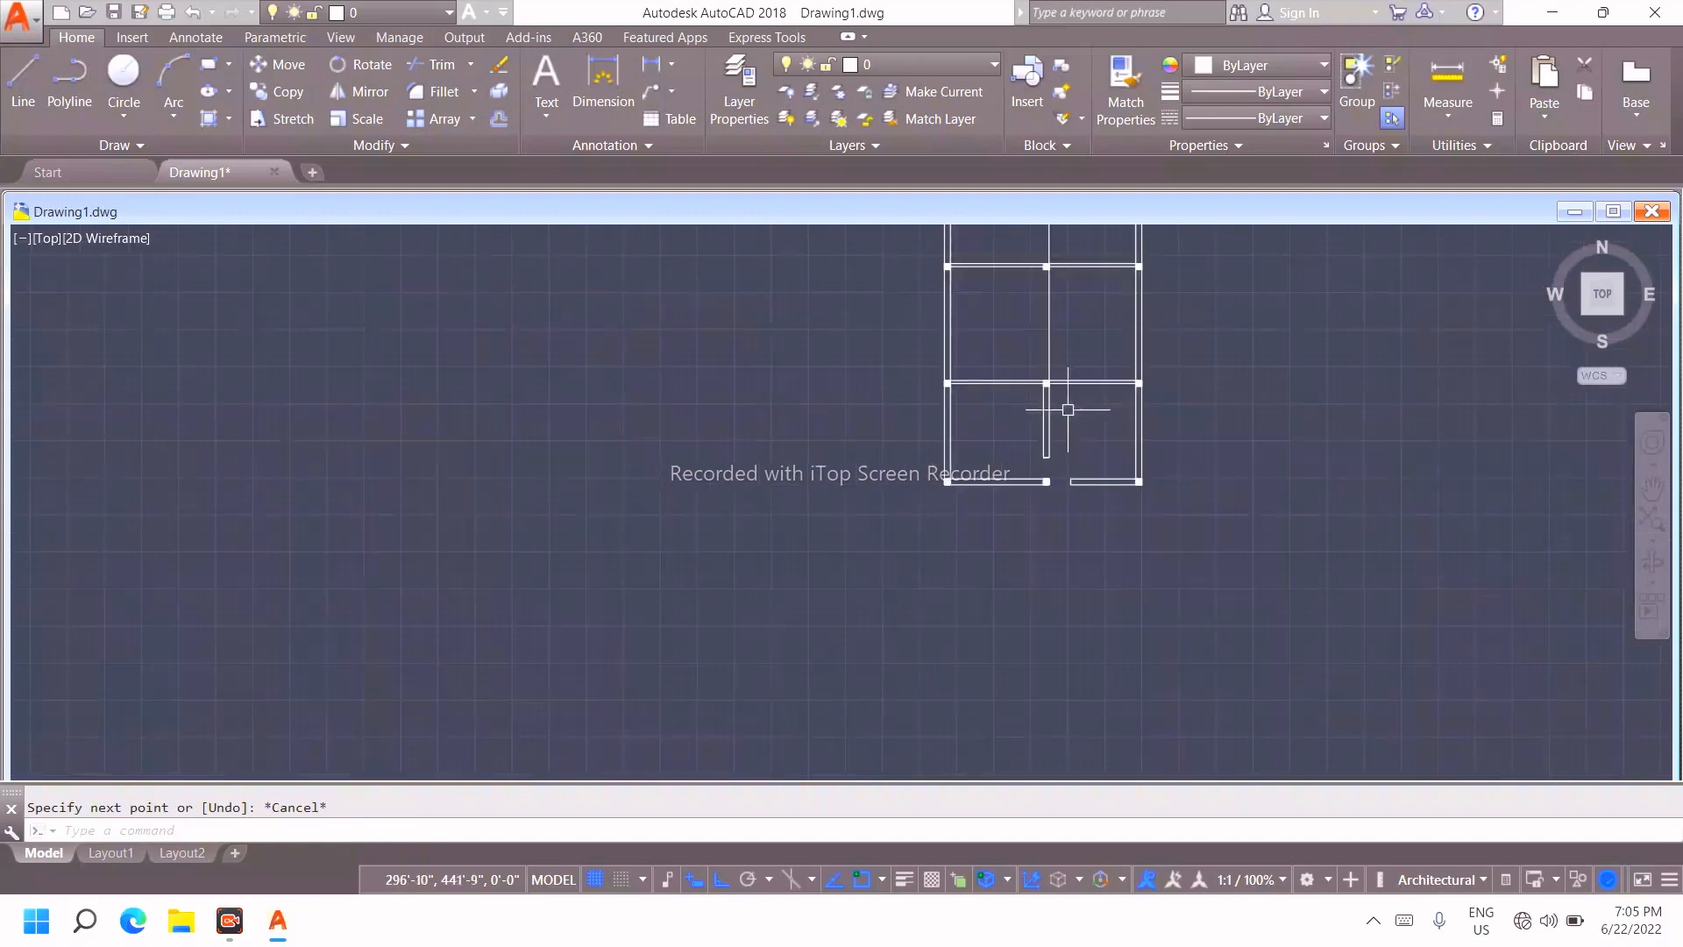
middle_click_drag(1078, 446, 1064, 526)
scroll(1060, 535, "up", 5)
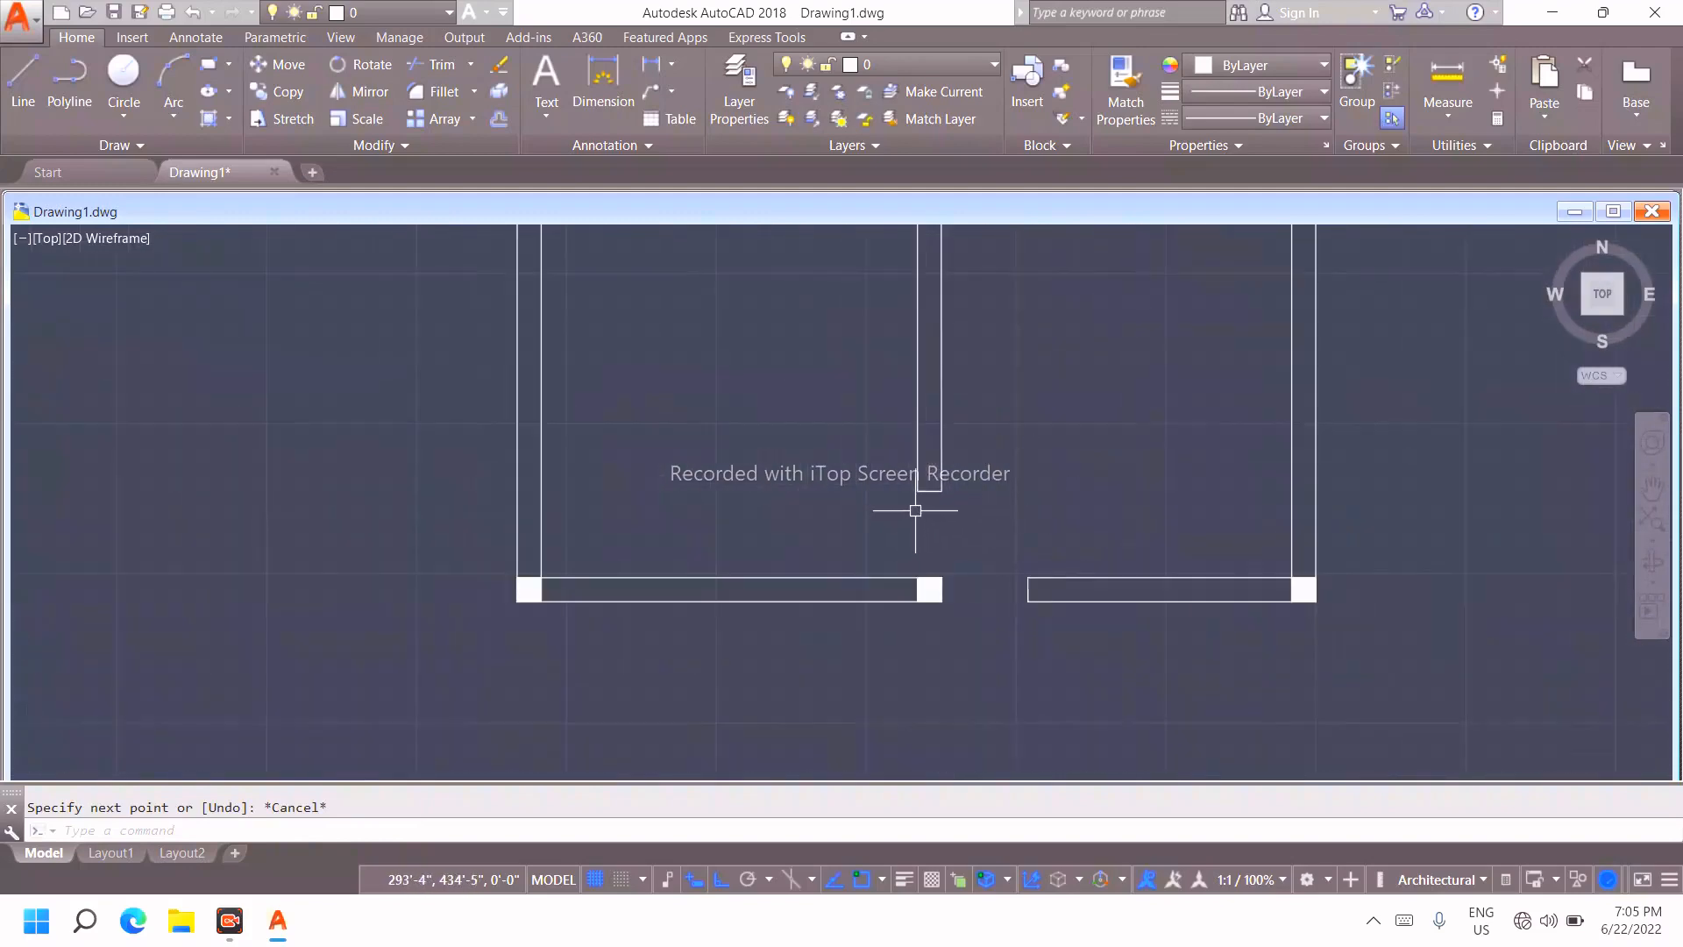
Examine the overall column and wall layout, from the openings beside the bottom-middle column up to the top row of columns
scroll(1008, 525, "down", 2)
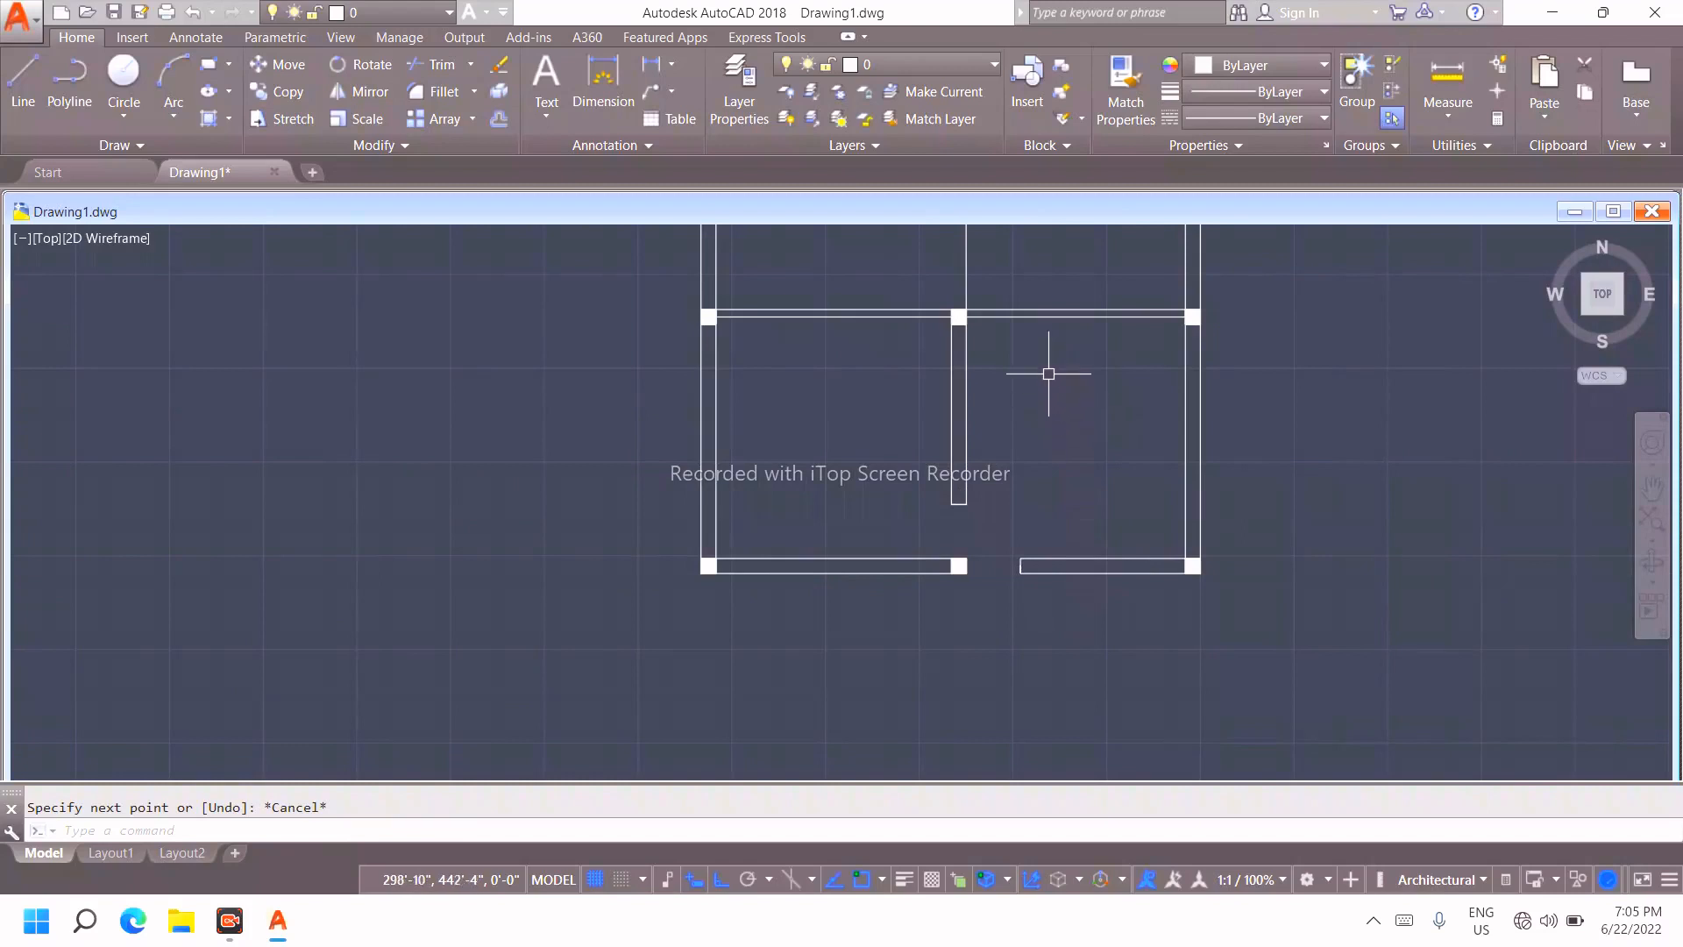
middle_click_drag(1048, 373, 1085, 510)
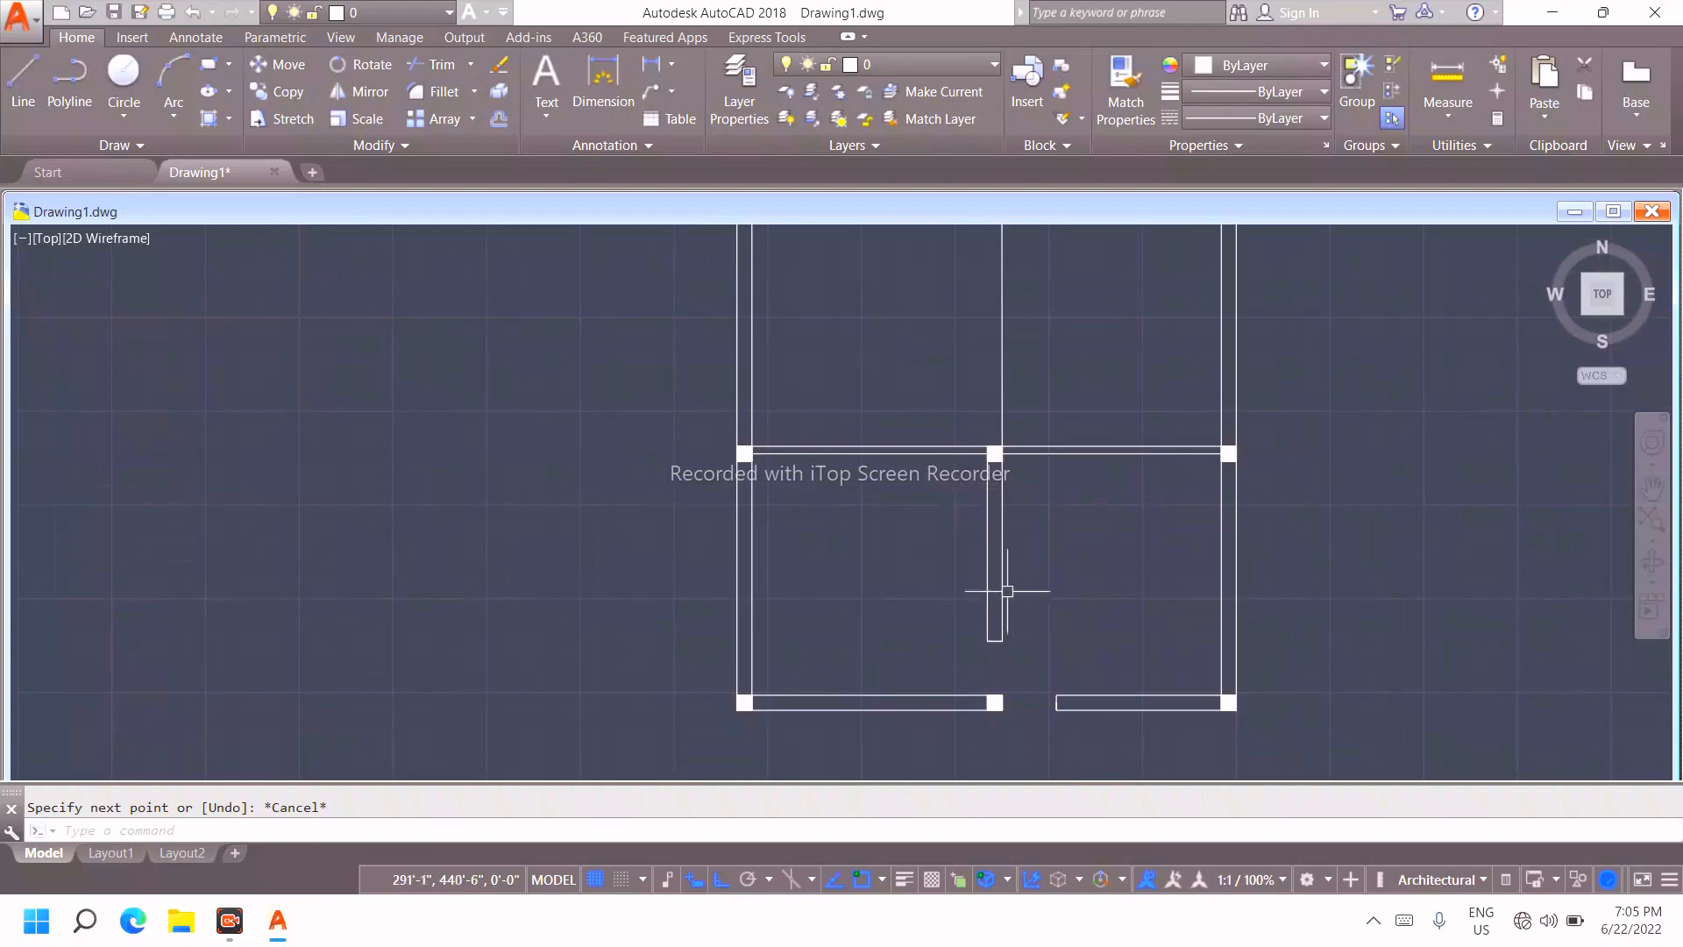
scroll(1095, 561, "down", 4)
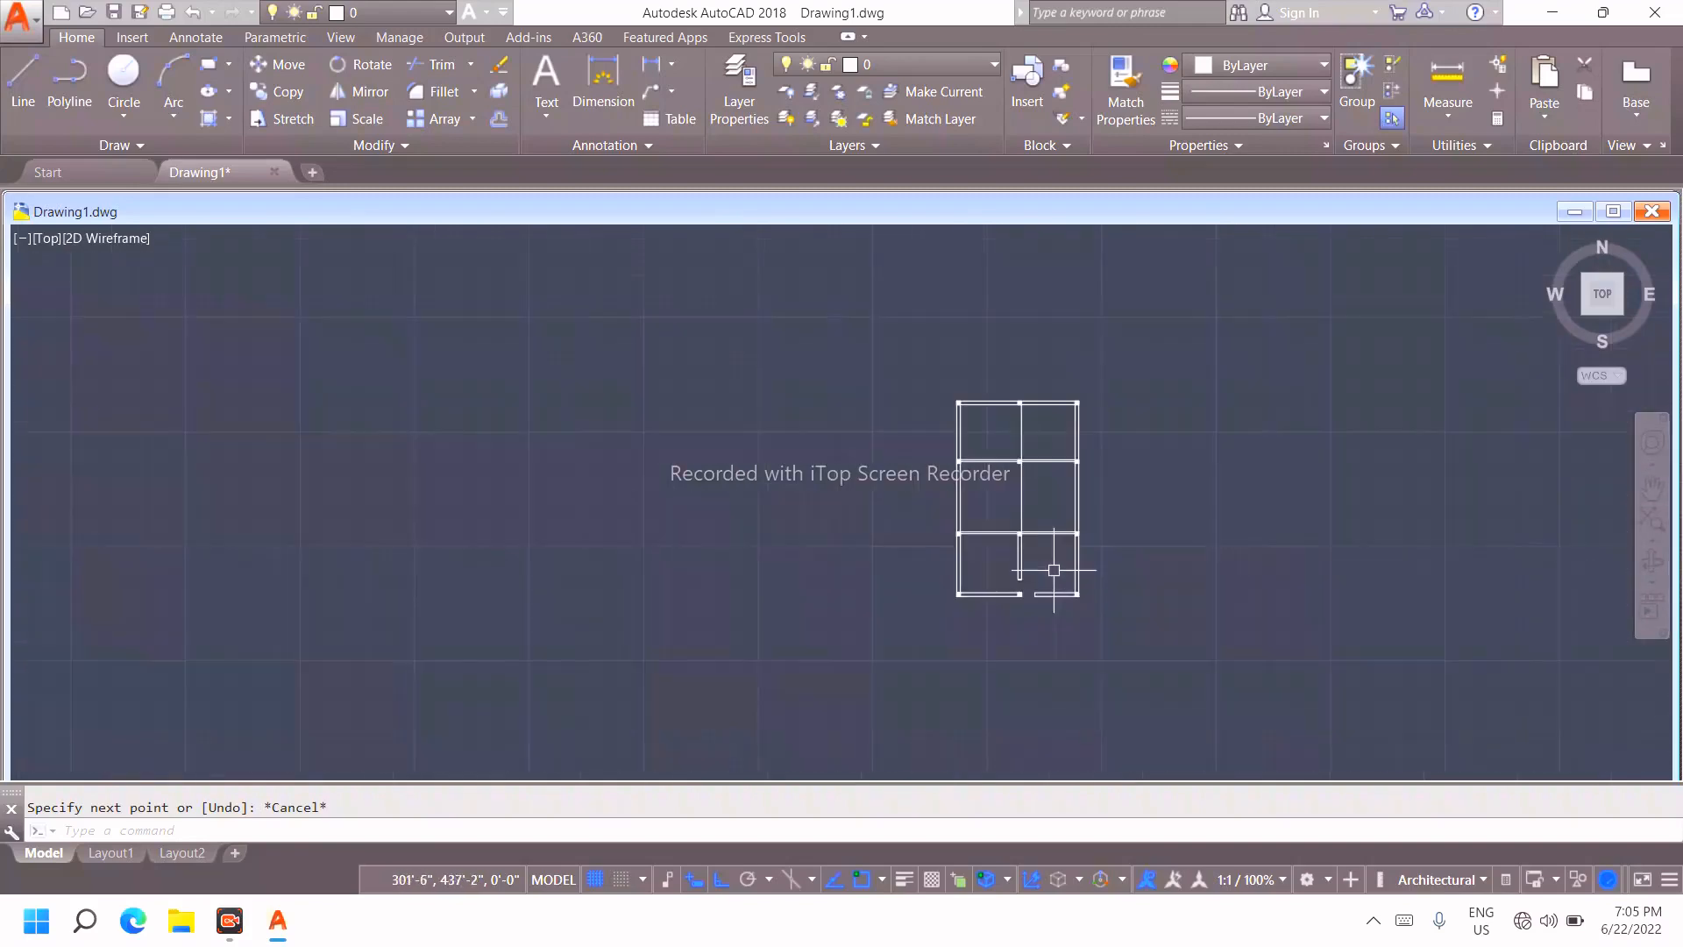
scroll(1051, 571, "up", 1)
scroll(1056, 565, "up", 2)
scroll(1079, 267, "up", 2)
middle_click_drag(1078, 268, 1080, 536)
scroll(1079, 535, "down", 4)
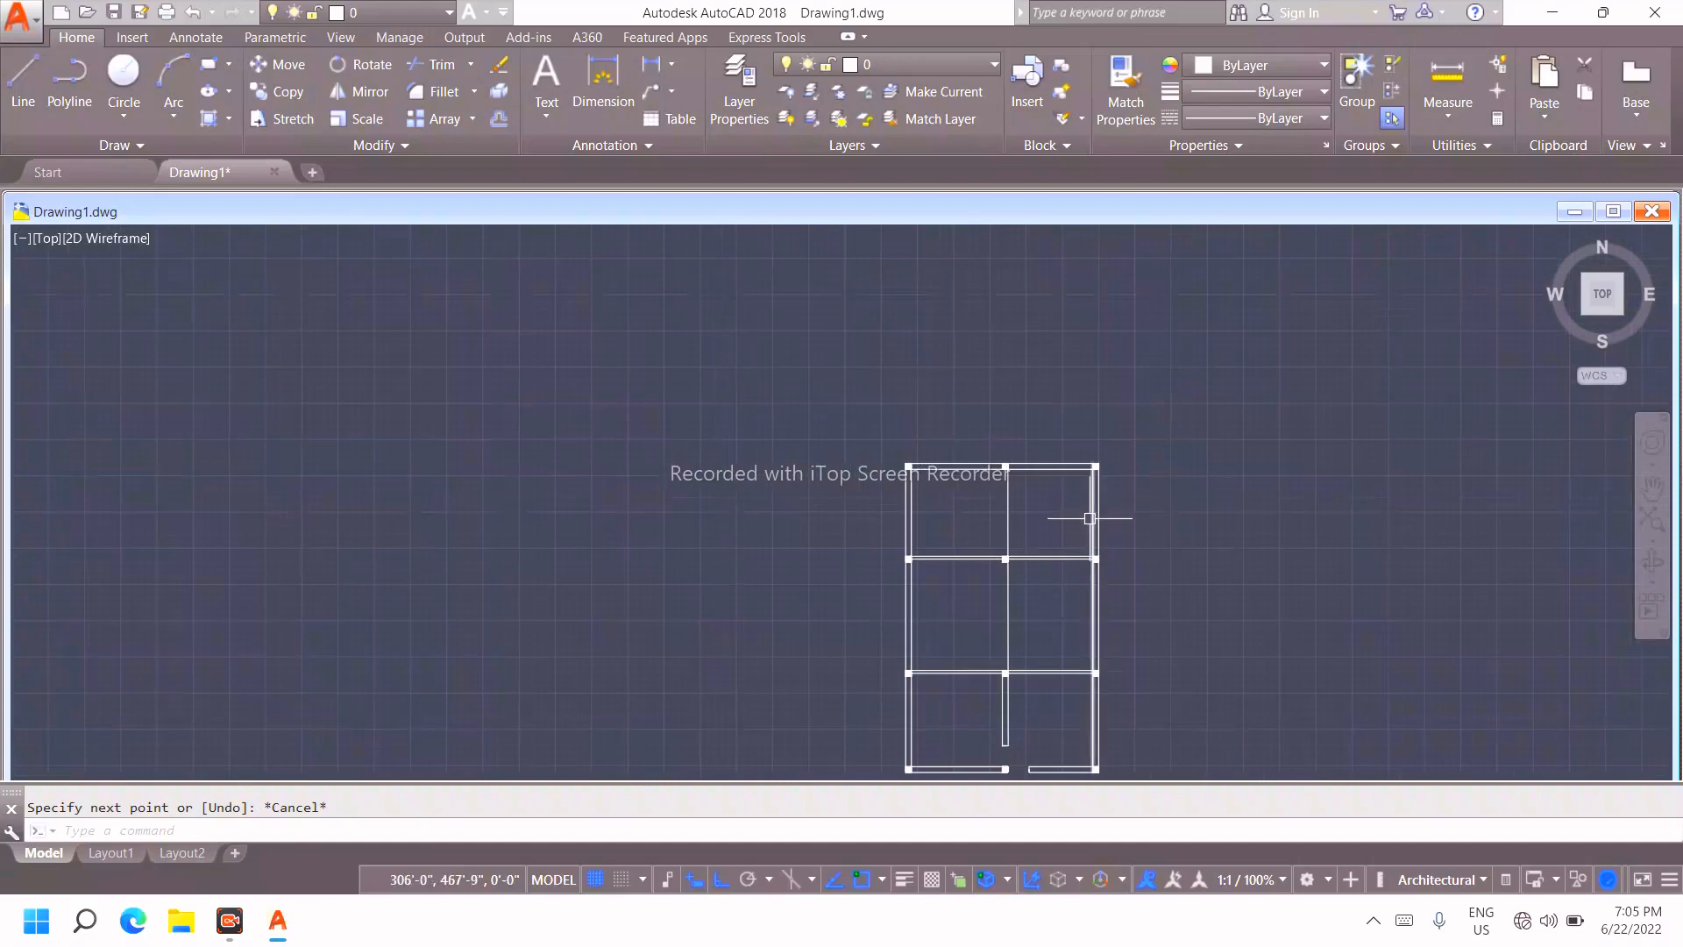
scroll(912, 434, "up", 2)
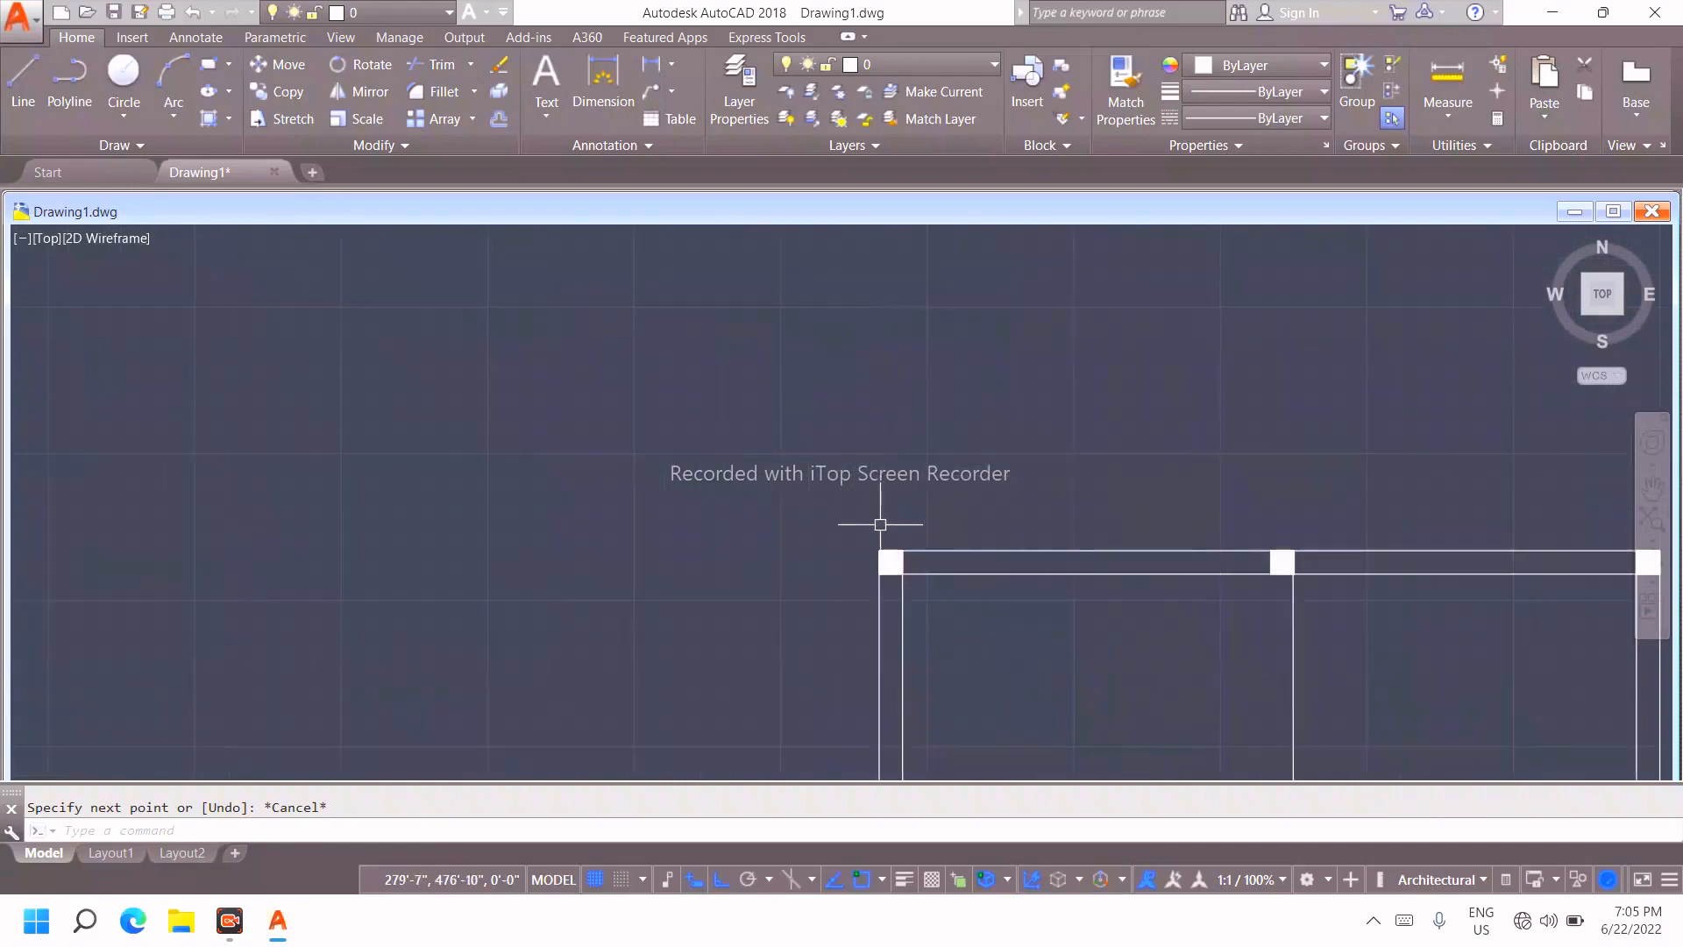
Set the current object color for new objects to Magenta
key("Escape")
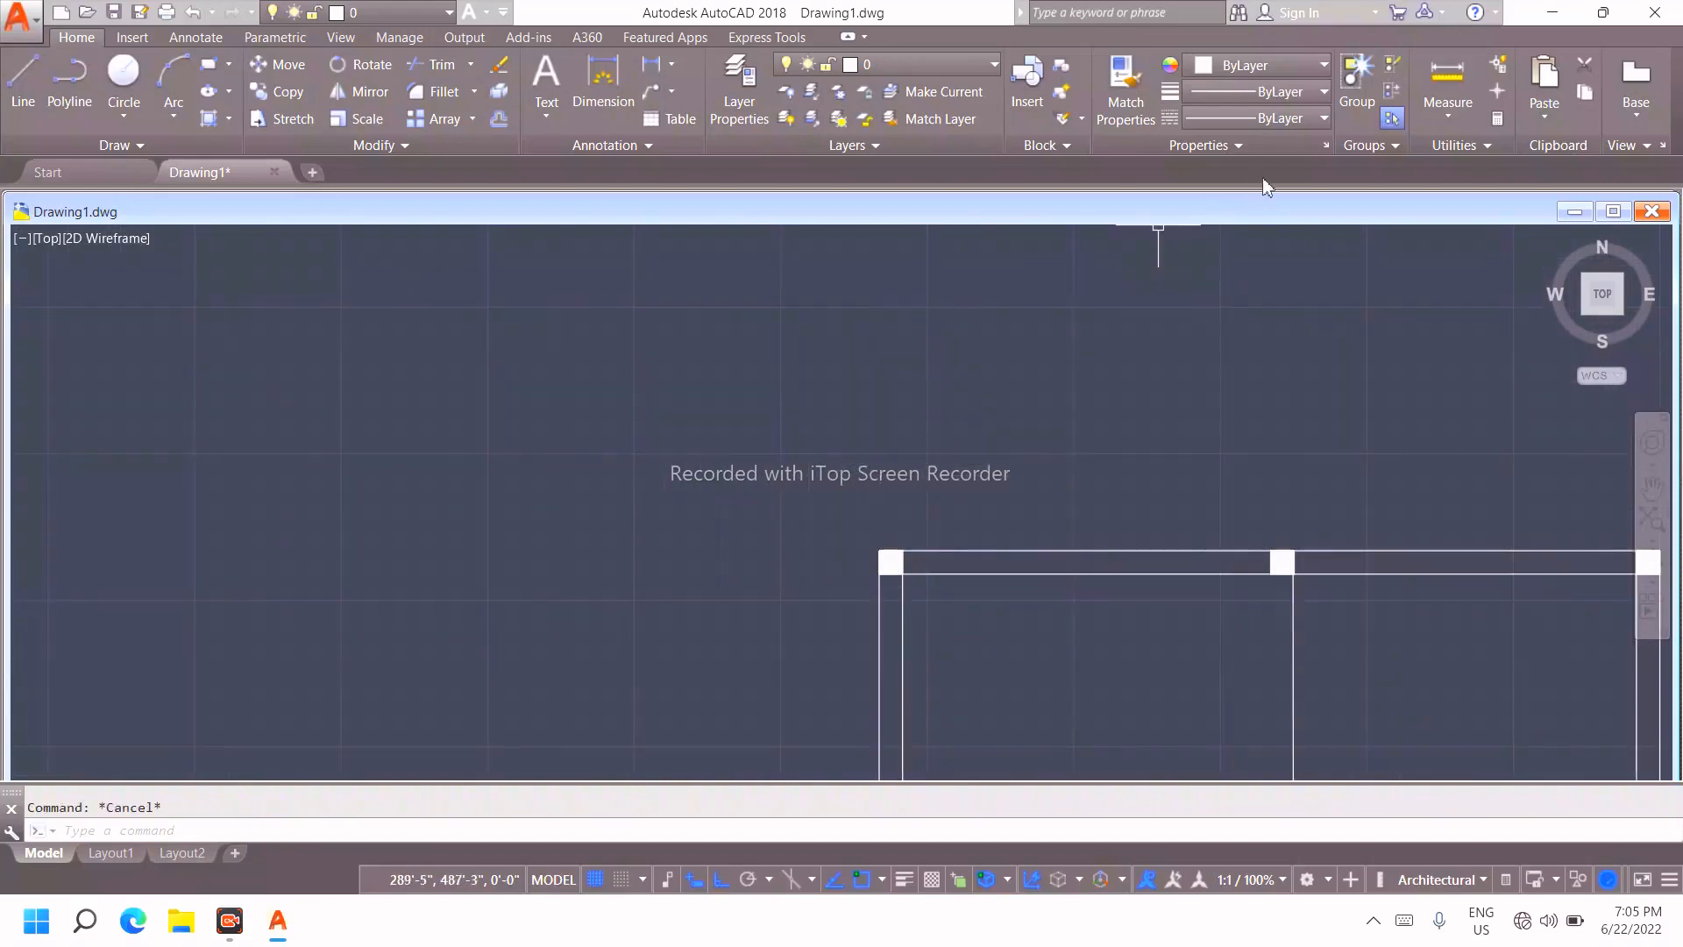
left_click(1324, 64)
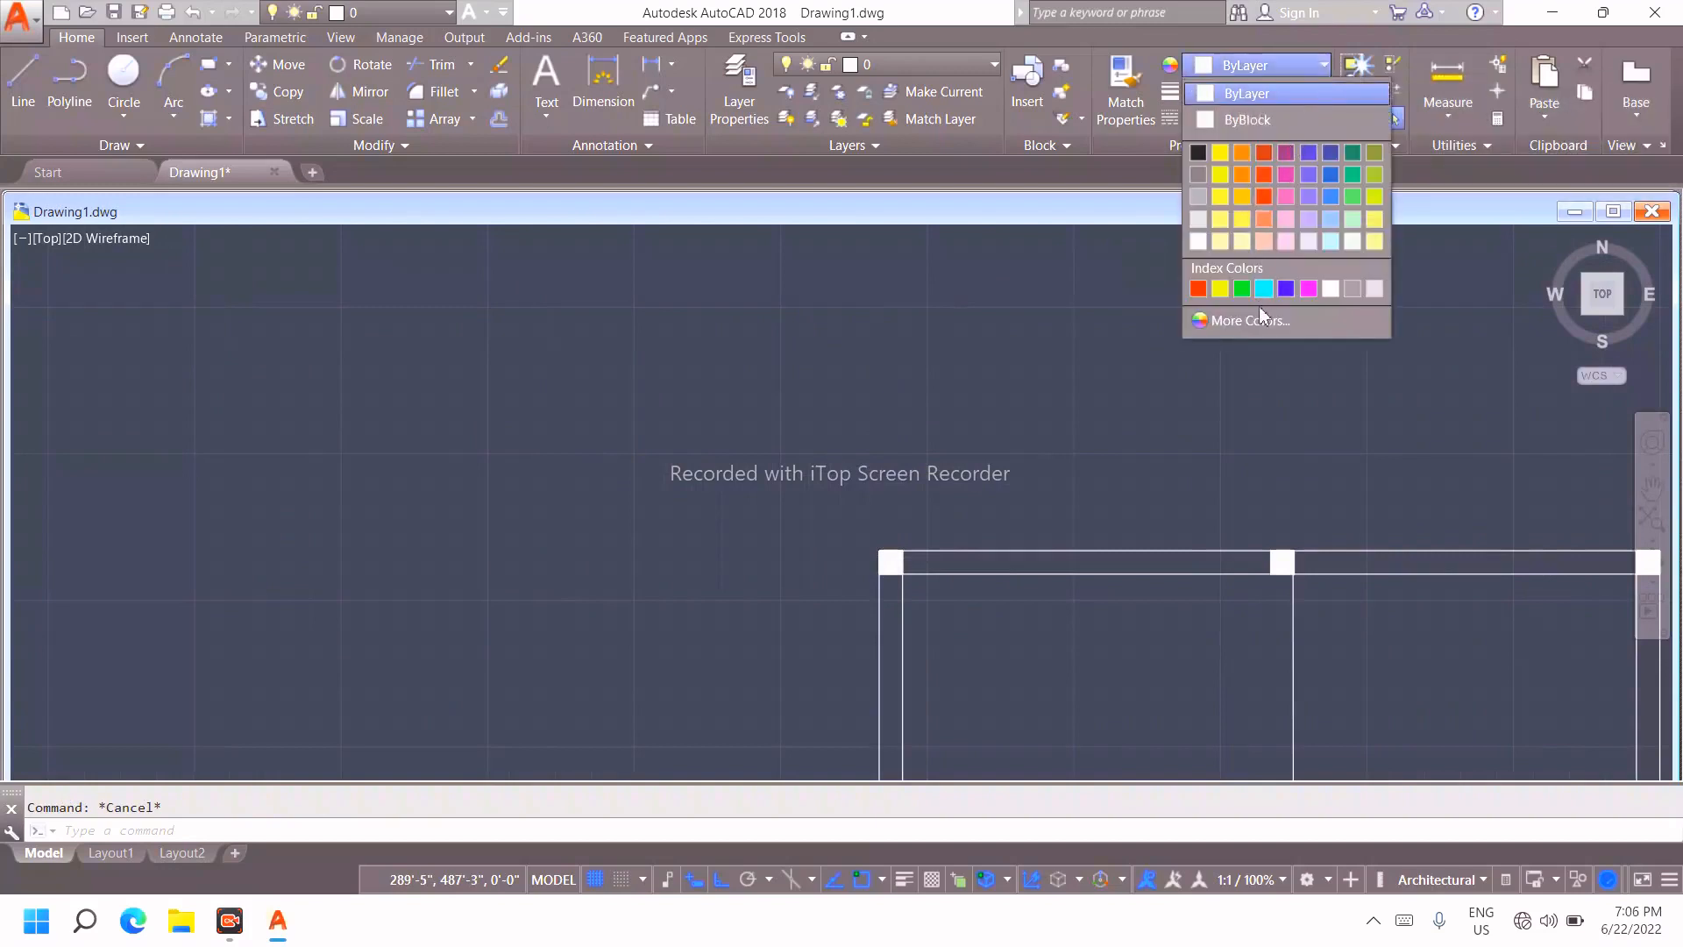
left_click(1307, 288)
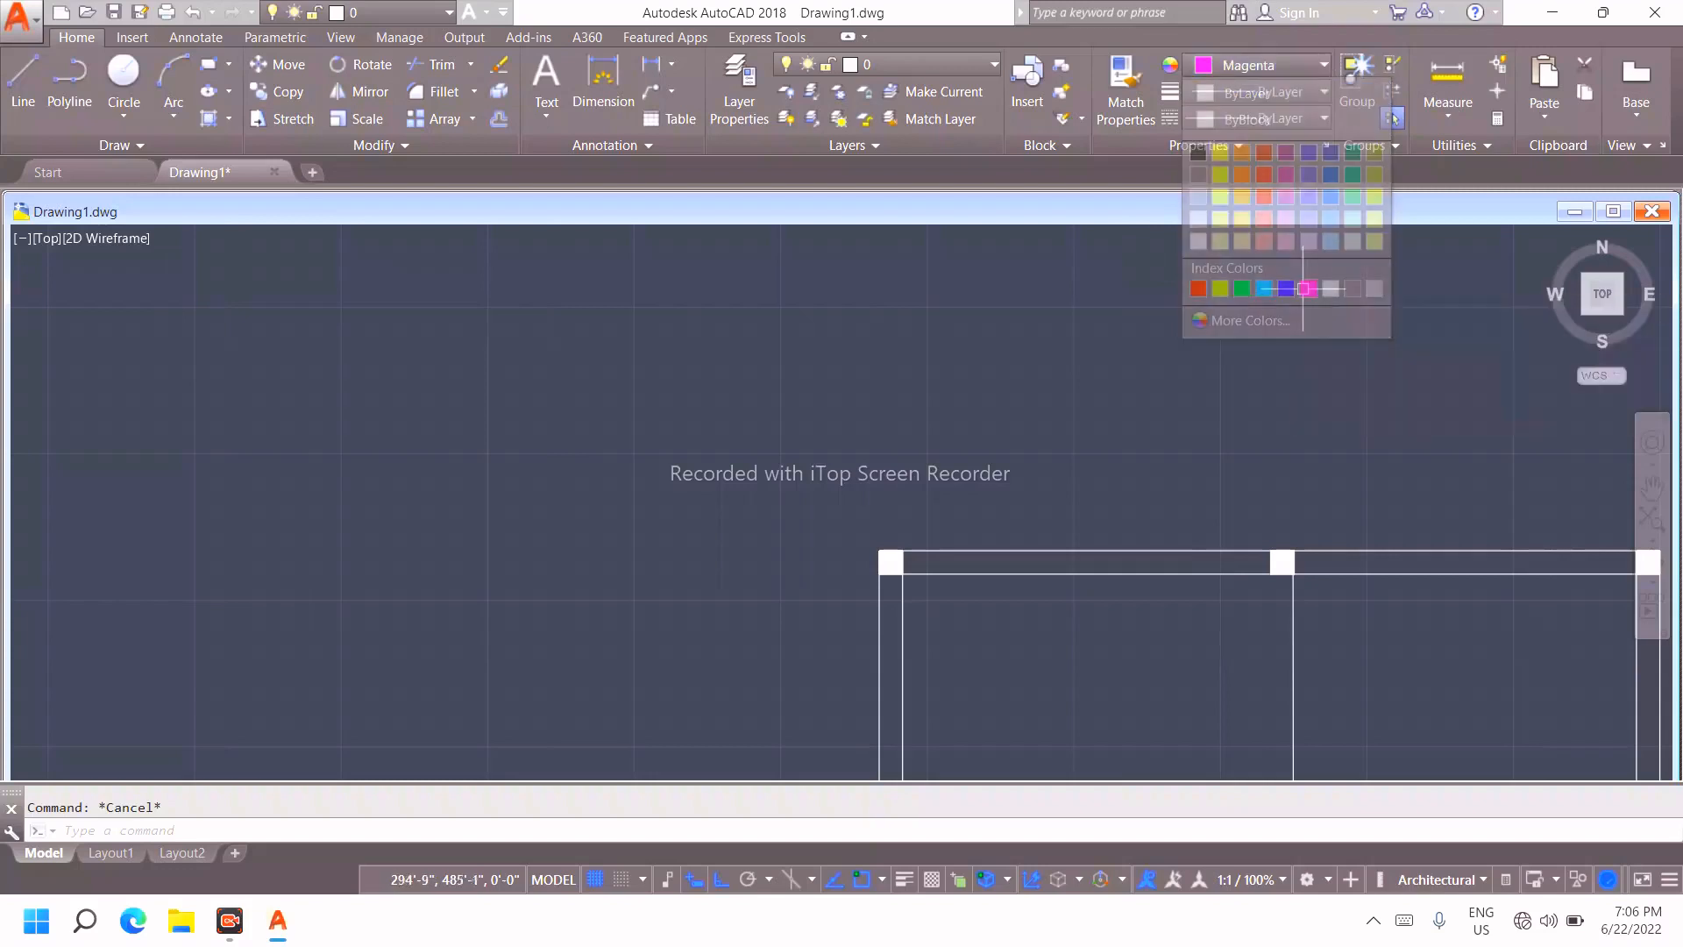
Check the linetypes in the Linetype Manager and the available lineweights, leaving both properties set to ByLayer
left_click(1313, 117)
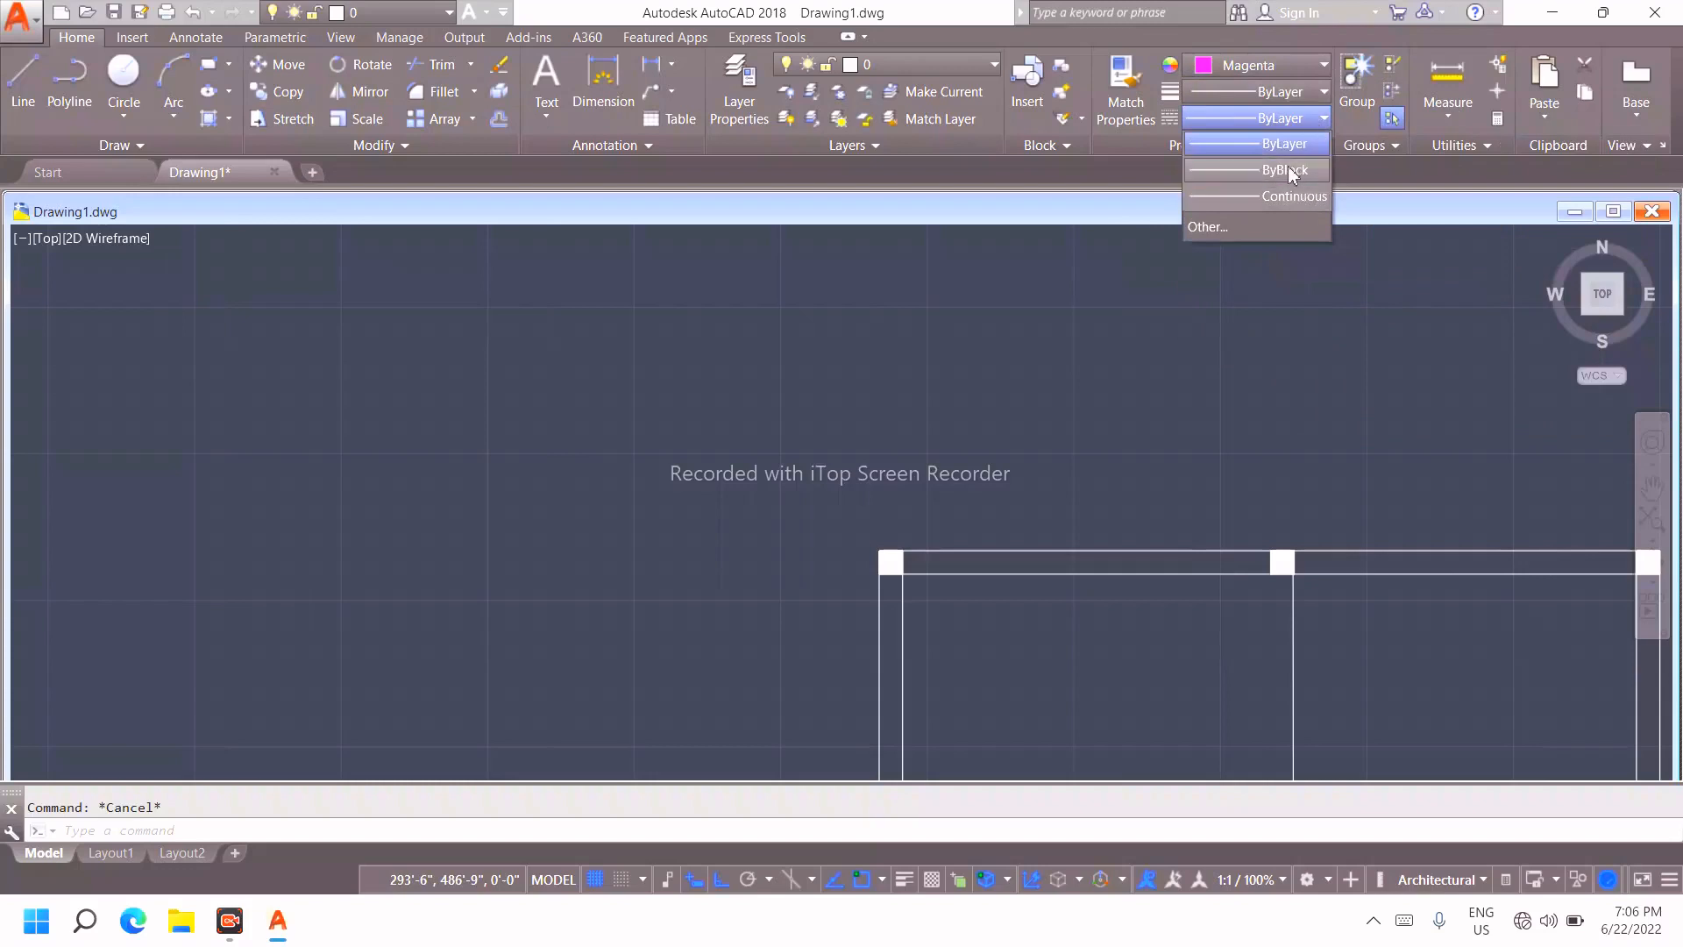
left_click(1224, 231)
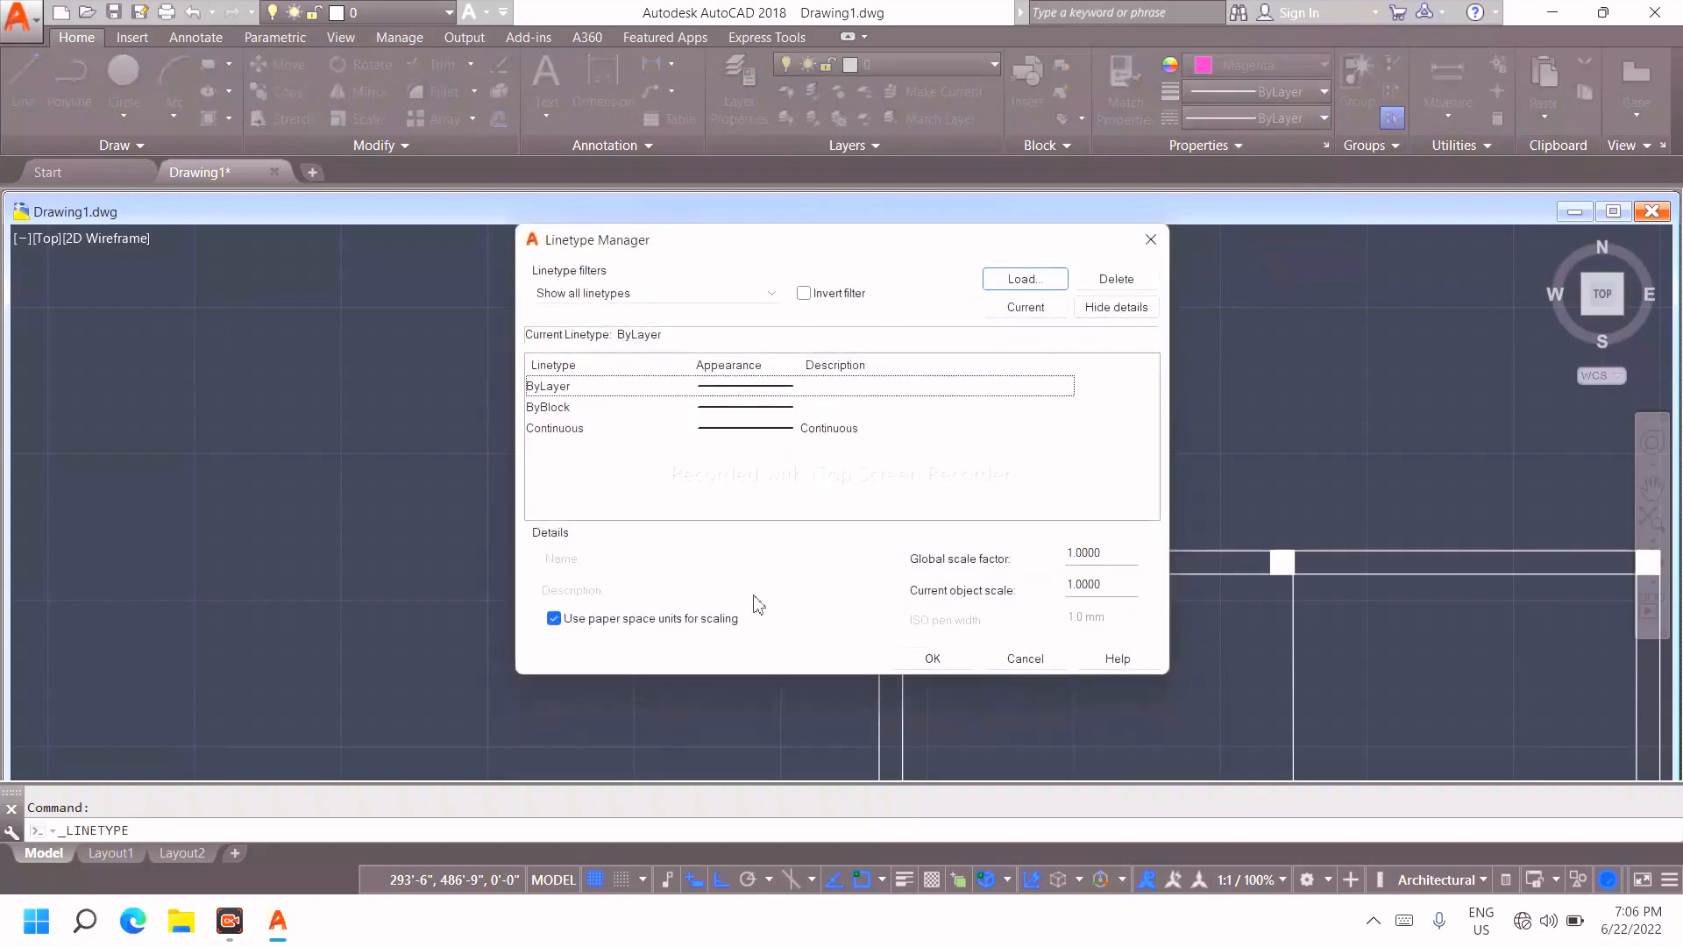
left_click(959, 661)
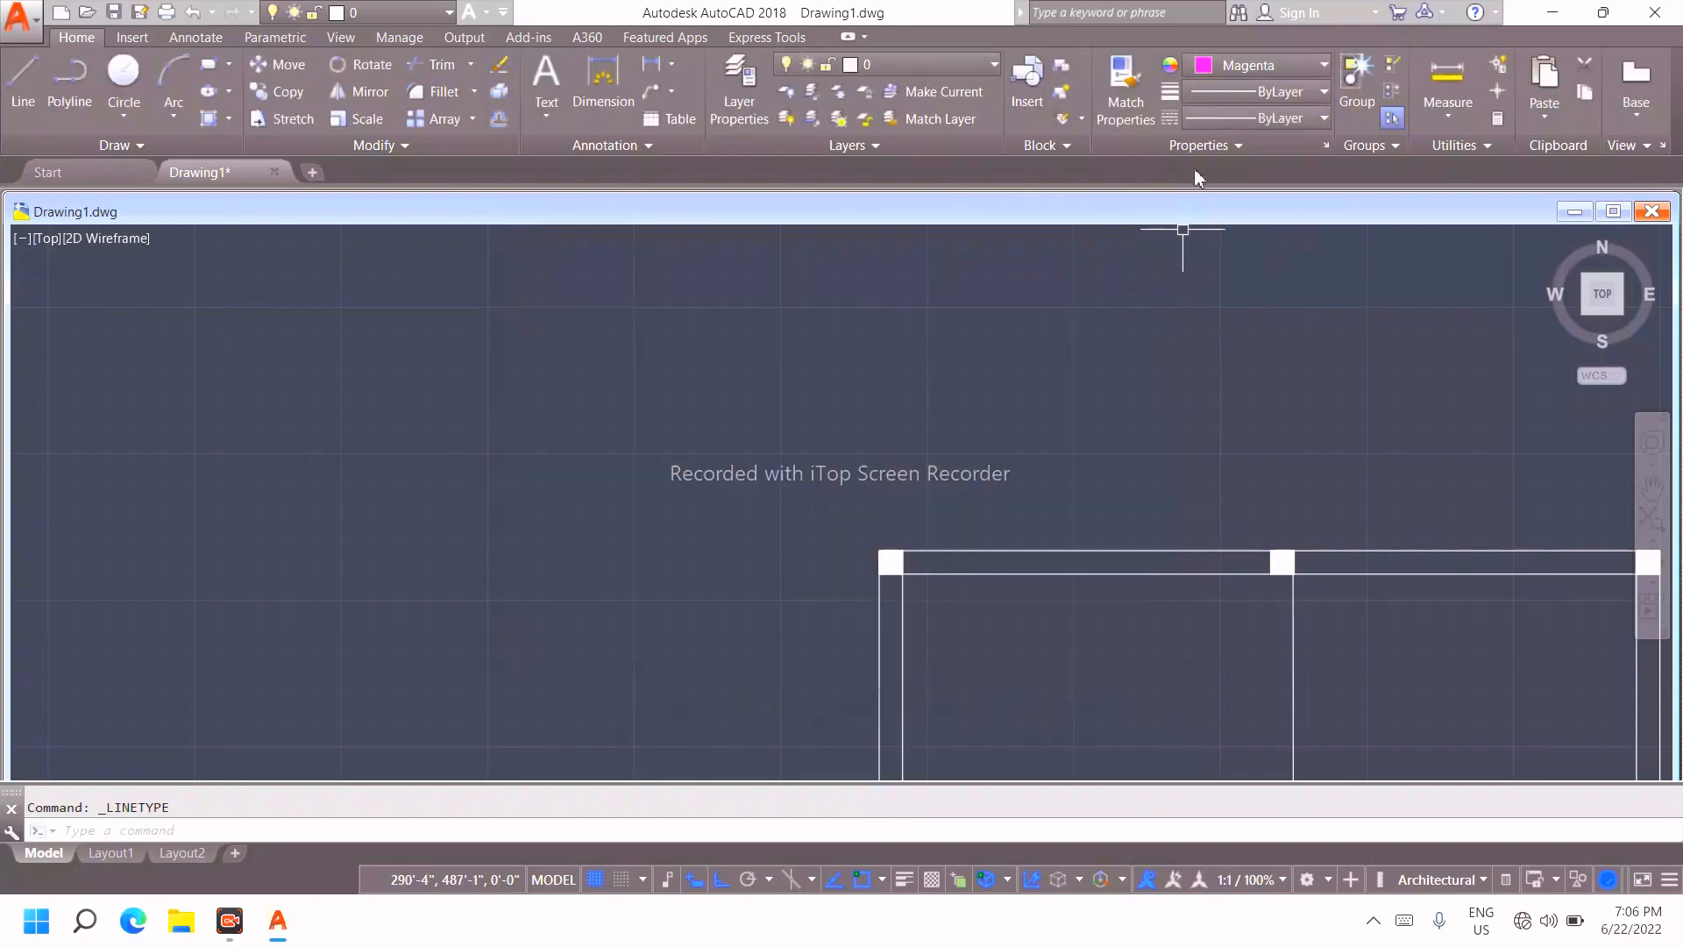
left_click(1280, 89)
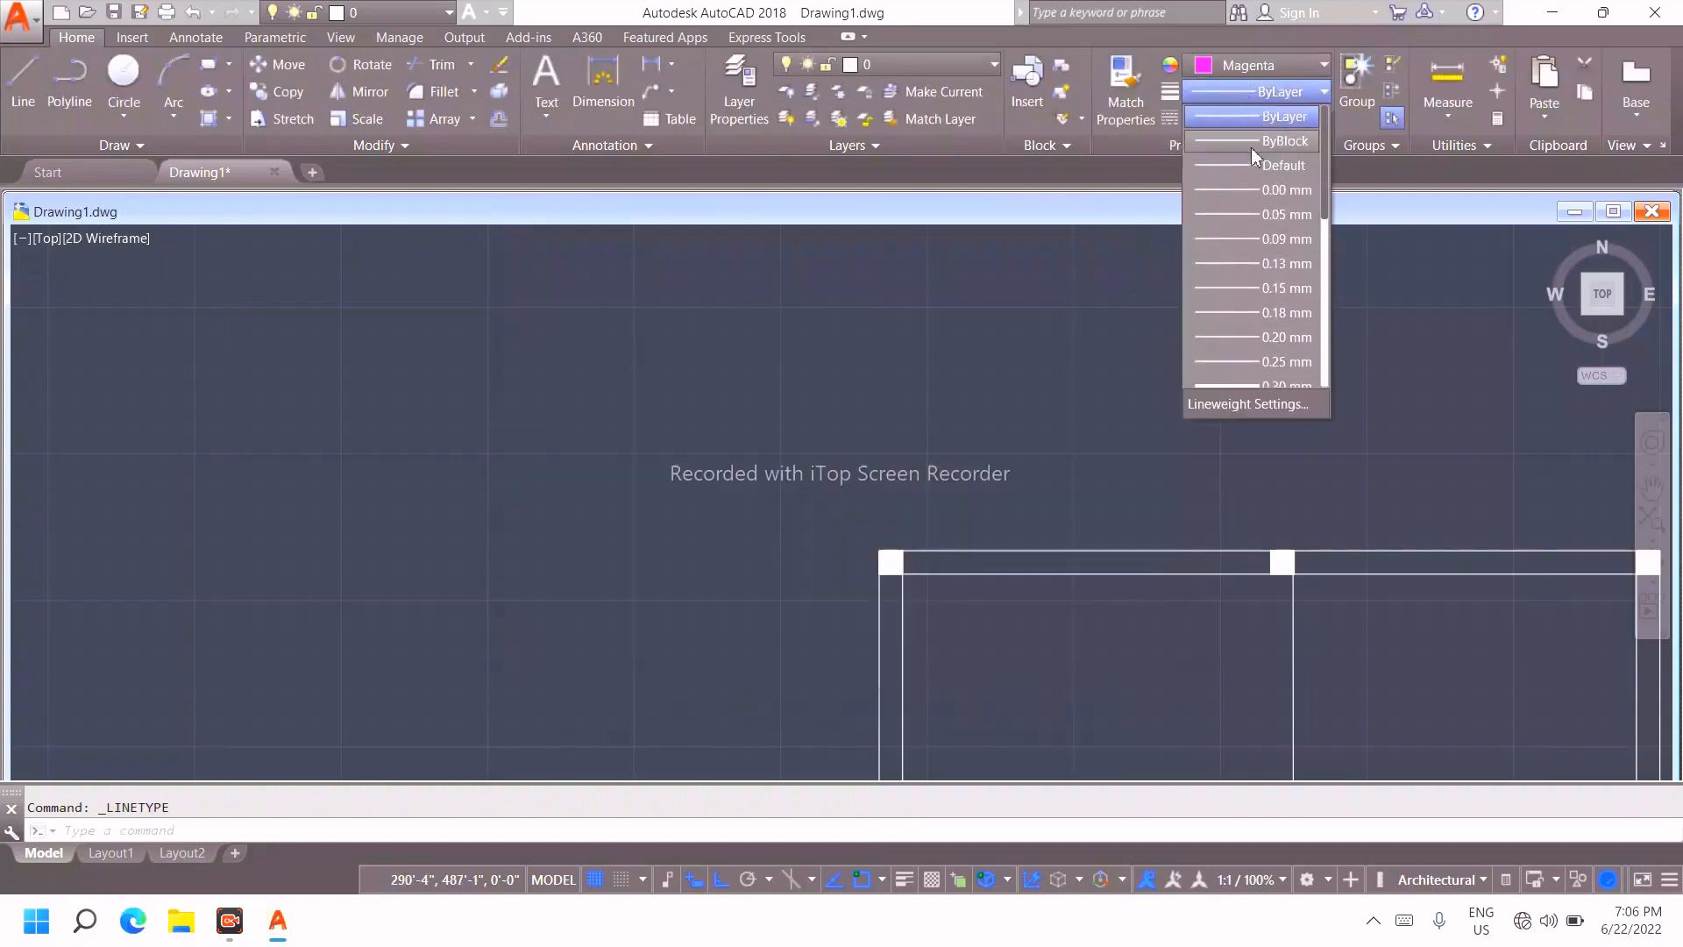
left_click(1257, 91)
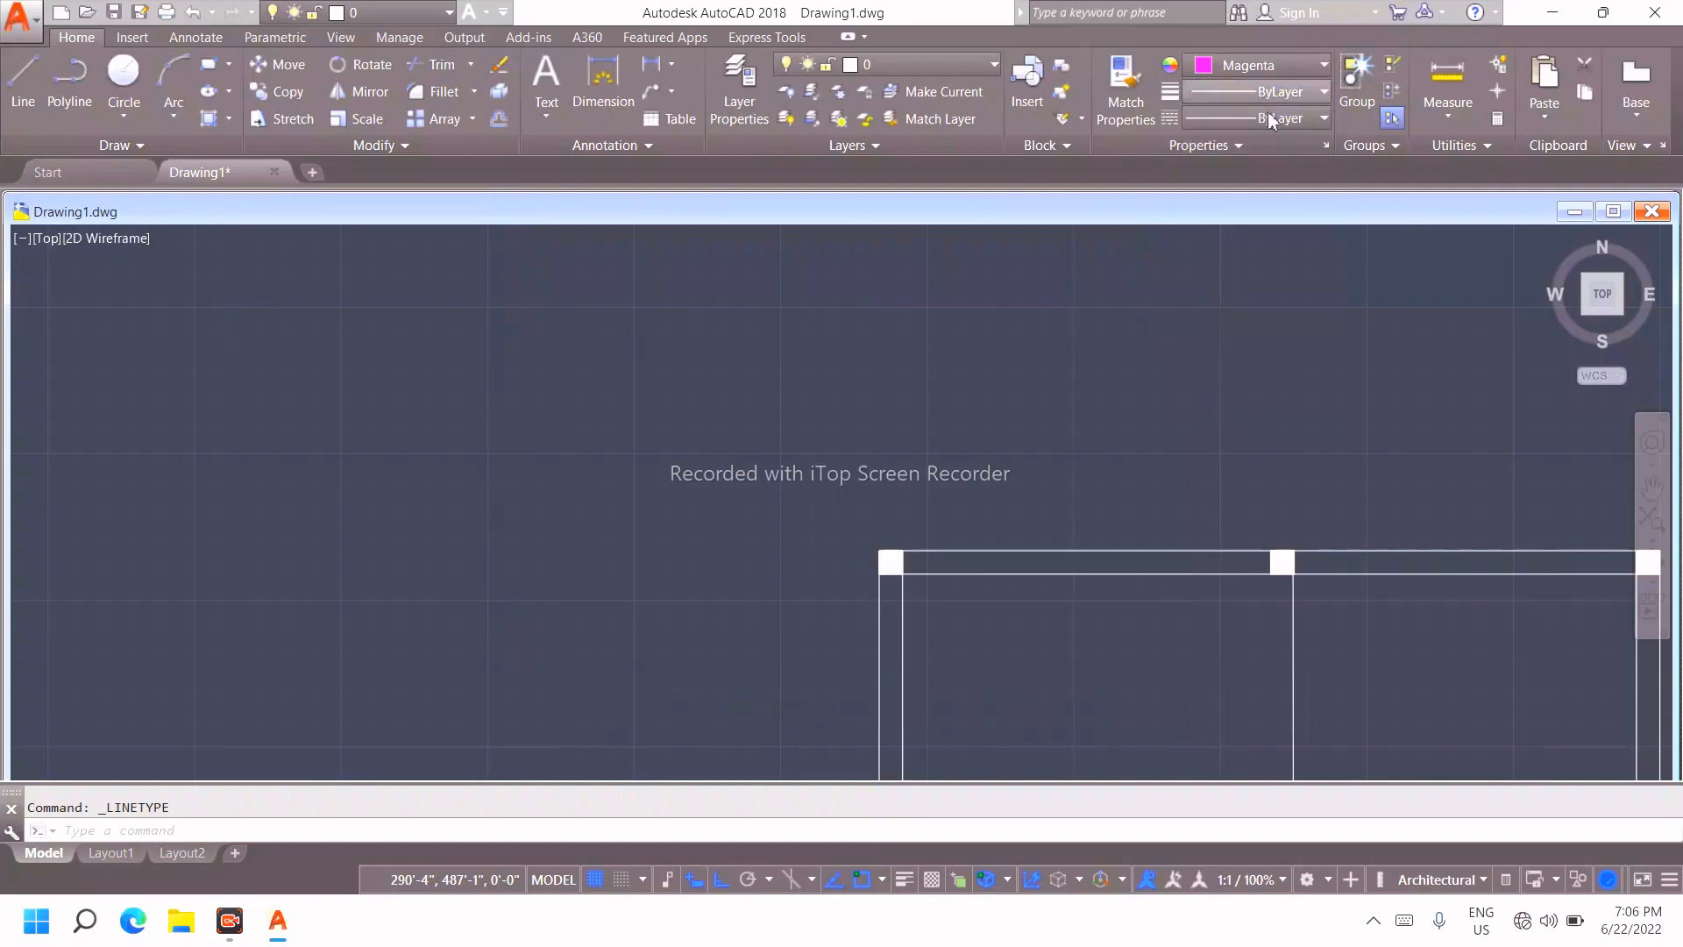
left_click(1316, 117)
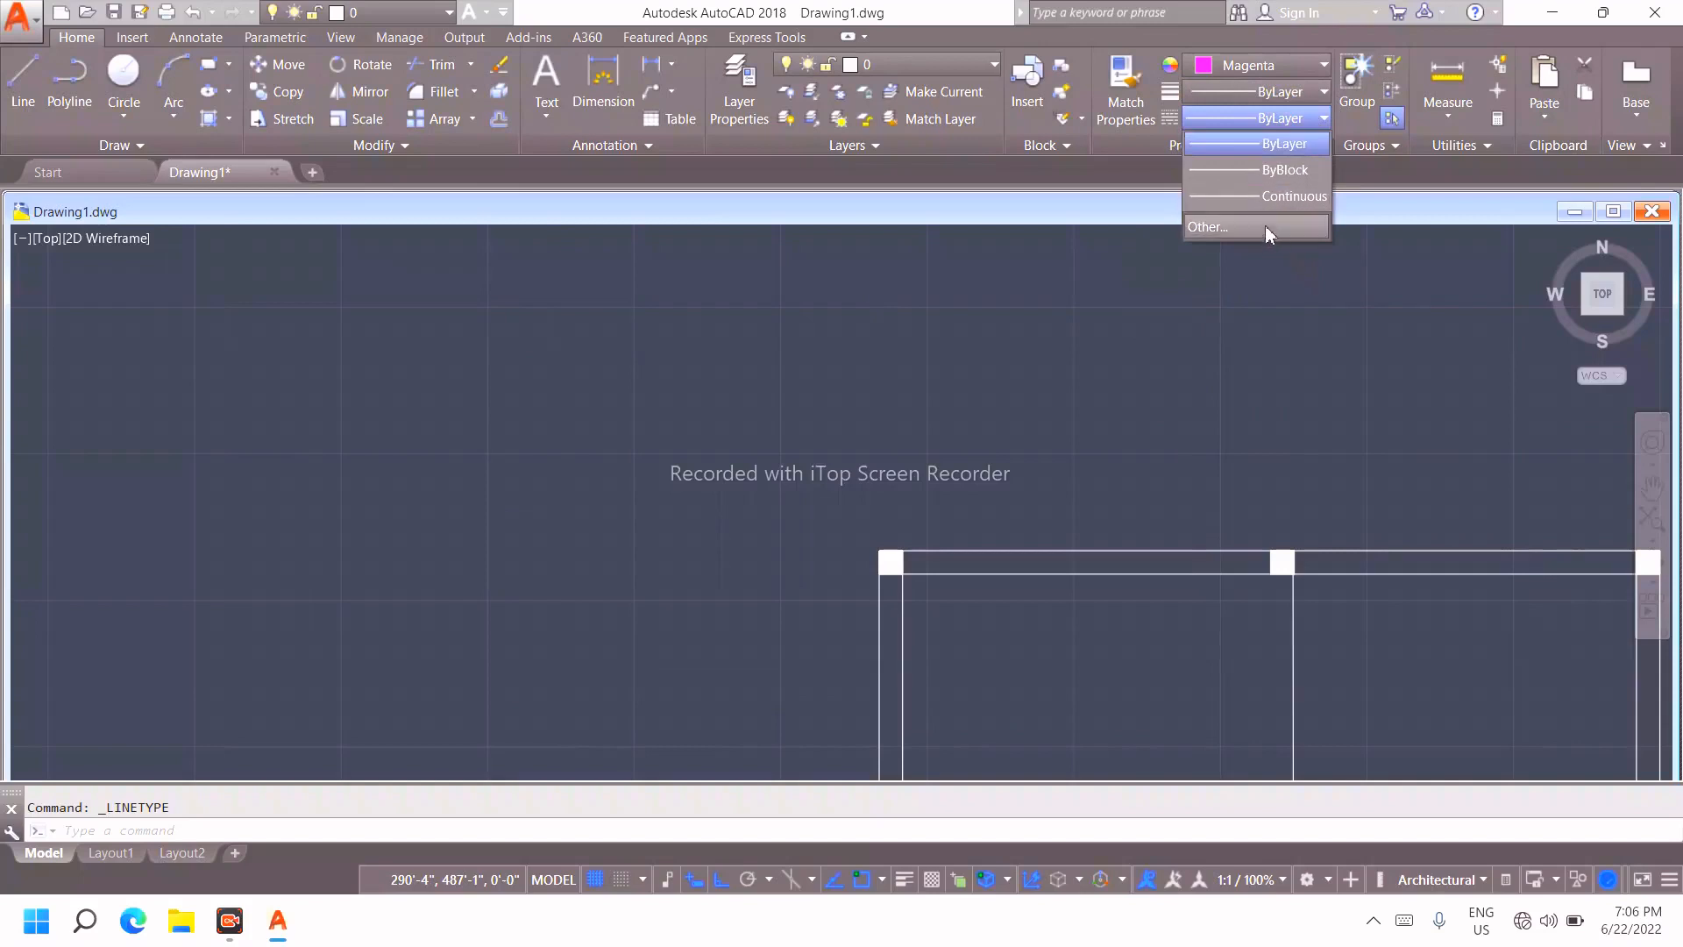
left_click(1302, 321)
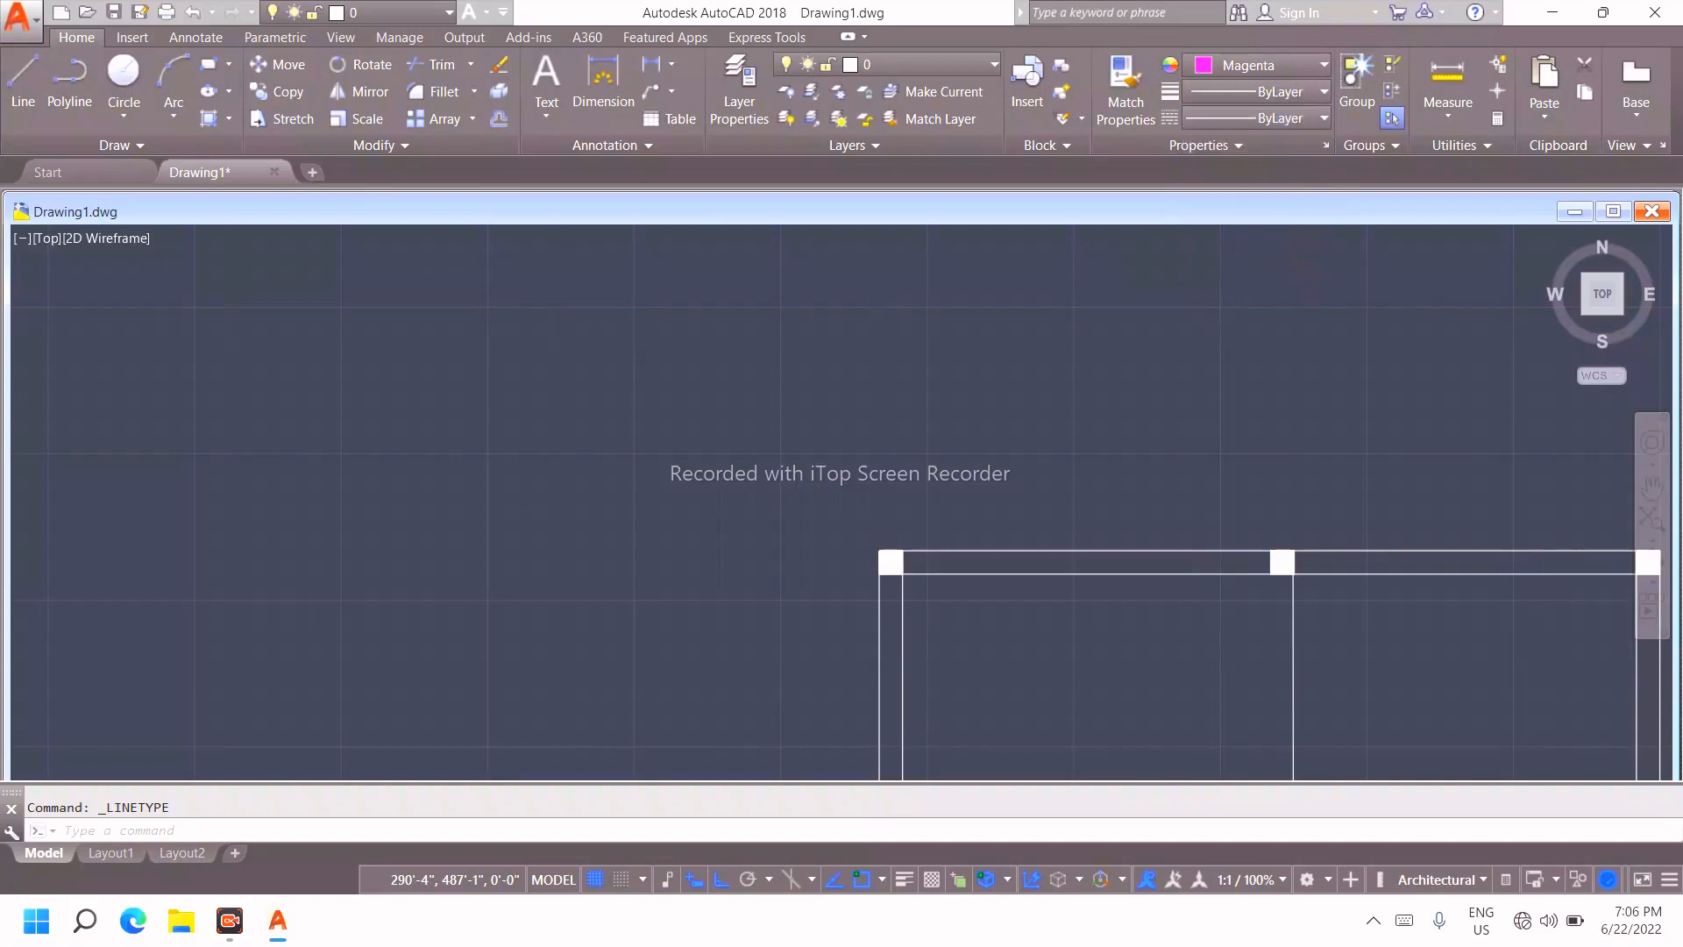
key("Escape")
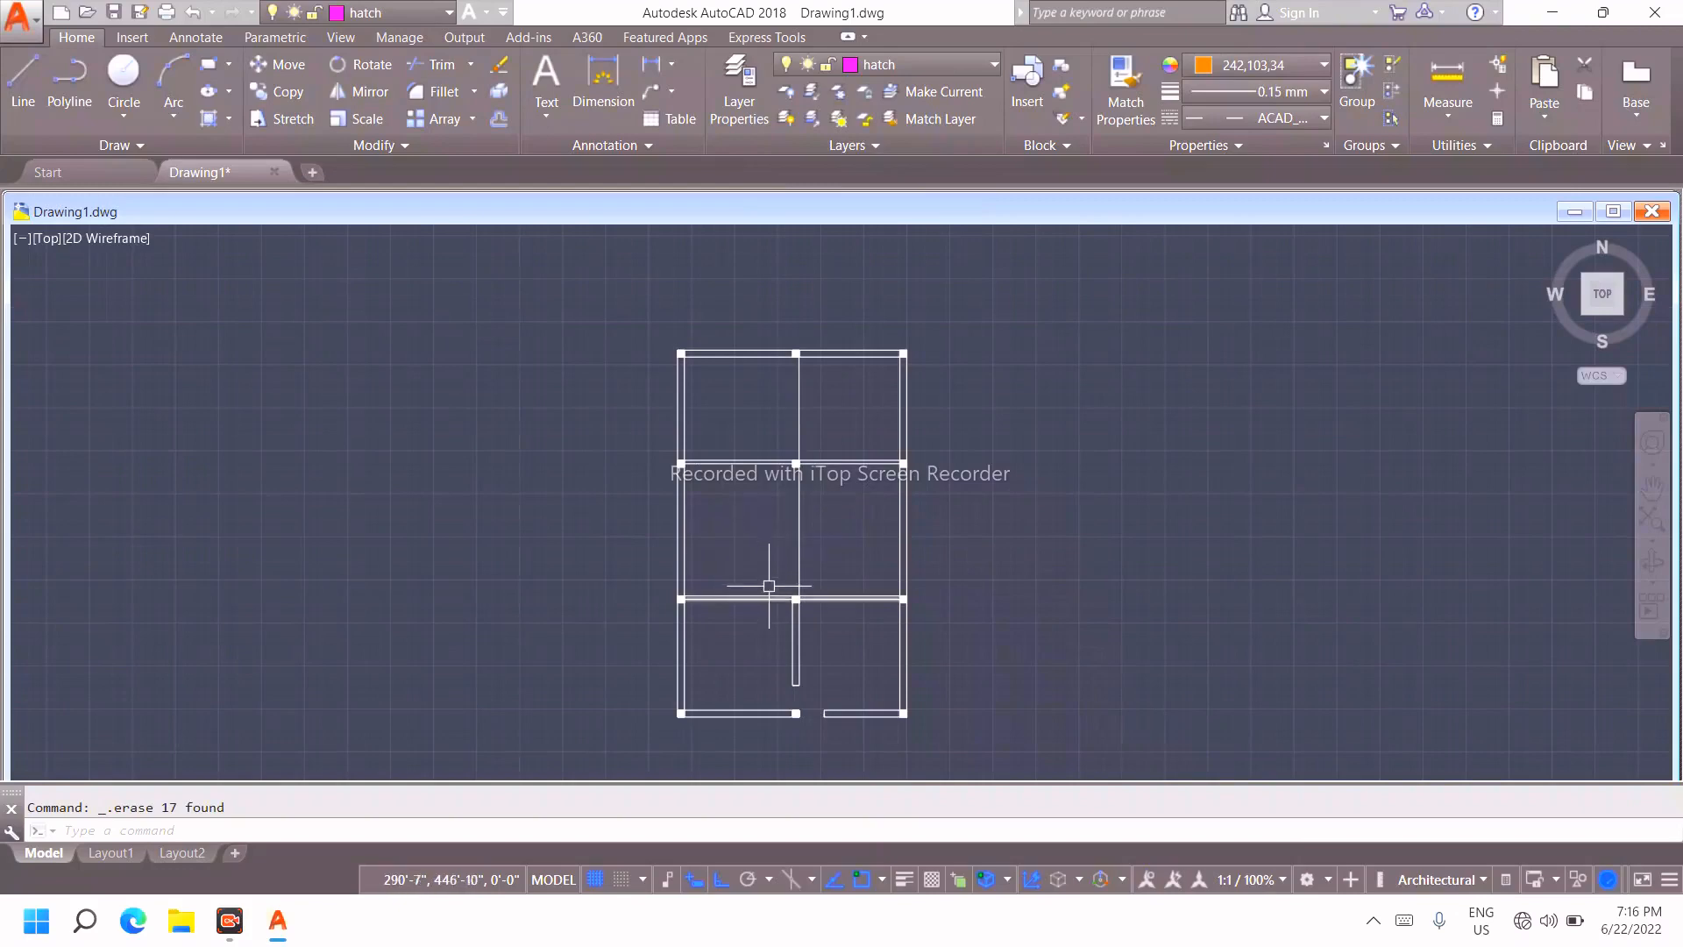
scroll(767, 578, "up", 2)
scroll(802, 522, "down", 2)
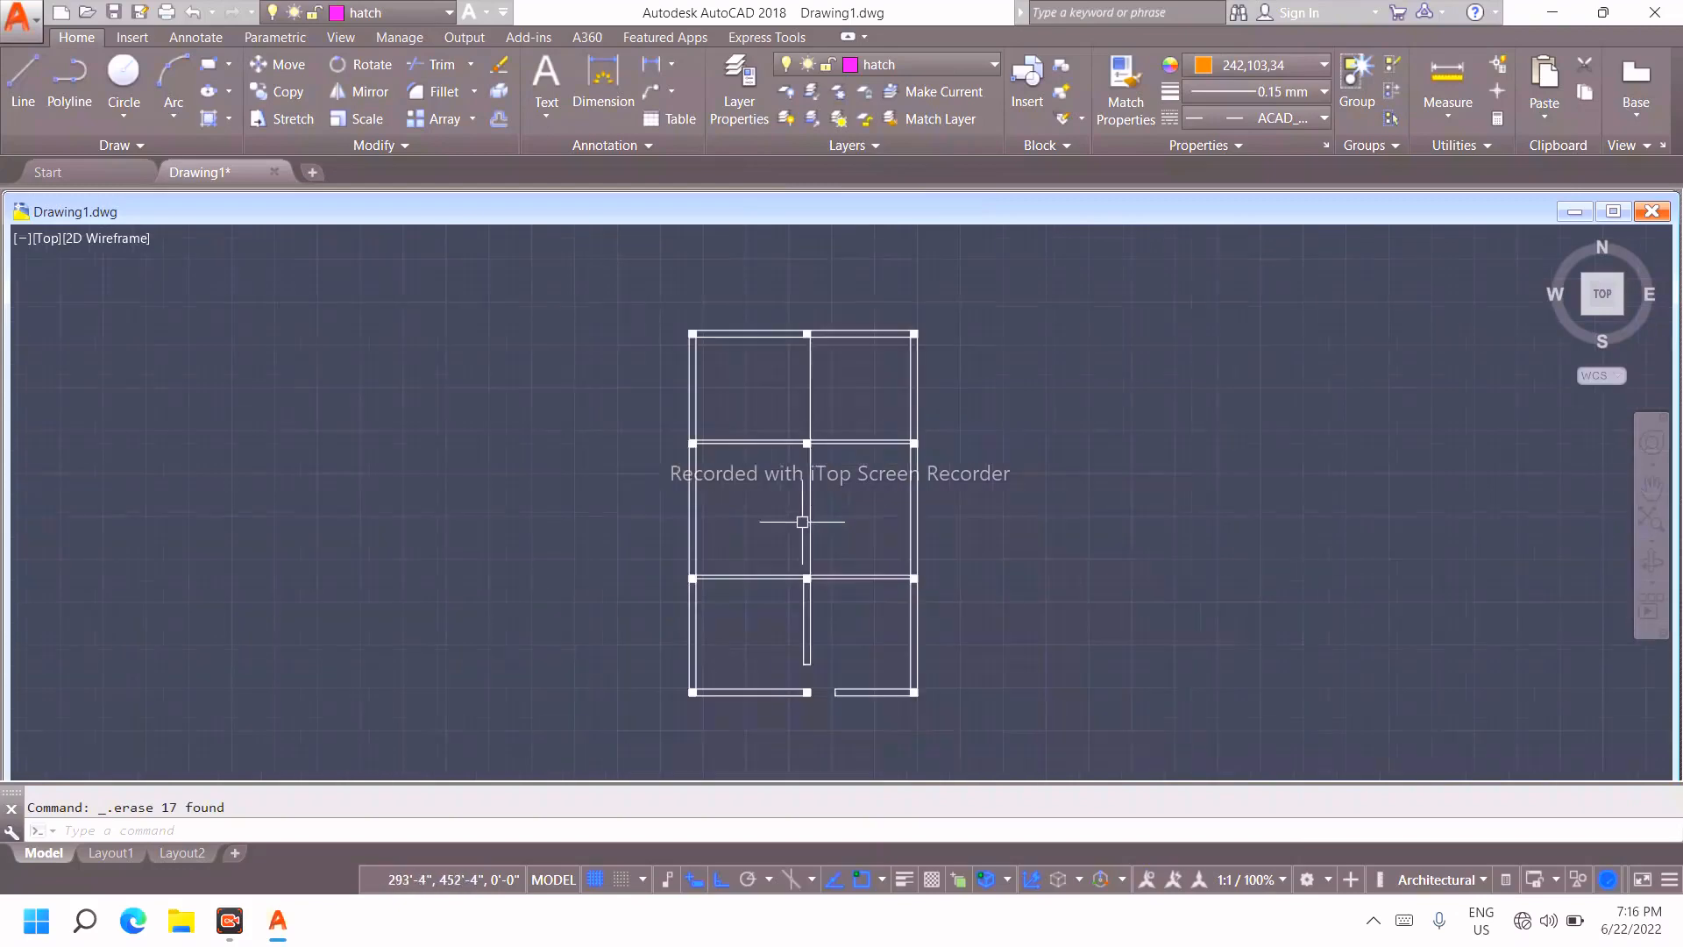
scroll(852, 483, "up", 2)
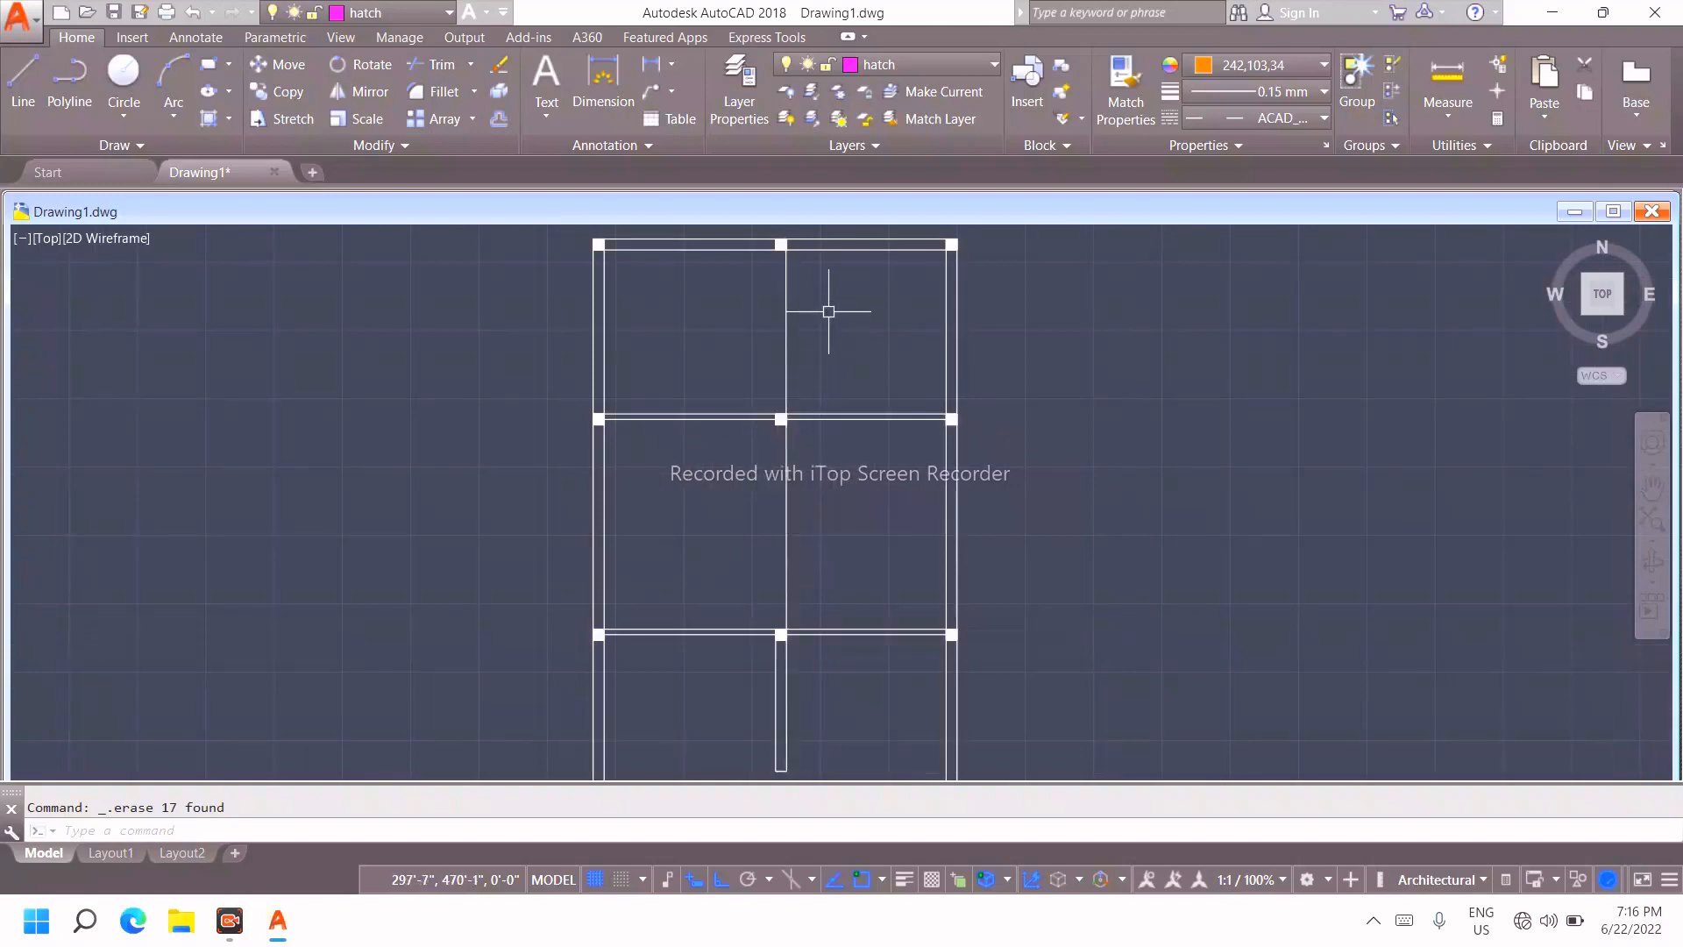
scroll(815, 310, "up", 2)
scroll(814, 309, "down", 2)
scroll(789, 440, "up", 2)
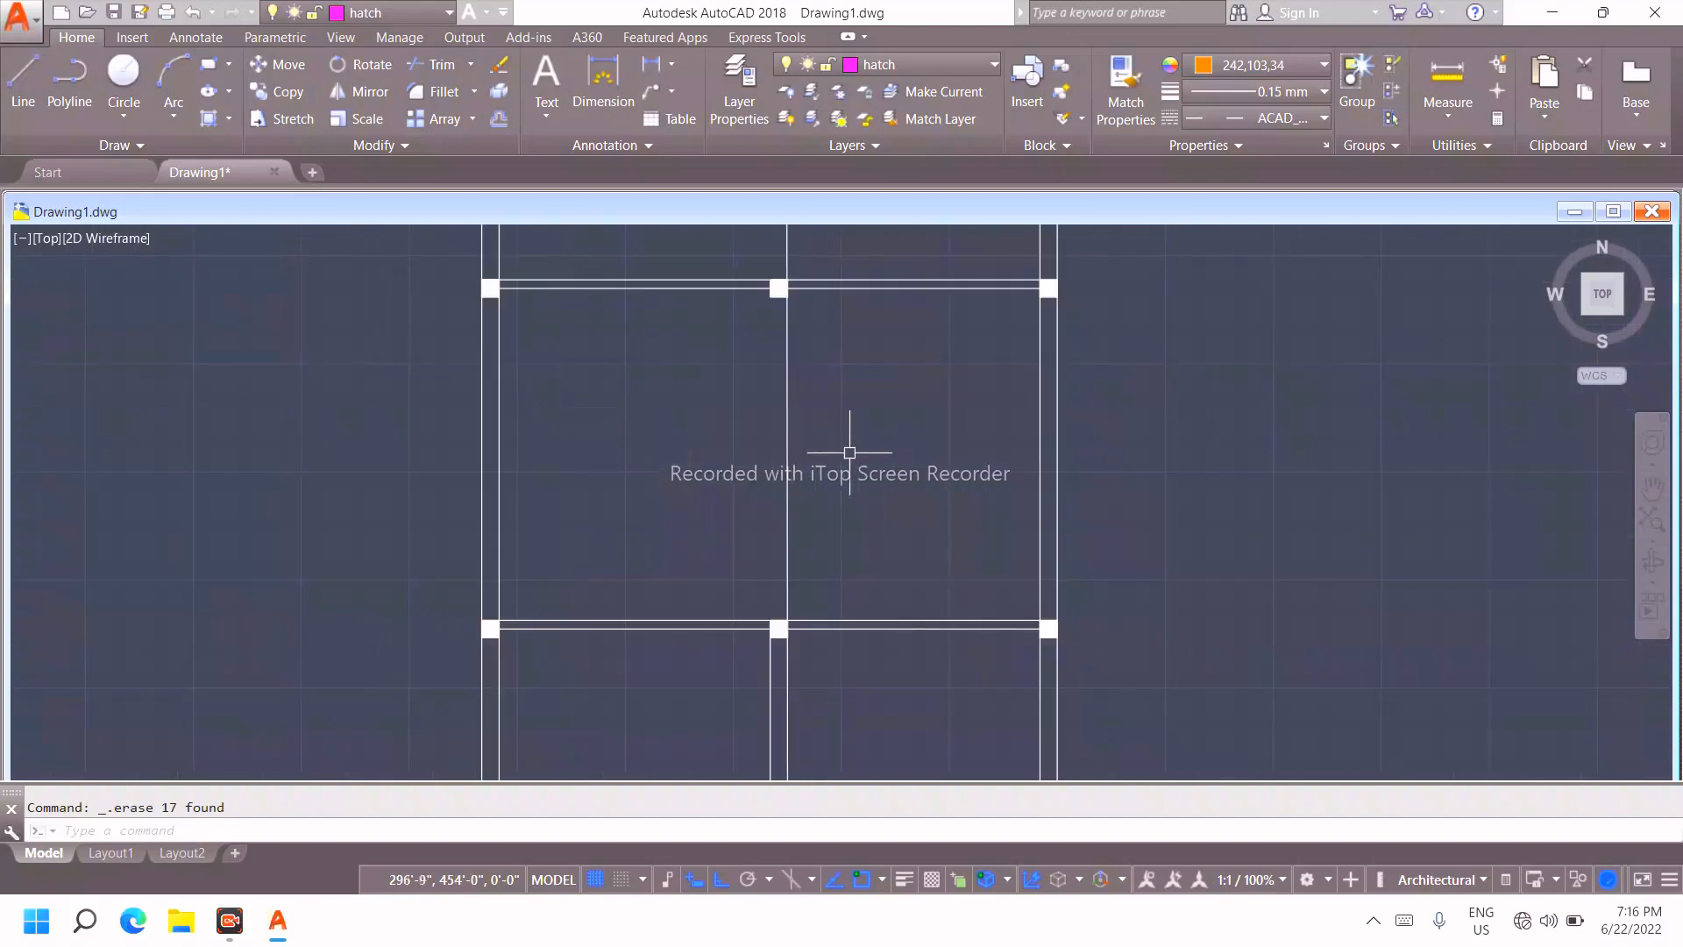